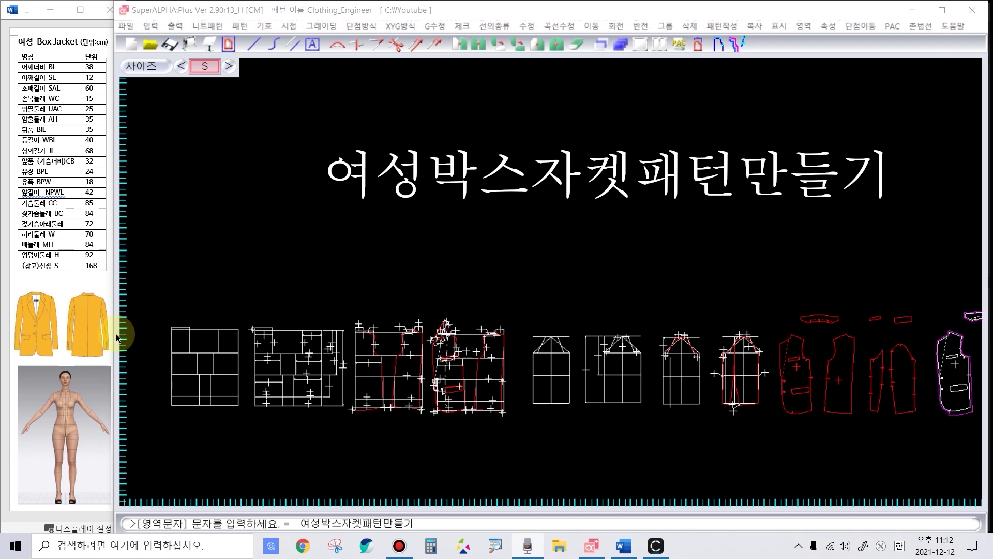
Step: Review the women's Box Jacket size table, the jacket sketches and the body avatar in the reference document
left_click_drag(7, 23, 115, 285)
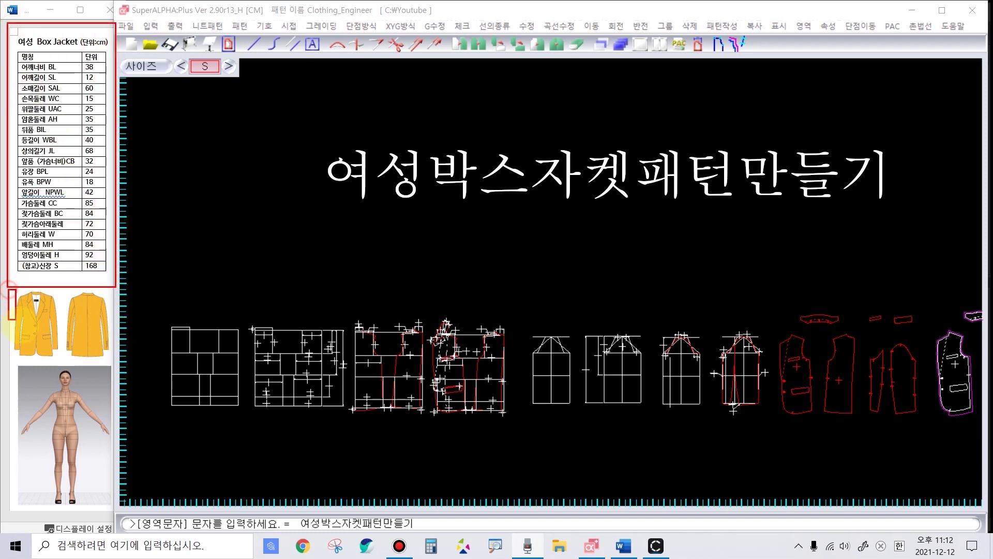
left_click_drag(8, 289, 114, 359)
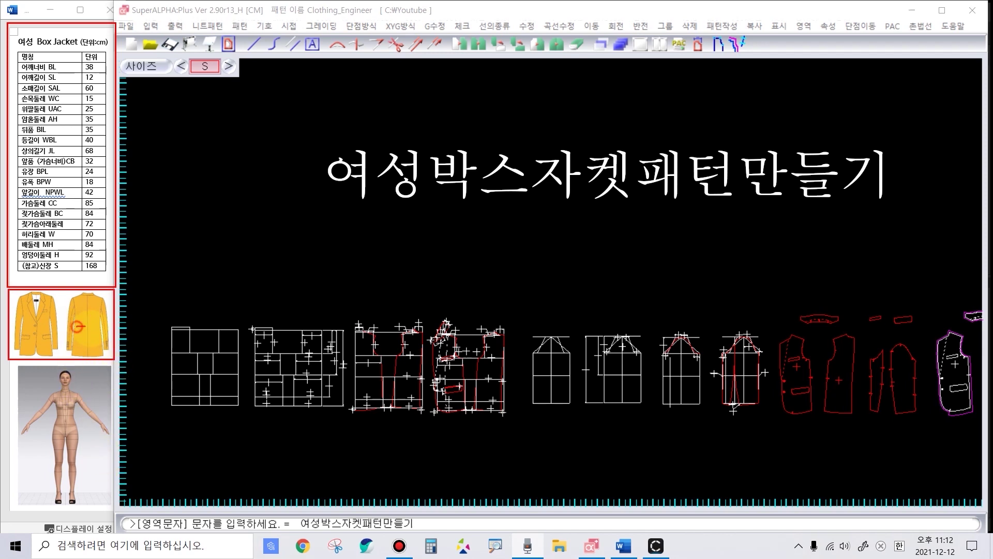
left_click_drag(76, 326, 140, 383)
left_click_drag(14, 363, 107, 508)
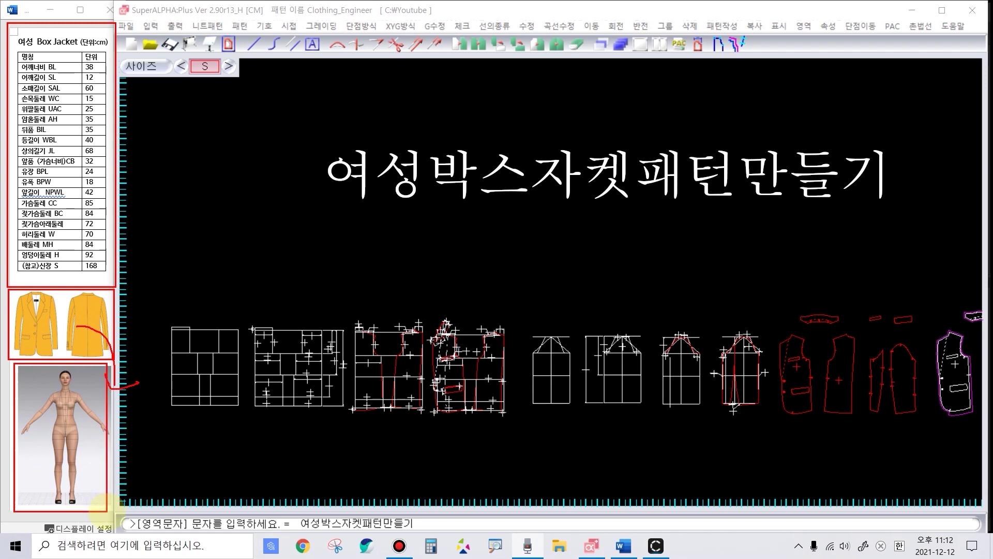
mouse_move(66, 262)
left_mouse_down()
mouse_move(111, 385)
mouse_move(89, 414)
left_mouse_up()
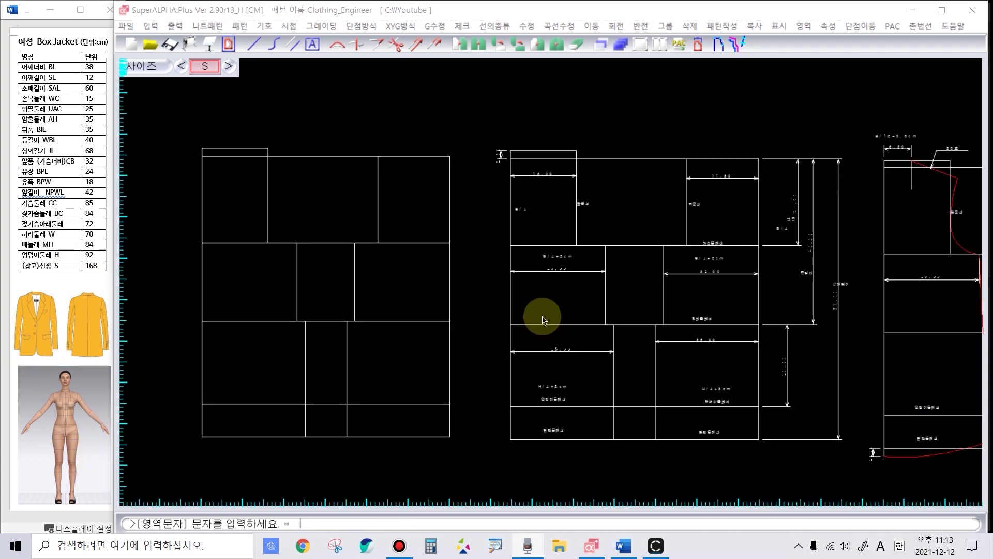
Step: Examine the jacket body's basic frame draft and the dimensioned copy beside it
left_click_drag(179, 122, 443, 456)
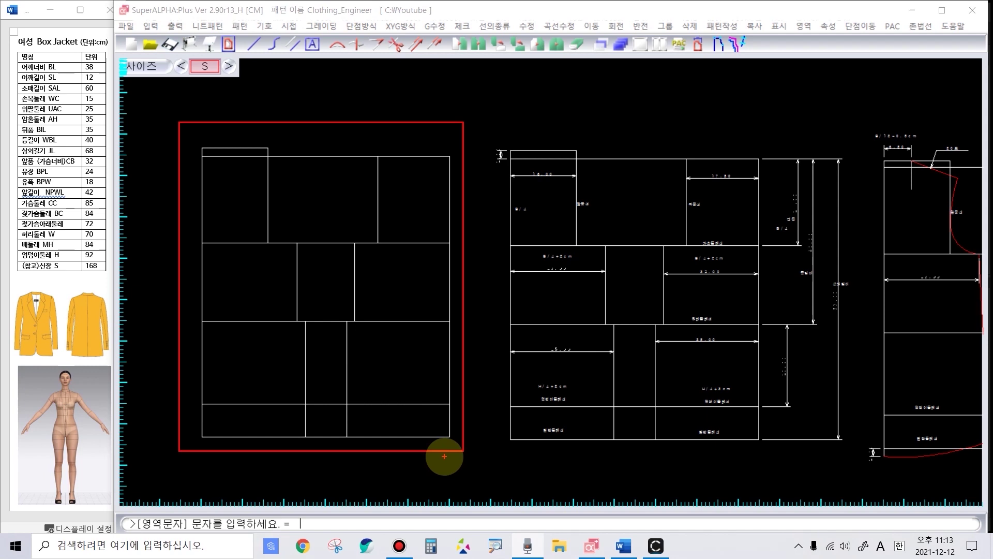
mouse_move(479, 123)
left_mouse_down()
mouse_move(805, 455)
mouse_move(849, 459)
left_mouse_up()
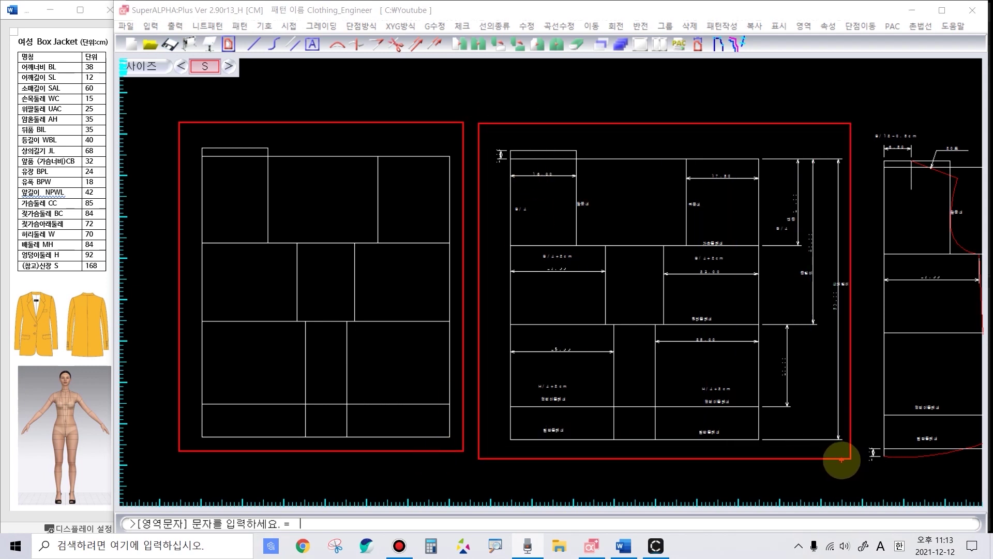
scroll(667, 323, "up", 3)
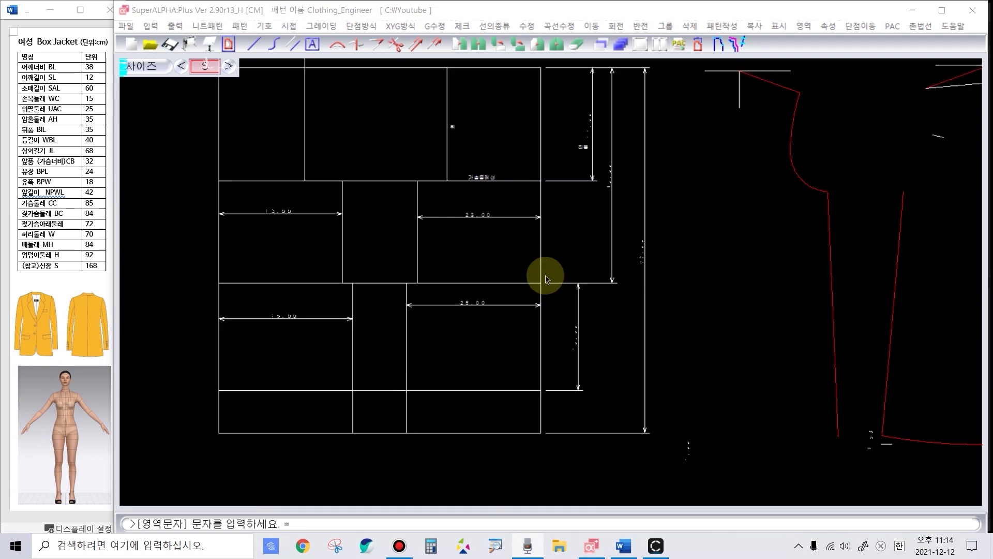
scroll(552, 298, "down", 3)
Step: Examine the front and back body outline draft, including its shoulder slopes, neck widths and hem line
left_click_drag(375, 94, 662, 450)
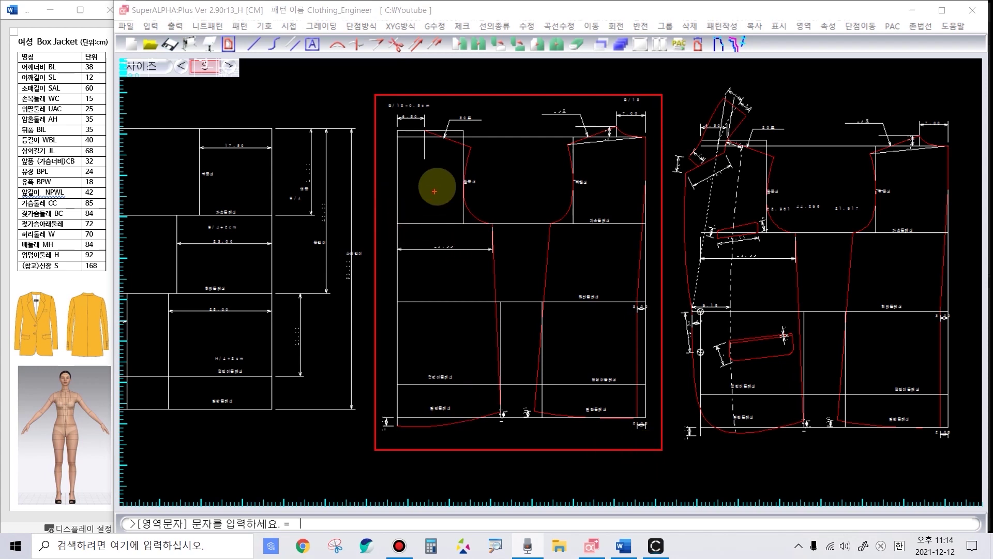
left_click_drag(456, 108, 489, 123)
mouse_move(547, 107)
left_mouse_down()
mouse_move(587, 133)
mouse_move(644, 116)
left_mouse_up()
mouse_move(580, 398)
left_mouse_down()
mouse_move(581, 414)
mouse_move(618, 412)
left_mouse_up()
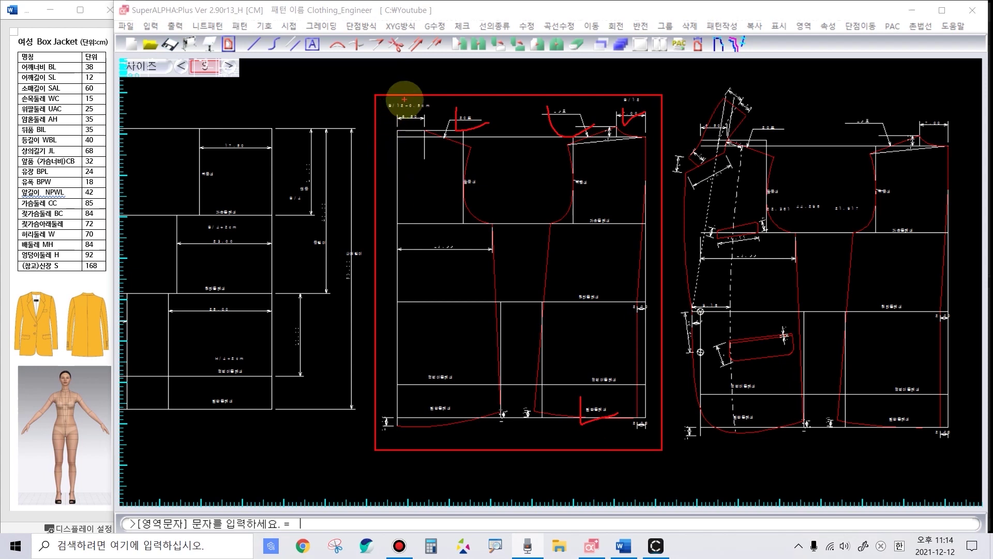
left_click_drag(404, 101, 428, 114)
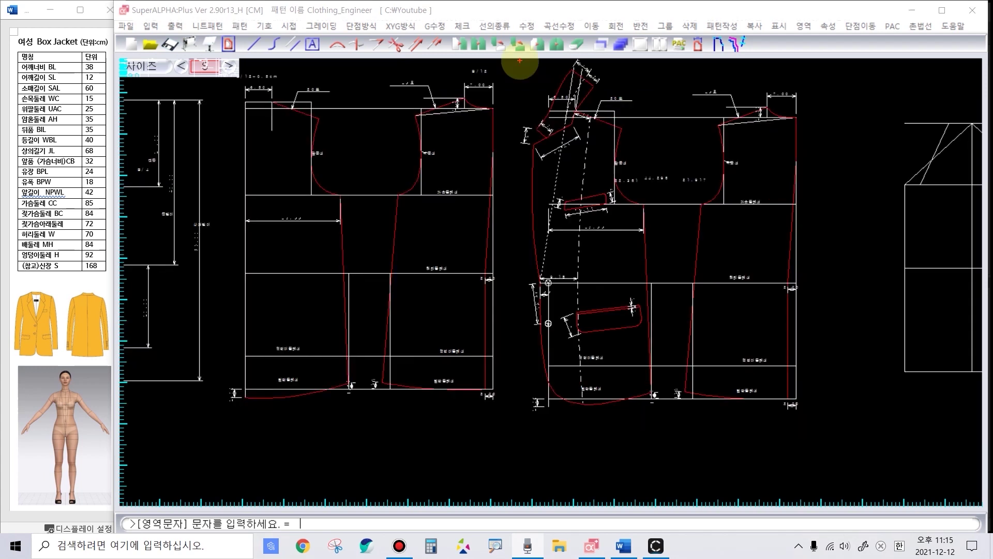
Step: Examine the detailed body draft with its collar and lapel, chest pocket and lower flap pocket
left_click_drag(520, 61, 856, 426)
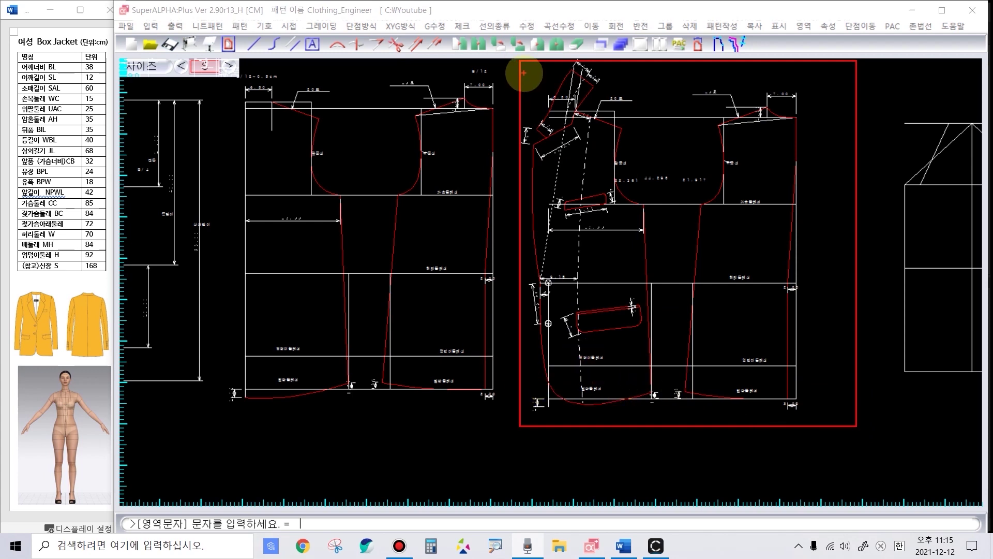
left_click_drag(527, 67, 582, 209)
left_click_drag(552, 179, 606, 234)
left_click_drag(552, 284, 683, 364)
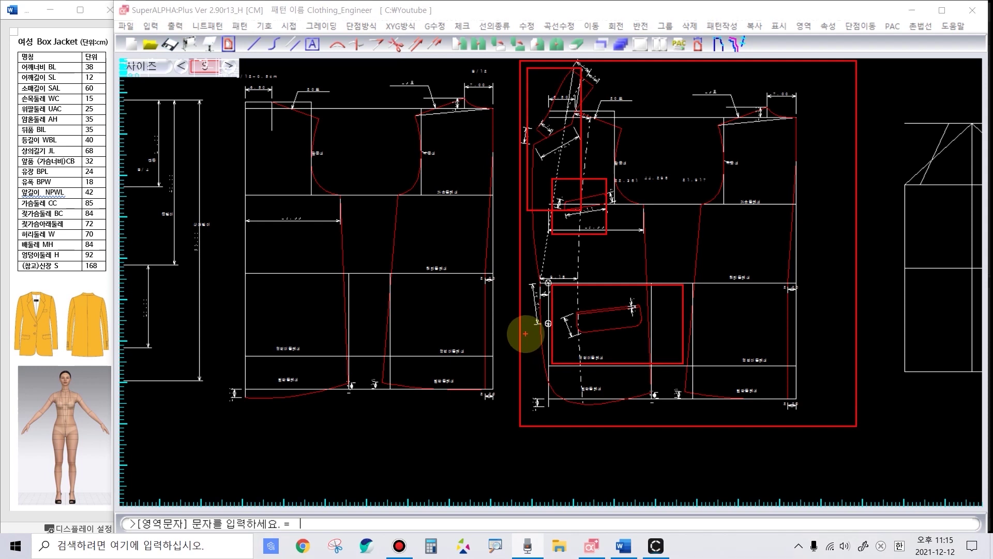
Step: Examine the sleeve's basic frame draft and the dimensions and construction points of its annotated copy
scroll(297, 253, "up", 2)
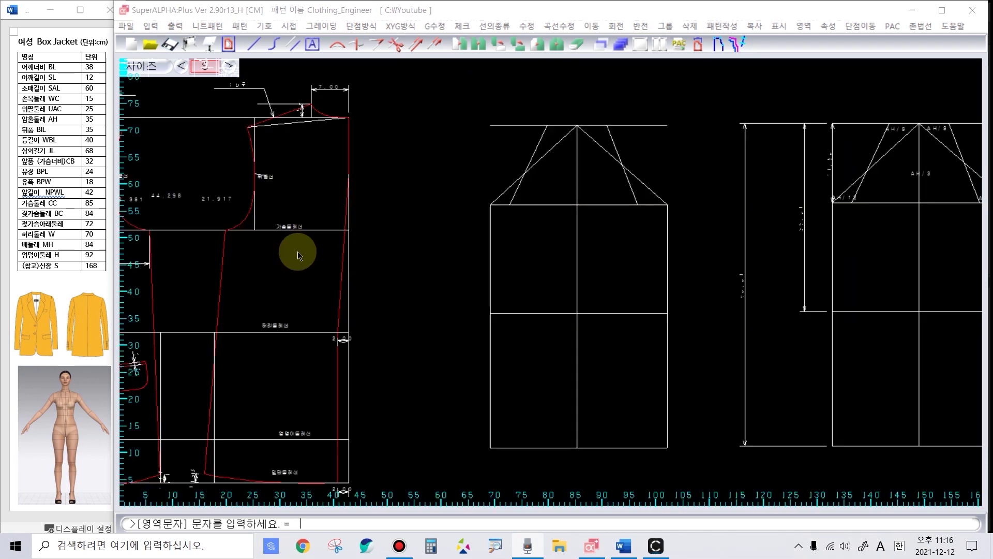
left_click_drag(436, 94, 683, 469)
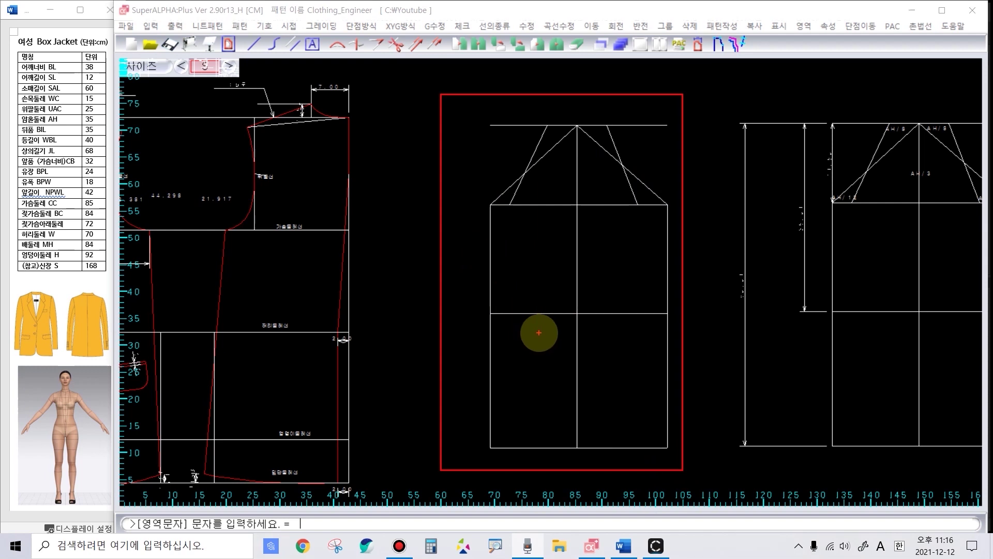
mouse_move(536, 336)
left_mouse_down()
mouse_move(530, 330)
mouse_move(690, 244)
mouse_move(688, 265)
left_mouse_up()
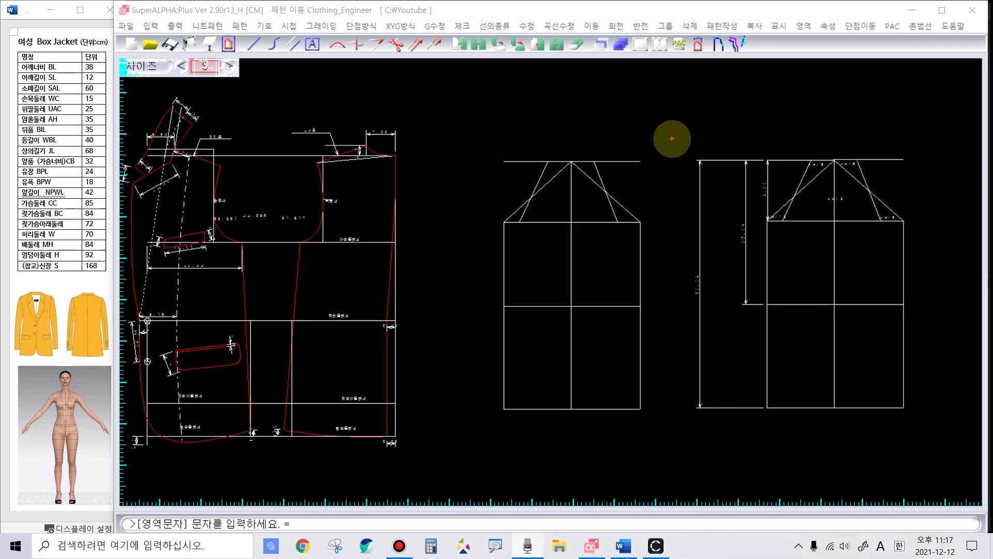
mouse_move(673, 134)
left_mouse_down()
mouse_move(792, 328)
mouse_move(913, 440)
left_mouse_up()
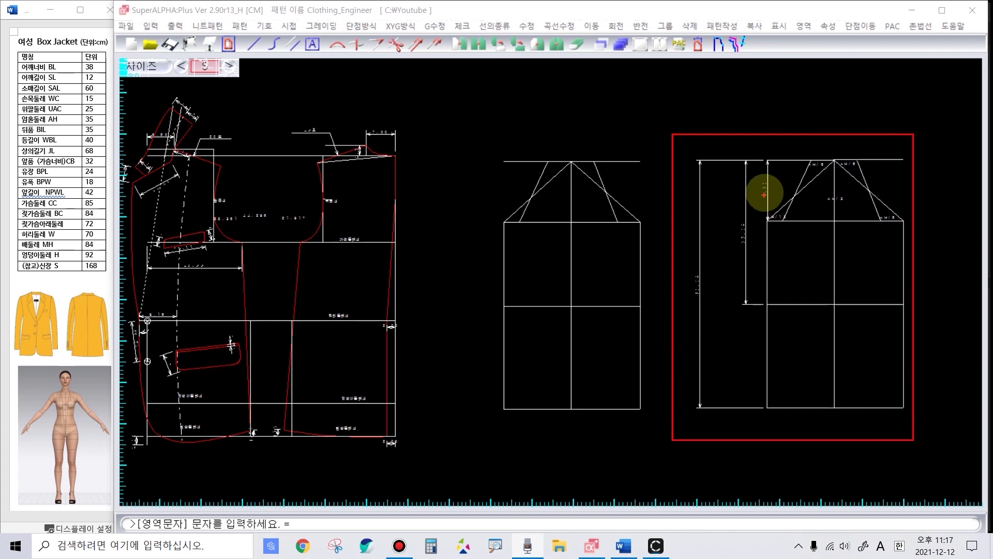
mouse_move(806, 148)
left_mouse_down()
mouse_move(805, 160)
mouse_move(838, 144)
left_mouse_up()
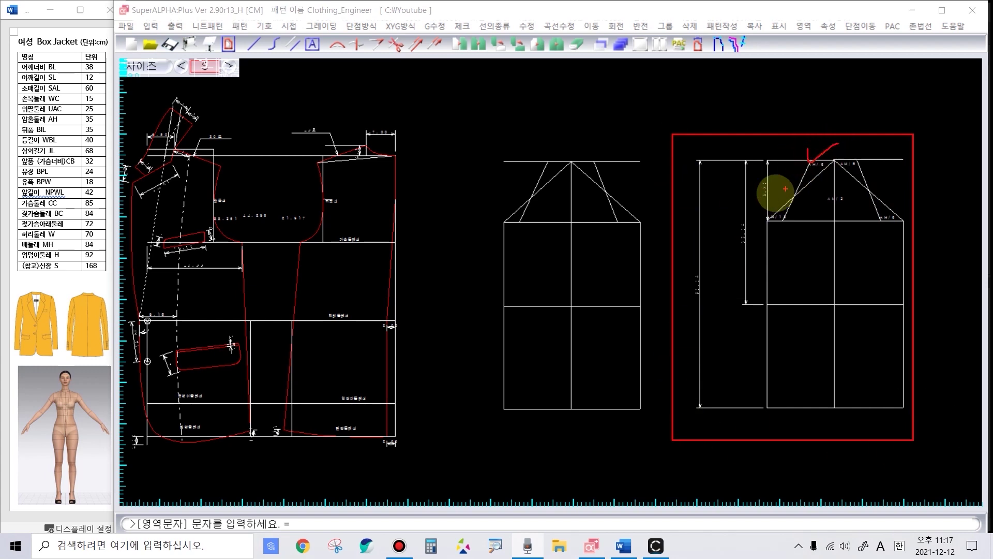
left_click_drag(722, 196, 755, 231)
left_click_drag(691, 274, 725, 283)
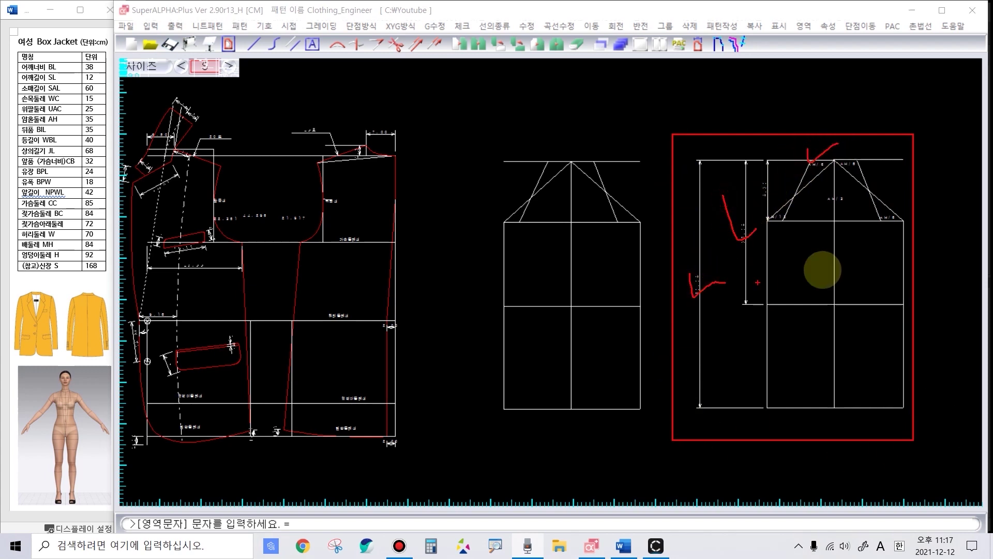
left_click_drag(887, 213, 894, 206)
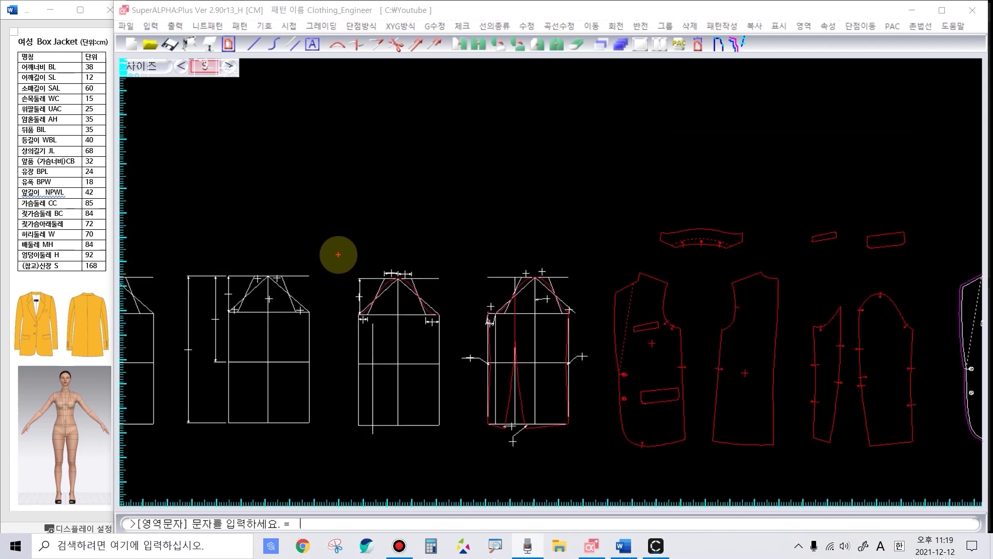
Step: Examine the sleeve cap curve draft and the finished sleeve draft with its shaped side seams
left_click_drag(339, 259, 447, 476)
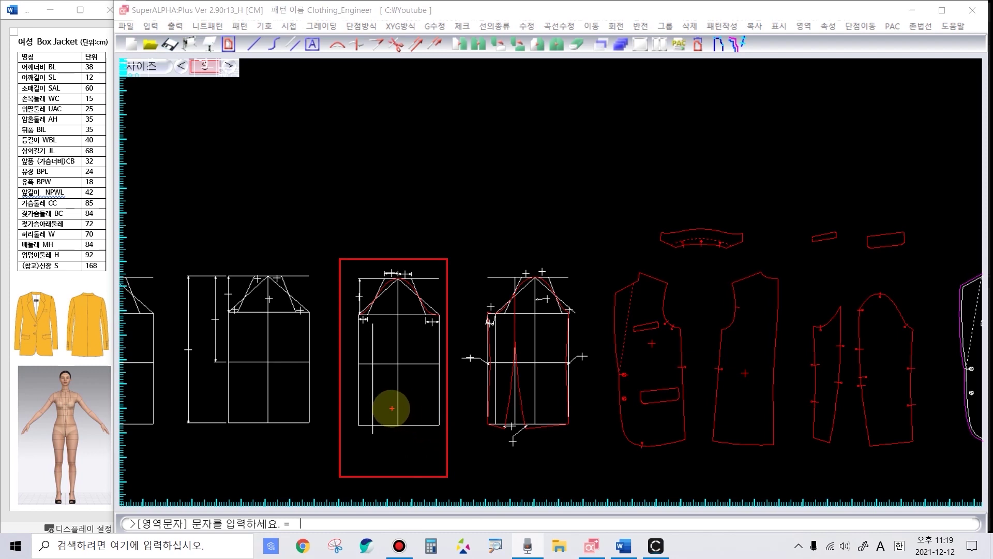
mouse_move(390, 396)
left_mouse_down()
mouse_move(491, 341)
mouse_move(484, 335)
left_mouse_up()
left_click_drag(477, 256, 601, 462)
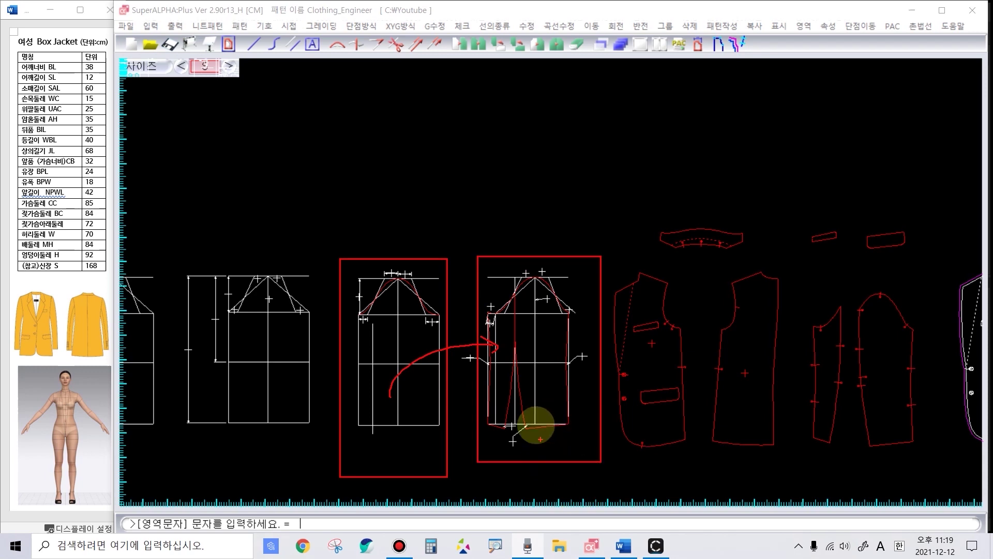
left_click_drag(556, 312, 582, 425)
left_click_drag(476, 305, 502, 421)
mouse_move(574, 385)
left_mouse_down()
mouse_move(492, 377)
mouse_move(499, 392)
left_mouse_up()
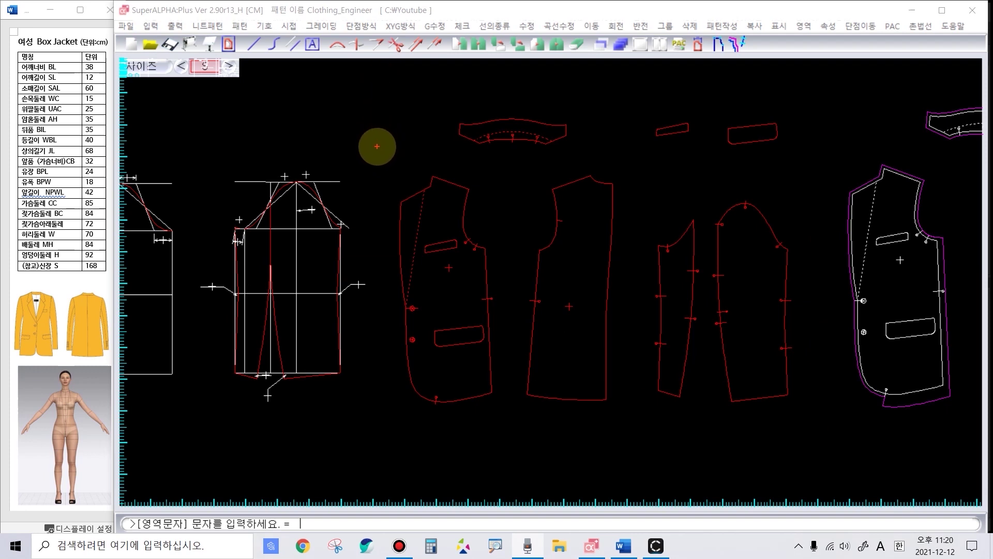
Step: Review the separated front, back, sleeve, collar and pocket pieces against the drafts and the reference avatar
left_click_drag(377, 148, 490, 447)
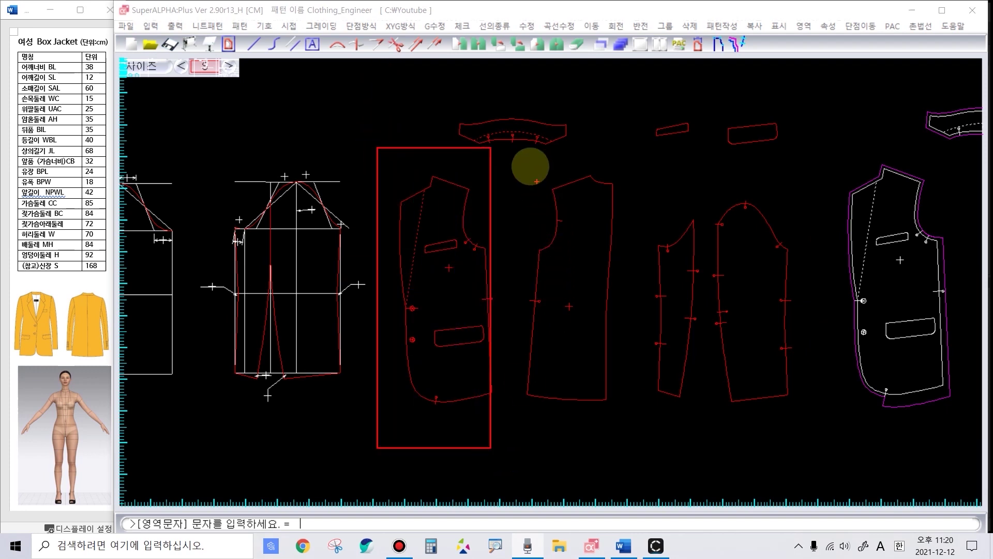
left_click_drag(523, 169, 628, 425)
left_click_drag(655, 186, 790, 475)
left_click_drag(422, 93, 584, 159)
left_click_drag(627, 99, 802, 165)
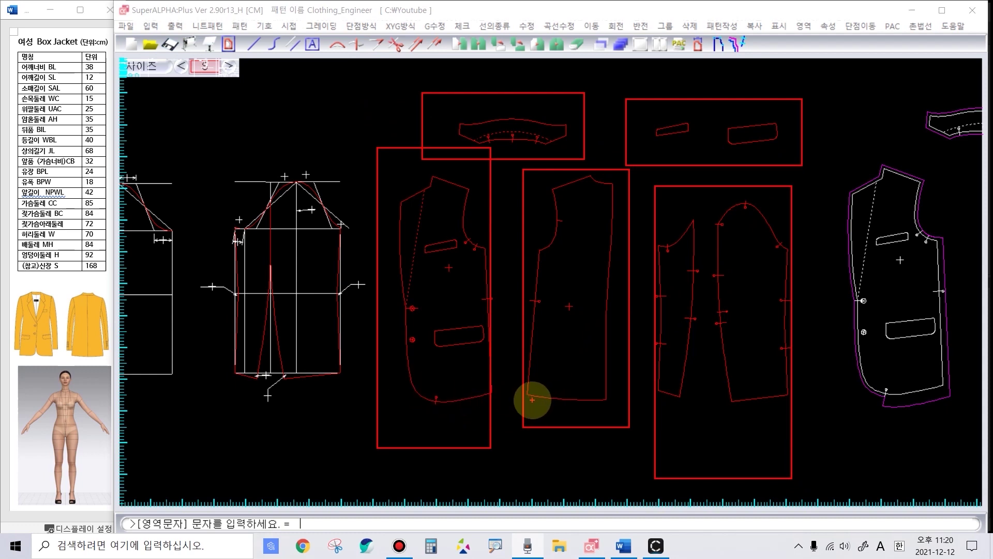
mouse_move(596, 356)
left_mouse_down()
mouse_move(292, 338)
mouse_move(215, 377)
mouse_move(251, 343)
left_mouse_up()
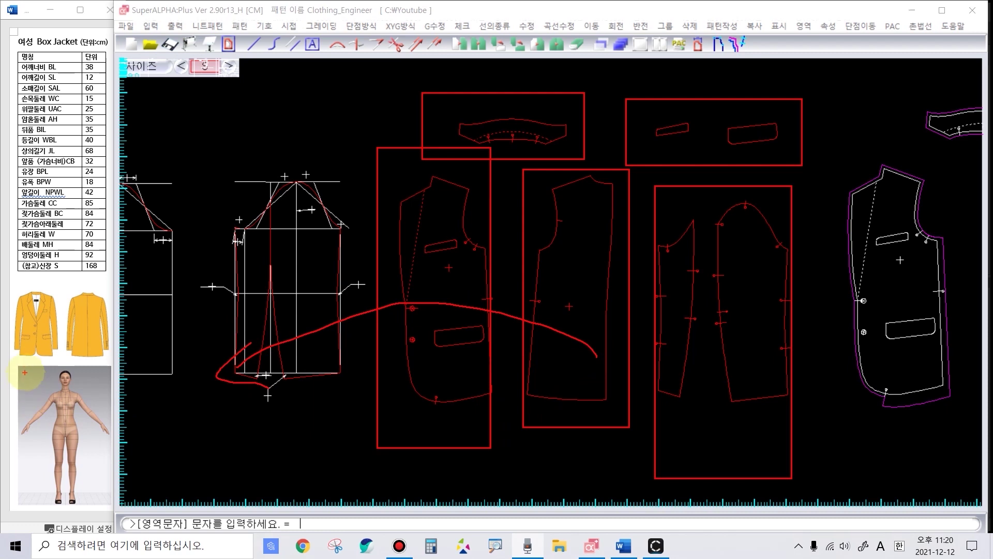
mouse_move(29, 363)
left_mouse_down()
mouse_move(137, 504)
mouse_move(120, 501)
left_mouse_up()
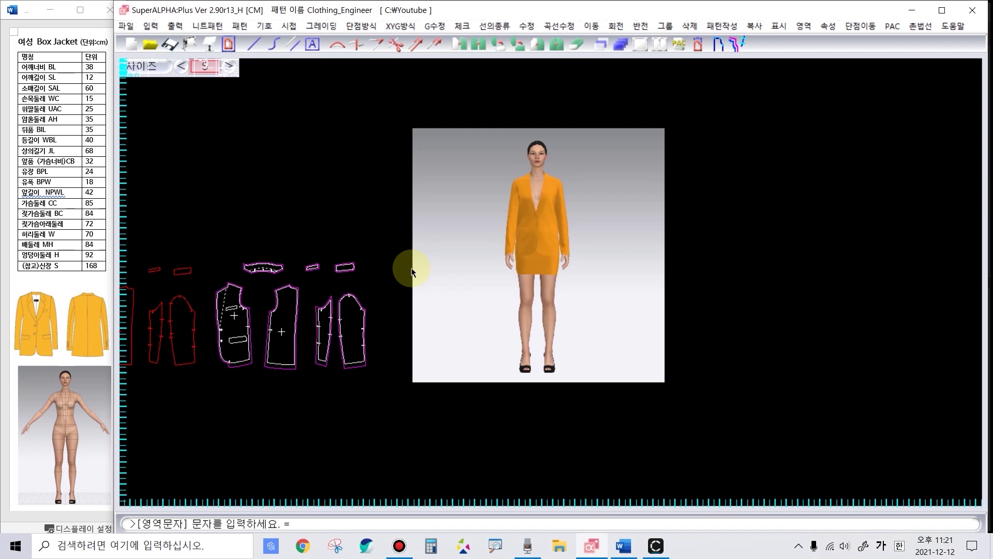
Step: Examine the 3D fitting image and compare the net pattern pieces with the seam-allowance versions
left_click_drag(401, 105, 704, 416)
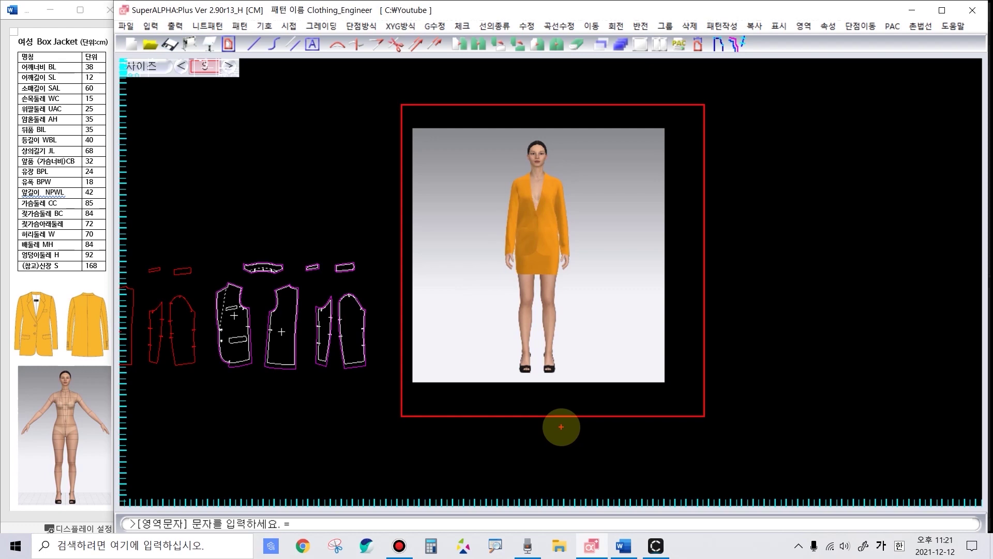
scroll(455, 396, "down", 2)
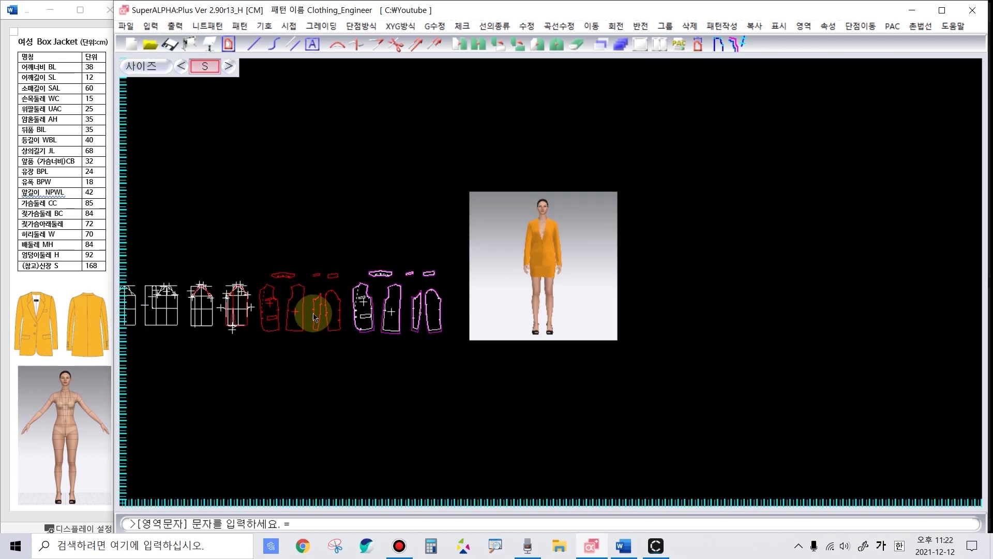
mouse_move(448, 189)
left_mouse_down()
mouse_move(514, 292)
mouse_move(601, 362)
left_mouse_up()
mouse_move(535, 280)
left_mouse_down()
mouse_move(612, 217)
mouse_move(649, 212)
left_mouse_up()
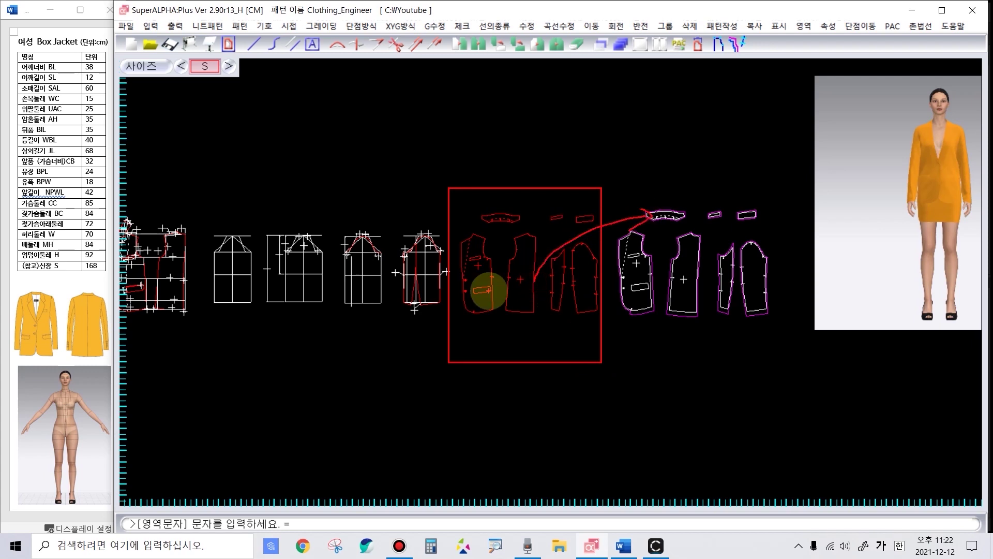
left_click_drag(615, 177, 788, 356)
right_click(519, 375)
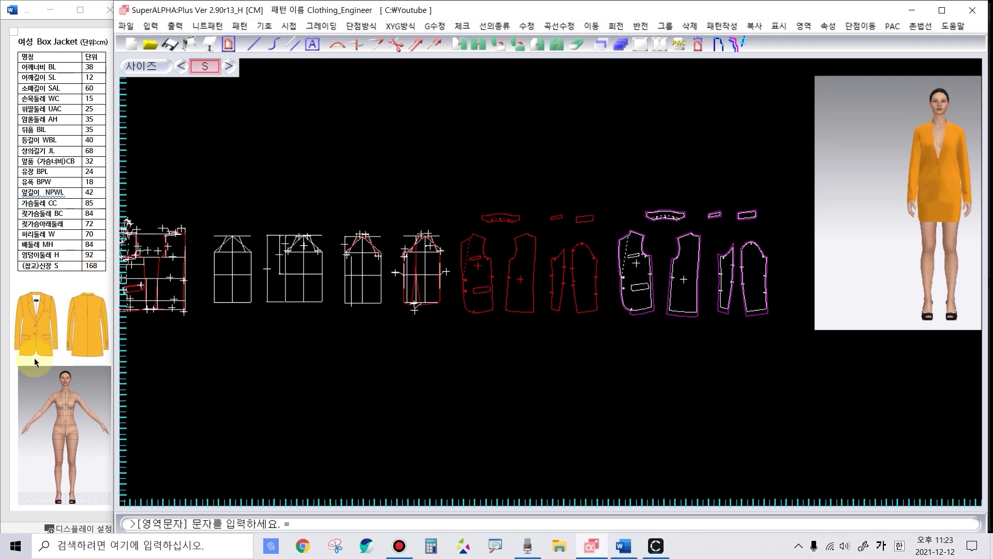
Step: Check the reference avatar against the body measurements in the size table
left_click_drag(23, 356, 110, 504)
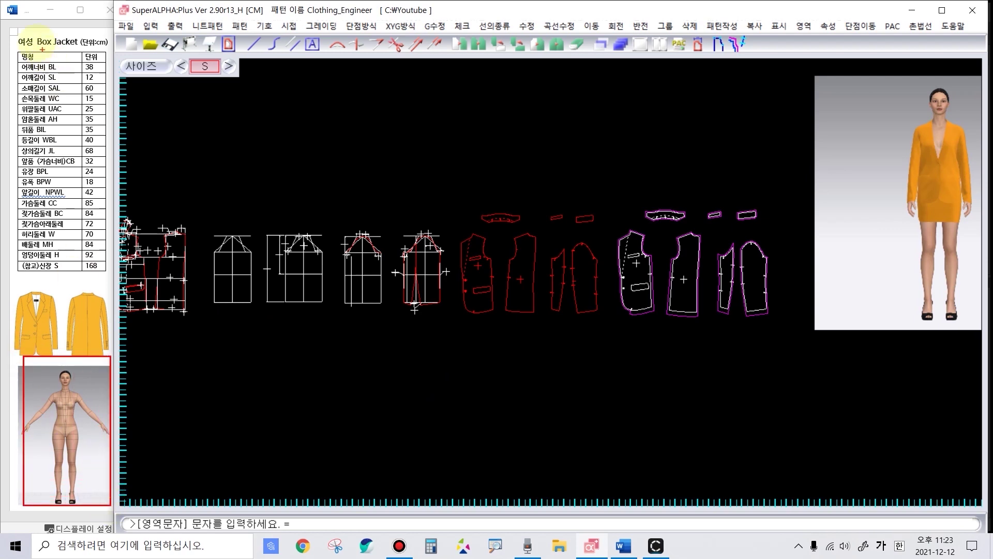
mouse_move(14, 51)
left_mouse_down()
mouse_move(31, 139)
mouse_move(119, 272)
left_mouse_up()
mouse_move(58, 380)
left_mouse_down()
mouse_move(83, 377)
mouse_move(140, 275)
mouse_move(129, 212)
mouse_move(115, 205)
mouse_move(120, 258)
mouse_move(140, 290)
left_mouse_up()
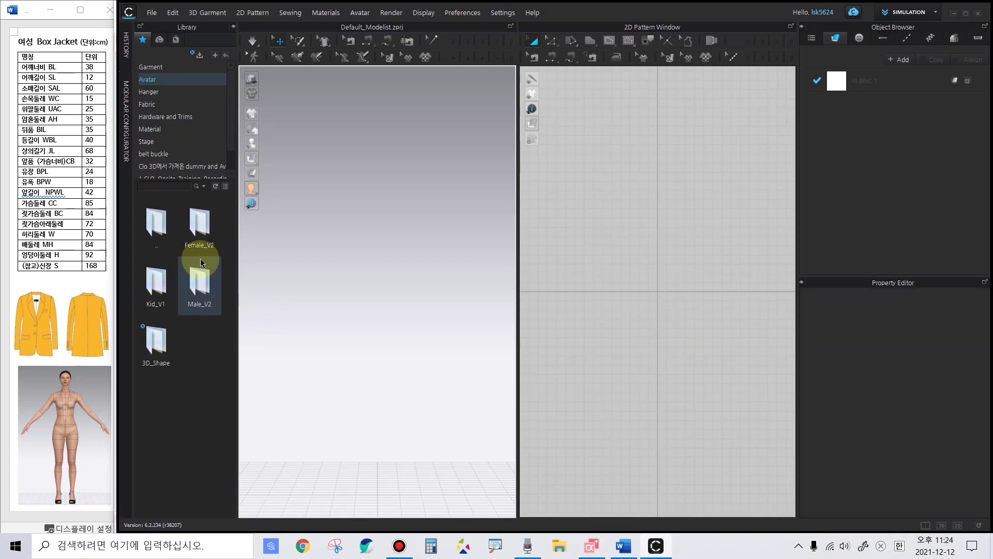
Step: Switch to CLO and load the FV2_Feifei.avt avatar from the Female_V2 avatar library
double_click(203, 228)
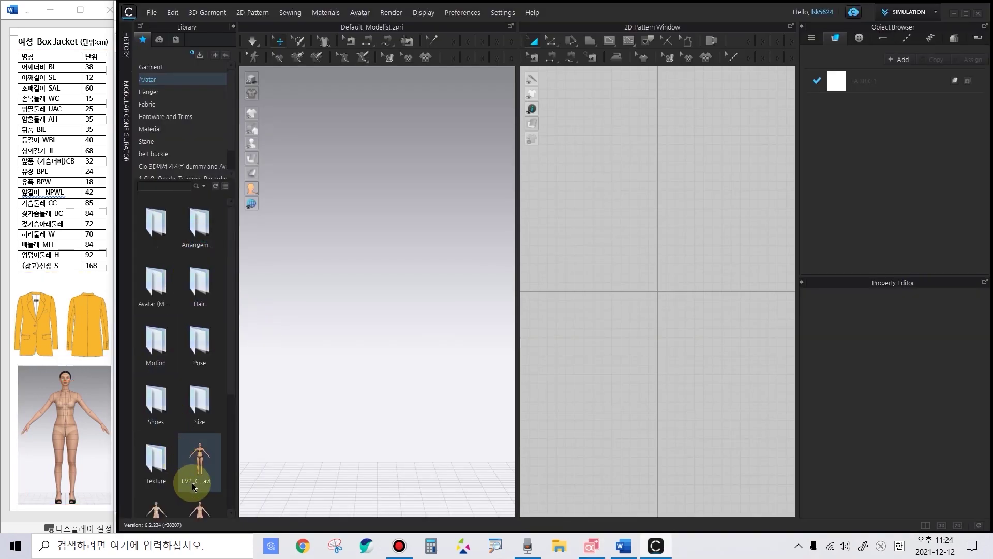
scroll(189, 454, "down", 3)
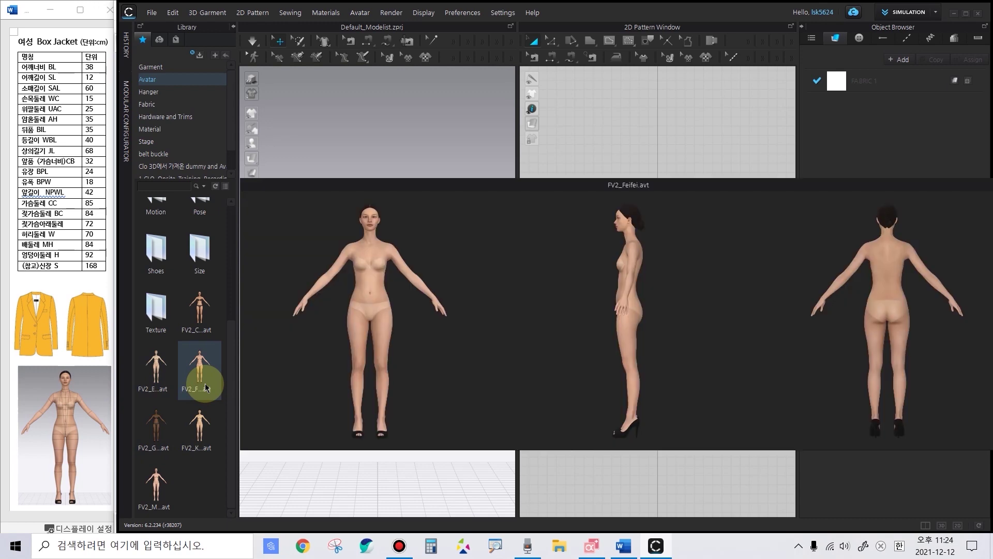
double_click(205, 387)
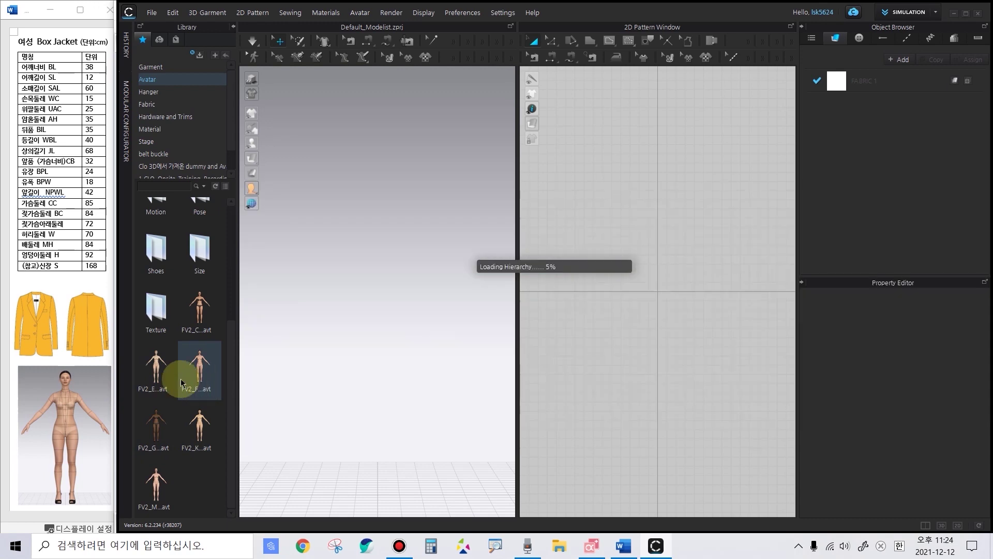
Step: Open the Avatar Editor for the loaded avatar and move it clear of the avatar
left_click(360, 12)
left_click(370, 90)
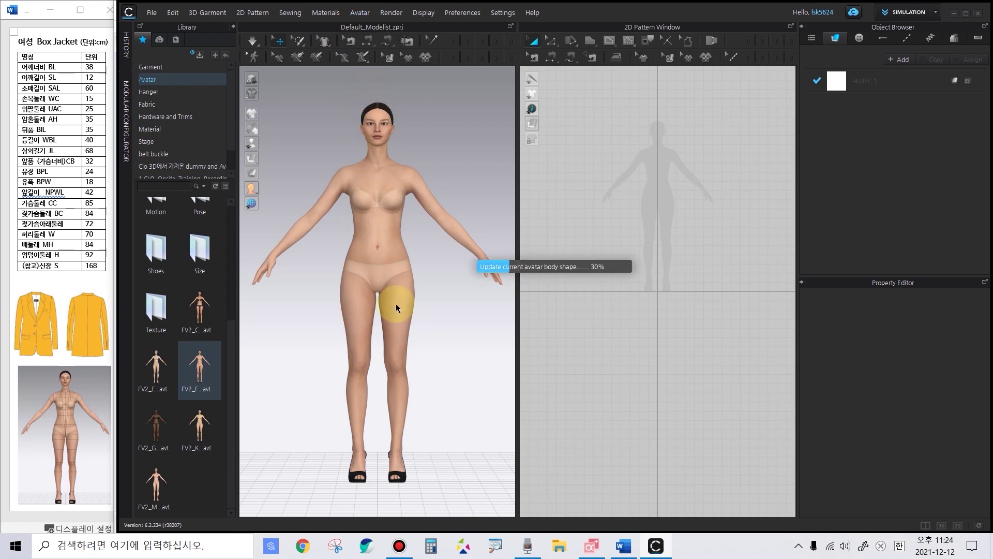
left_click_drag(554, 119, 592, 123)
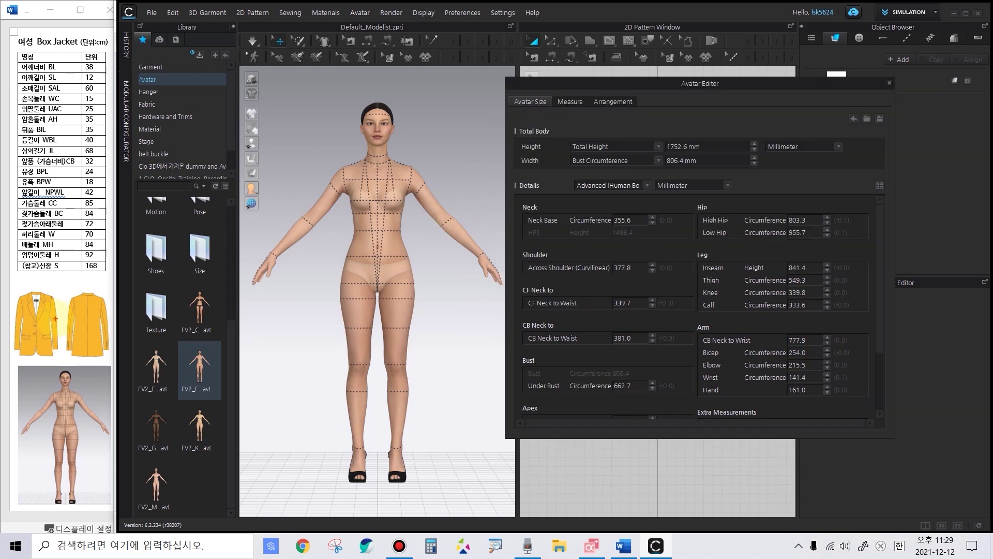
Step: Check the upper arm, armhole, chest, bust, underbust, waist, belly and hip measurements in the jacket size table
left_click_drag(15, 104, 109, 116)
left_click_drag(17, 114, 108, 127)
mouse_move(16, 196)
left_mouse_down()
mouse_move(105, 206)
mouse_move(100, 229)
left_mouse_up()
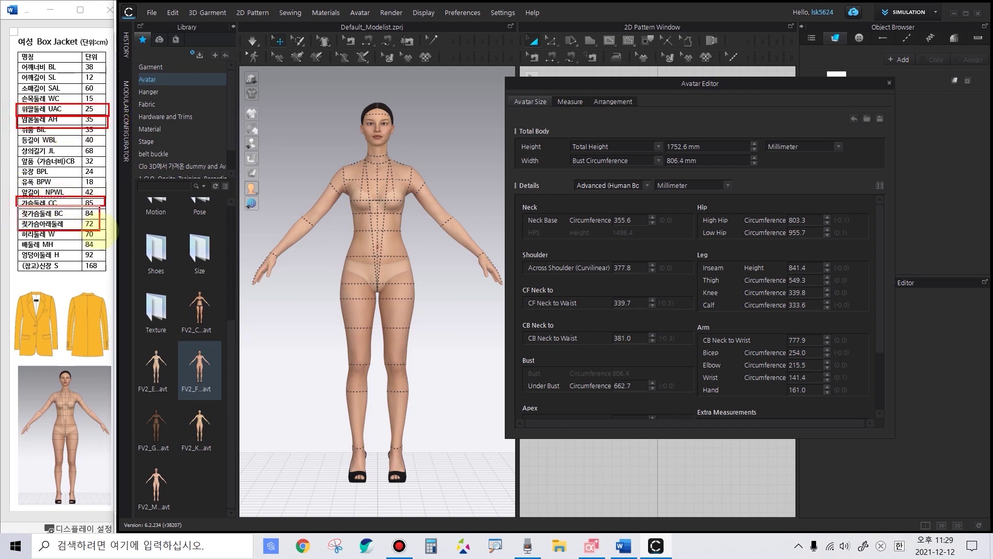
left_click_drag(18, 229, 101, 240)
mouse_move(19, 239)
left_mouse_down()
mouse_move(103, 240)
mouse_move(19, 250)
mouse_move(106, 251)
mouse_move(103, 261)
mouse_move(20, 258)
left_mouse_up()
key("Escape")
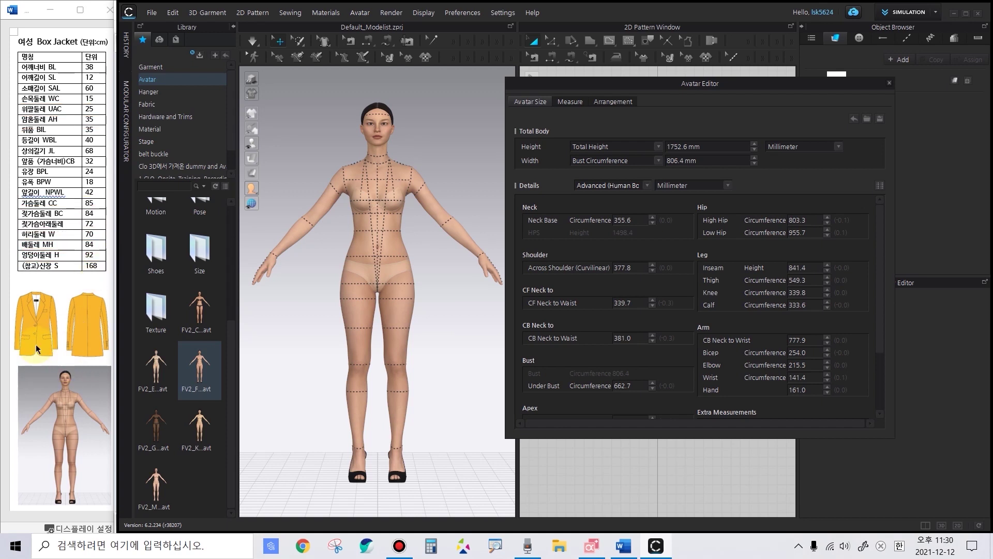
Step: Set the avatar's bust circumference to 850 mm and its waist circumference to 700 mm
left_click(678, 161)
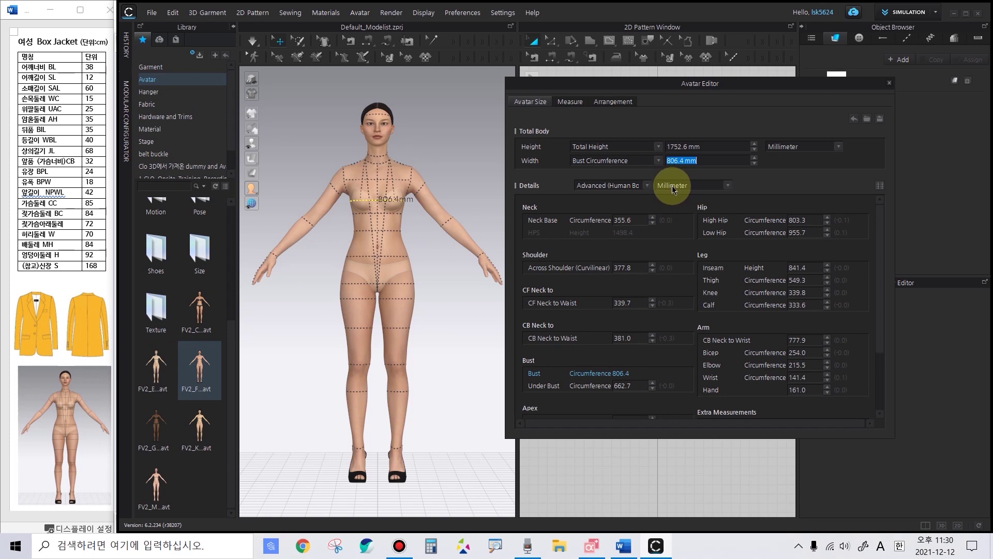
type("850")
key("Return")
scroll(623, 385, "down", 2)
double_click(622, 385)
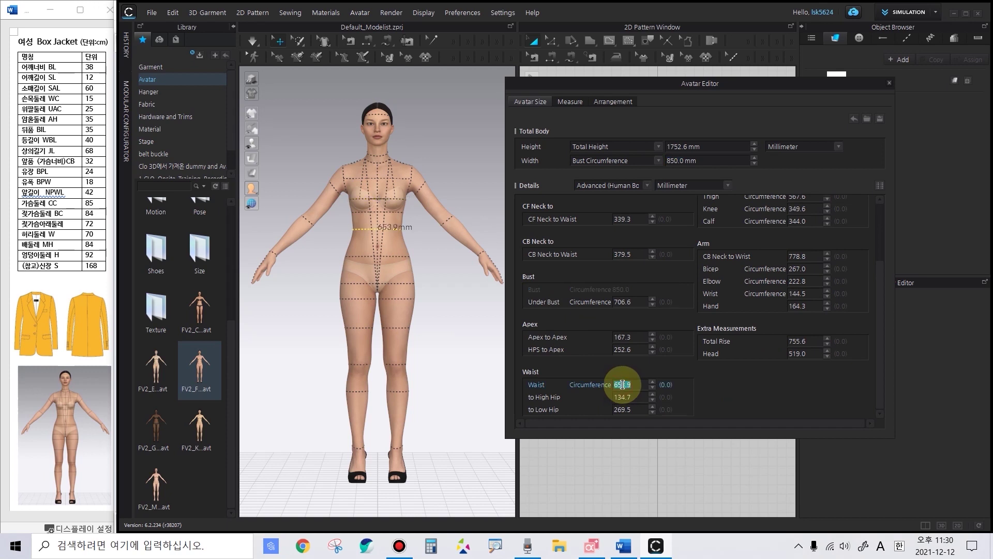
type("700")
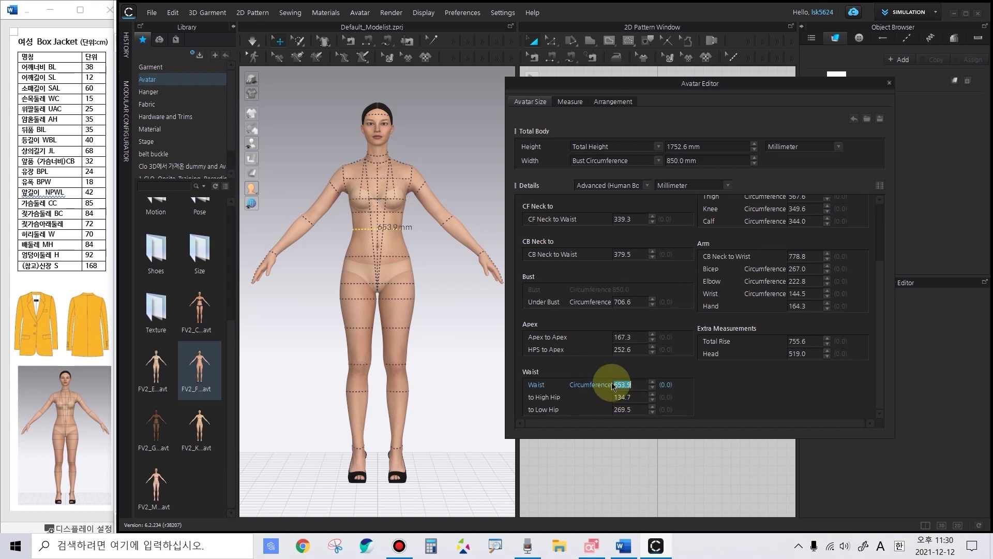
key("Return")
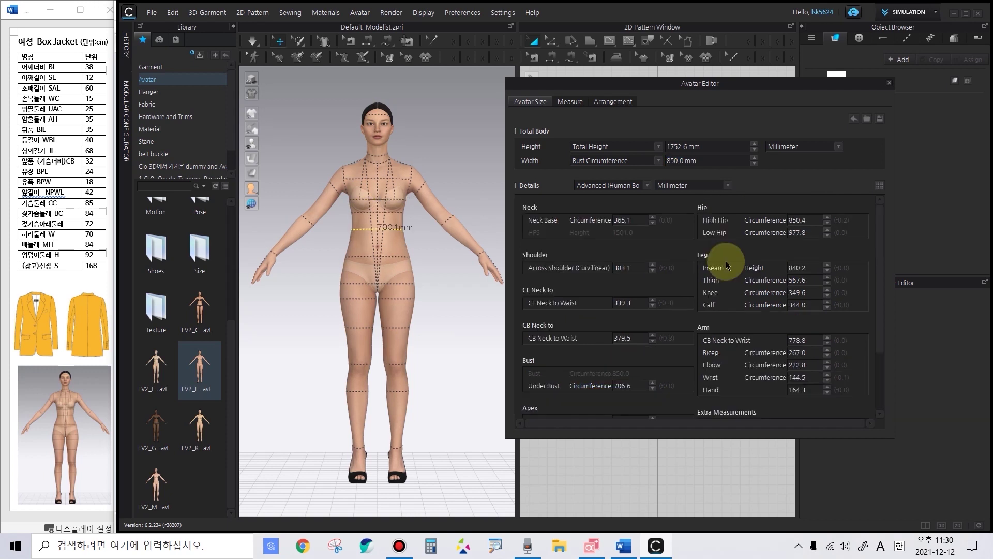
Step: Set the avatar's low hip circumference to 920 mm and its high hip circumference to 840 mm
double_click(796, 235)
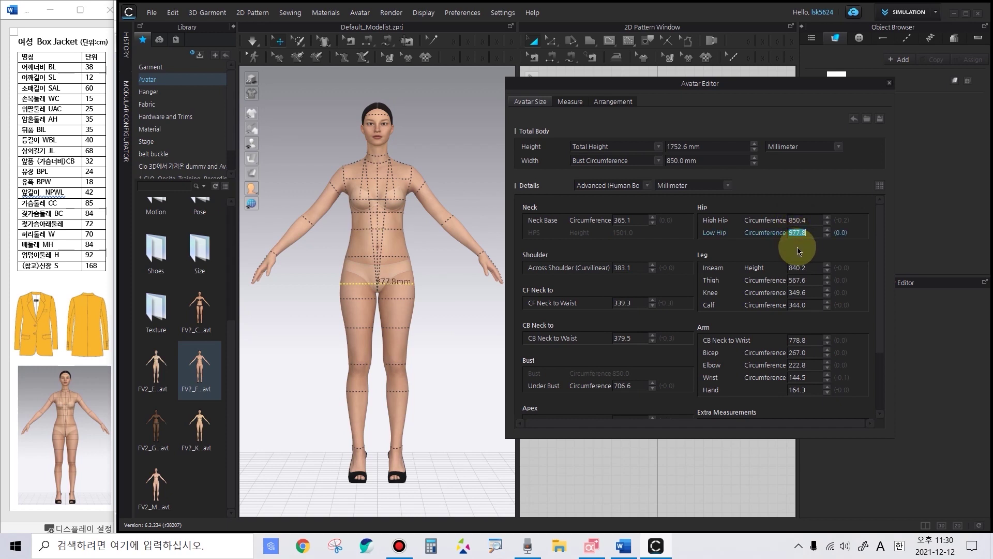
type("920")
key("Return")
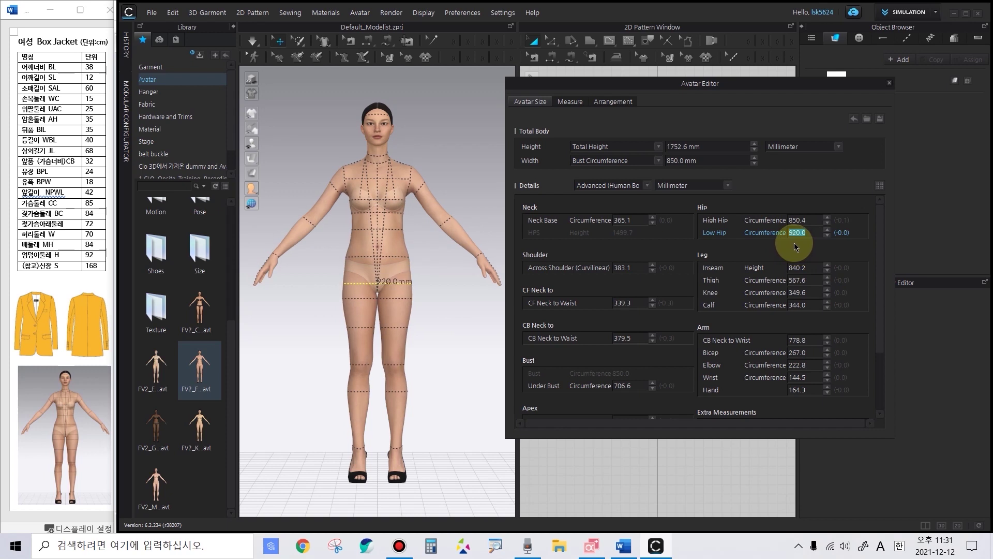
key("shift+Tab")
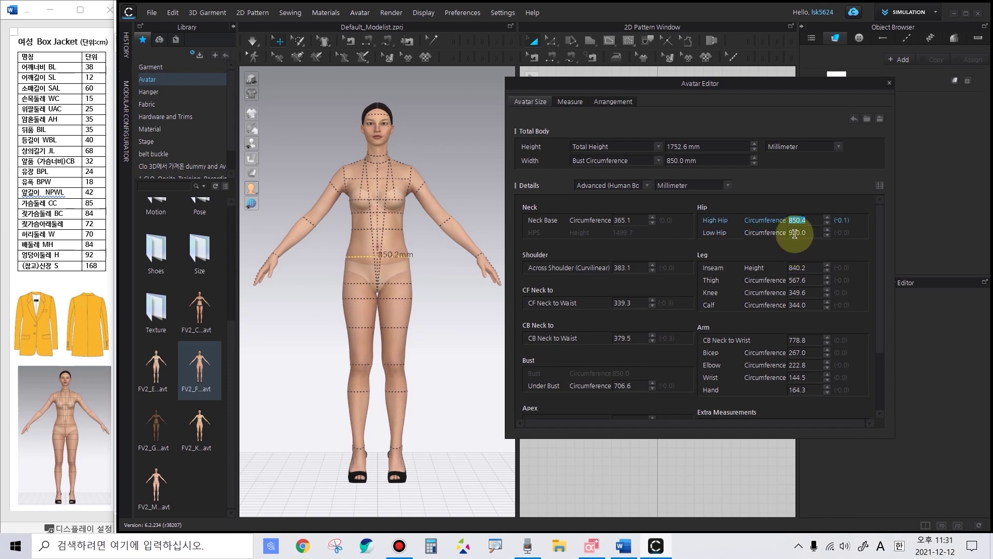
type("8")
key("Return")
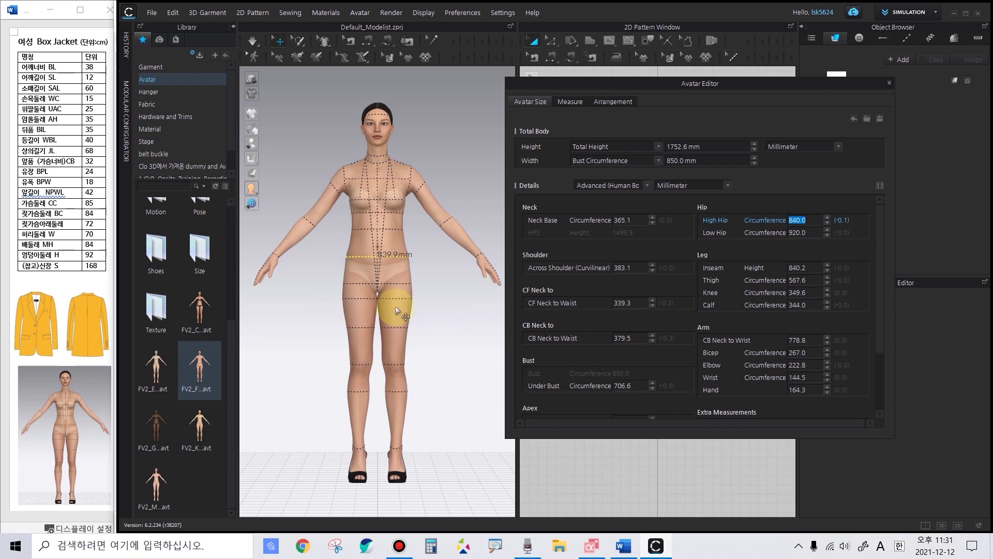
Step: Set the avatar's thigh circumference to 520 mm
left_click(796, 280)
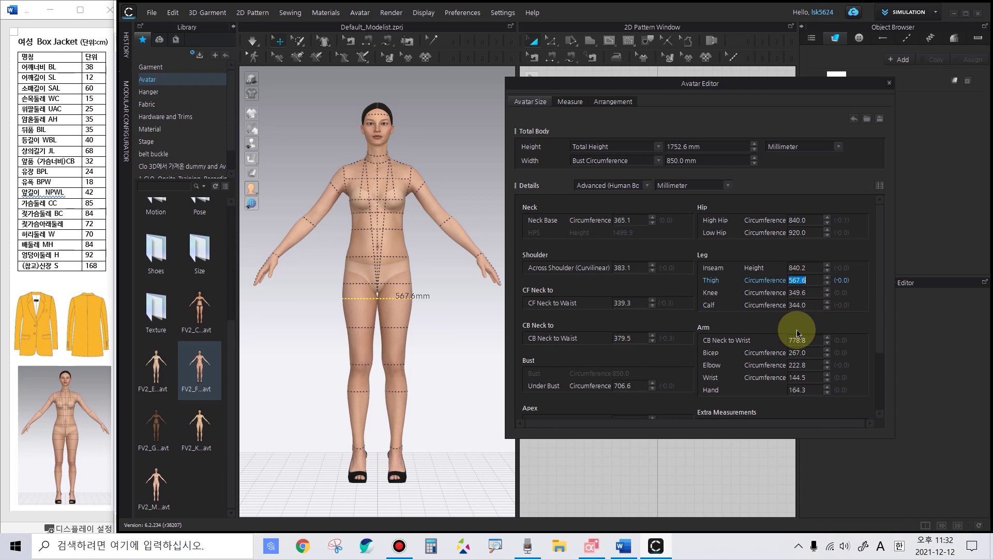
type("520")
key("Return")
Step: Set the avatar's bicep circumference to 250 mm and its hand measurement to 150 mm
left_click(797, 352)
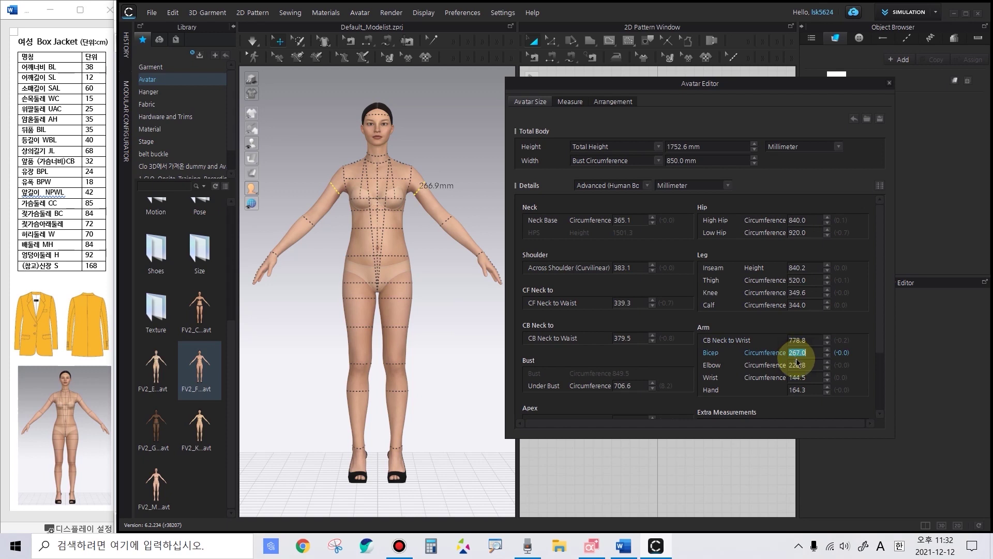
type("250")
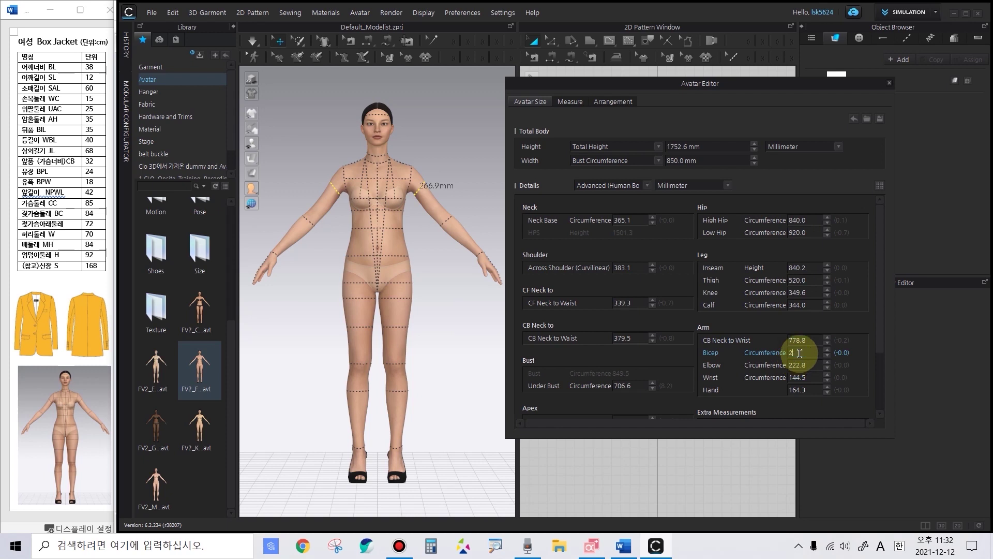
key("Return")
left_click(798, 359)
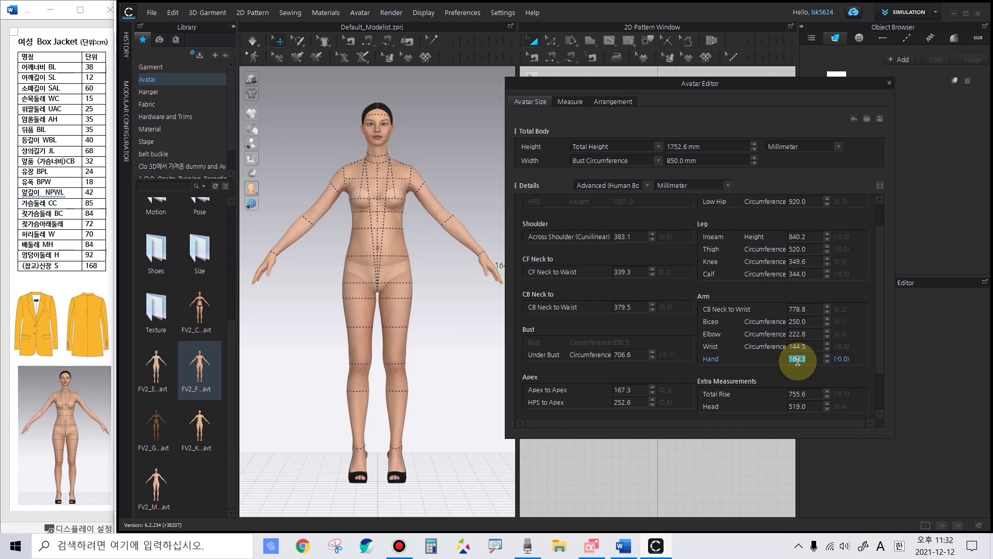
type("150")
key("Return")
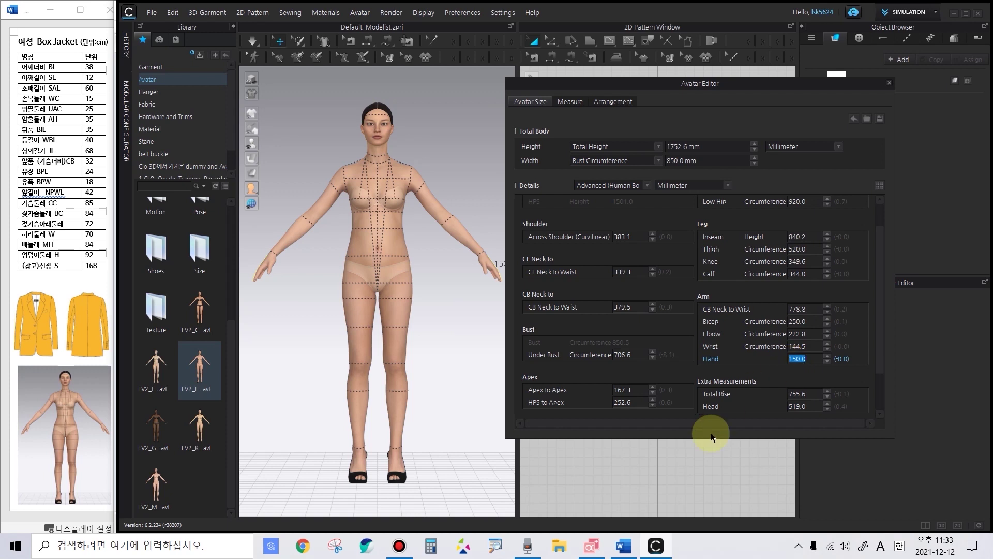
Step: Switch to SuperALPHA:Plus and draw the jacket's base rectangle with the box command, about 60 cm wide and 68 cm long
left_click(593, 546)
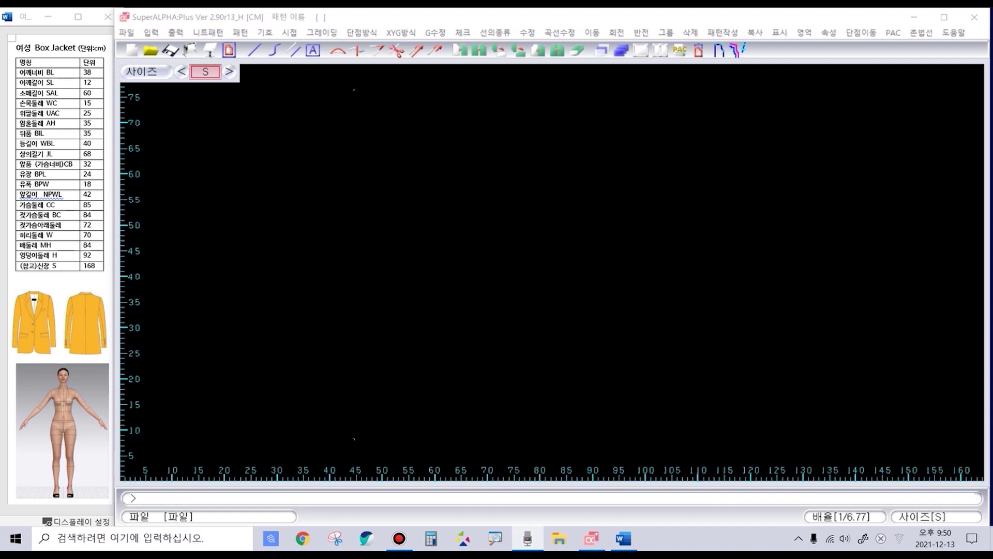
type("bo")
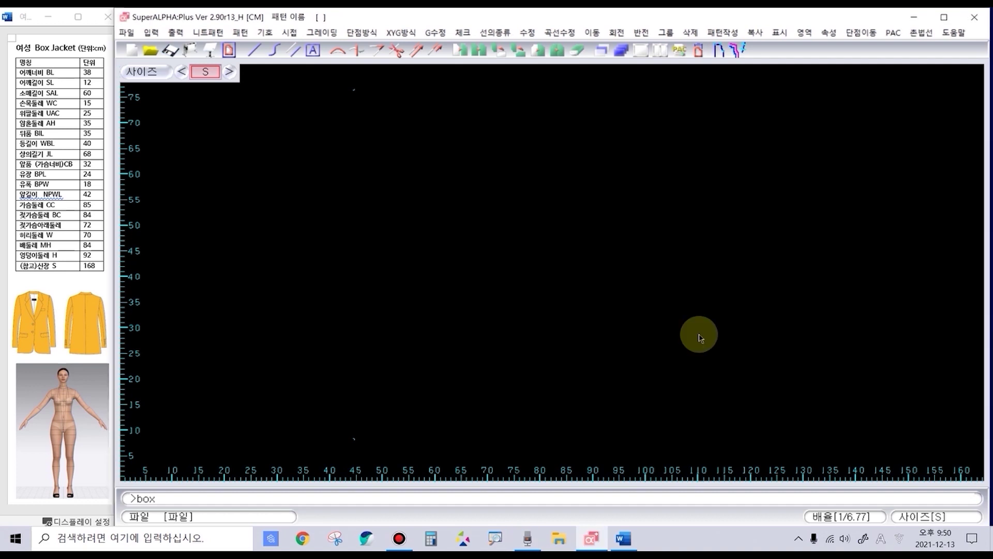
type("x")
key("Return")
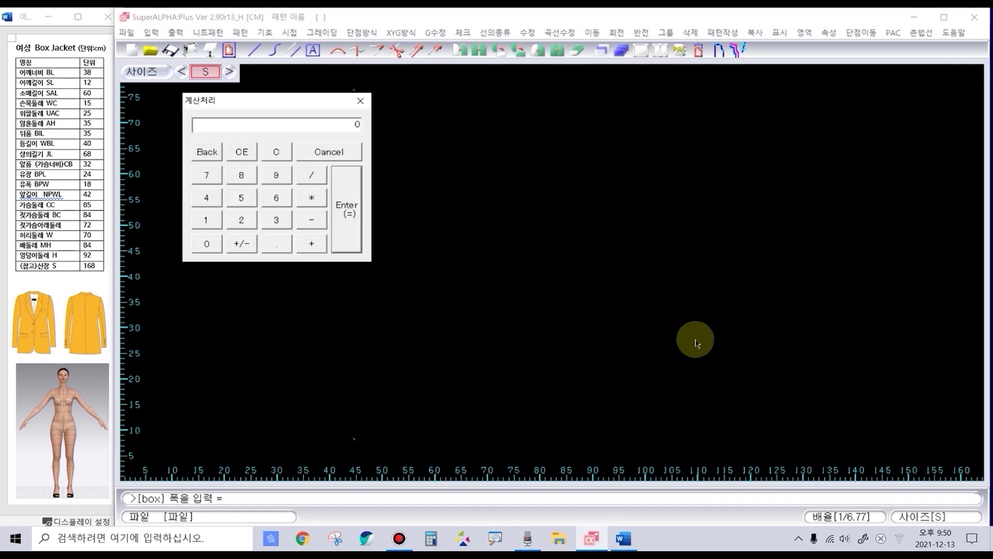
left_click(607, 300)
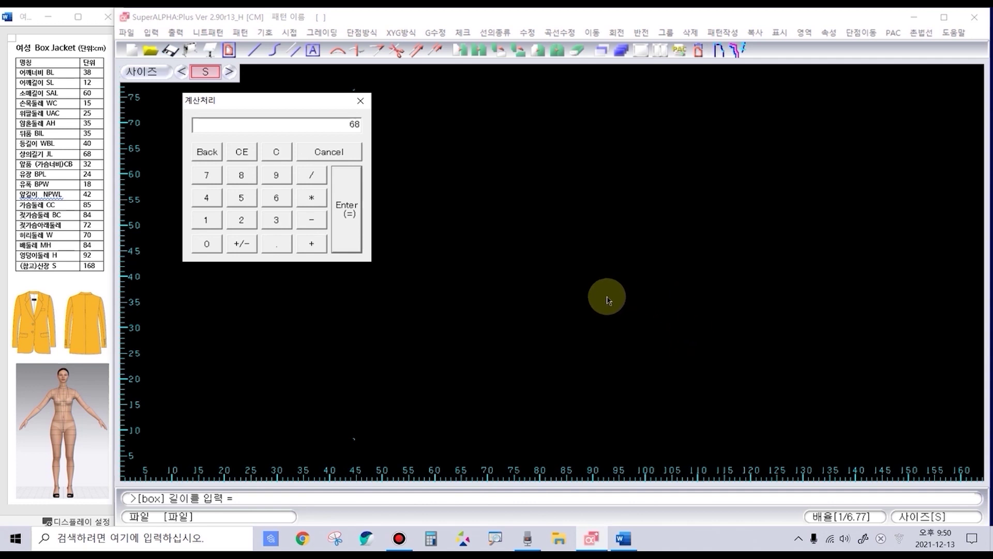
left_click(554, 299)
left_click(554, 299)
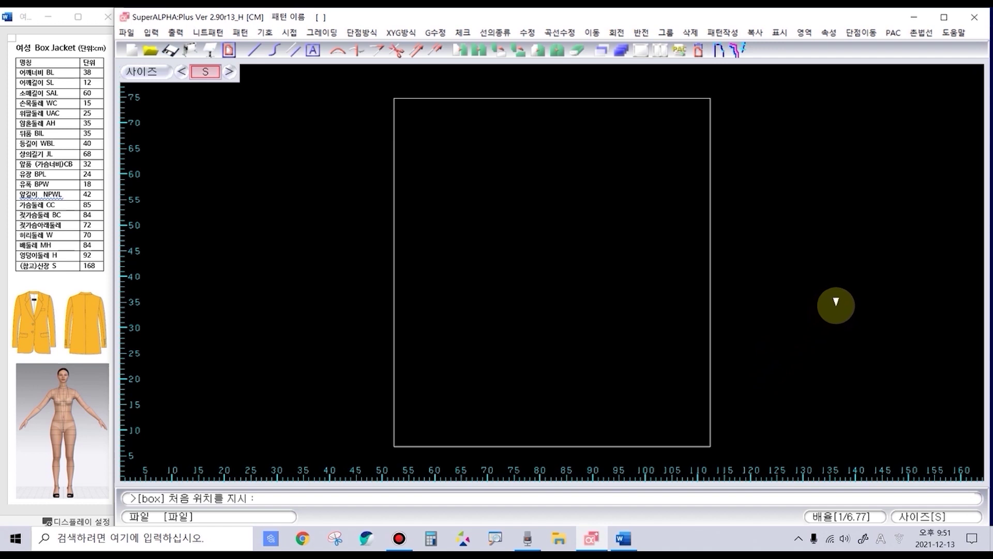
right_click(838, 300)
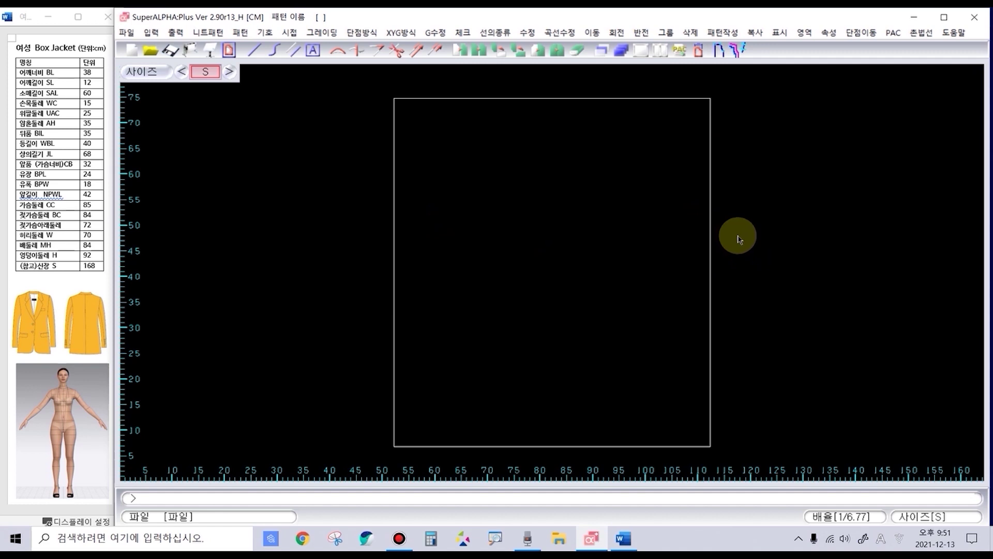
Step: Draw a parallel line 21.25 cm below the rectangle's top edge with the pl command
type("pl")
key("Return")
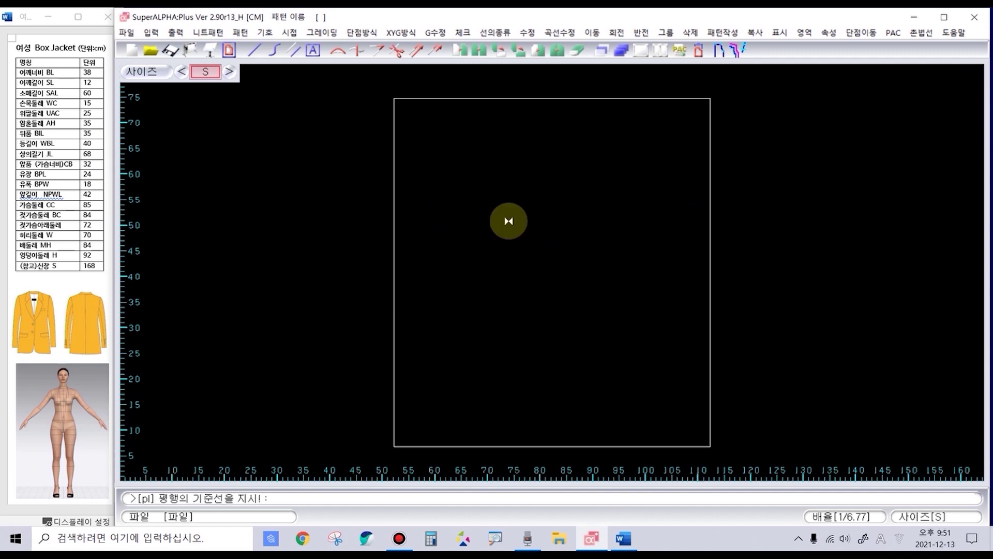
left_click(508, 221)
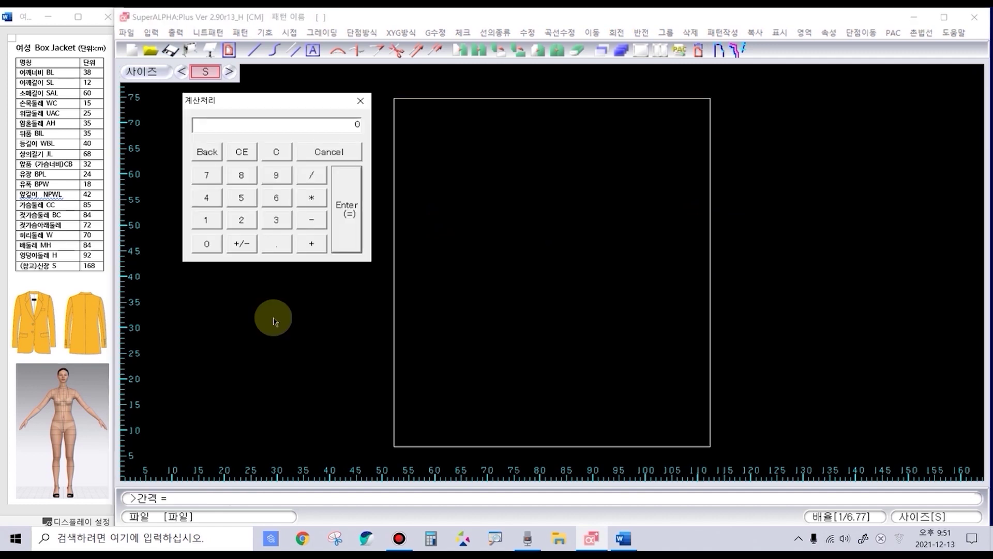
left_click(243, 177)
left_click(243, 197)
left_click(338, 235)
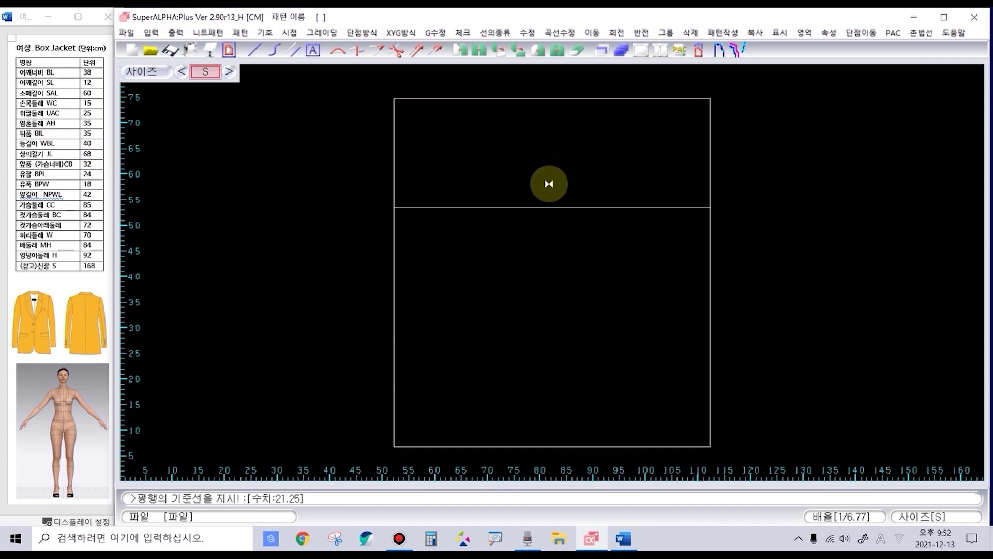
Step: Add two more parallel lines 40 cm and 60 cm below the rectangle's top edge
type("0")
left_click(561, 99)
left_click(550, 154)
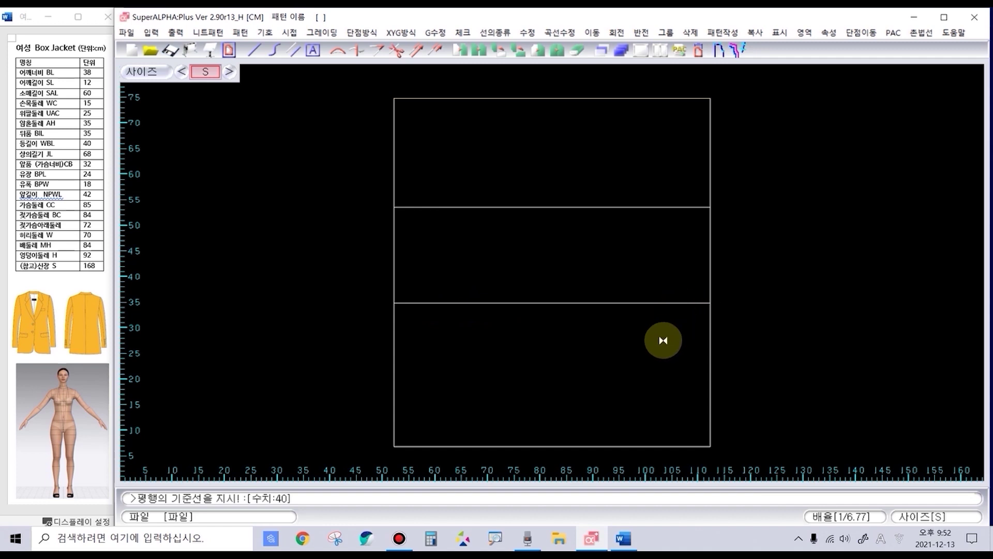
type("60")
left_click(550, 98)
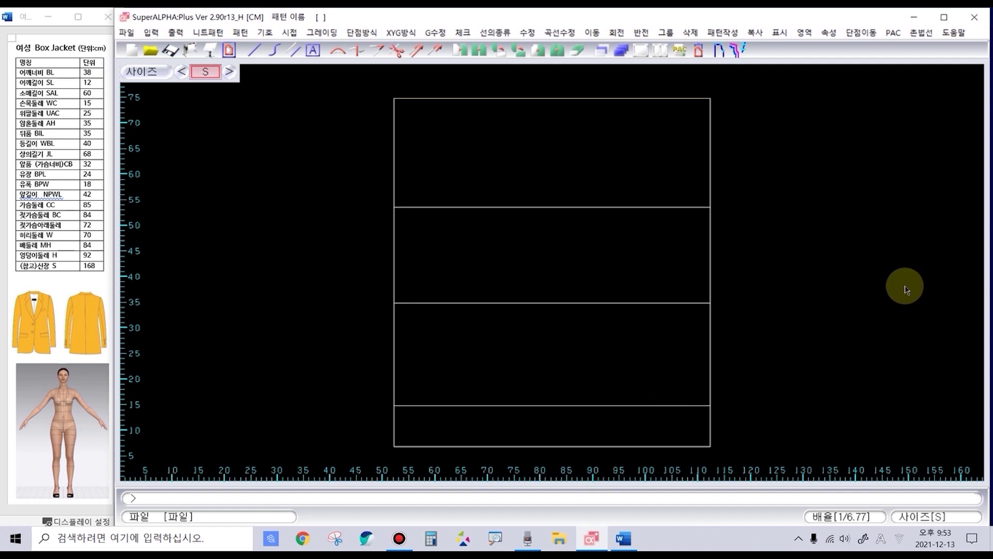
Step: Dimension the vertical distance from the top edge to the first horizontal line with the 2di command, outside the rectangle
type("i")
key("Return")
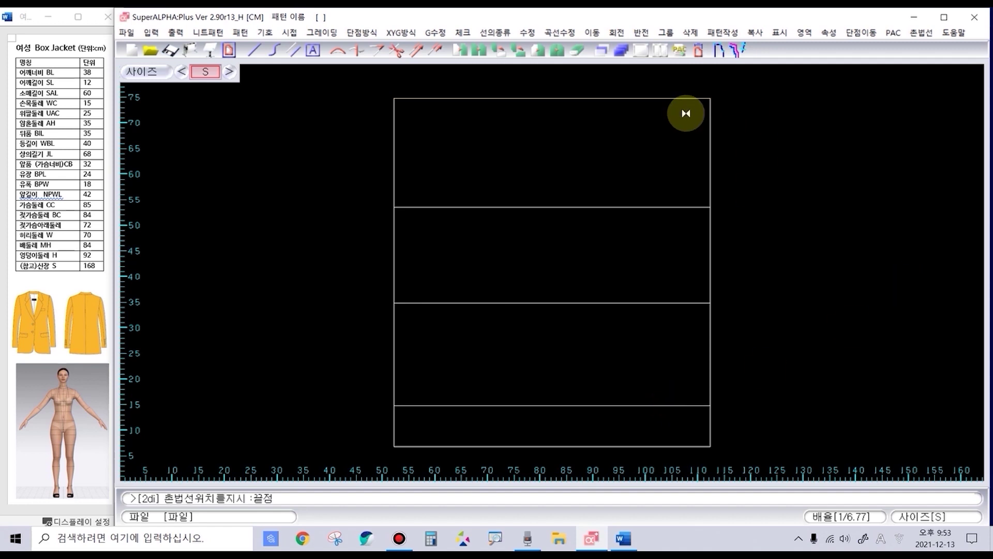
left_click(680, 98)
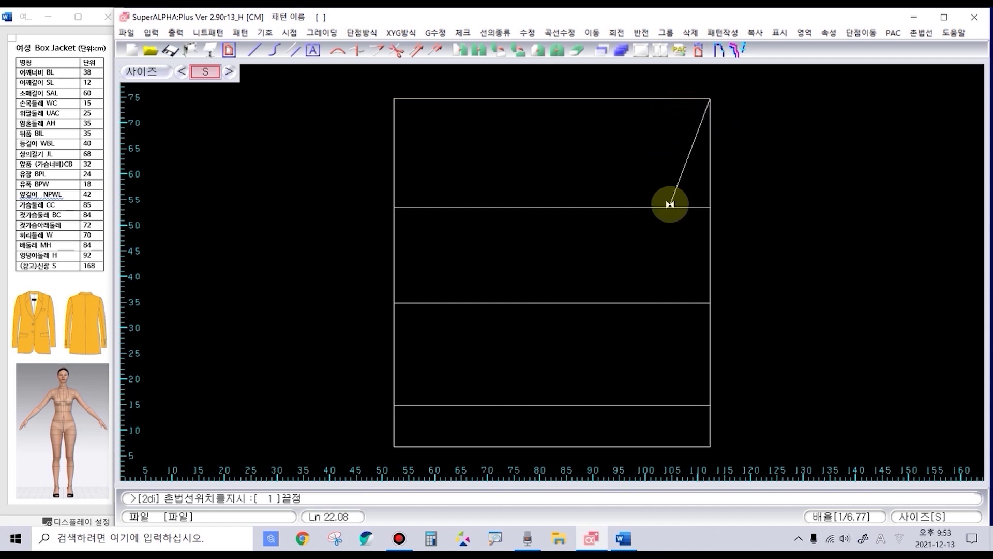
left_click(667, 204)
left_click(759, 171)
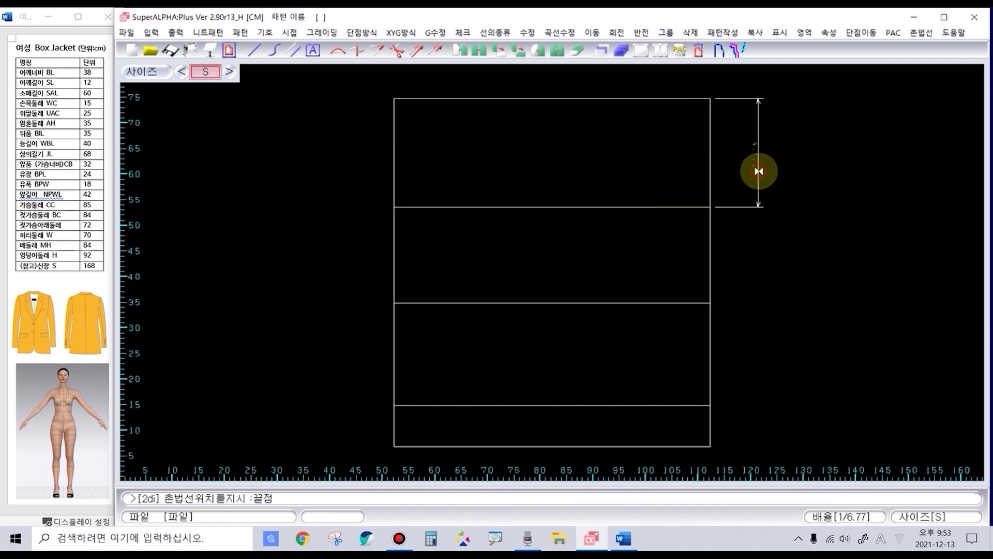
scroll(759, 170, "up", 3)
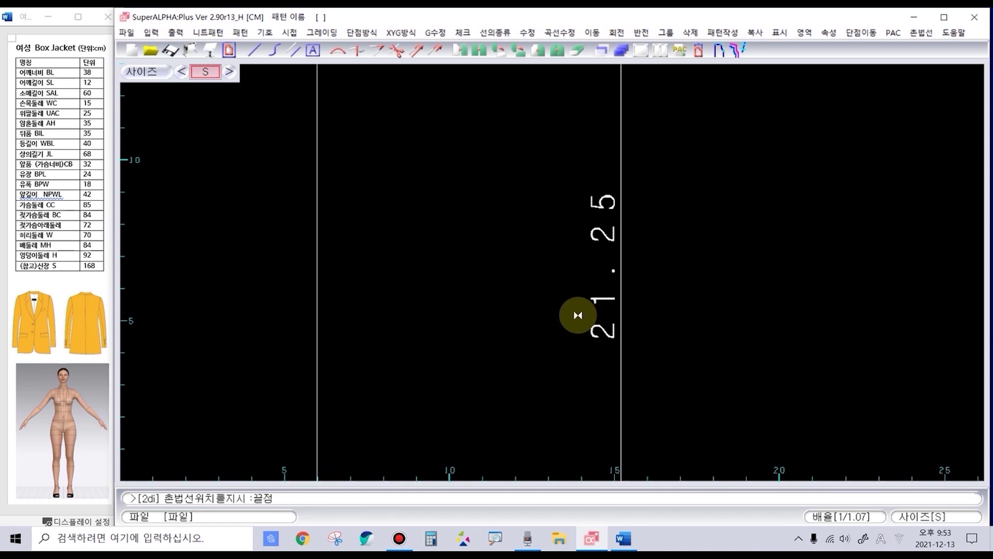
scroll(578, 315, "down", 4)
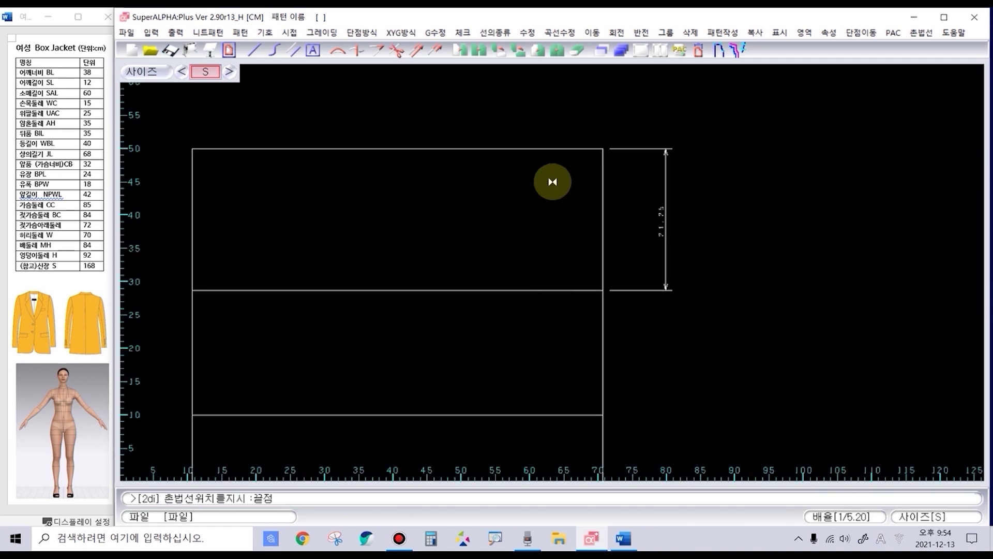
Step: Dimension the vertical distance from the top edge to the second horizontal line, beyond the first dimension
left_click(573, 149)
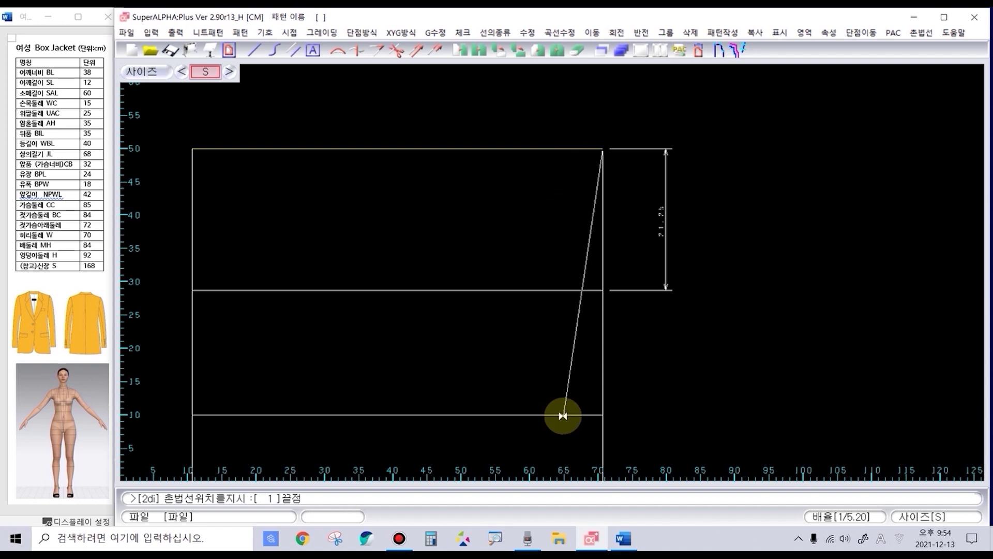
left_click(562, 415)
left_click(680, 370)
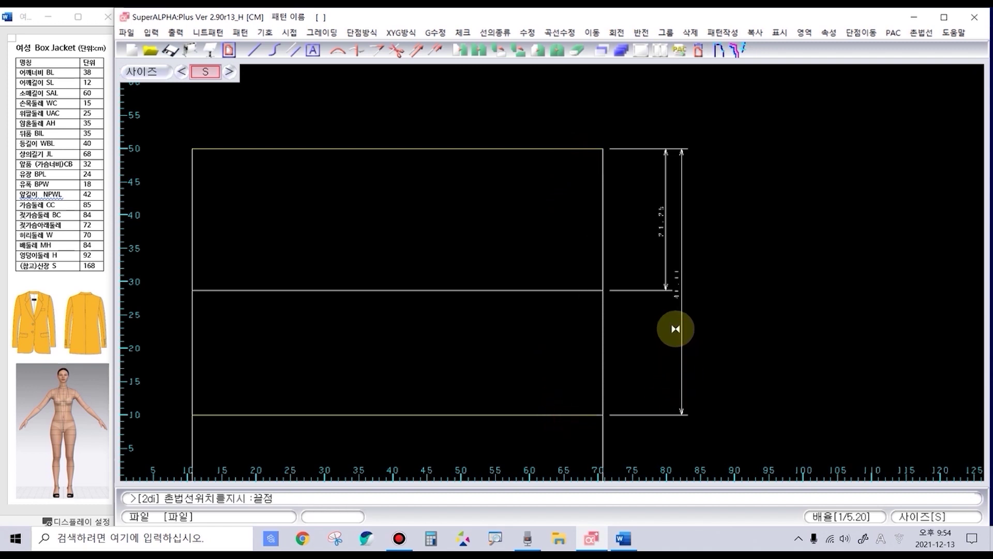
Step: Dimension the vertical distance from the rectangle's top edge to the third horizontal line, outside the existing dimensions
scroll(676, 333, "up", 4)
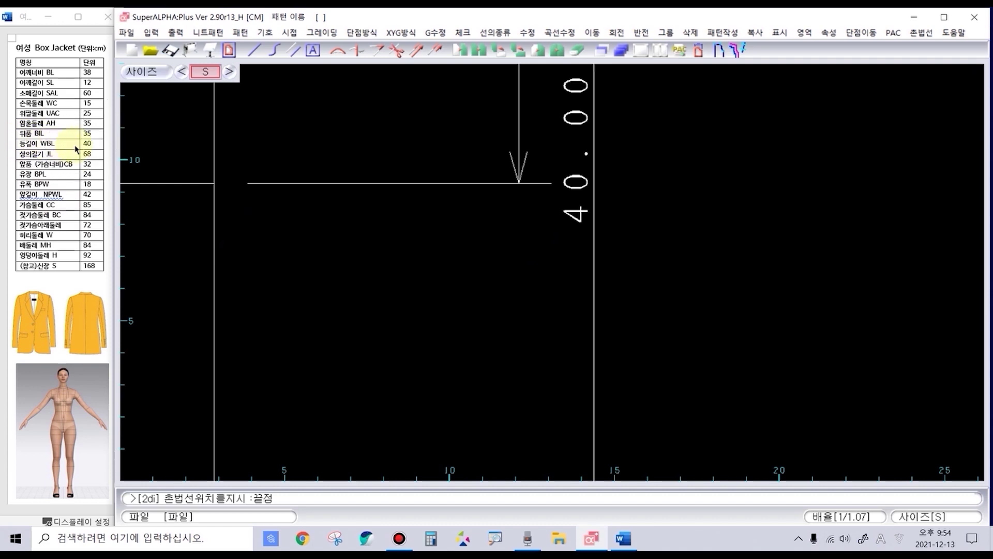
scroll(516, 326, "down", 7)
scroll(517, 326, "up", 3)
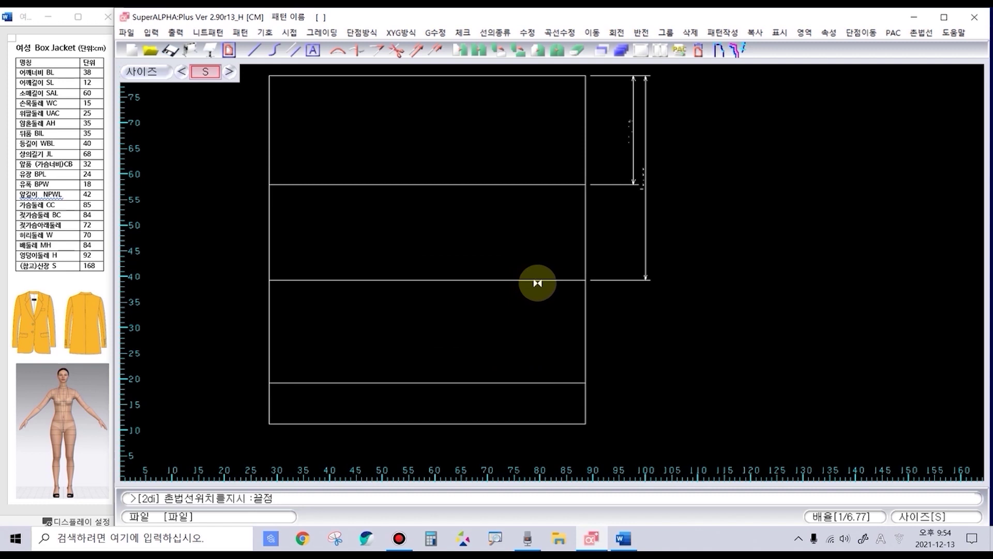
left_click(548, 83)
left_click(543, 382)
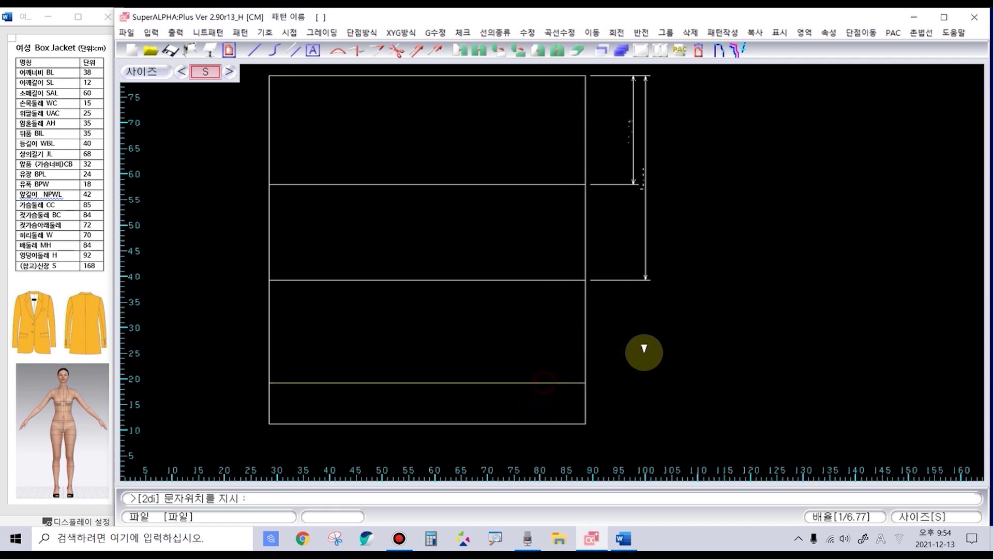
left_click(668, 348)
scroll(663, 348, "up", 5)
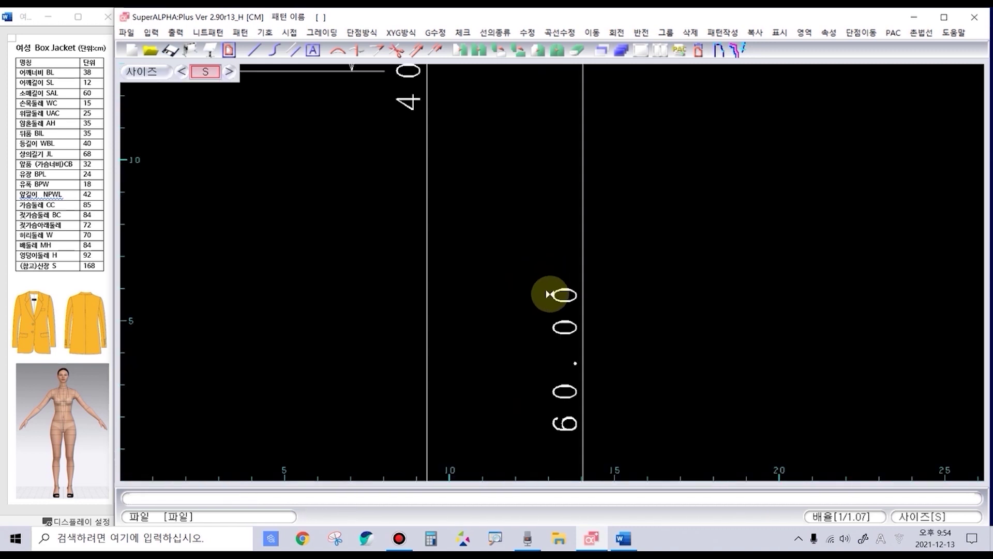
scroll(552, 317, "down", 5)
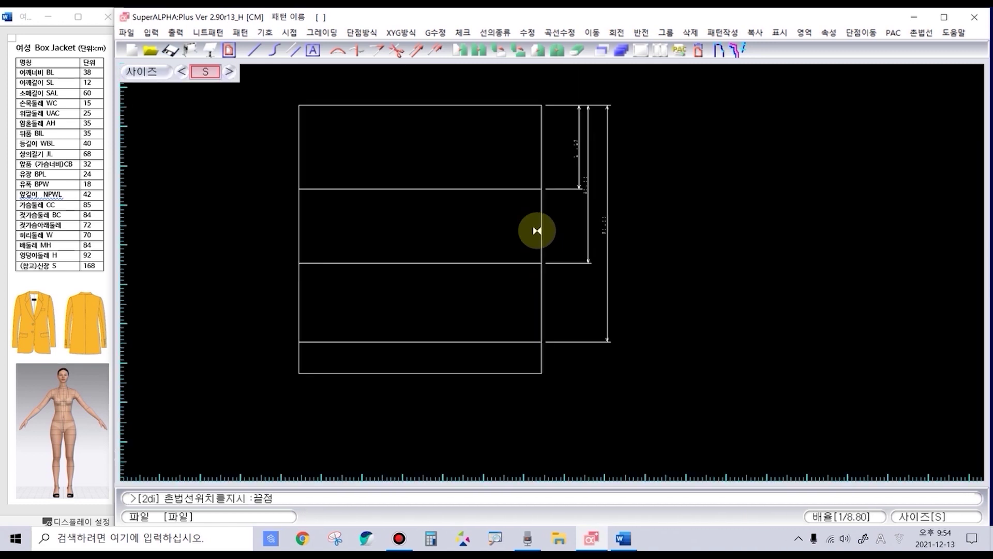
Step: Dimension the rectangle's full height from the top edge to the bottom edge, beyond the other vertical dimensions
left_click(512, 105)
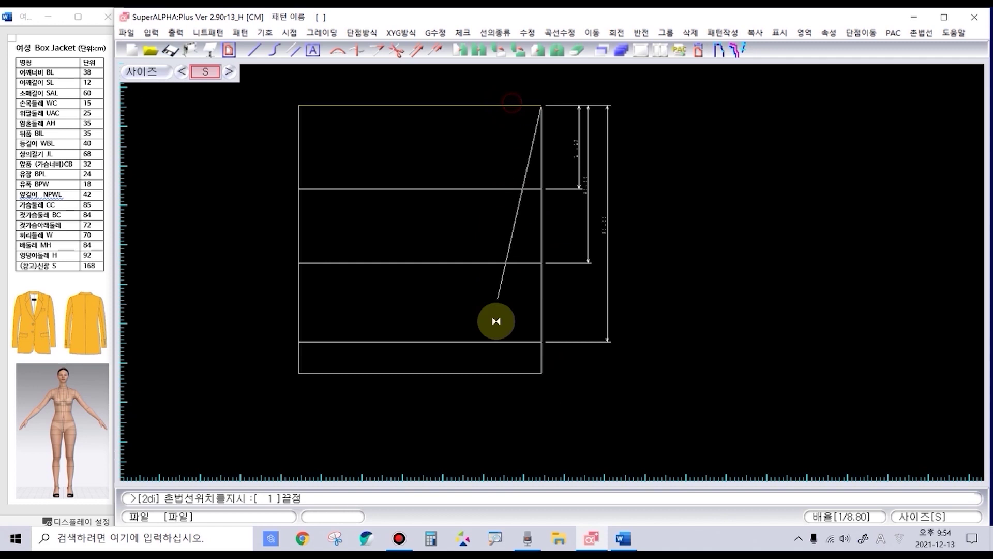
left_click(514, 372)
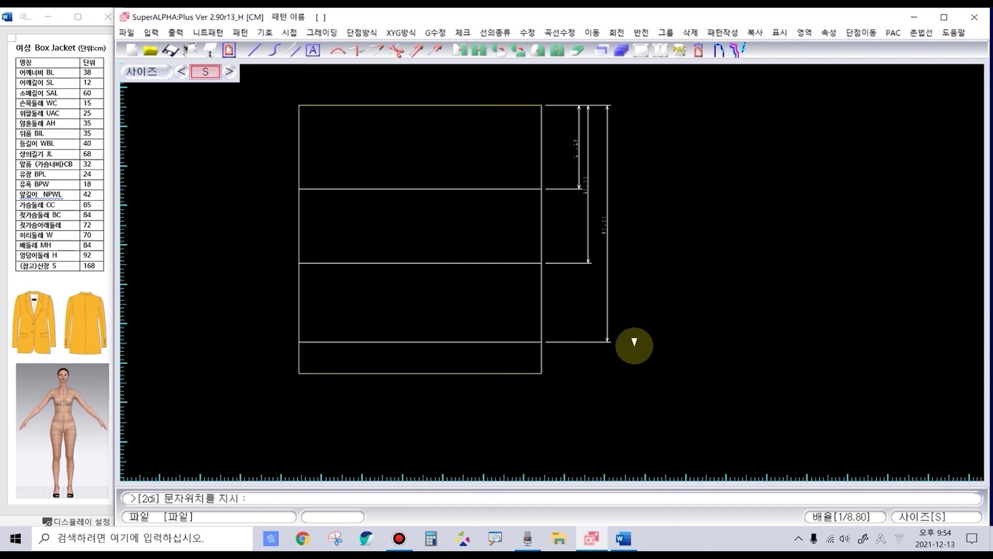
left_click(632, 345)
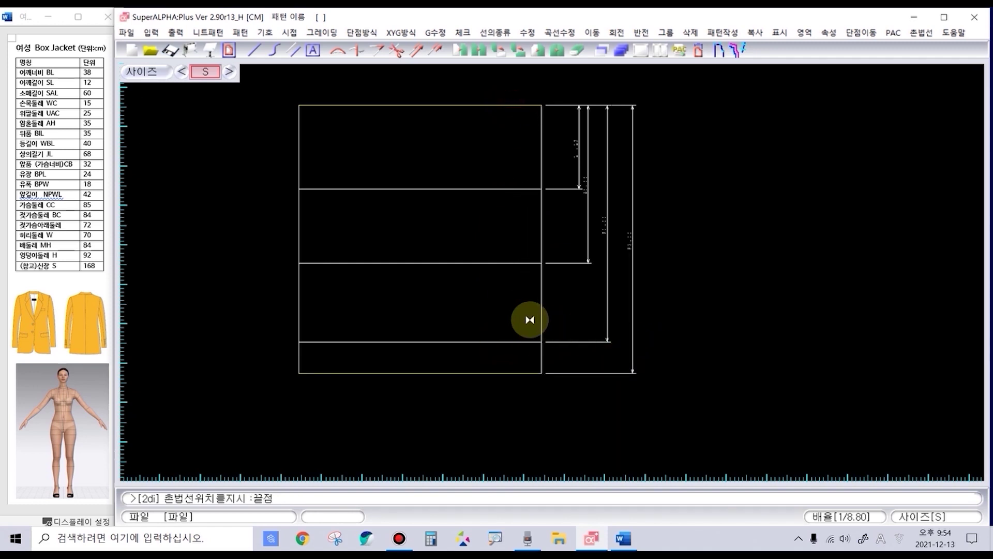
scroll(552, 271, "up", 3)
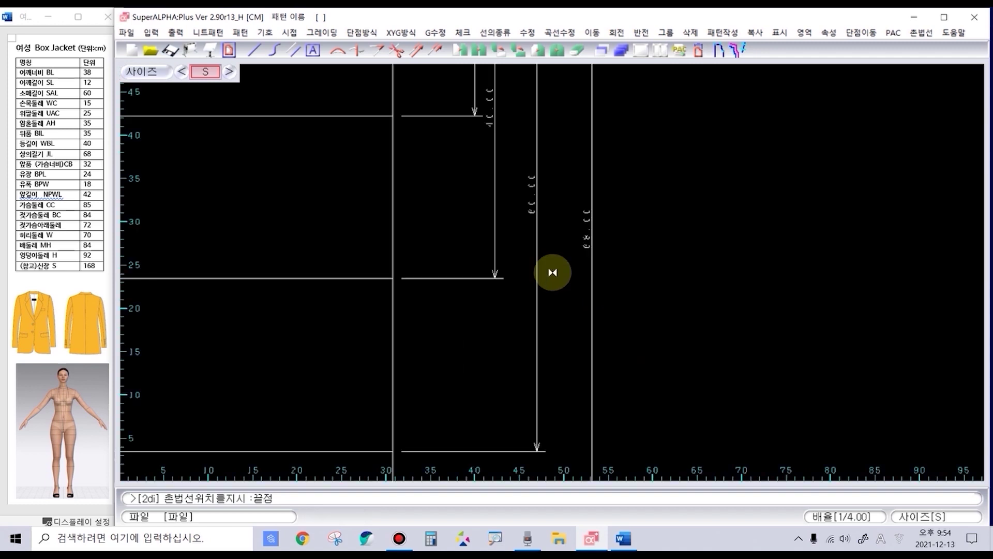
scroll(551, 270, "up", 3)
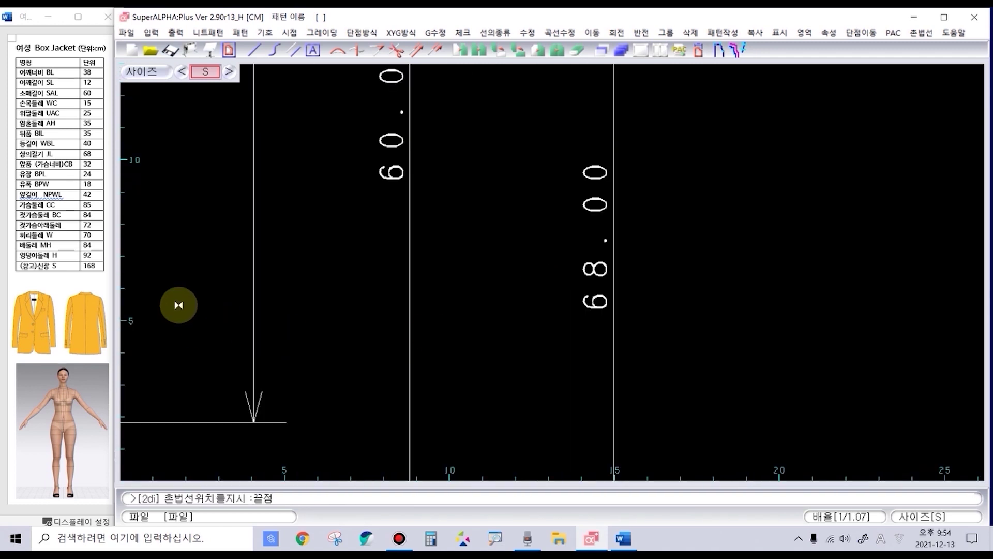
scroll(359, 237, "down", 6)
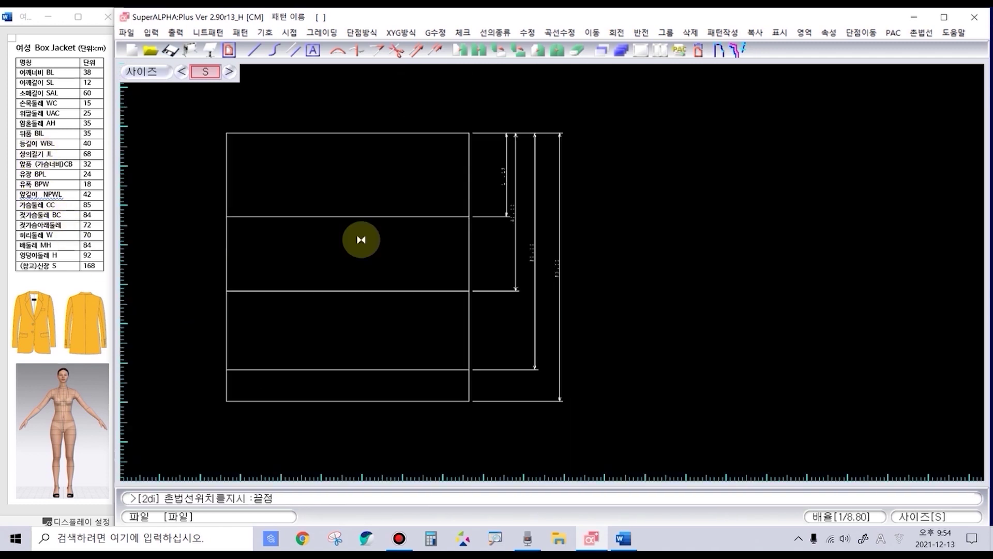
scroll(355, 236, "down", 1)
scroll(360, 265, "up", 1)
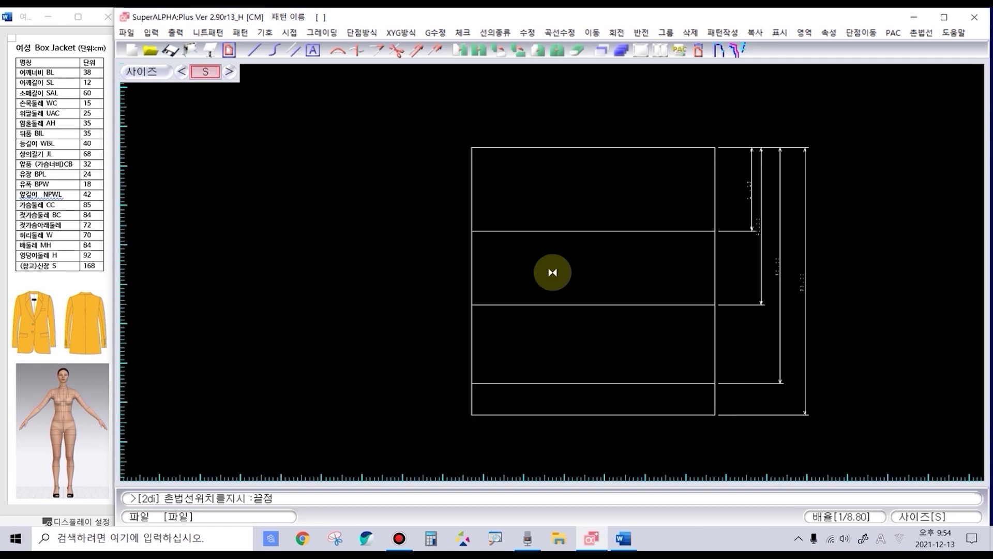
scroll(612, 281, "up", 1)
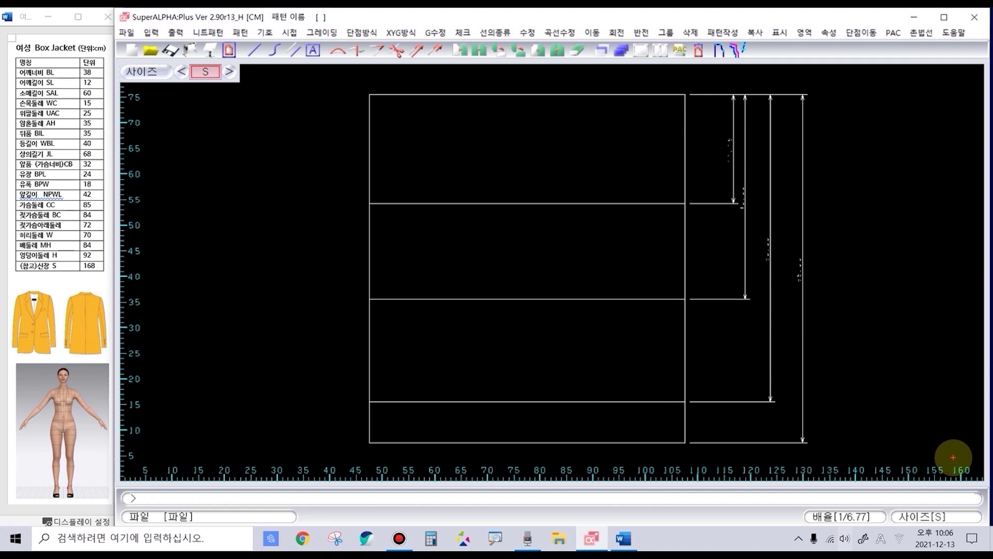
left_click(596, 96)
left_click(596, 206)
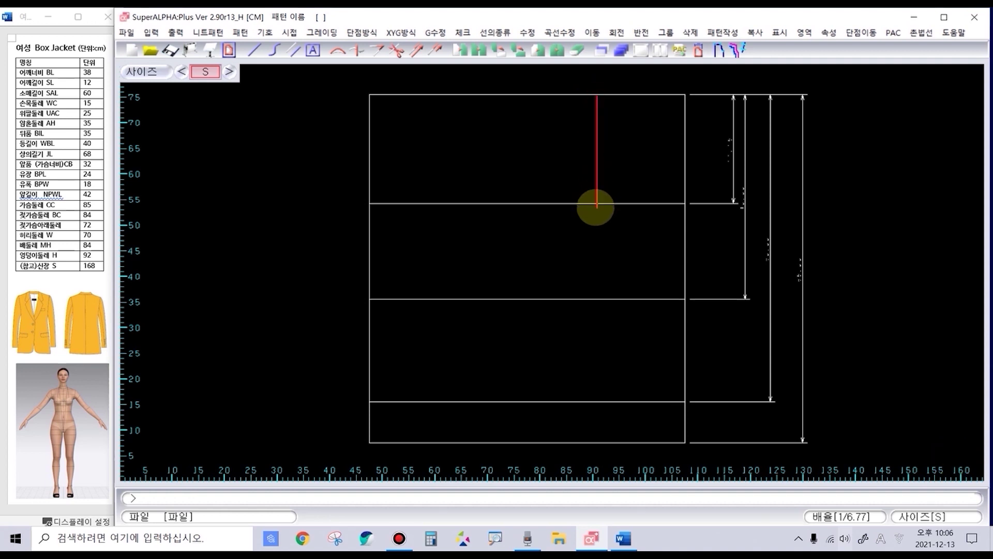
left_click(456, 97)
left_click(453, 209)
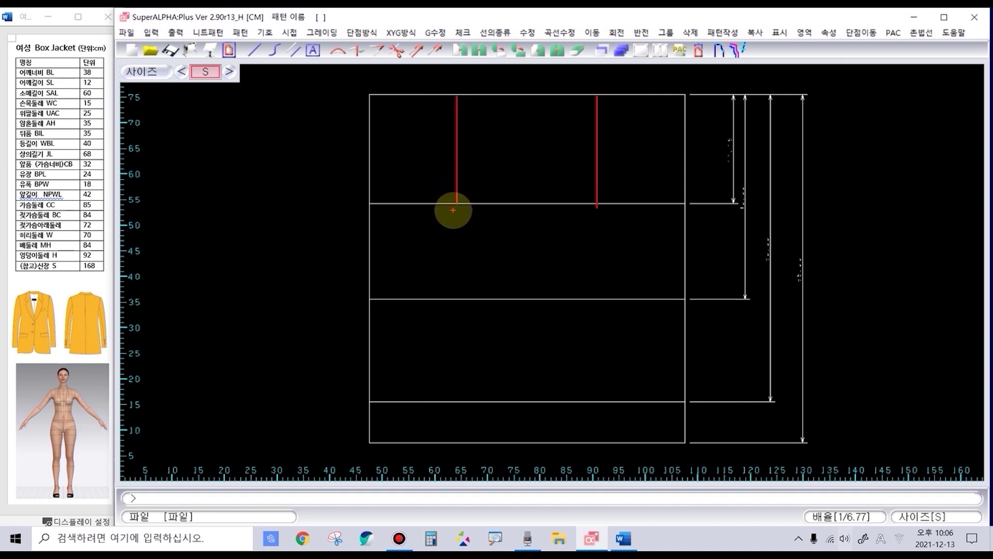
left_click(687, 207)
left_click(615, 191)
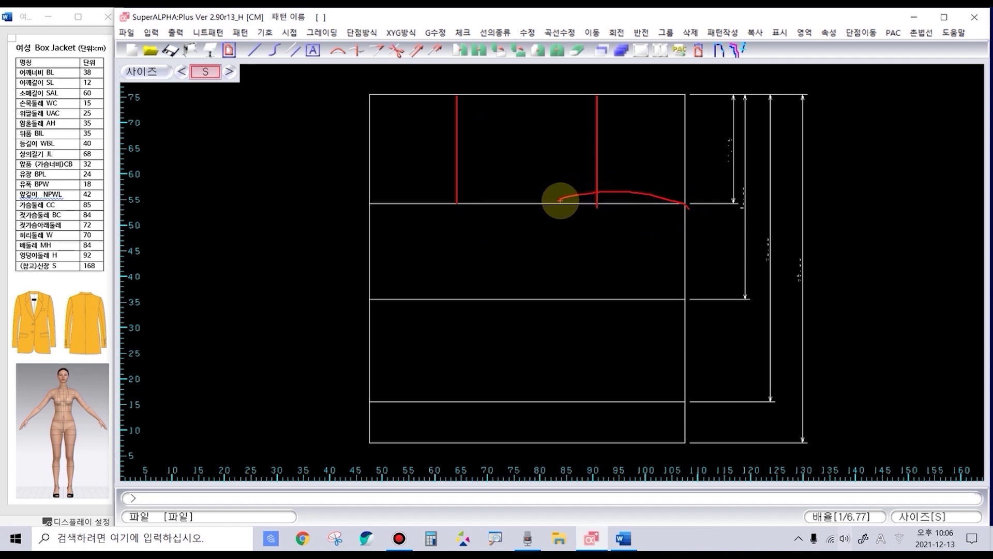
left_click(560, 200)
left_click(560, 299)
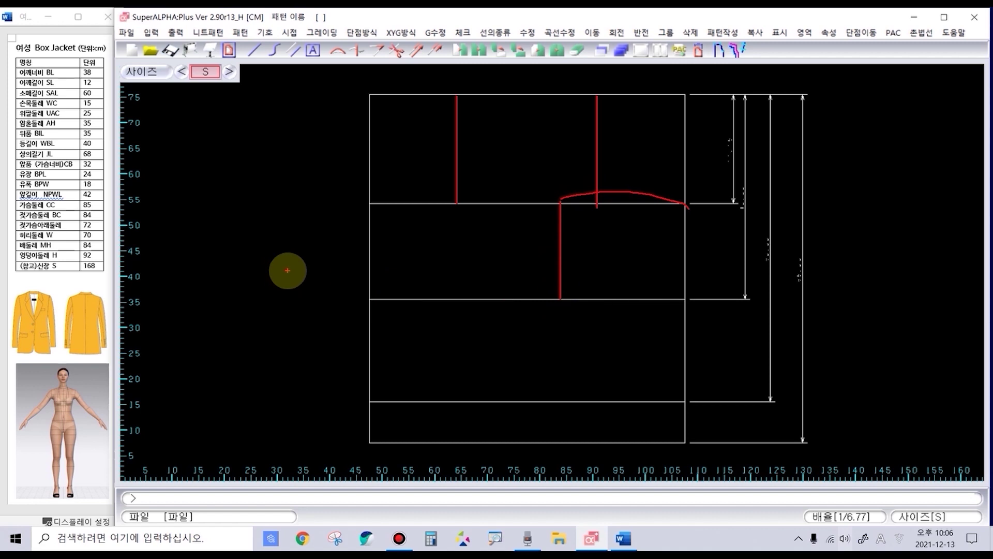
left_click(371, 205)
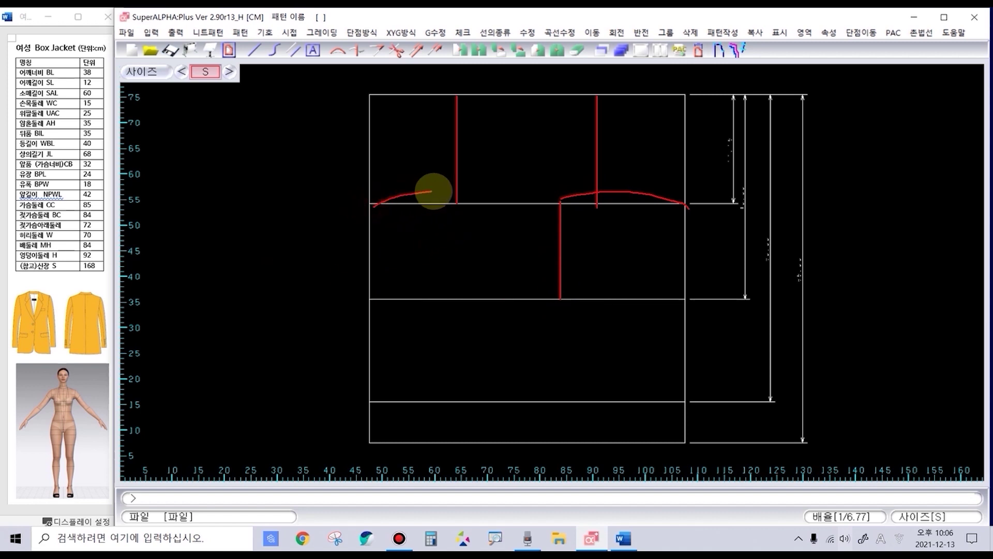
left_click(432, 192)
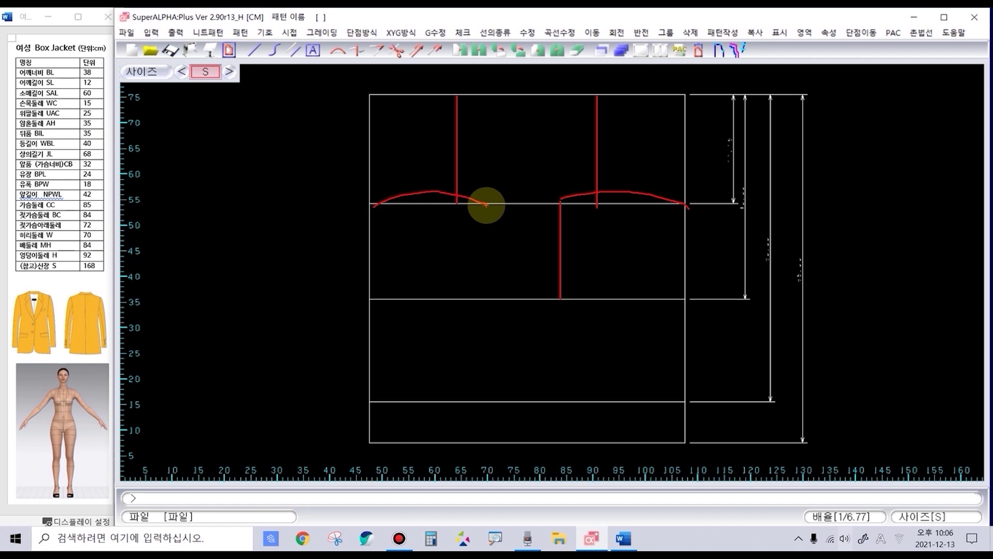
left_click(487, 204)
left_click(481, 299)
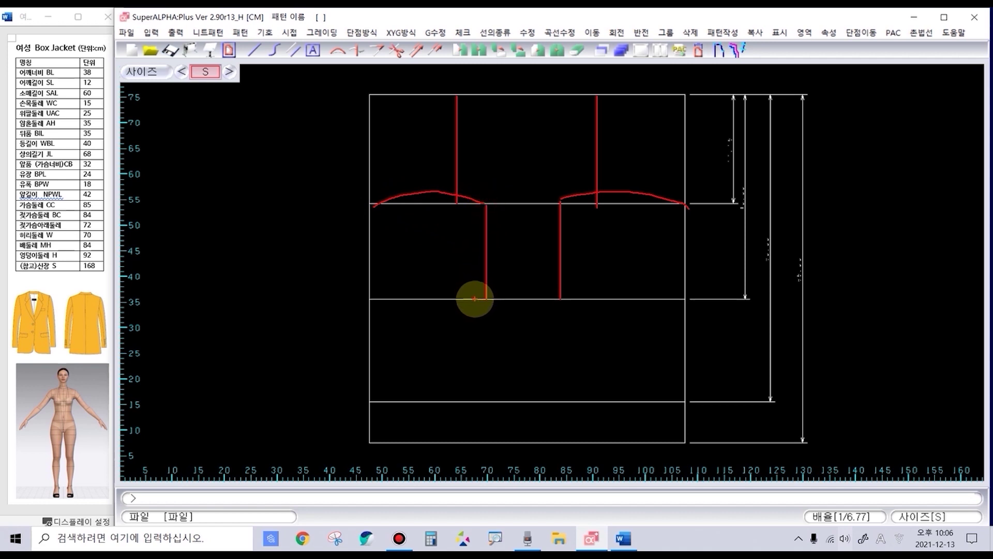
left_click(684, 298)
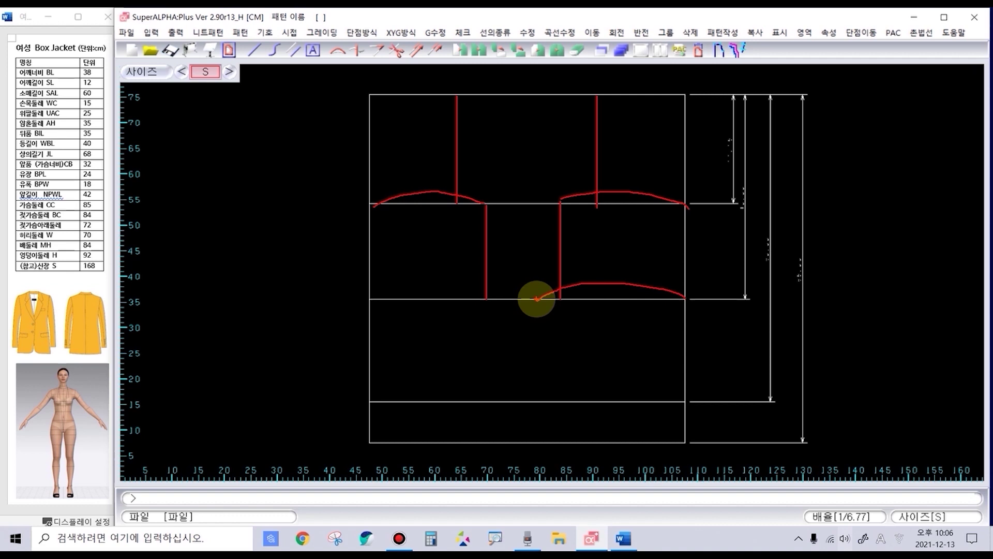
left_click(538, 299)
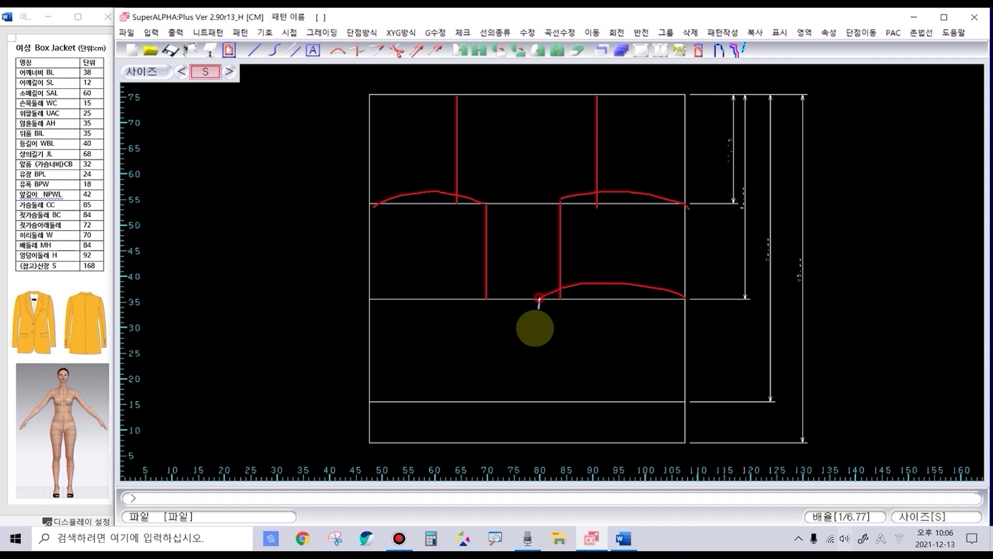
left_click(541, 441)
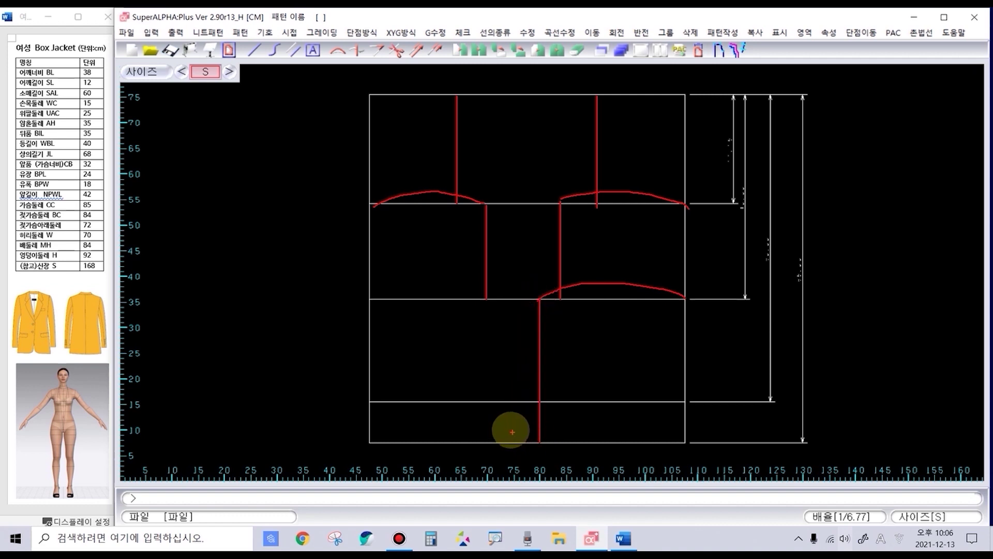
left_click(371, 300)
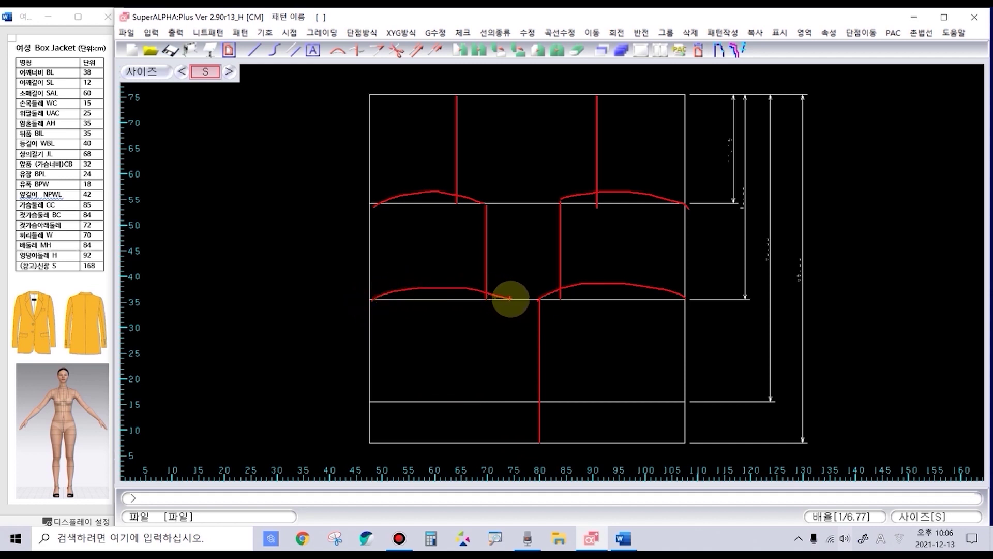
left_click(510, 299)
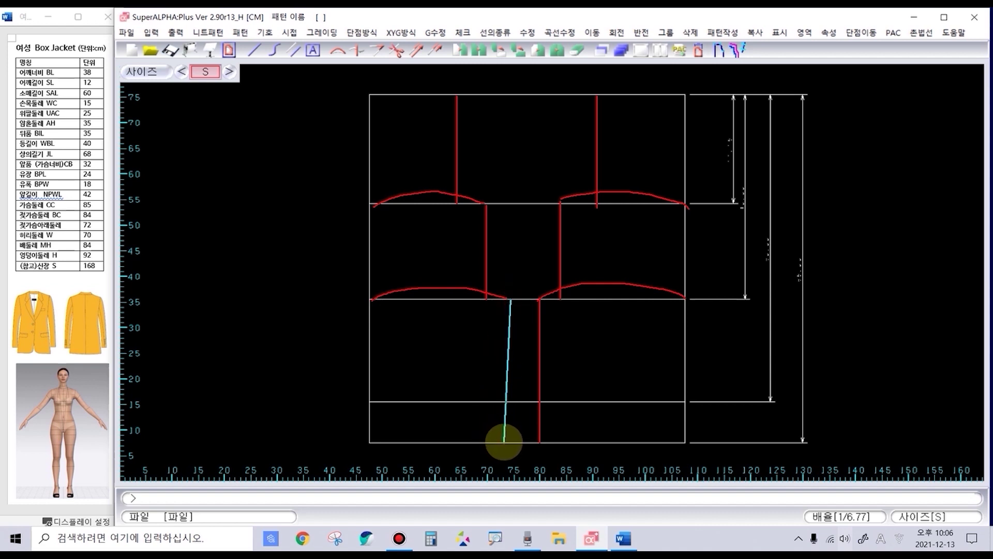
left_click(507, 443)
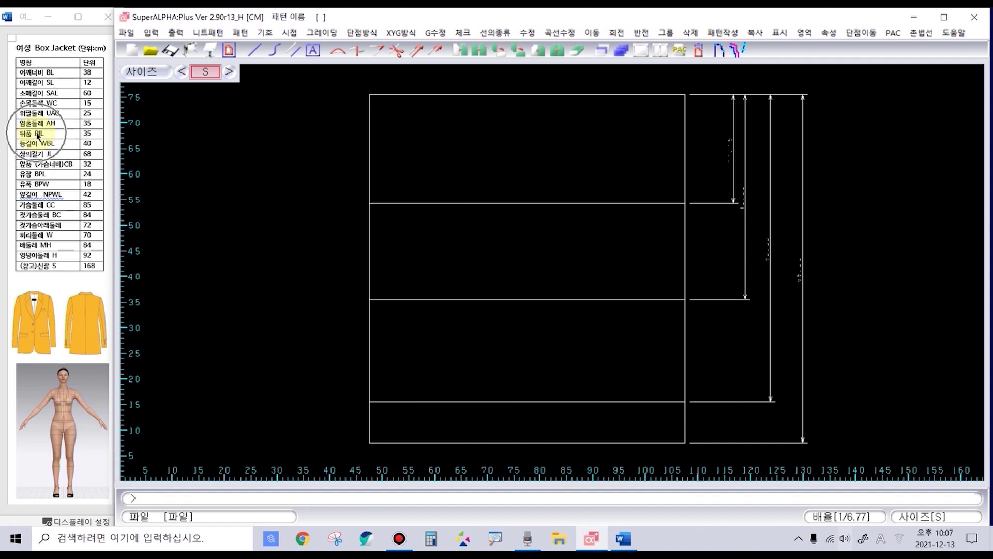
Step: Draw vertical lines with the lv command from the top edge to the first horizontal line, 17.5 cm from the right edge and 16 cm from the left edge
key("l")
key("v")
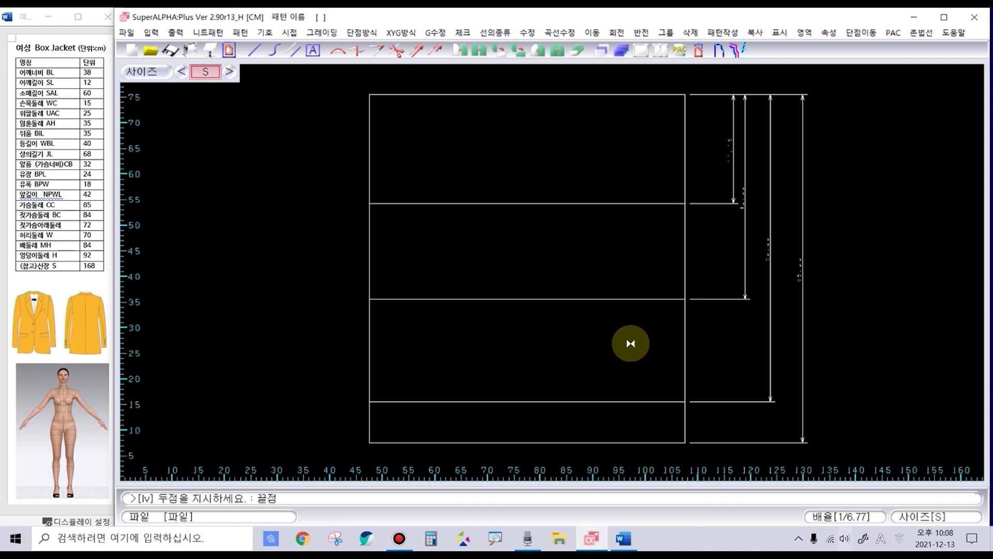
key("Return")
left_click(625, 95)
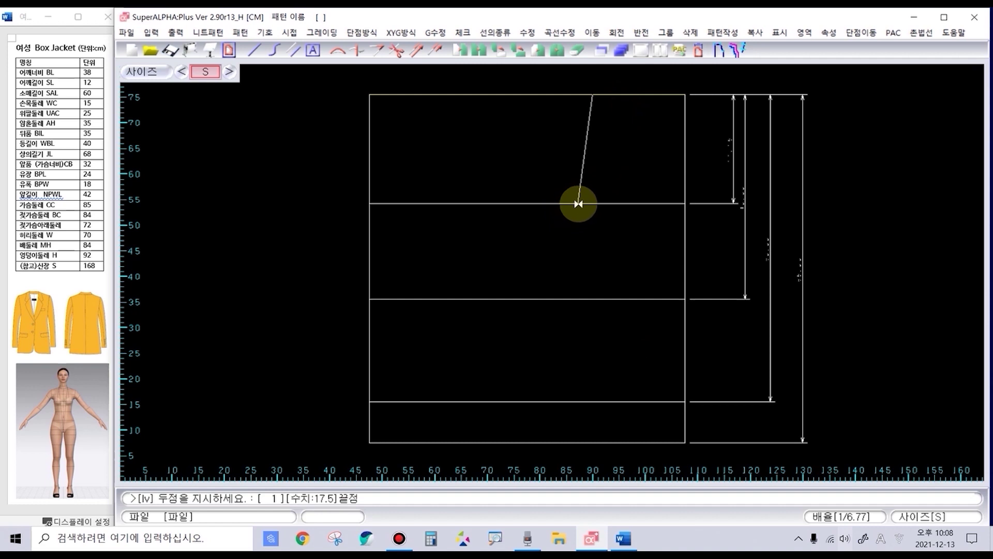
left_click(581, 203)
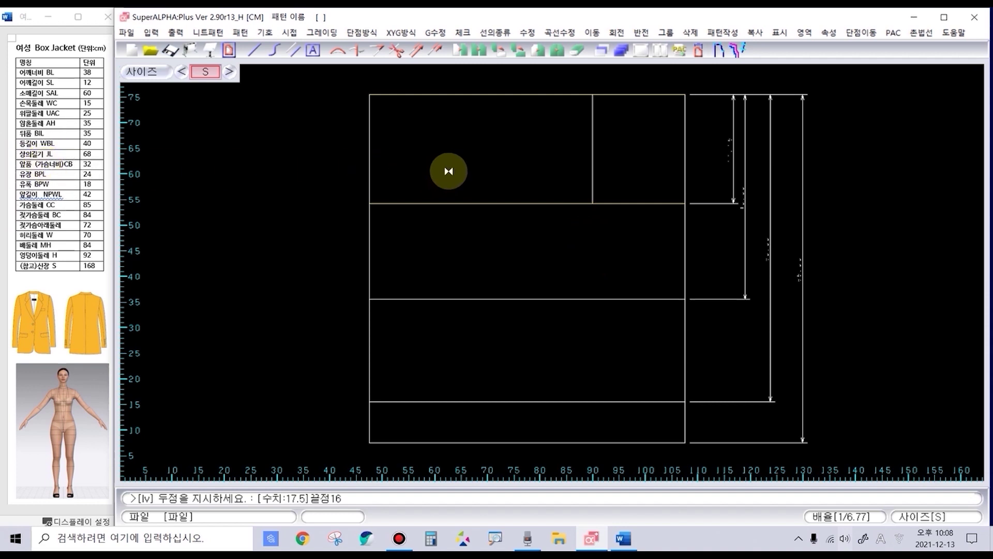
left_click(424, 96)
left_click(451, 203)
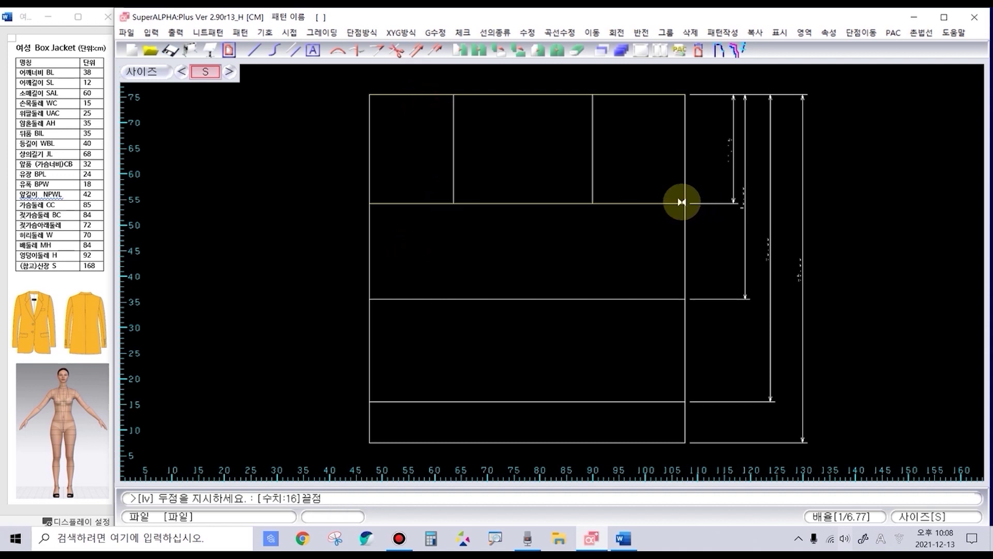
Step: Calculate a quarter of the 85 cm chest circumference (85/4) with the built-in calculator
right_click(561, 226)
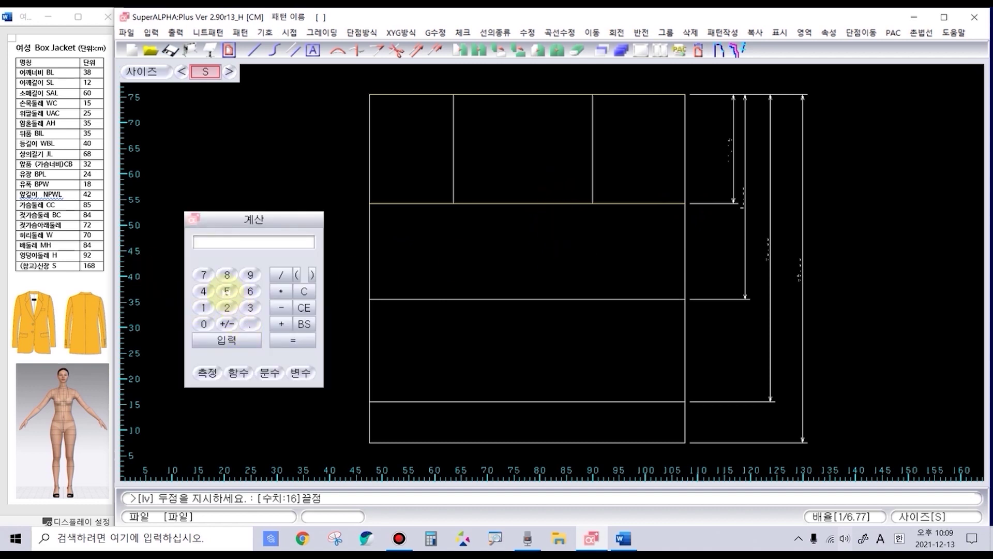
left_click(226, 274)
left_click(226, 291)
left_click(281, 274)
key("4")
left_click(293, 340)
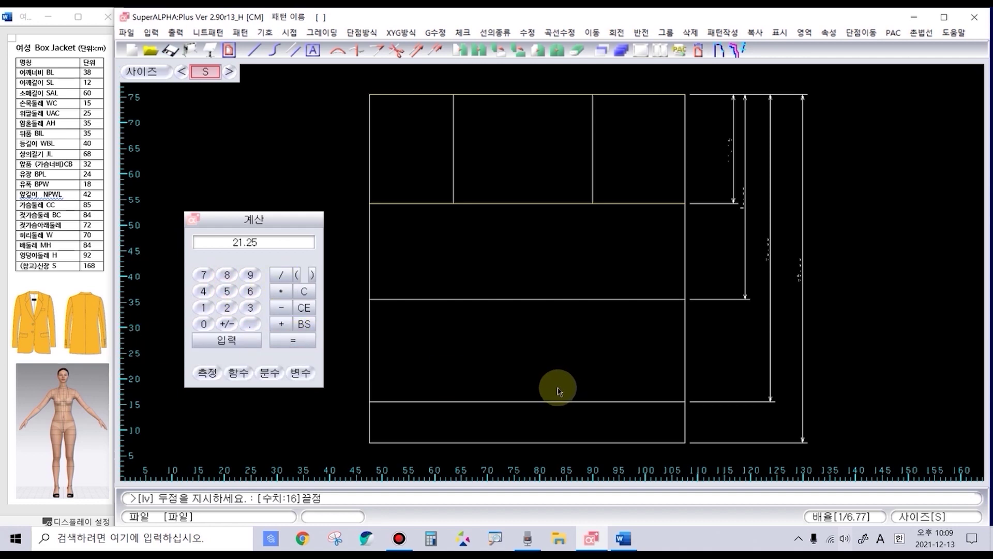
left_click(575, 307)
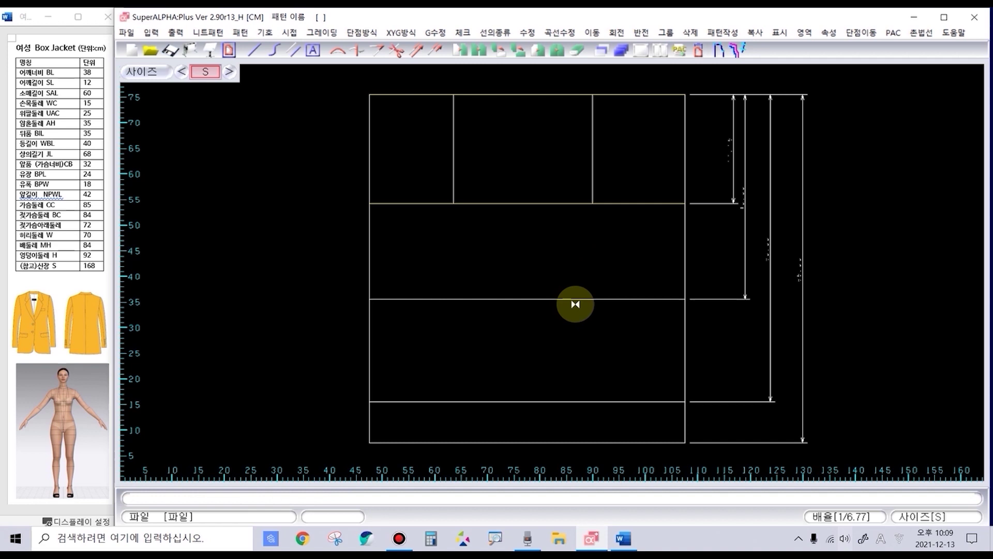
Step: Draw vertical lines with the lv command from the first to the second horizontal line, 23.25 cm from the right and left edges
left_click(639, 206)
left_click(584, 300)
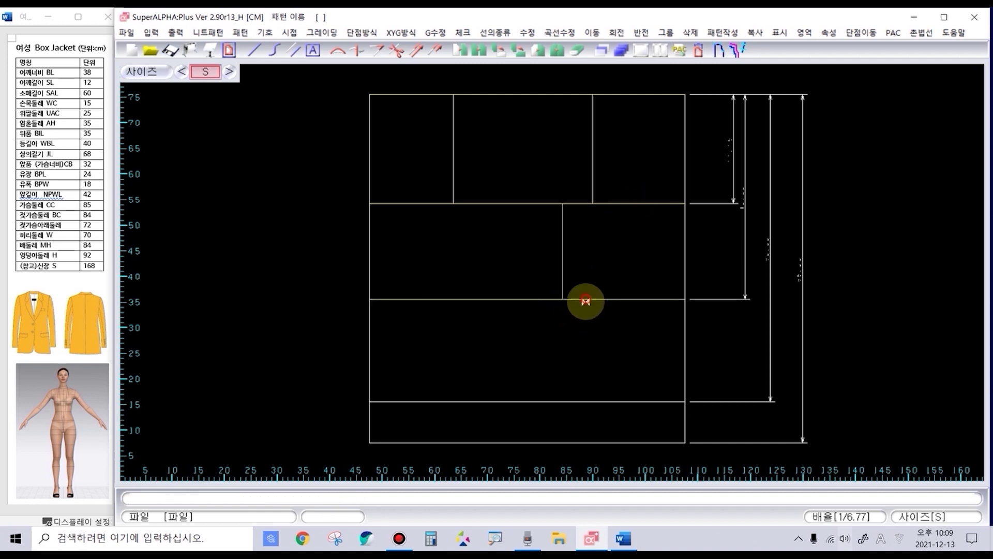
left_click(427, 203)
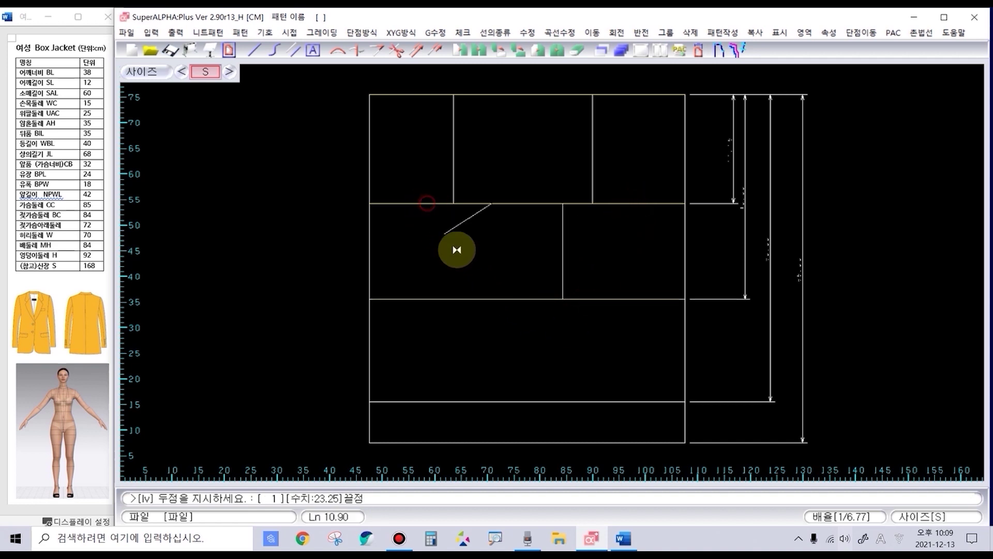
left_click(488, 297)
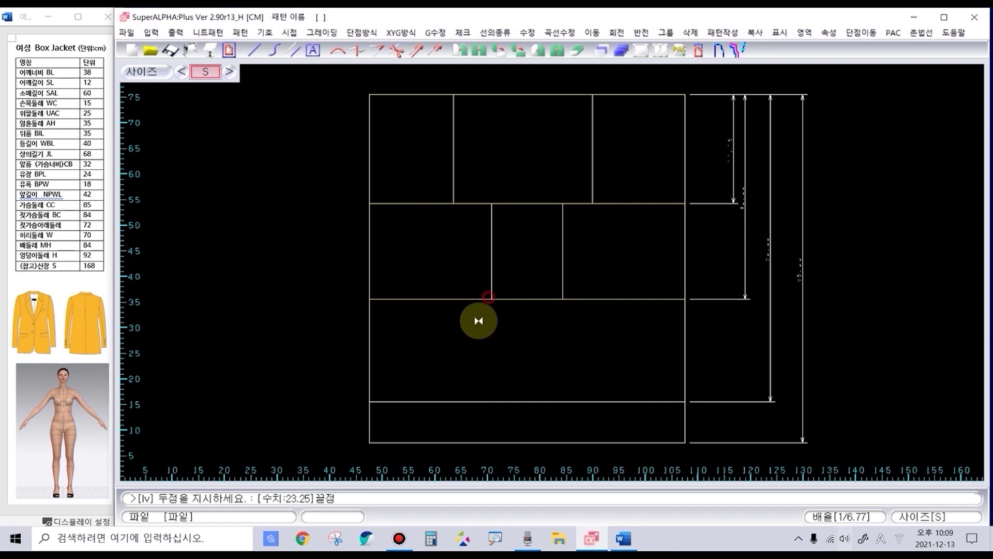
Step: Calculate a quarter of the 92 cm hip circumference (92/4) with the built-in calculator
left_click(440, 398)
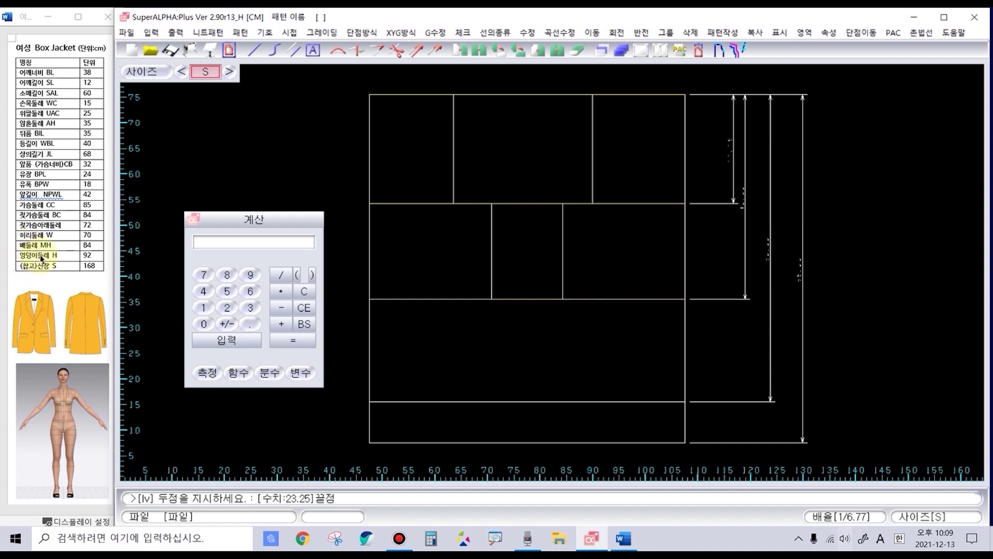
left_click(250, 274)
left_click(227, 309)
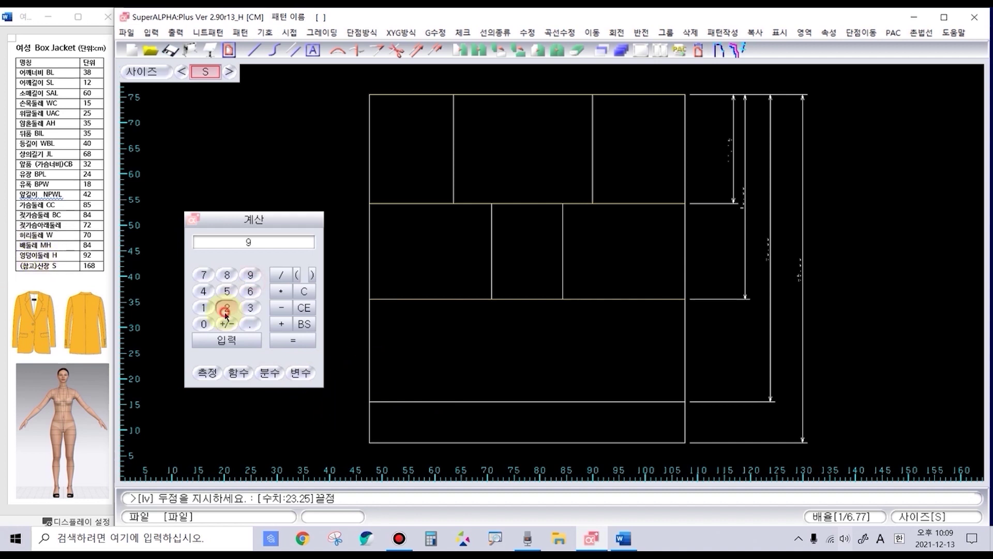
left_click(282, 275)
left_click(204, 291)
left_click(293, 340)
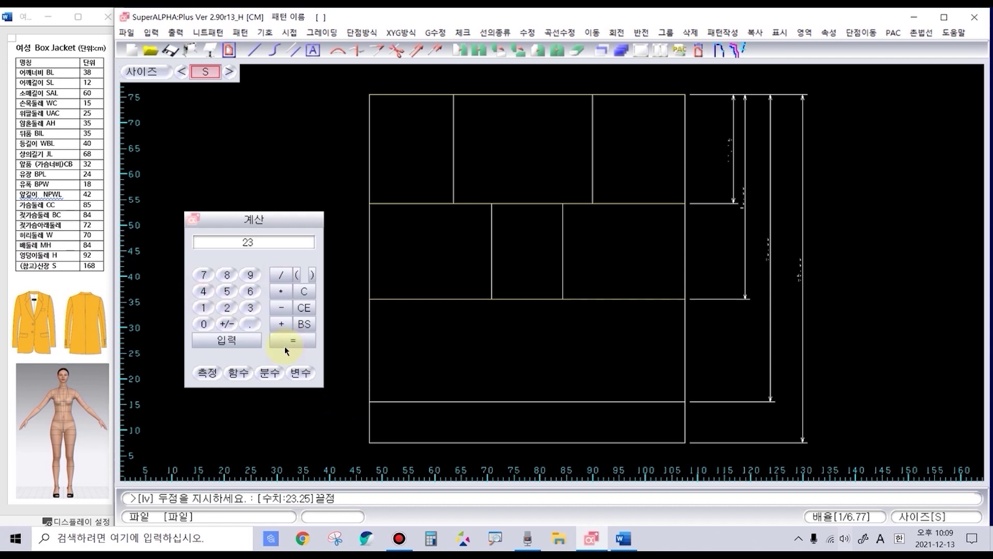
Step: Draw vertical lines from the second horizontal line to the bottom edge, 25 cm from the right and left edges
left_click(421, 460)
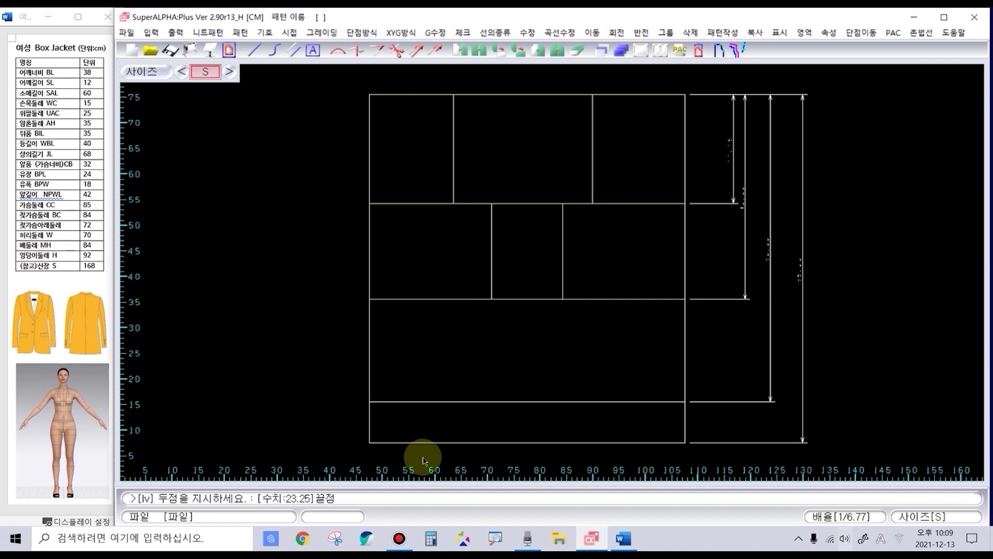
left_click(628, 301)
left_click(565, 445)
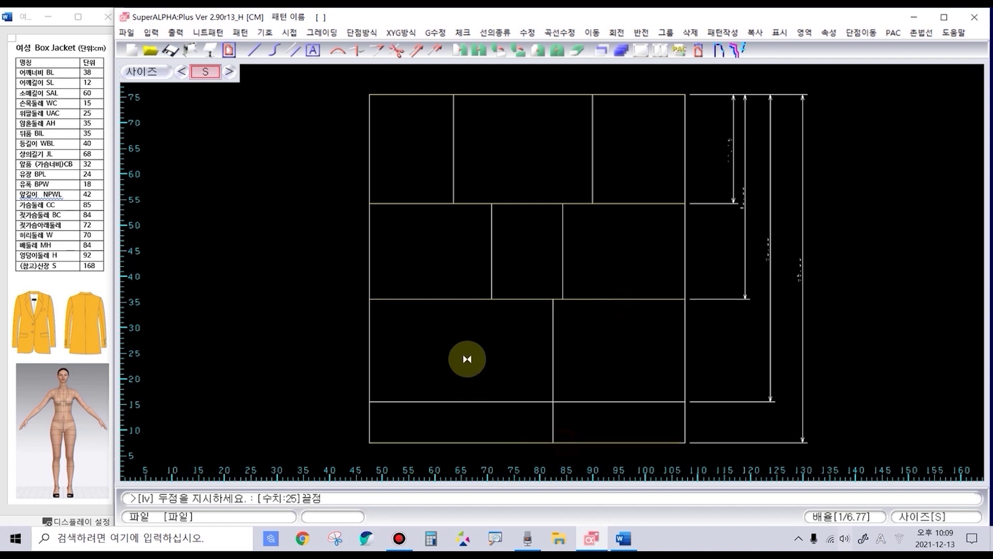
left_click(447, 299)
left_click(493, 442)
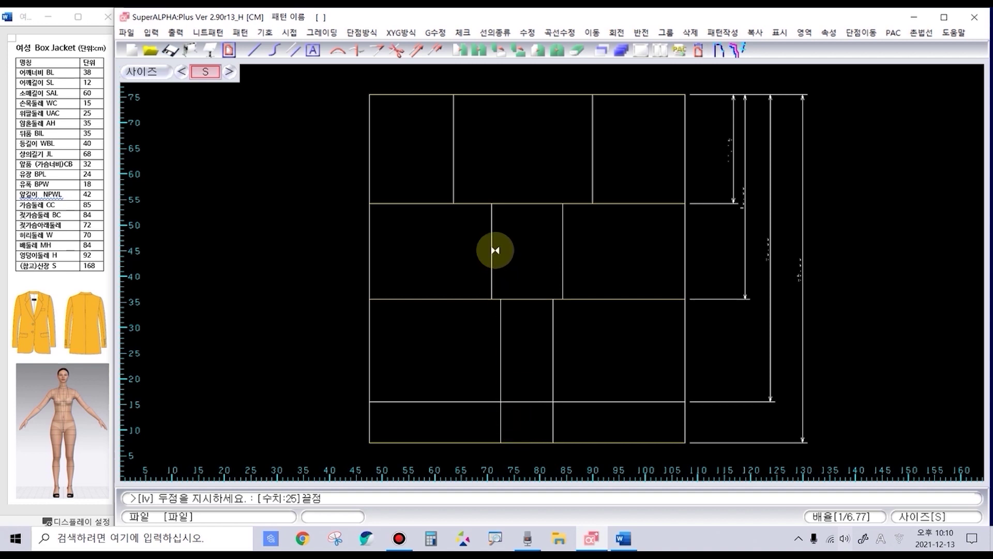
key("Escape")
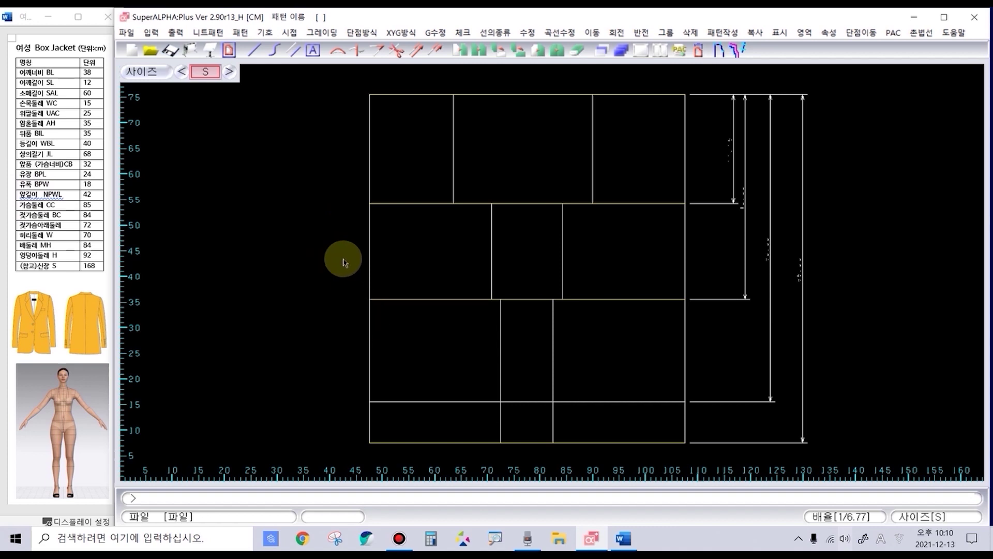
mouse_move(370, 299)
left_mouse_down()
mouse_move(348, 162)
mouse_move(366, 82)
mouse_move(367, 93)
left_mouse_up()
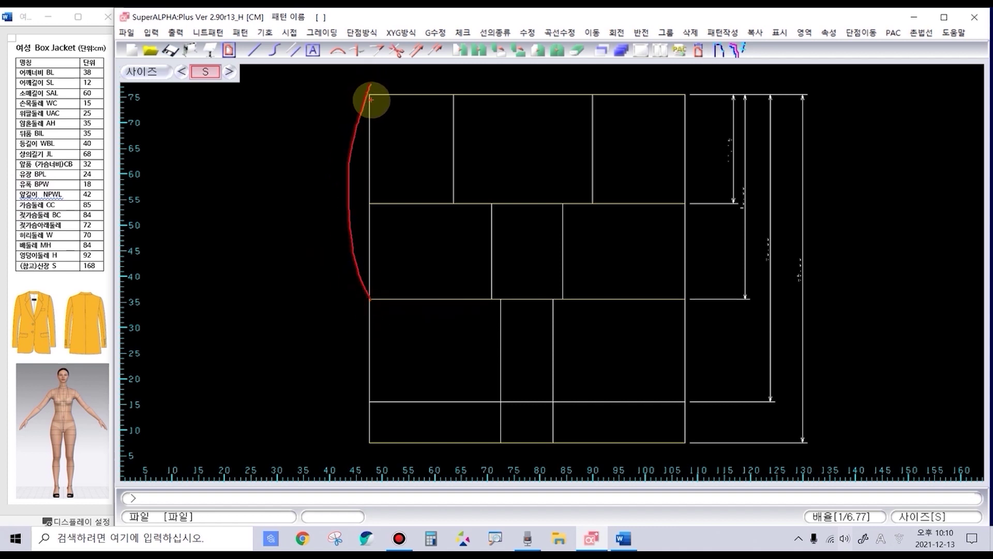
mouse_move(680, 95)
left_mouse_down()
mouse_move(698, 181)
mouse_move(686, 299)
left_mouse_up()
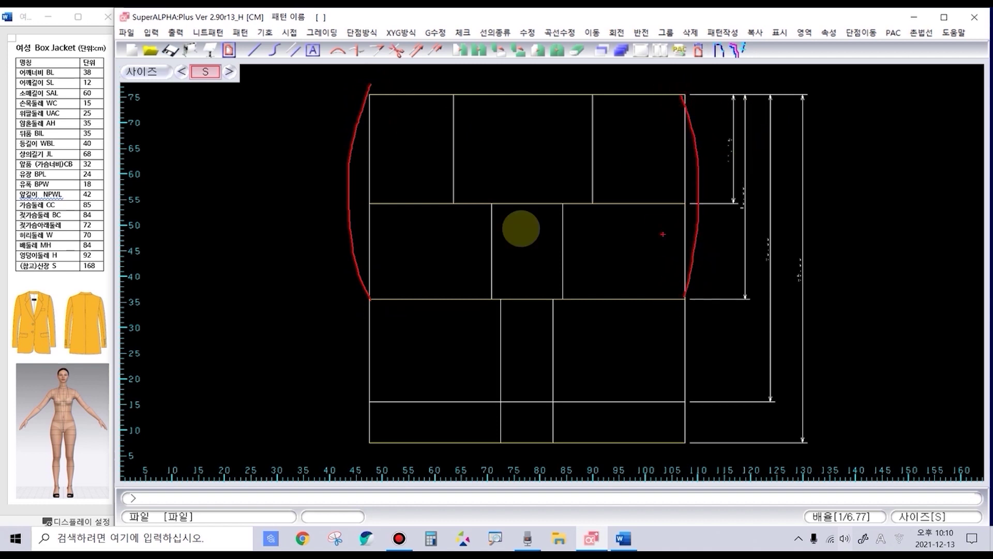
left_click(365, 81)
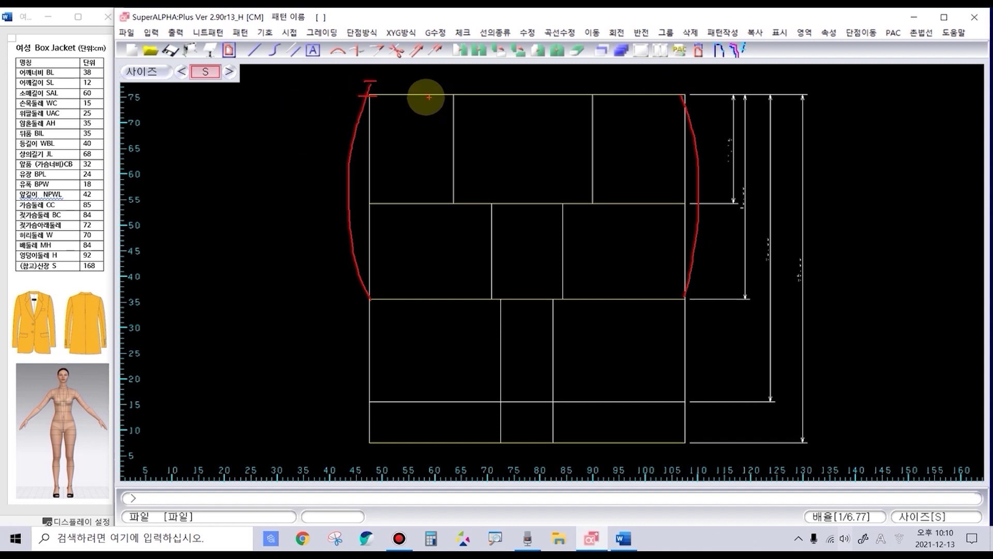
left_click(366, 79)
left_click(474, 79)
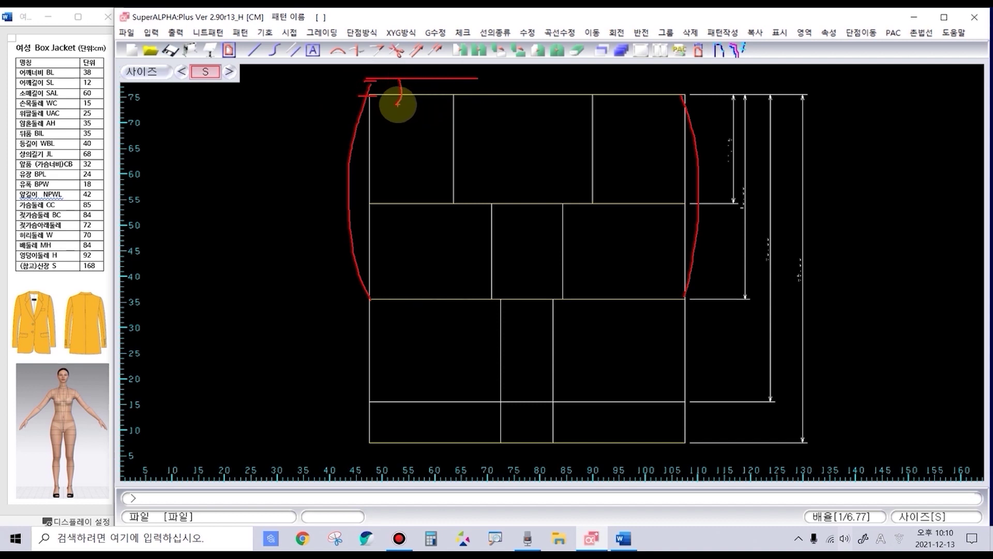
Step: Cut the rectangle's top edge at the left upper vertical guide line with the c command
scroll(553, 274, "up", 3)
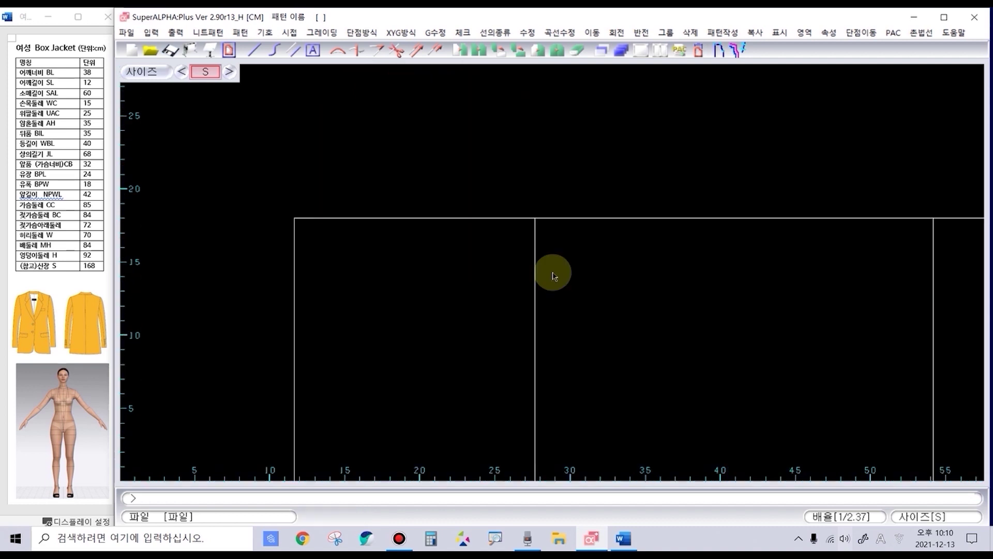
key("Return")
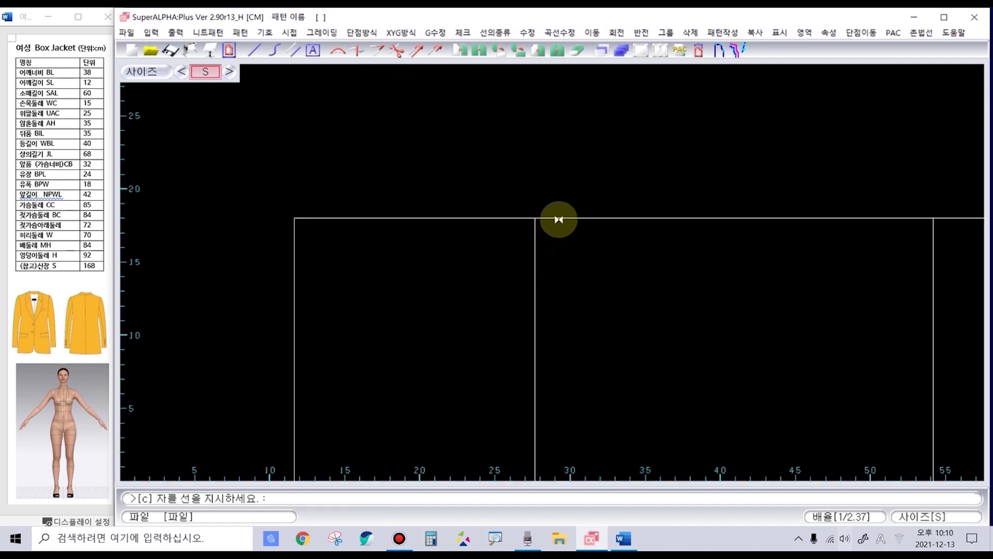
left_click(559, 218)
right_click(540, 251)
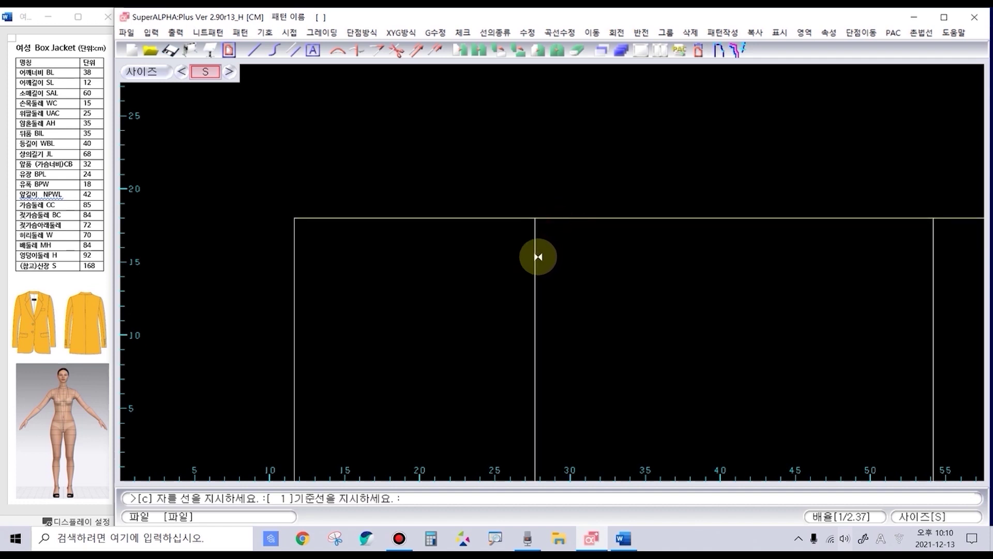
left_click(535, 258)
Step: Draw a parallel line 2 cm above the top edge's left segment with the pl command
type("pl")
key("Return")
left_click(392, 219)
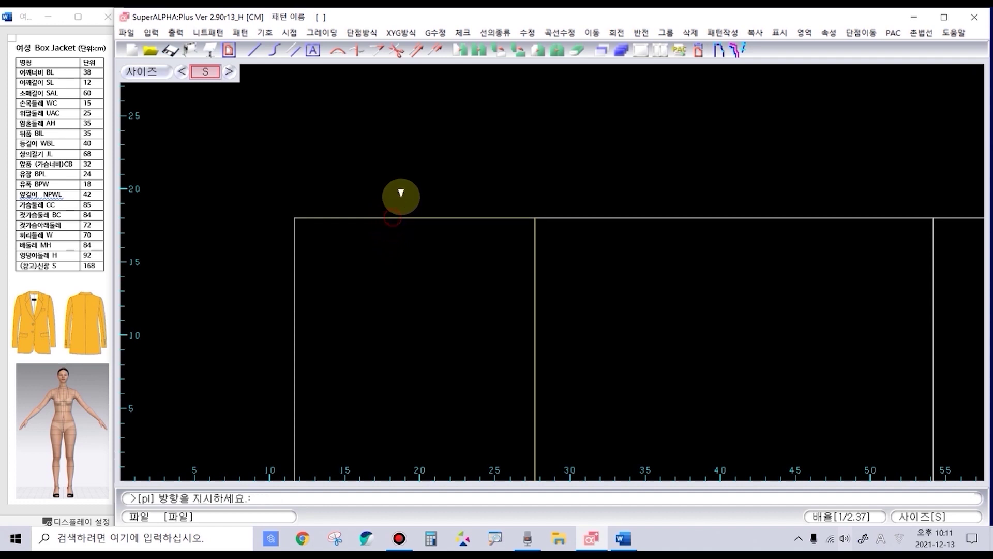
key("Return")
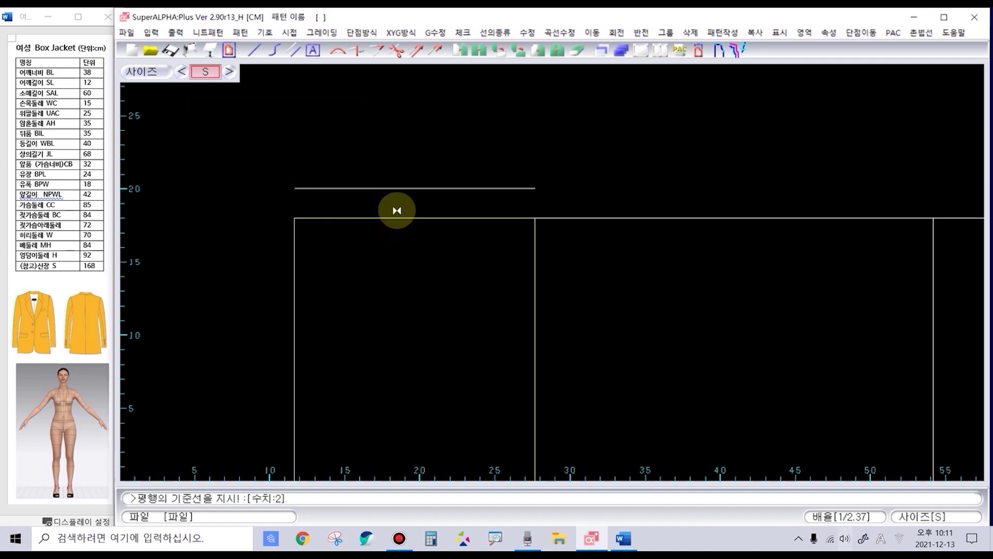
Step: Extend the left edge and the left upper vertical guide up to the raised parallel line with the k command
type("k")
key("Return")
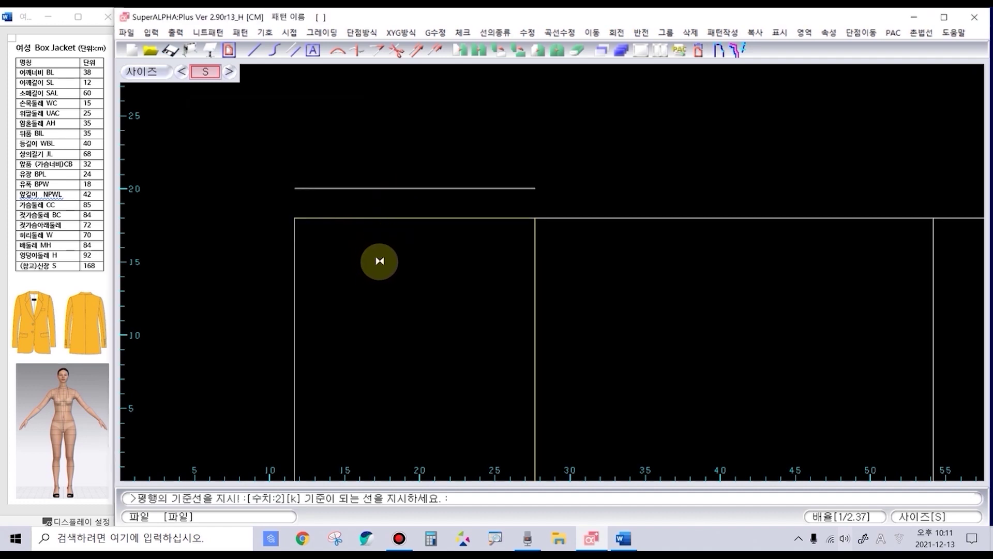
left_click(392, 189)
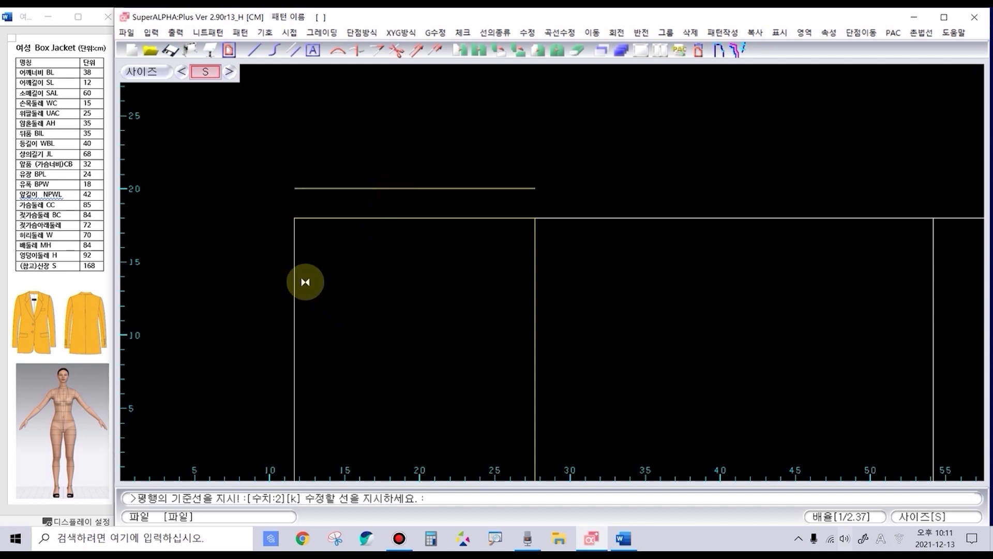
left_click(279, 272)
left_click(579, 299)
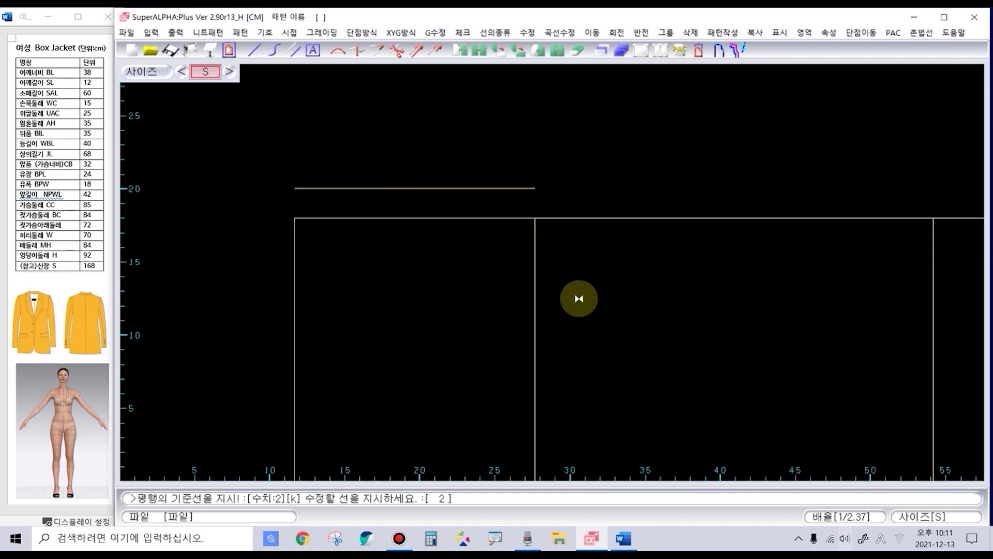
right_click(579, 298)
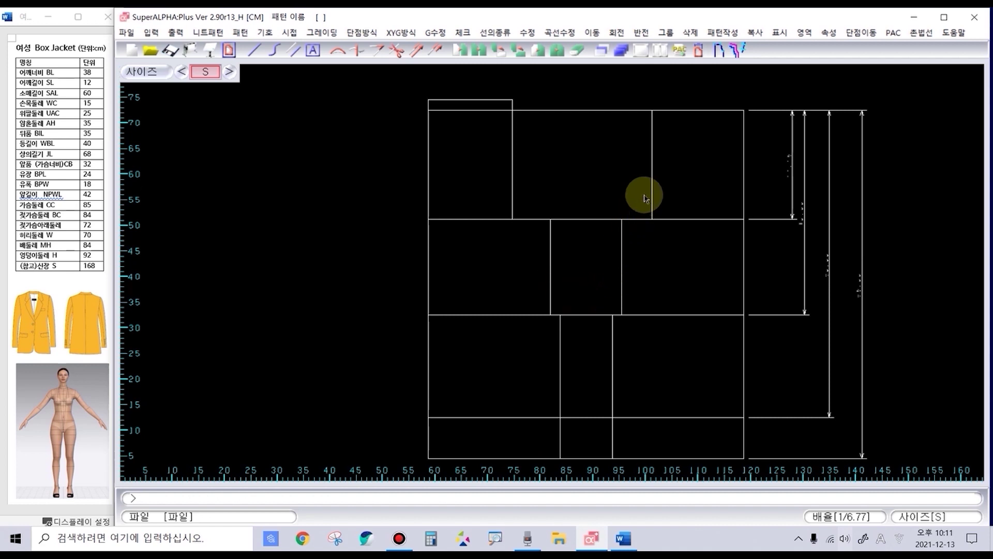
Step: Dimension the horizontal distance from the right upper vertical guide to the right edge with the 2di command, placed above the frame
type("2di")
key("Return")
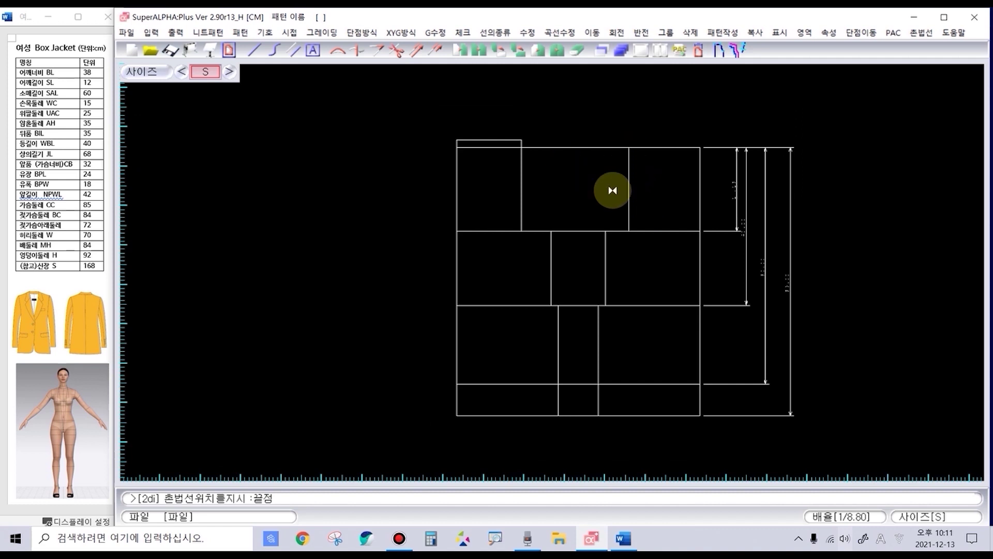
left_click(629, 164)
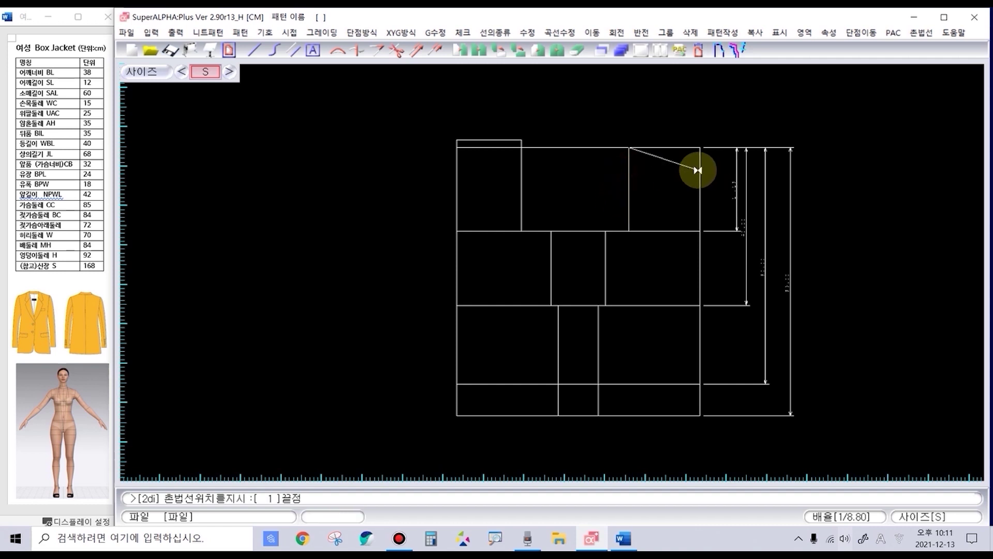
left_click(699, 170)
scroll(672, 115, "up", 3)
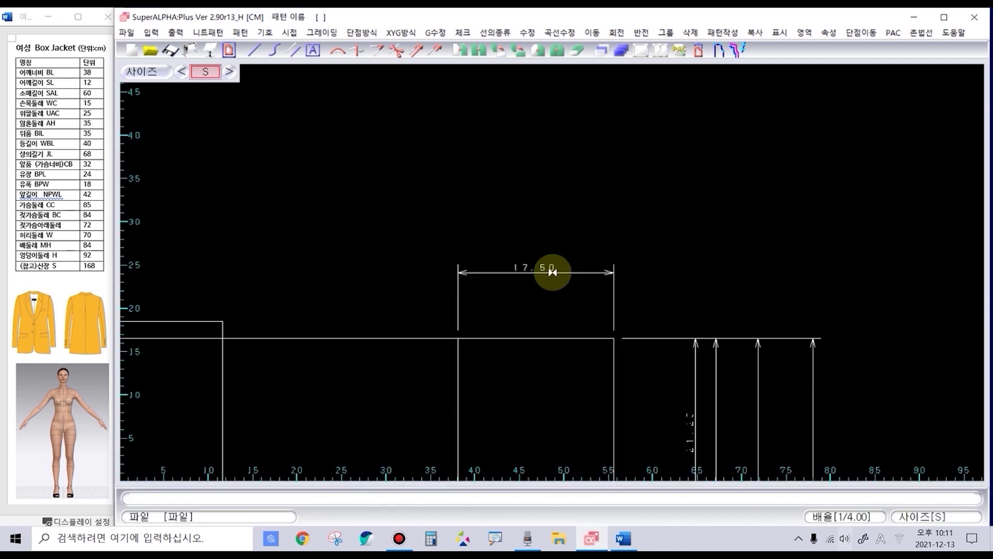
scroll(543, 339, "down", 4)
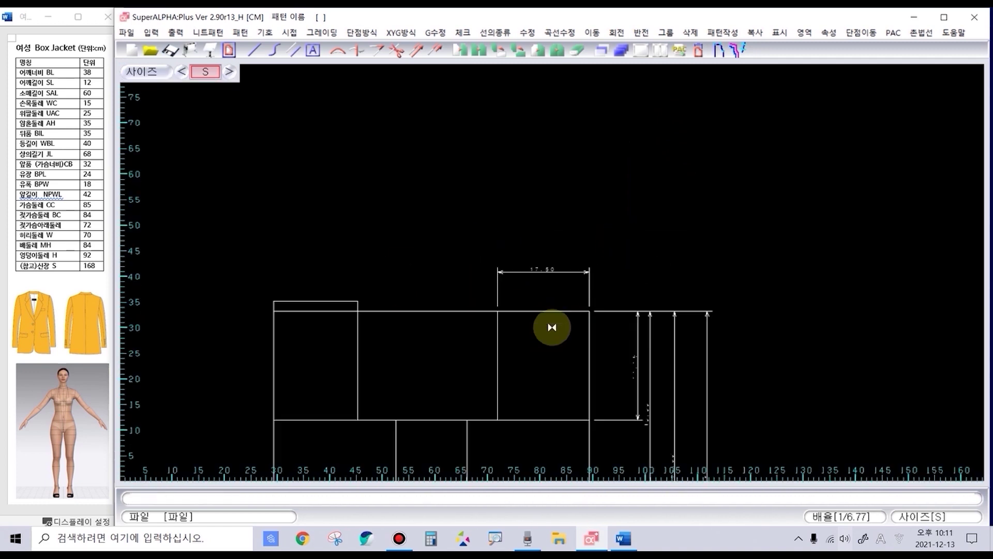
Step: Dimension the horizontal distance from the left edge to the left upper vertical guide, placed above the frame
scroll(612, 273, "up", 1)
scroll(552, 272, "up", 2)
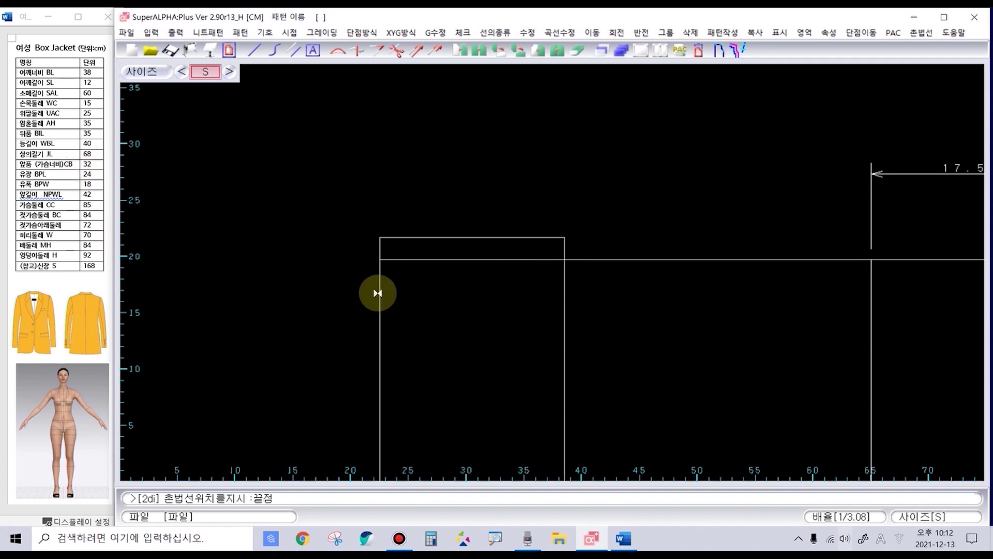
left_click(565, 290)
left_click(492, 171)
scroll(550, 271, "up", 1)
scroll(631, 351, "down", 1)
scroll(631, 351, "down", 2)
scroll(552, 272, "up", 1)
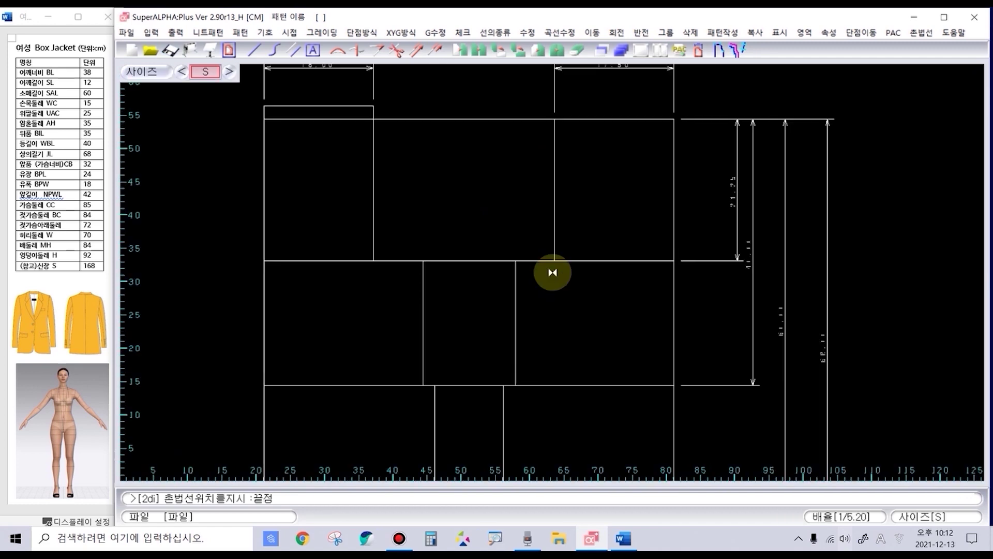
Step: Dimension the horizontal distance from the middle section's right vertical guide to the right edge, placed just below the first horizontal line
scroll(552, 272, "down", 1)
scroll(552, 272, "up", 1)
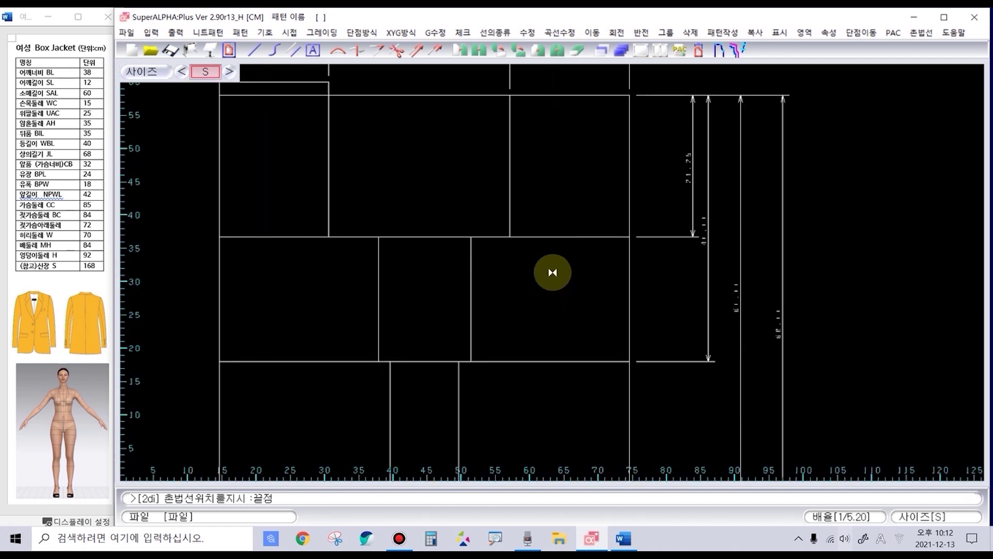
scroll(552, 272, "down", 1)
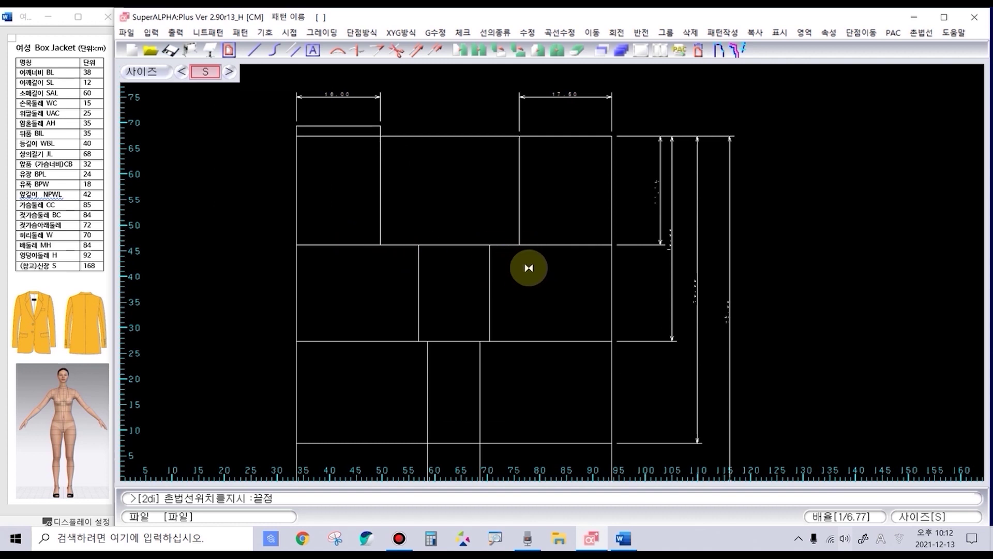
scroll(516, 269, "up", 1)
left_click(489, 245)
left_click(645, 238)
left_click(589, 274)
scroll(552, 272, "up", 4)
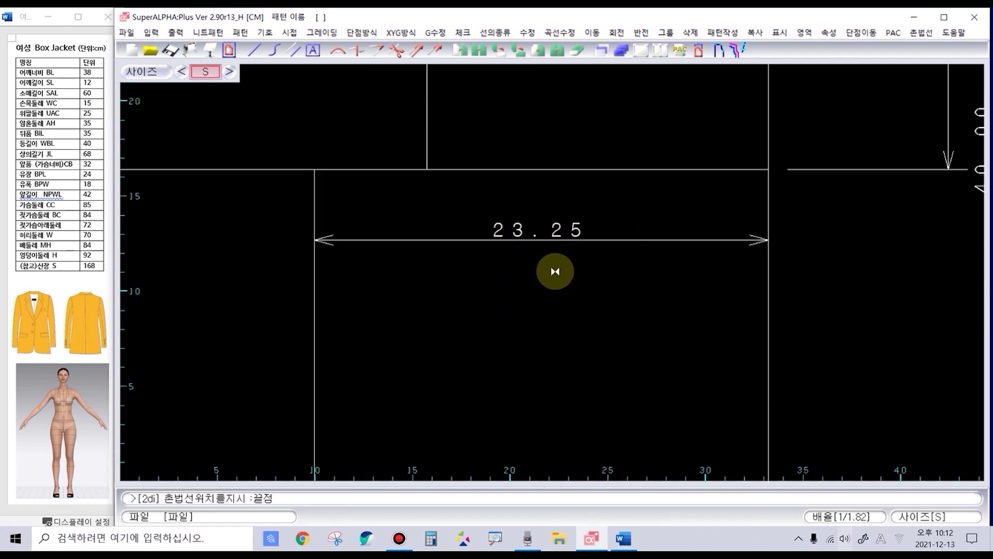
scroll(556, 270, "down", 4)
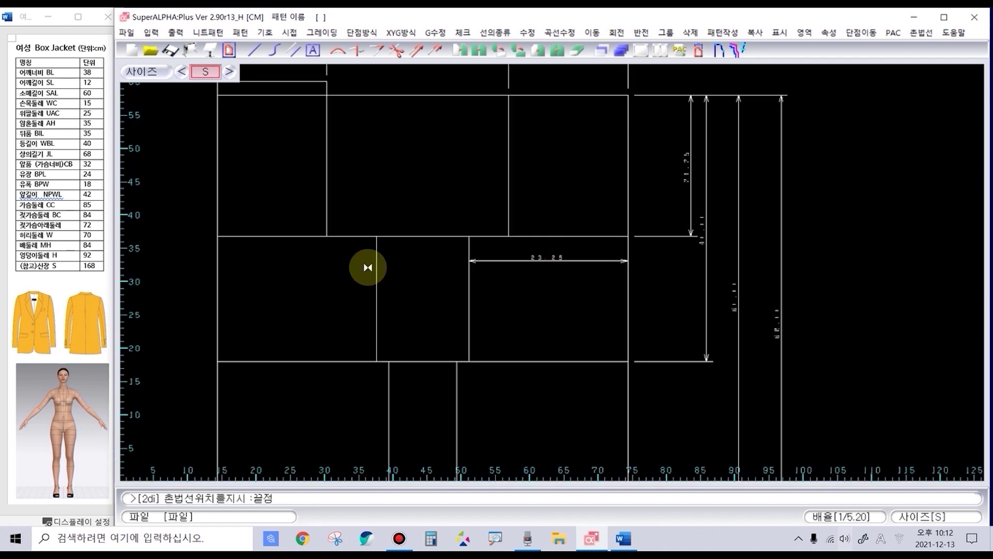
Step: Dimension the horizontal distance from the left edge to the middle section's left vertical guide, placed just below the first horizontal line
scroll(553, 272, "up", 2)
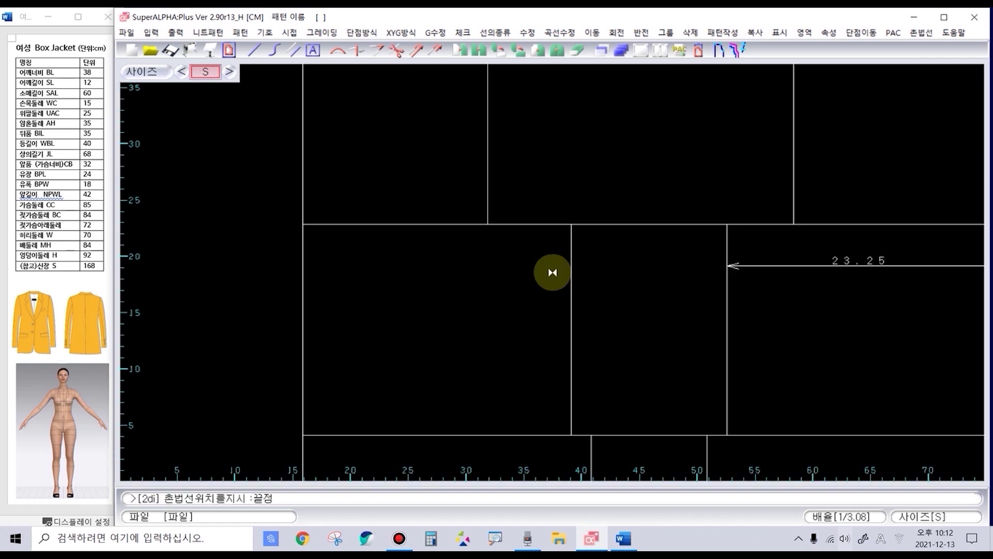
left_click(571, 251)
left_click(337, 225)
left_click(392, 279)
scroll(552, 268, "up", 2)
scroll(556, 267, "down", 4)
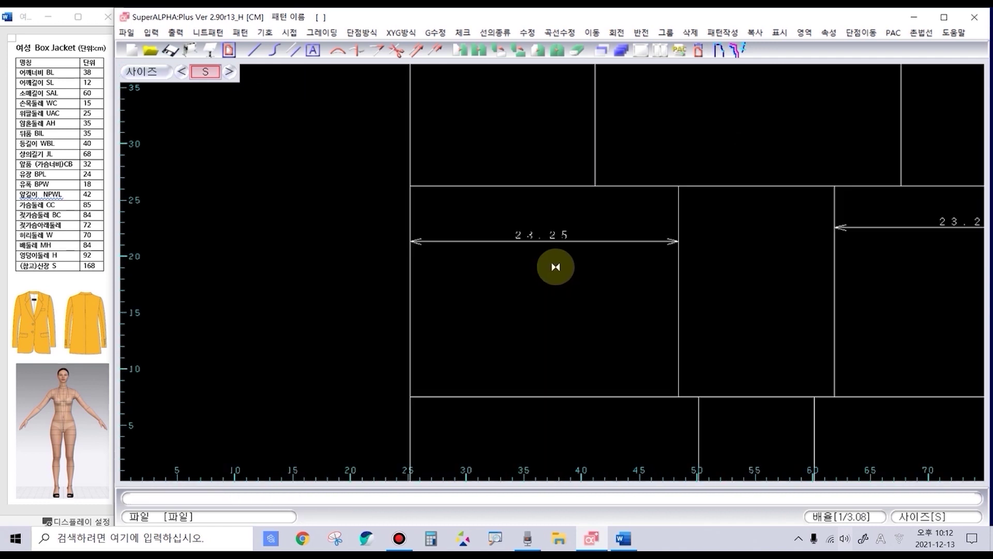
Step: Dimension the horizontal distance from the lower section's right vertical guide to the right edge, placed just below the second horizontal line
scroll(739, 397, "down", 2)
scroll(672, 325, "up", 2)
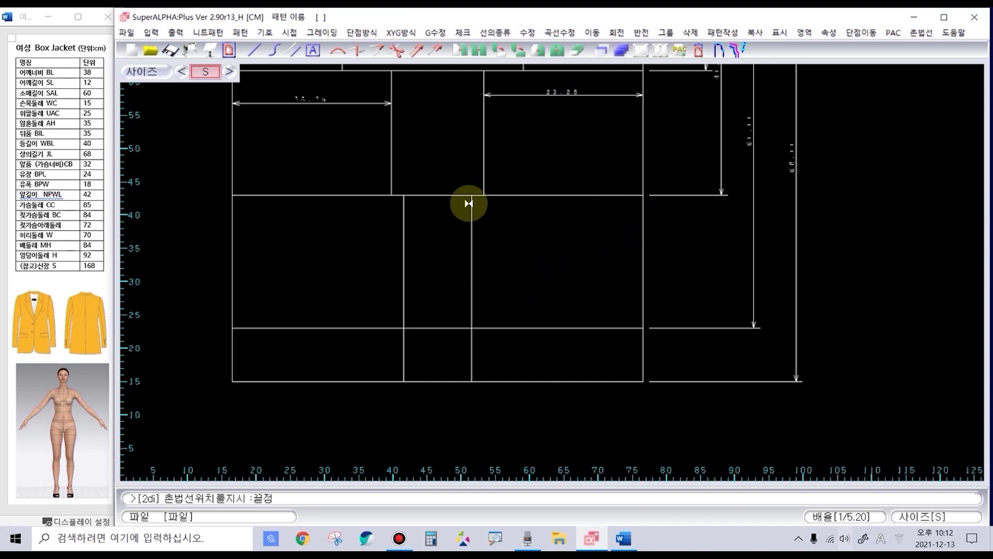
left_click(471, 223)
left_click(612, 196)
left_click(580, 232)
scroll(580, 233, "up", 3)
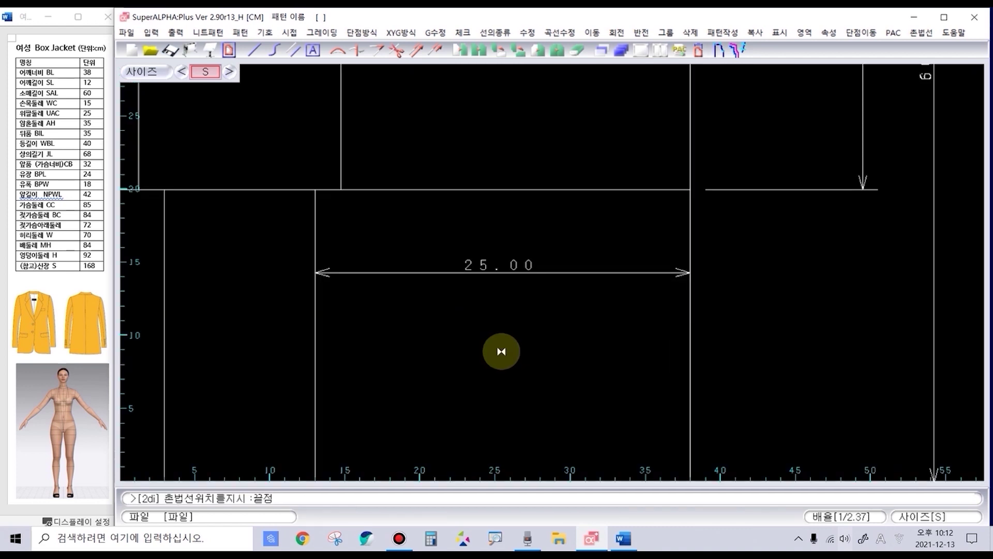
Step: Dimension the horizontal distance from the left edge to the lower section's left vertical guide, placed just below the second horizontal line
scroll(502, 351, "down", 3)
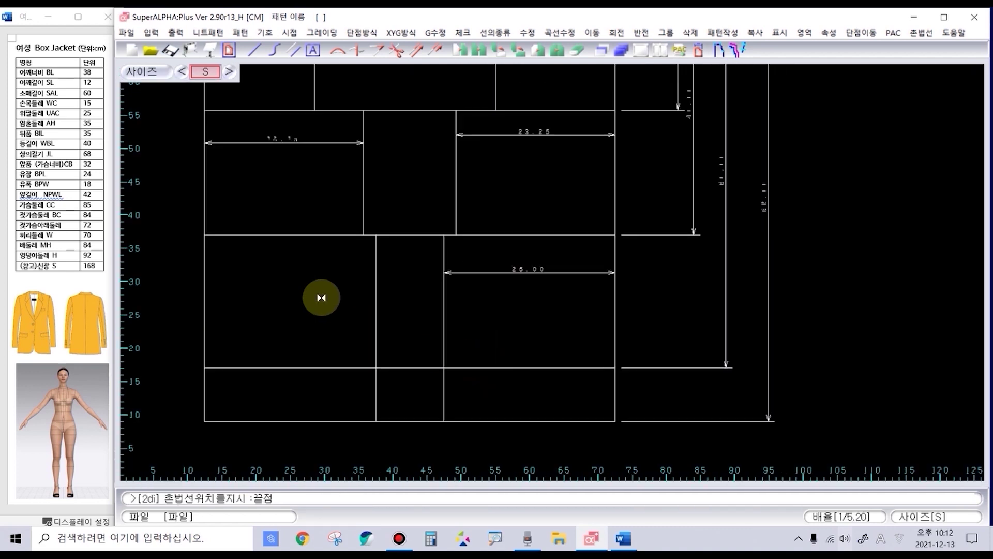
scroll(321, 296, "up", 2)
left_click(644, 216)
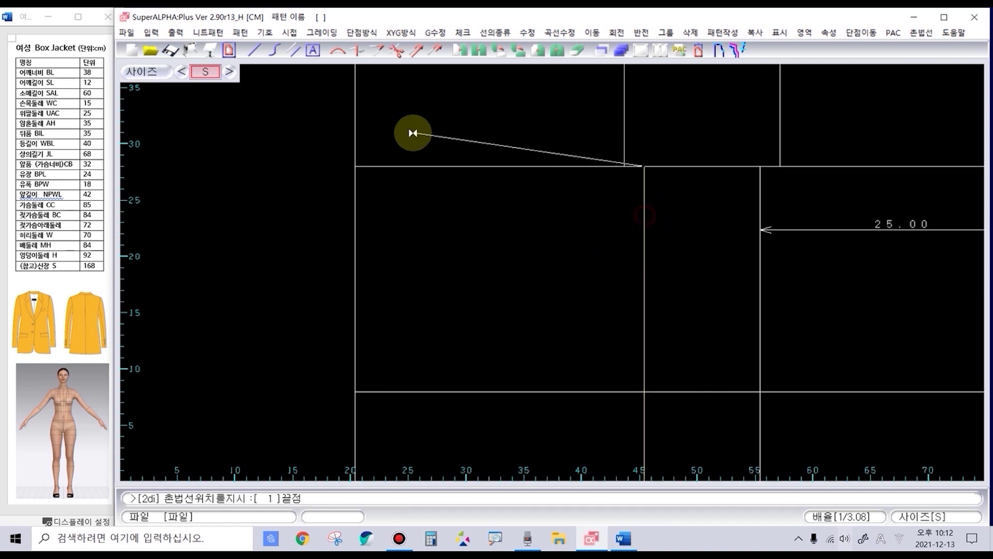
left_click(394, 164)
left_click(484, 222)
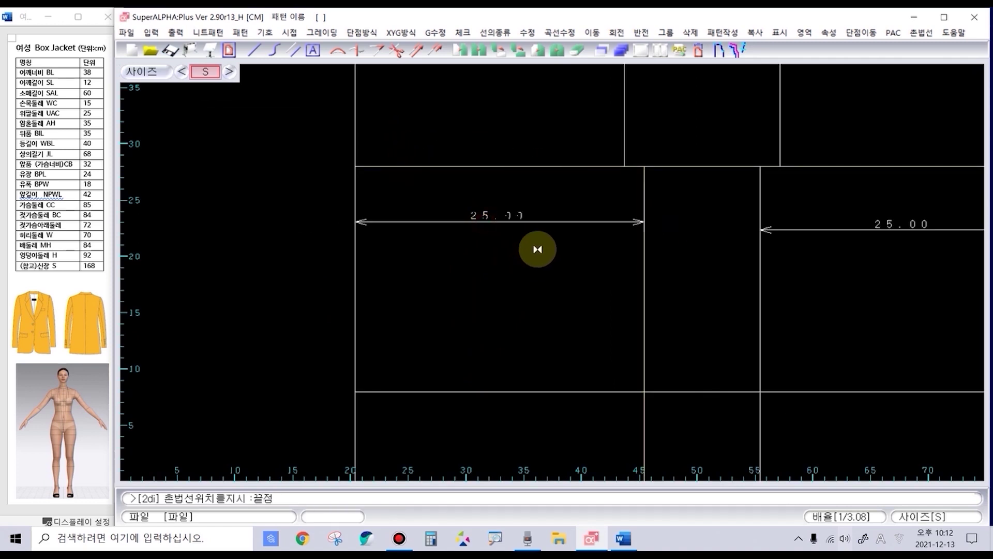
scroll(548, 263, "up", 2)
Step: Dimension the horizontal distance at the hem from the left edge to the lower left vertical guide, placed below the frame
scroll(552, 272, "down", 6)
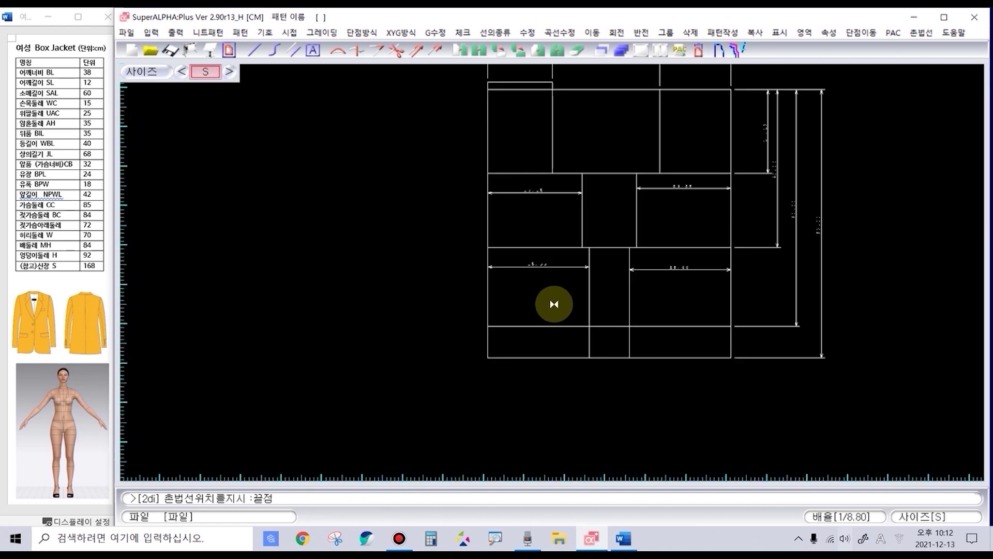
scroll(541, 256, "up", 2)
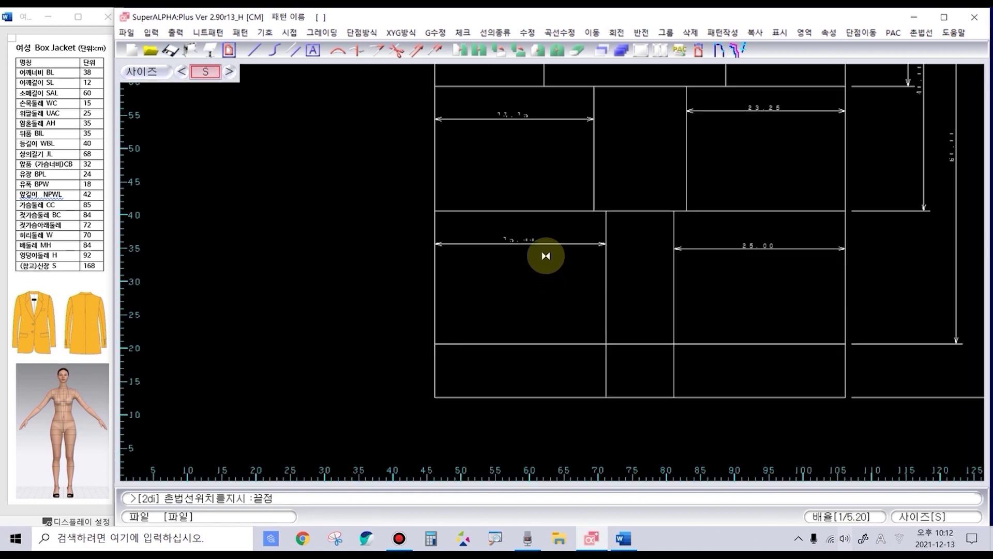
scroll(552, 270, "up", 1)
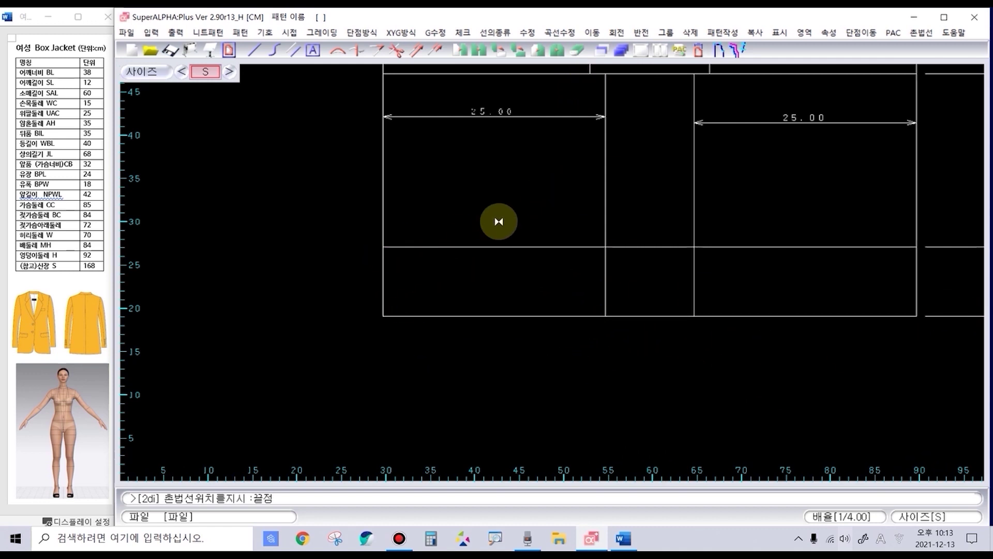
left_click(382, 303)
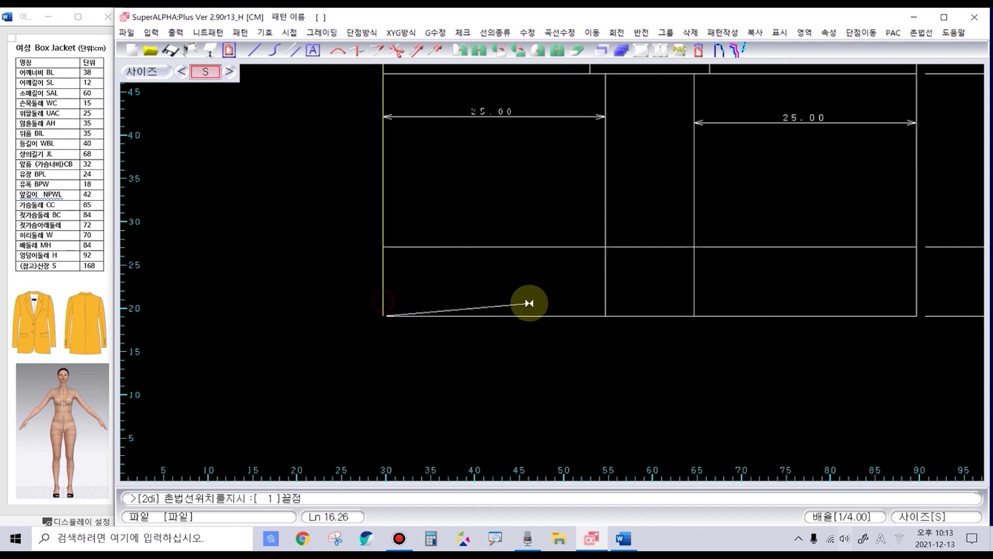
left_click(608, 297)
left_click(517, 347)
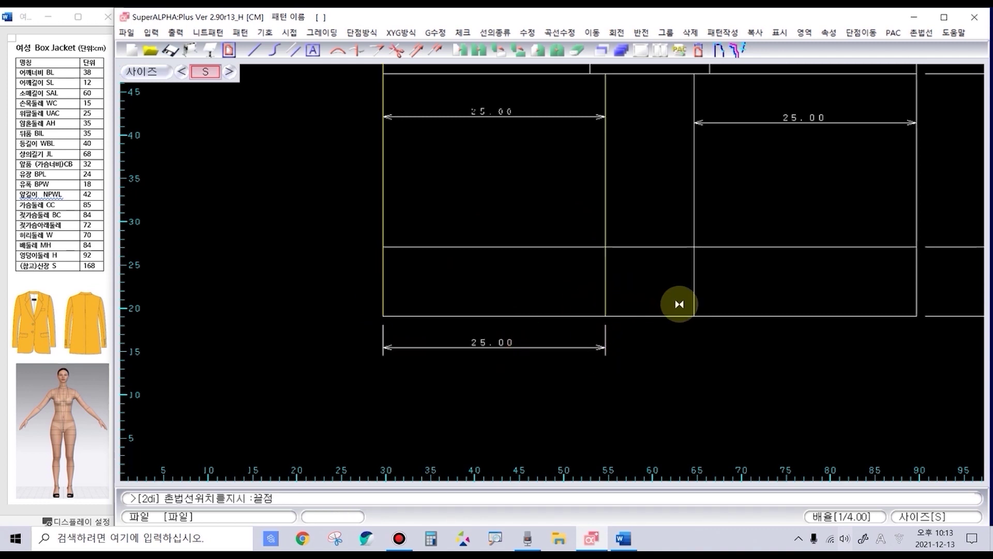
Step: Dimension the horizontal distance at the hem from the lower right vertical guide to the right edge, placed below the frame
left_click(695, 299)
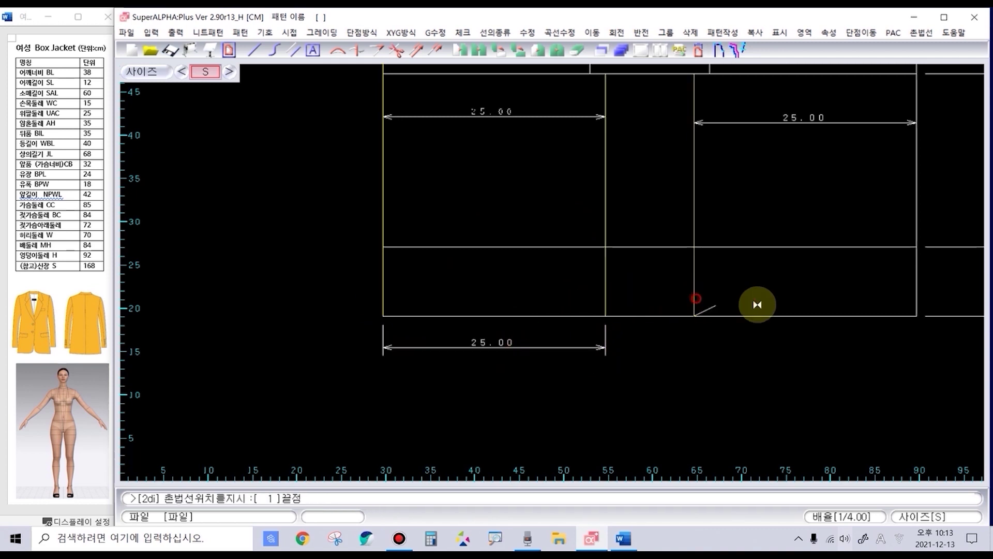
left_click(916, 291)
left_click(845, 346)
scroll(702, 343, "down", 2)
key("ctrl")
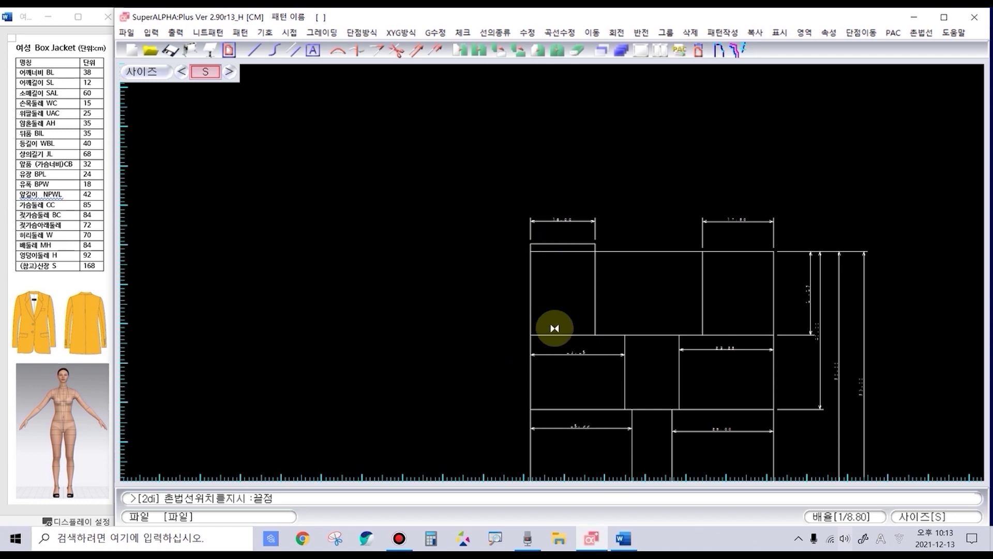
Step: Dimension the vertical distance from the second horizontal line to the raised upper left line, placed left of the frame
left_click(547, 408)
scroll(550, 276, "up", 1)
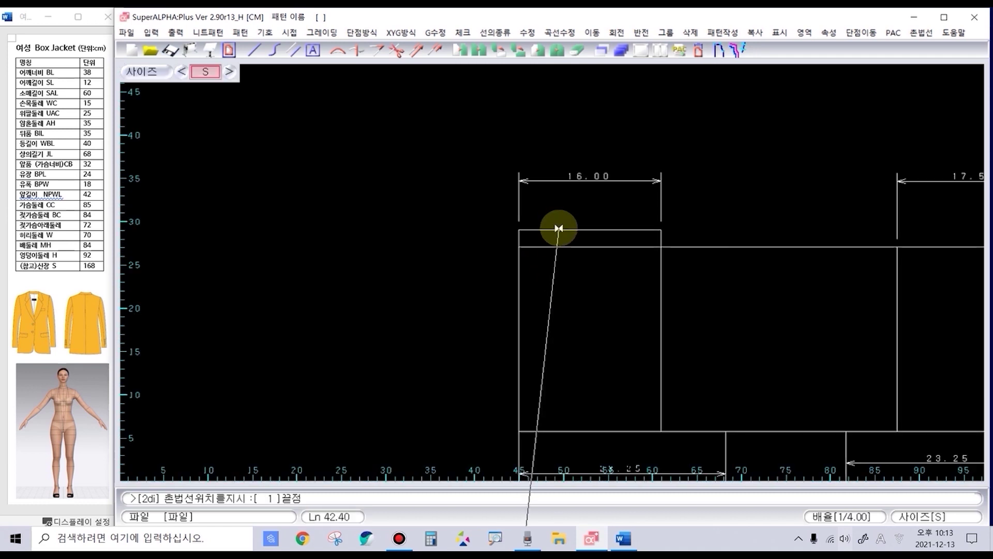
left_click(559, 223)
scroll(549, 259, "up", 1)
scroll(544, 294, "down", 2)
scroll(525, 343, "up", 1)
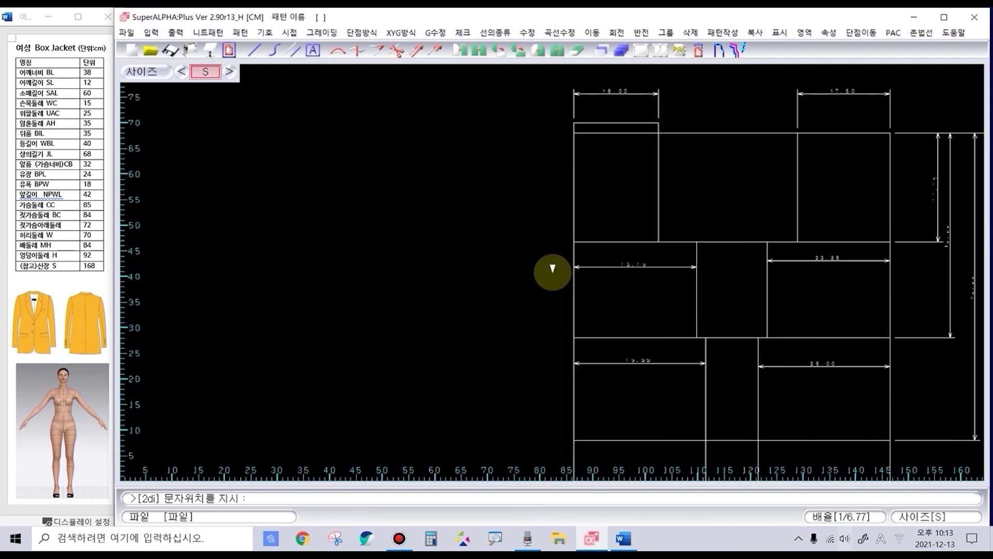
left_click(530, 218)
scroll(539, 212, "up", 3)
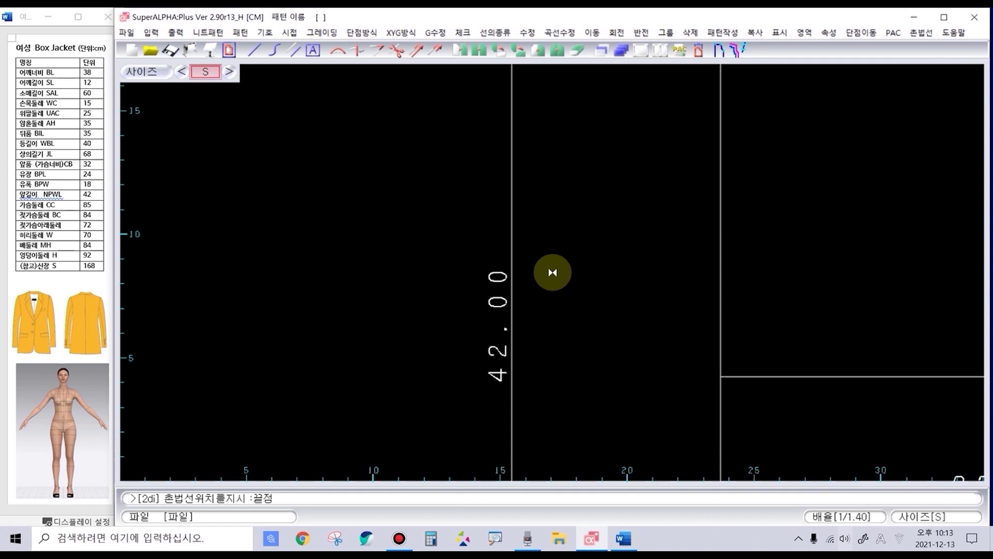
scroll(552, 272, "down", 4)
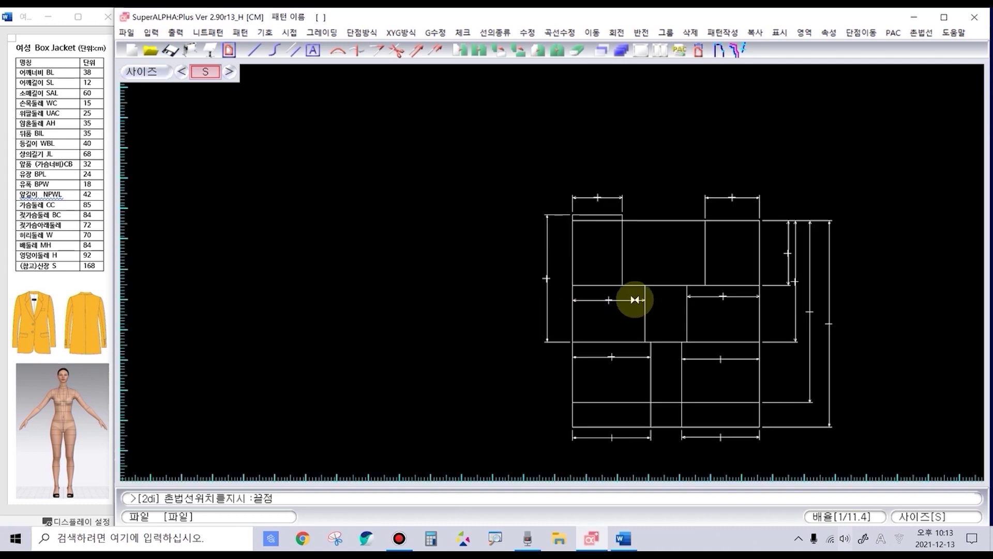
scroll(635, 300, "up", 1)
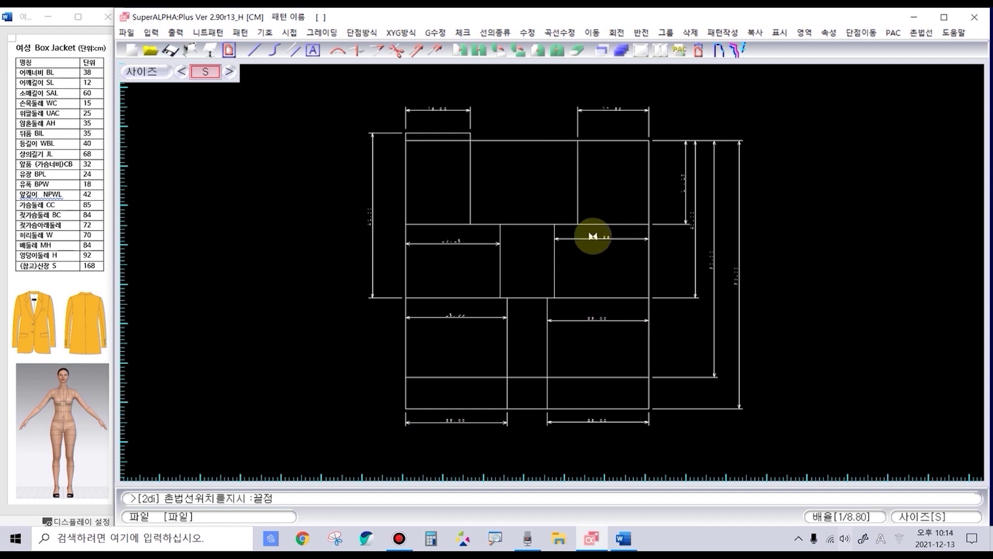
key("Escape")
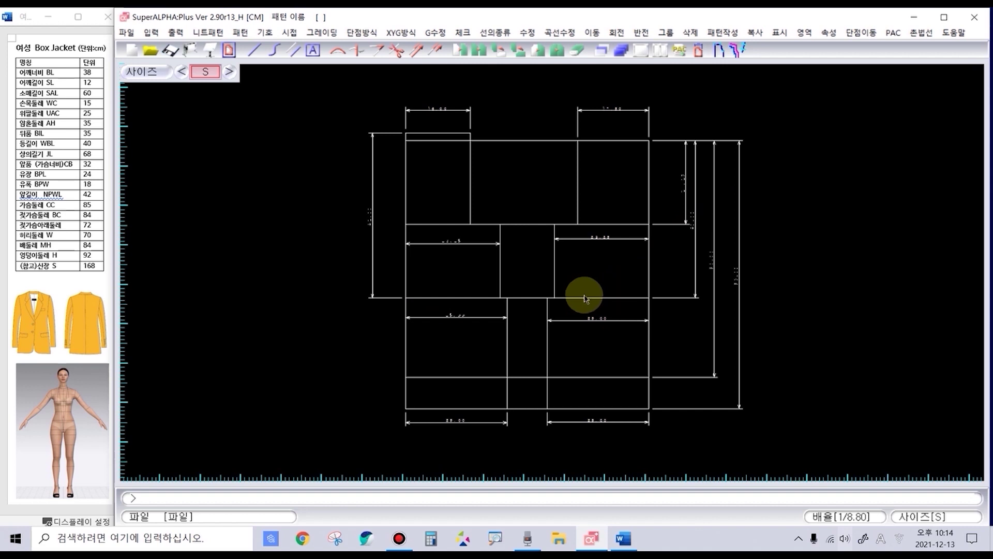
Step: Copy the whole frame with its dimensions using the cdm command, placing the copy about 100 cm to the right of the original
type("cdm")
key("Return")
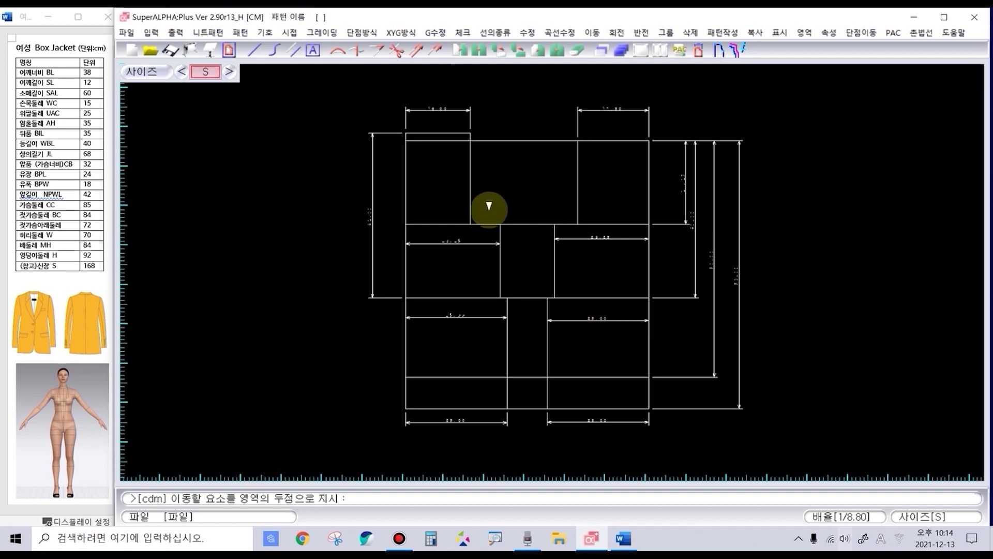
left_click(333, 106)
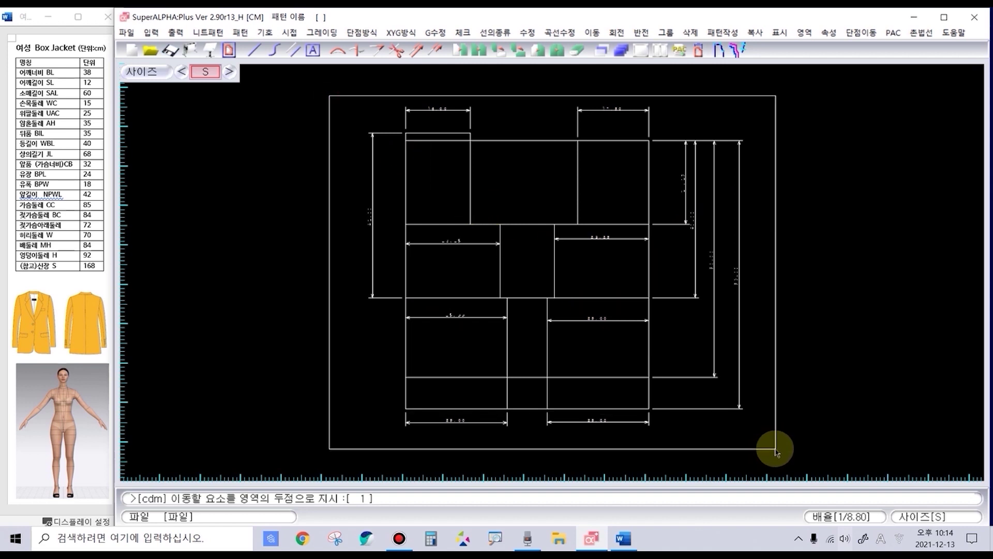
left_click(774, 448)
scroll(788, 282, "down", 1)
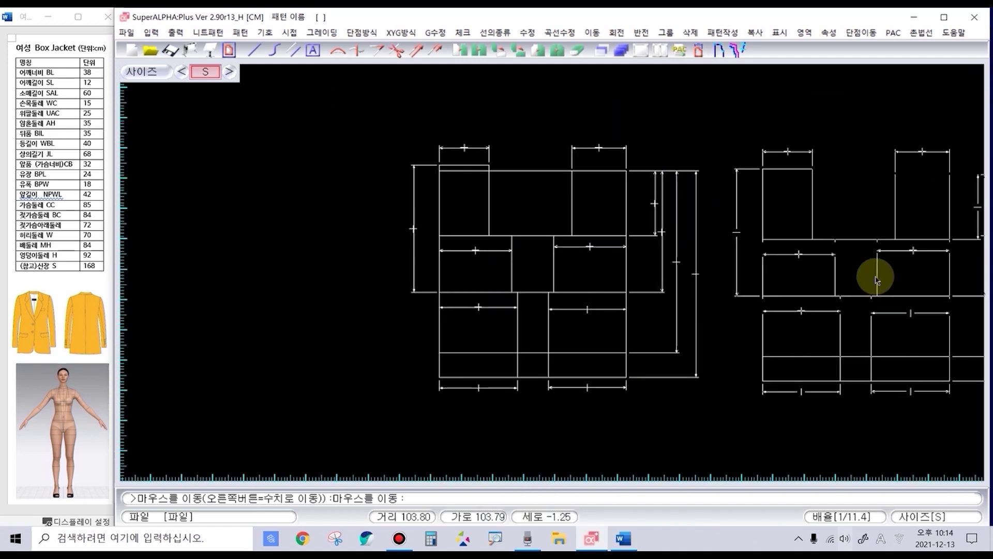
left_click(870, 274)
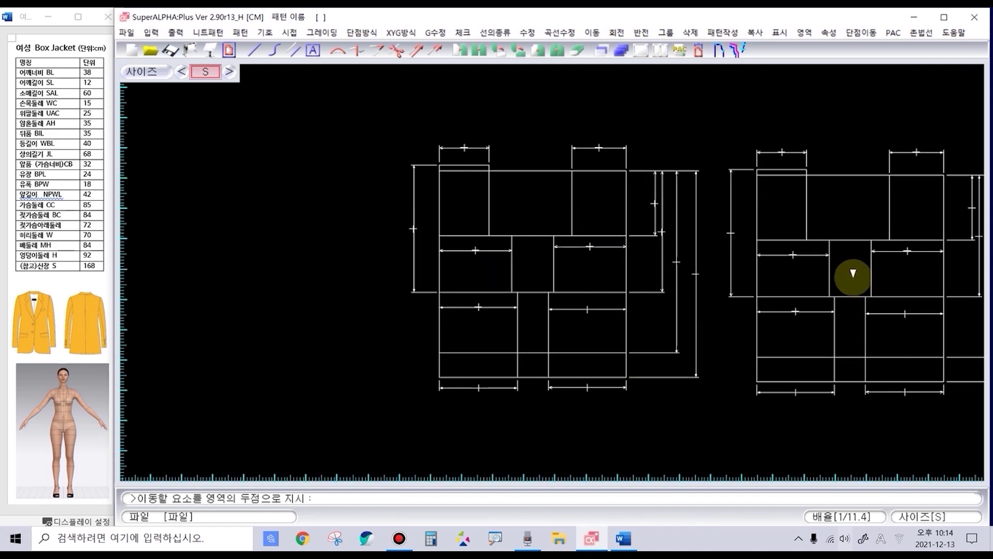
left_click_drag(852, 274, 550, 270)
scroll(410, 232, "up", 1)
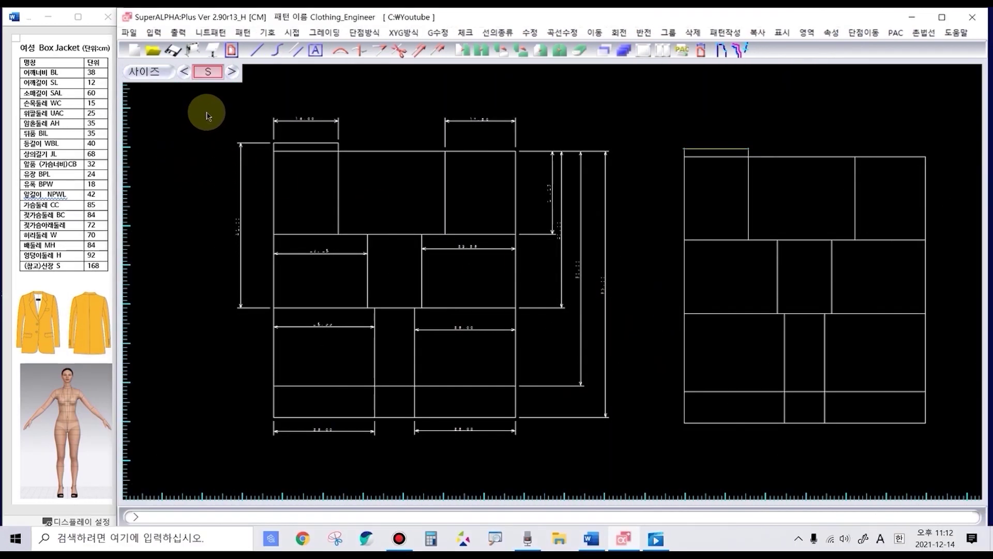
left_click_drag(217, 102, 616, 450)
mouse_move(691, 279)
left_mouse_down()
mouse_move(713, 299)
mouse_move(710, 313)
left_mouse_up()
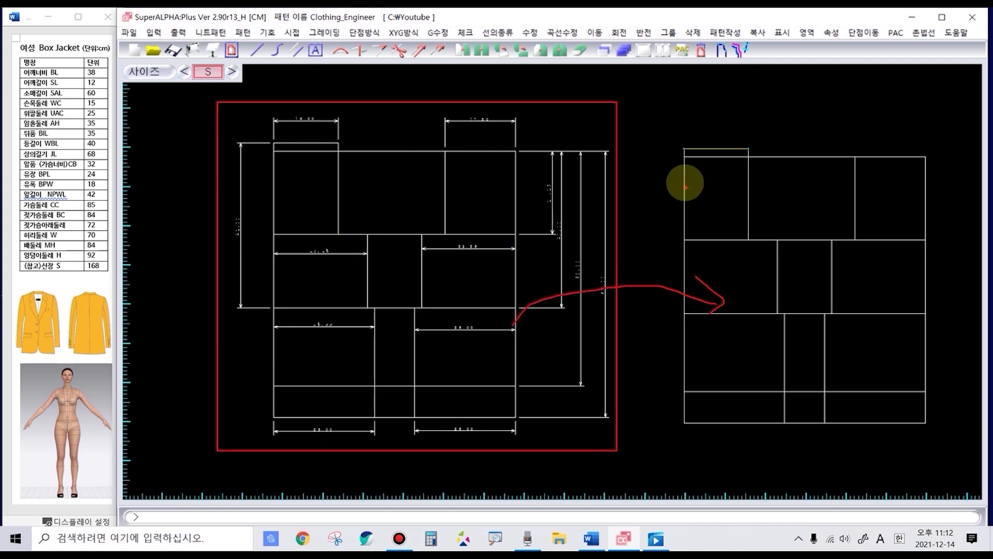
left_click_drag(676, 122, 791, 348)
left_click_drag(939, 418, 939, 434)
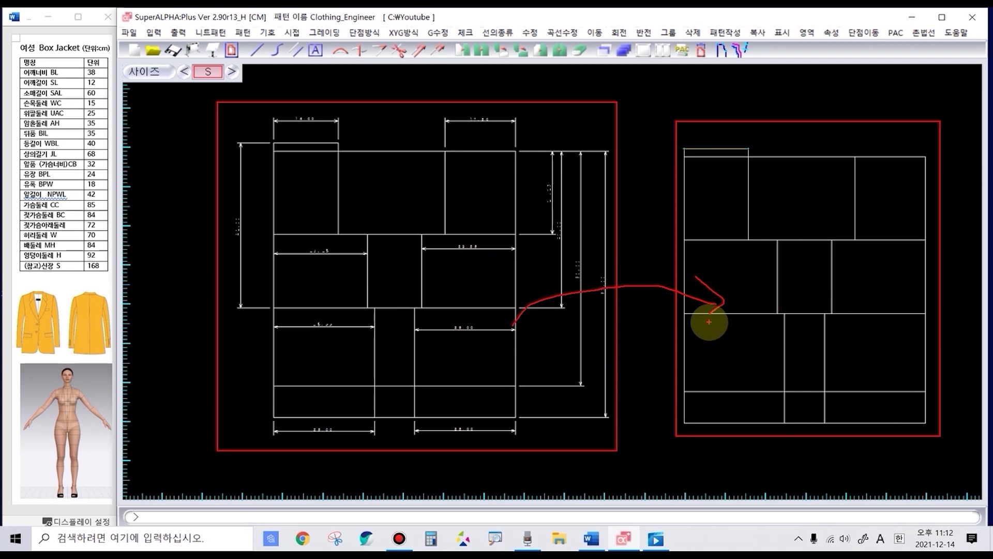
key("Escape")
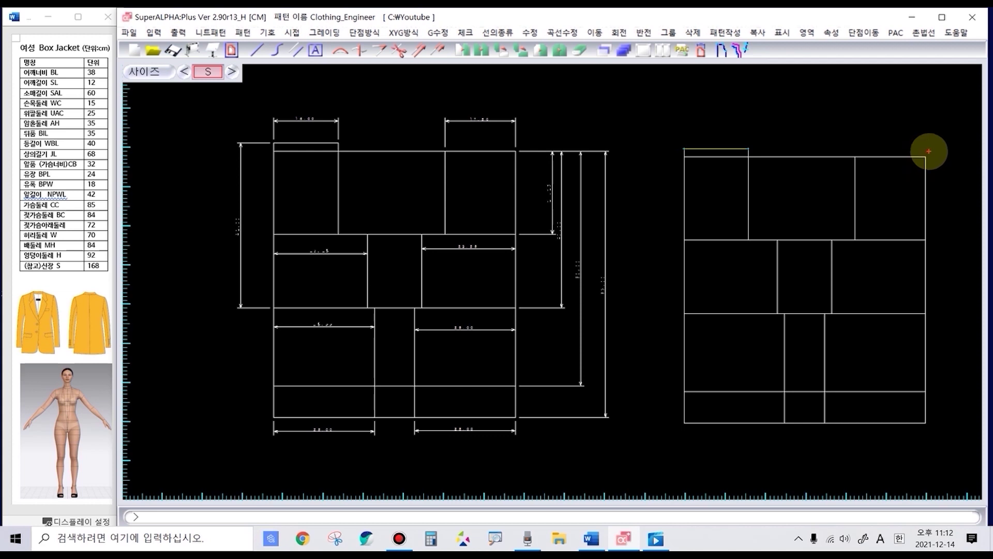
mouse_move(928, 158)
left_mouse_down()
mouse_move(936, 212)
mouse_move(922, 238)
left_mouse_up()
left_click_drag(913, 200, 942, 201)
mouse_move(930, 160)
left_mouse_down()
mouse_move(916, 191)
mouse_move(919, 244)
left_mouse_up()
left_click_drag(914, 308, 916, 321)
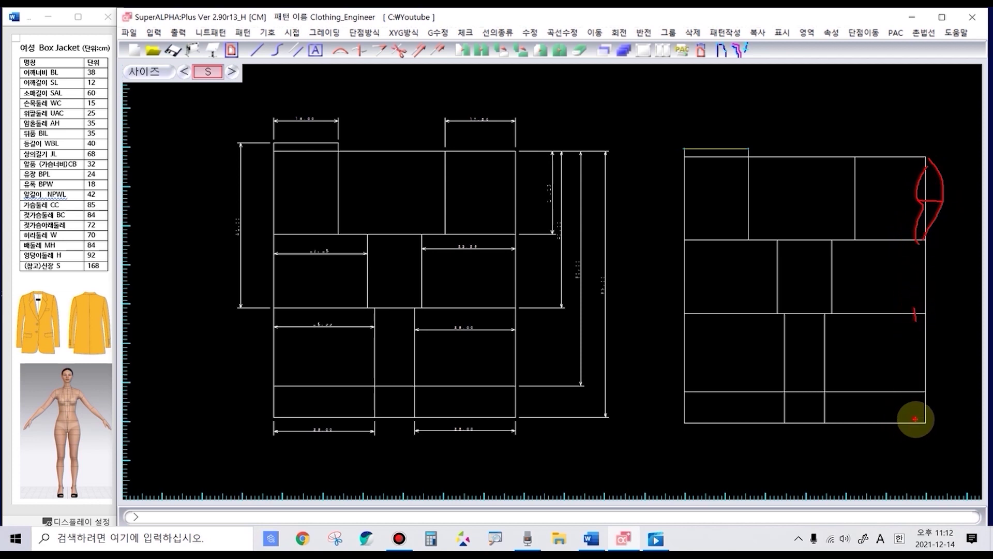
left_click_drag(915, 424, 915, 419)
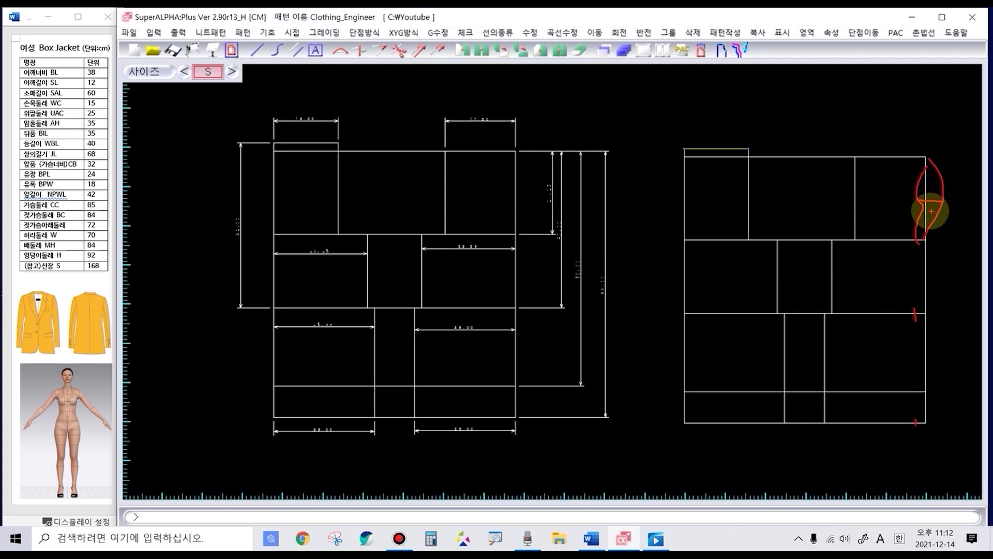
left_click_drag(924, 160, 908, 421)
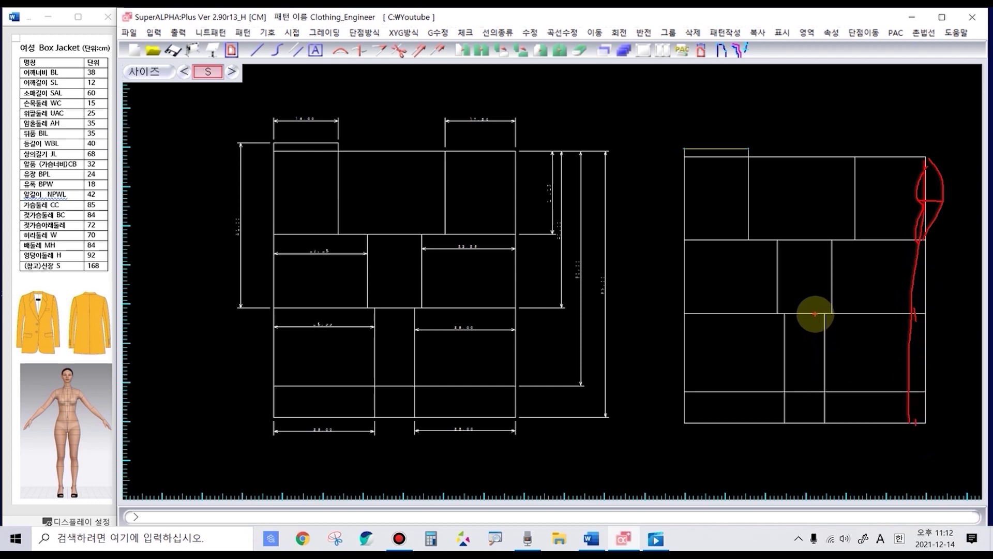
key("Escape")
Step: Draw the copied frame's centre back line from 10.5 cm below the upper right corner to 2 cm inside the second horizontal line and the hem
left_click(925, 200)
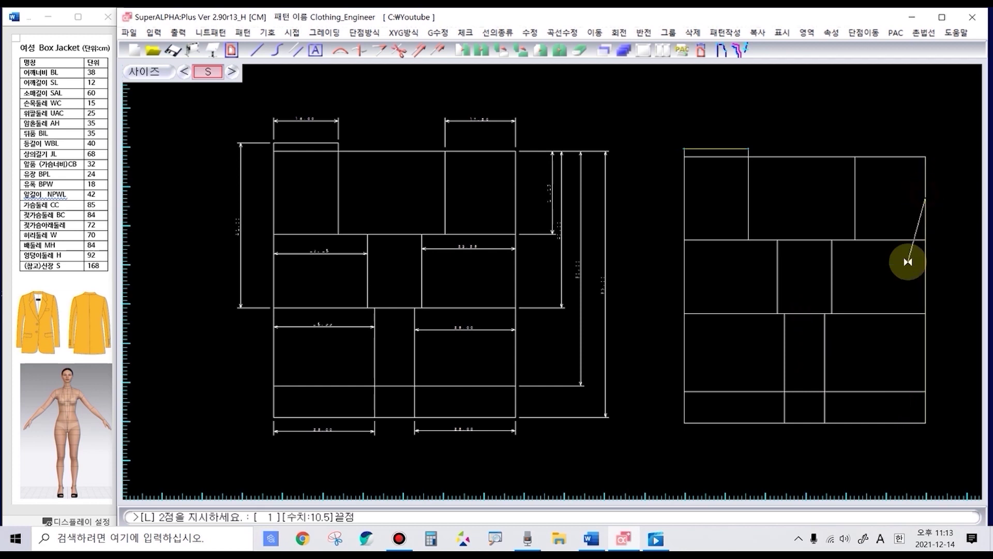
left_click(917, 313)
left_click(909, 431)
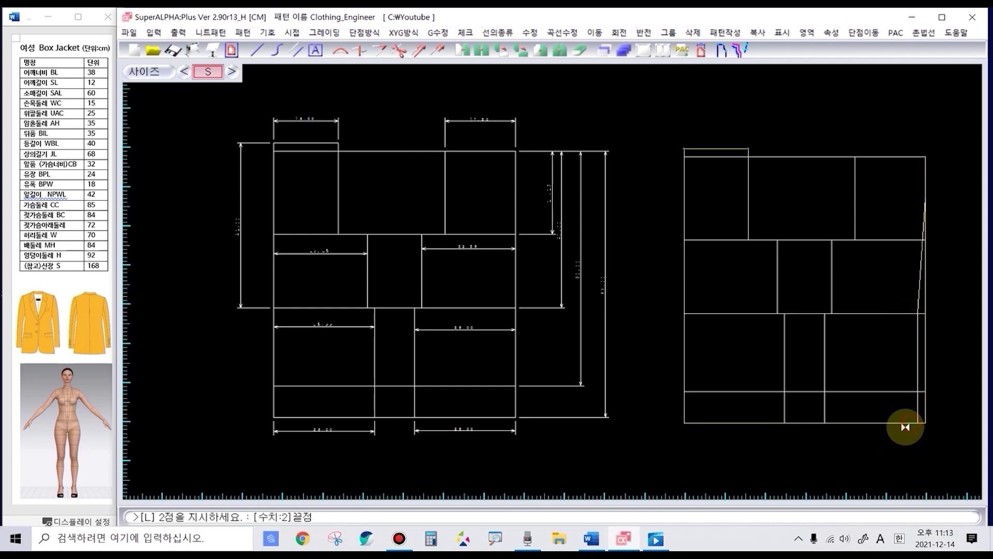
right_click(954, 345)
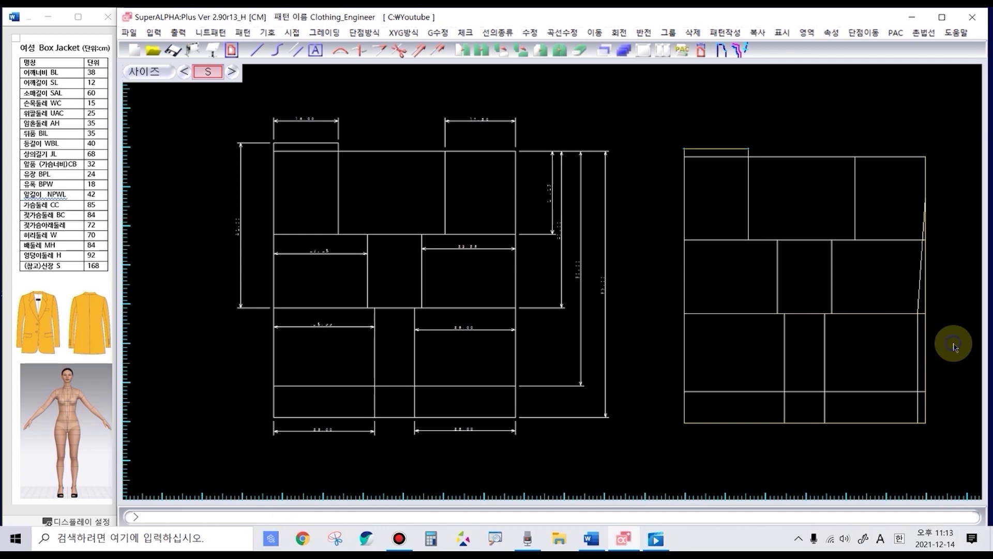
right_click(916, 302)
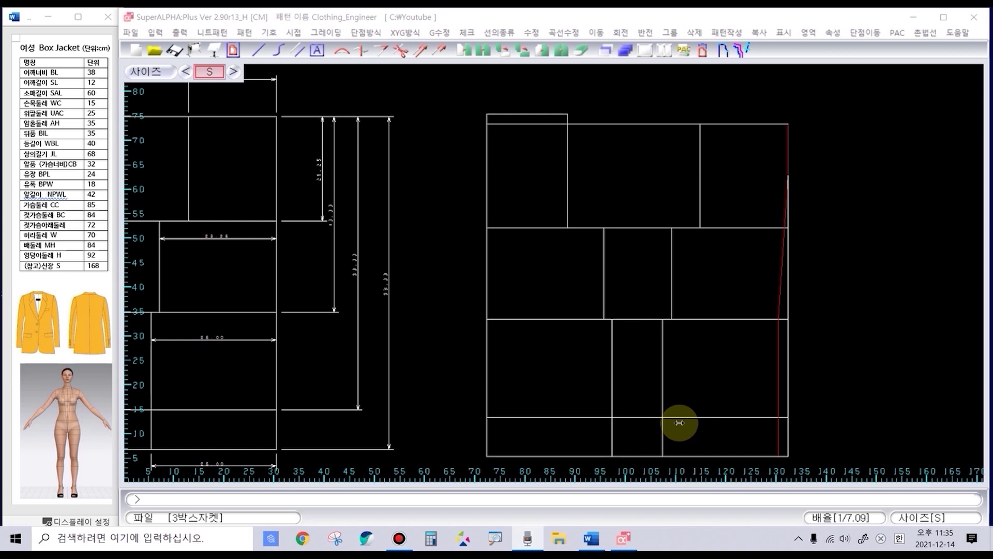
Step: Draw a short vertical line upward from the copied frame's top line, starting 7.583 cm from the upper right corner
left_click(740, 125)
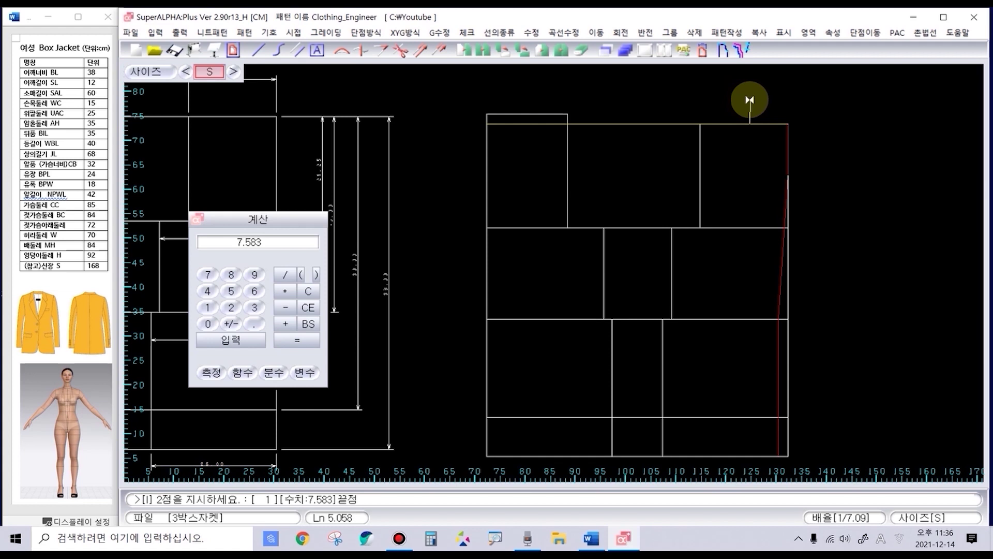
key("Return")
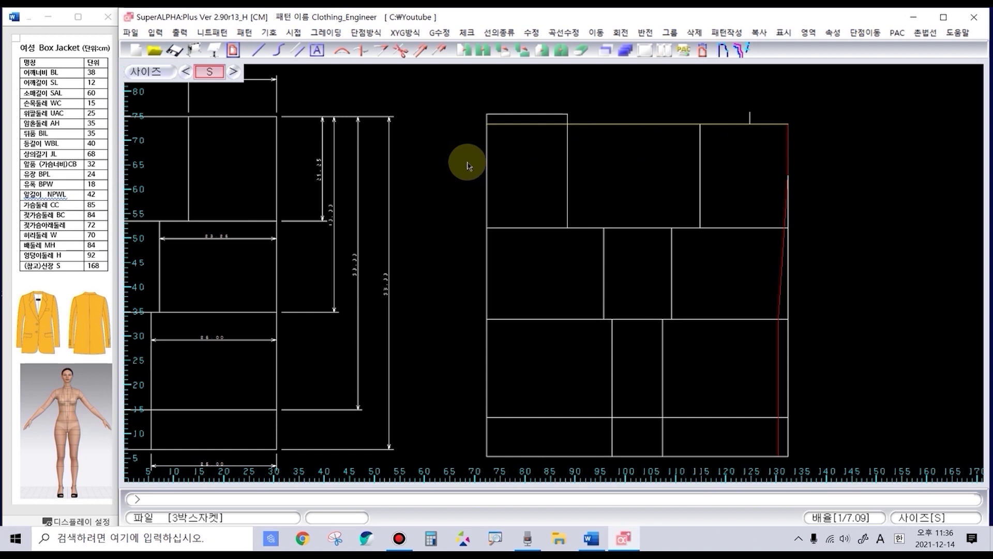
Step: Draw a 2 cm vertical line downward from the raised front line of the copied frame, 7 cm in from its left end
key("i")
scroll(578, 258, "up", 1)
left_click(582, 243)
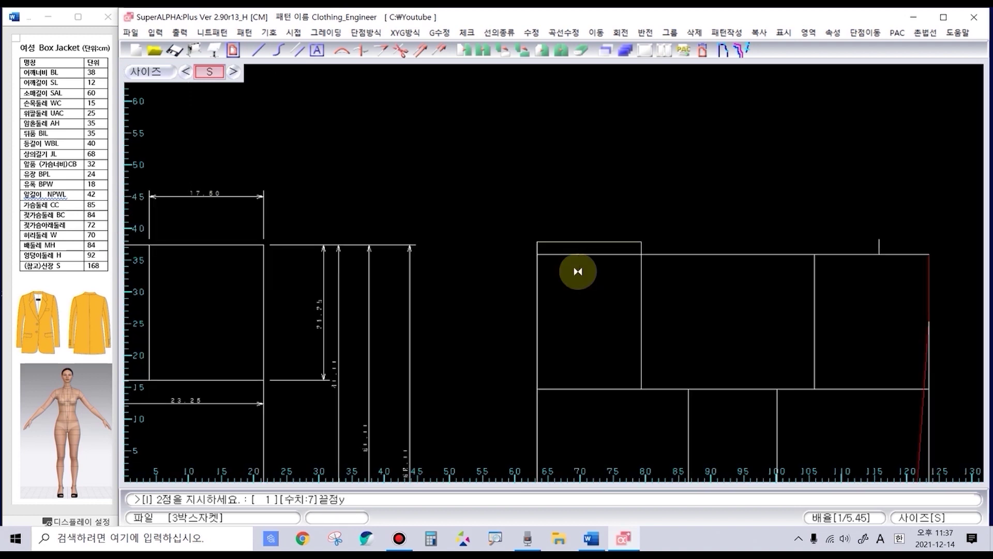
type("y-2")
key("Return")
Step: From the top of the short back vertical, draw a horizontal line about 12 cm leftward and a shoulder line about 15 cm long angled 20° below it
scroll(582, 295, "up", 3)
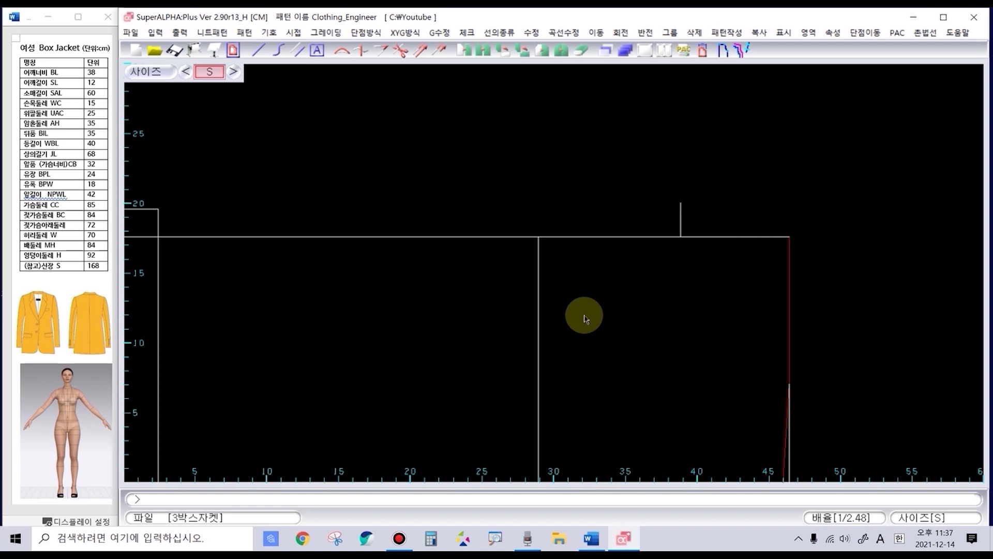
key("Return")
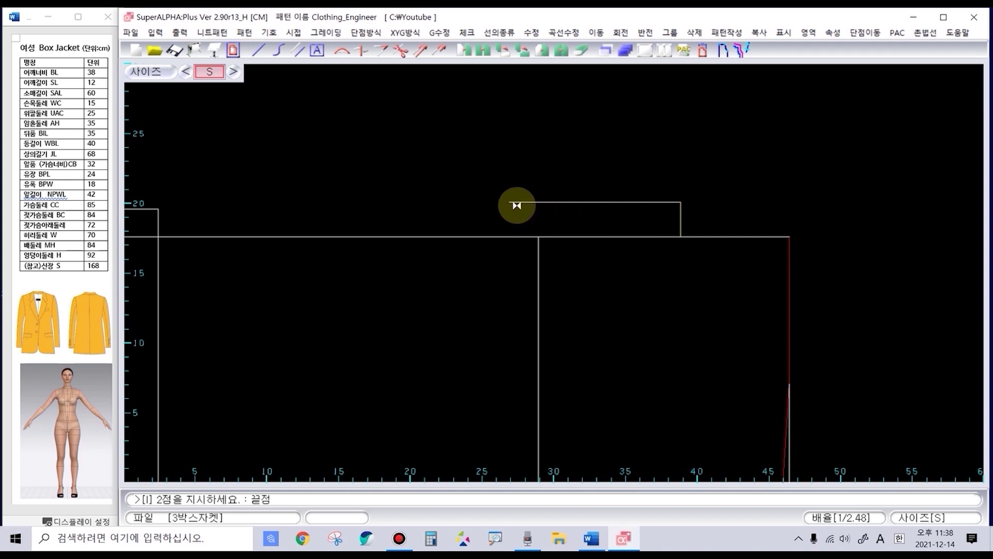
left_click(495, 215)
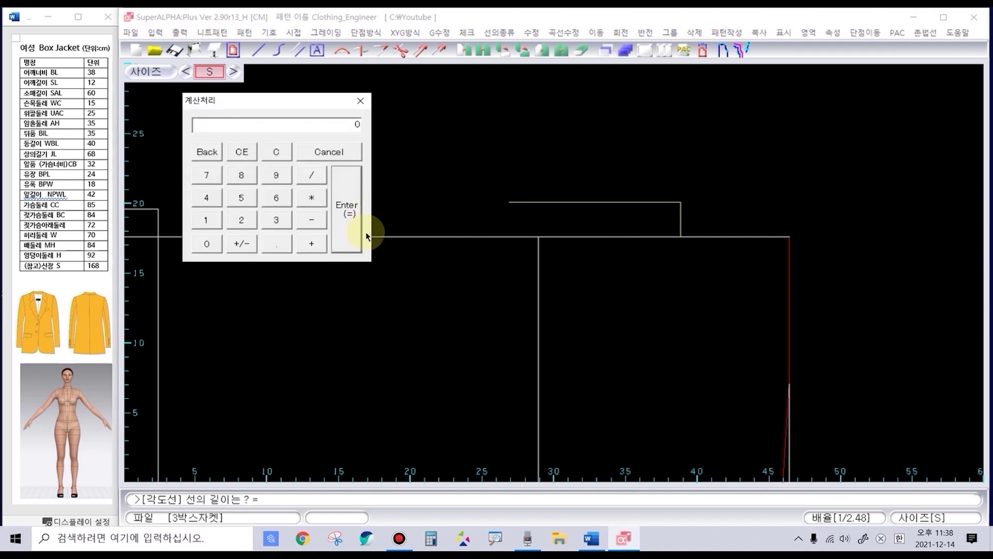
left_click(366, 236)
left_click(603, 223)
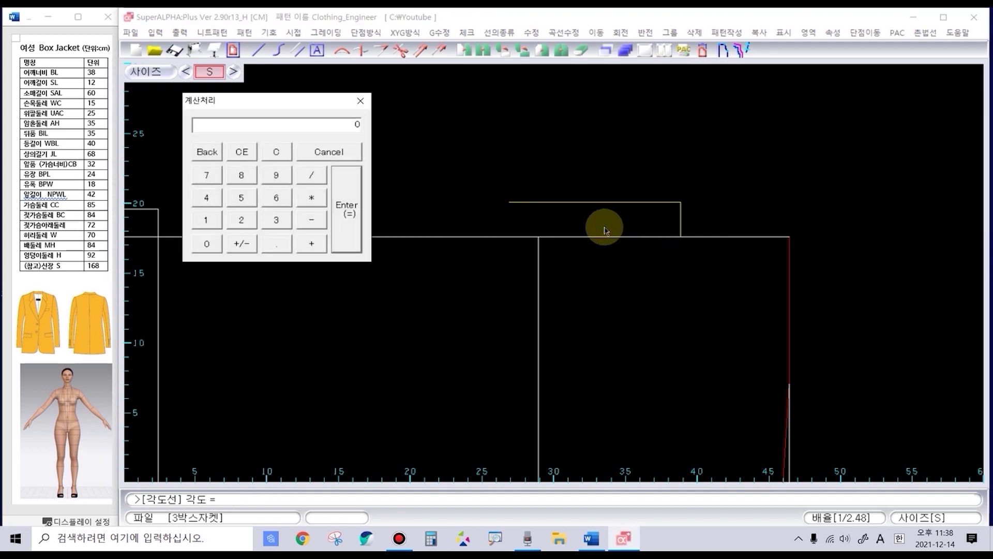
left_click(241, 220)
left_click(206, 243)
left_click(346, 216)
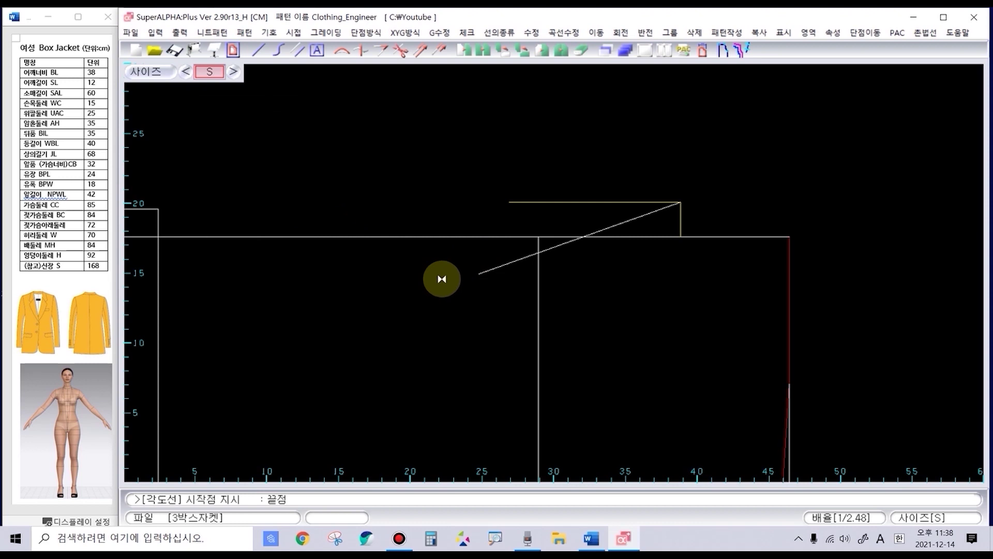
Step: Draw the front shoulder line about 15 cm long at an angle of -20° from the top of the short vertical in the raised front box
scroll(643, 195, "down", 2)
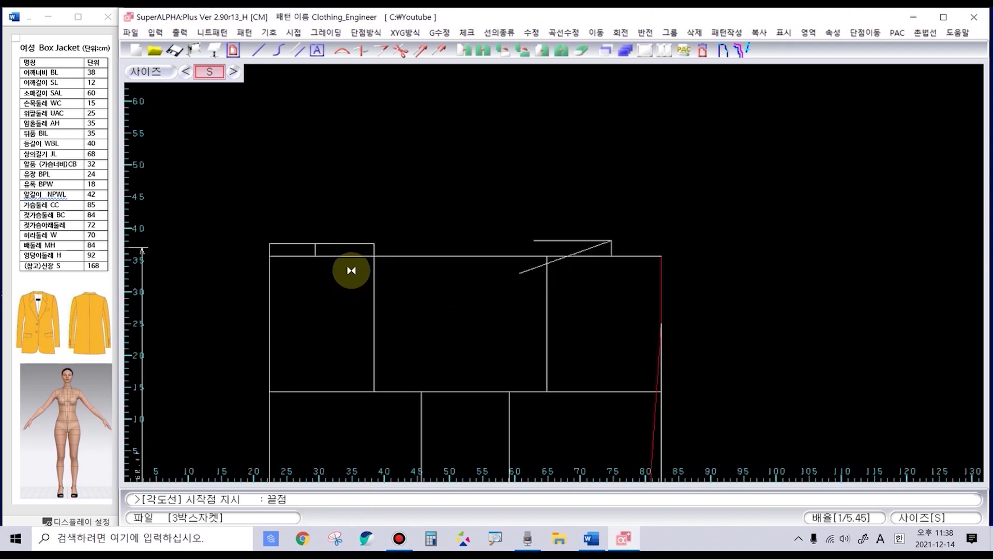
scroll(343, 268, "up", 1)
scroll(553, 273, "up", 2)
left_click(514, 215)
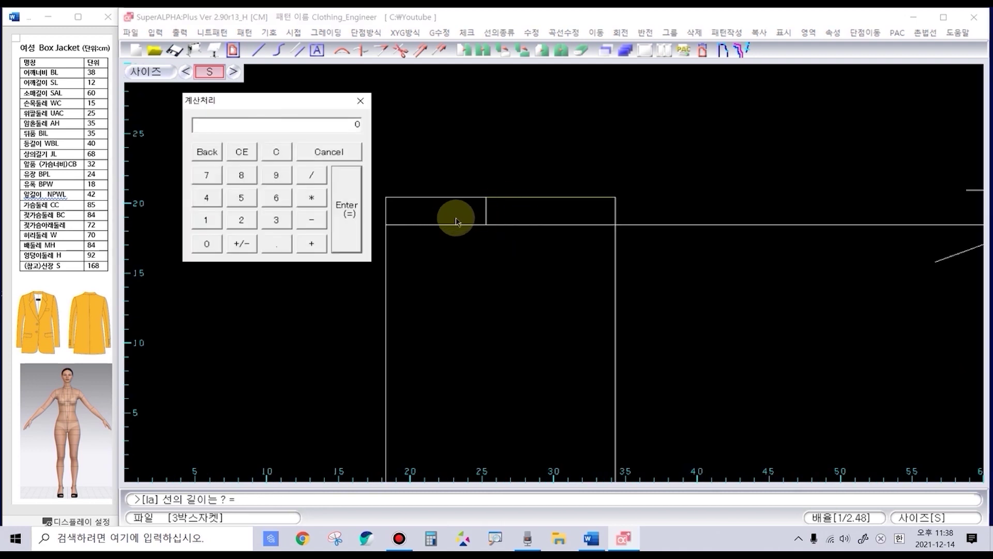
key("Return")
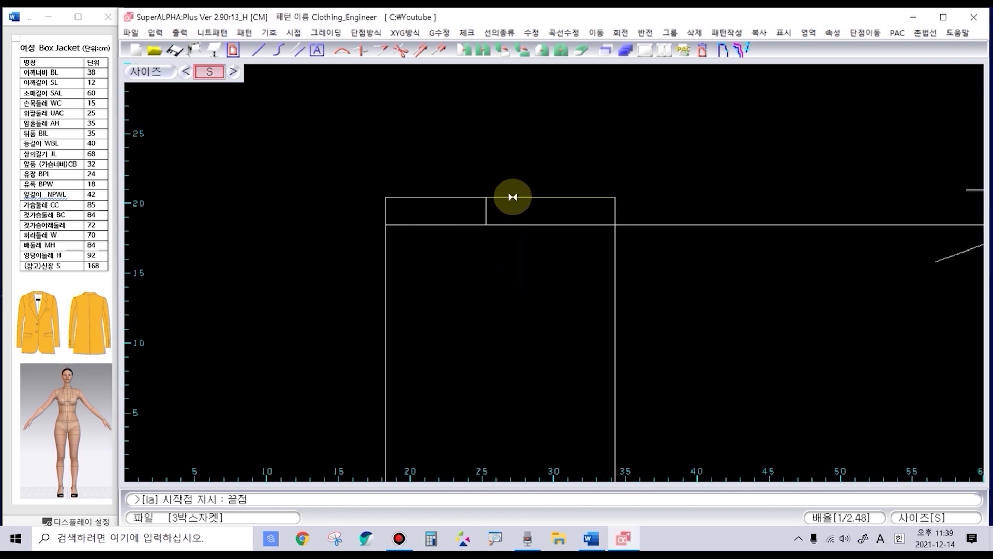
left_click(522, 210)
left_click(537, 237)
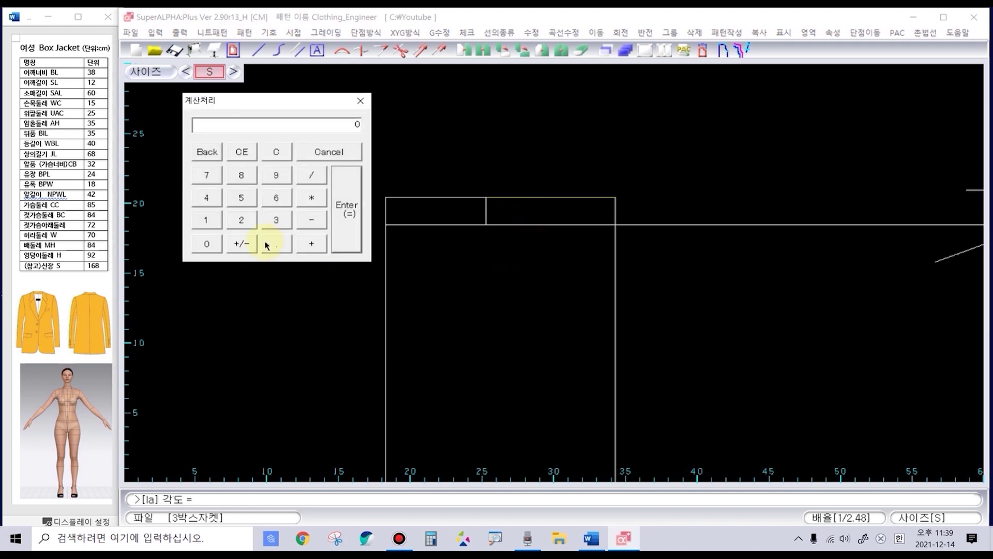
type("-20")
key("Return")
Step: Draw a straight line from the top of the short back vertical to the frame's upper right corner as the back neckline base
scroll(512, 257, "down", 1)
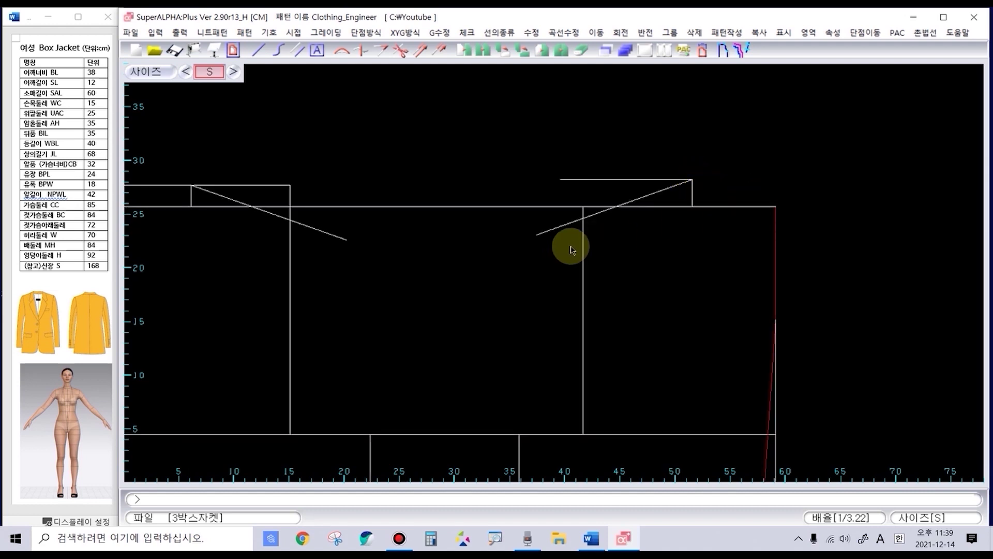
scroll(509, 445, "up", 2)
key("i")
left_click(564, 212)
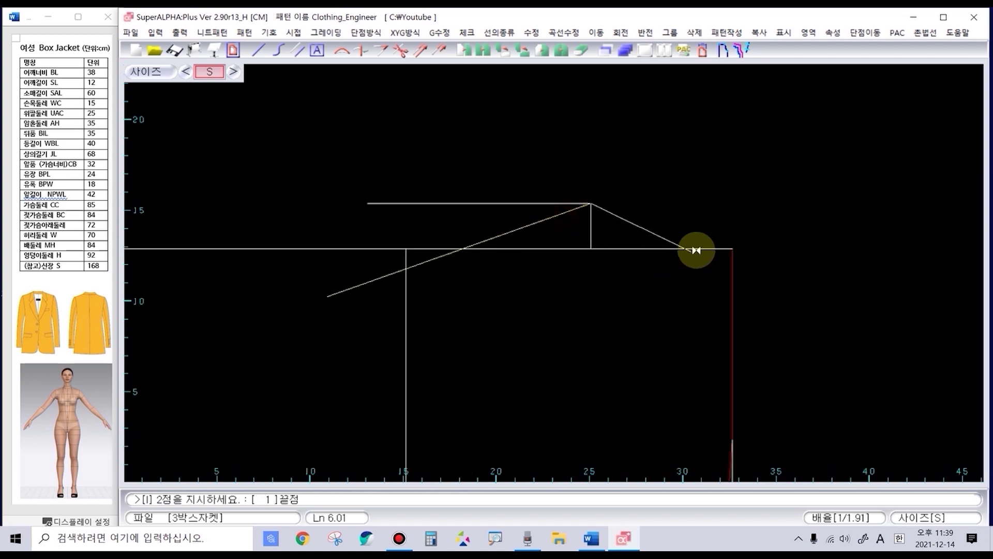
left_click(719, 245)
Step: Add a point to the back neckline with the pa command and shape the line into a concave neck curve
type("pa")
key("Return")
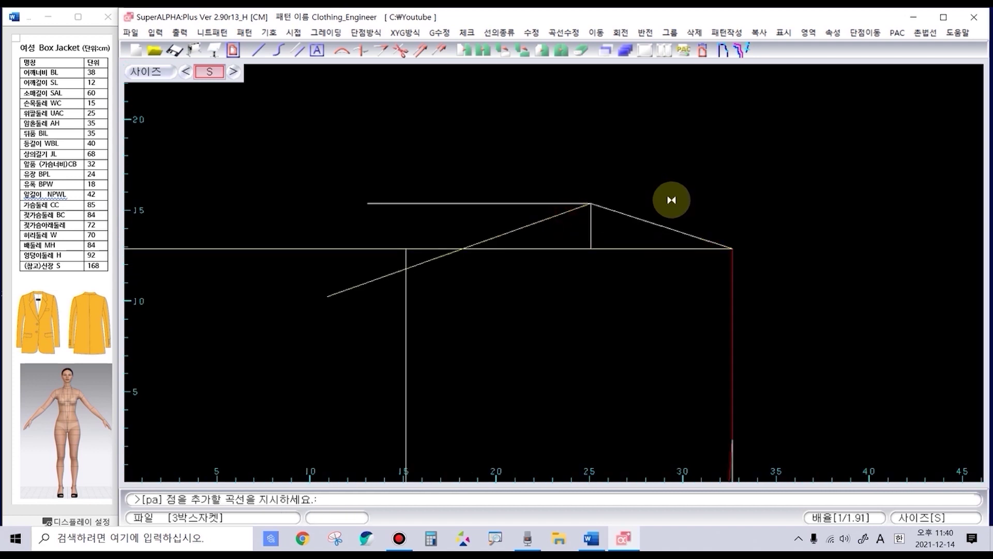
left_click(651, 223)
left_click(647, 234)
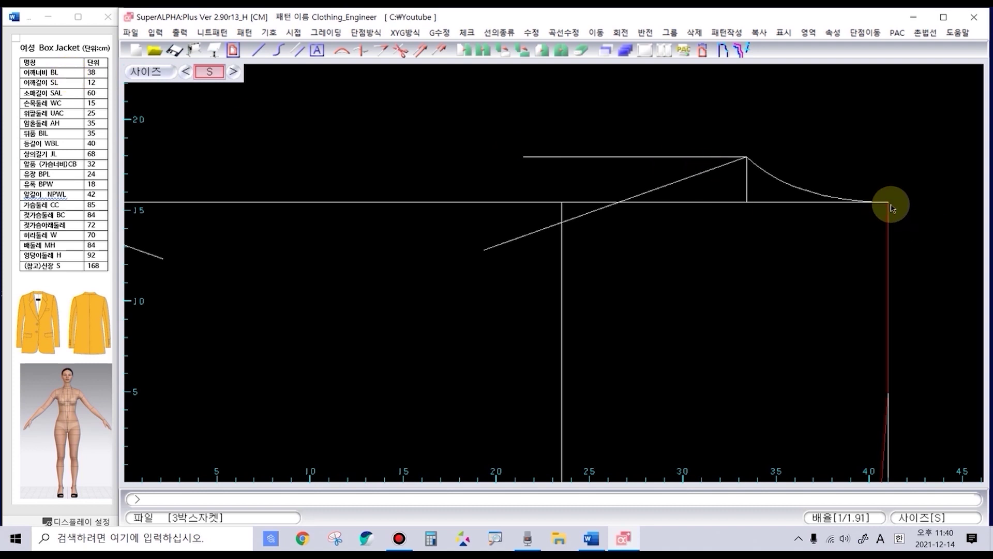
Step: Draw a tangent line (ld) about 19 cm long from the centre back neck corner to the back shoulder line, and trim the shoulder line there
left_click(509, 35)
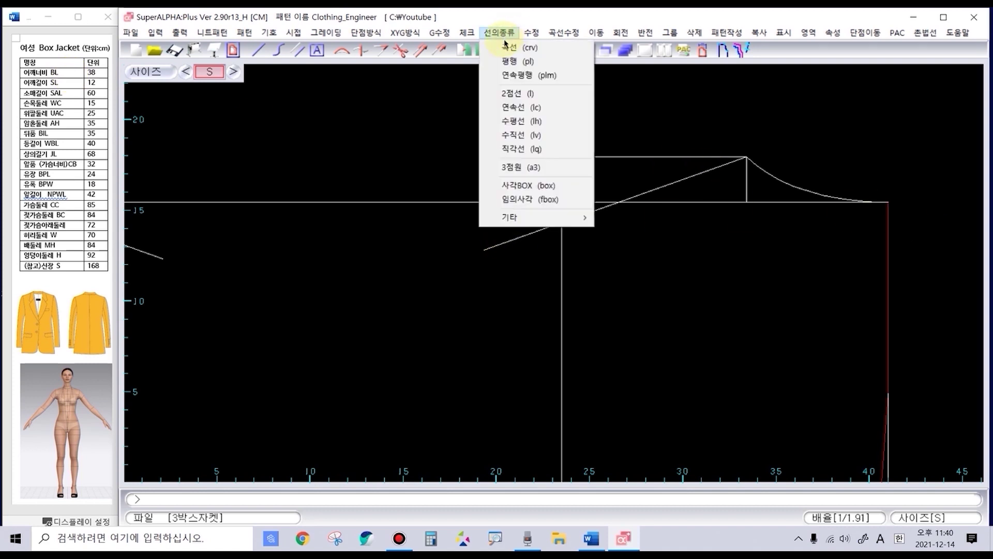
left_click(511, 217)
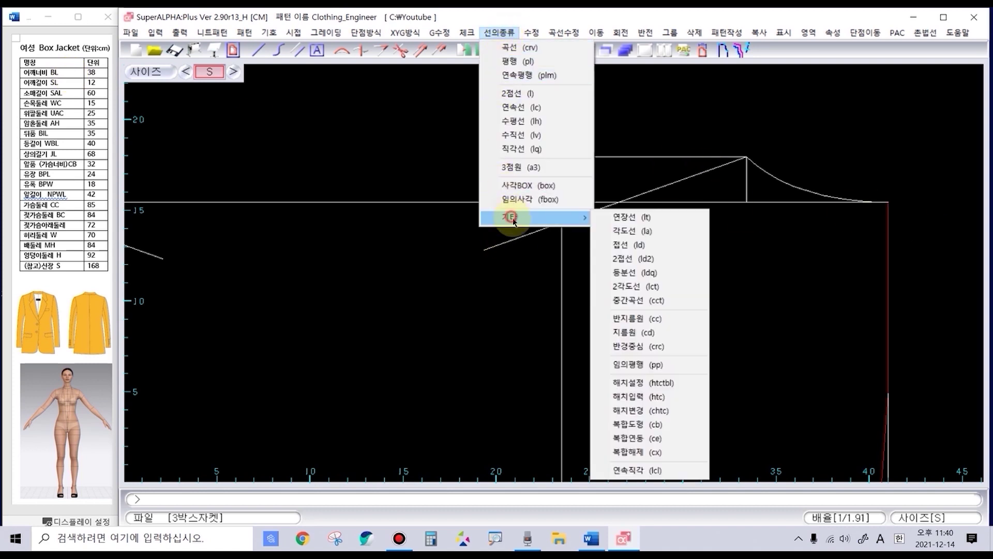
left_click(672, 247)
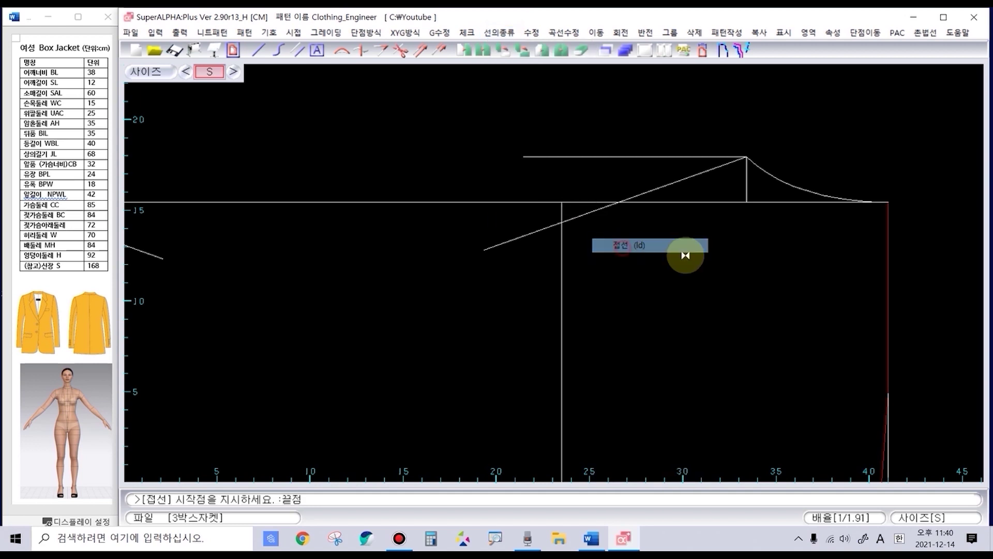
left_click(889, 217)
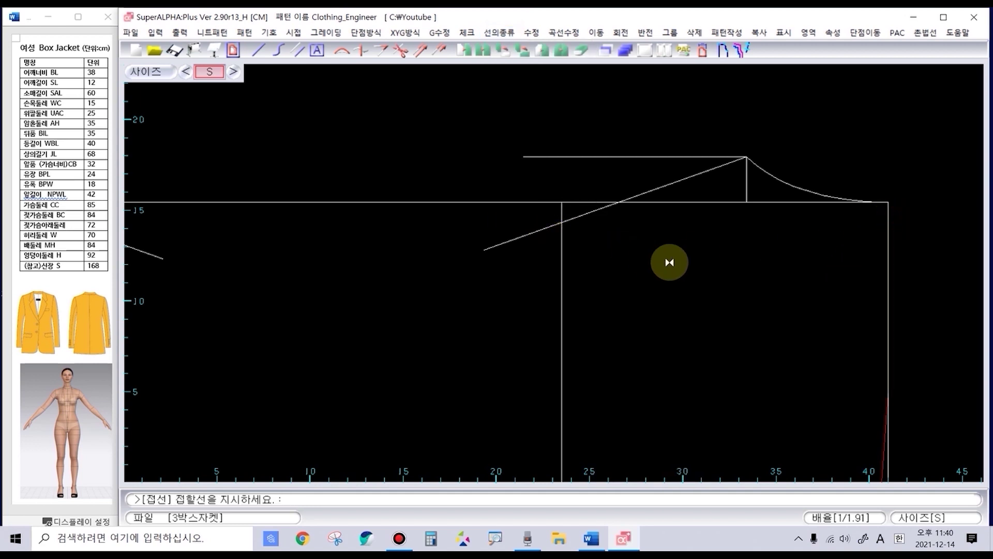
left_click(539, 228)
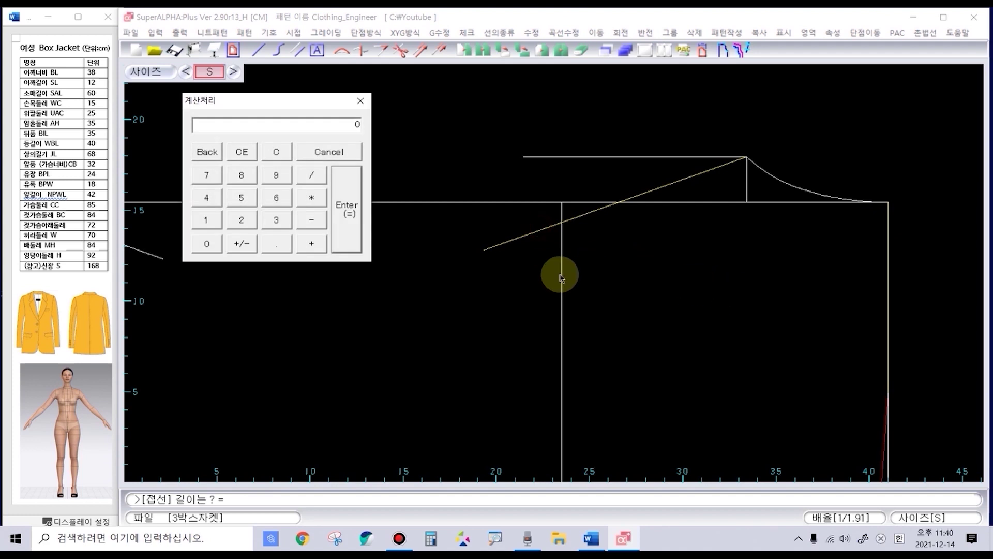
type("18")
key("Return")
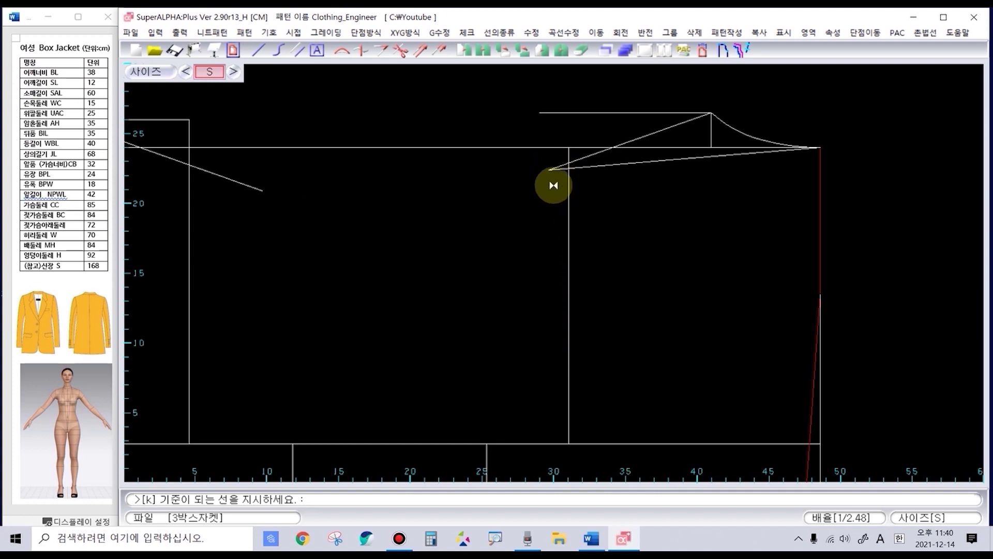
Step: Draw a horizontal marker line about 1.8 cm long toward the centre back from the midpoint of the vertical back width line
scroll(574, 215, "down", 2)
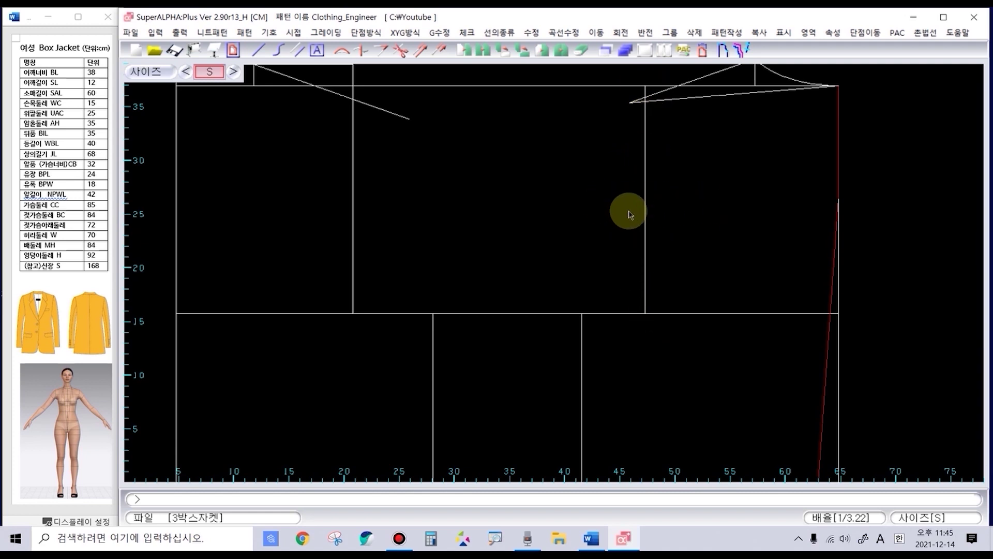
key("i")
right_click(628, 211)
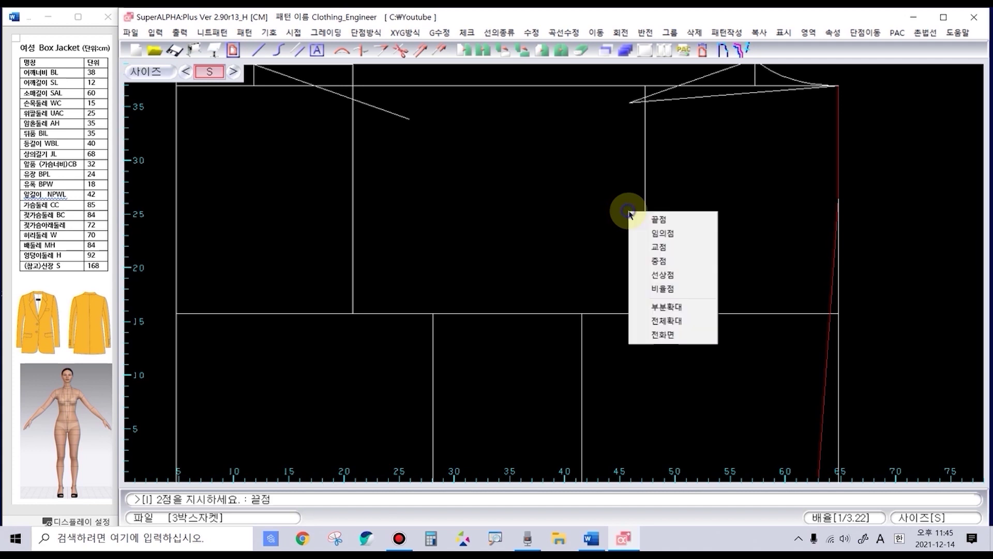
left_click(650, 263)
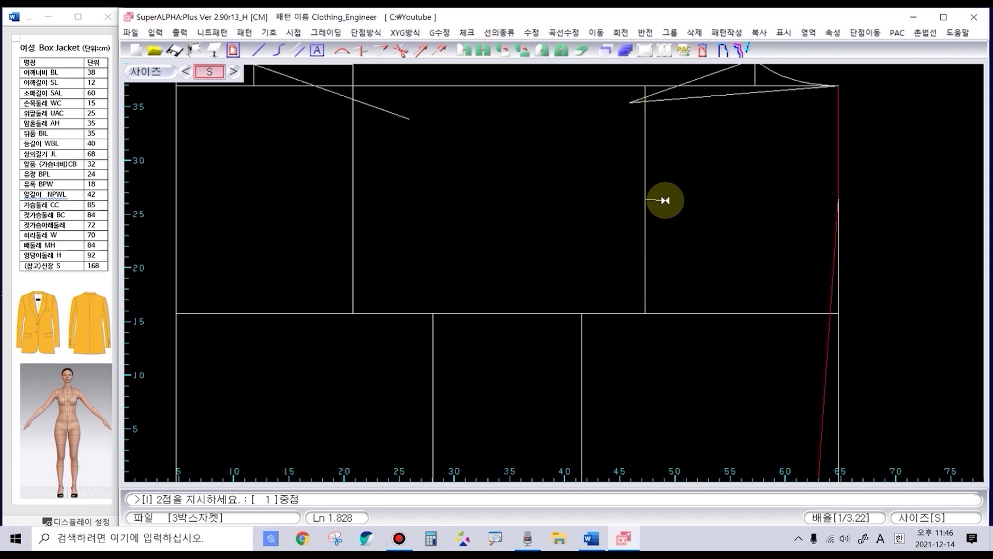
left_click(665, 201)
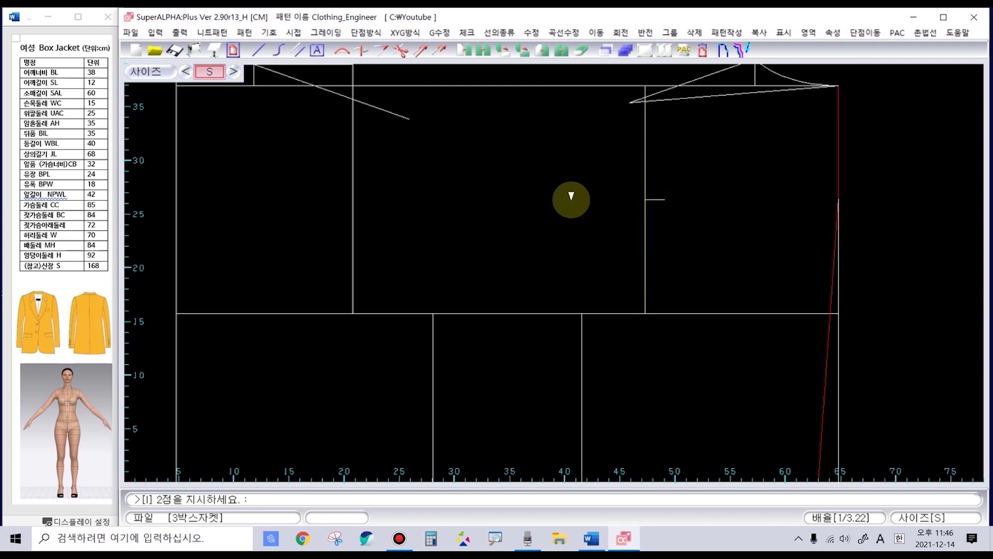
right_click(647, 200)
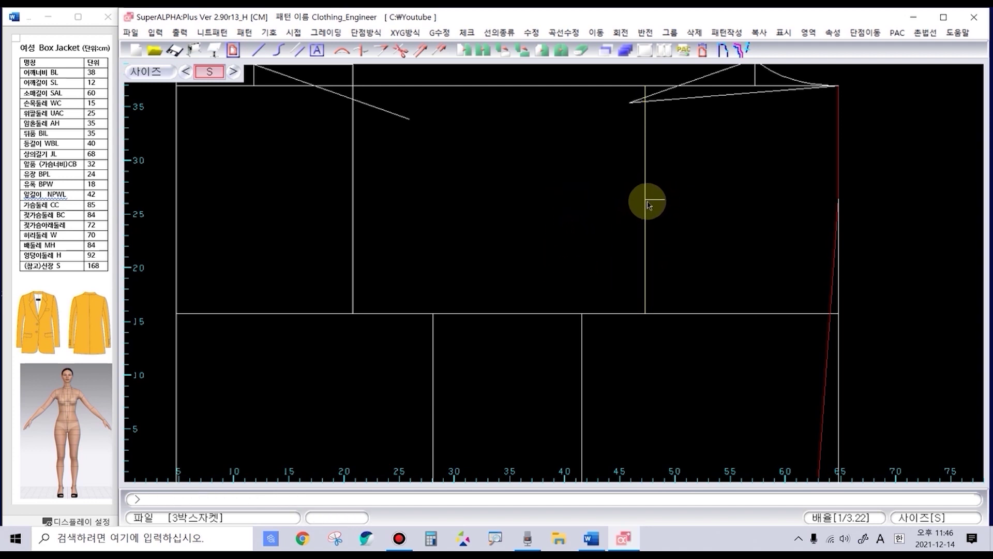
Step: Draw the back armhole curve from the shoulder end through the back width line's midpoint to the side line's top on the chest line
left_click(630, 103)
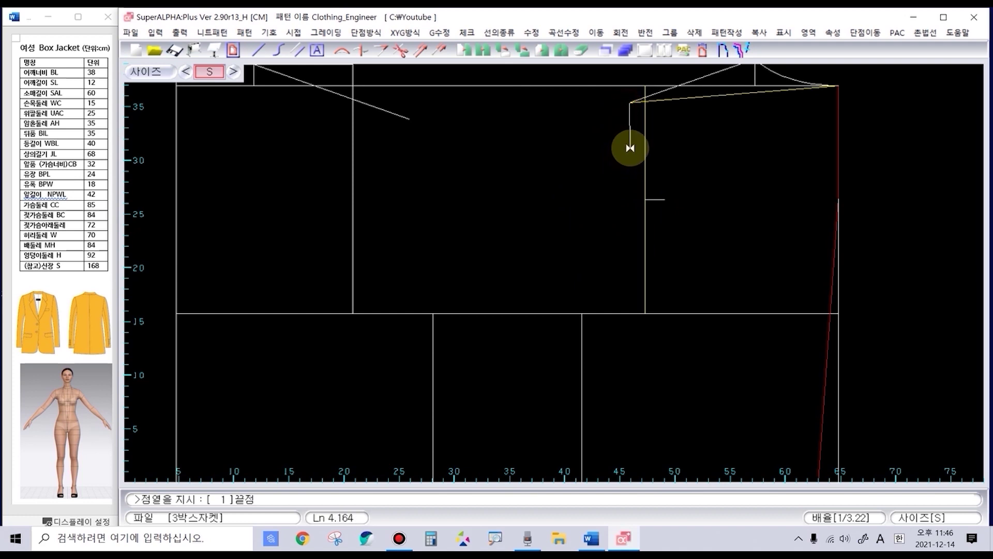
left_click(643, 179)
left_click(643, 187)
left_click(643, 196)
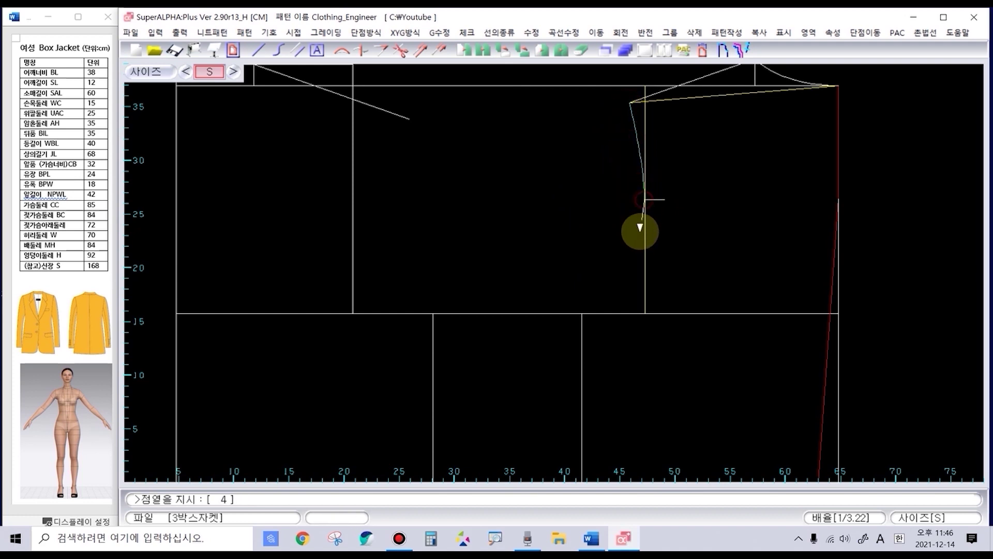
left_click(639, 259)
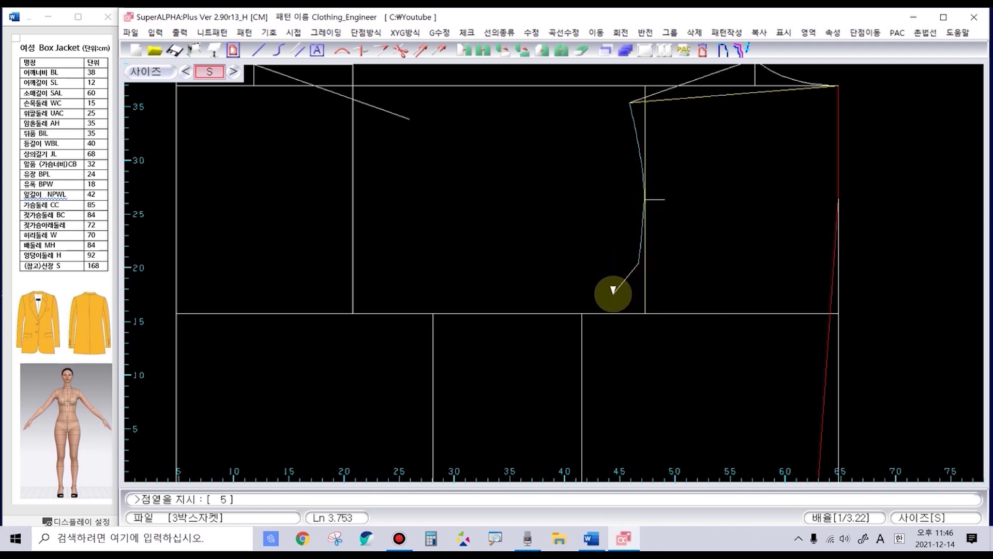
left_click(598, 300)
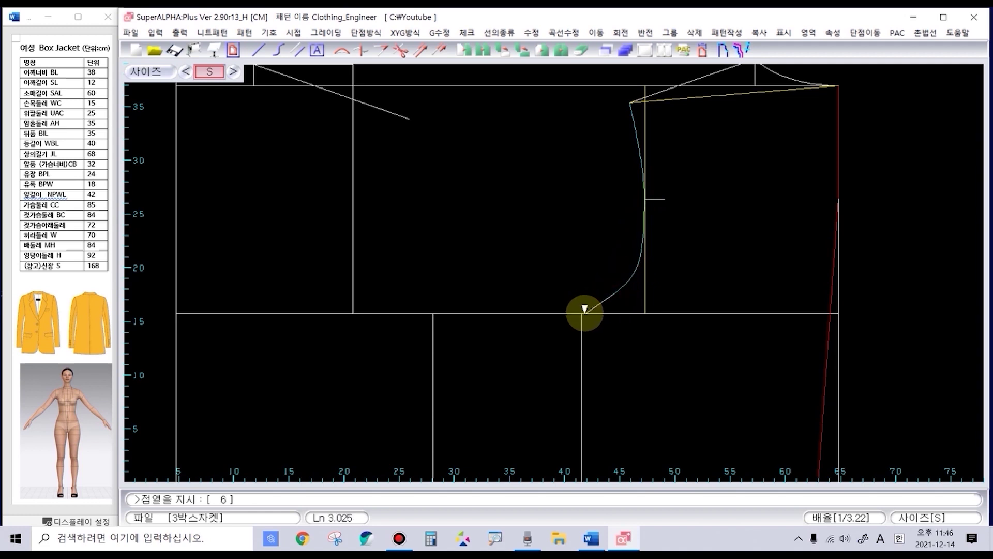
left_click(584, 310)
right_click(584, 311)
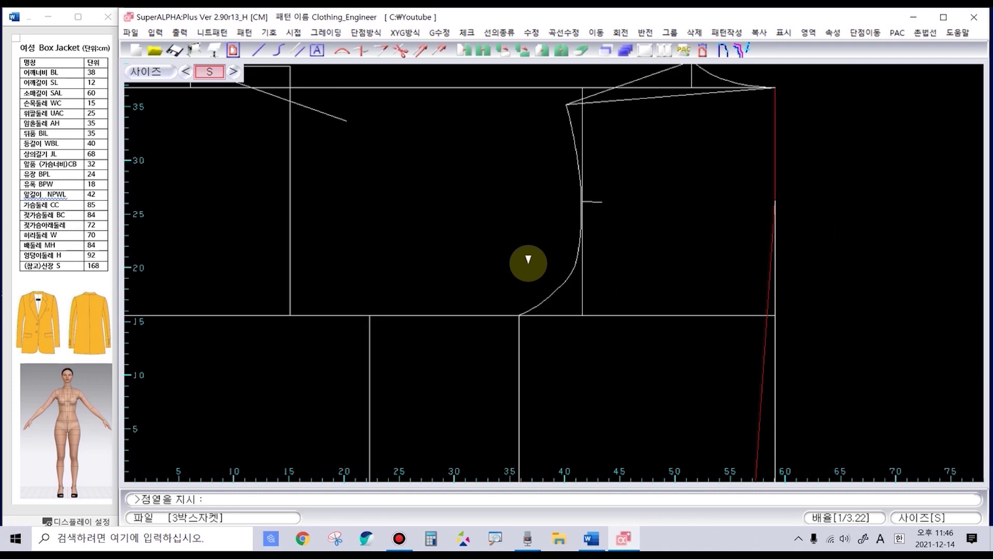
right_click(496, 271)
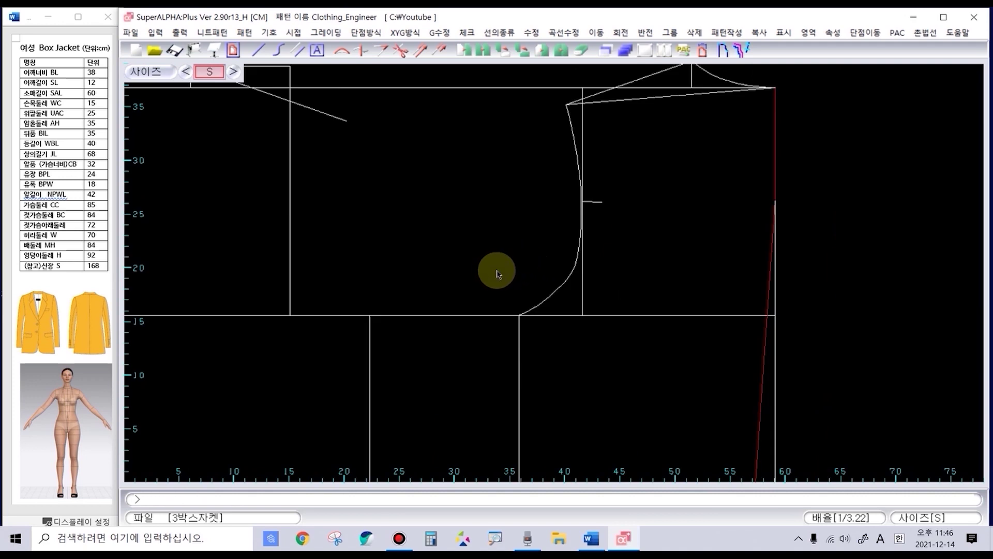
Step: Adjust the lower points of the back armhole curve to give it a deeper, rounder bend above the chest line
left_click(553, 291)
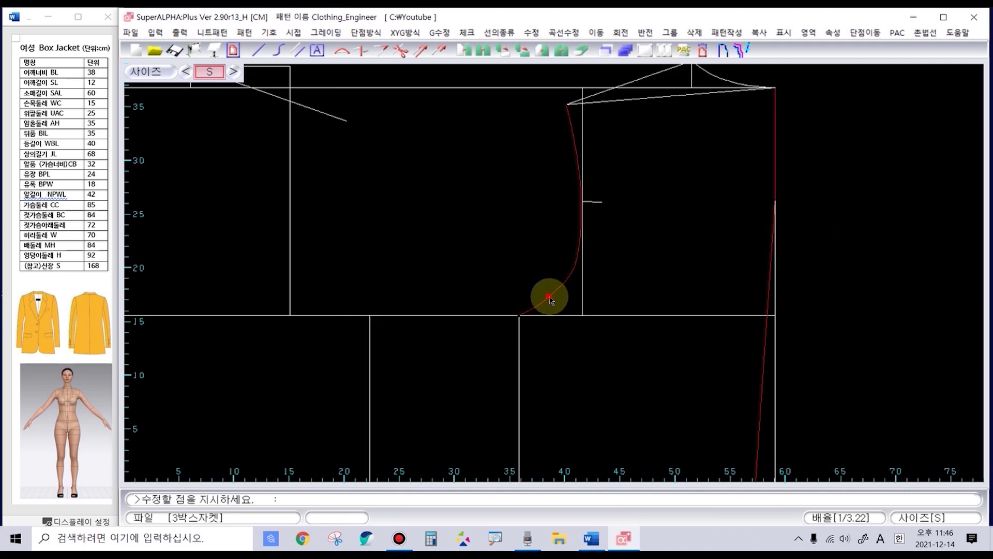
left_click(556, 300)
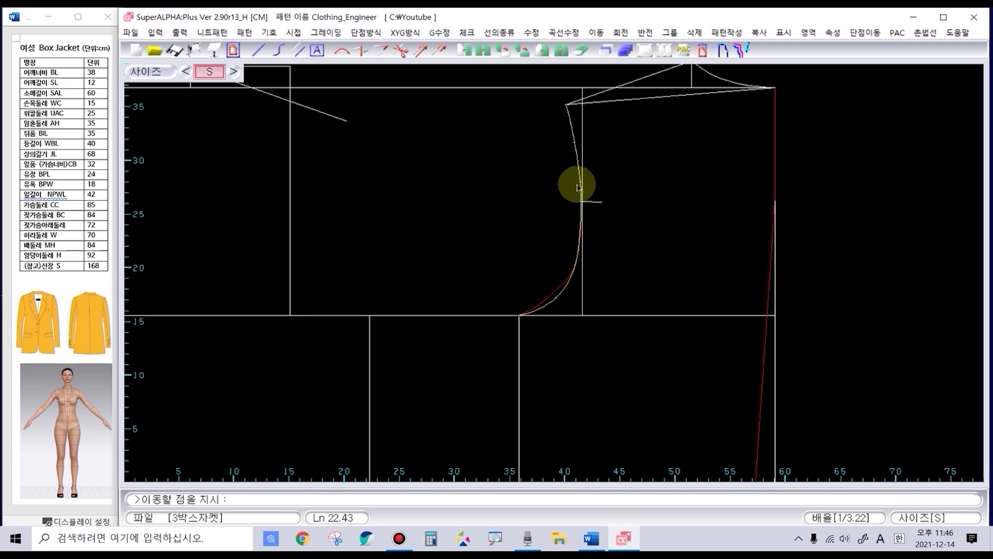
left_click(576, 267)
right_click(569, 263)
Step: Change the back neck curve, back shoulder line and back armhole curve to red with the cred command
scroll(475, 253, "down", 1)
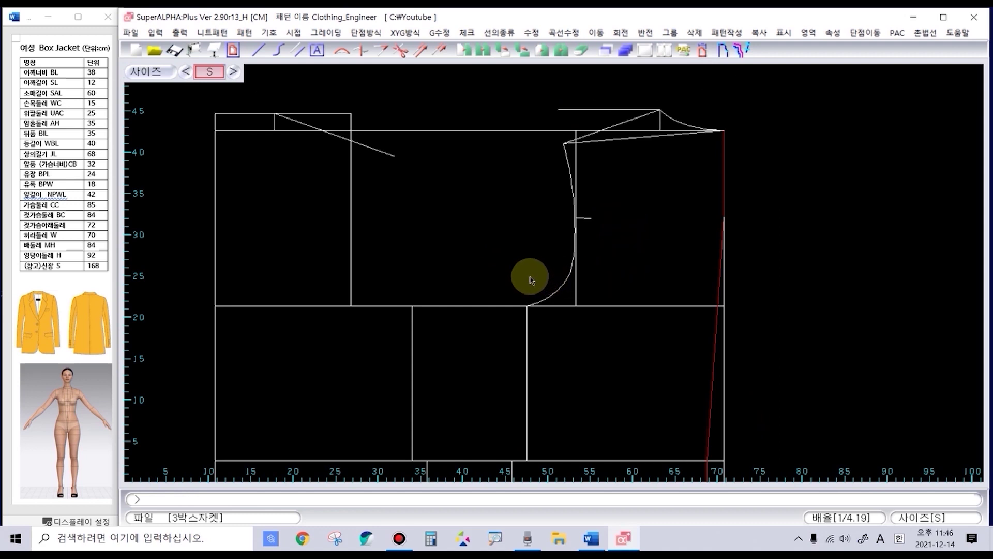
key("Return")
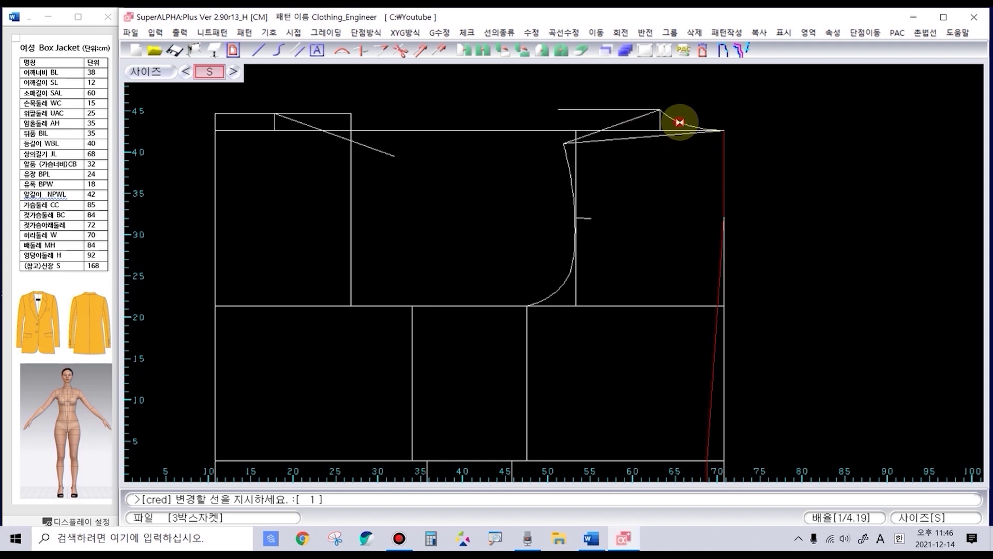
left_click(632, 117)
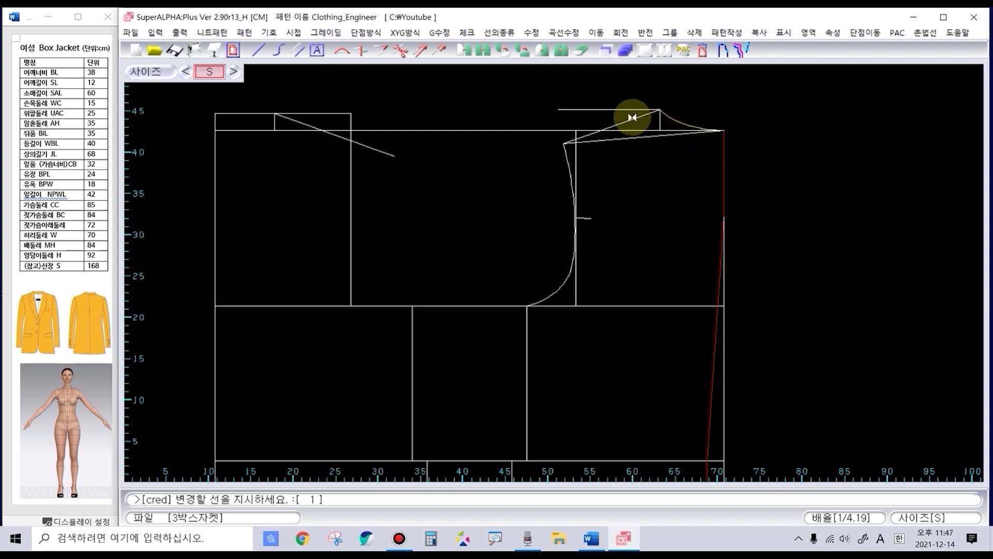
left_click(568, 155)
right_click(521, 274)
scroll(445, 269, "down", 1)
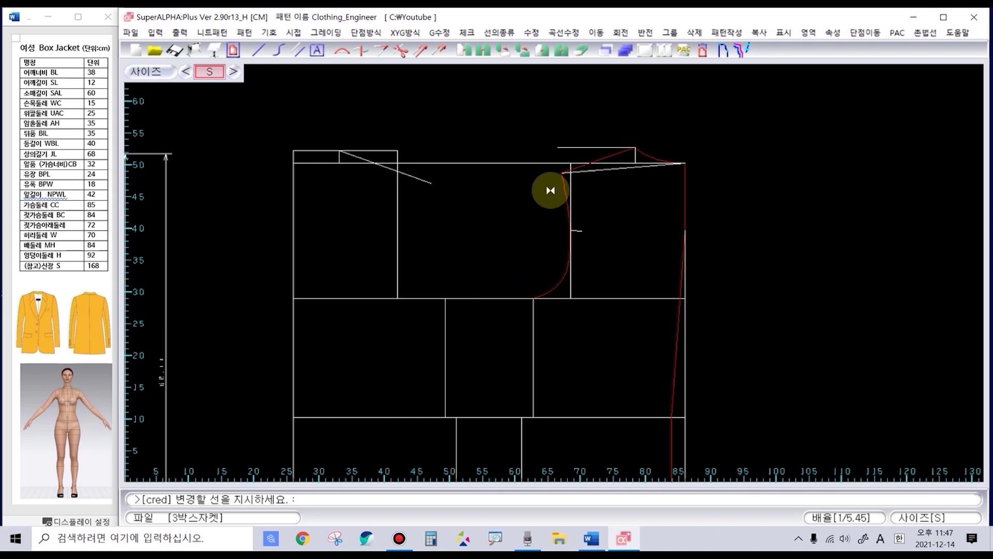
Step: Check the back shoulder line's length and set the front shoulder line's length to 11.5 cm with the cl command
scroll(550, 190, "up", 1)
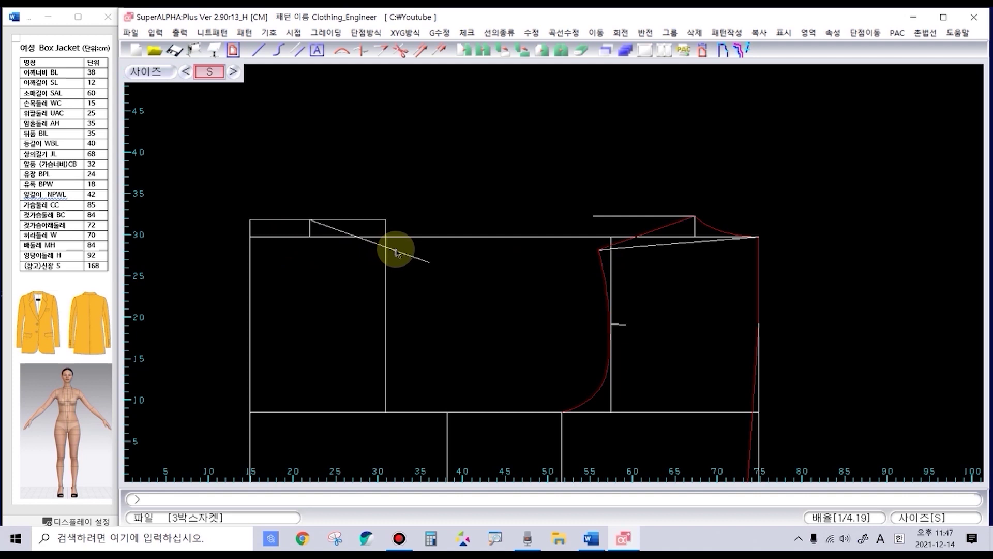
left_click(660, 234)
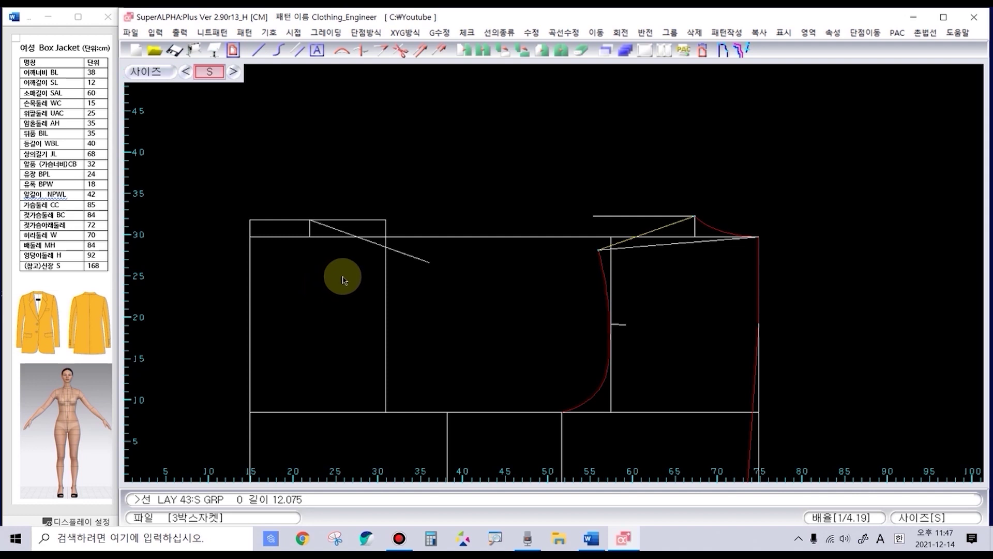
key("c")
key("l")
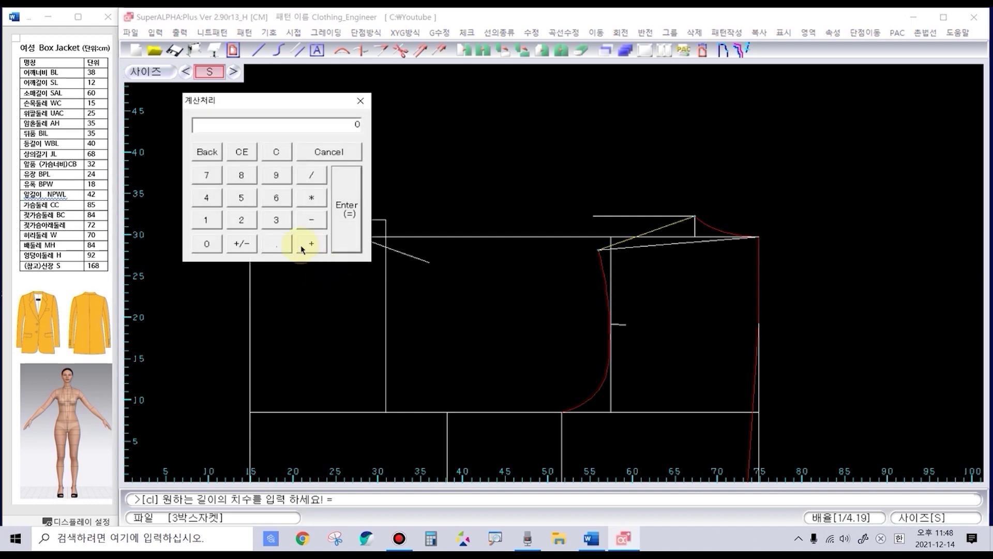
left_click(205, 220)
left_click(205, 221)
left_click(271, 247)
left_click(234, 200)
left_click(345, 215)
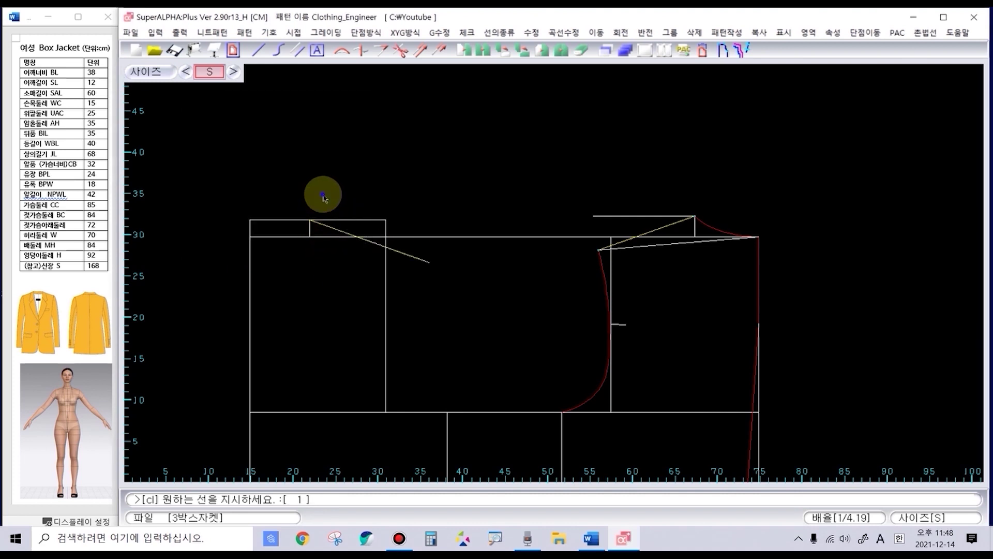
left_click(551, 299)
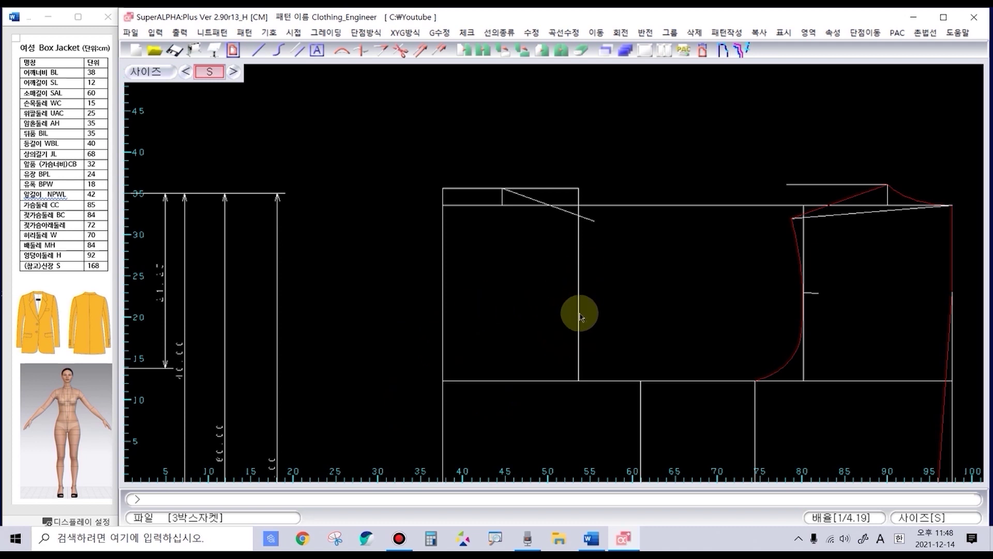
Step: Draw a horizontal marker line about 2 cm long toward the centre front from the 0.3 ratio point on the vertical front width line
key("i")
right_click(429, 365)
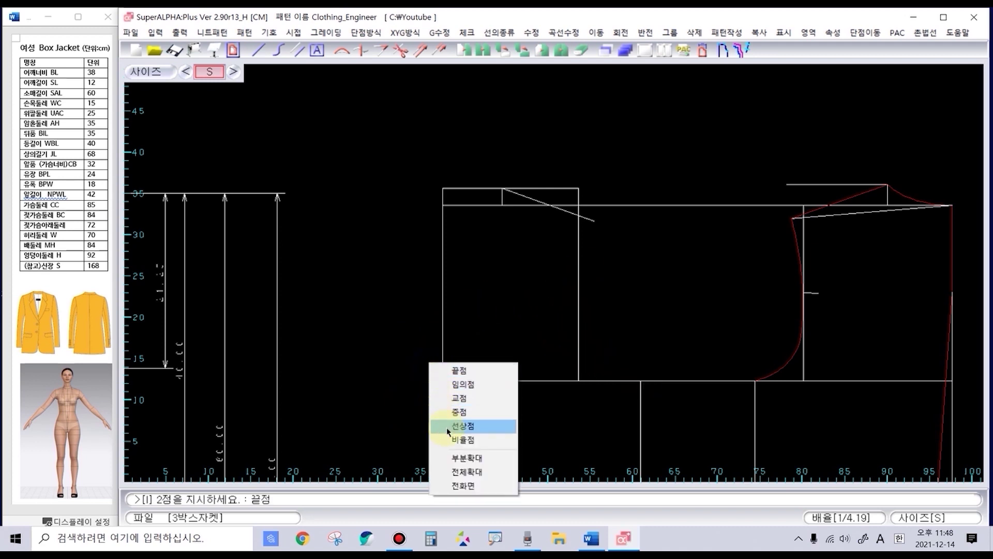
left_click(457, 440)
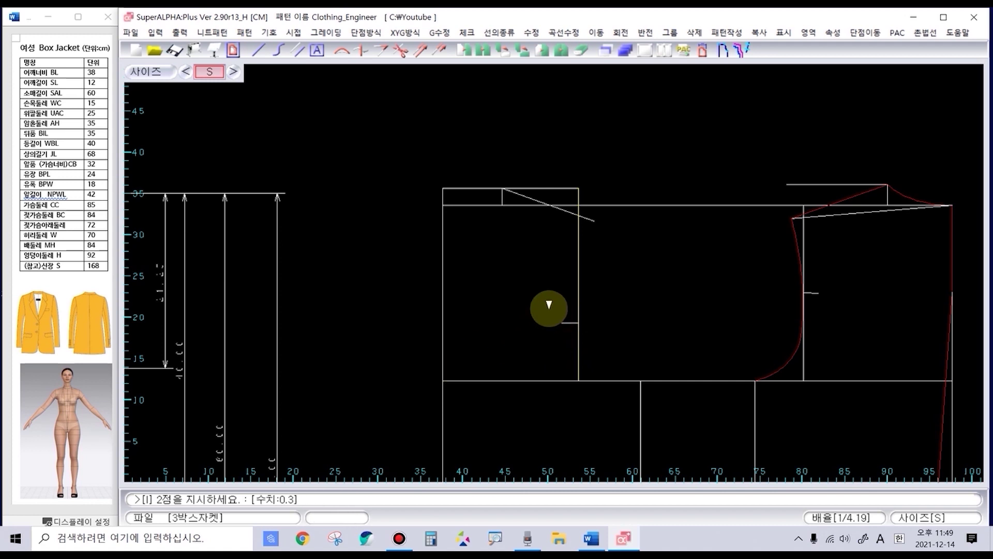
right_click(538, 310)
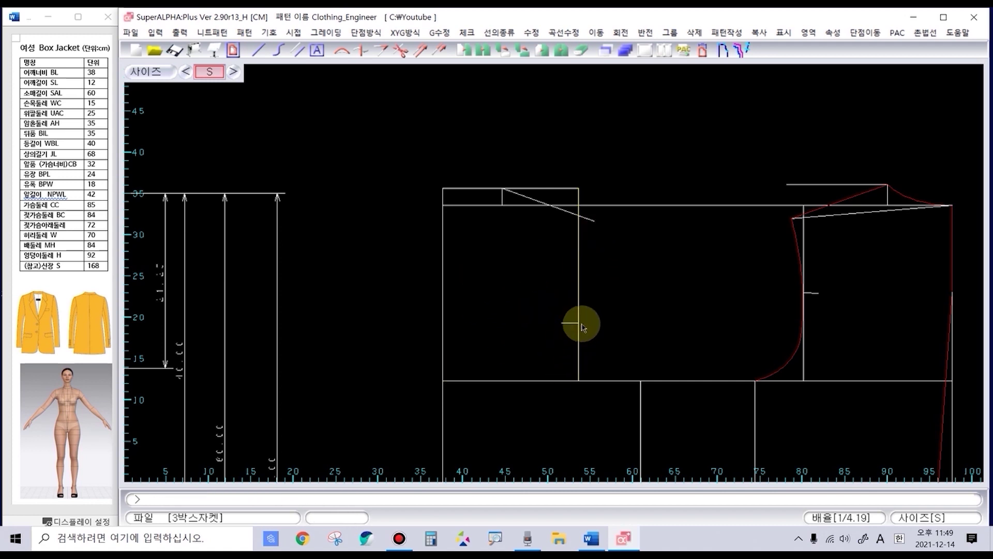
Step: Draw the front armhole curve from the front shoulder end through the marker on the front width line to the front side line's top on the chest line
left_click(593, 221)
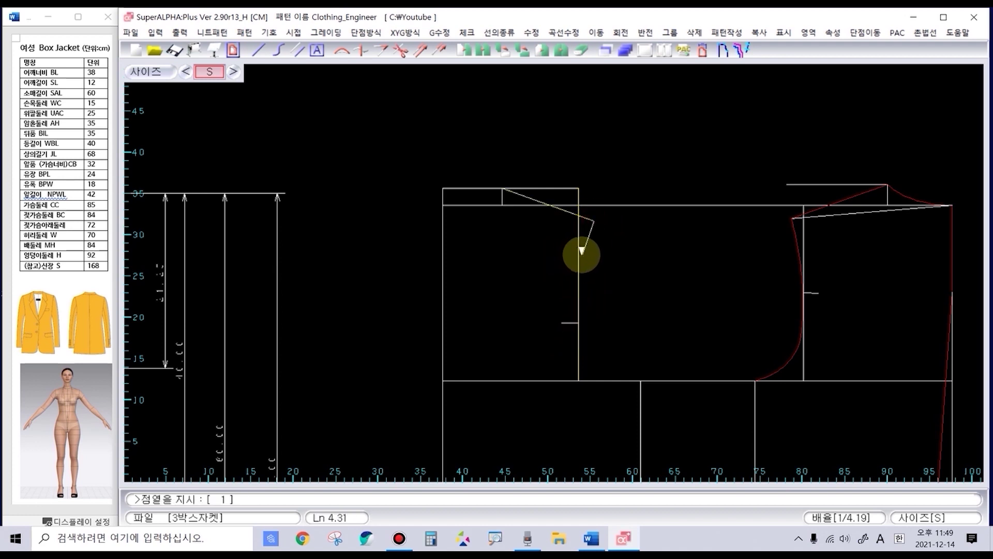
left_click(579, 276)
left_click(578, 322)
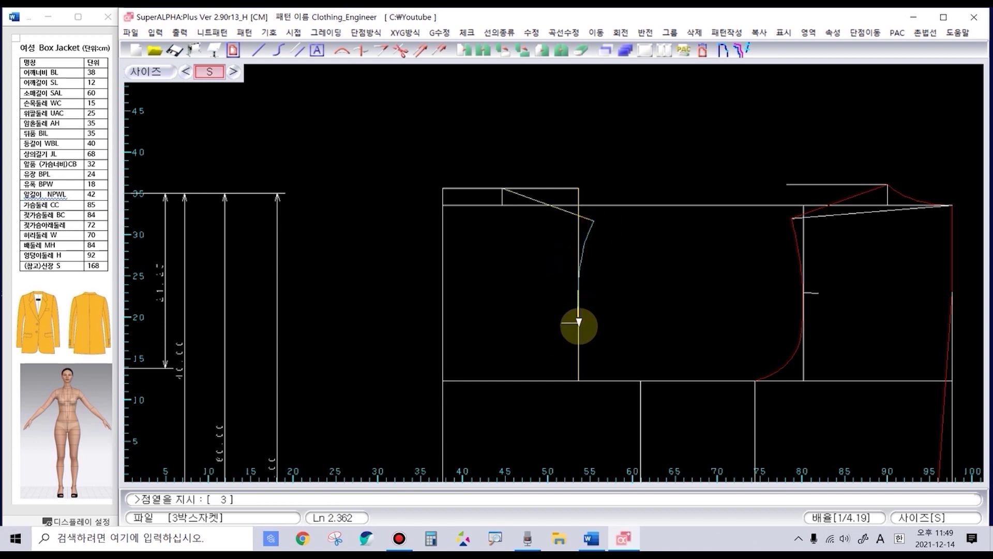
left_click(580, 326)
left_click(609, 372)
left_click(616, 374)
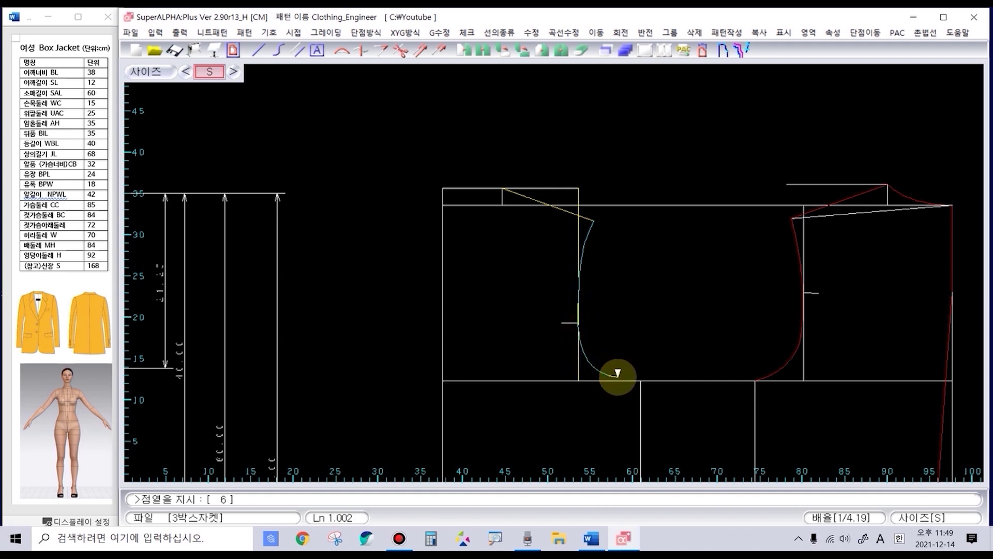
left_click(632, 381)
right_click(637, 391)
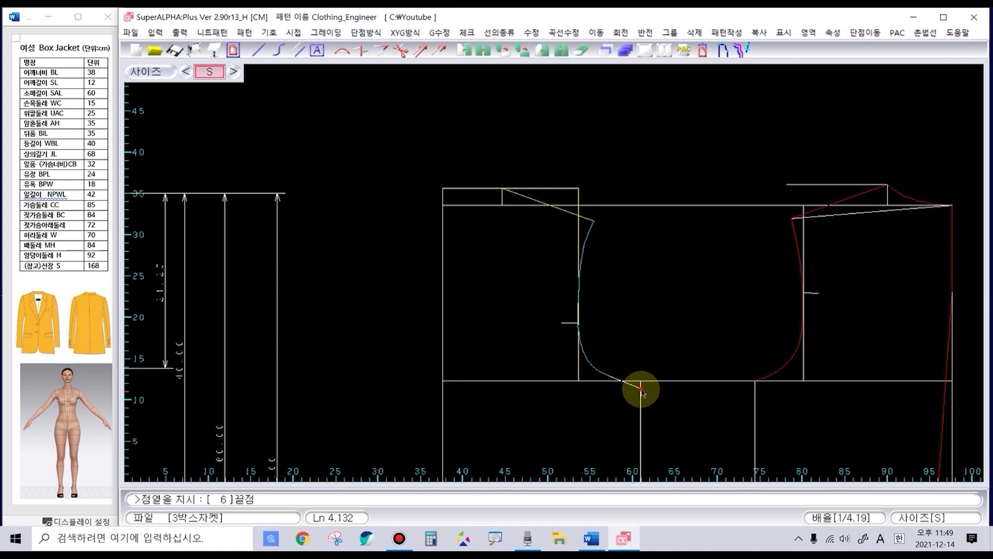
Step: Adjust the middle, upper and lower points of the front armhole curve to smooth its shape along the front width line
scroll(556, 191, "up", 1)
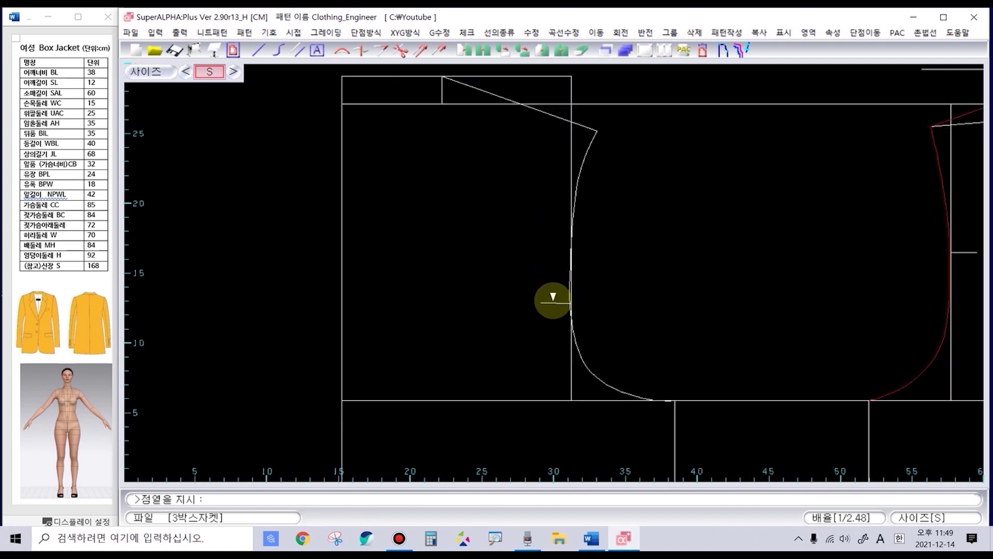
scroll(553, 299, "up", 1)
scroll(553, 270, "down", 1)
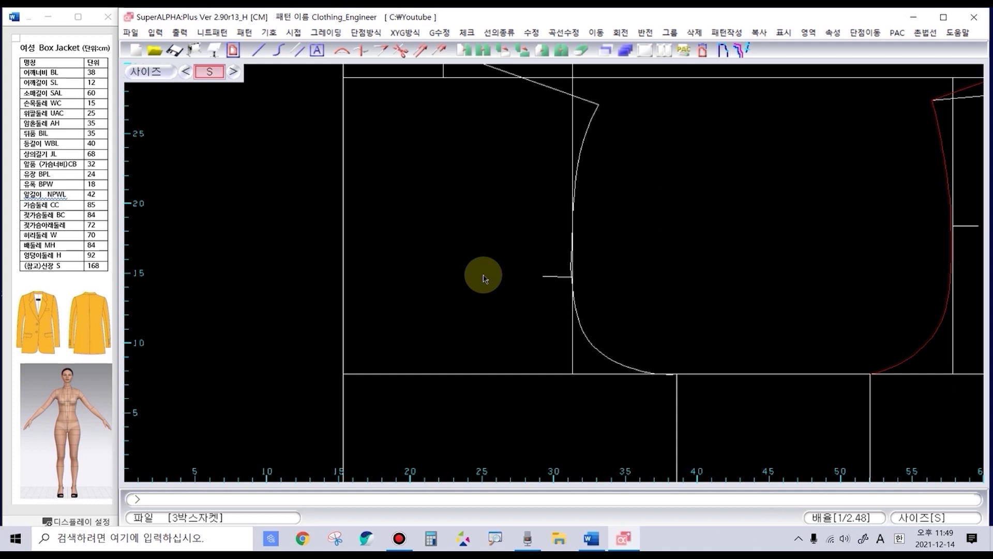
key("Return")
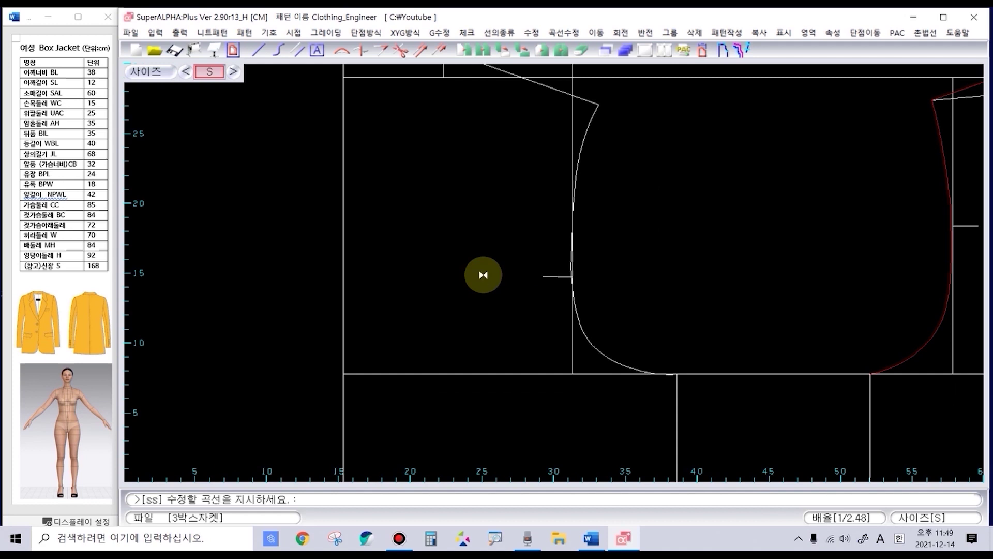
left_click(587, 340)
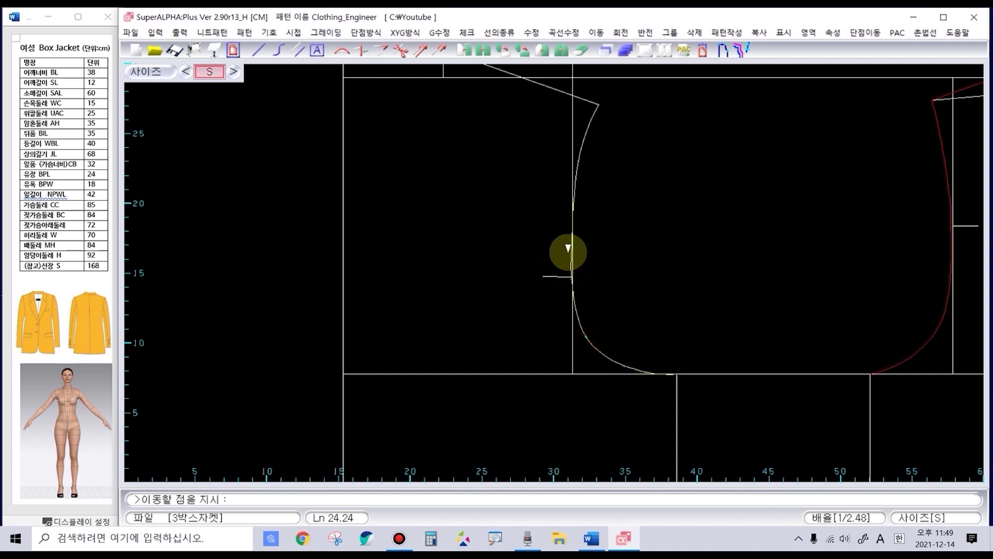
left_click(571, 248)
left_click(574, 253)
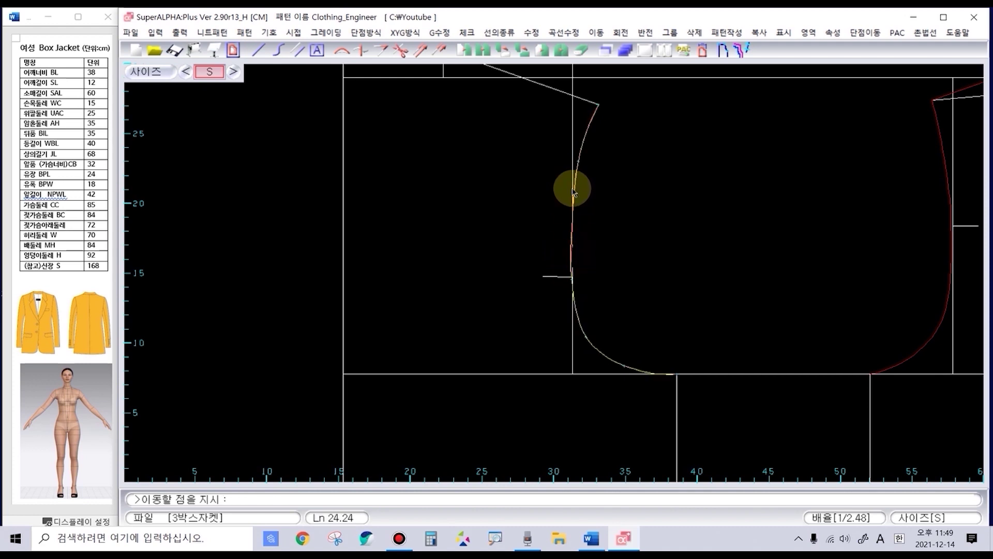
left_click(578, 162)
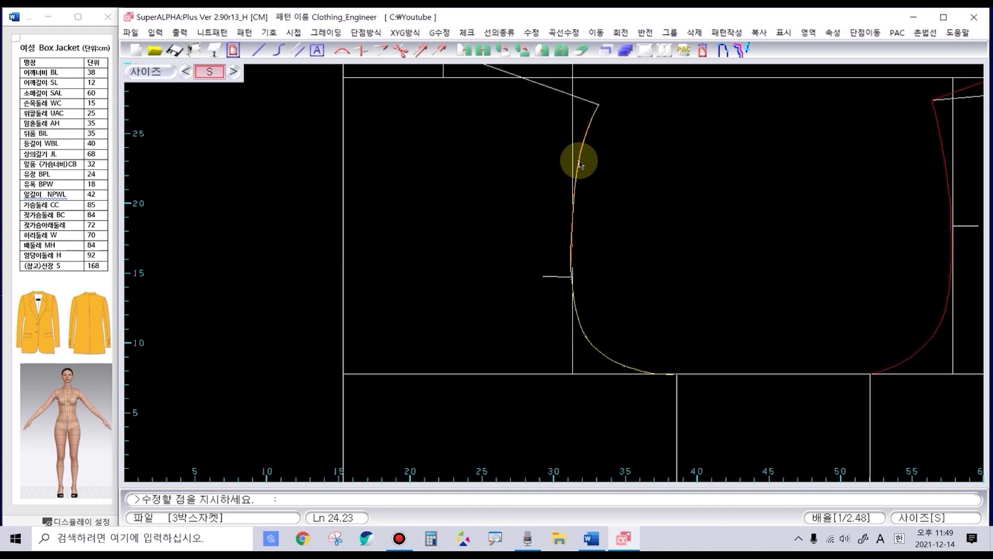
left_click(580, 164)
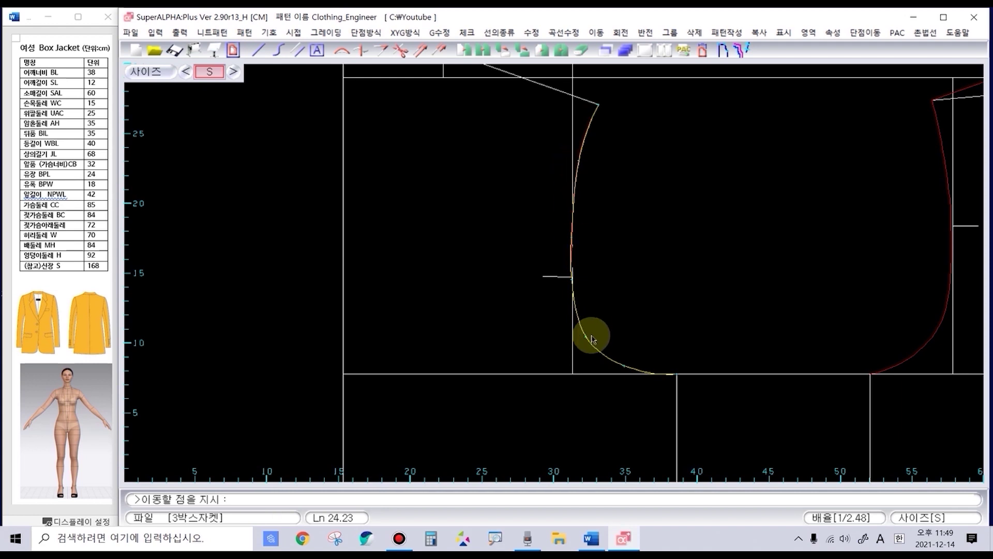
left_click(628, 370)
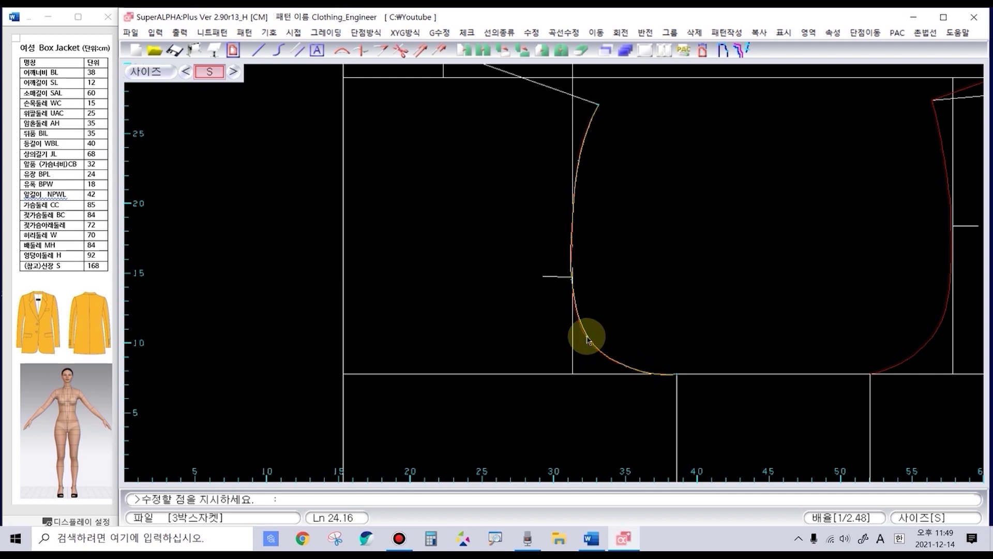
right_click(631, 329)
scroll(631, 329, "down", 2)
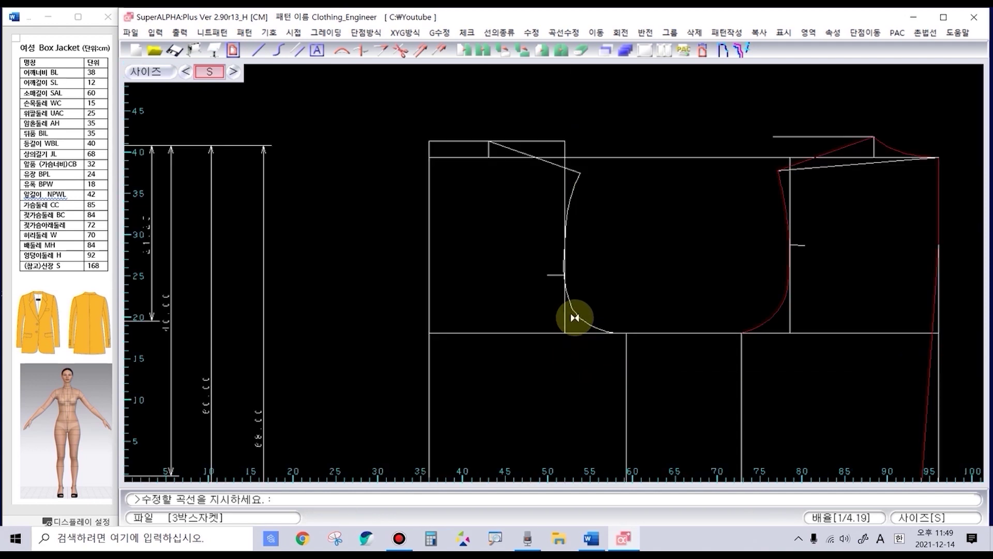
right_click(514, 225)
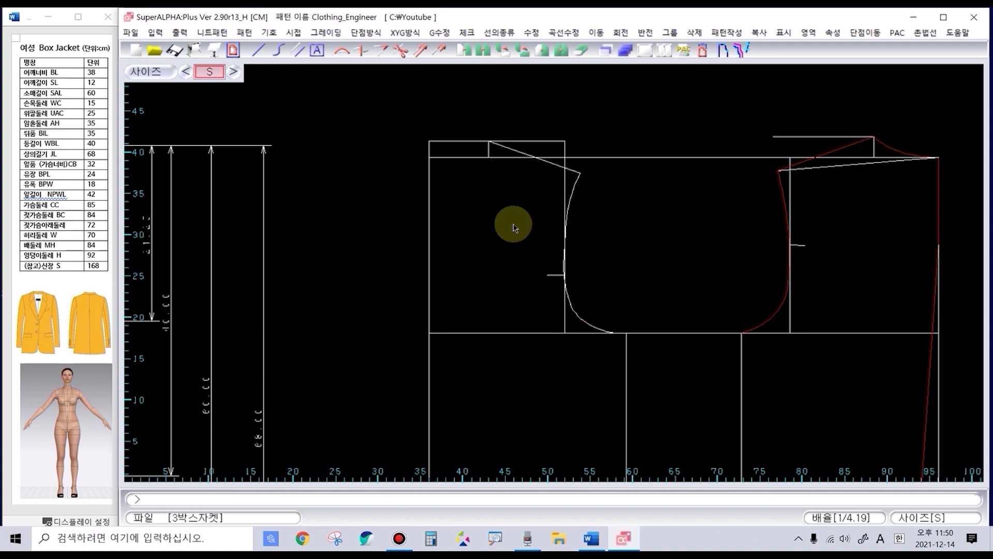
Step: Change the front shoulder line and front armhole curve to red
left_click(510, 150)
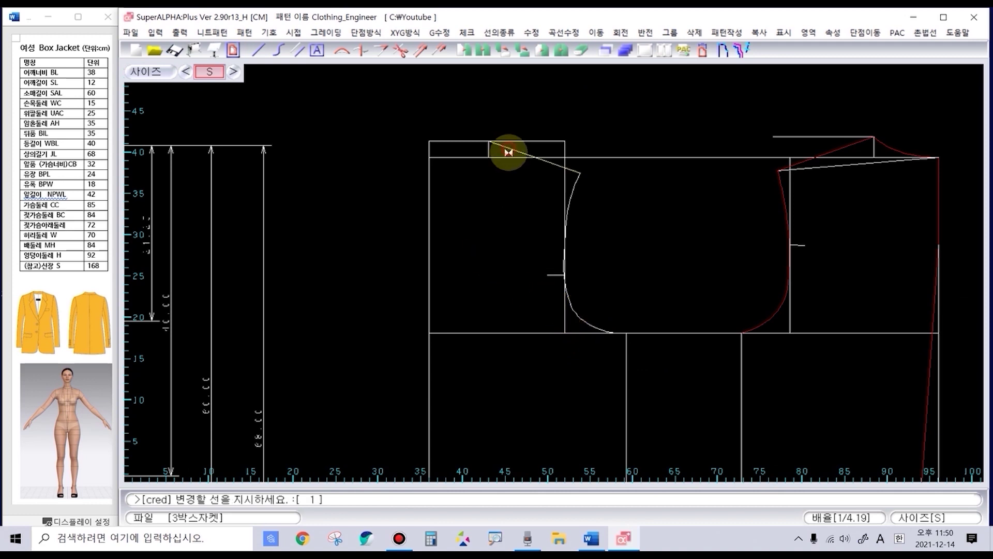
left_click(573, 188)
right_click(616, 274)
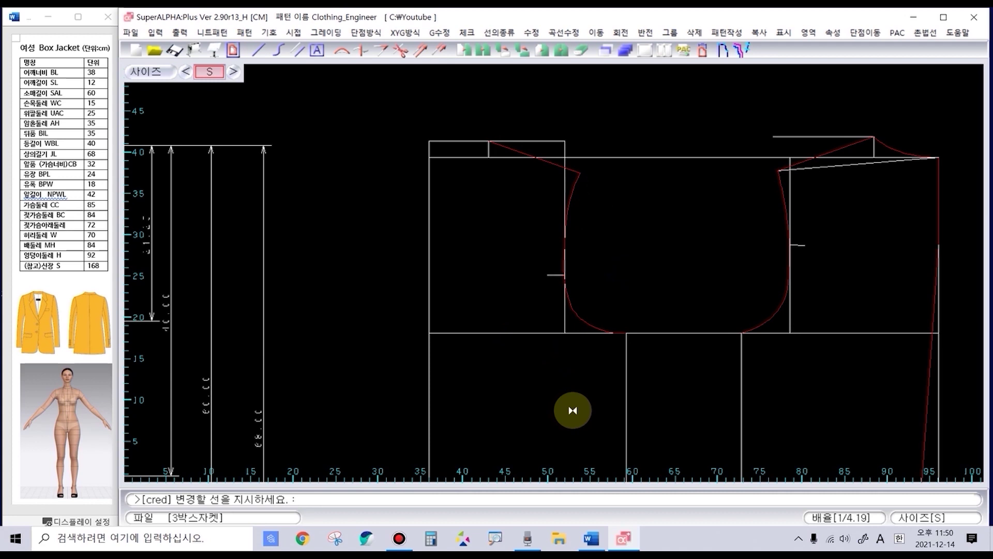
scroll(573, 411, "down", 2)
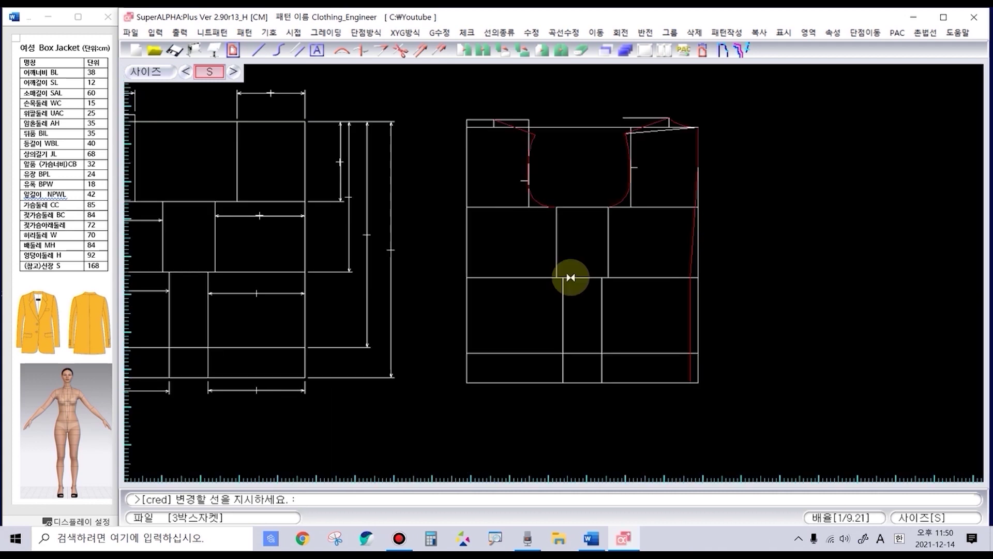
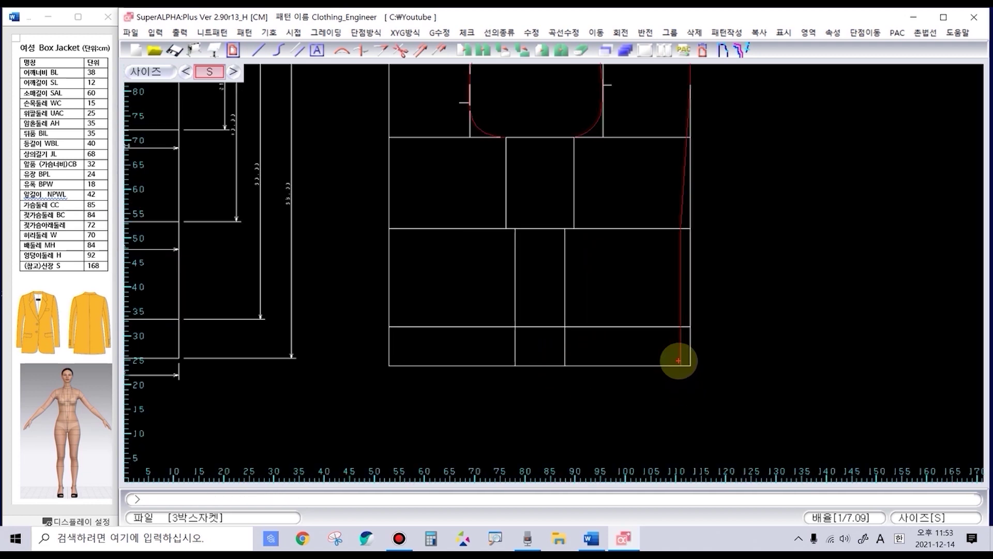
left_click(684, 372)
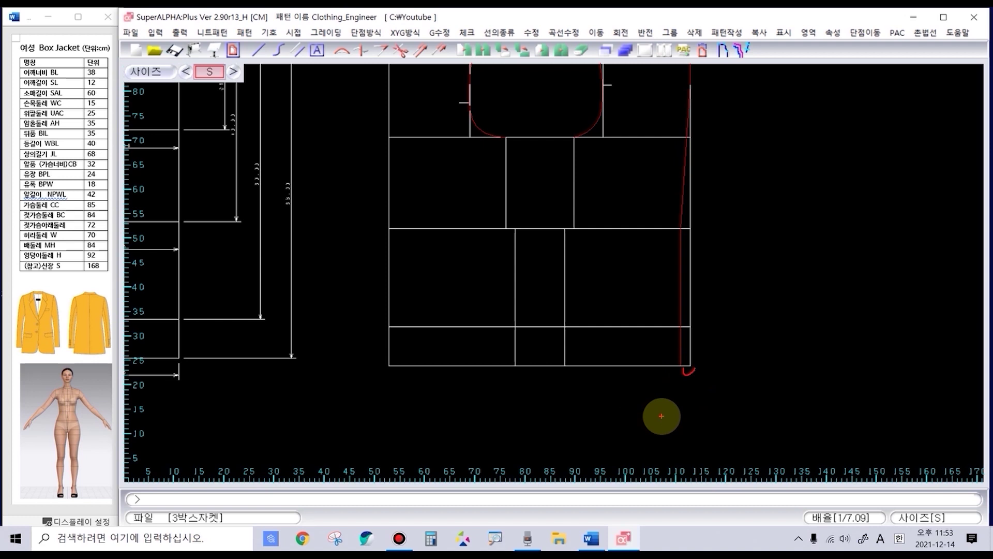
left_click_drag(554, 368, 563, 363)
left_click_drag(672, 385, 573, 394)
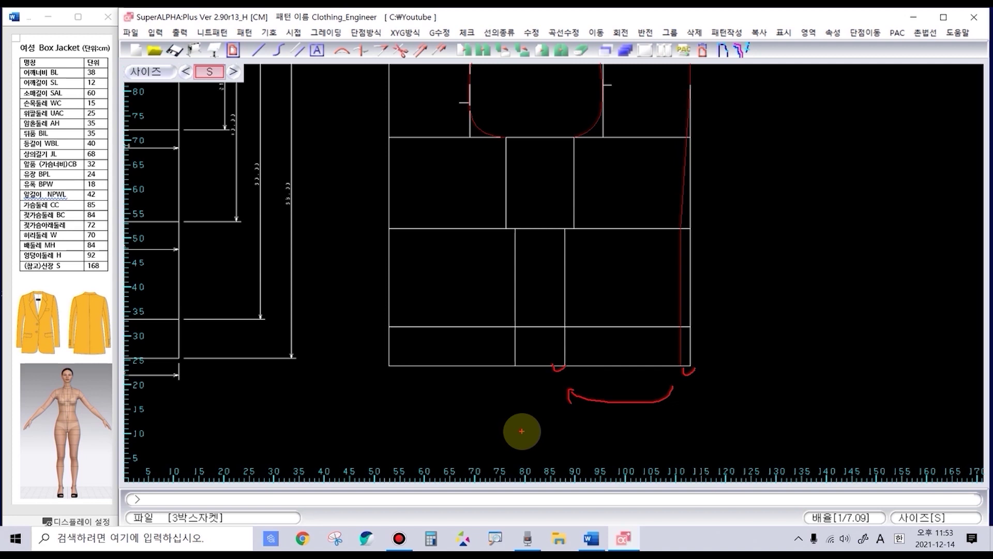
key("Escape")
Step: Draw the back side seam from the armhole end to the waistline, and from the waist to a hem point 2 cm toward the front
key("i")
left_click(573, 150)
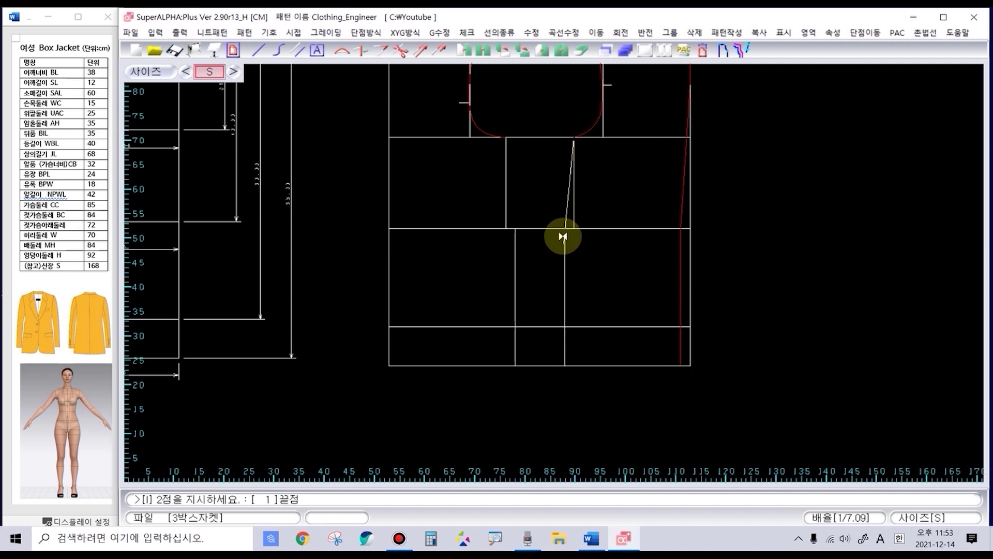
key("2")
scroll(566, 232, "up", 2)
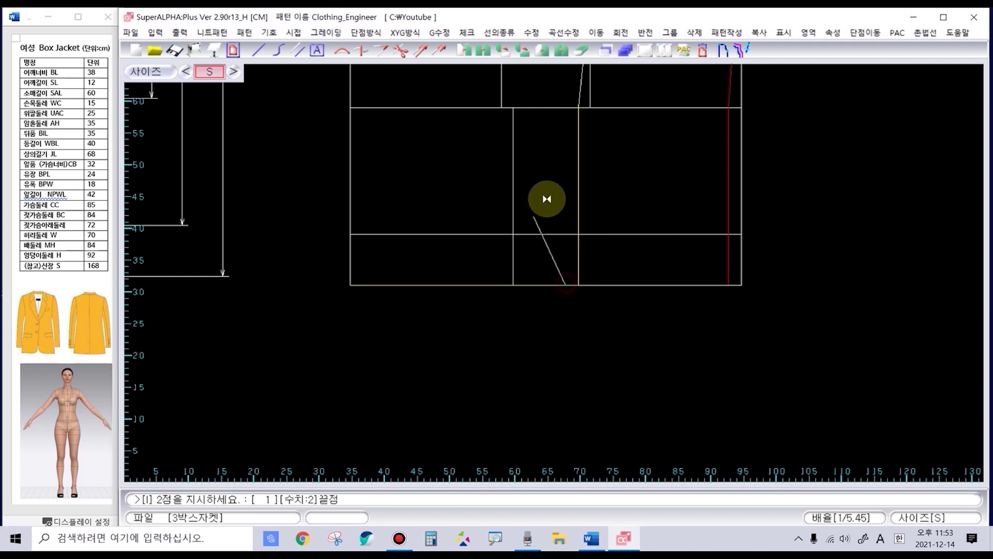
left_click(576, 97)
scroll(555, 278, "down", 2)
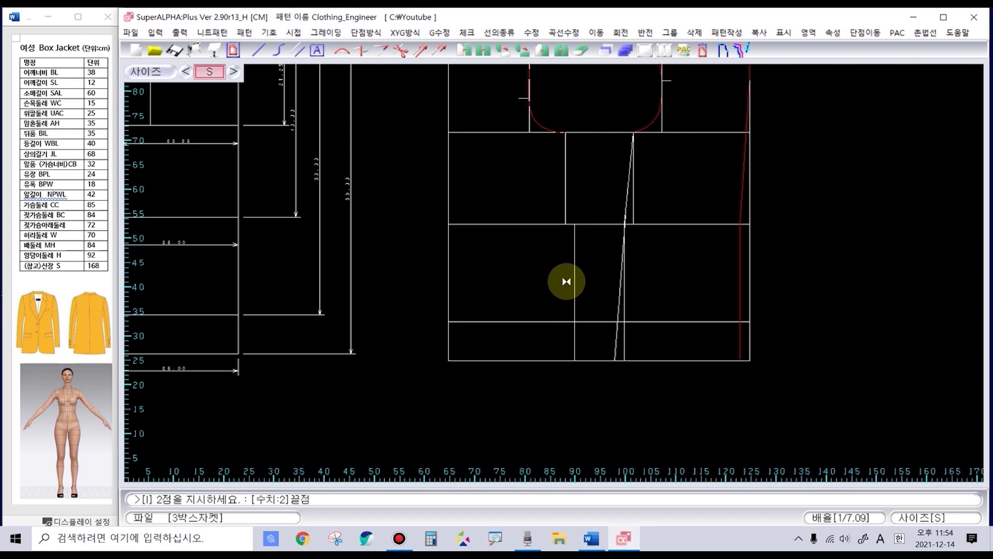
Step: Draw the lower front side seam from the front side line's end on the waistline to the front side guide's end on the hem
left_click(568, 214)
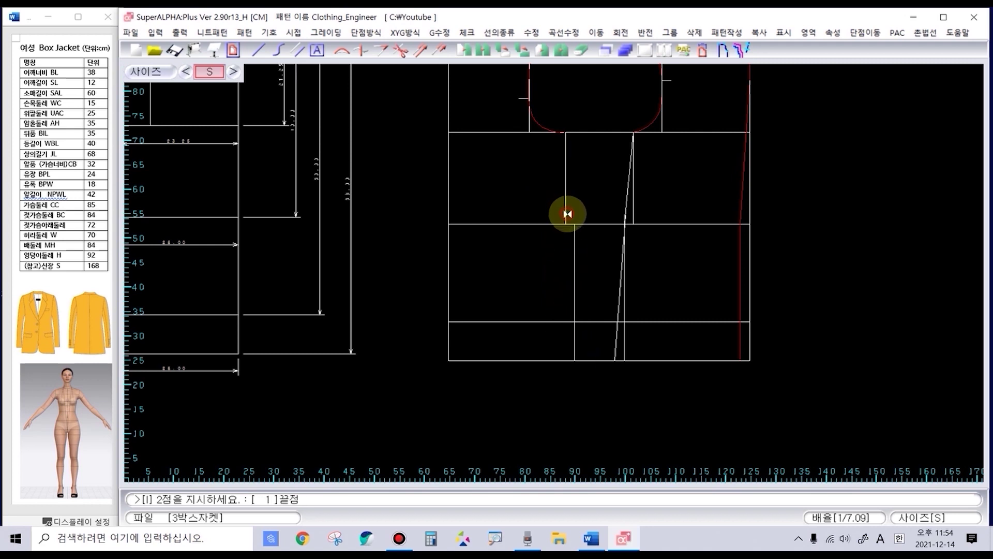
left_click(573, 357)
Step: Add a point to the back side seam below the waist and move it toward the front to bend the seam into a smooth curve
type("pa")
key("Return")
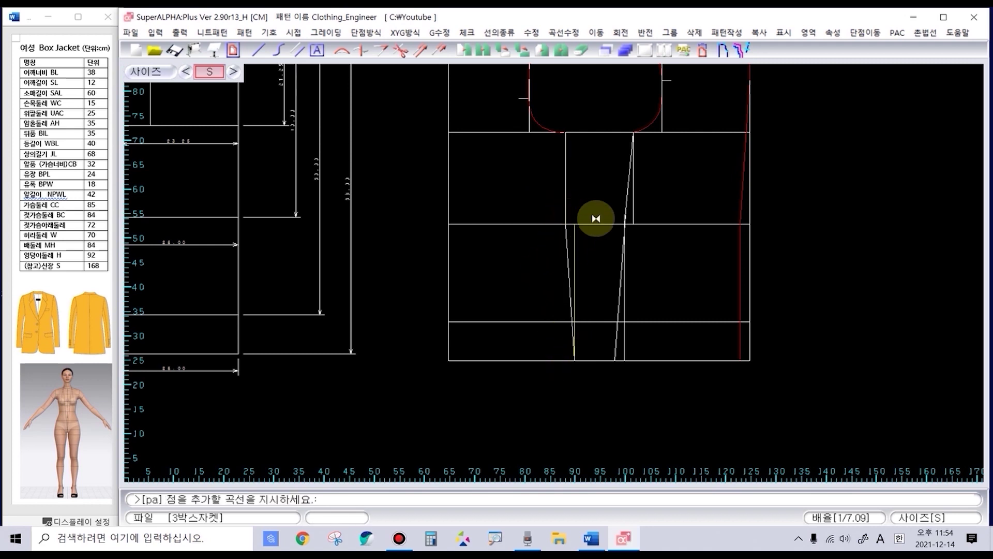
scroll(596, 218, "up", 2)
scroll(574, 402, "down", 1)
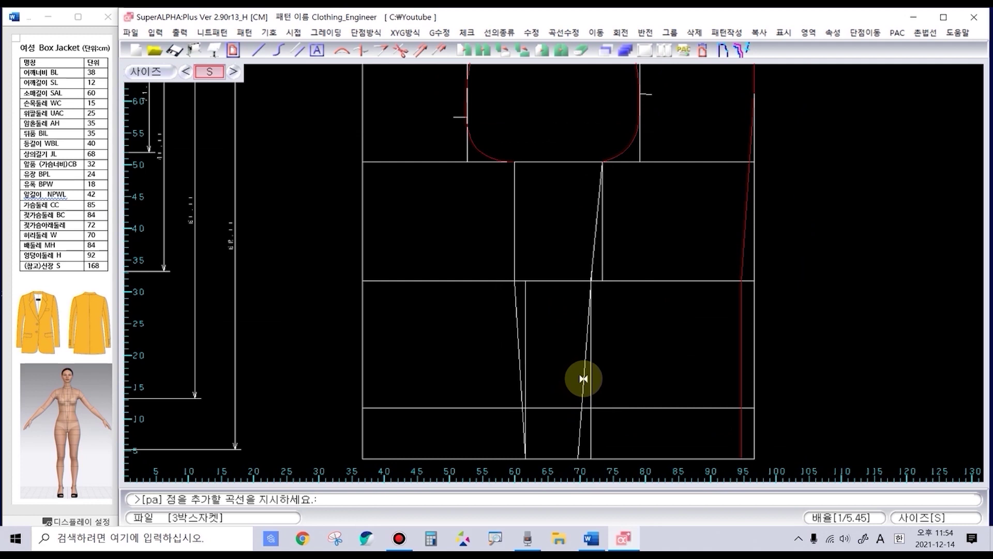
left_click(584, 379)
left_click(585, 359)
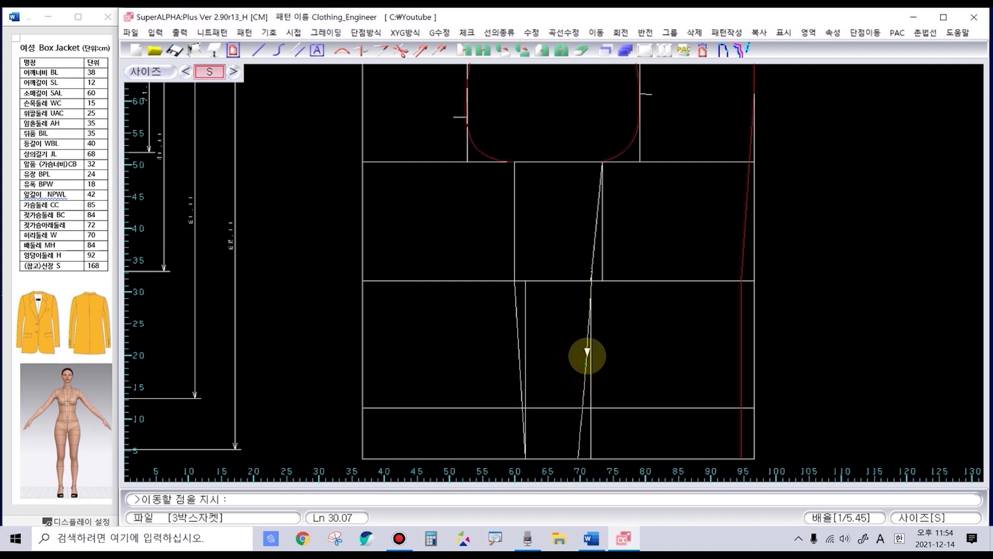
left_click(581, 360)
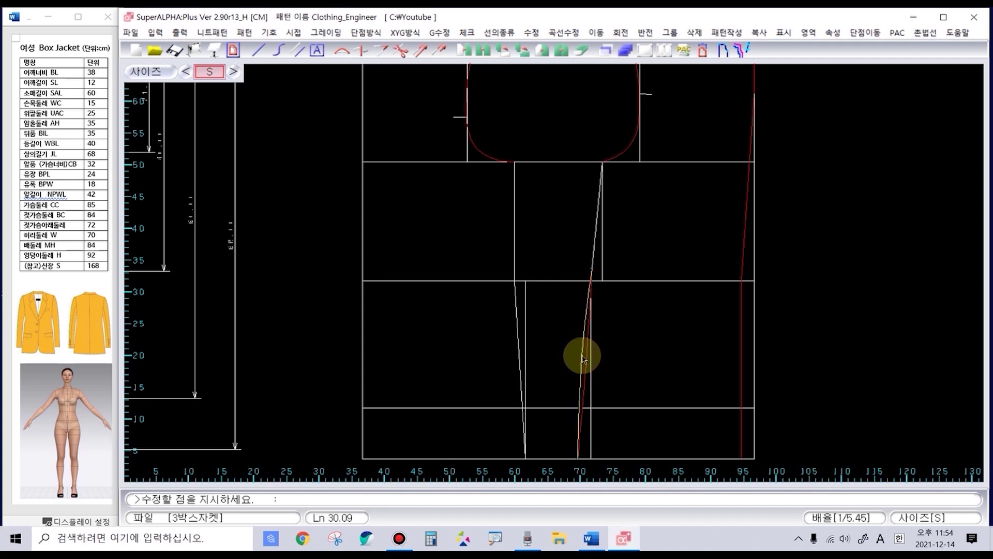
left_click(582, 360)
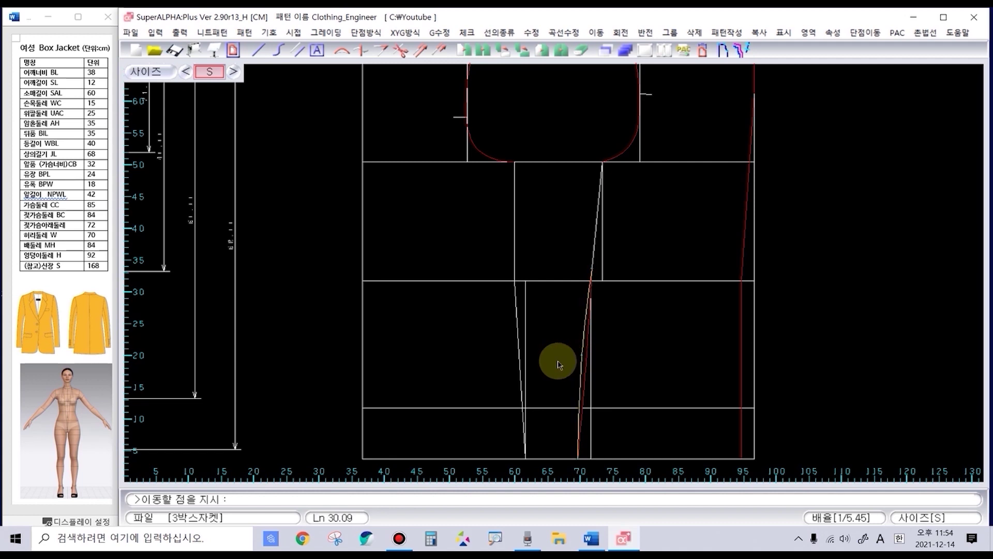
Step: Bend the front side seam between waistline and hem into a smooth outward curve
left_click(517, 329)
left_click(517, 332)
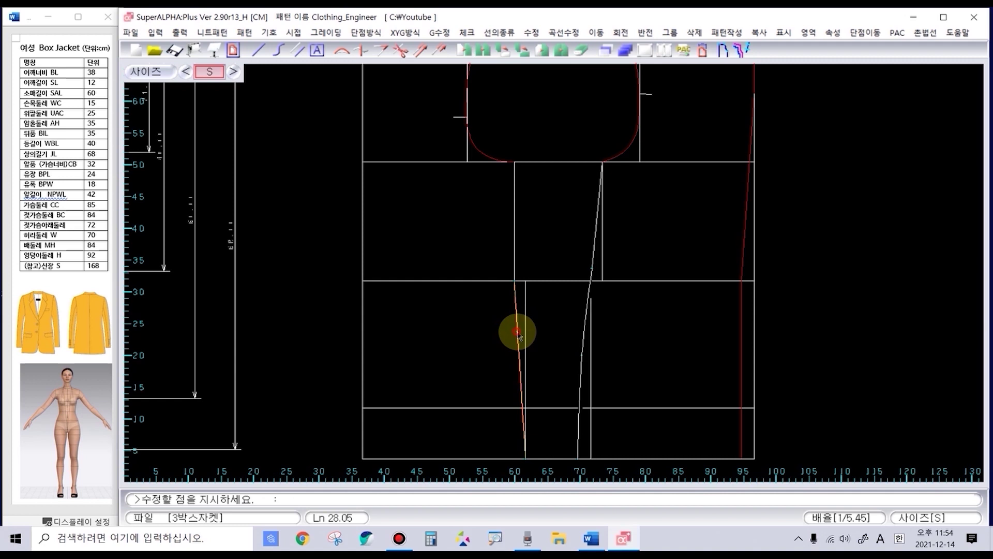
right_click(522, 339)
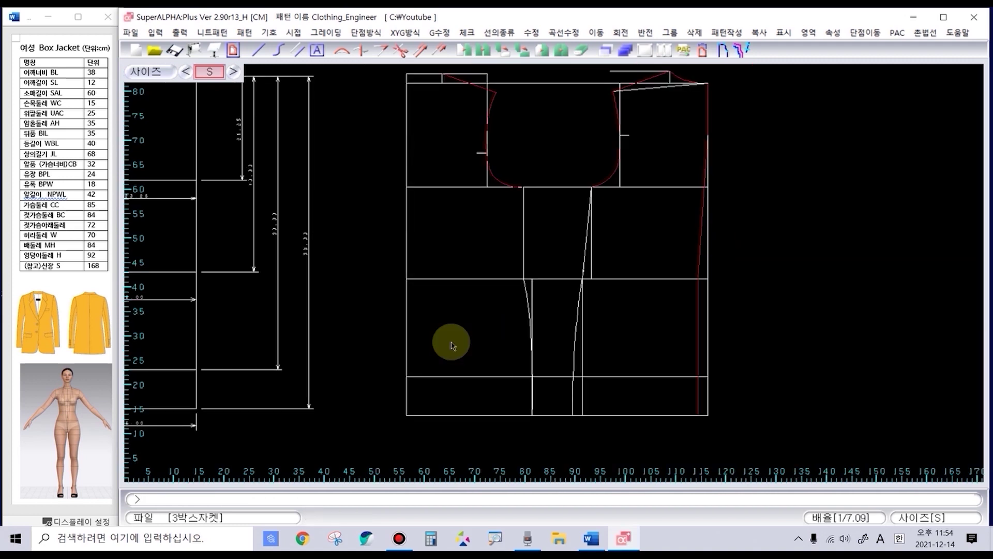
Step: Change the front and back side seam lines above and below the waist to red
key("Return")
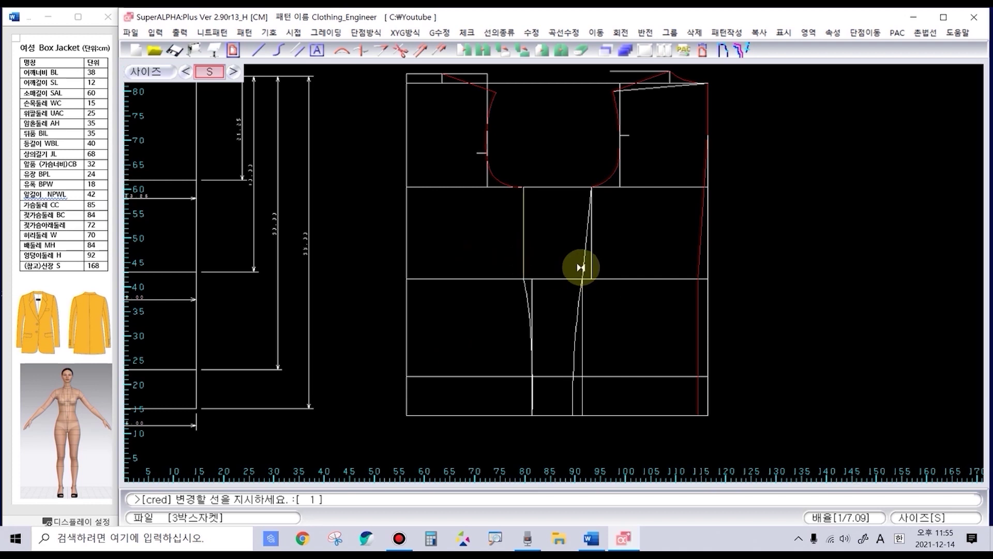
left_click(572, 350)
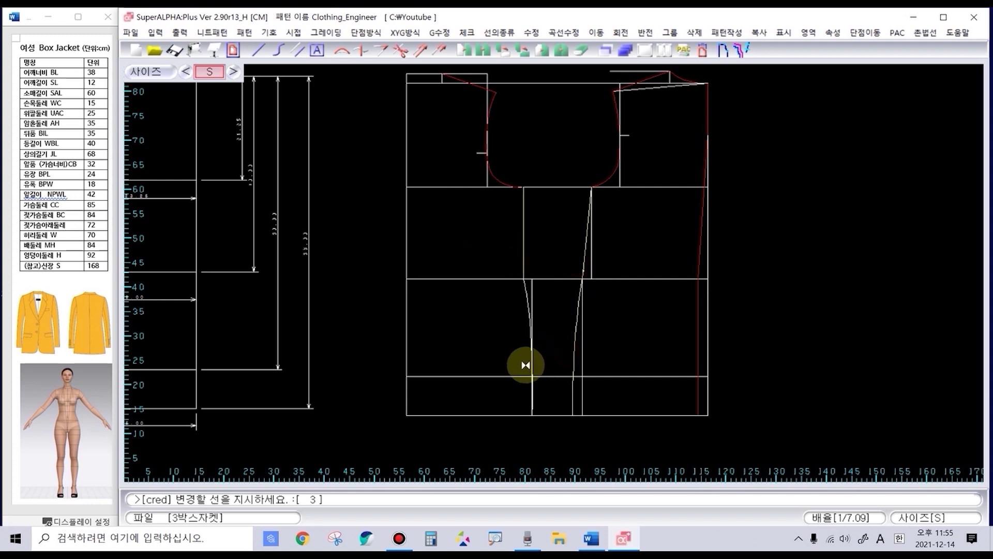
left_click(521, 289)
right_click(473, 321)
right_click(559, 439)
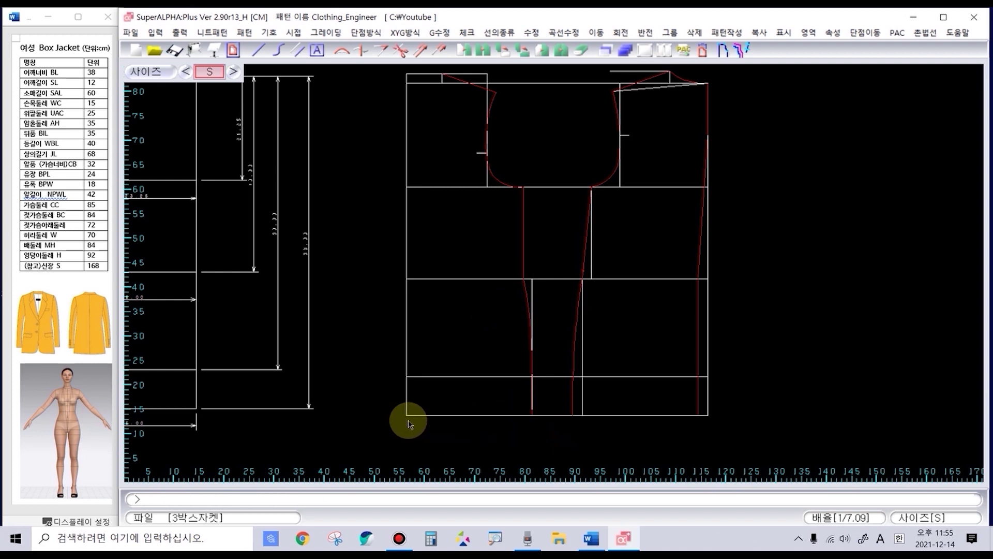
Step: Draw a curved back hem from 1 cm up the back side seam to the center back seam's lower end, and change it to red
scroll(406, 419, "up", 3)
key("i")
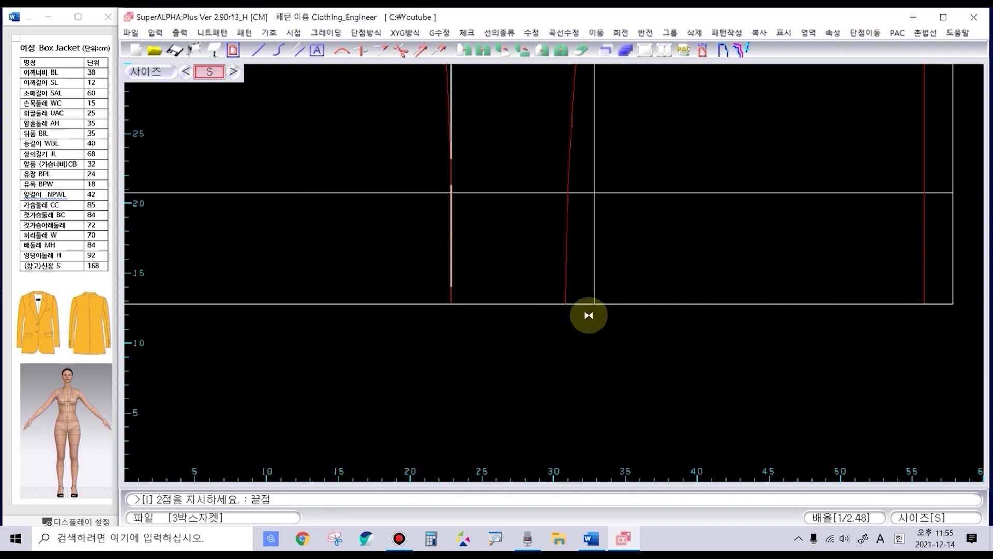
left_click(567, 291)
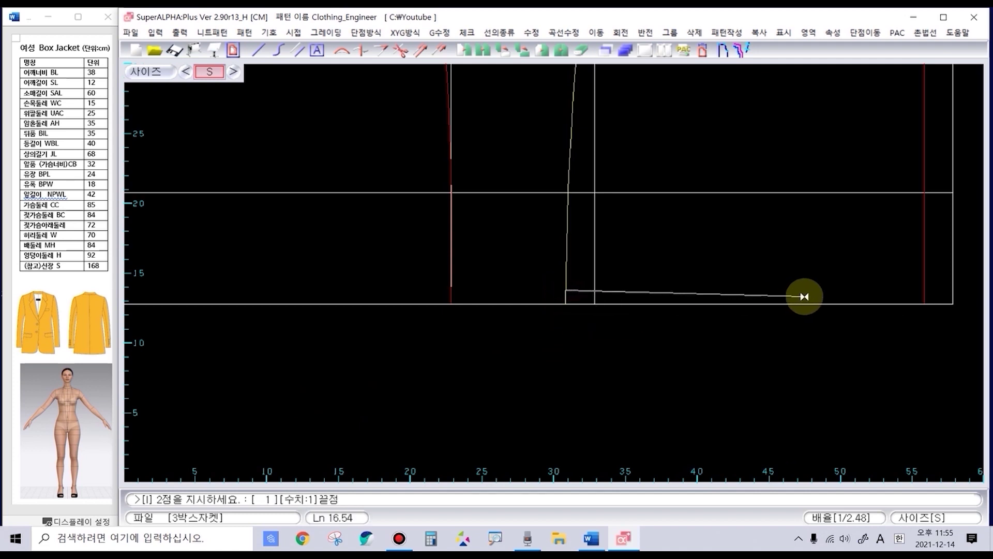
left_click(923, 292)
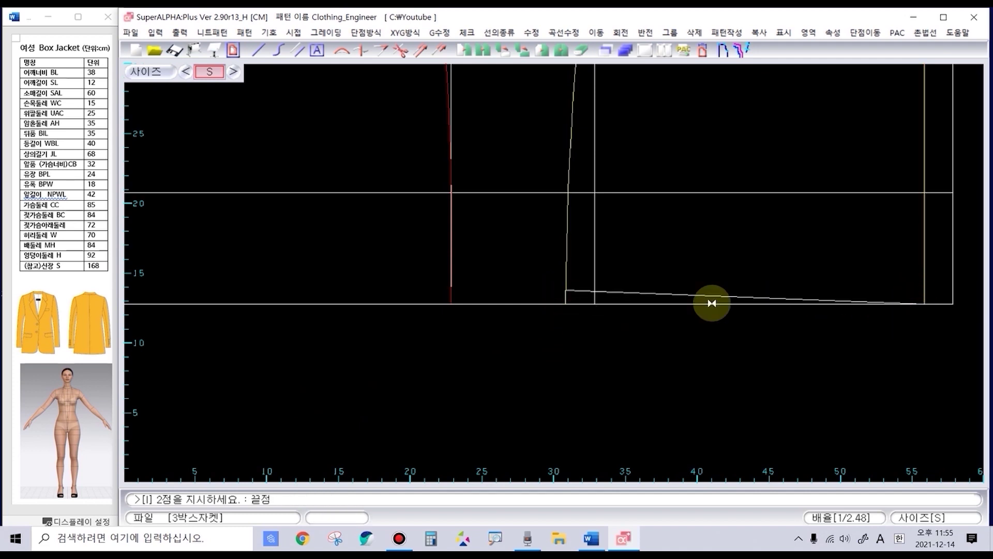
right_click(708, 306)
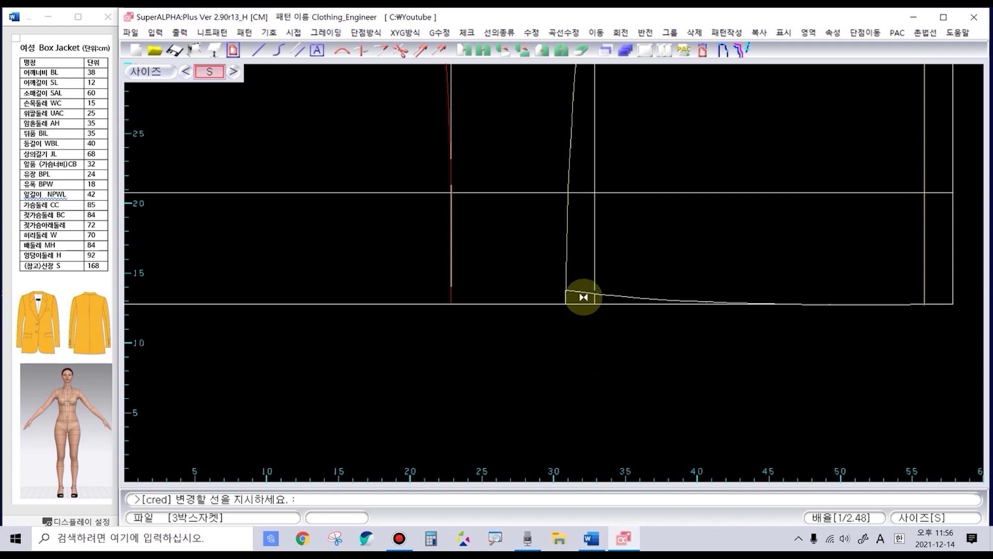
scroll(577, 316, "down", 1)
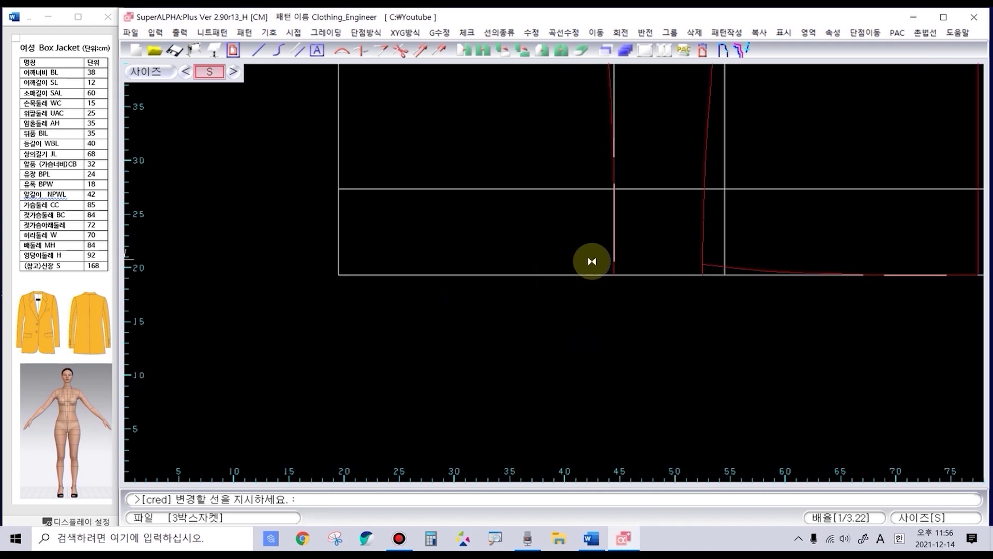
Step: Mark a point about 1 cm above the hem on the front side seam, and extend the center front line about 2 cm below the hem
left_click_drag(615, 267, 568, 277)
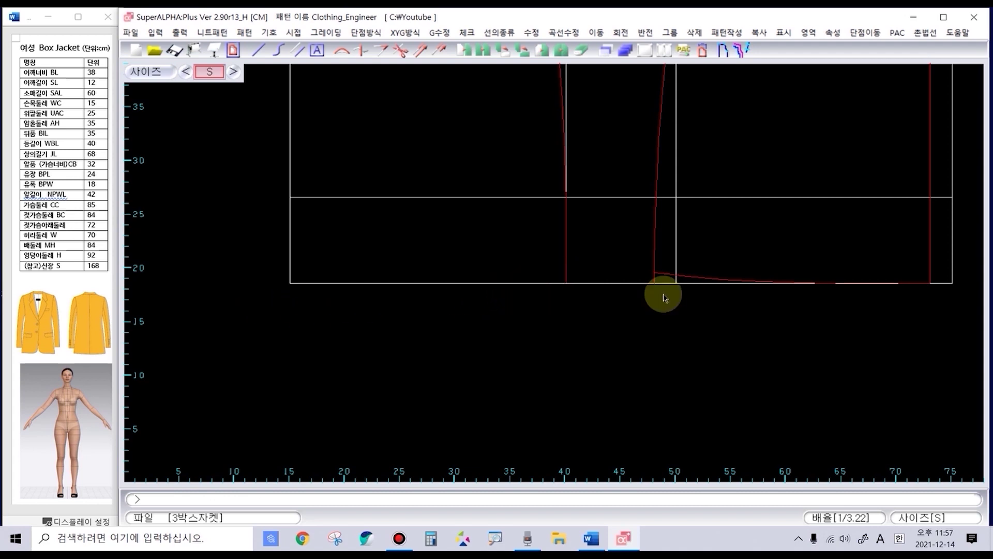
left_click(563, 273)
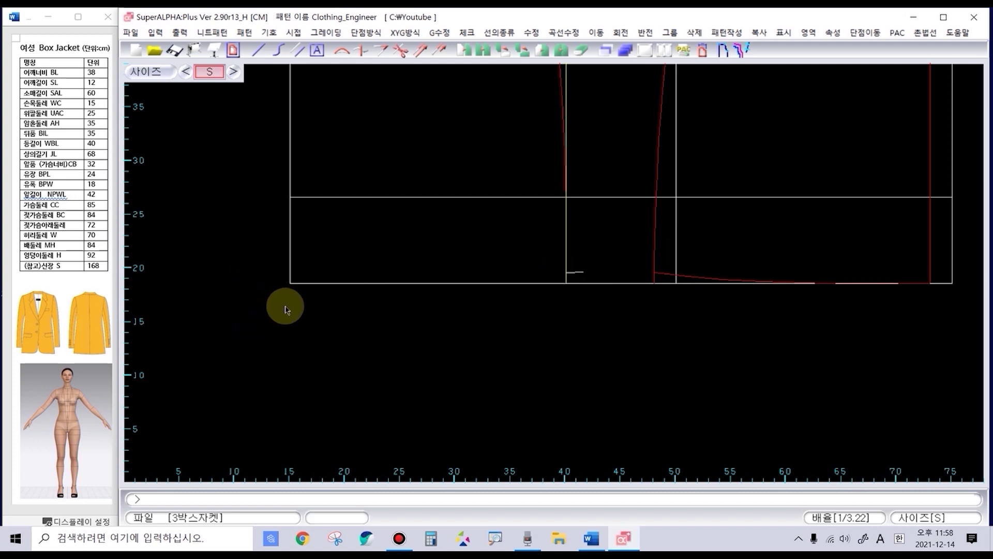
left_click(291, 265)
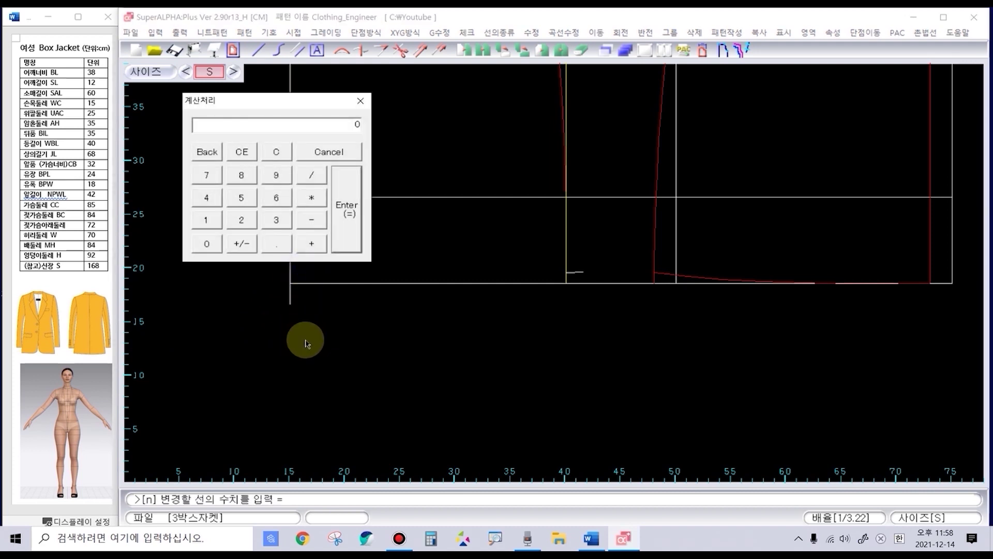
left_click(361, 101)
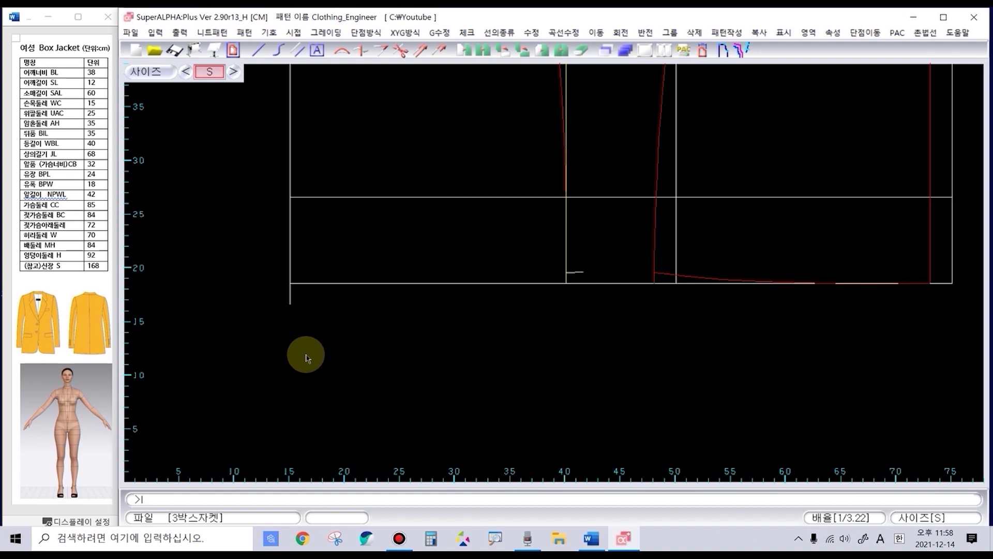
Step: Draw the front hem line from the marker on the front side seam to the lower end of the extended center front line
key("l")
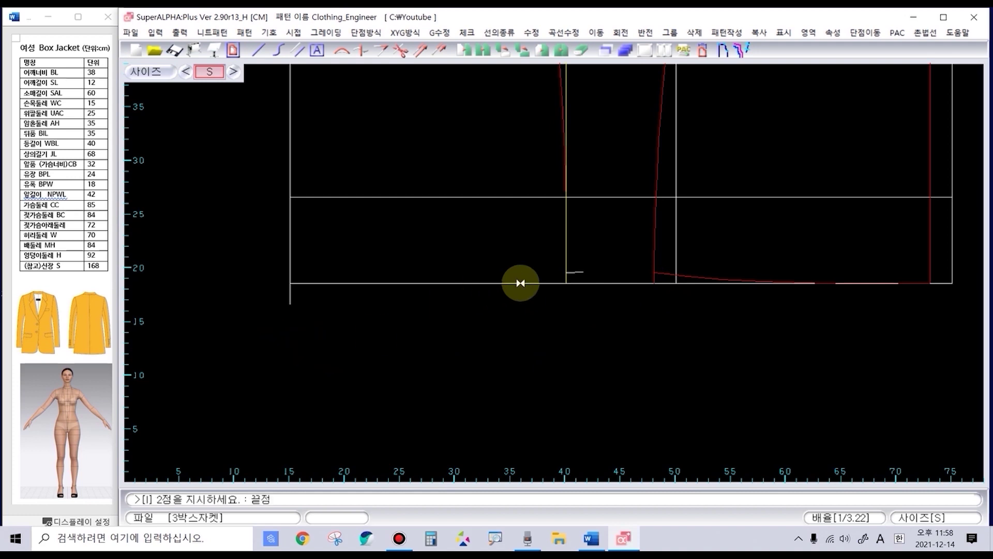
left_click(566, 272)
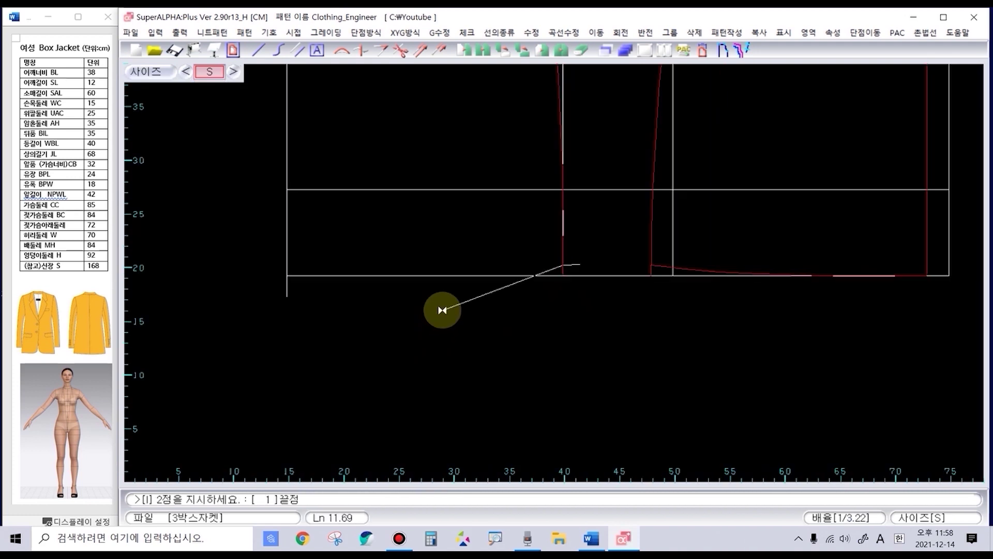
left_click(288, 297)
right_click(382, 316)
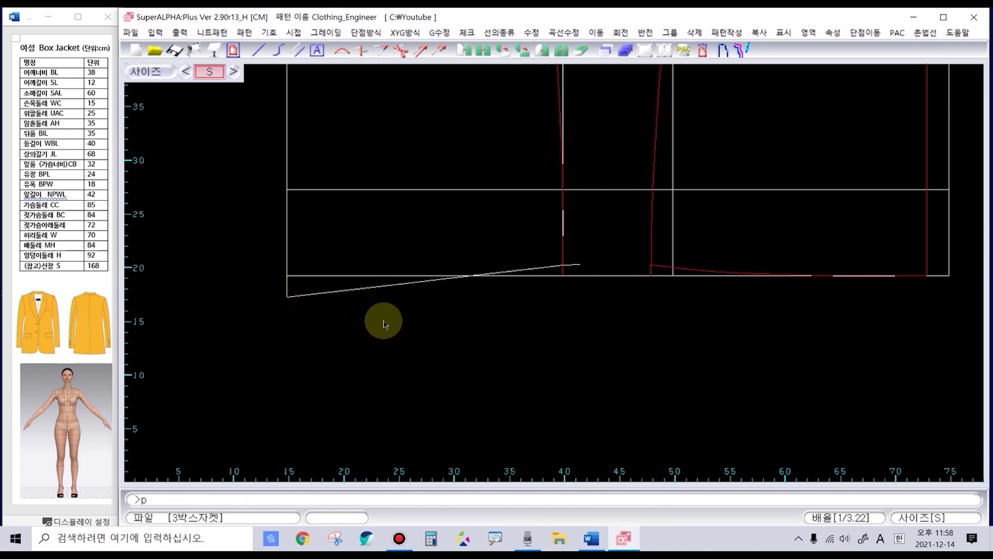
Step: Add points to the front hem line and move them downward to shape it into a smooth curve
key("Return")
left_click(428, 280)
left_click(429, 279)
left_click(431, 278)
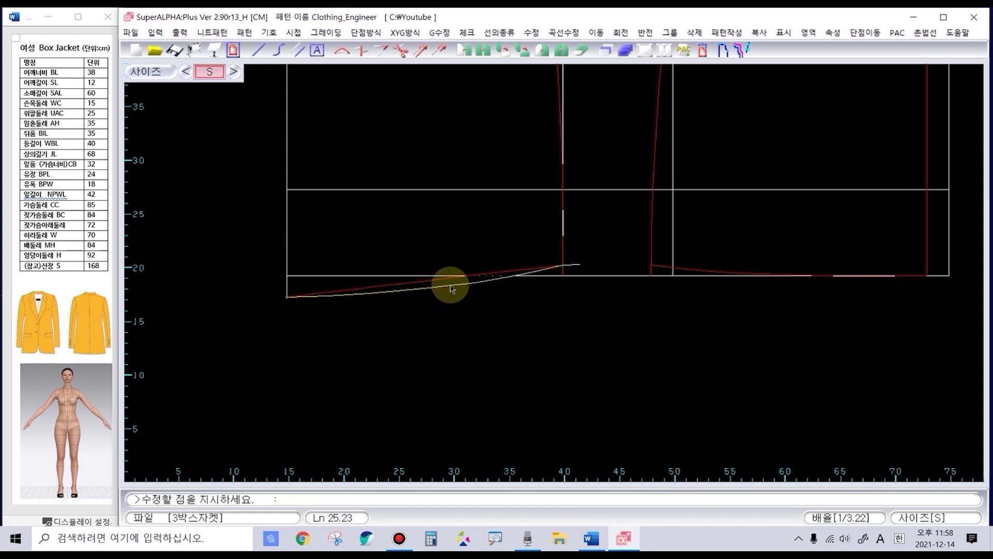
left_click(415, 297)
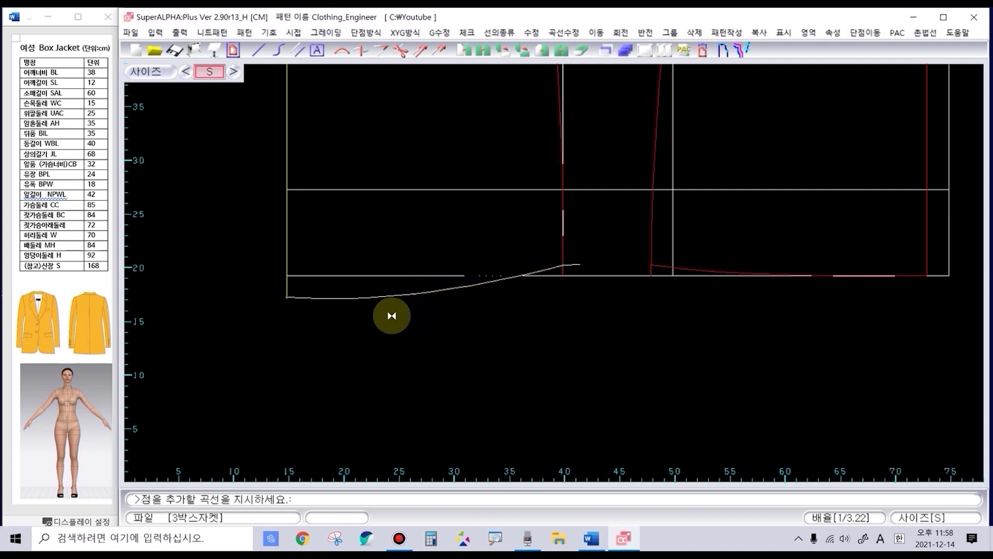
Step: Change the curved front hem line to red
left_click_drag(390, 313, 544, 295)
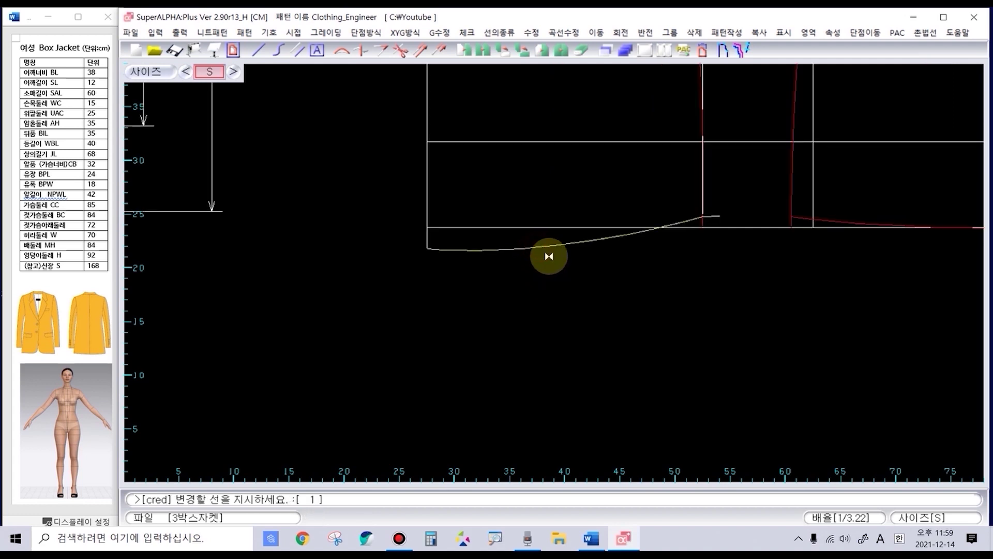
scroll(540, 287, "down", 2)
scroll(553, 273, "down", 1)
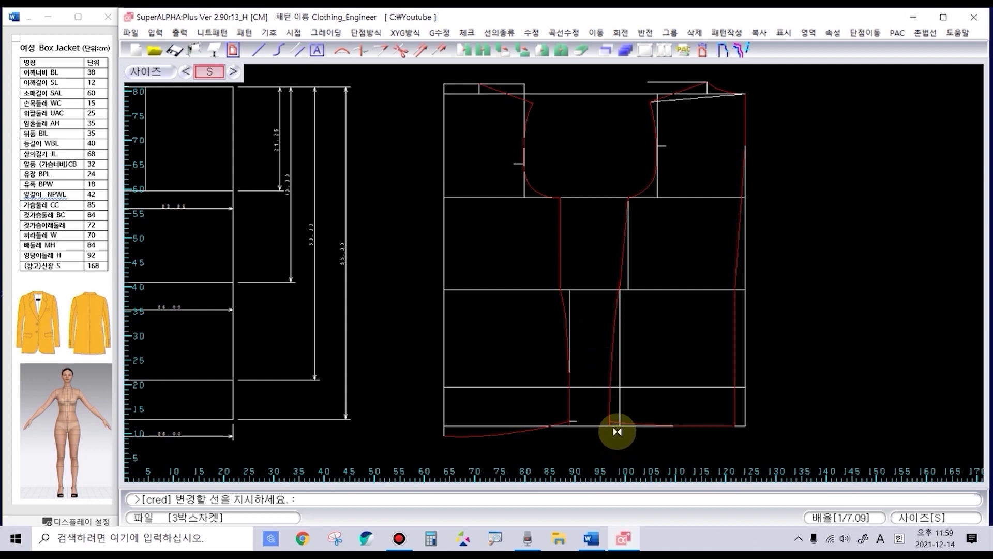
Step: Trim the lower ends of both side seams at the new hem curves, and delete the short marker line beside the front side seam
scroll(552, 273, "up", 3)
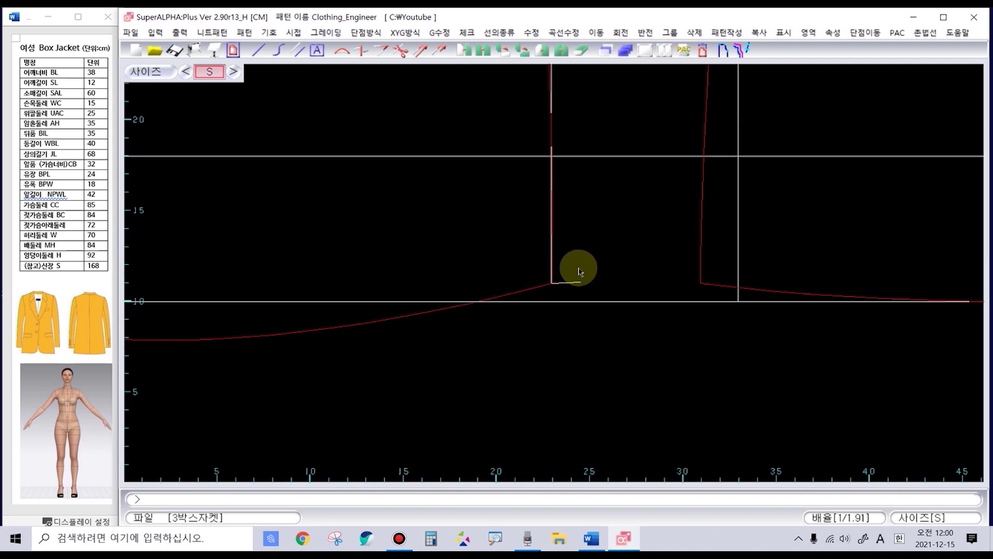
key("Return")
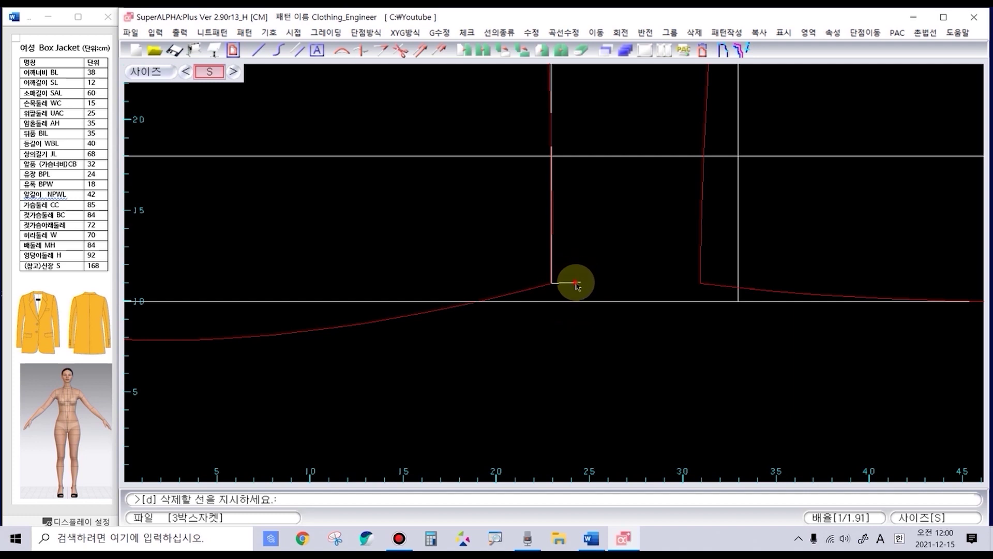
left_click(574, 283)
key("Home")
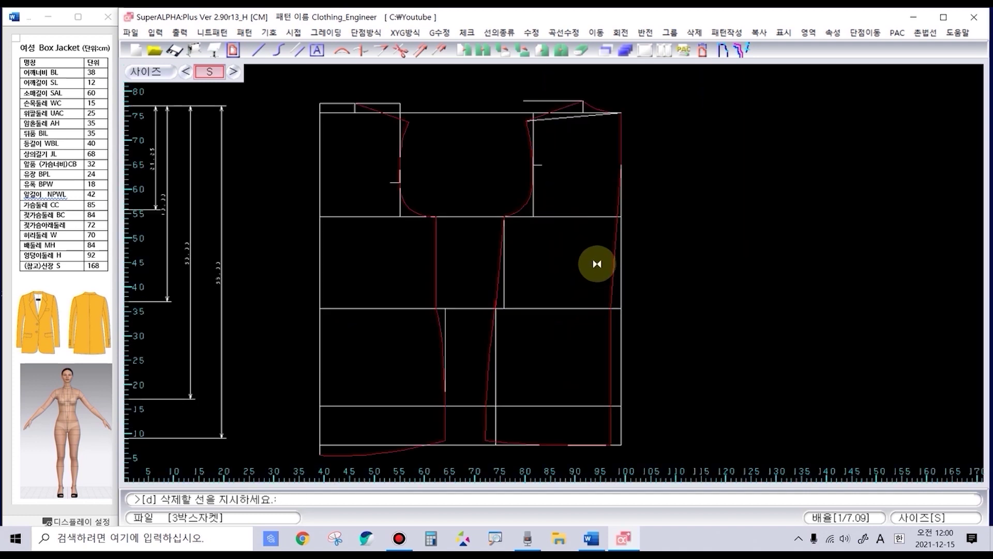
Step: Dimension the horizontal gap between the center back seam and the frame's back edge at the waistline and at the hem
scroll(596, 263, "up", 1)
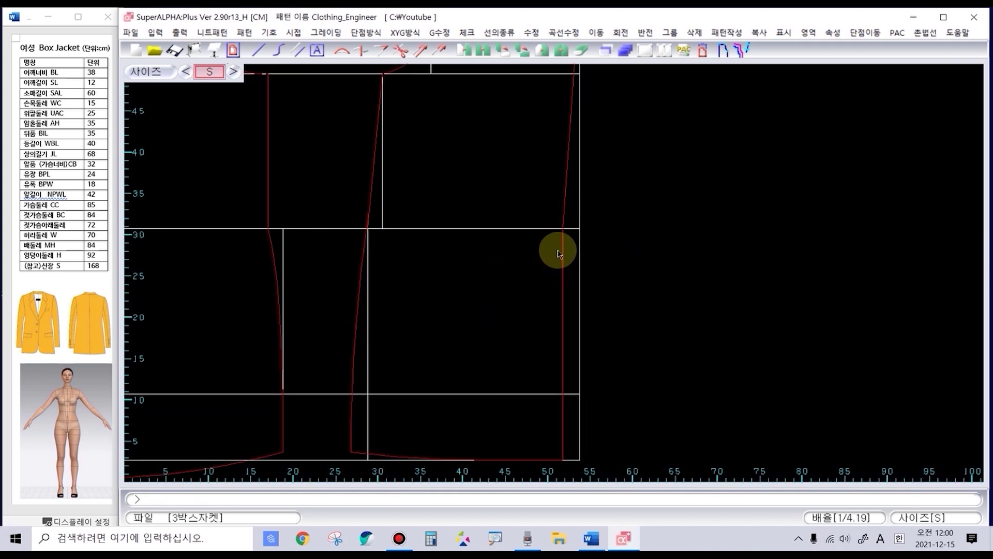
scroll(558, 253, "up", 1)
scroll(553, 277, "up", 1)
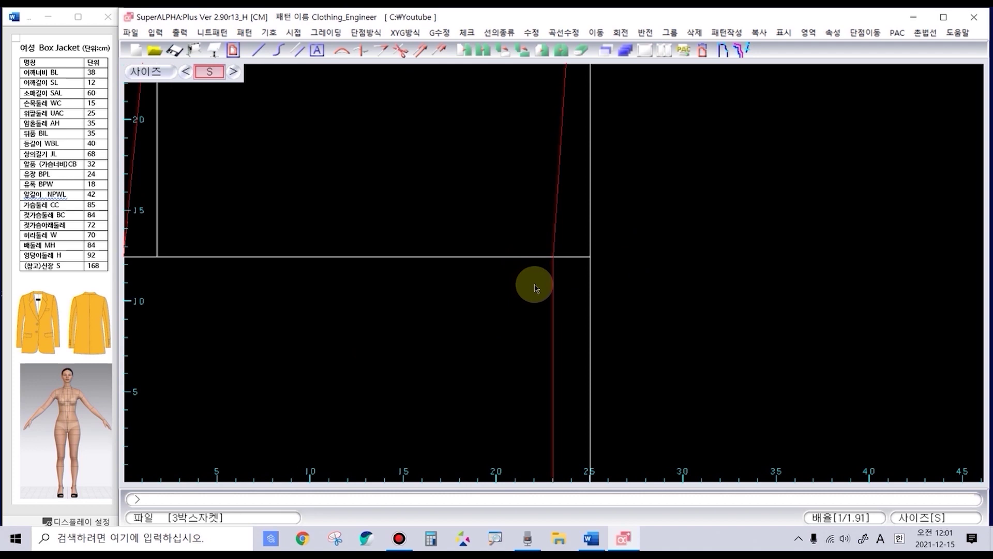
left_click(553, 290)
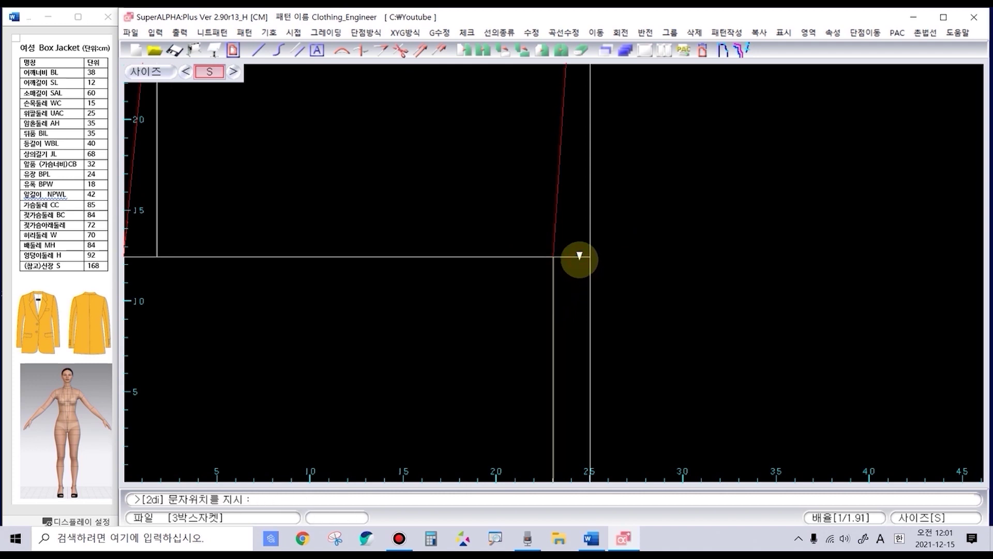
left_click(572, 282)
scroll(564, 342, "down", 2)
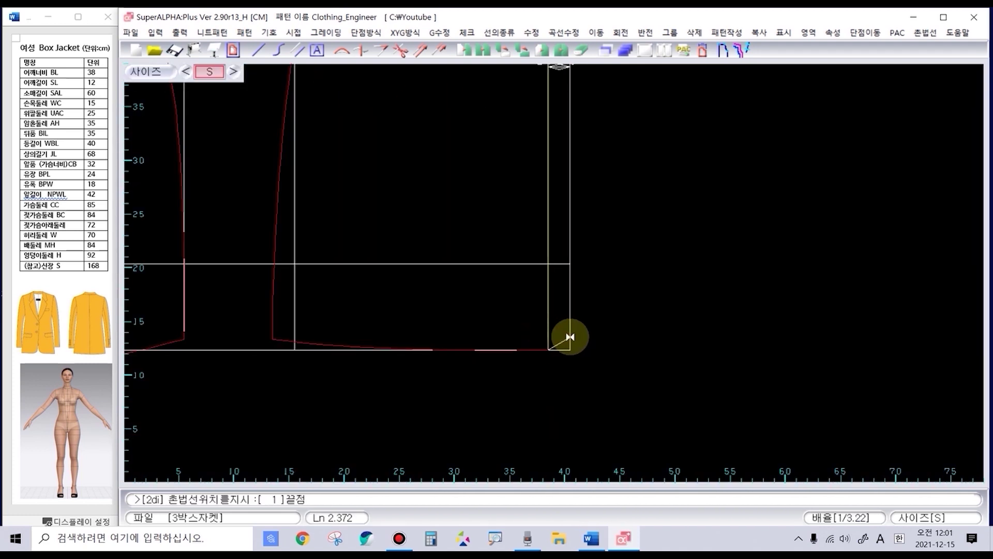
left_click(559, 365)
scroll(554, 388, "down", 2)
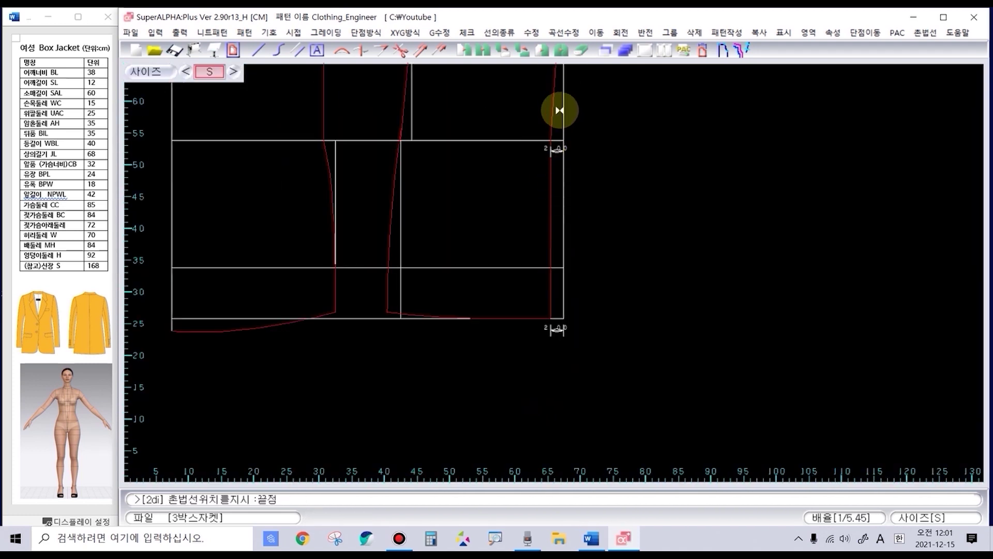
Step: Label the back neck width with a leader reading "B/12+0.5", and dimension the vertical rise from the frame's top line to the neck point
right_click(549, 357)
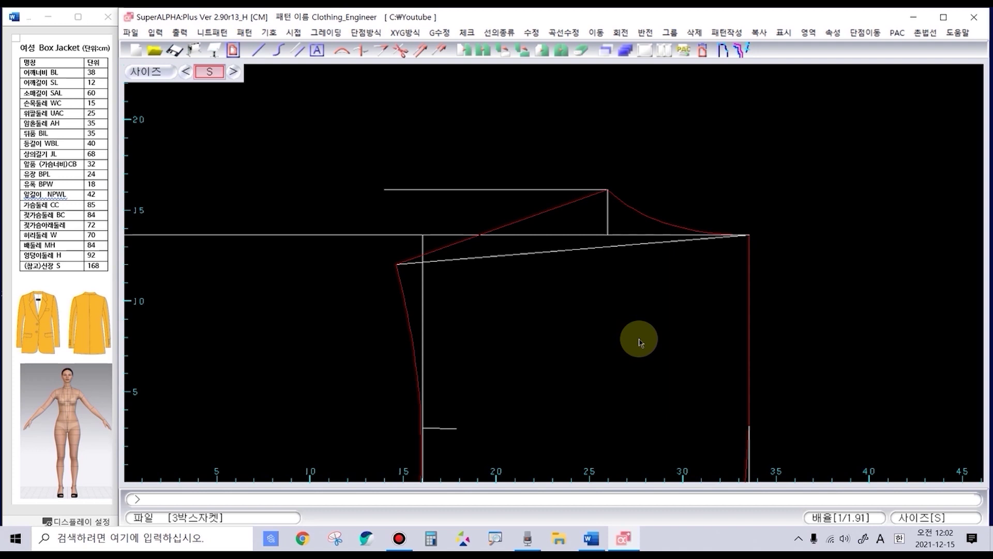
left_click(627, 225)
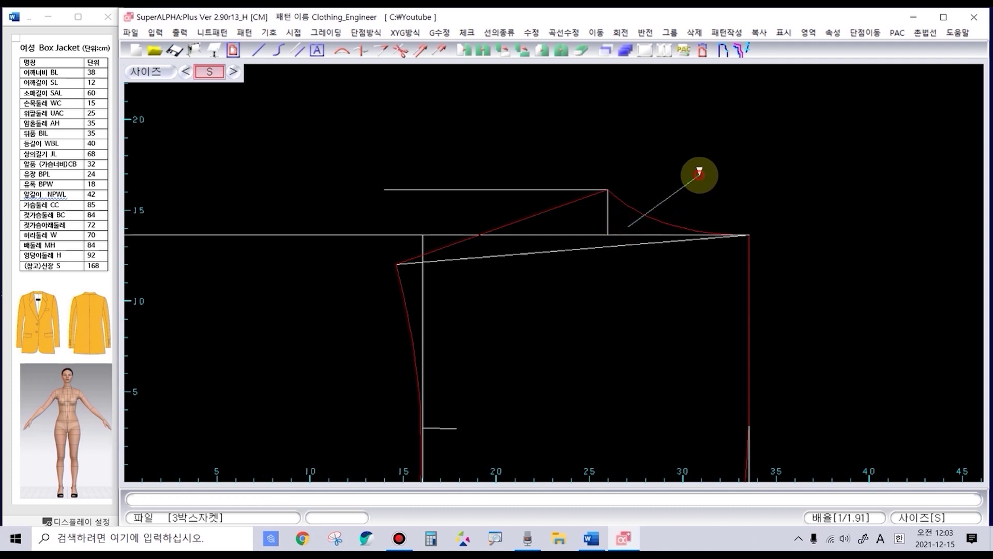
left_click(698, 175)
left_click(785, 174)
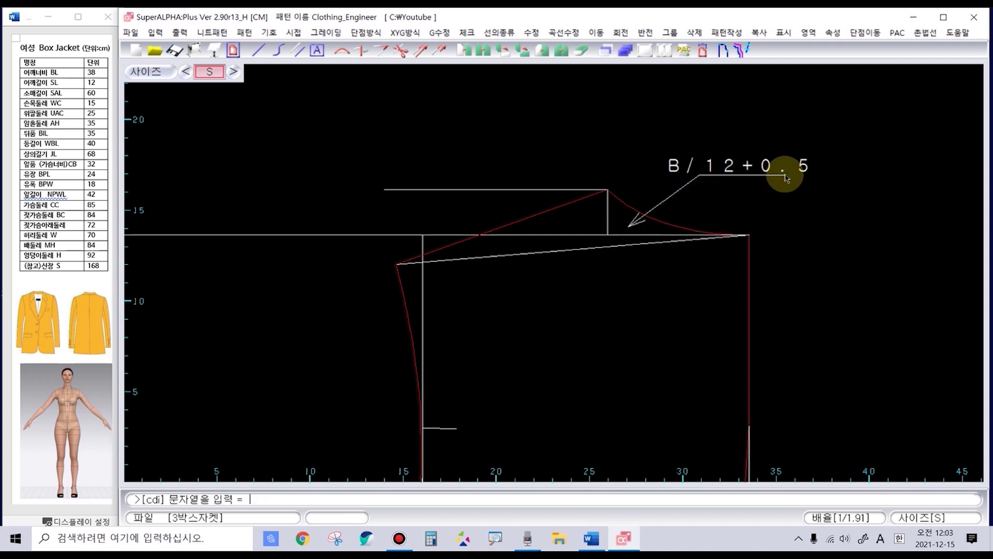
left_click(587, 193)
left_click(580, 234)
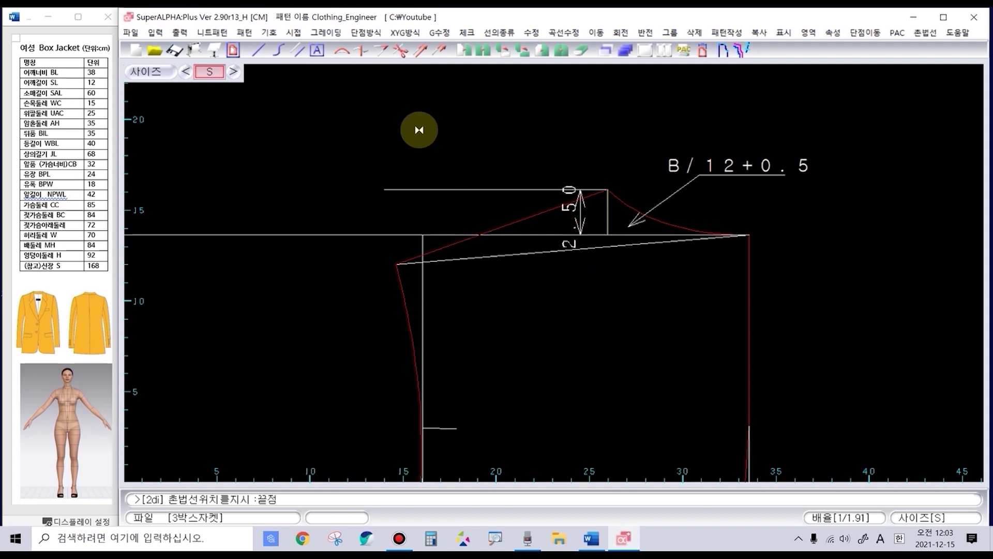
Step: Add a leader reading "20도" that points down to the back shoulder line
left_click(500, 207)
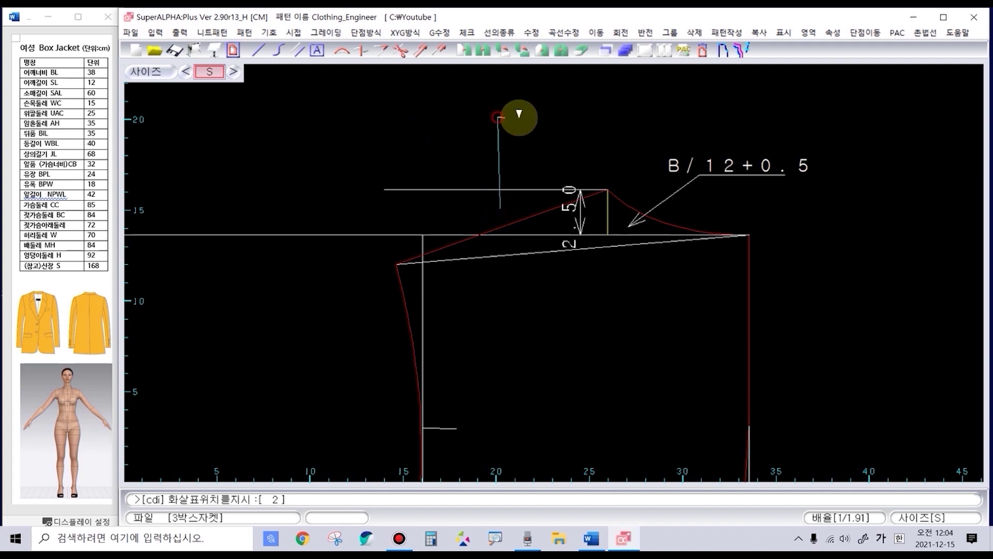
left_click(519, 114)
left_click(587, 107)
Step: Add a leader reading "뒷목너비-0.5cm" pointing to the front neck width on the draft's upper line
scroll(498, 274, "down", 2)
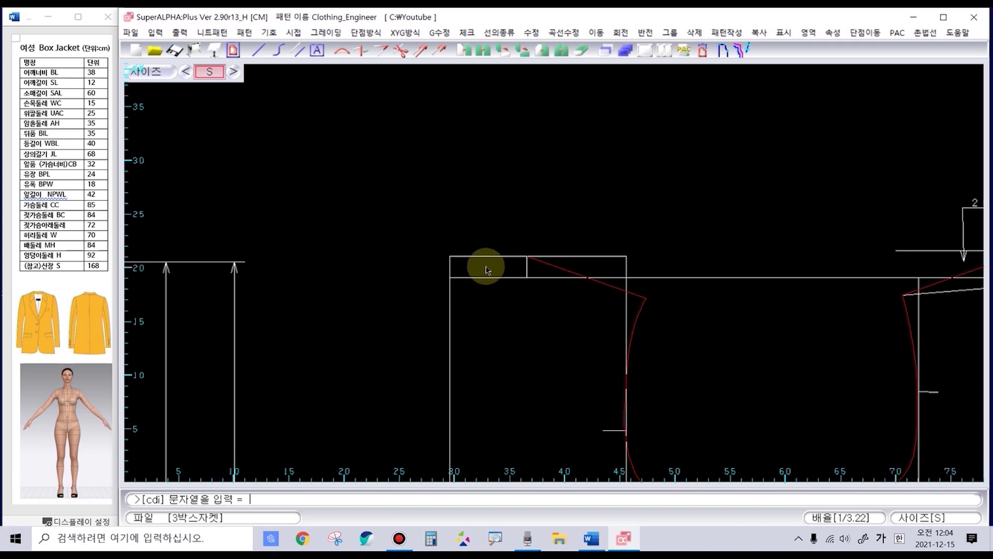
key("Return")
left_click(488, 250)
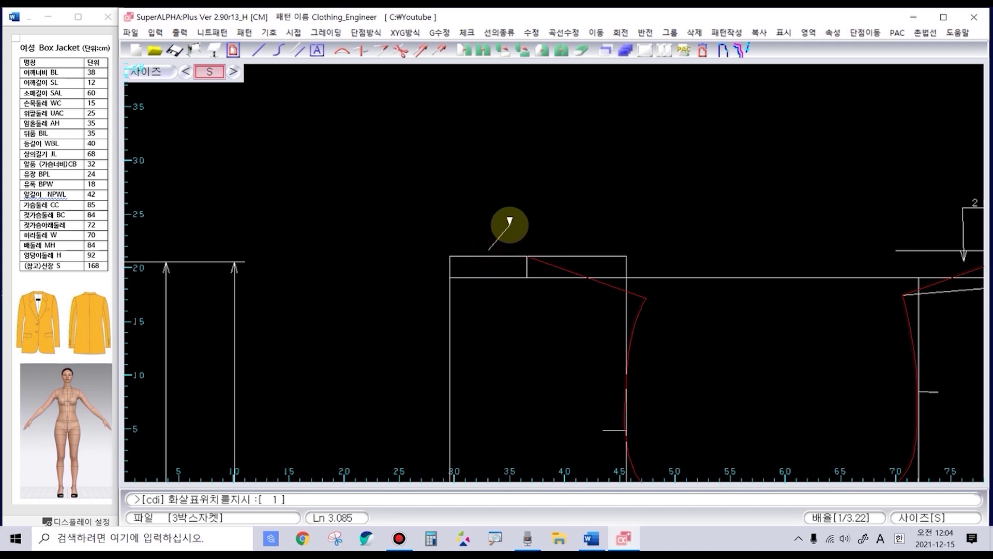
left_click(510, 223)
left_click(537, 224)
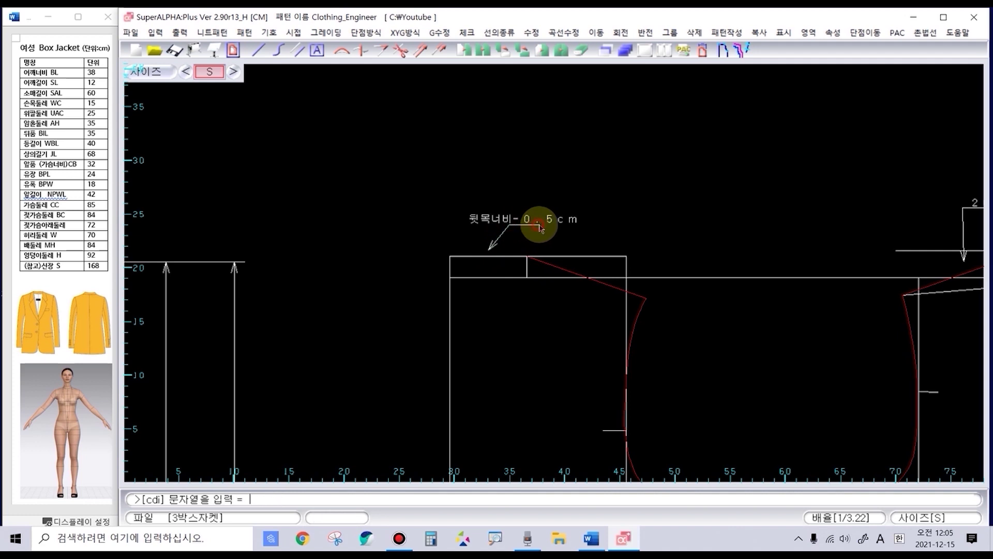
Step: Add a leader reading "20도" that points to the middle of the front shoulder line
scroll(539, 238, "up", 2)
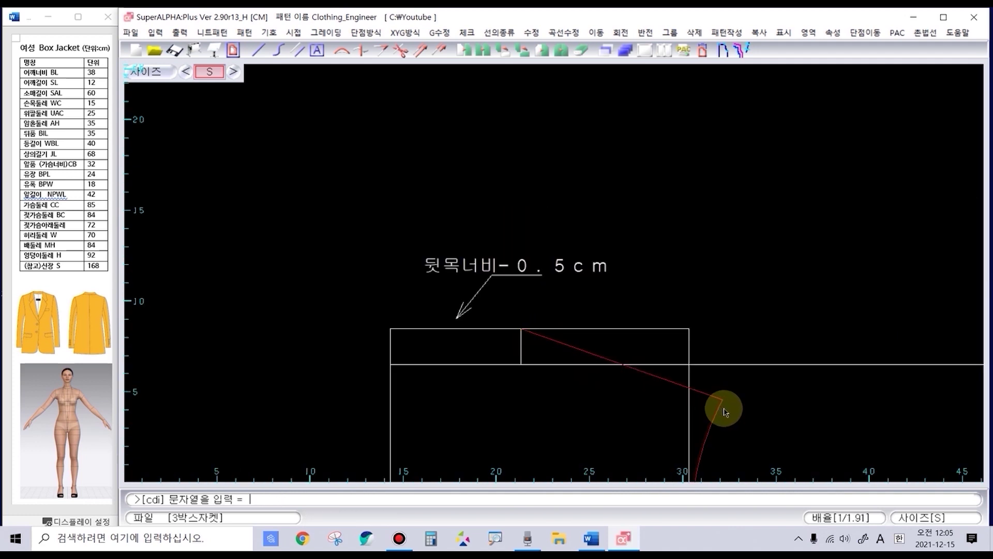
type("20도")
key("Return")
left_click(599, 354)
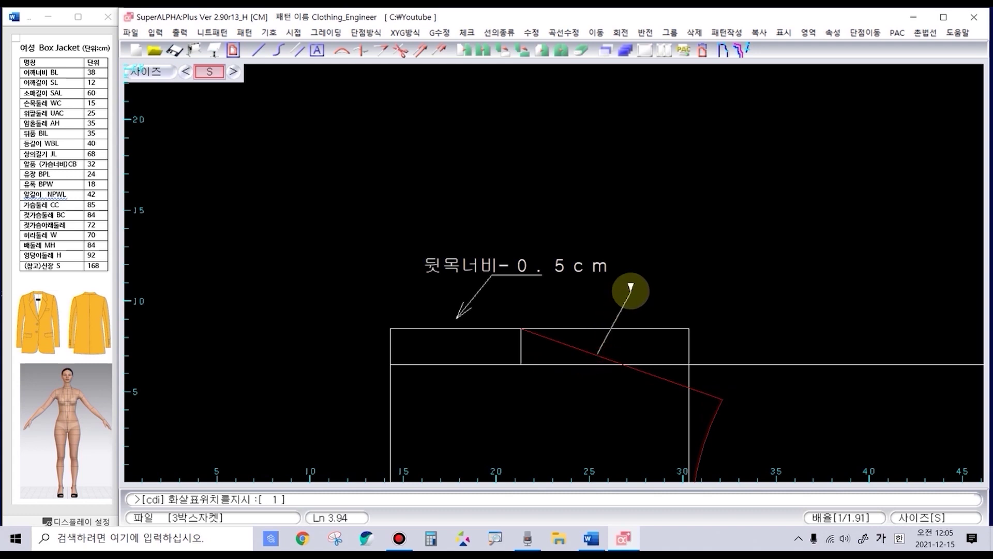
left_click(631, 290)
left_click(720, 285)
Step: Add a leader reading "뒤어깨길이-0.5cm" pointing to the front shoulder line near the shoulder tip
scroll(517, 275, "down", 2)
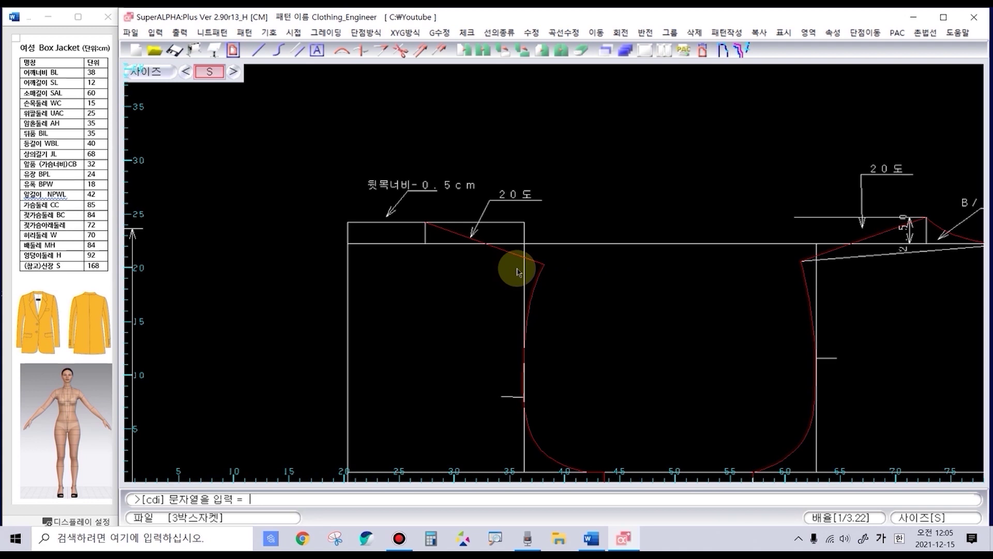
key("Return")
left_click(513, 252)
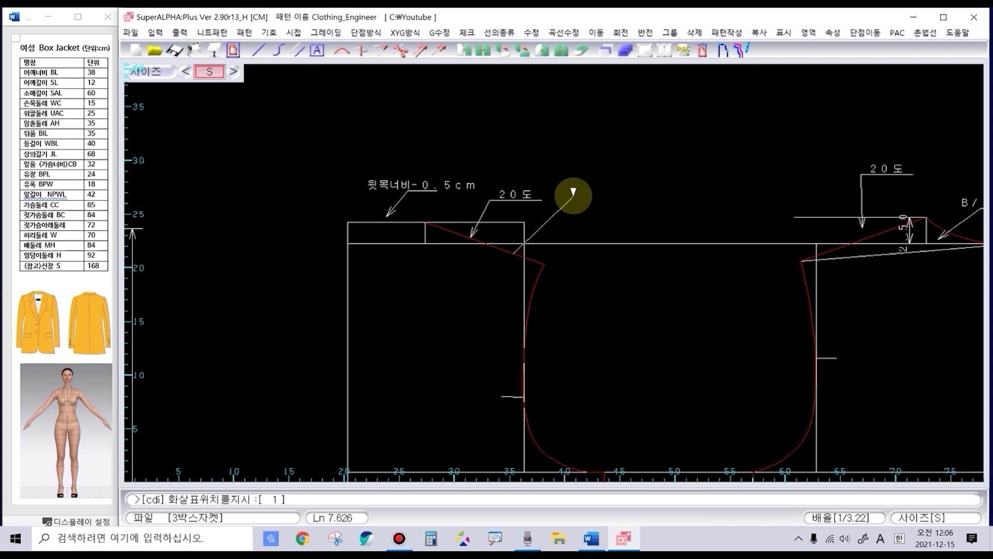
left_click(572, 198)
left_click(666, 195)
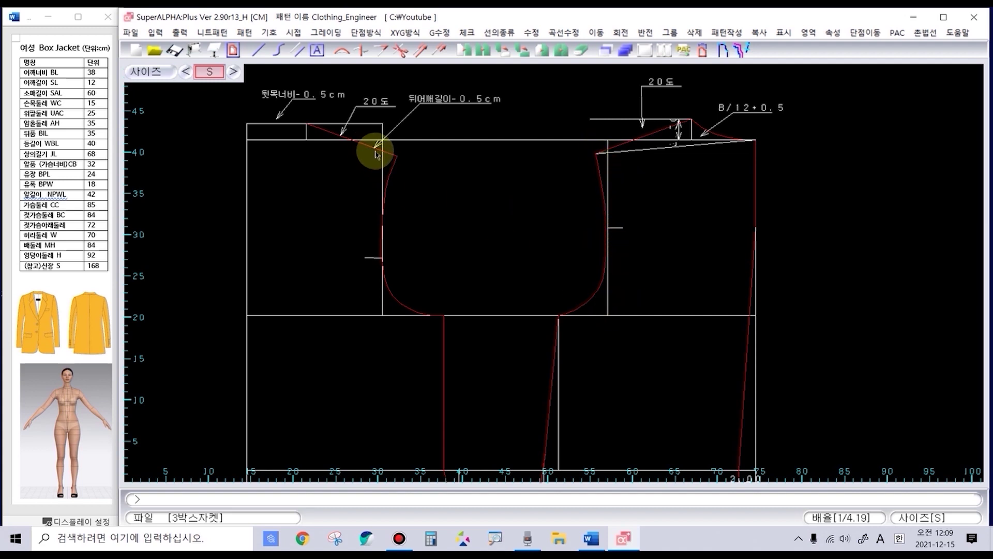
Step: Draw two division arcs beside the back width line, from shoulder level to the short marker and from the marker to the chest line
key("Return")
left_click(612, 154)
left_click(633, 196)
left_click(611, 226)
right_click(611, 226)
left_click(611, 228)
left_click(636, 273)
left_click(614, 310)
left_click(611, 309)
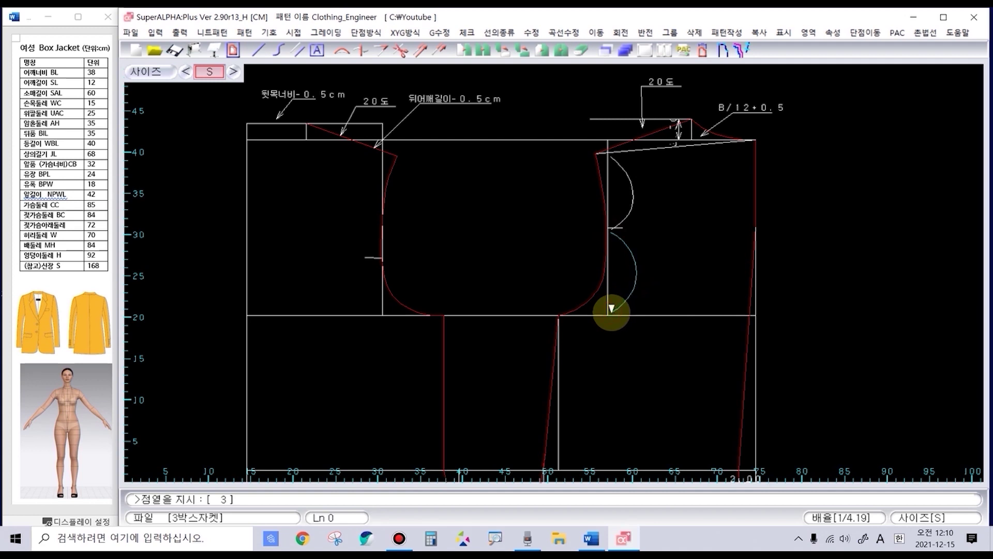
Step: Draw three consecutive division arcs beside the front width line, from the shoulder down to the chest line
left_click(380, 146)
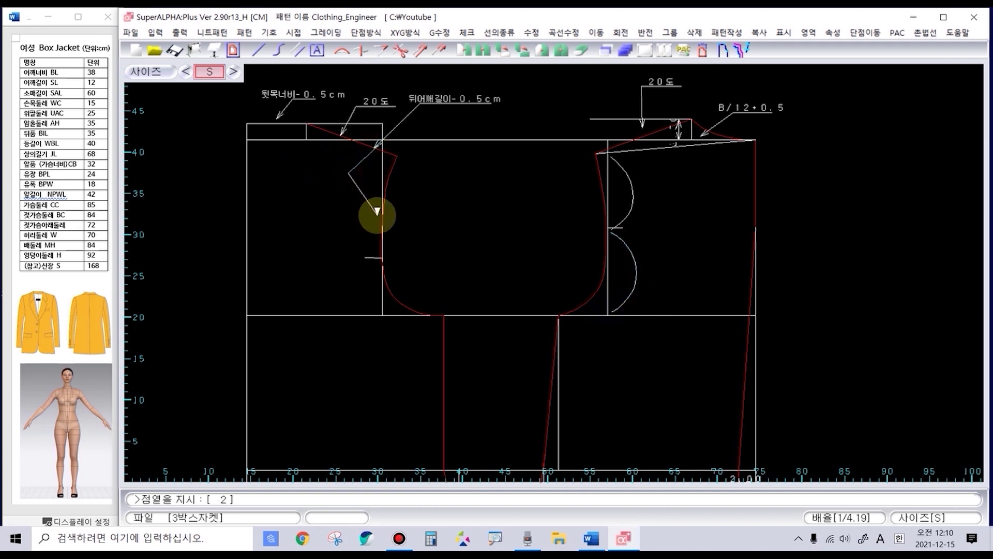
left_click(379, 199)
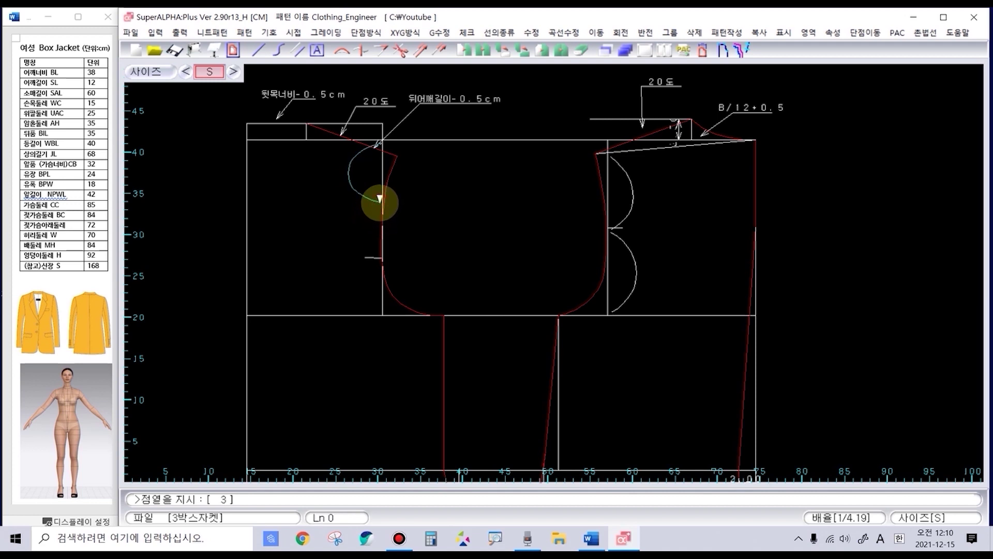
left_click(380, 204)
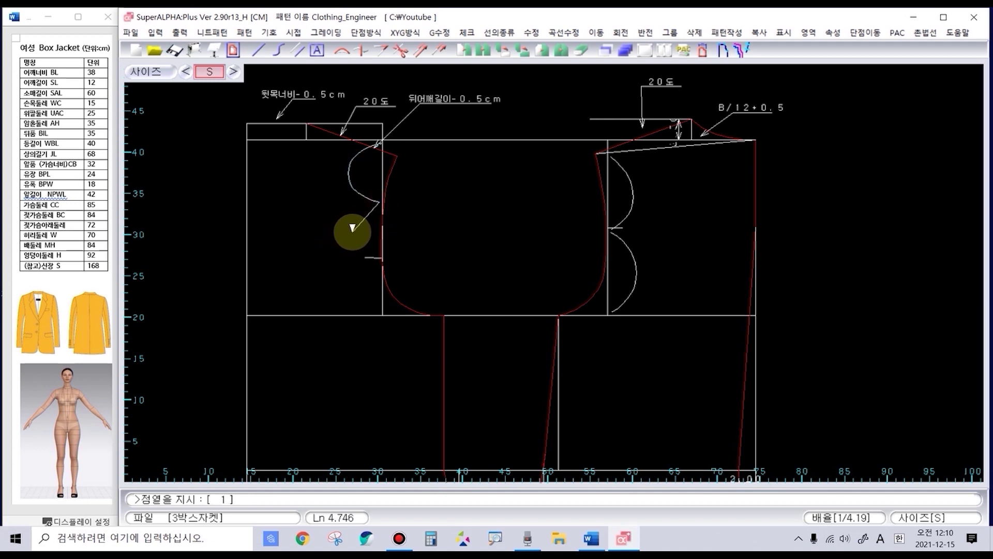
left_click(352, 233)
left_click(380, 256)
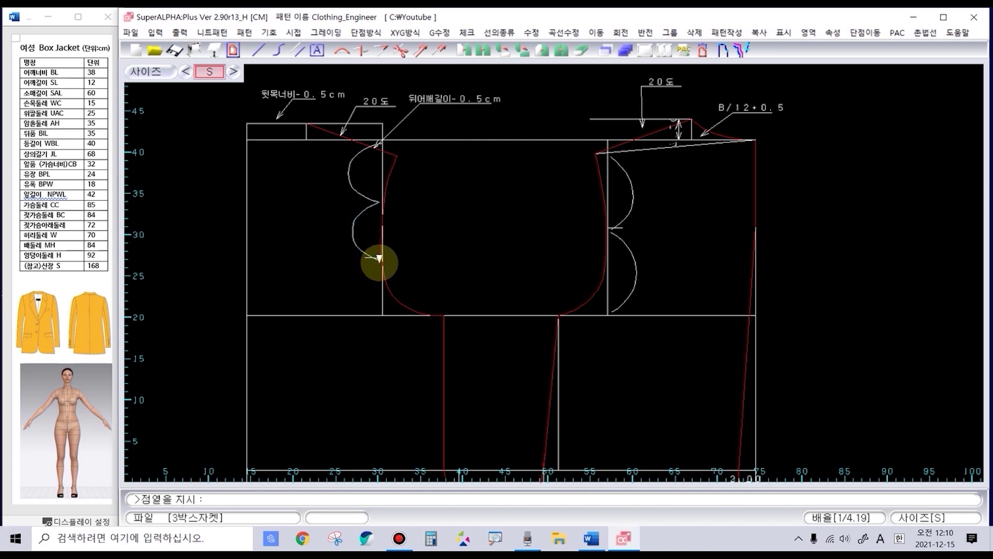
left_click(380, 257)
left_click(352, 279)
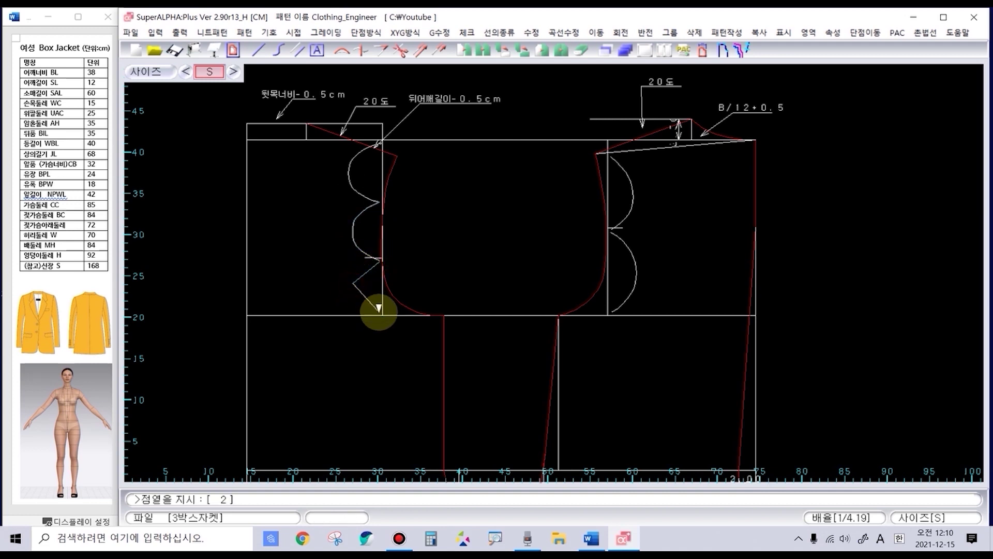
left_click(381, 311)
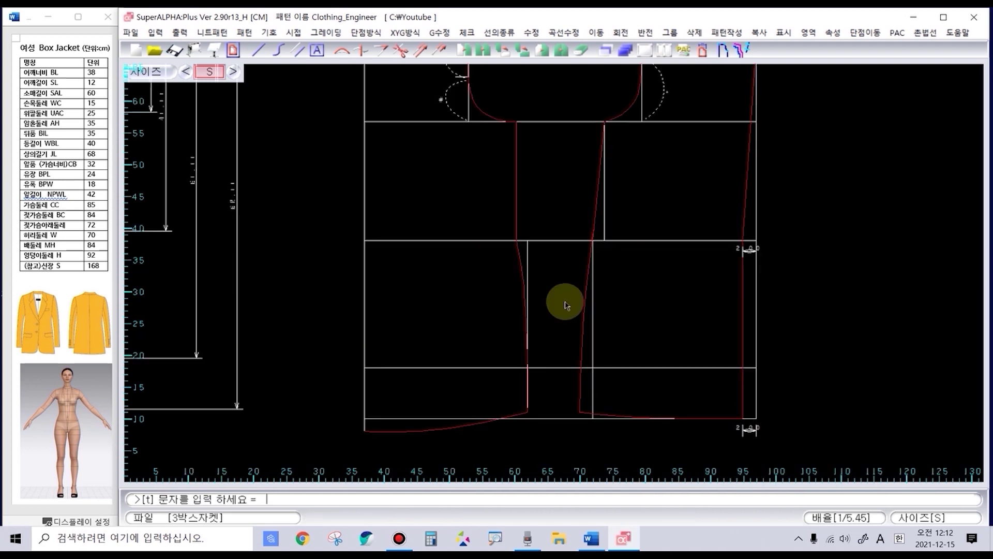
Step: Dimension the gap at the hem between the back side seam's lower end and the vertical guide line
scroll(565, 304, "up", 2)
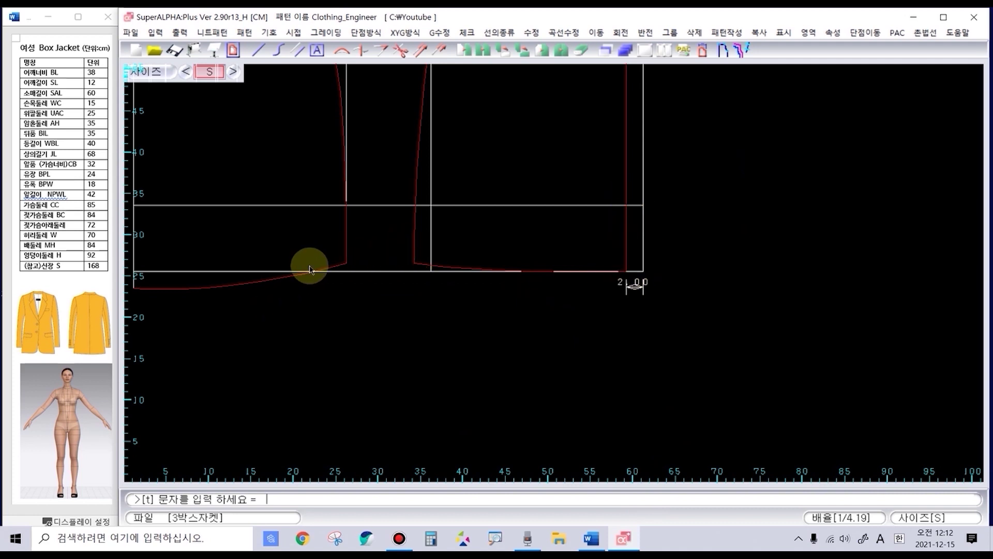
scroll(419, 259, "up", 2)
left_click(554, 228)
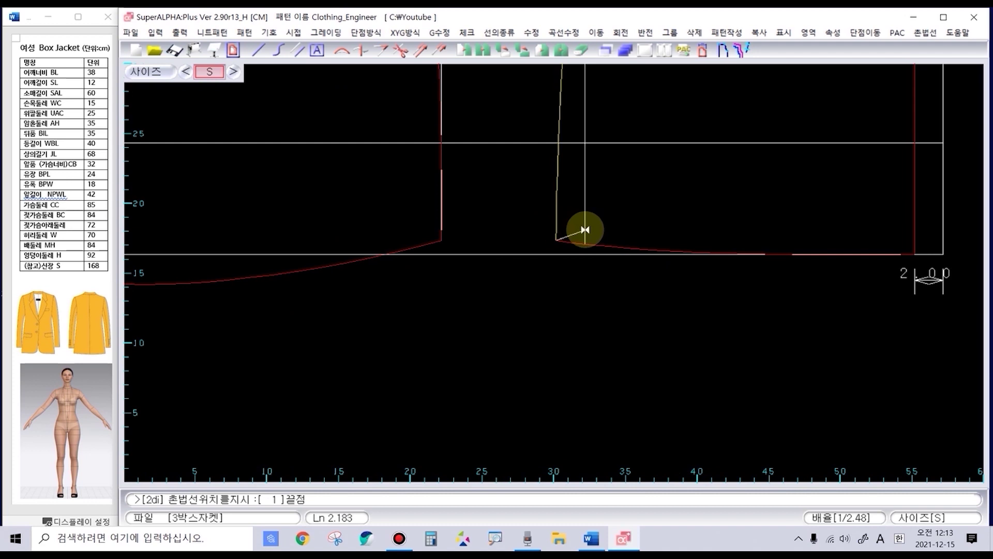
left_click(567, 295)
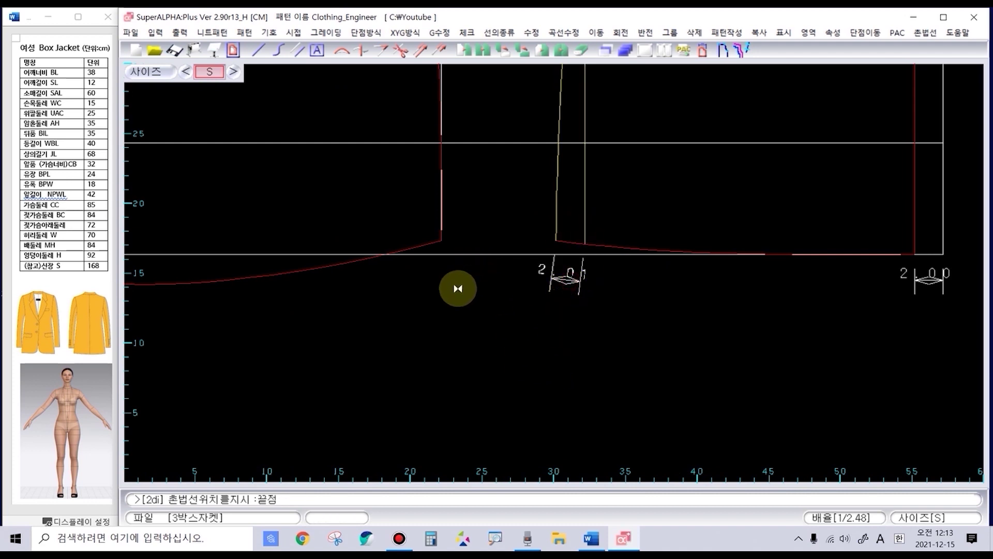
Step: Dimension the vertical rise from the hemline to the lower ends of the back and front side seams
scroll(643, 300, "up", 1)
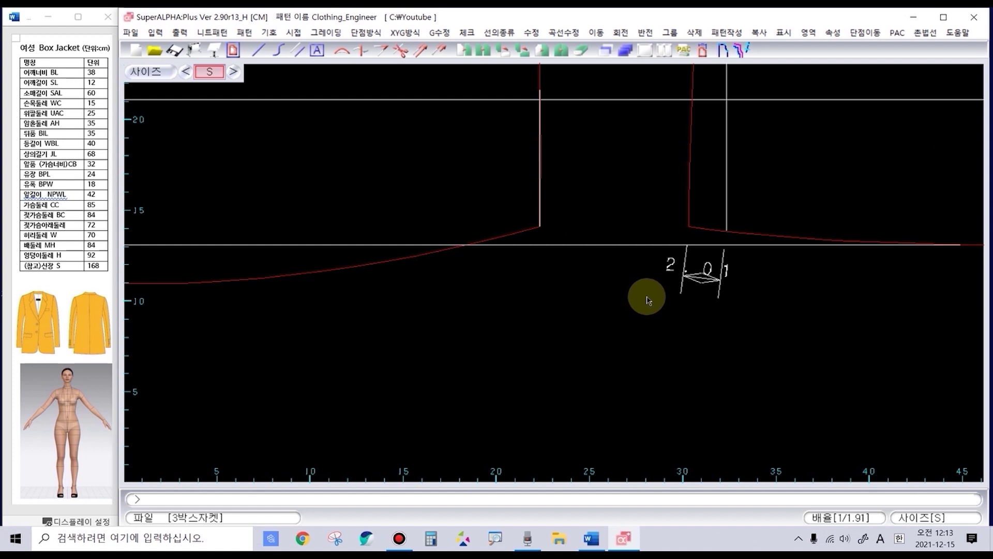
left_click(689, 223)
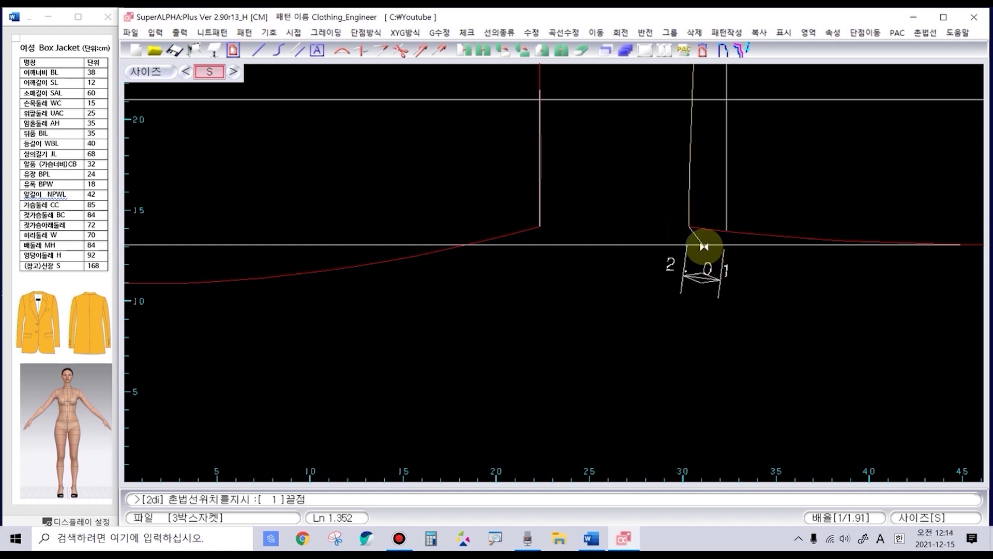
left_click(658, 226)
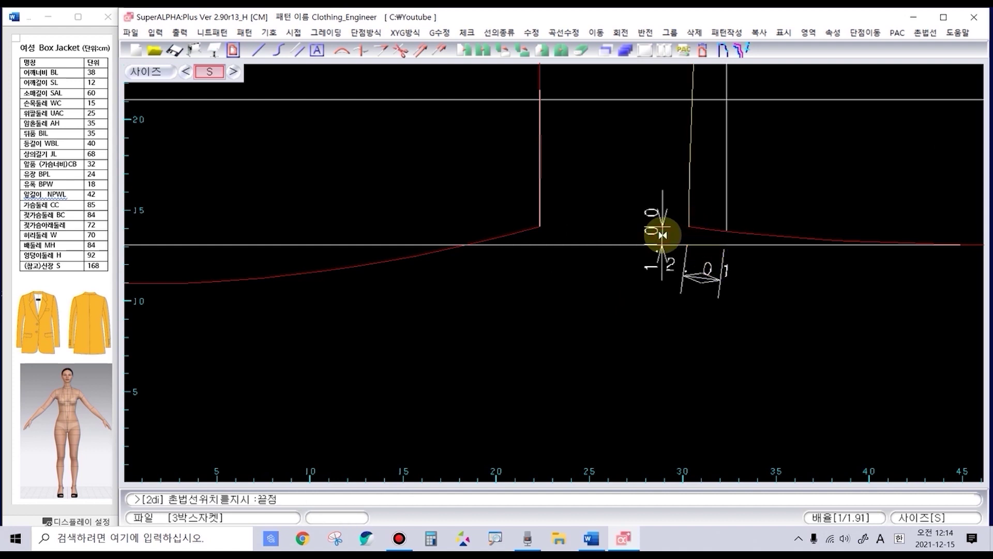
left_click(528, 228)
left_click(531, 242)
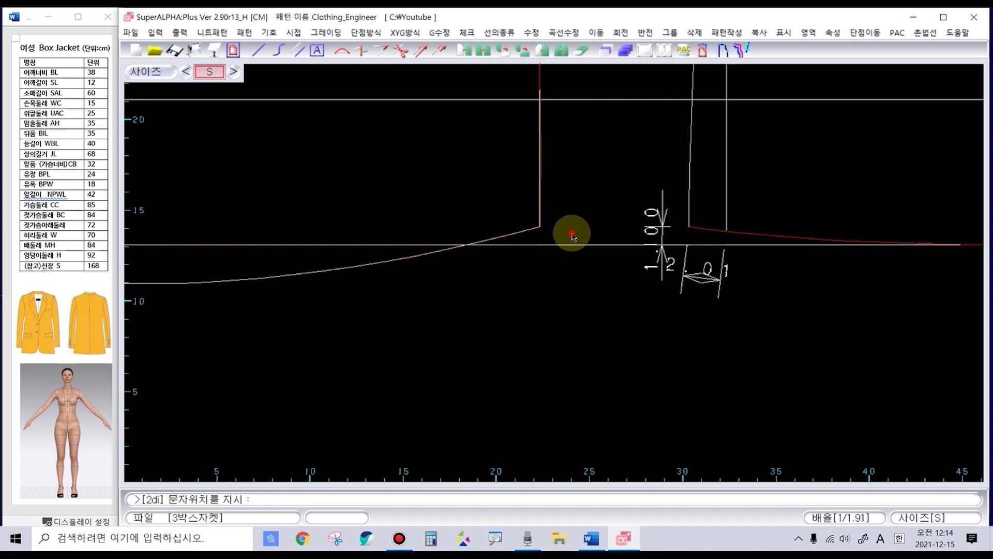
left_click(572, 236)
scroll(572, 236, "down", 5)
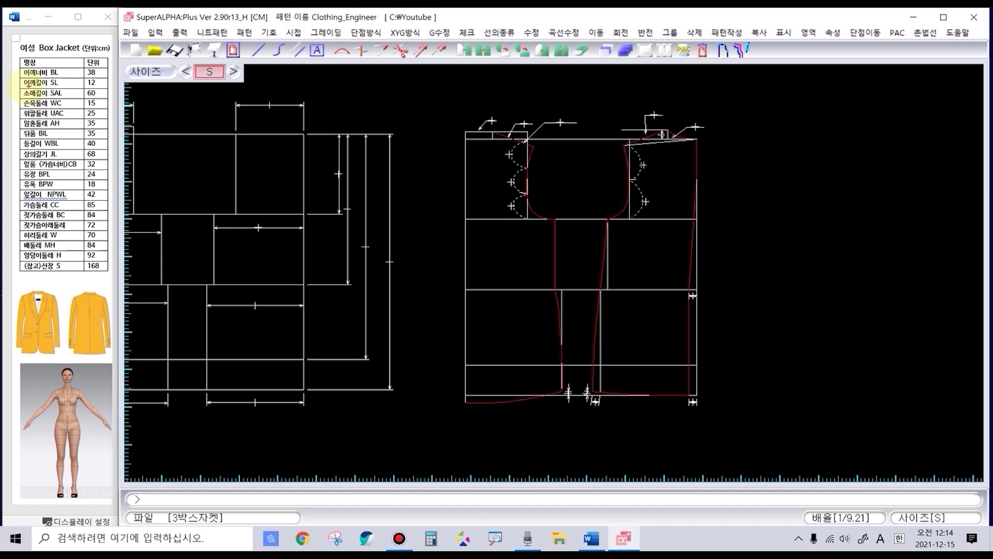
left_click_drag(16, 55, 113, 269)
left_click_drag(84, 228, 512, 153)
mouse_move(460, 89)
left_mouse_down()
mouse_move(483, 172)
mouse_move(755, 434)
left_mouse_up()
key("ctrl+z")
key("ctrl+z")
key("ctrl+z")
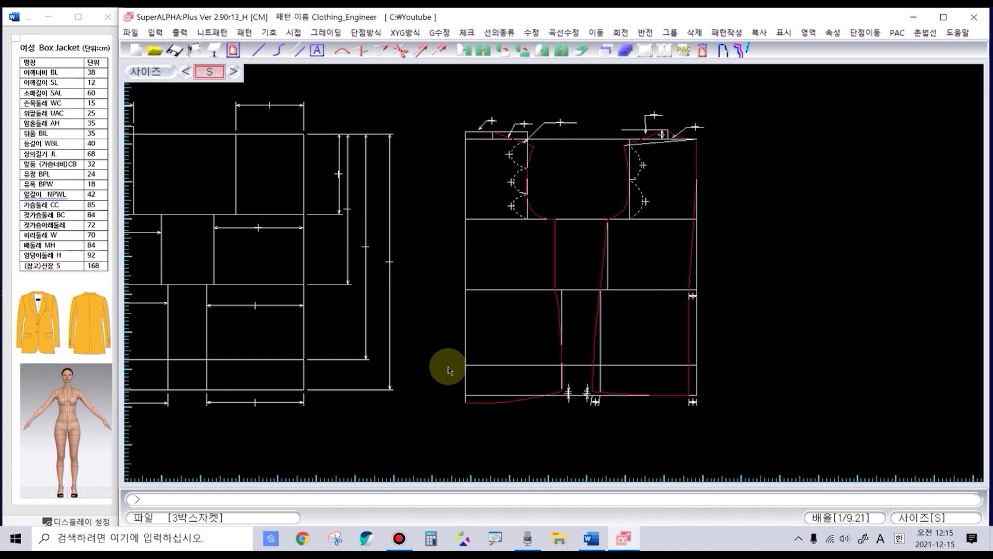
Step: Copy the complete front and back draft with its annotations into the empty space beside the original
left_click_drag(418, 98, 755, 486)
left_click(576, 270)
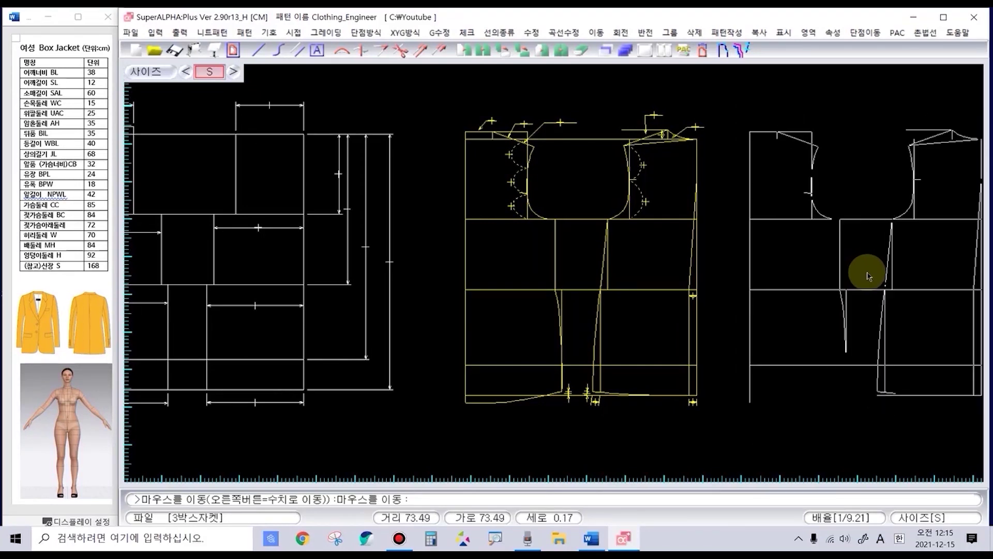
left_click(820, 271)
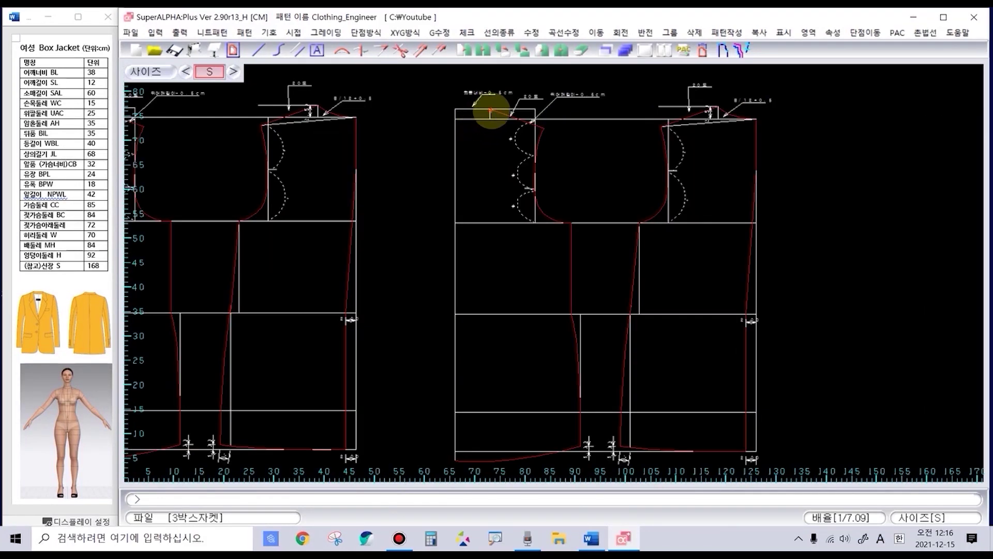
left_click(490, 110)
left_click(435, 376)
left_click(590, 449)
left_click(458, 336)
mouse_move(490, 188)
left_mouse_down()
mouse_move(514, 206)
mouse_move(459, 243)
mouse_move(527, 181)
mouse_move(523, 122)
left_mouse_up()
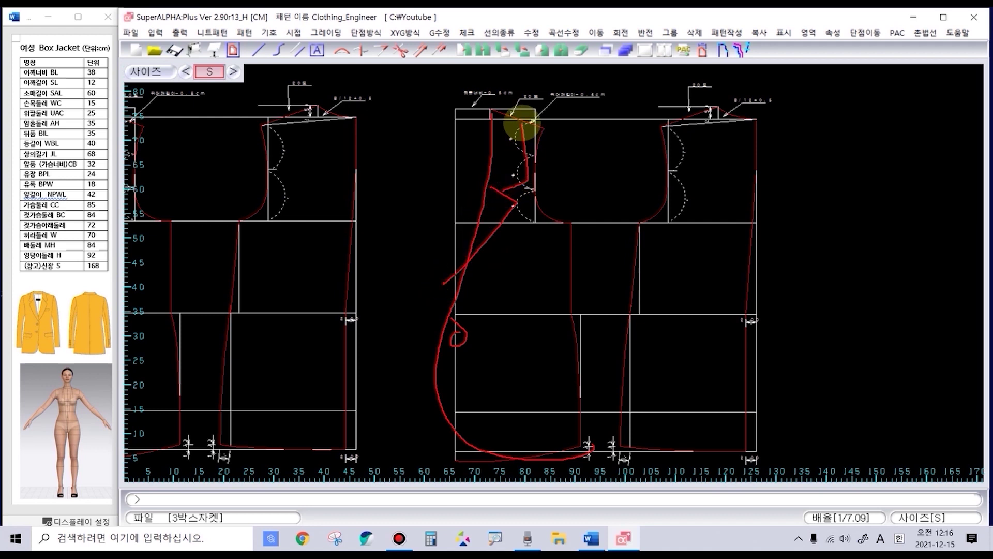
mouse_move(506, 228)
left_mouse_down()
mouse_move(521, 217)
mouse_move(532, 224)
mouse_move(495, 236)
left_mouse_up()
left_click_drag(496, 348, 561, 346)
mouse_move(499, 346)
left_mouse_down()
mouse_move(506, 366)
mouse_move(561, 371)
left_mouse_up()
left_click_drag(561, 370, 577, 368)
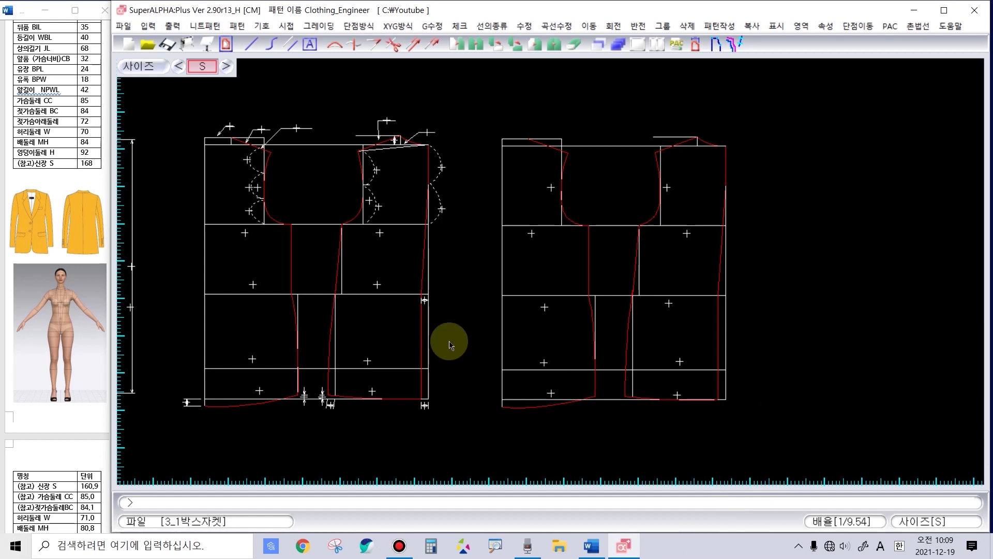
Step: Draw a parallel line 2 cm outside the copied front's centre line, from the waistline down to the hem
scroll(547, 270, "up", 2)
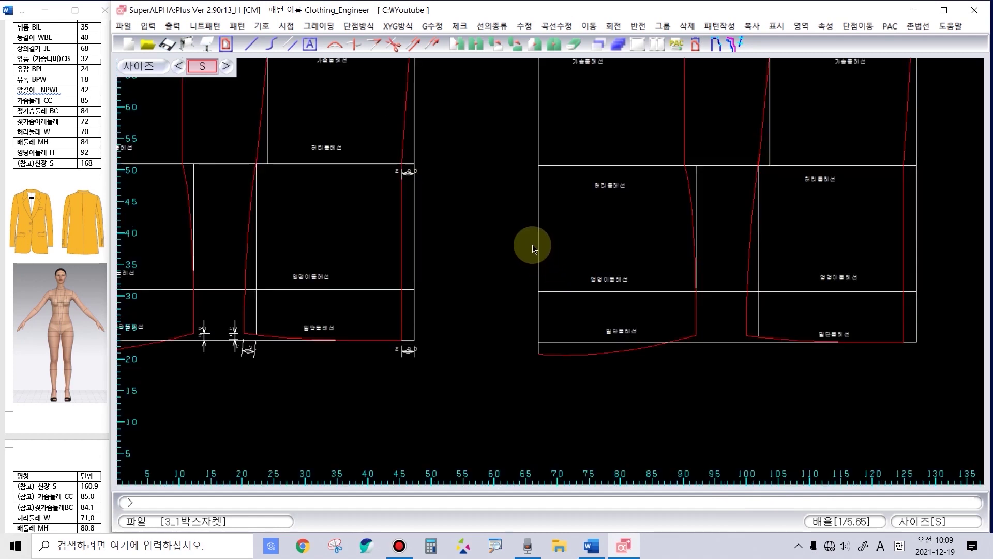
left_click(541, 228)
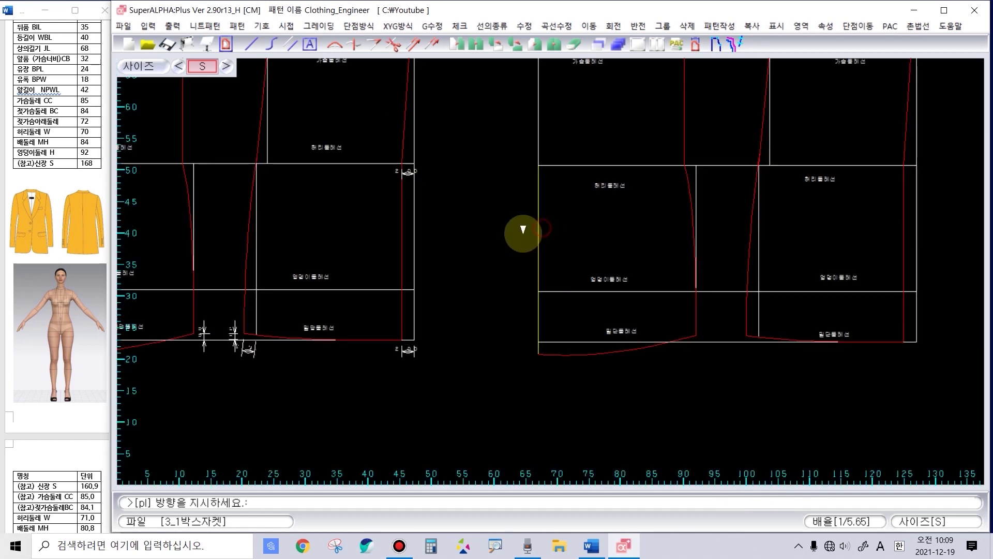
left_click(523, 234)
key("Return")
scroll(562, 236, "down", 1)
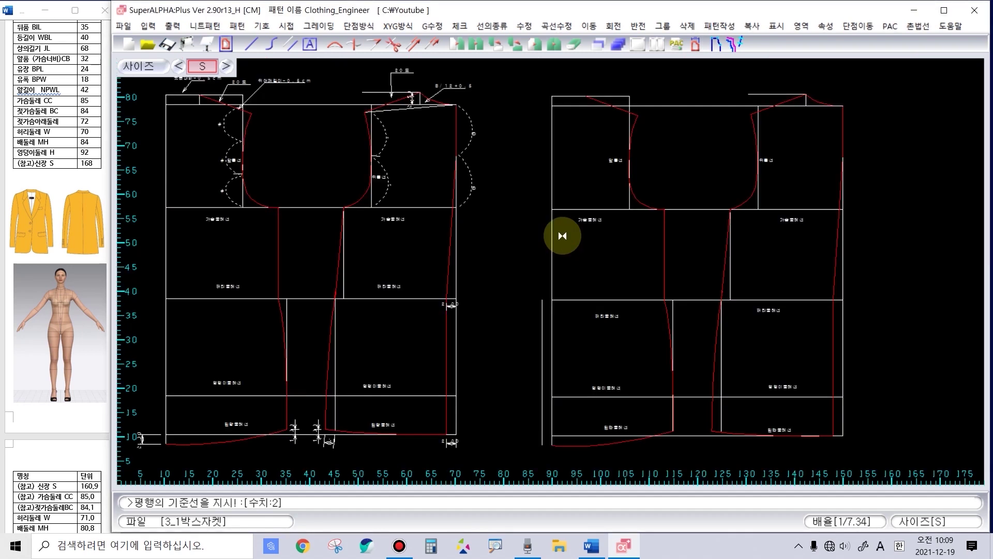
Step: Draw the lapel roll line from the outer line's waist end to just beyond the front shoulder's neck point, and extend it about 12 cm upward
left_click(524, 285)
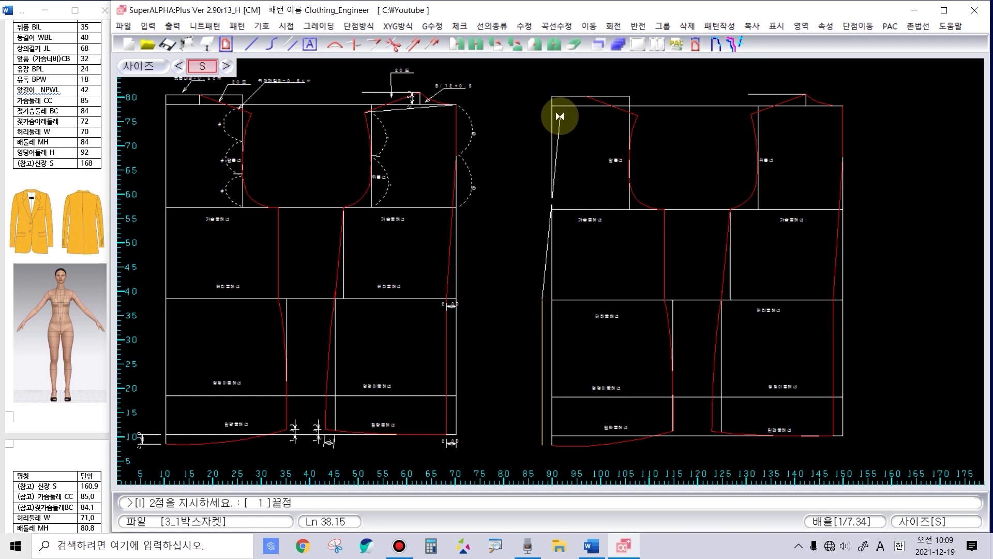
scroll(569, 100, "up", 3)
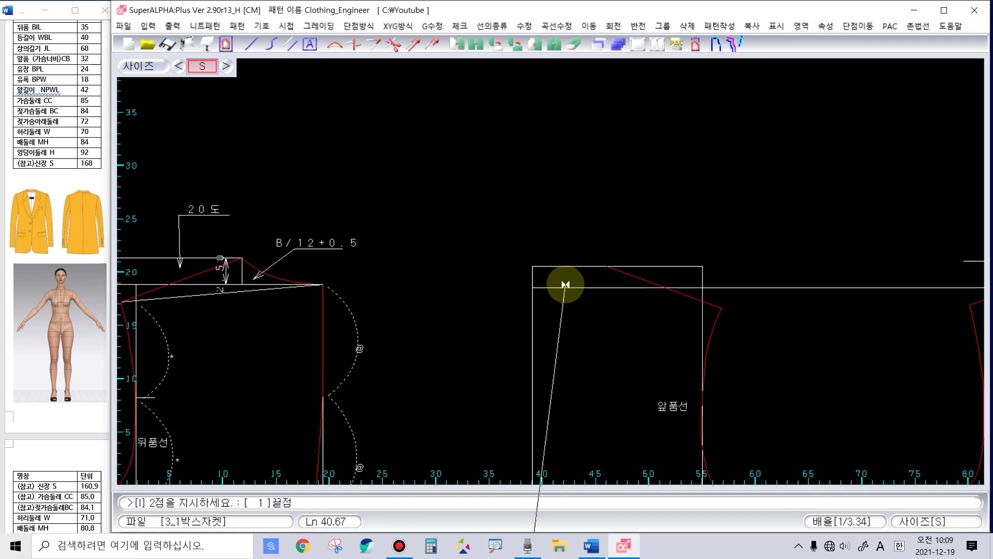
left_click(567, 284)
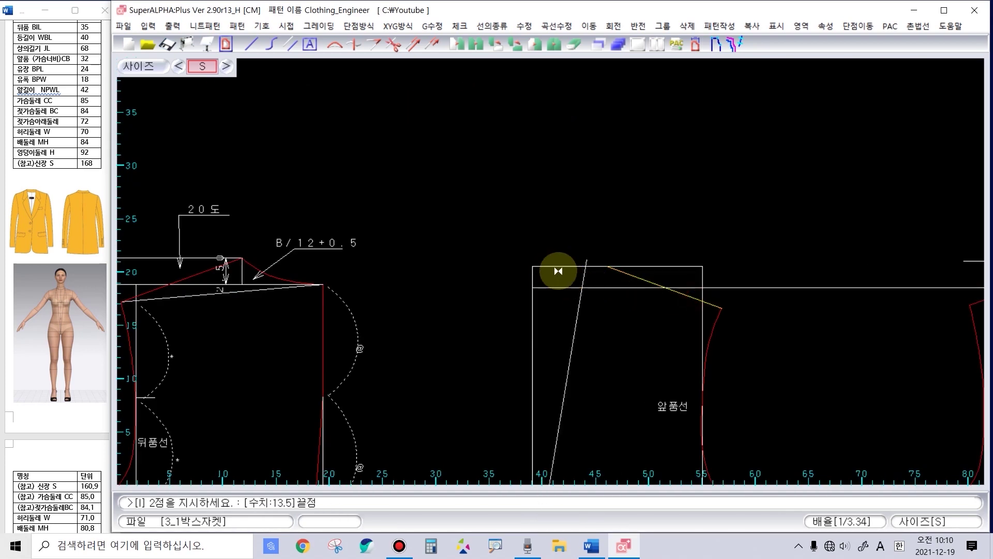
left_click(583, 262)
left_click(598, 208)
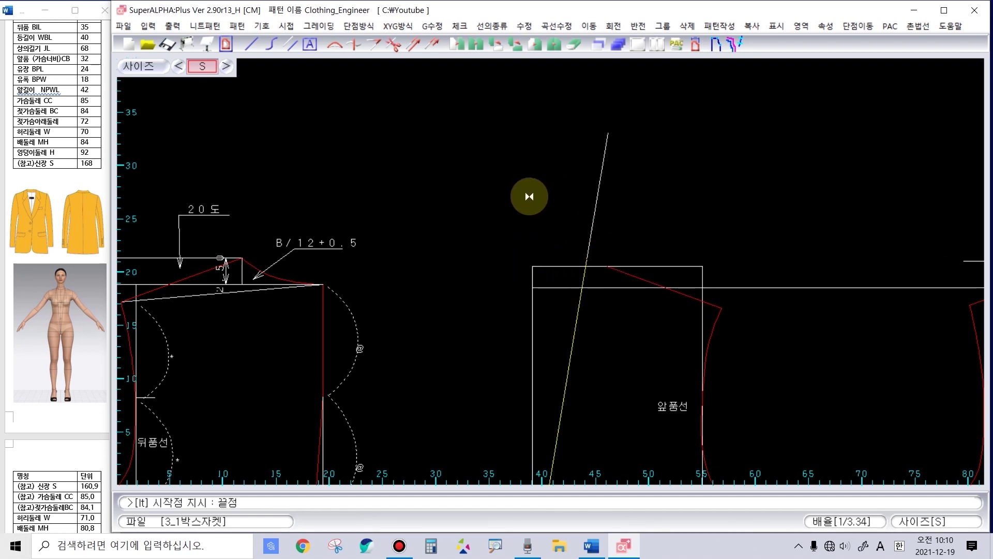
right_click(533, 192)
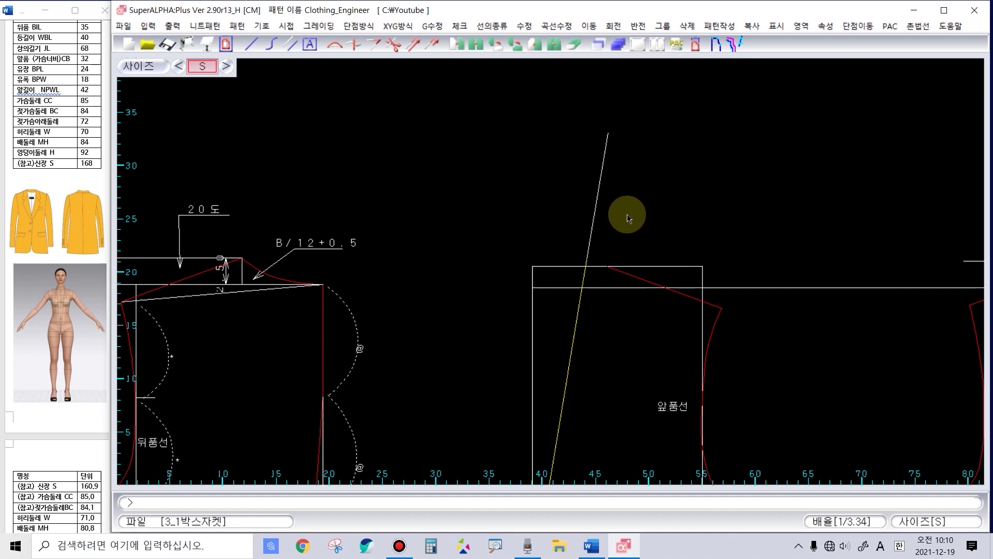
Step: Draw a parallel 2 cm from the roll line's upper extension, on the shoulder side above the neck point
type("pl")
key("Return")
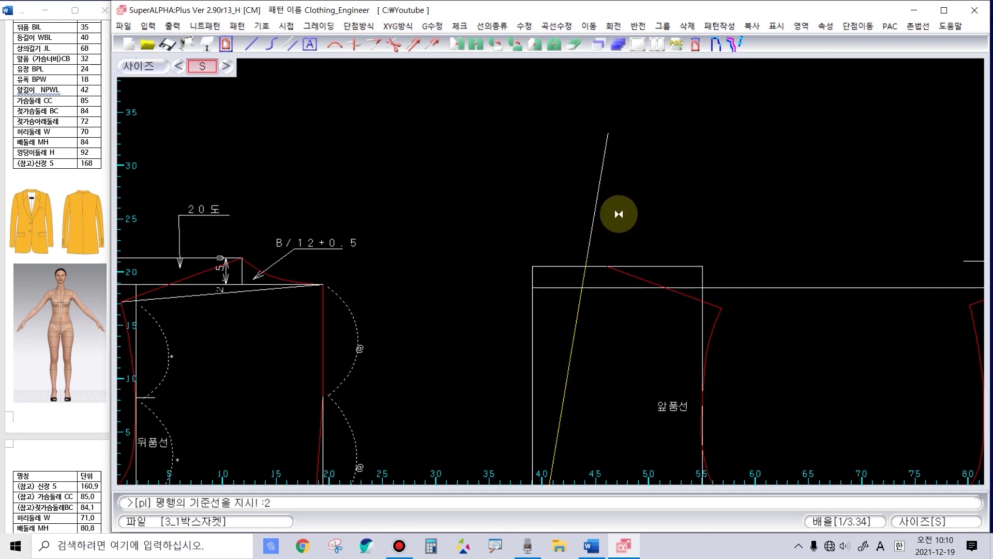
left_click(619, 214)
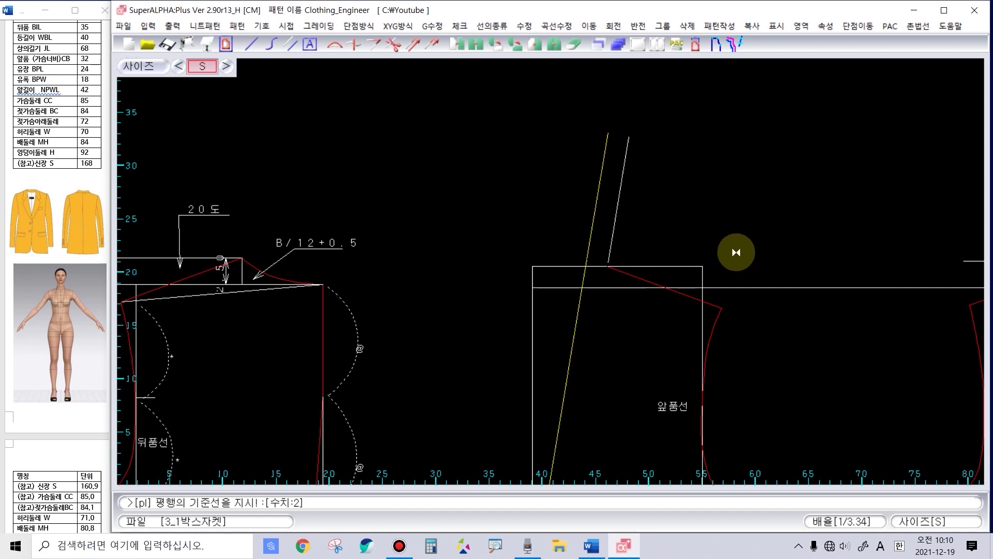
scroll(736, 252, "down", 2)
scroll(560, 326, "up", 3)
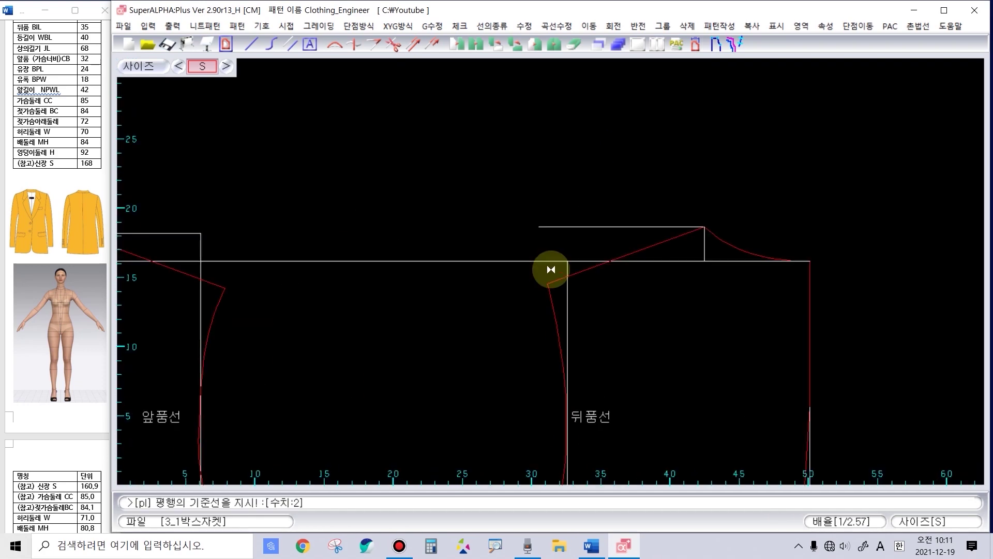
Step: Measure the length of the back neckline curve
left_click(724, 240)
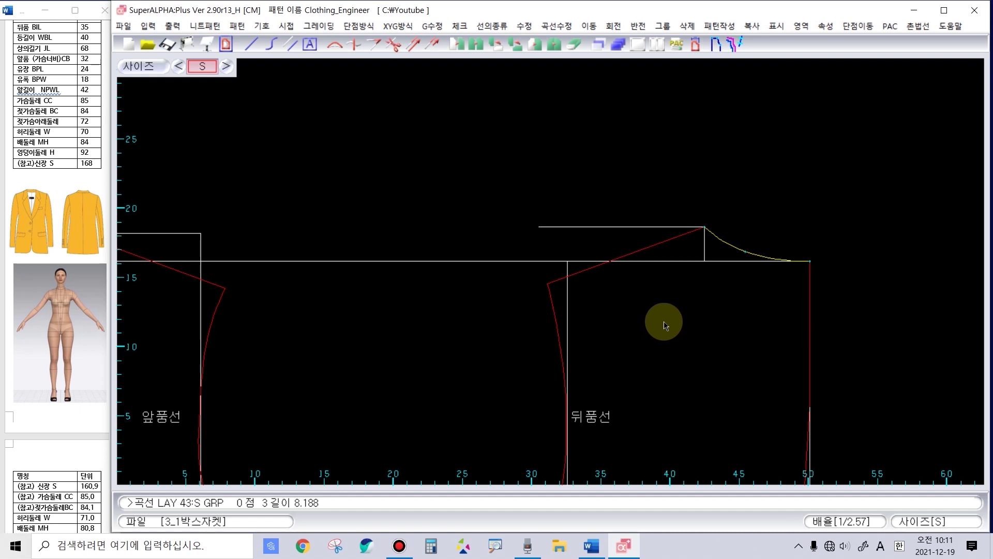
scroll(603, 290, "down", 3)
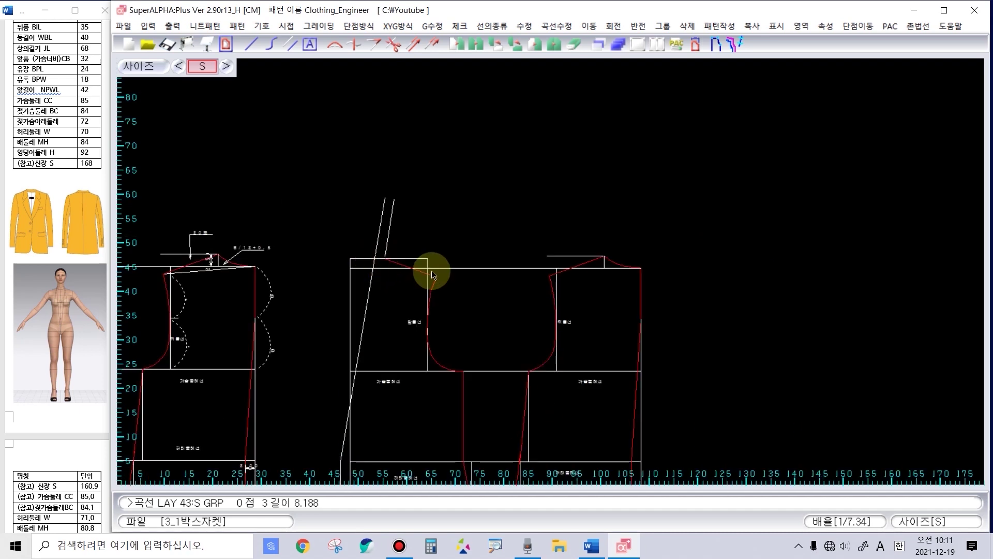
scroll(433, 266, "up", 2)
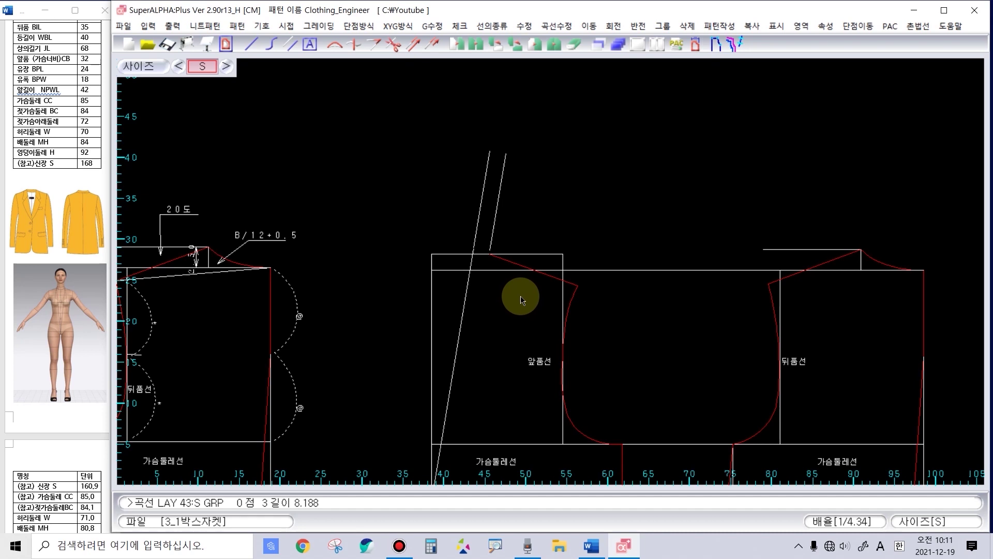
Step: Draw a line from 0.5 cm inside the neck end of the front shoulder line, diagonally up toward the armhole side
left_click_drag(522, 300, 556, 278)
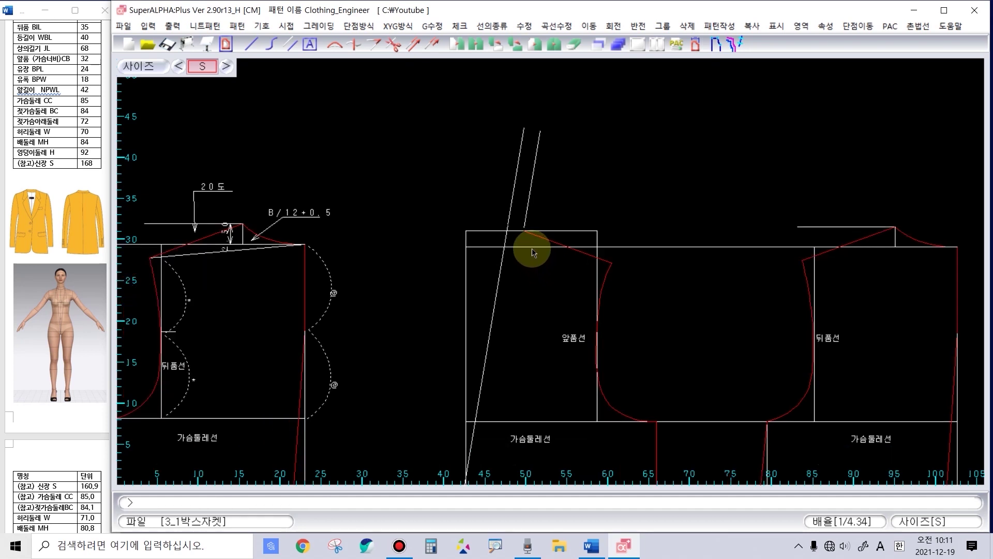
scroll(530, 247, "up", 3)
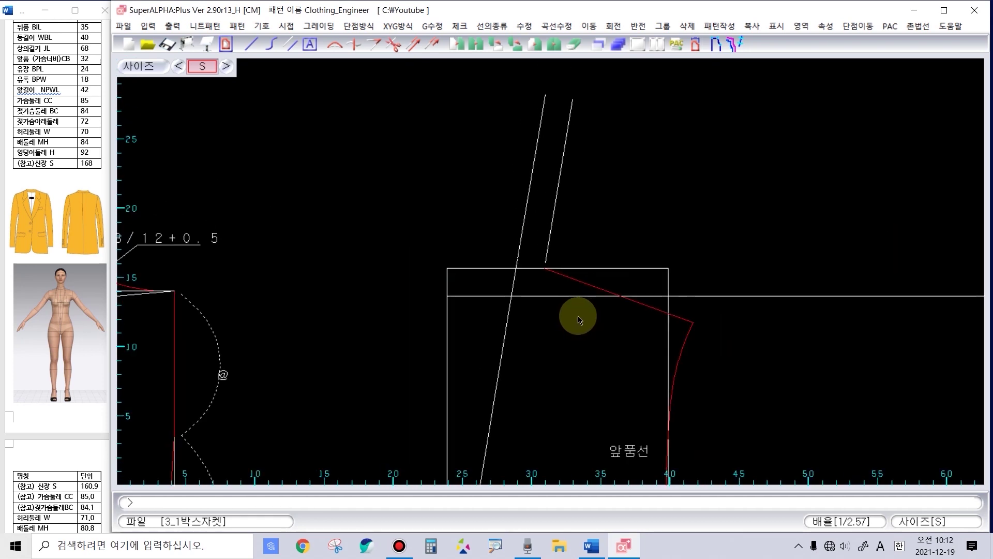
key("i")
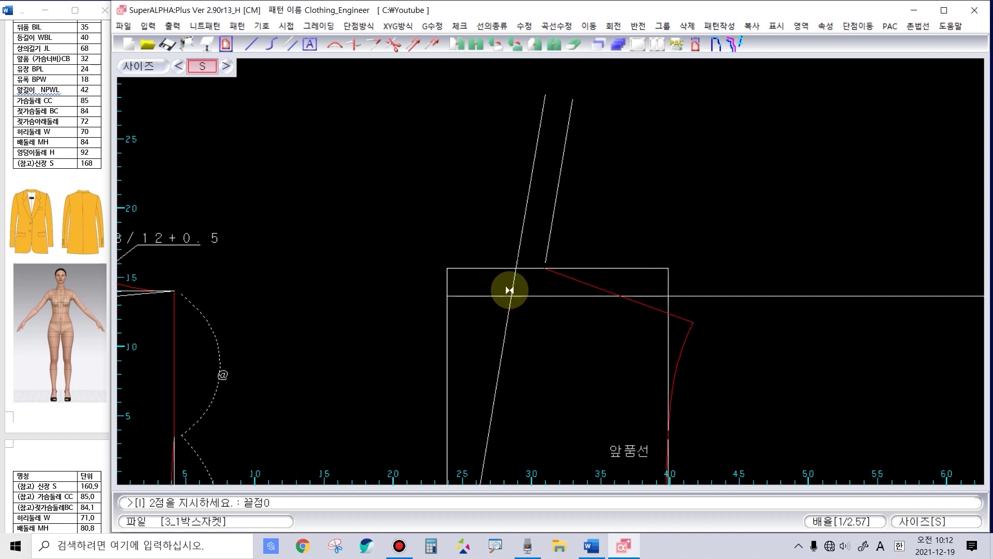
scroll(510, 289, "up", 4)
left_click(661, 257)
scroll(661, 304, "up", 8)
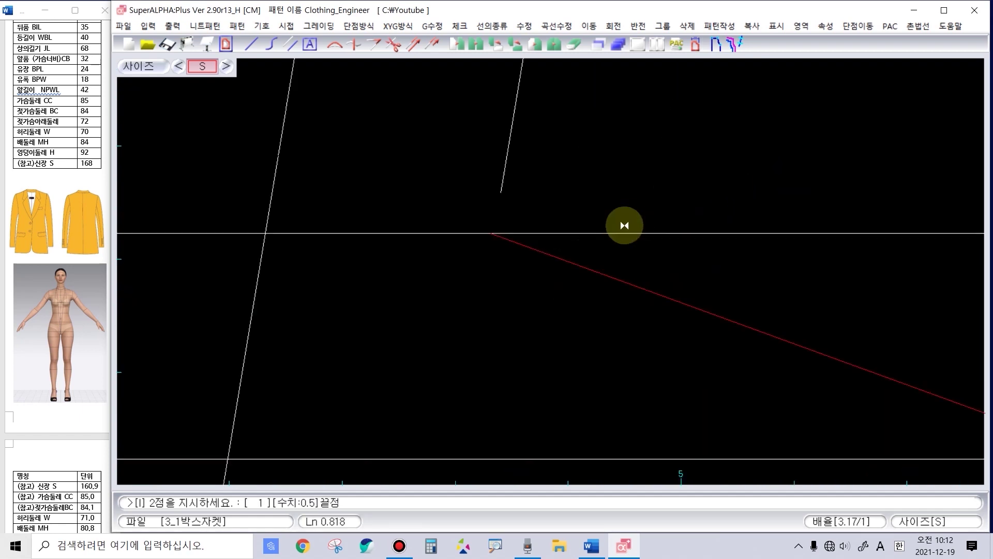
scroll(615, 224, "down", 4)
scroll(610, 217, "down", 6)
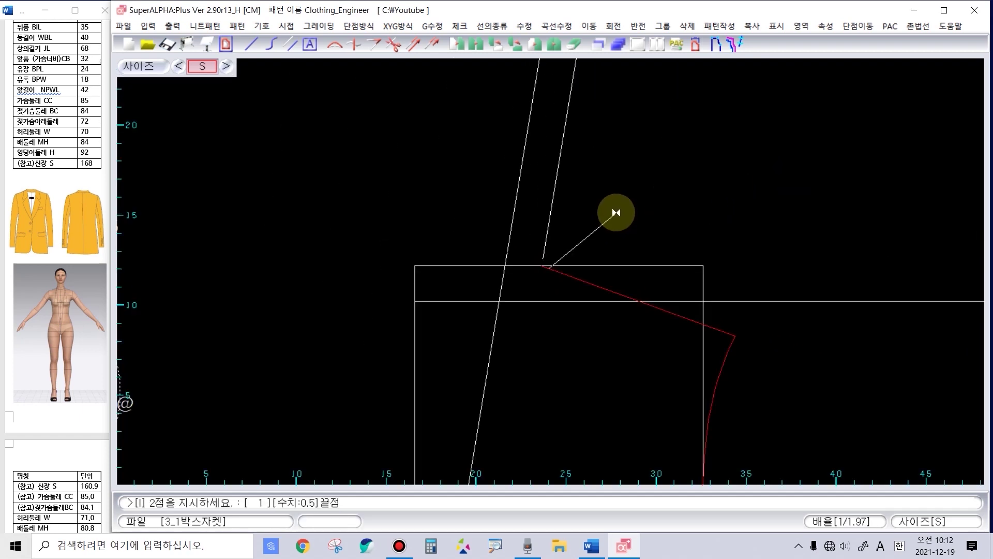
scroll(781, 114, "down", 4)
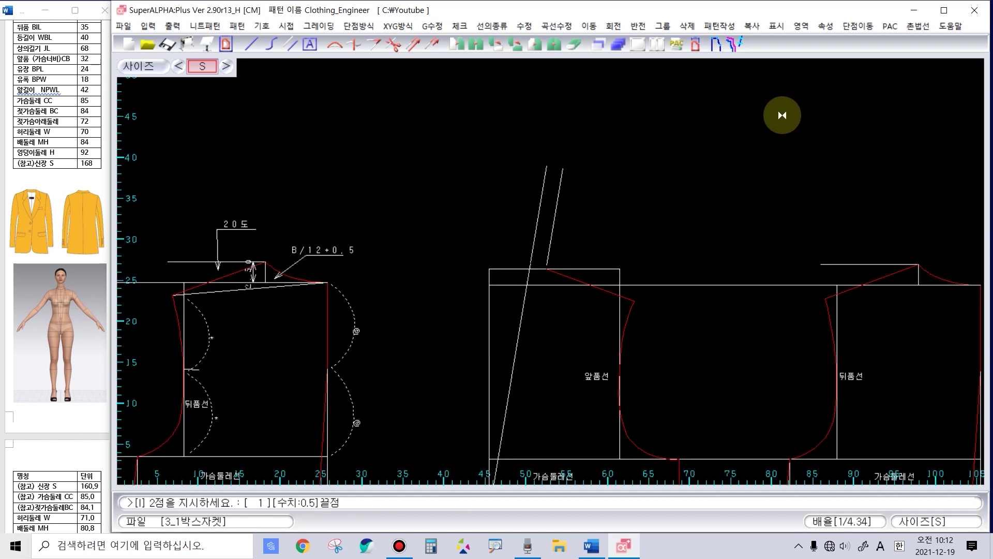
left_click(625, 210)
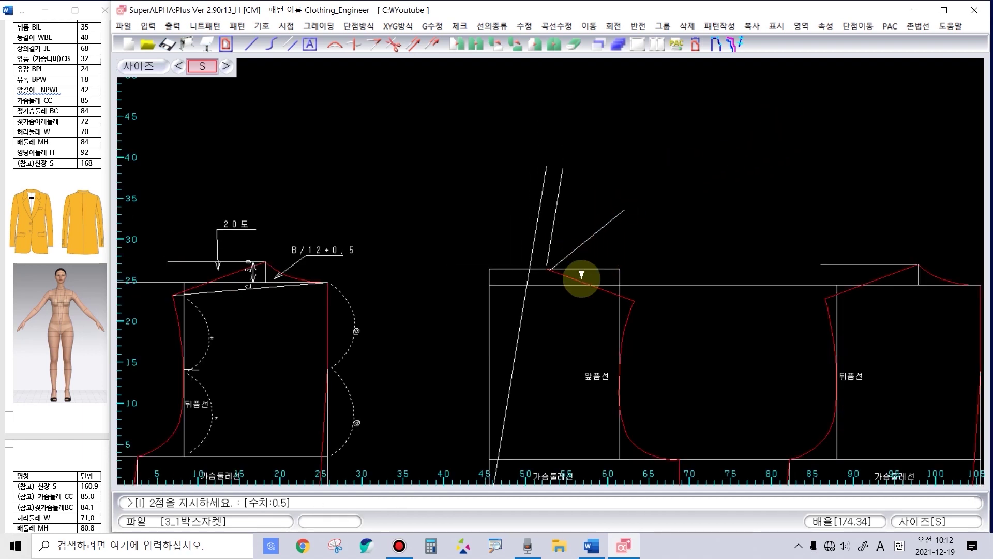
Step: Set the new diagonal collar line's length to the back neckline length minus 0.5 cm
scroll(569, 257, "up", 1)
scroll(475, 292, "up", 1)
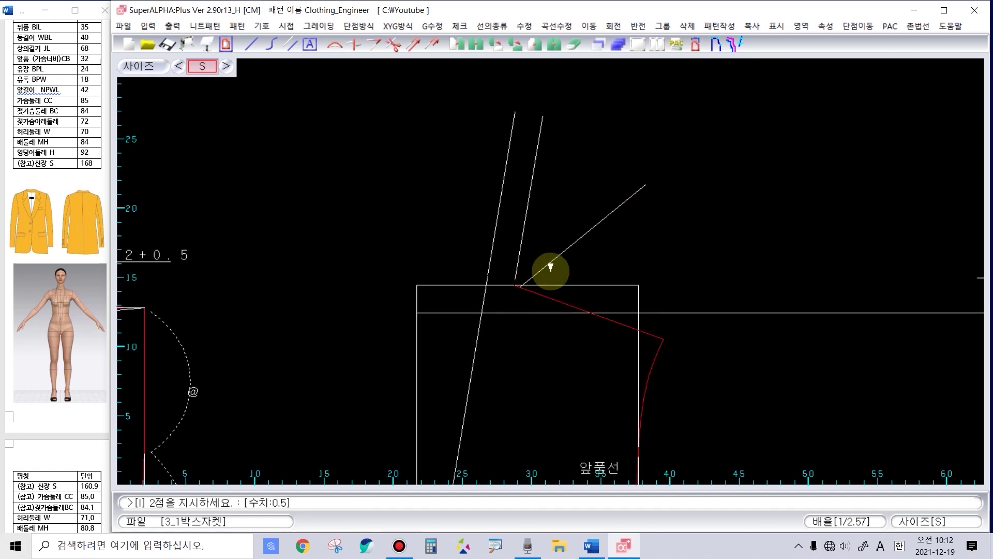
right_click(603, 257)
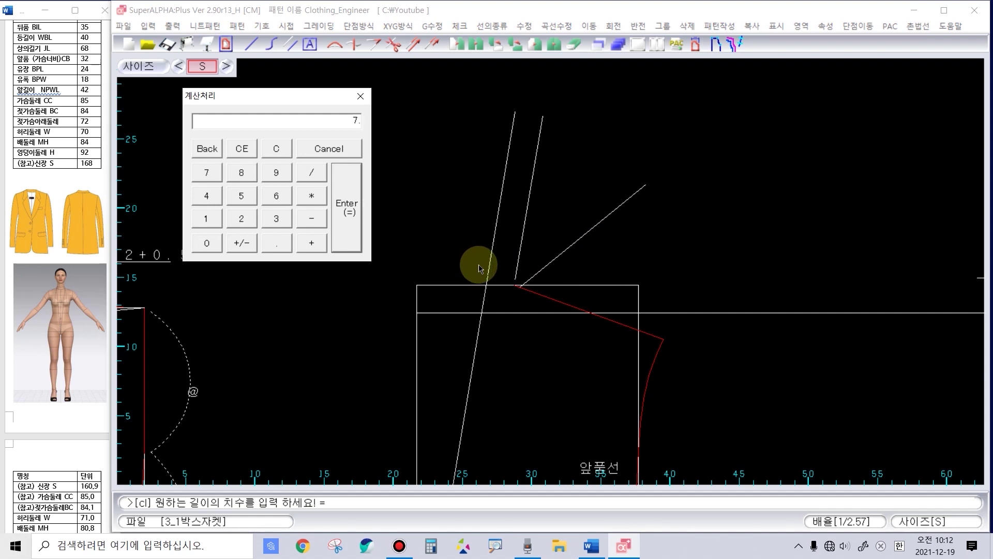
key("Return")
left_click(620, 246)
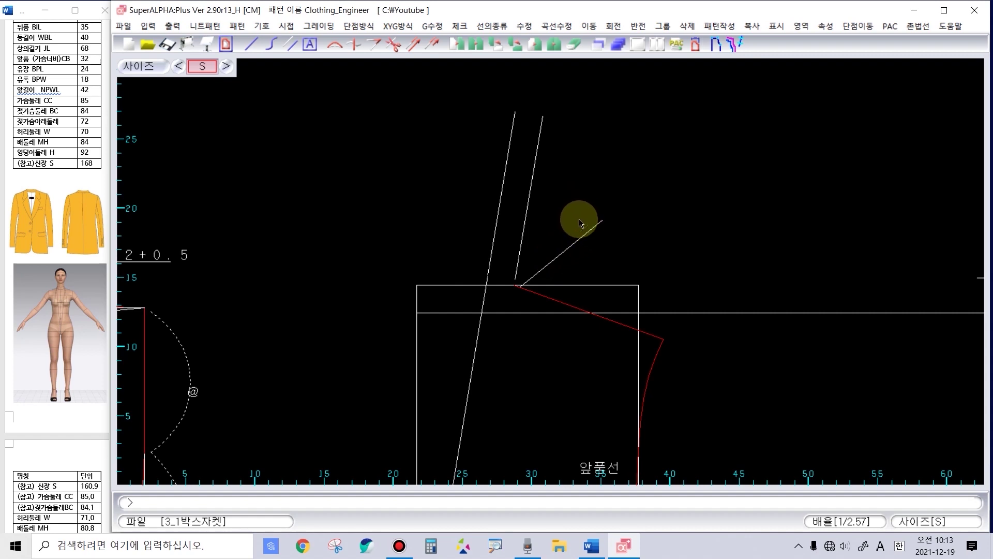
Step: Draw a perpendicular line from the upper end of the diagonal collar line toward the roll line
right_click(649, 212)
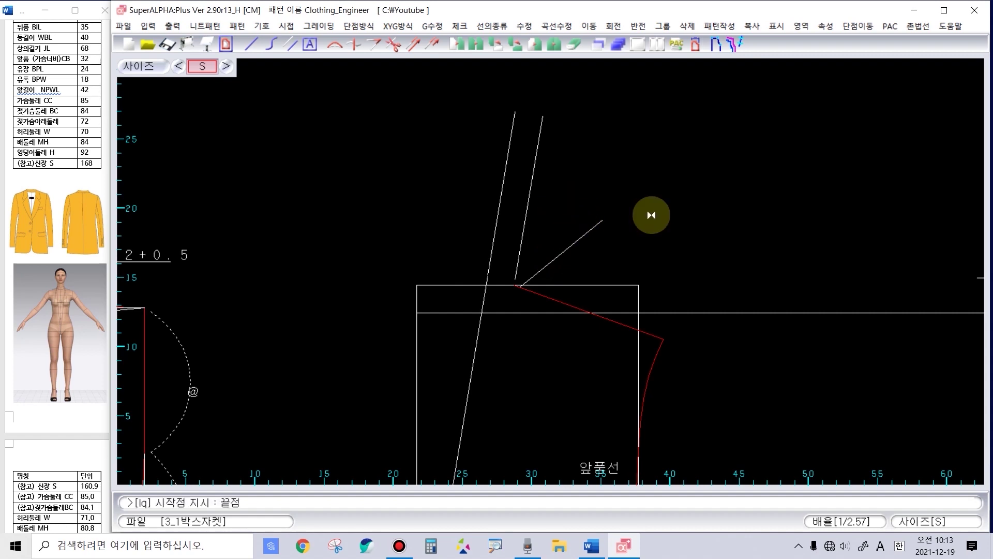
left_click(588, 230)
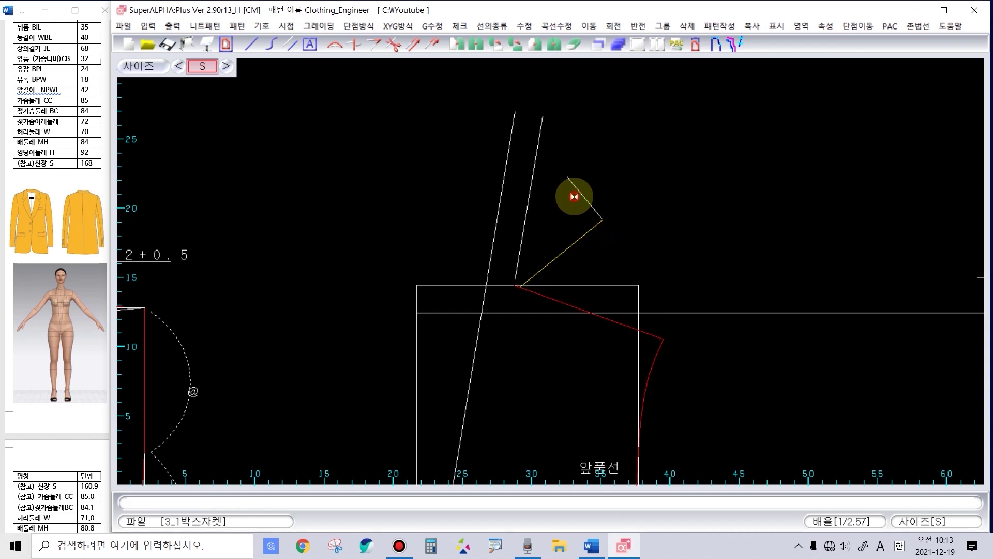
Step: Rotate the diagonal collar line and its perpendicular about the shoulder end by about 17 degrees toward the roll line
left_click(576, 240)
scroll(576, 227, "up", 2)
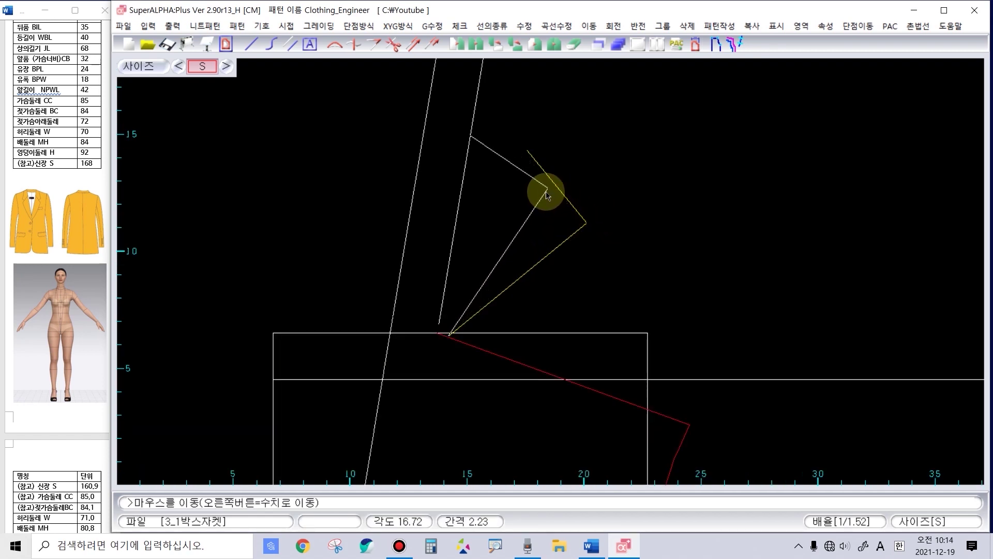
left_click(547, 195)
Step: Trace the two collar construction lines in red annotation ink and mark the neck-side line with a curved bracket
scroll(635, 280, "down", 1)
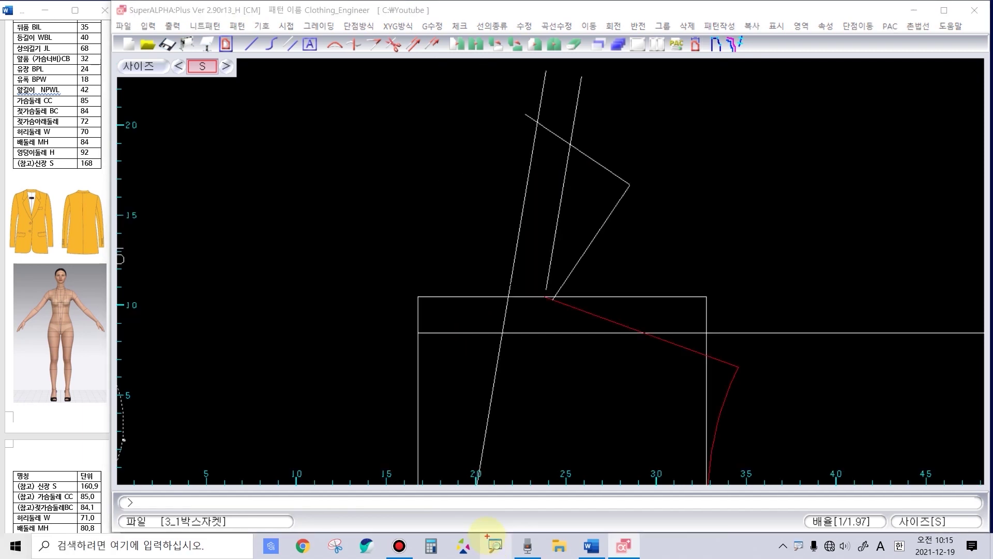
scroll(321, 276, "down", 1)
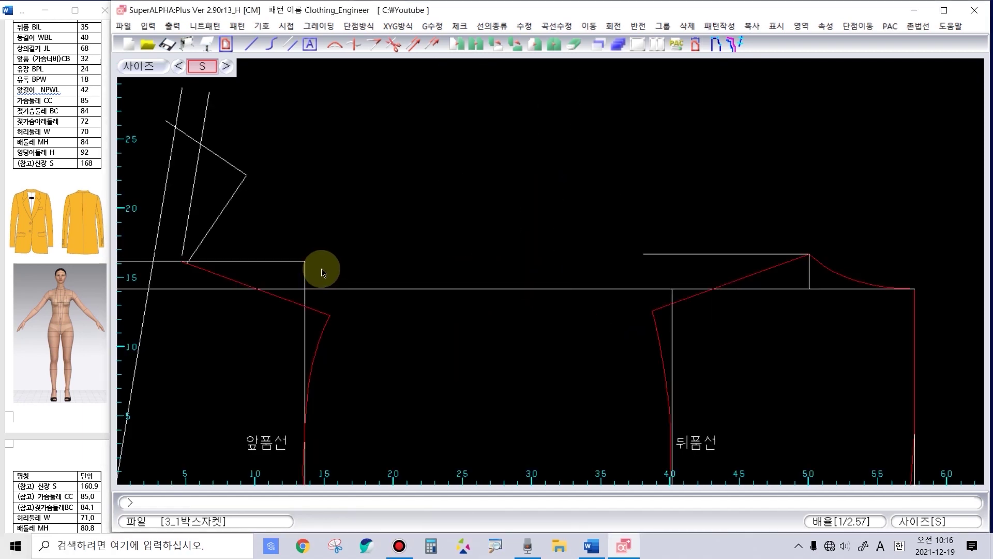
left_click(169, 123)
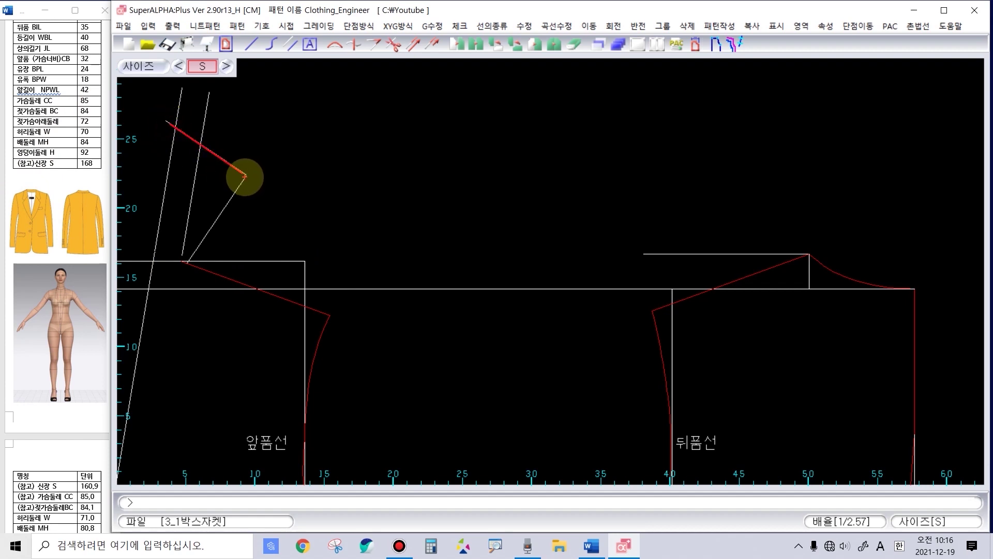
left_click(244, 175)
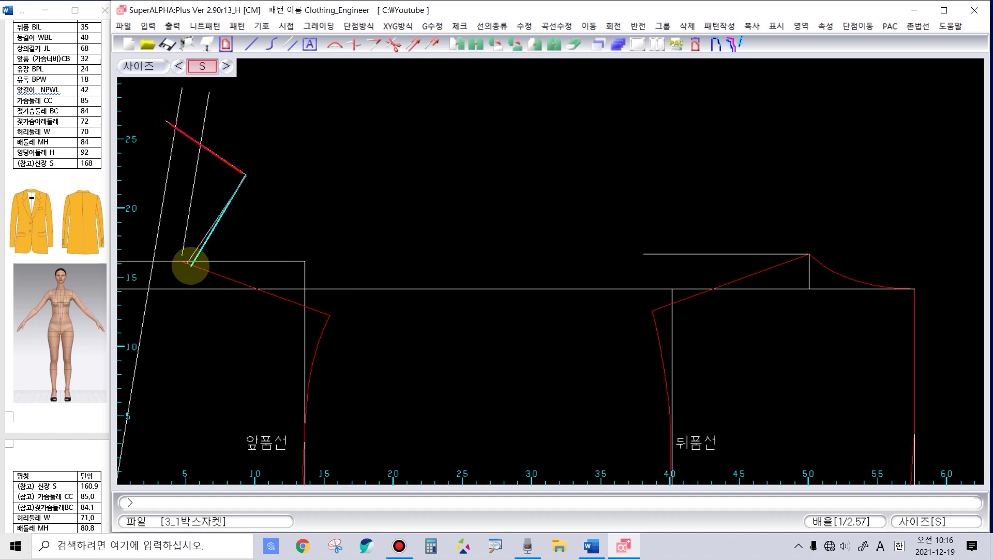
left_click(187, 262)
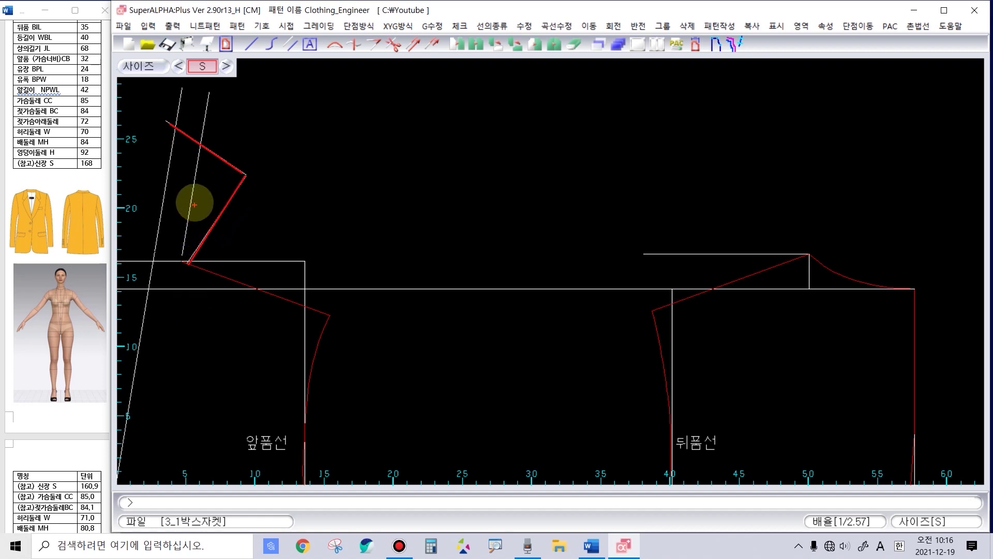
mouse_move(205, 170)
left_mouse_down()
mouse_move(215, 179)
mouse_move(206, 196)
mouse_move(251, 192)
mouse_move(188, 263)
left_mouse_up()
Step: Annotate the back neckline and the collar line with matching check marks and write "- 0.5 cm" beside the collar line
left_click_drag(809, 254, 910, 285)
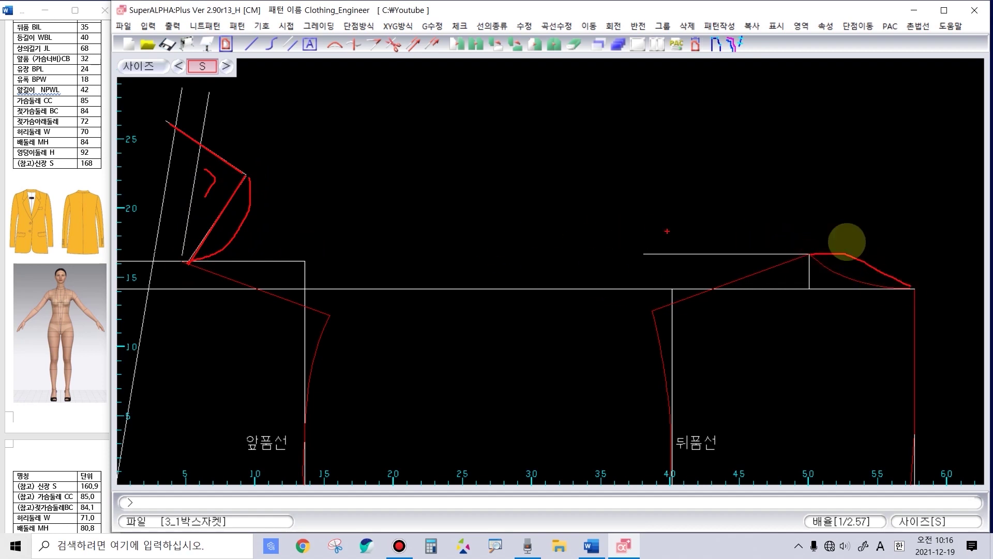
left_click_drag(879, 237, 898, 245)
mouse_move(267, 226)
left_mouse_down()
mouse_move(273, 239)
mouse_move(285, 233)
left_mouse_up()
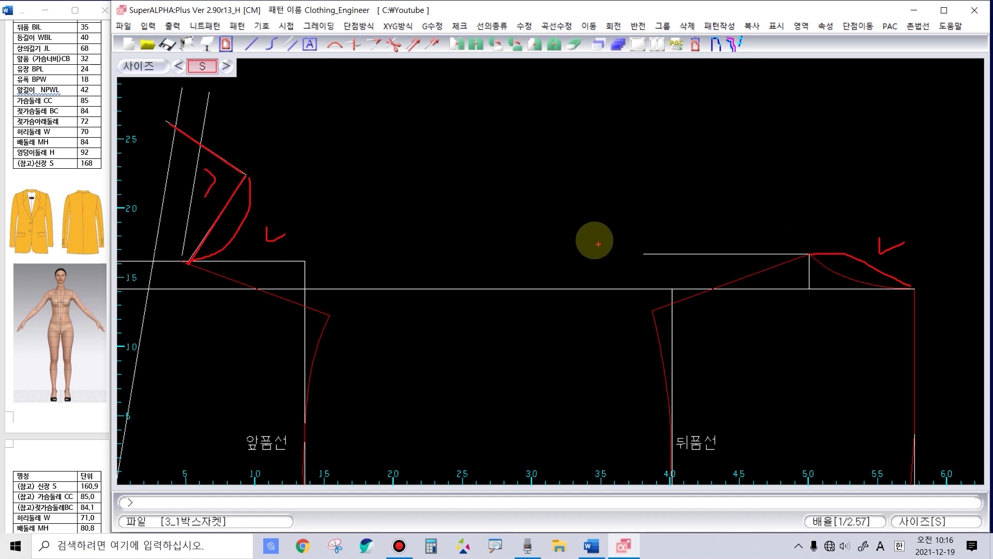
mouse_move(325, 228)
left_mouse_down()
mouse_move(397, 222)
mouse_move(459, 248)
mouse_move(434, 256)
left_mouse_up()
left_click(413, 232)
mouse_move(437, 218)
left_mouse_down()
mouse_move(499, 217)
mouse_move(603, 241)
left_mouse_up()
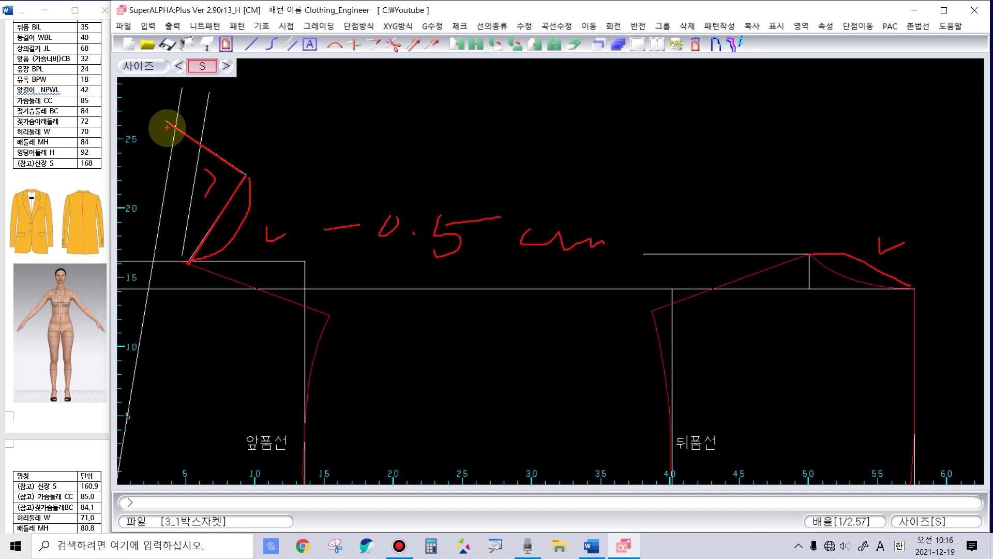
mouse_move(168, 121)
left_mouse_down()
mouse_move(231, 138)
mouse_move(244, 174)
left_mouse_up()
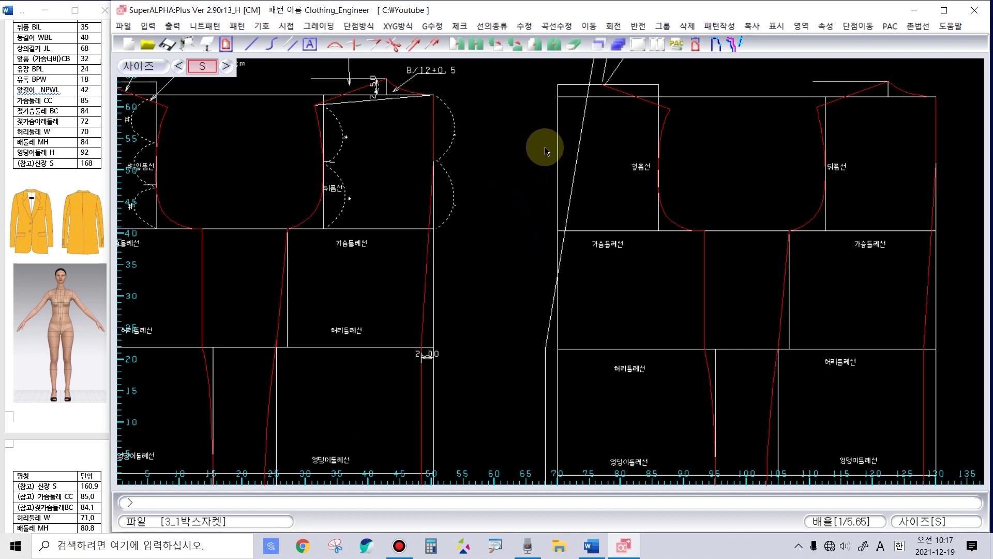
Step: Draw the lapel outline from 7 cm down the roll line out to the lapel tip, and on to the roll line's lower end
scroll(547, 268, "down", 3)
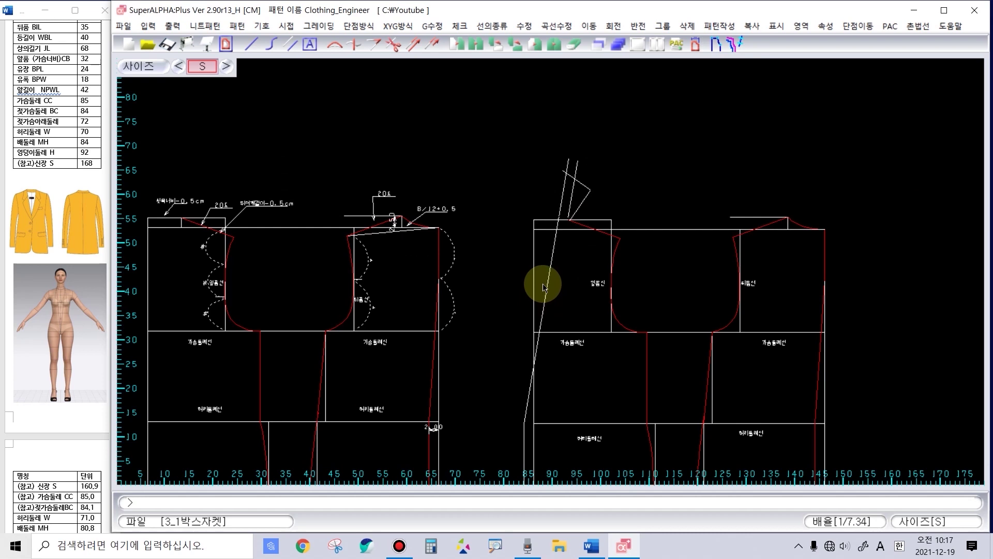
scroll(543, 287, "up", 3)
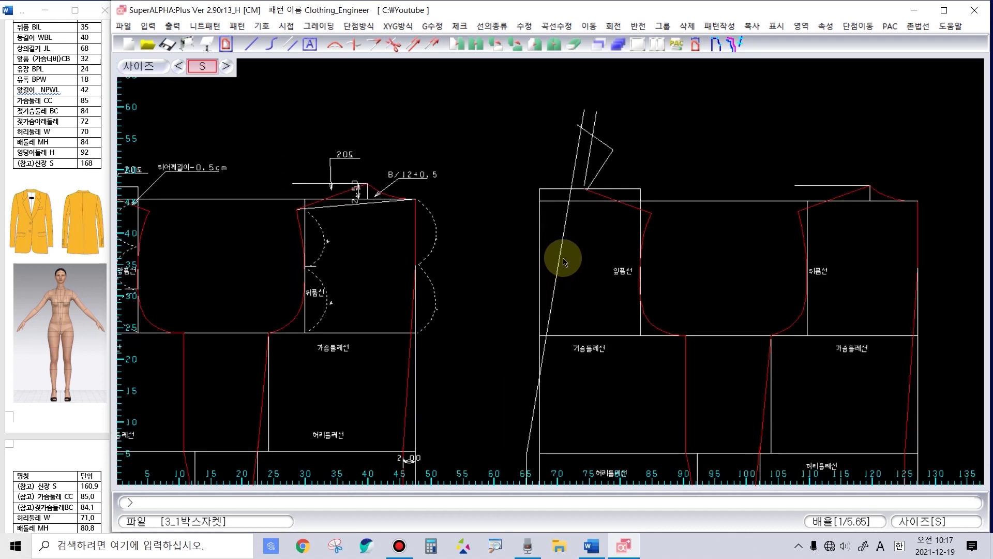
scroll(563, 257, "up", 1)
key("i")
left_click(559, 129)
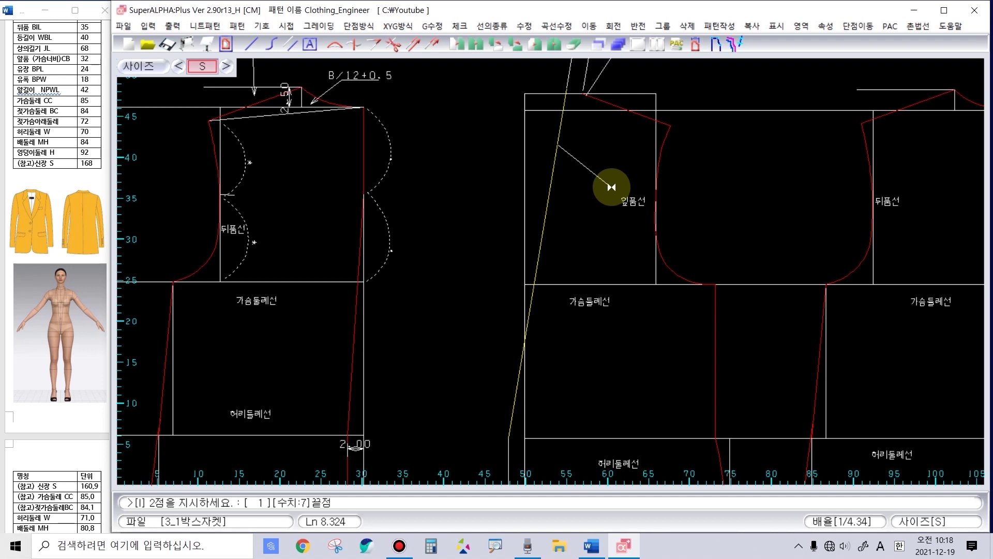
left_click(607, 185)
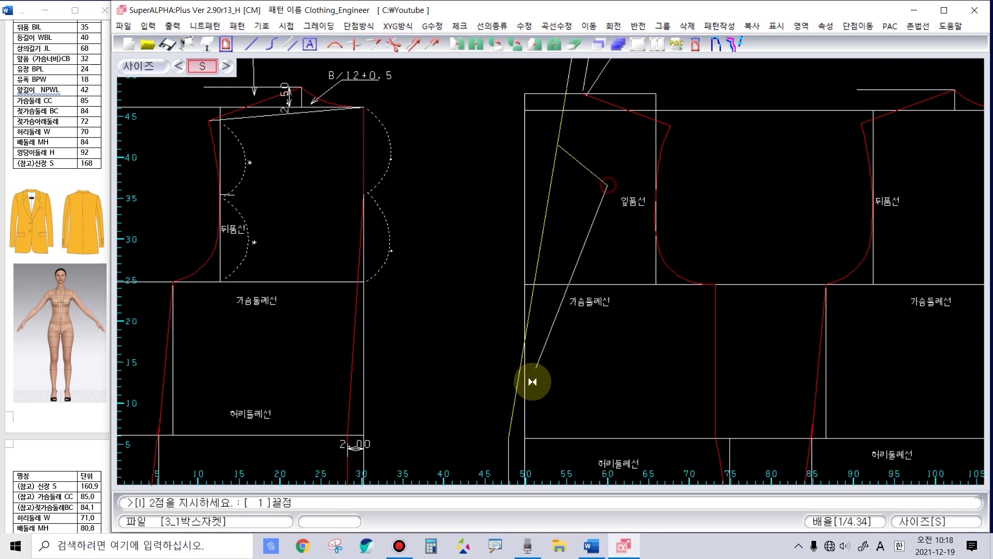
left_click(510, 437)
Step: Add a point on the long lapel edge and move it outward to bend the edge into a gentle convex curve
left_click(562, 304)
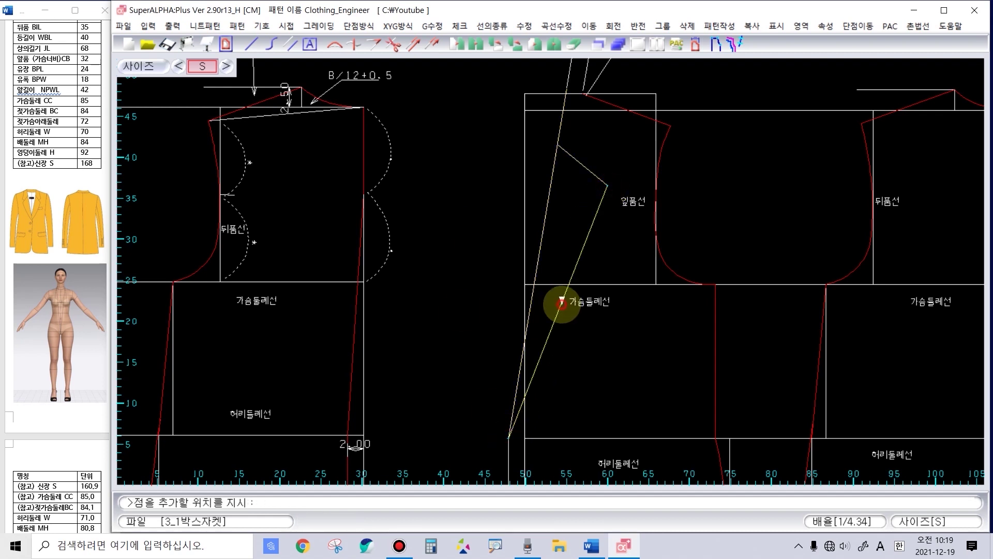
left_click(561, 301)
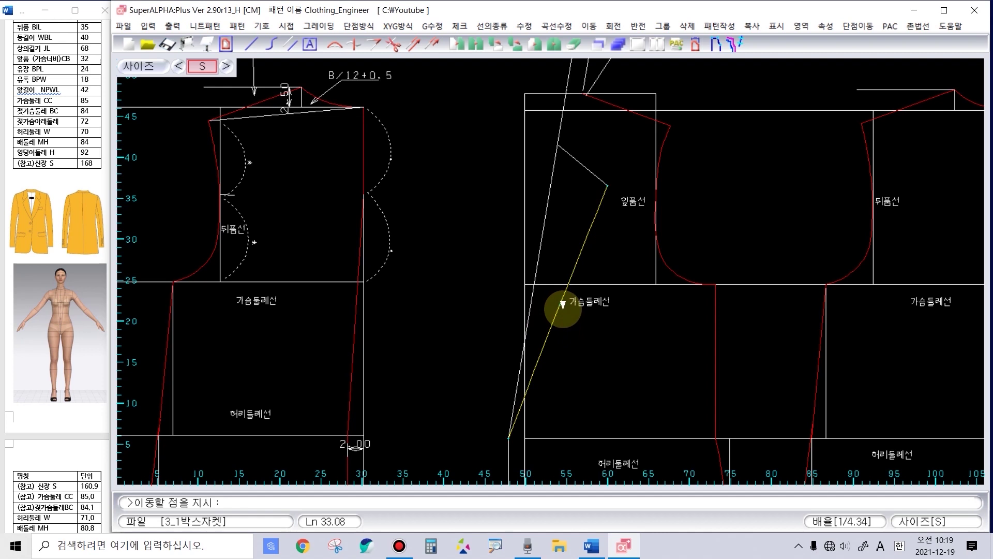
left_click(559, 298)
left_click(558, 315)
left_click(561, 325)
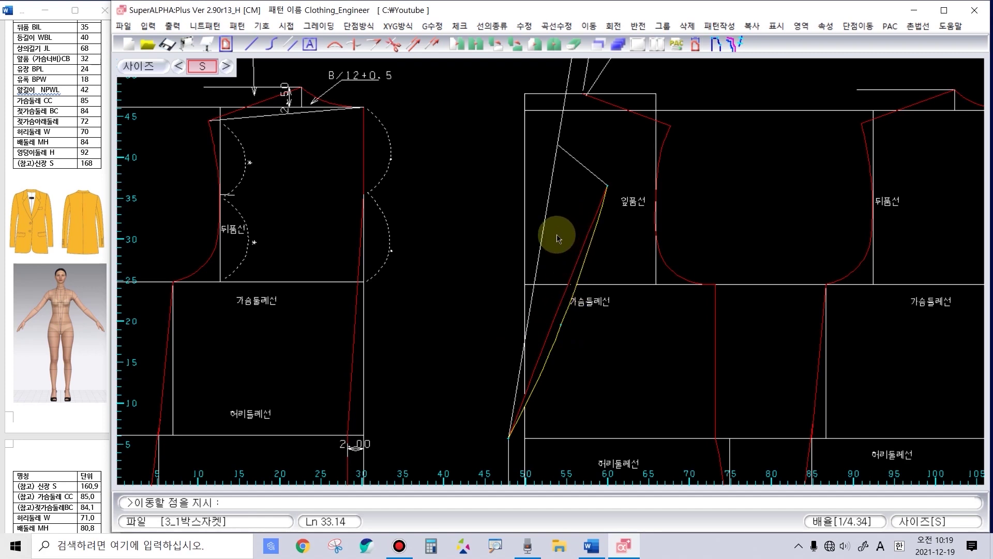
Step: Draw the collar's front edge about 3.1 cm long from the middle of the lapel's top edge, then a line about 7.2 cm up to the shoulder
scroll(566, 243, "up", 2)
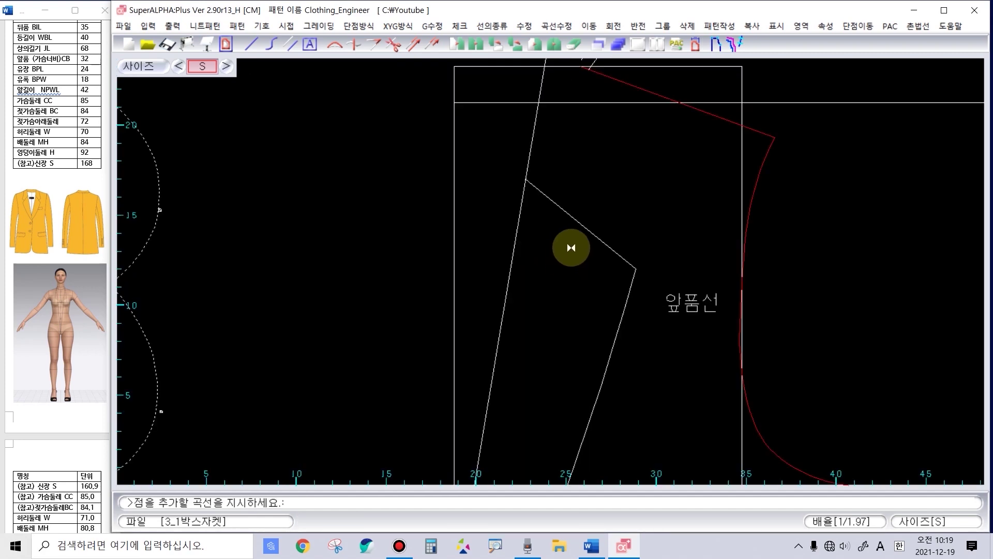
left_click(588, 228)
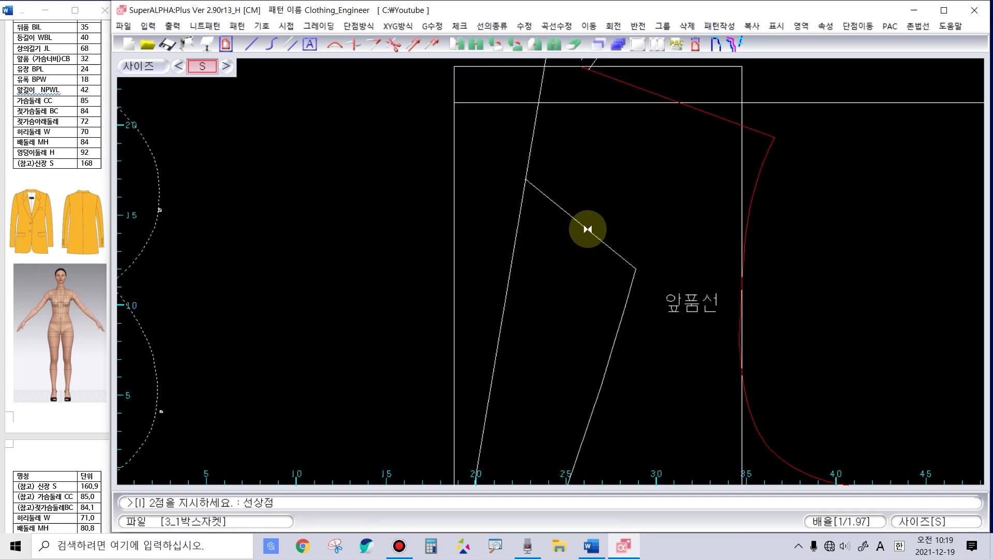
left_click(587, 229)
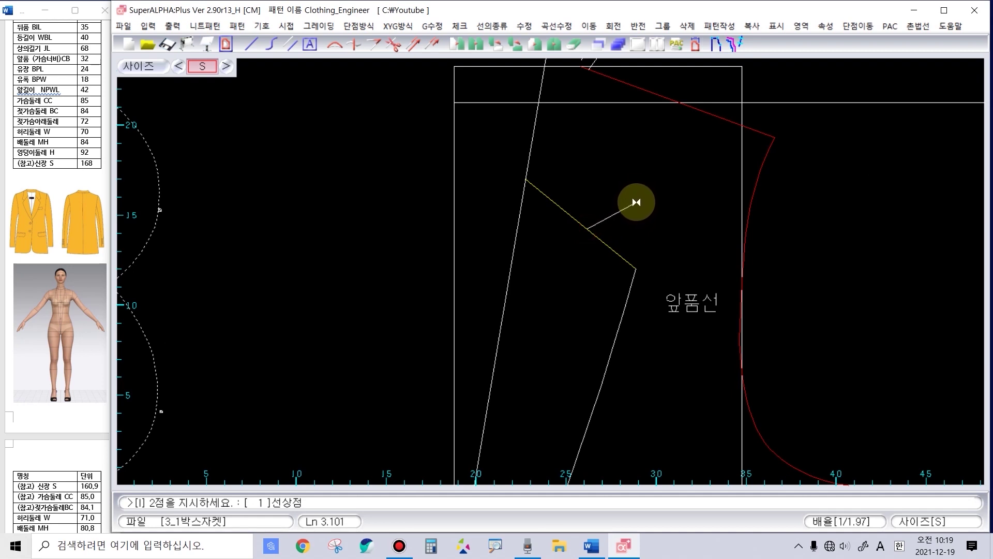
left_click(636, 201)
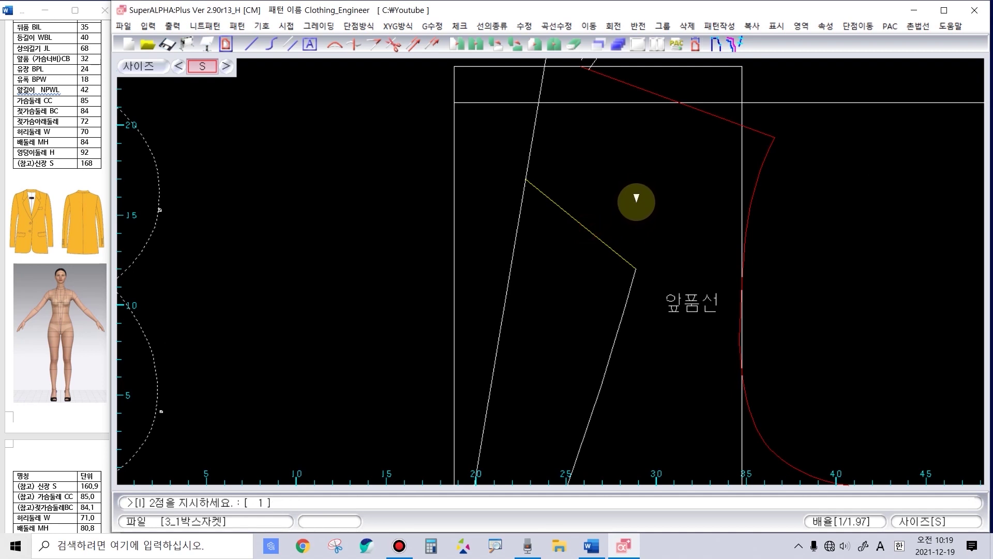
left_click(636, 202)
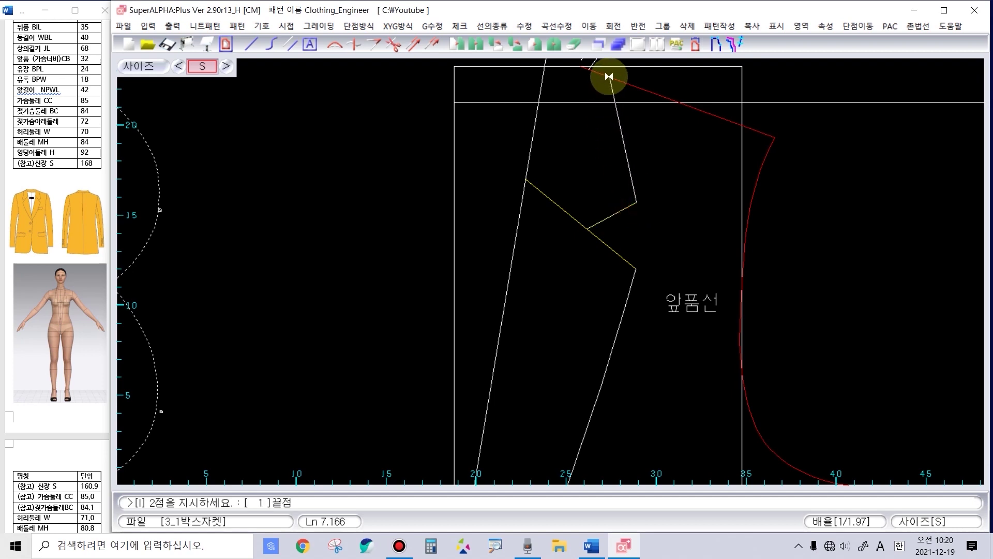
right_click(609, 77)
Step: Add a point on the outer collar line between collar tip and shoulder and move it inward to form a gentle concave curve
left_click(629, 139)
left_click(611, 78)
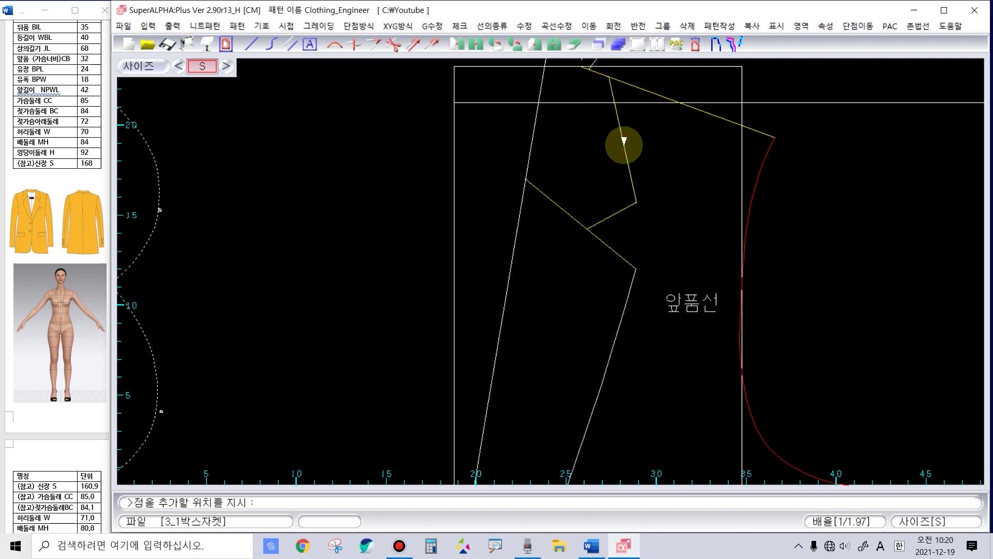
left_click(624, 151)
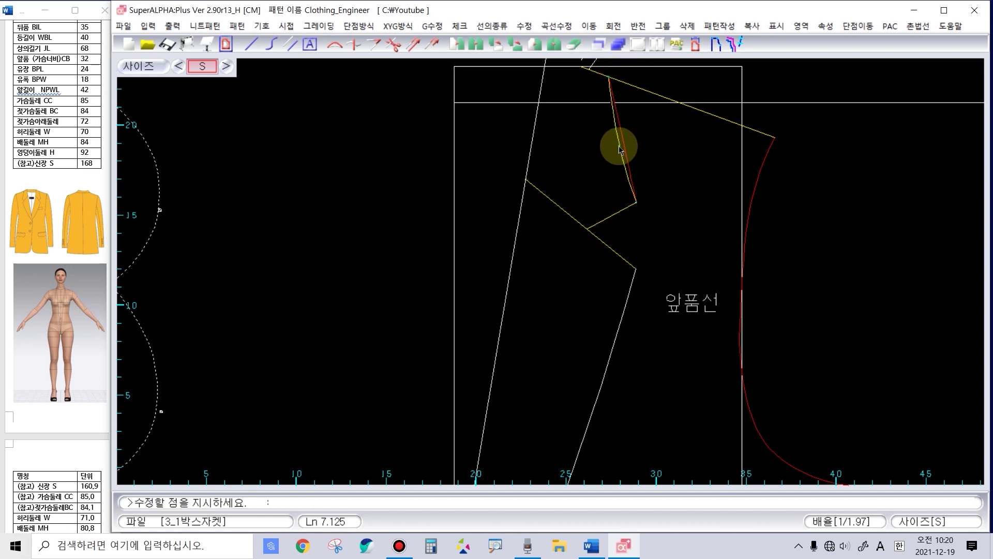
left_click(619, 150)
Step: Draw a line parallel to the collar's neck-side line, 3 cm away on the roll line side
scroll(560, 295, "up", 3)
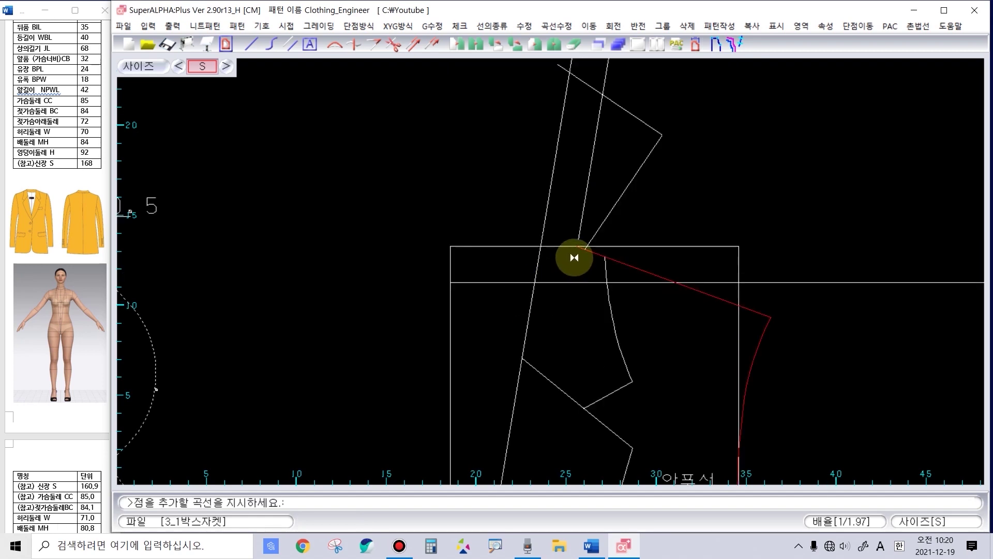
scroll(568, 281, "down", 1)
scroll(569, 395, "down", 3)
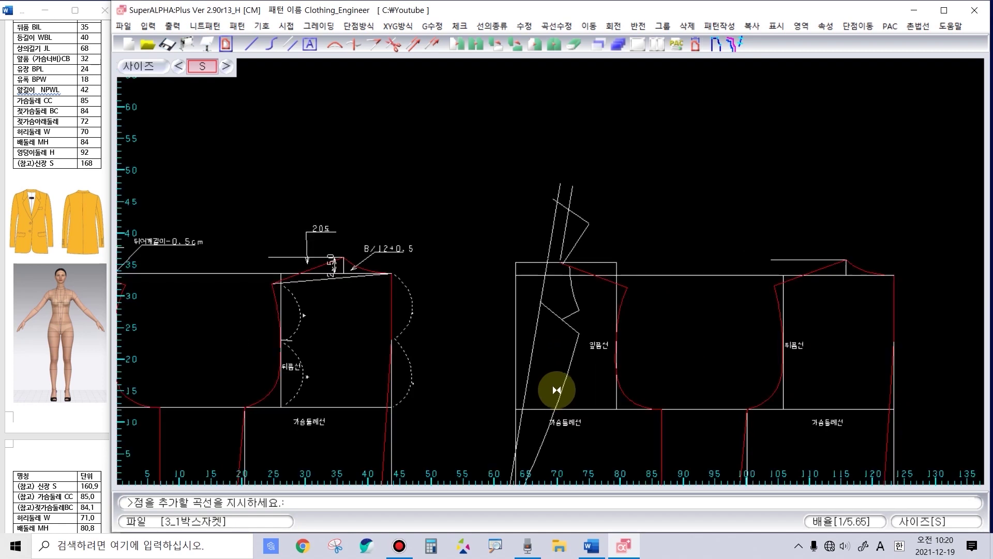
scroll(550, 395, "up", 1)
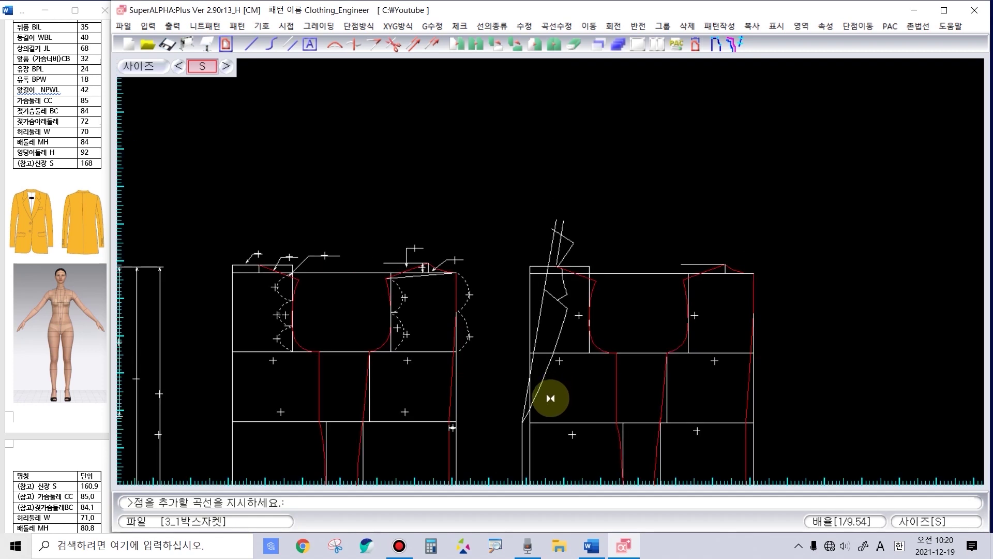
scroll(553, 267, "up", 1)
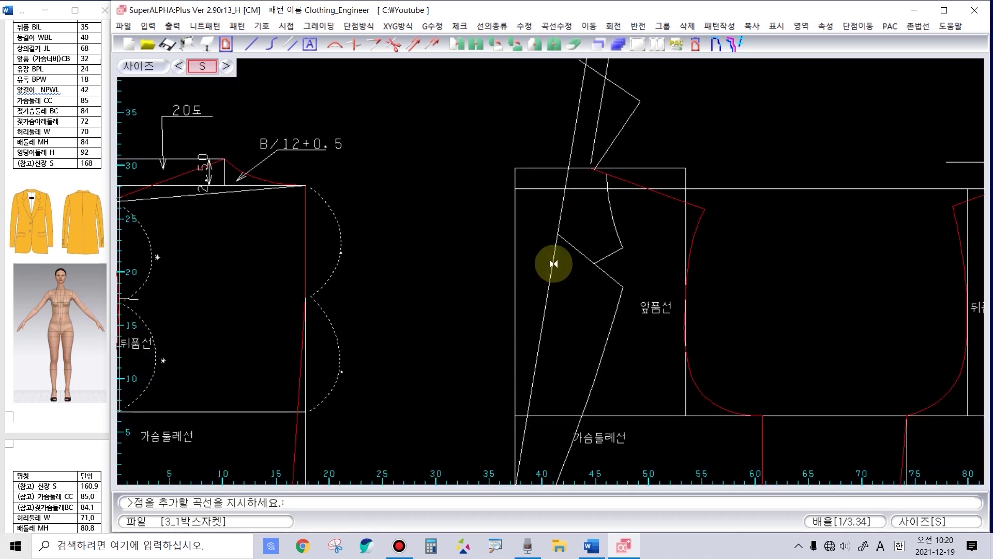
scroll(553, 264, "up", 2)
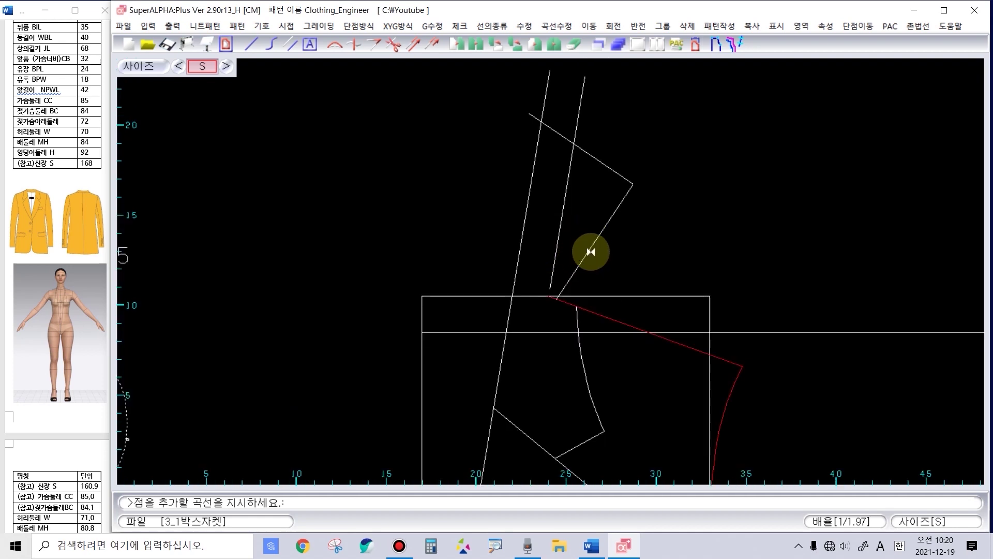
type("pl")
key("Return")
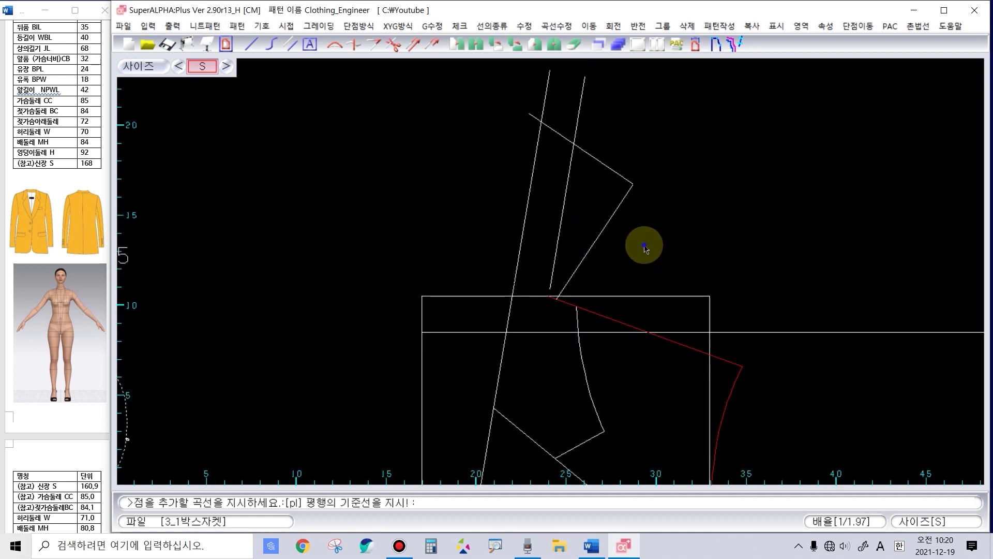
left_click(598, 235)
left_click(554, 277)
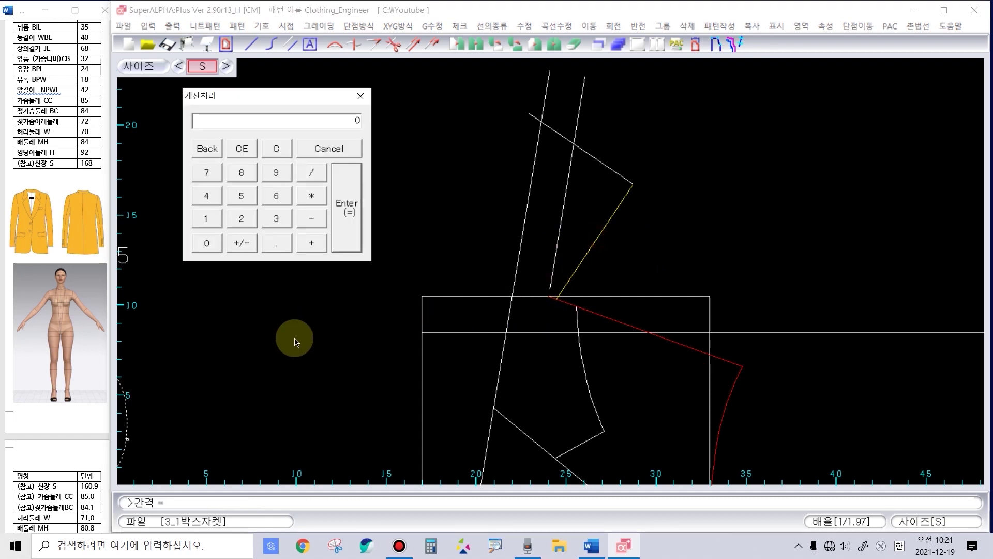
key("Return")
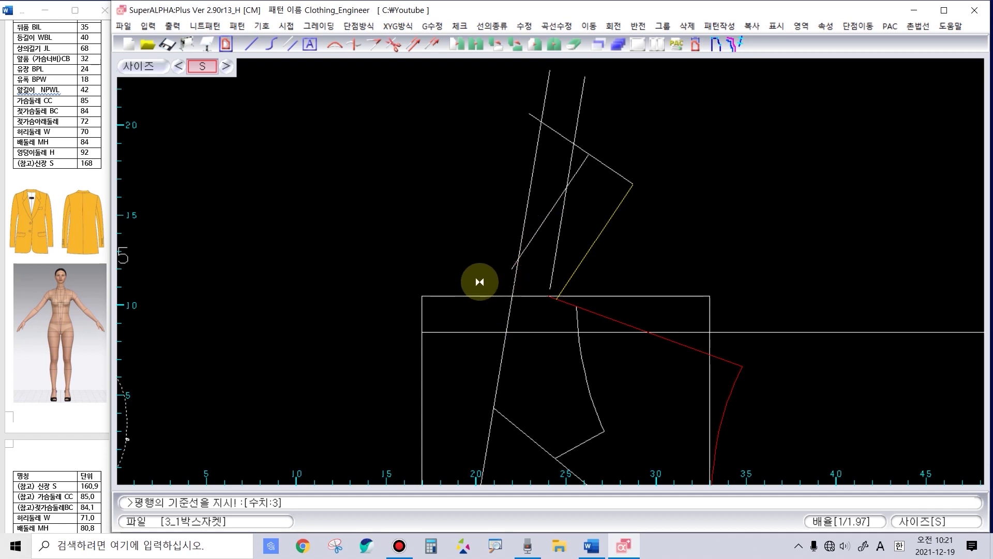
Step: Move the lower end of the 3 cm parallel line to where the roll line crosses the long horizontal line below the neck
scroll(479, 281, "up", 3)
left_click(531, 233)
left_click(534, 299)
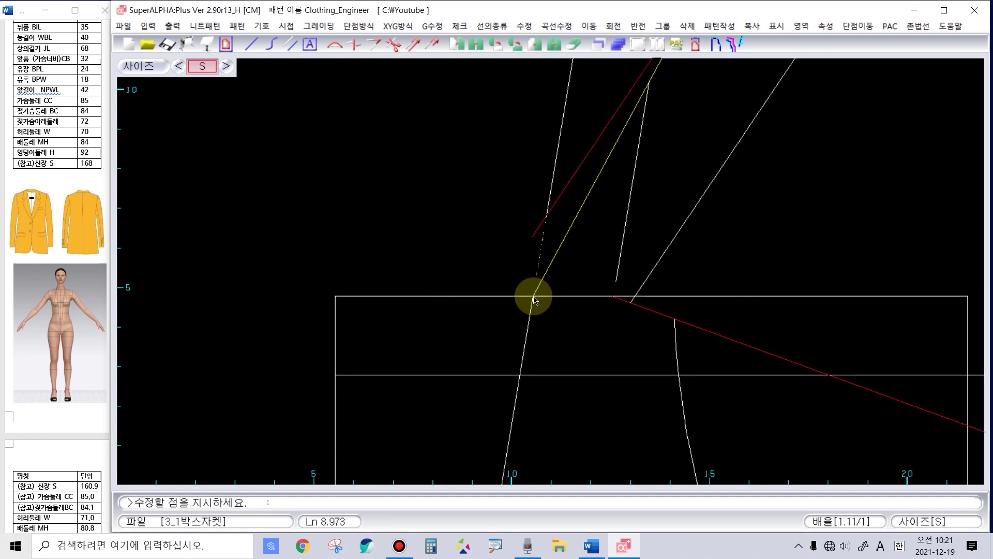
left_click(521, 378)
Step: Add a point midway on the collar fold line and move it outward to bend the line smoothly into the roll line
scroll(527, 305, "down", 2)
left_click(566, 258)
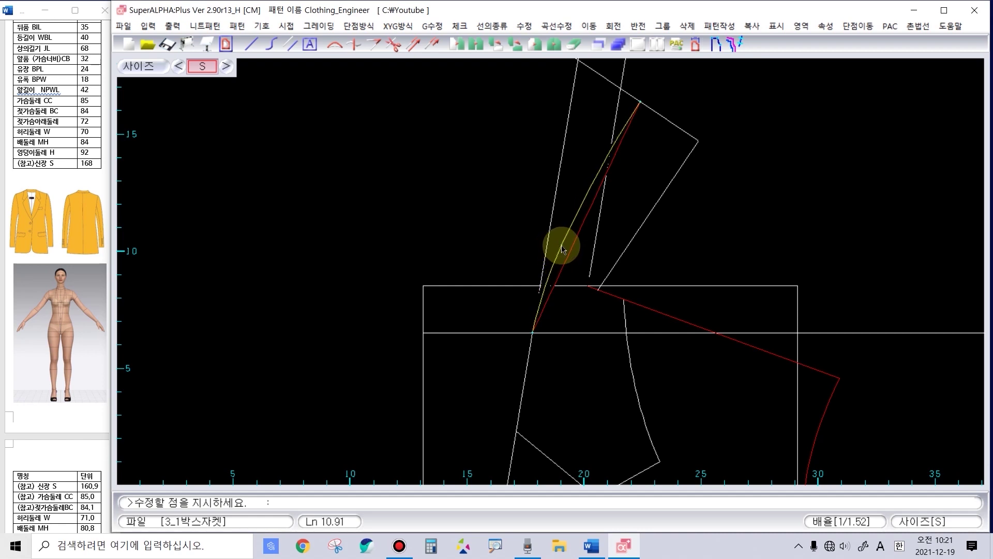
left_click(564, 243)
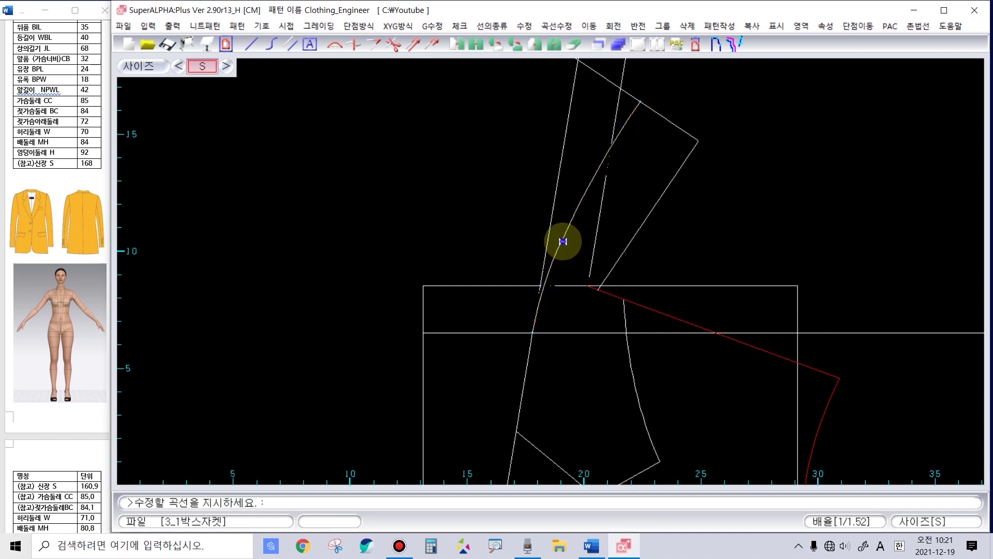
scroll(566, 281, "down", 3)
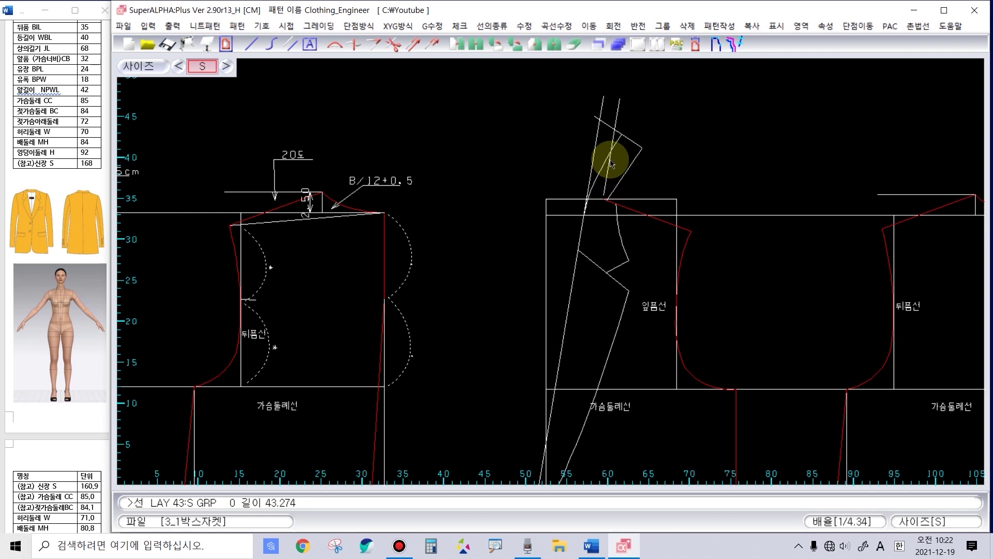
scroll(551, 392, "down", 3)
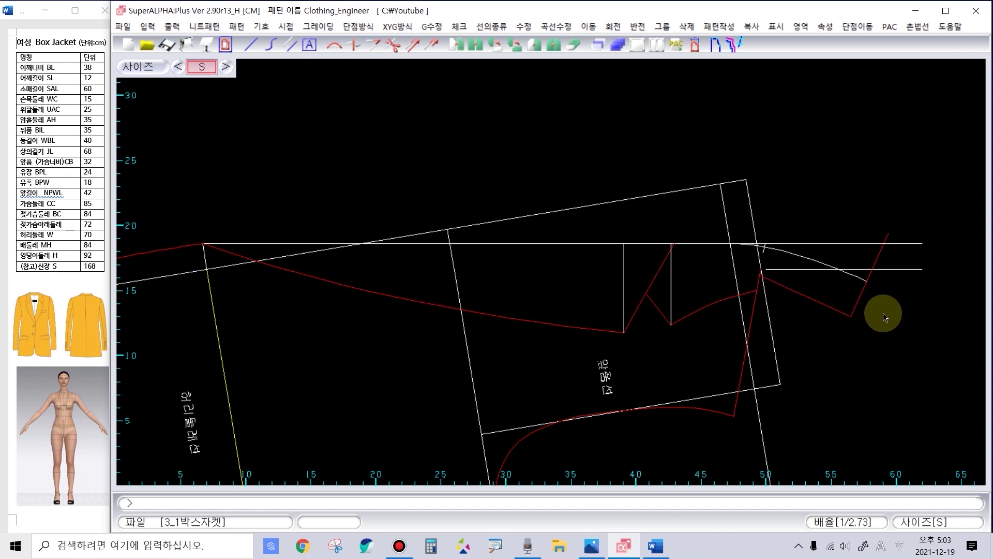
Step: Dimension the collar's full centre-back line and its stand portion from the neck-side line to the fold curve
left_click(869, 306)
left_click(852, 309)
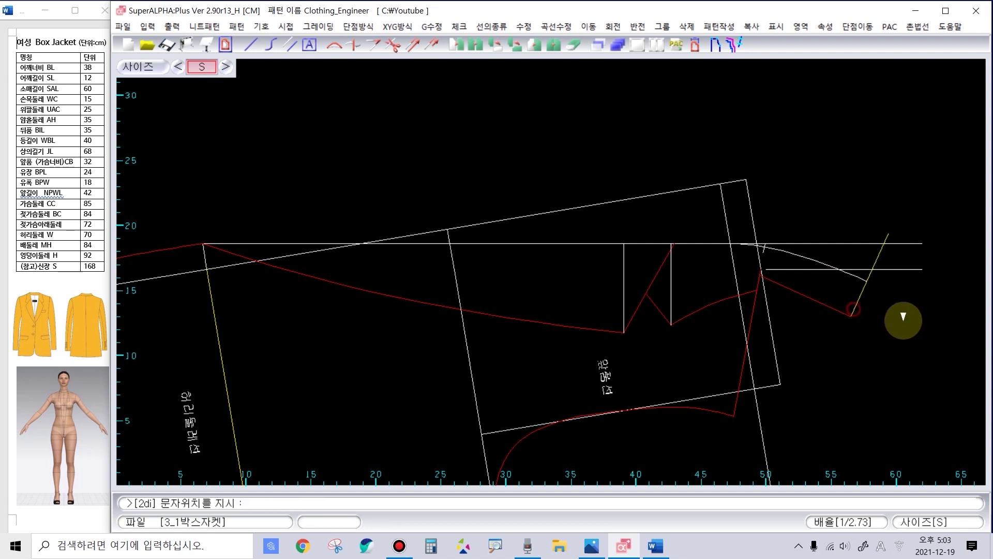
left_click(915, 321)
scroll(920, 348, "up", 2)
scroll(470, 273, "up", 1)
left_click(514, 207)
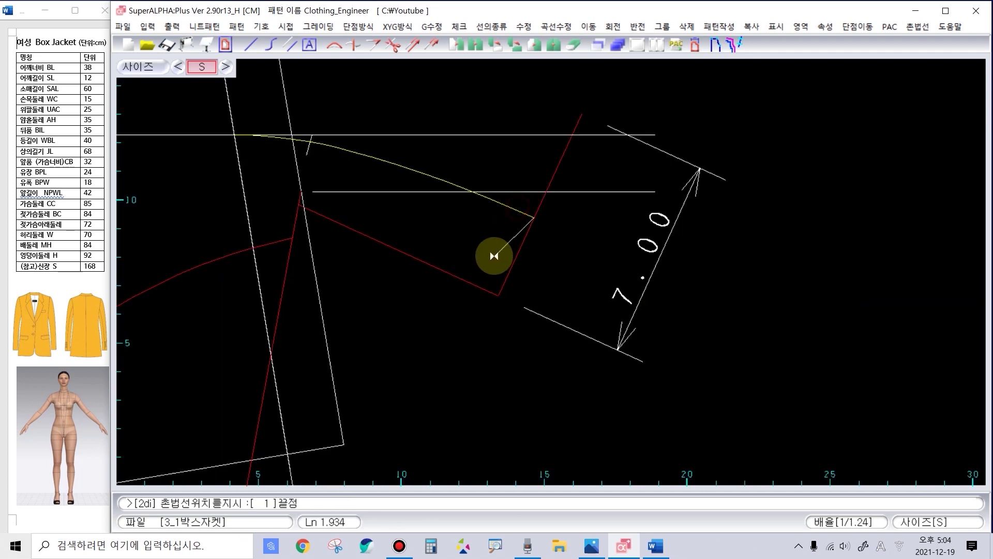
left_click(473, 286)
left_click(505, 361)
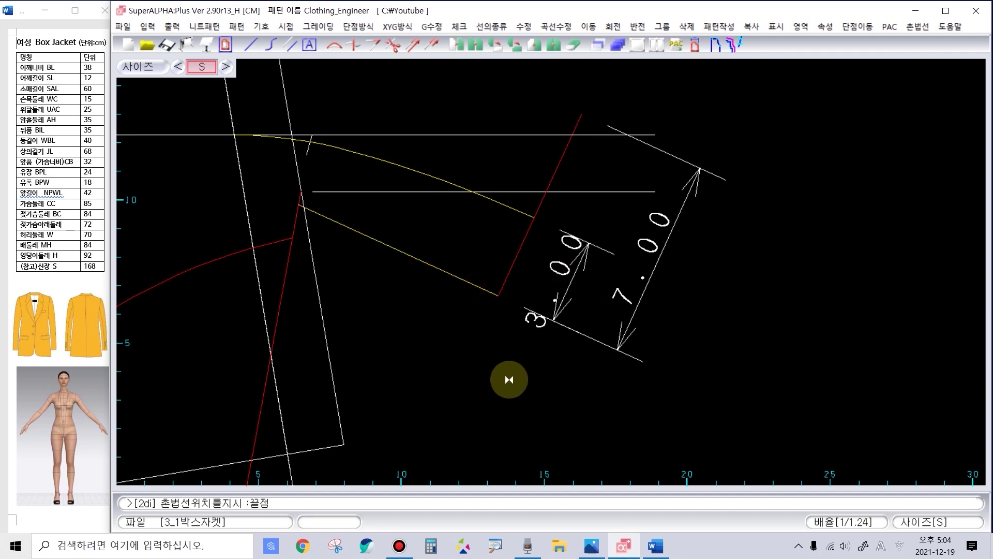
Step: Dimension the length of the collar's neck-side line, placing the text outside the collar
scroll(505, 377, "down", 1)
left_click(575, 329)
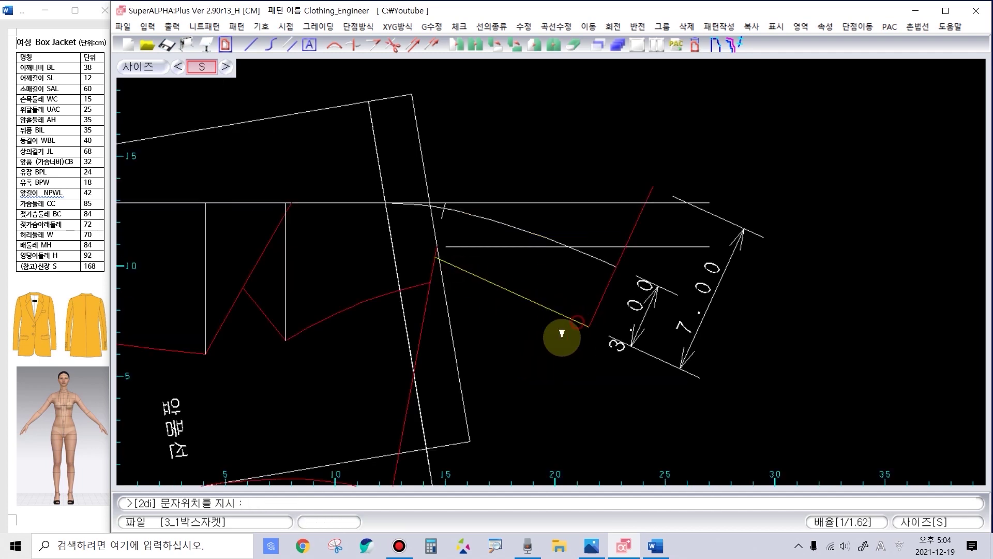
left_click(505, 352)
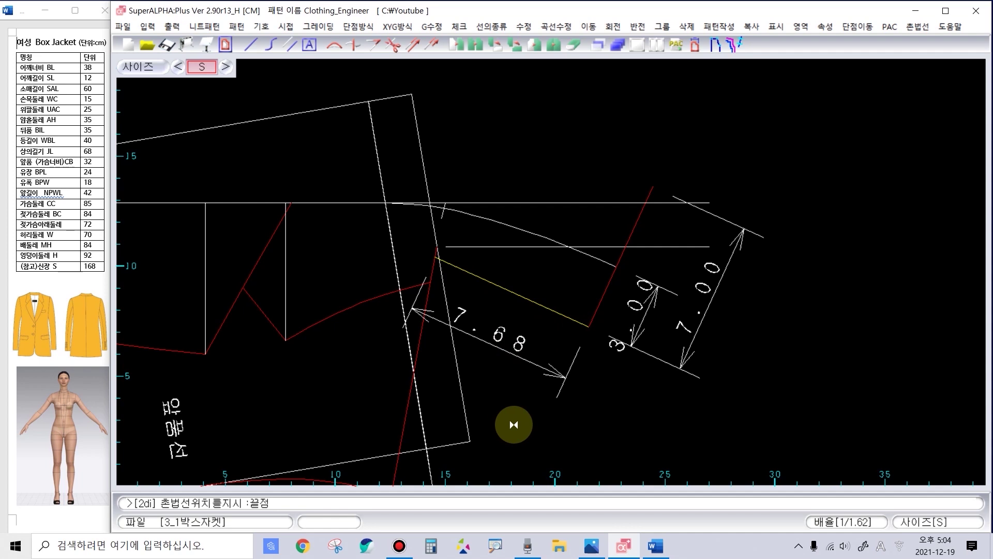
Step: Dimension the gap along the shoulder line between the shoulder neck point and the start of the collar's neck-side line
scroll(514, 425, "up", 3)
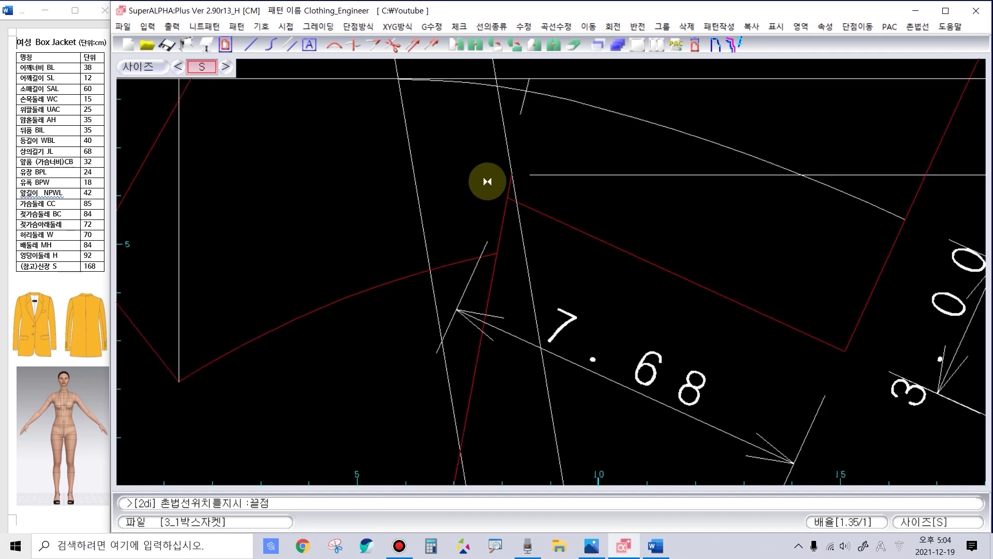
scroll(517, 195, "up", 2)
left_click(534, 242)
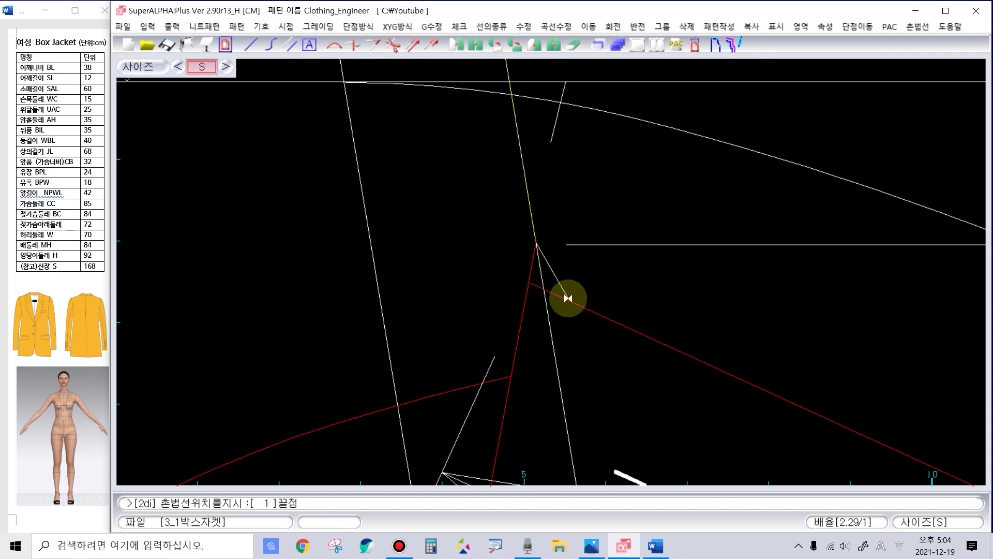
left_click(559, 299)
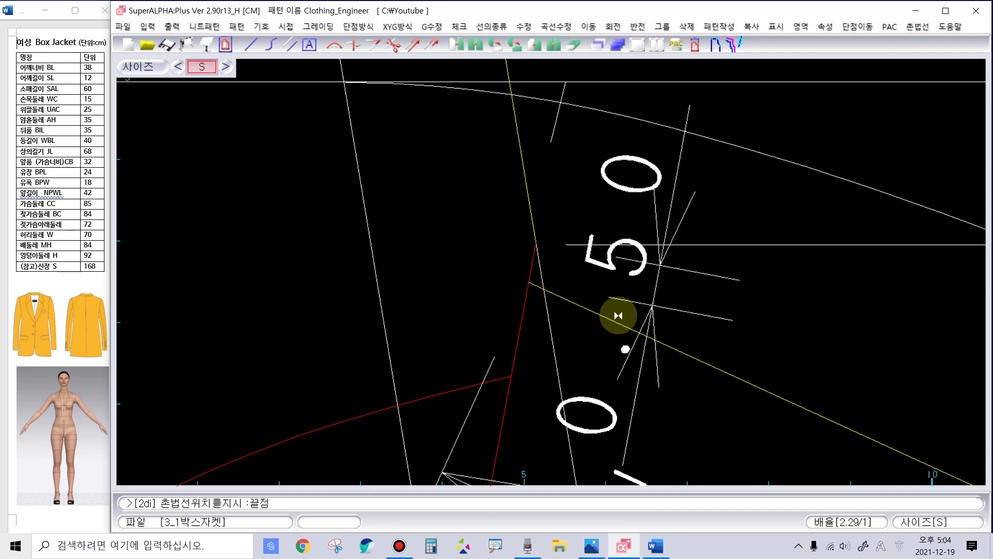
scroll(621, 313, "down", 2)
scroll(892, 425, "down", 1)
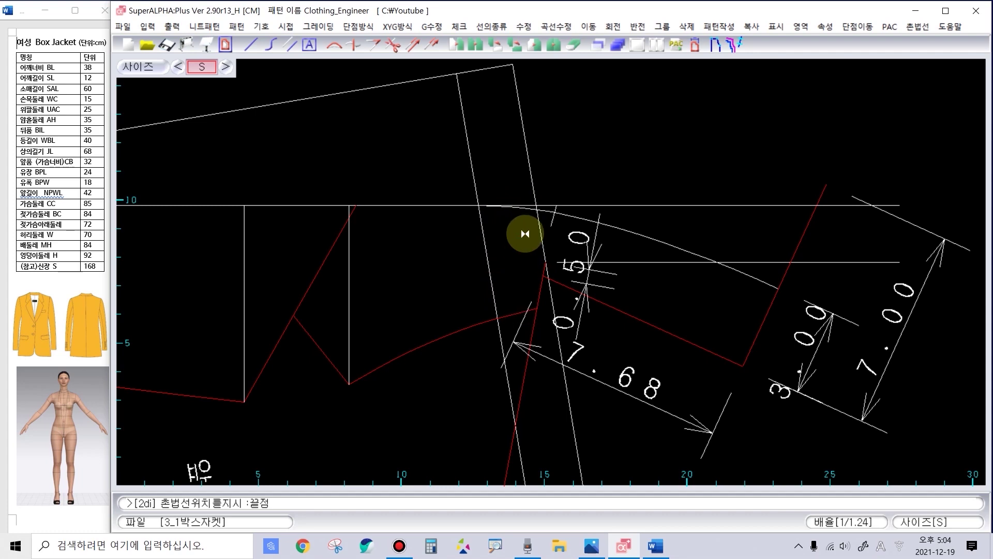
Step: Dimension from the roll line along the extended shoulder line to the end of the collar's outer curve
scroll(554, 269, "up", 2)
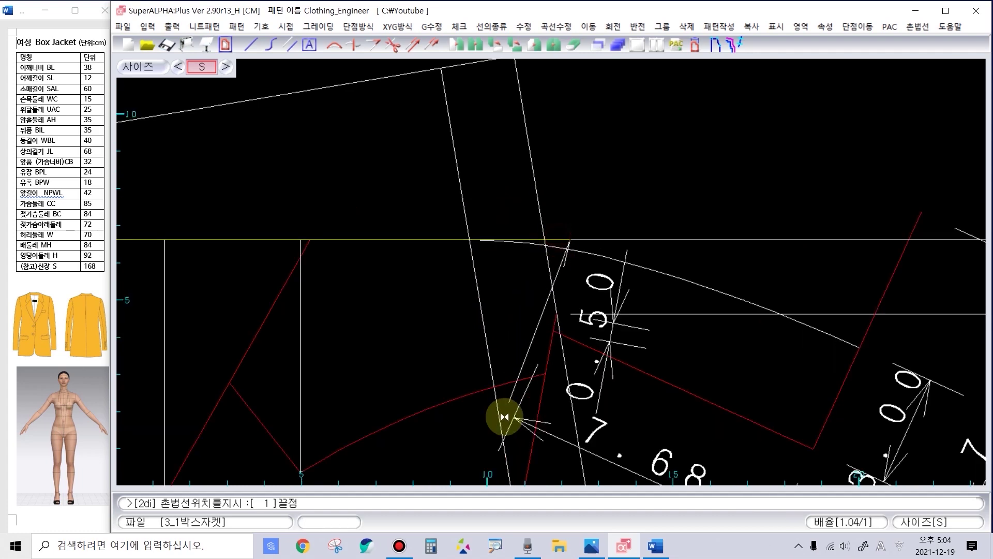
scroll(532, 394, "up", 2)
left_click(539, 239)
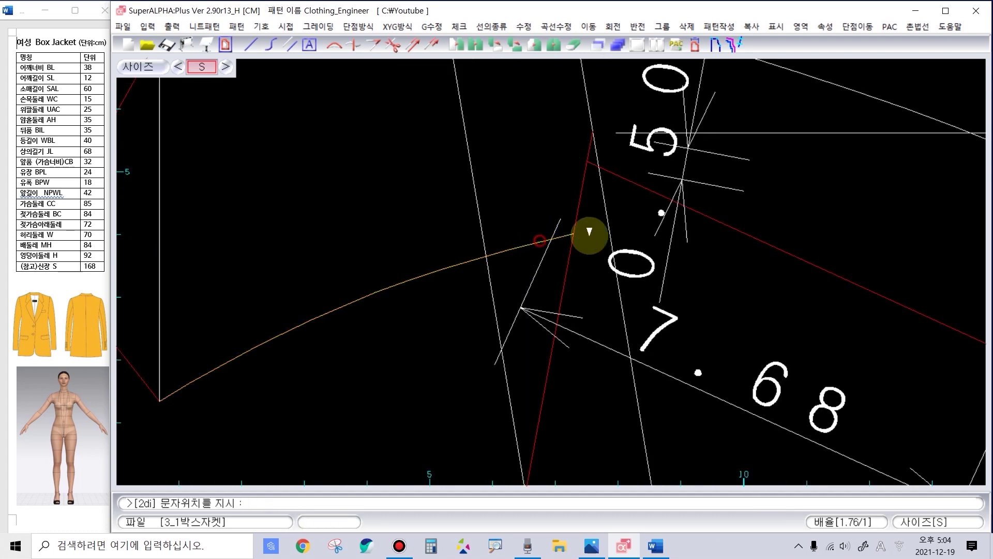
scroll(559, 231, "down", 2)
left_click(705, 255)
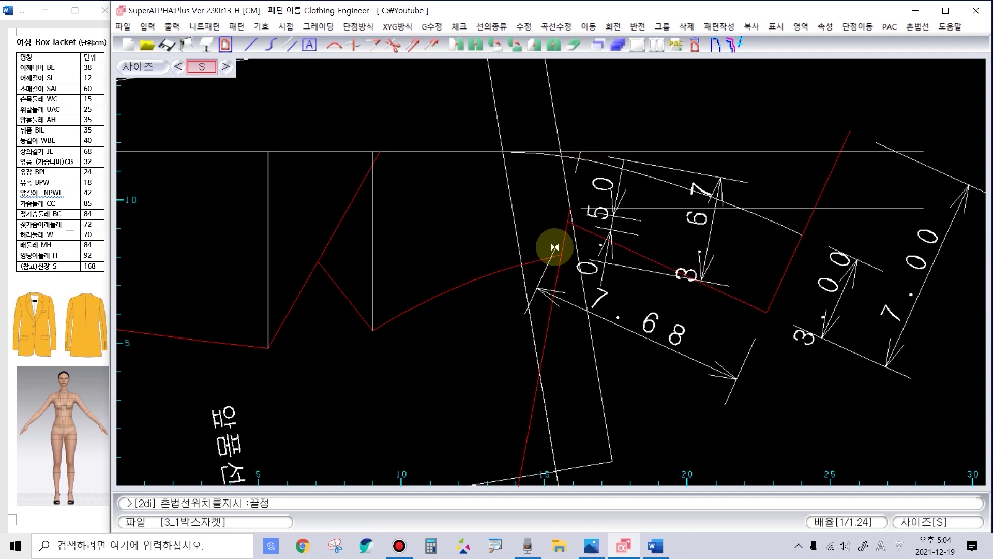
scroll(555, 247, "up", 1)
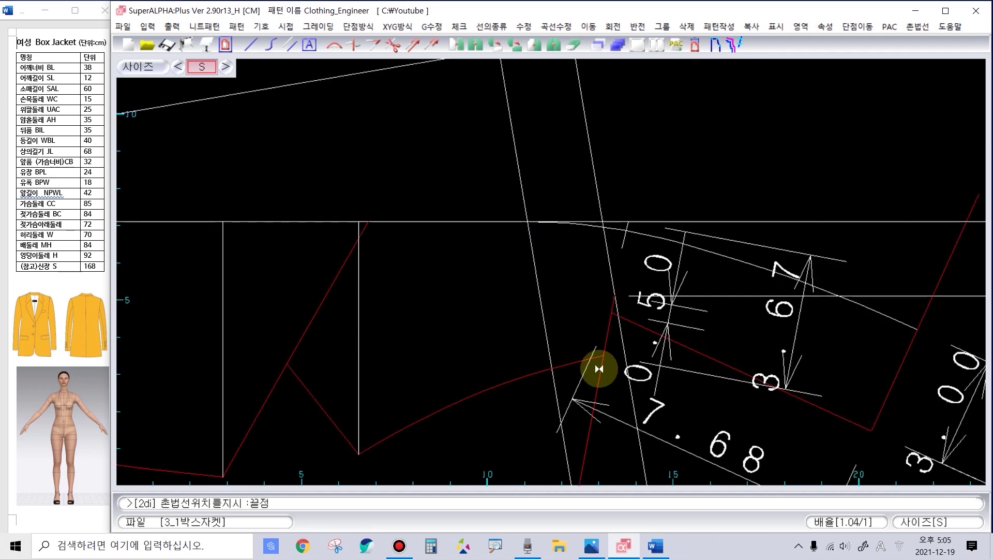
scroll(450, 324, "down", 2)
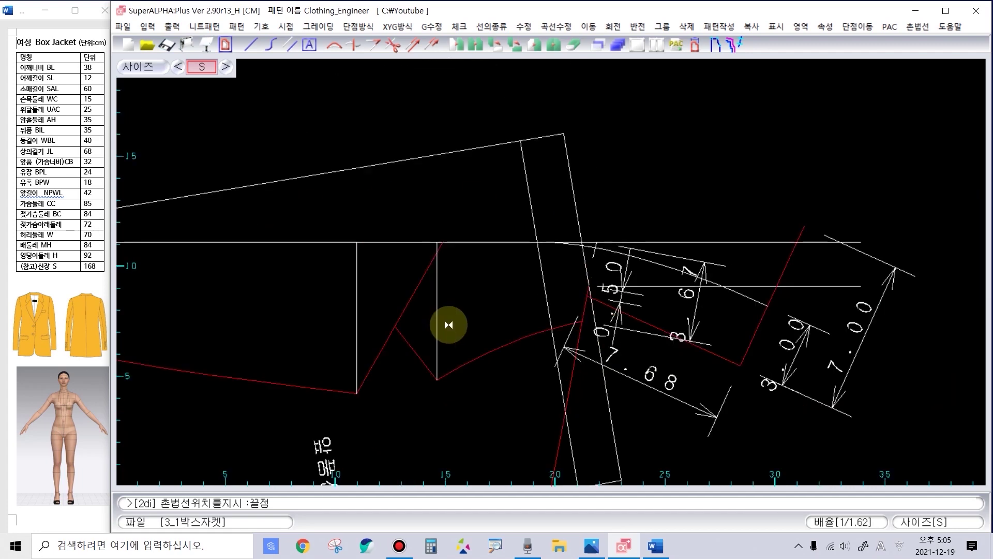
scroll(260, 269, "up", 1)
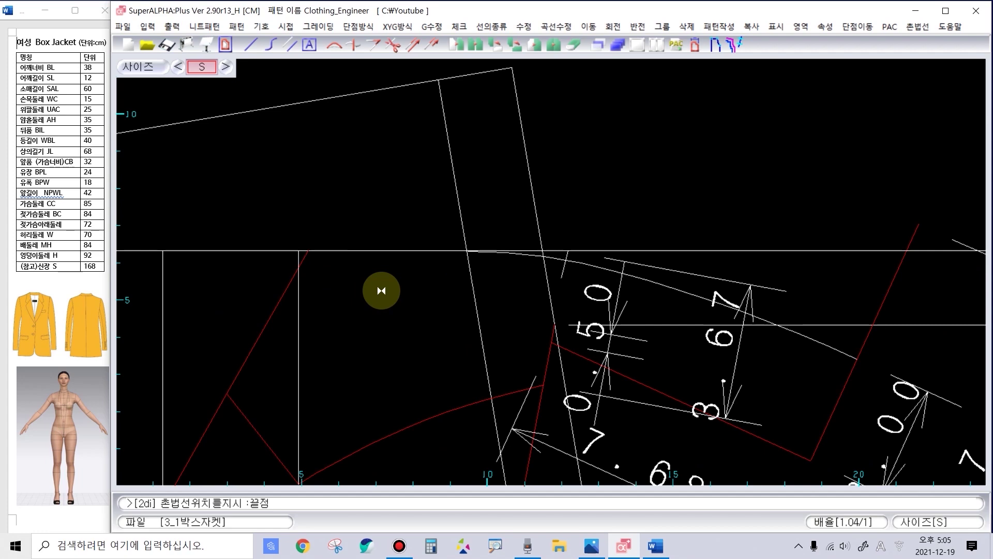
Step: Dimension along the roll line from the extended shoulder line to the upper end of the gorge line, placing the text outside the lapel
scroll(377, 288, "up", 1)
left_click(333, 255)
scroll(322, 288, "down", 2)
scroll(551, 271, "up", 1)
scroll(551, 271, "up", 3)
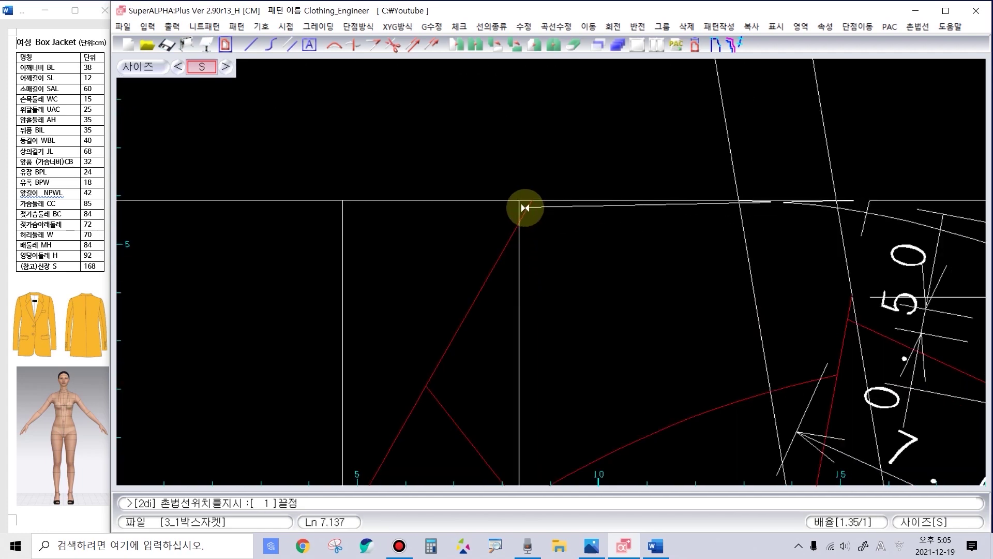
left_click(542, 247)
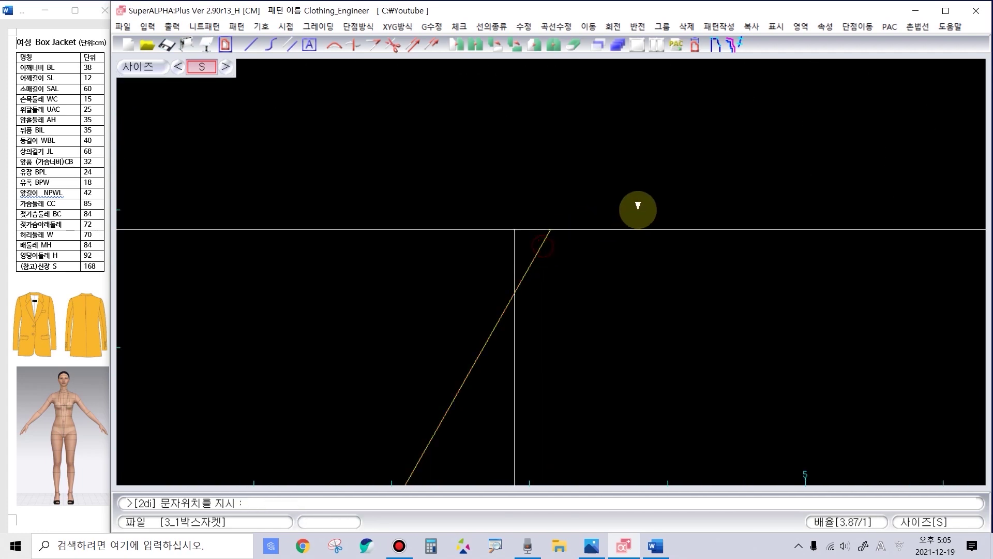
scroll(646, 206, "down", 2)
scroll(685, 182, "down", 2)
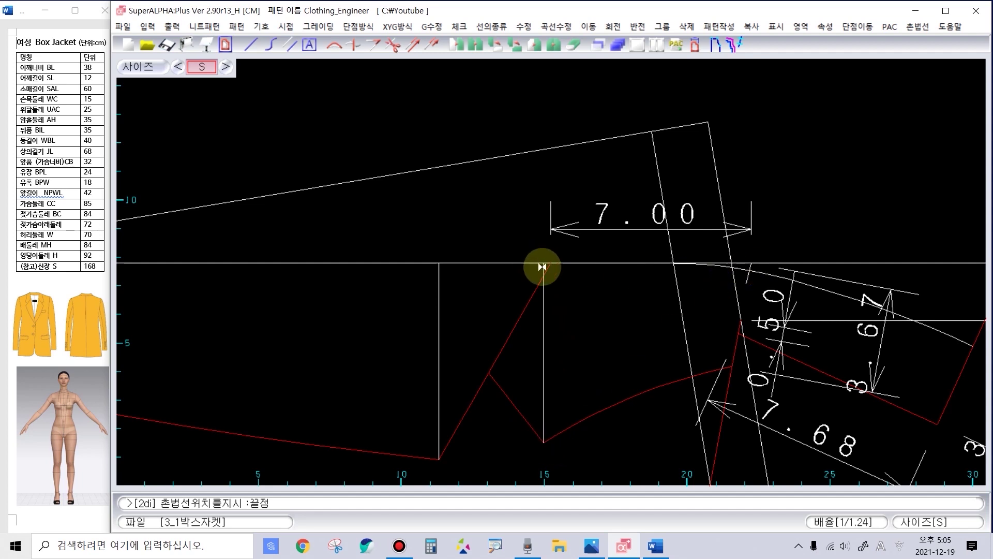
Step: Dimension the perpendicular guide from the roll line to the collar's notch corner, placing the text on its shoulder side
left_click(541, 440)
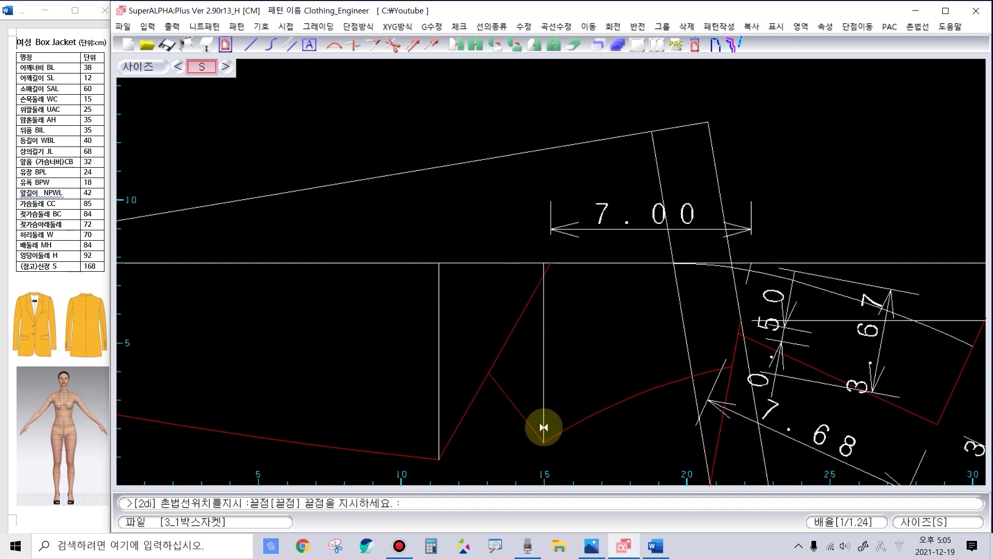
left_click(543, 291)
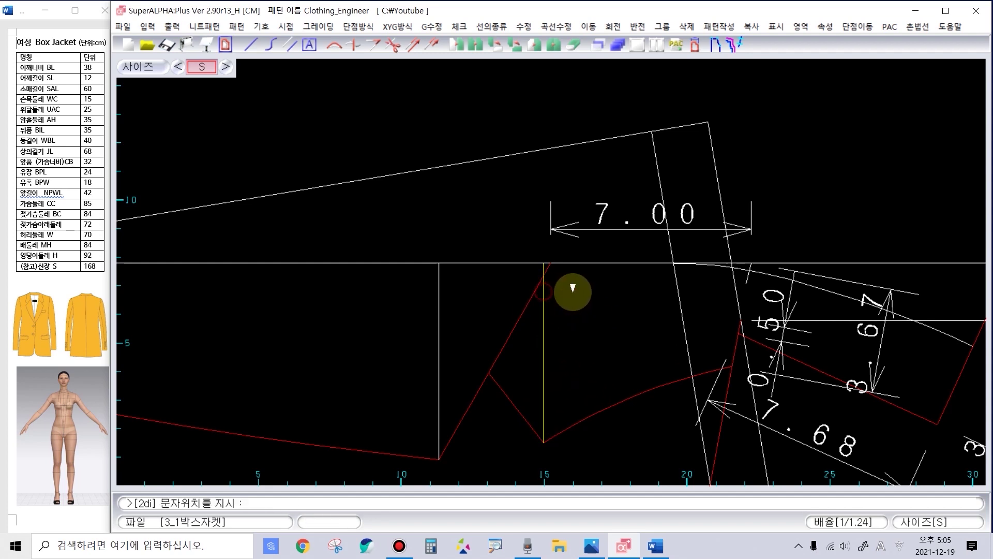
left_click(588, 304)
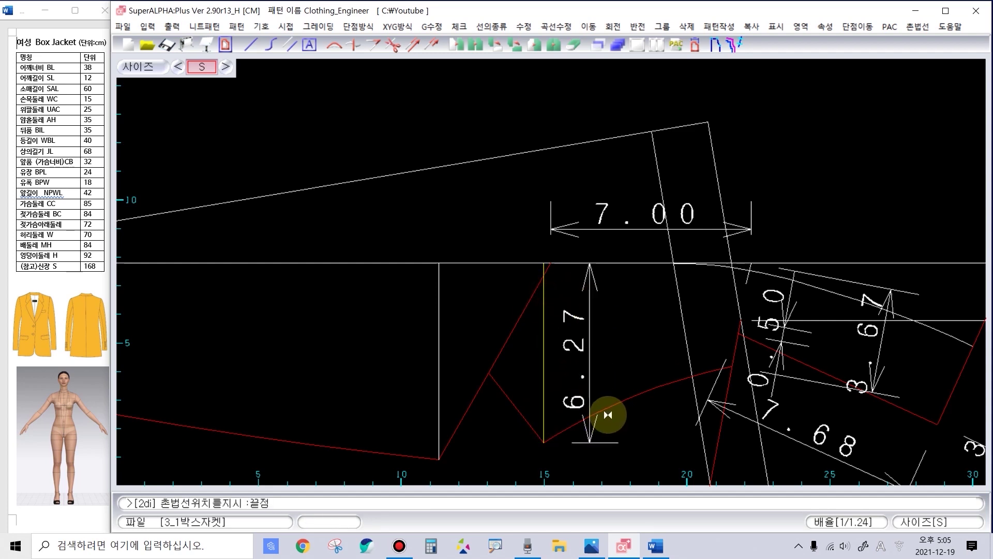
Step: Dimension along the roll line from the extended shoulder line to the foot of the collar-corner perpendicular, above the existing gorge distance
left_click(734, 269)
scroll(591, 255, "up", 2)
scroll(446, 291, "down", 1)
scroll(445, 291, "down", 2)
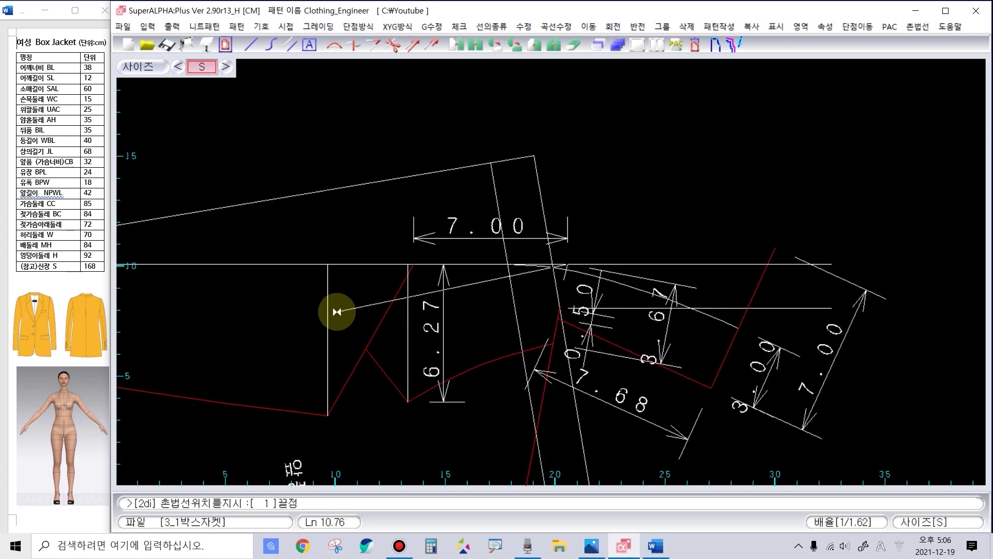
left_click(409, 290)
left_click(443, 137)
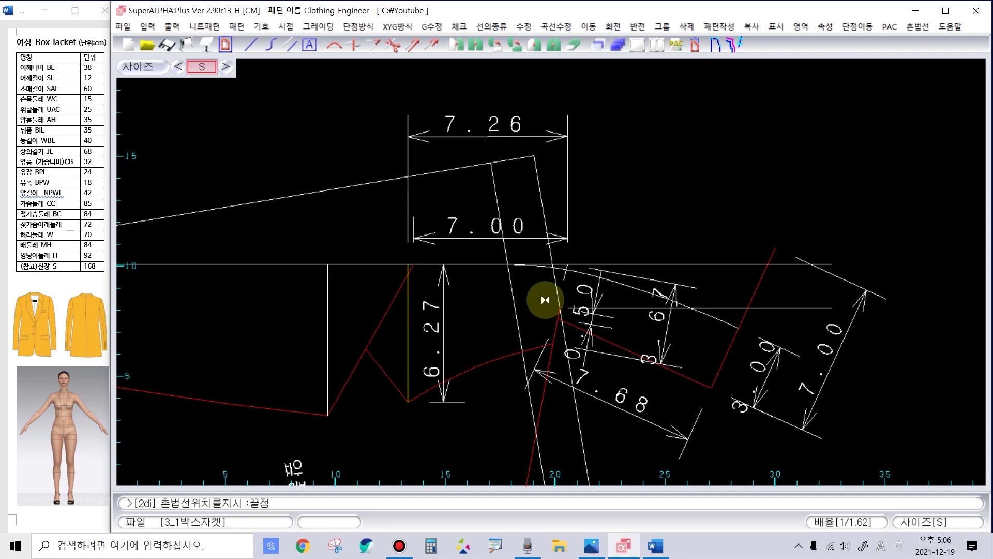
Step: Dimension along the roll line from the extended shoulder line to the foot of the lapel-tip perpendicular, stacked above the other two distances
scroll(553, 274, "up", 3)
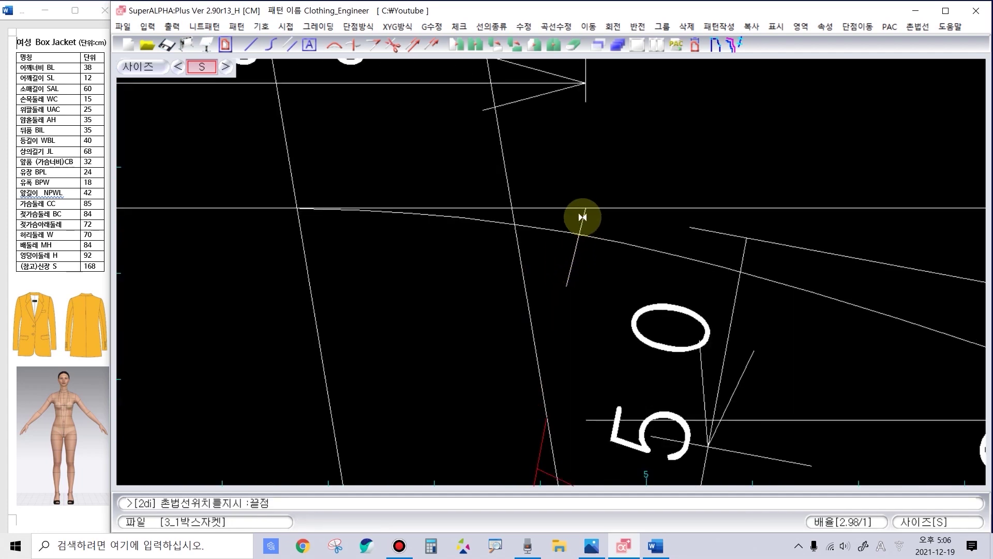
left_click(583, 218)
scroll(450, 262, "down", 2)
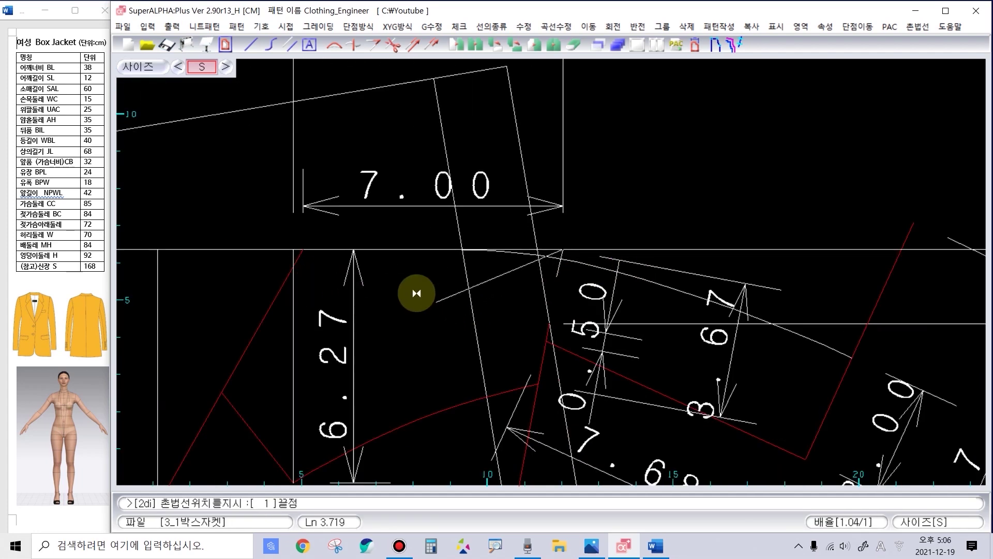
key("Left")
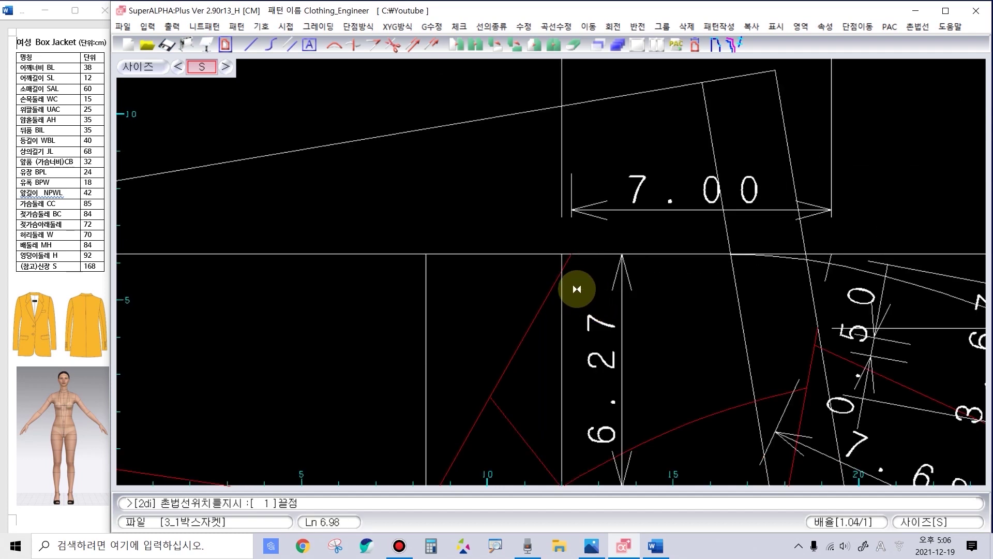
left_click(424, 275)
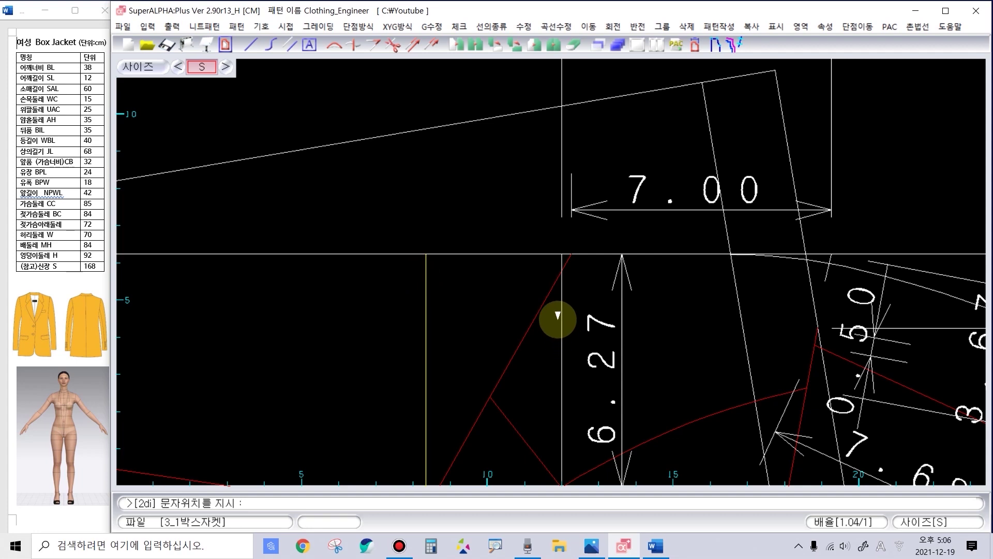
scroll(538, 230, "down", 1)
scroll(506, 97, "down", 1)
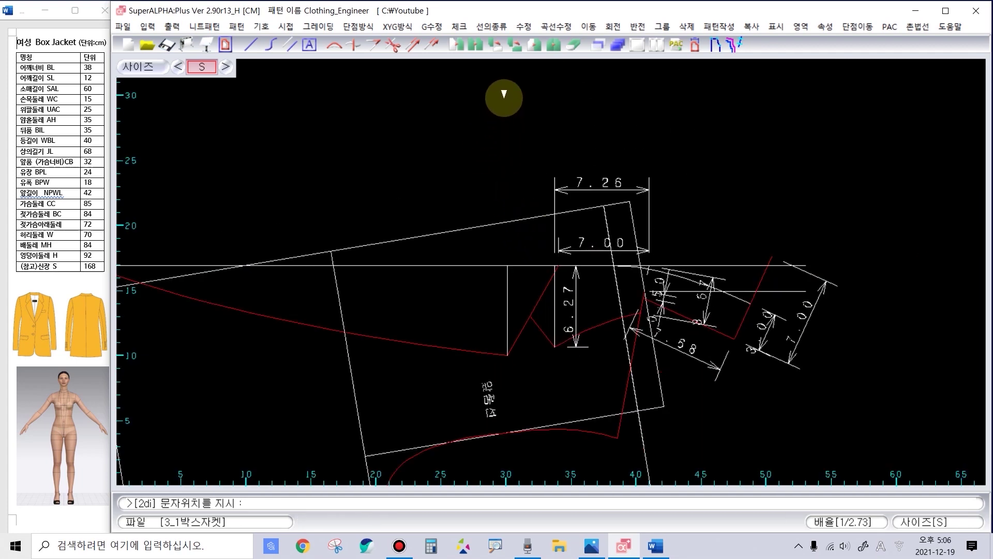
left_click(483, 138)
scroll(551, 271, "up", 1)
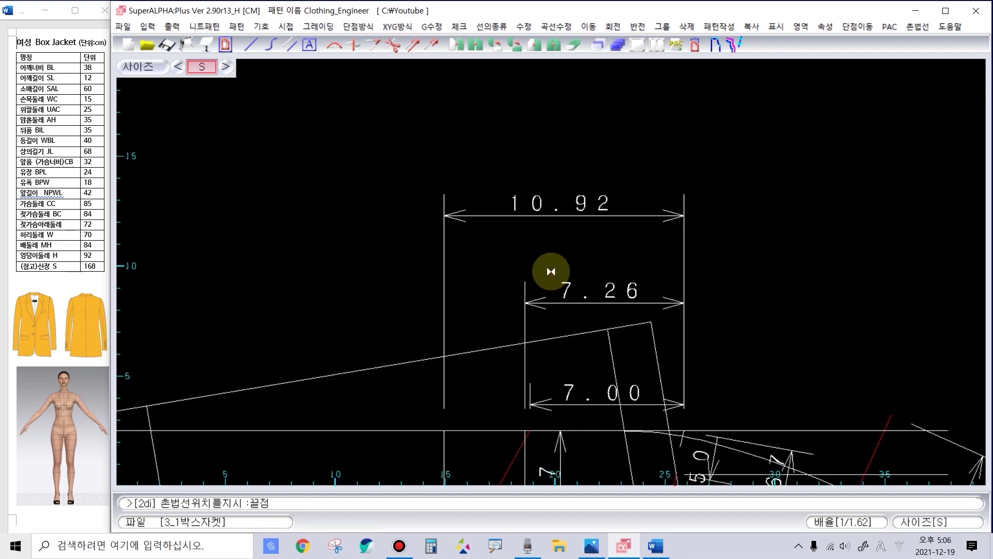
Step: Dimension the full slanted gorge line from the roll line to the lapel tip, placing the text on the lapel side
scroll(564, 362, "down", 1)
scroll(551, 271, "up", 1)
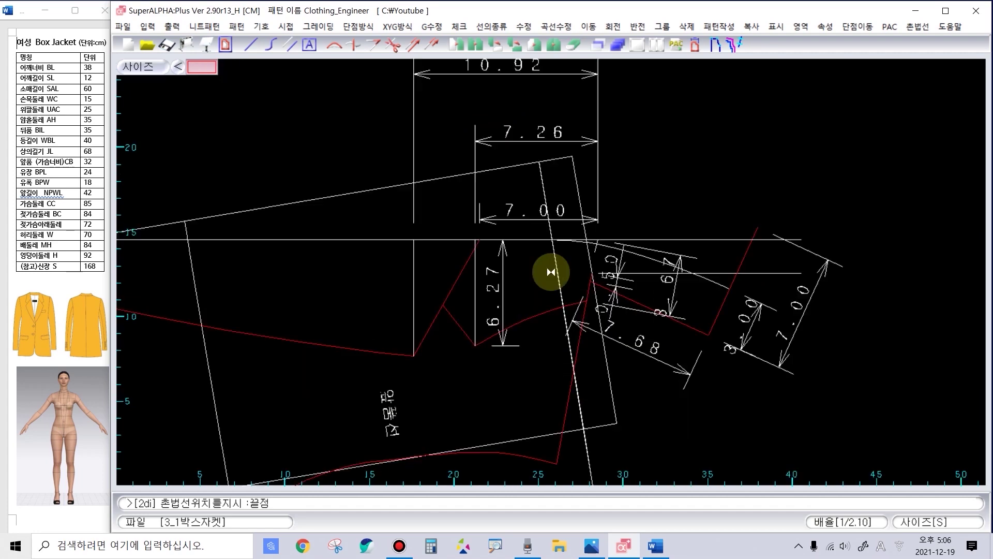
scroll(551, 271, "up", 1)
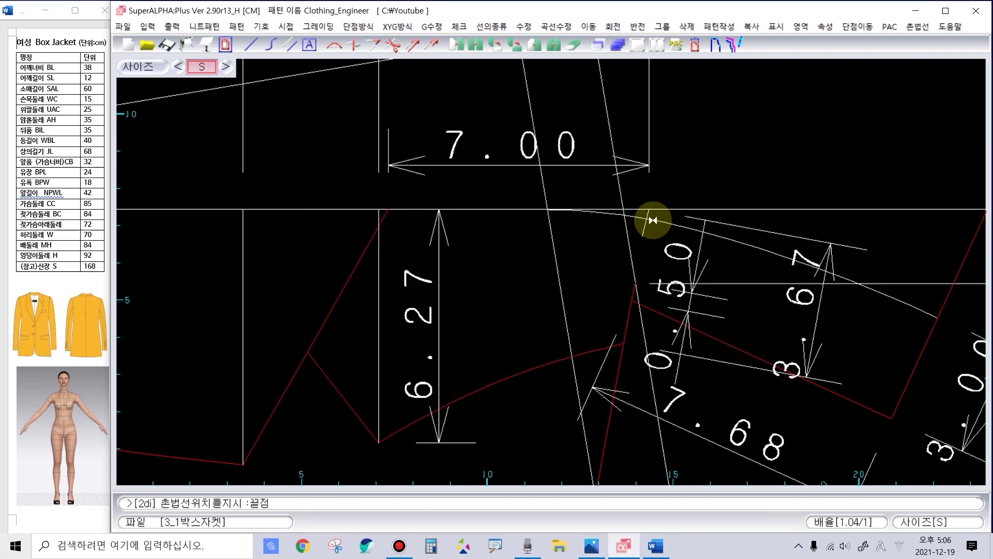
scroll(652, 208, "down", 1)
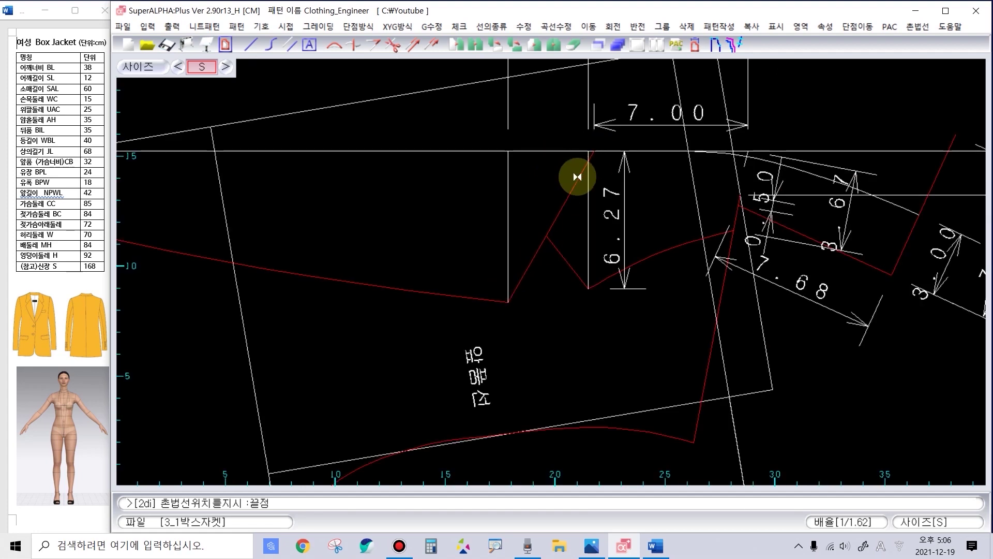
left_click(577, 177)
left_click(517, 283)
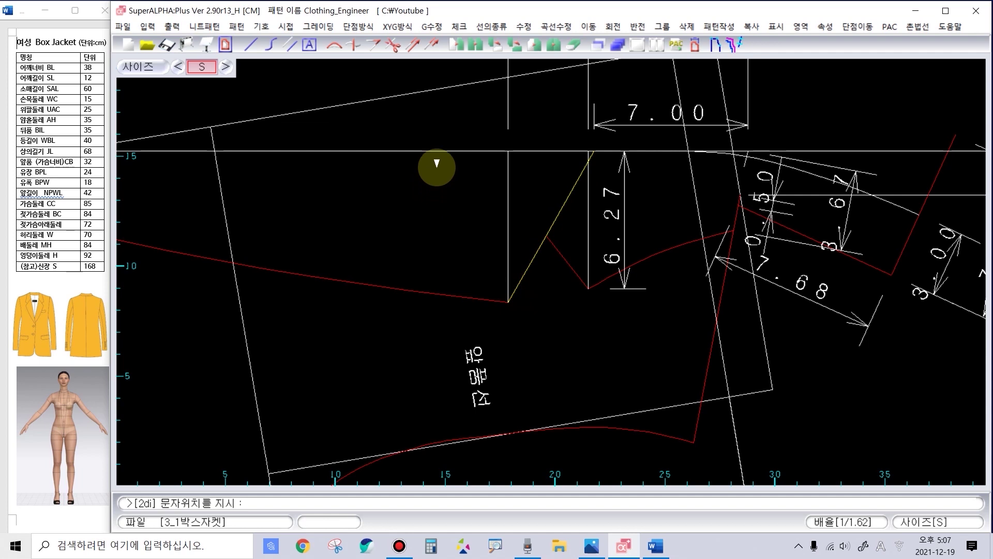
left_click(436, 165)
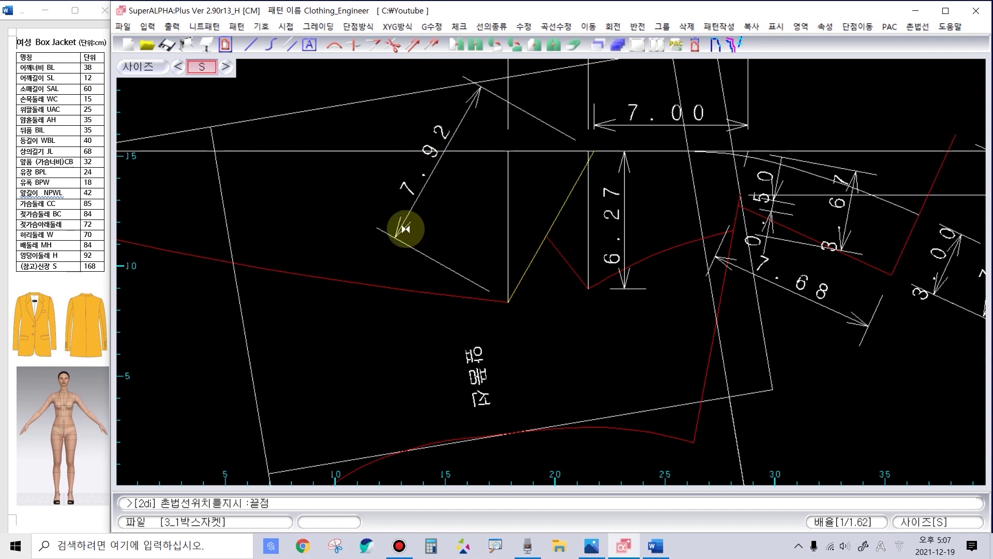
Step: Dimension the lapel's notch edge from its tip to the notch point, and the collar's notch edge from there to the collar corner
left_click(481, 296)
left_click(487, 266)
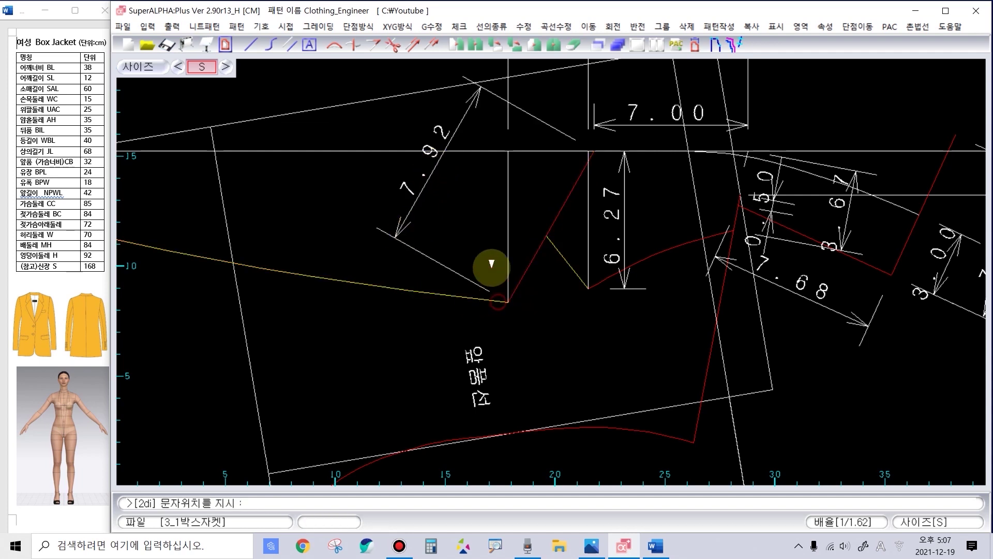
left_click(467, 238)
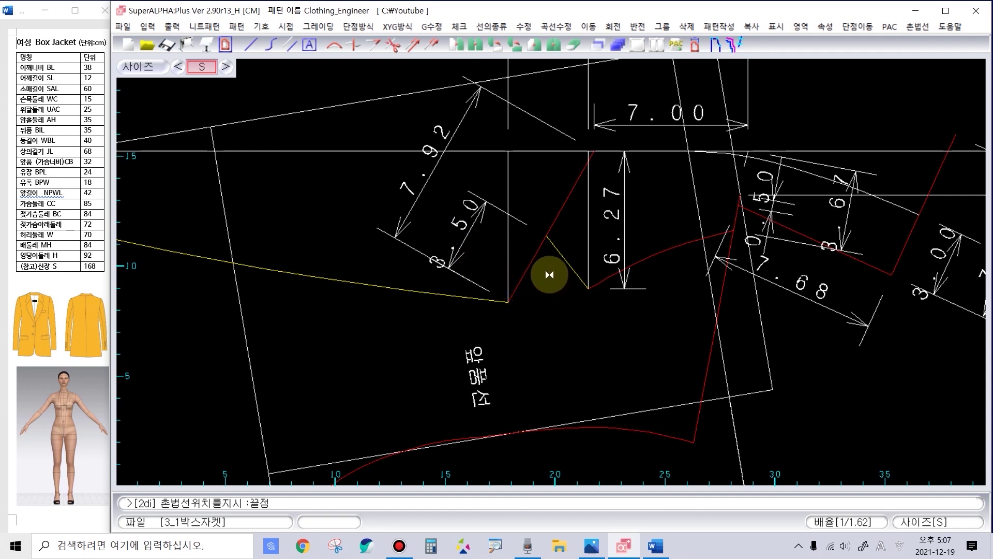
left_click(558, 250)
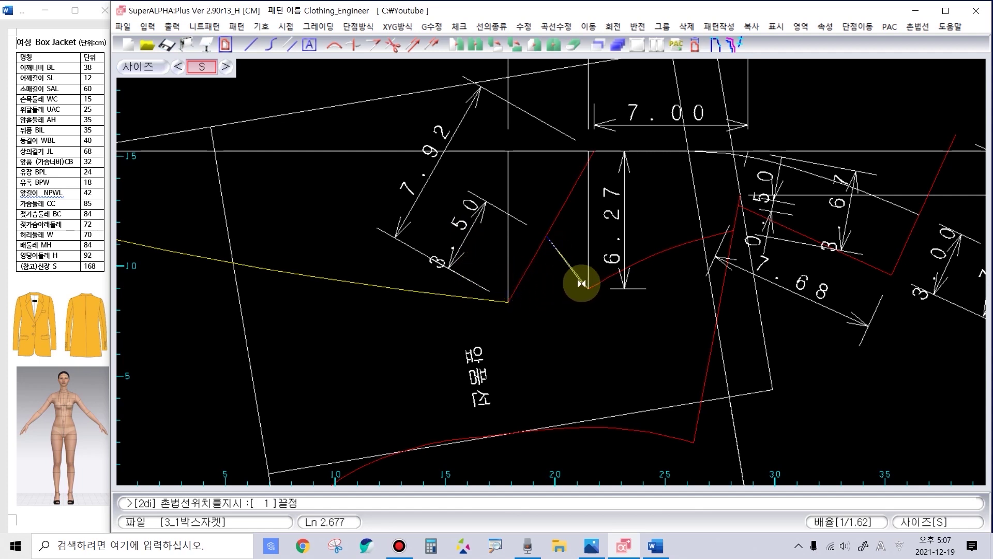
left_click(581, 283)
left_click(539, 302)
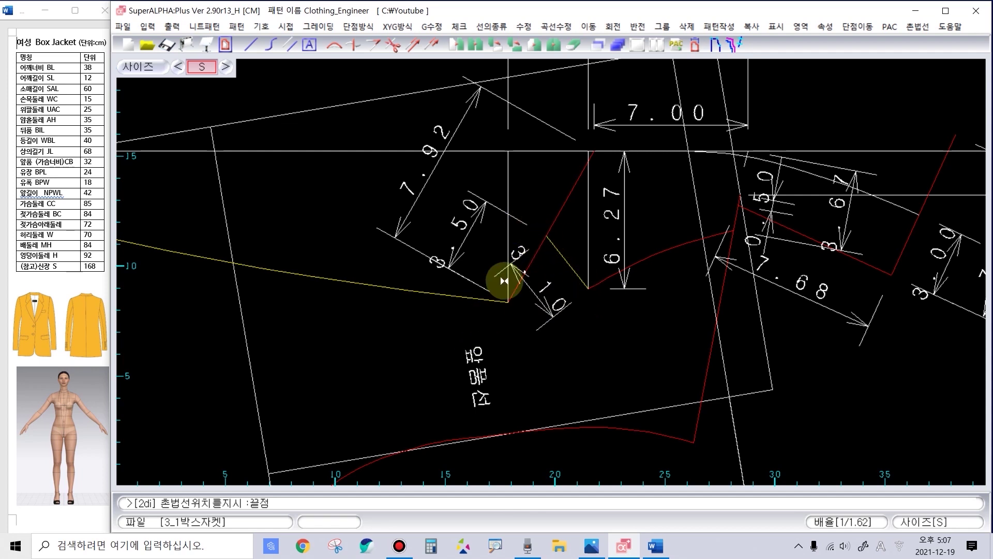
Step: Dimension the straight notch opening between the lapel tip and the collar corner, placing the text inside the bodice
left_click(510, 302)
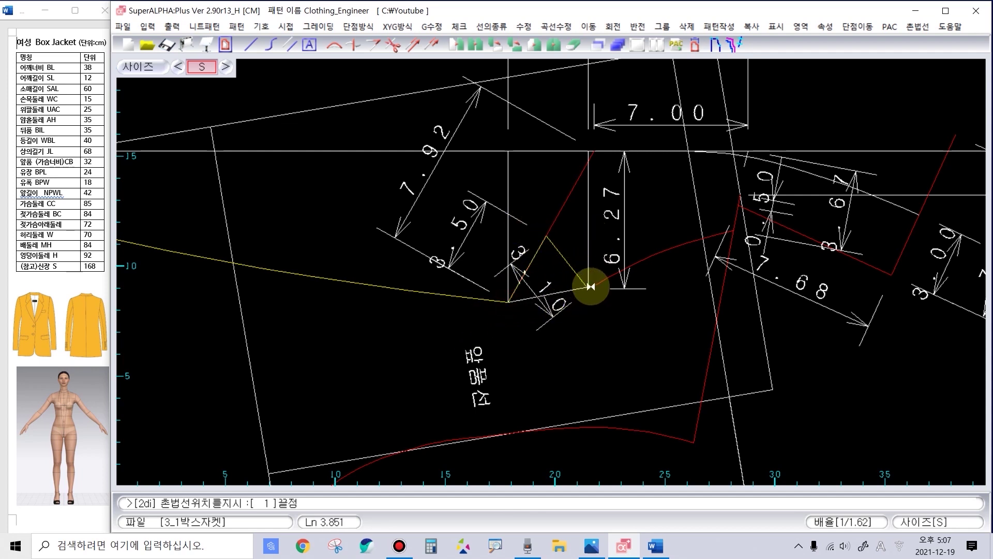
left_click(588, 286)
left_click(568, 385)
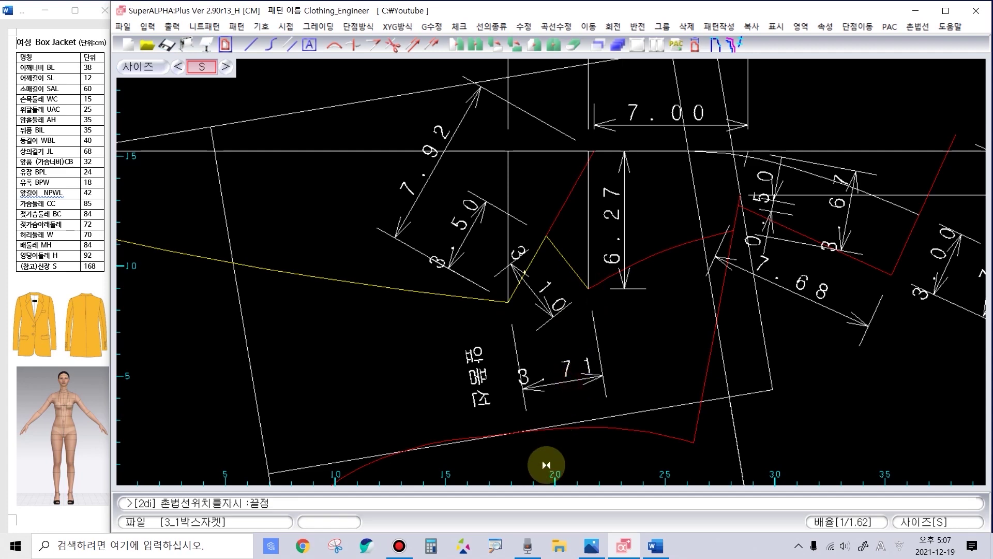
Step: Dimension the roll line from the lapel's break point near the waist to the extended shoulder line, placing it above all other dimensions
scroll(262, 270, "down", 2)
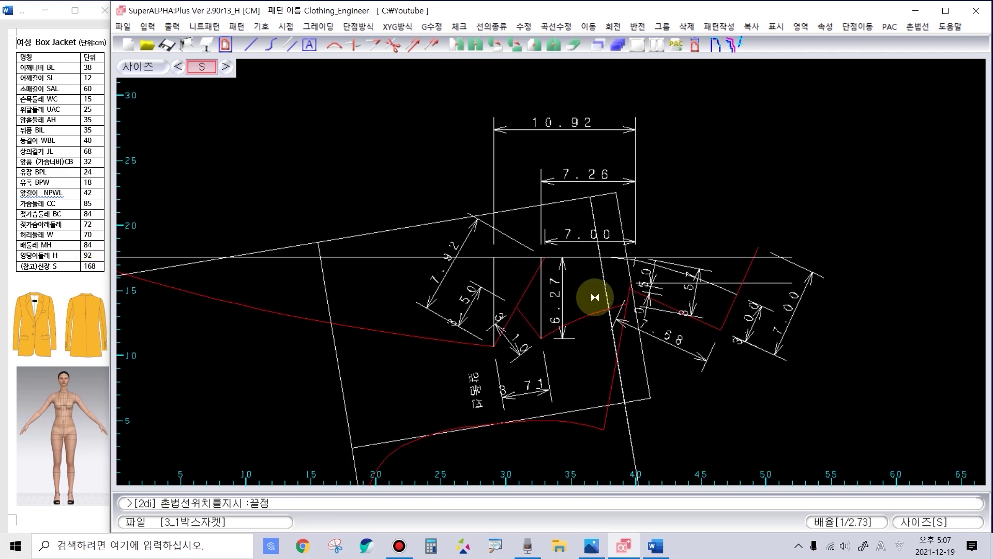
left_click(704, 259)
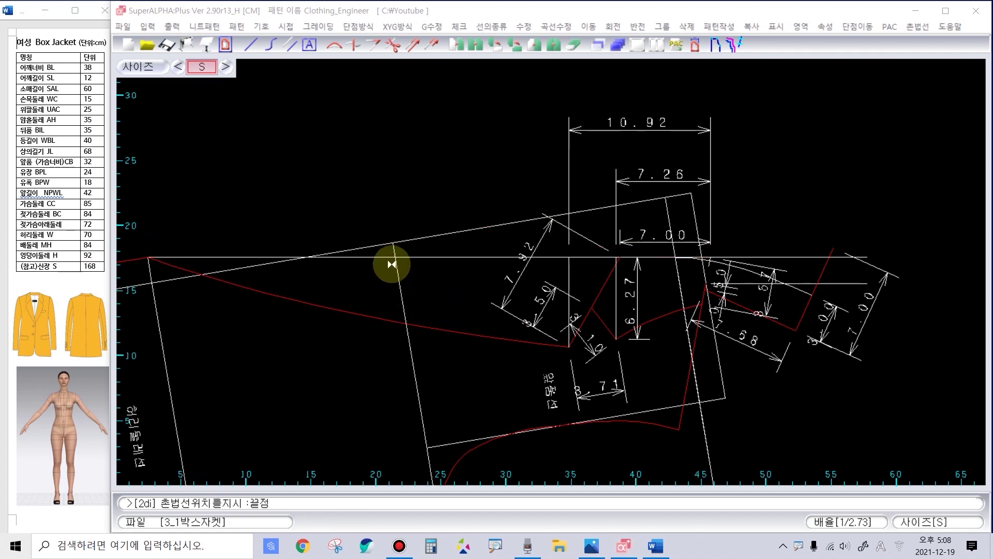
left_click(149, 258)
scroll(637, 270, "up", 2)
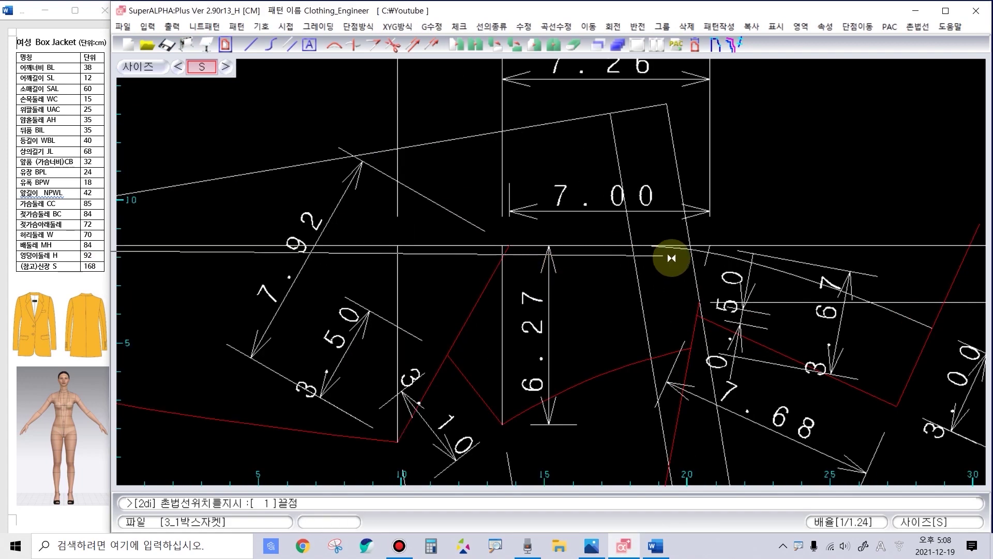
scroll(701, 259, "up", 2)
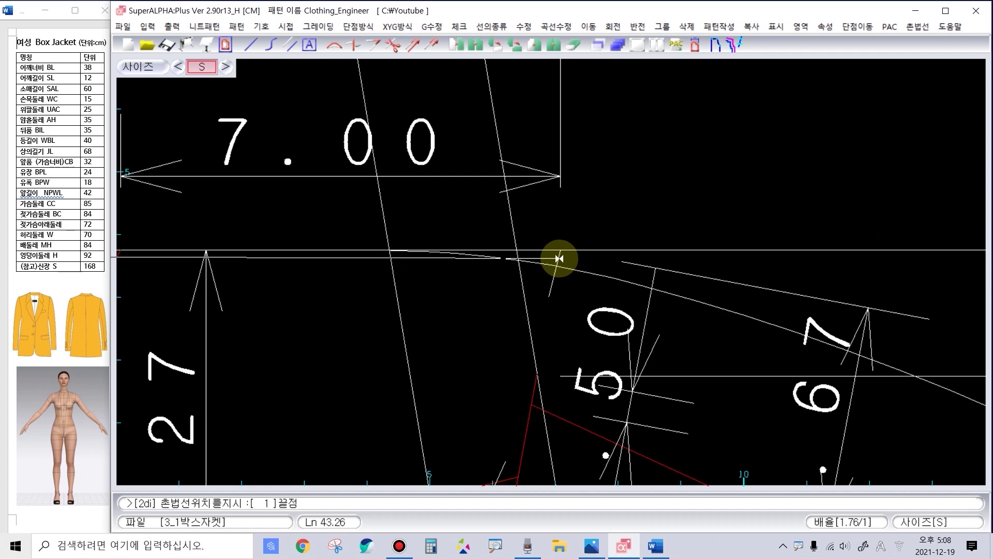
left_click(561, 257)
scroll(559, 258, "down", 5)
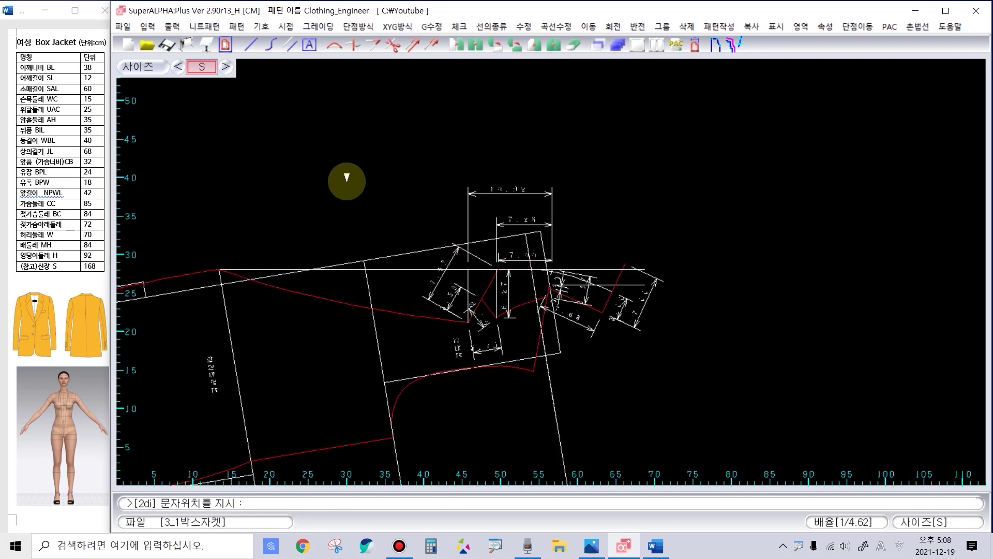
left_click(347, 178)
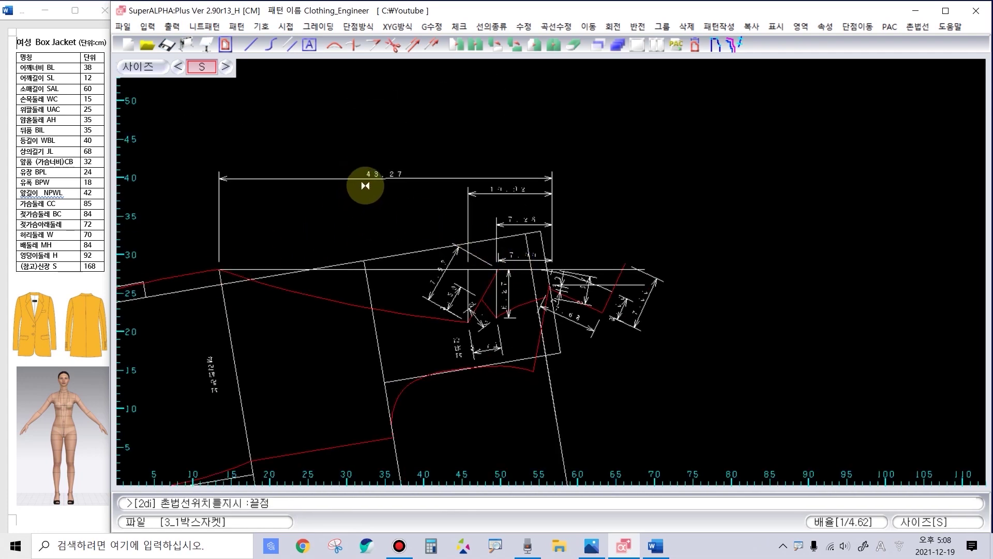
scroll(365, 185, "up", 2)
scroll(557, 269, "down", 1)
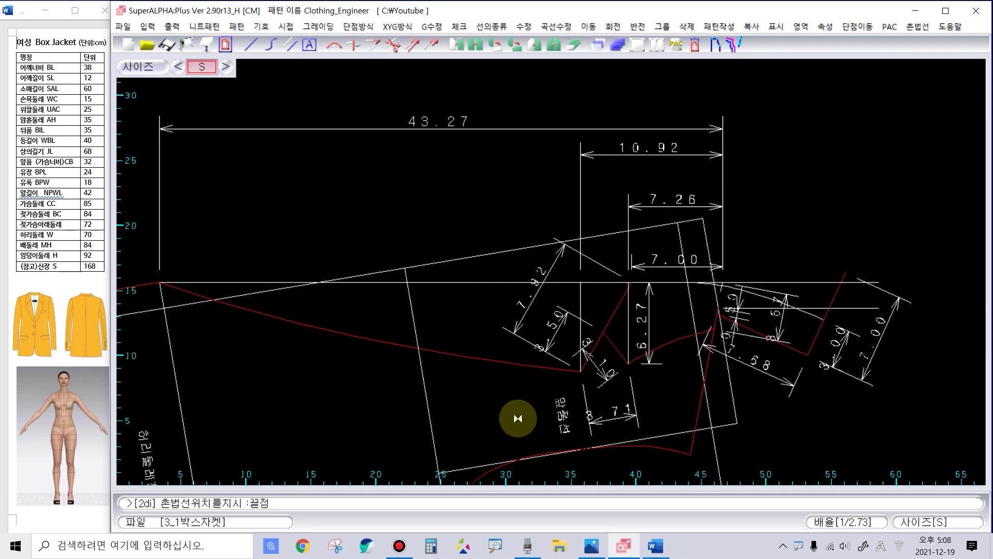
left_click_drag(125, 123, 883, 459)
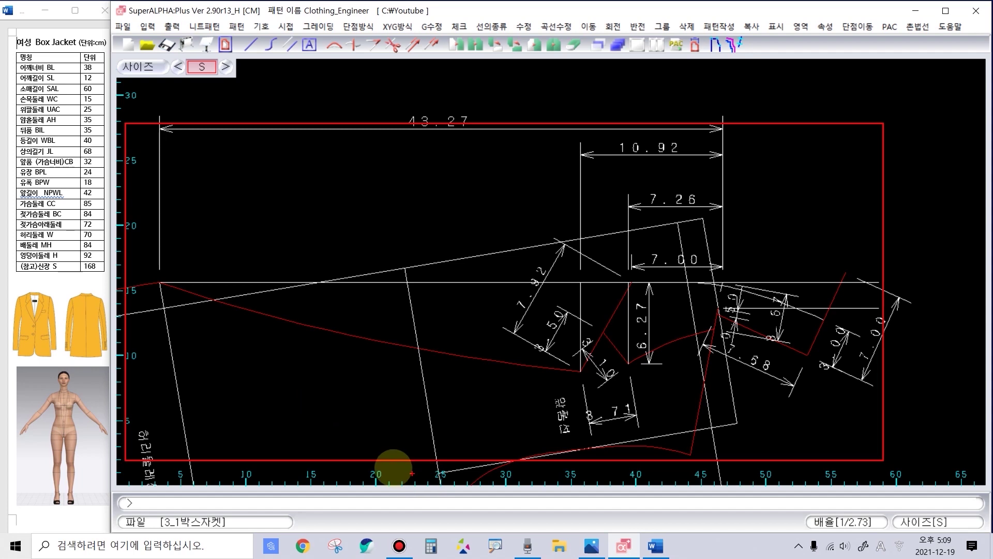
mouse_move(161, 284)
left_mouse_down()
mouse_move(381, 348)
mouse_move(572, 371)
mouse_move(622, 279)
mouse_move(595, 342)
mouse_move(670, 346)
mouse_move(720, 325)
left_mouse_up()
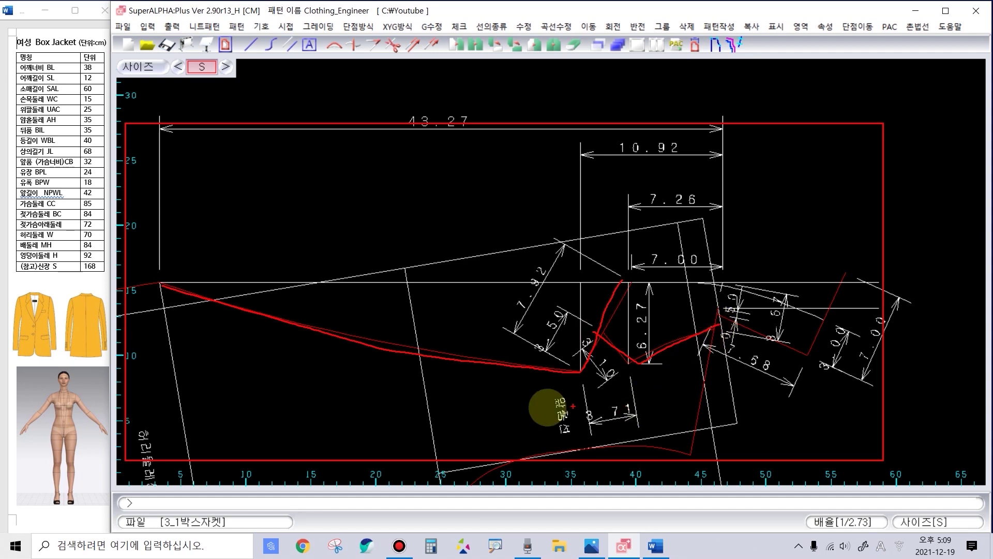
mouse_move(494, 336)
left_mouse_down()
mouse_move(538, 160)
mouse_move(768, 359)
mouse_move(549, 358)
left_mouse_up()
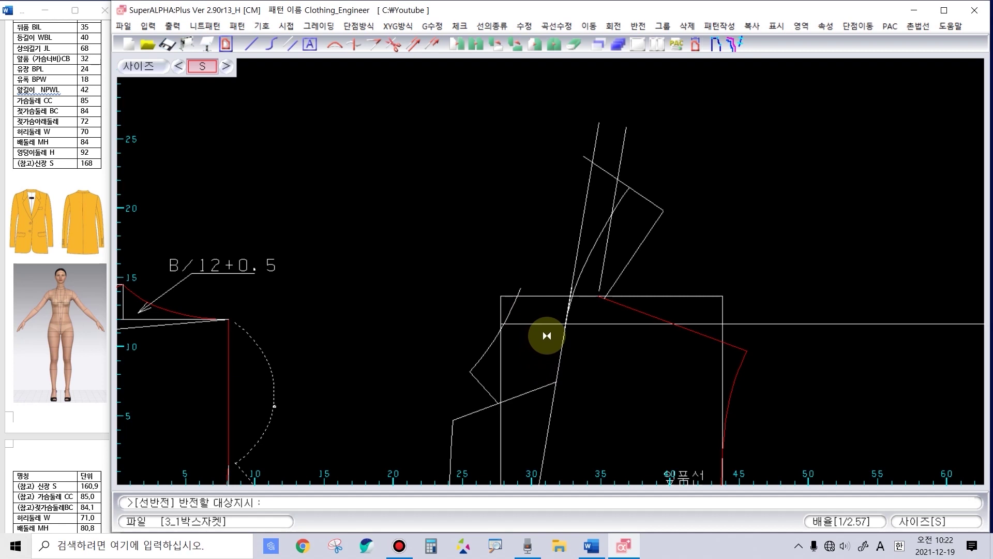
Step: Draw the collar's outer edge as a smooth curve from the outer end of its back edge to the upper end of the mirrored collar-edge curve
key("Escape")
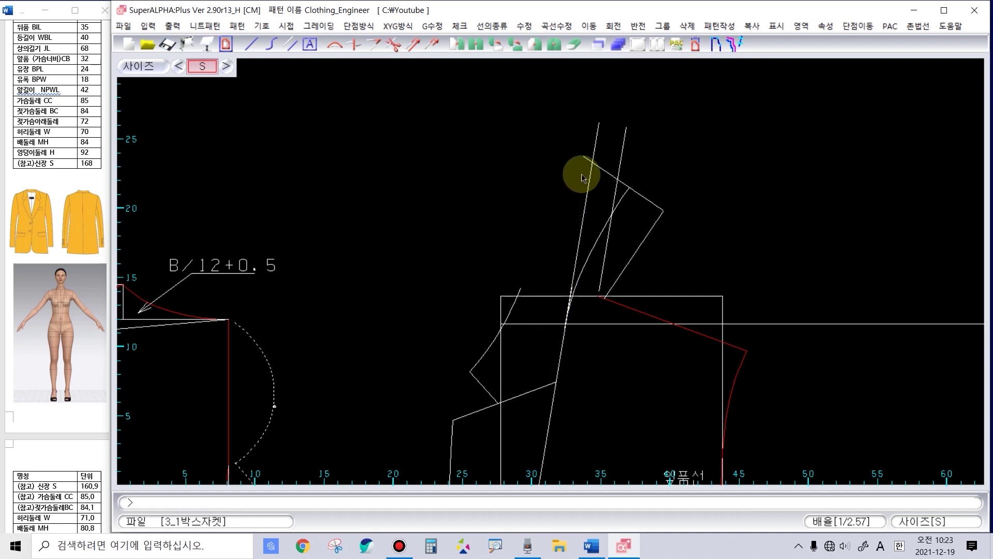
key("F2")
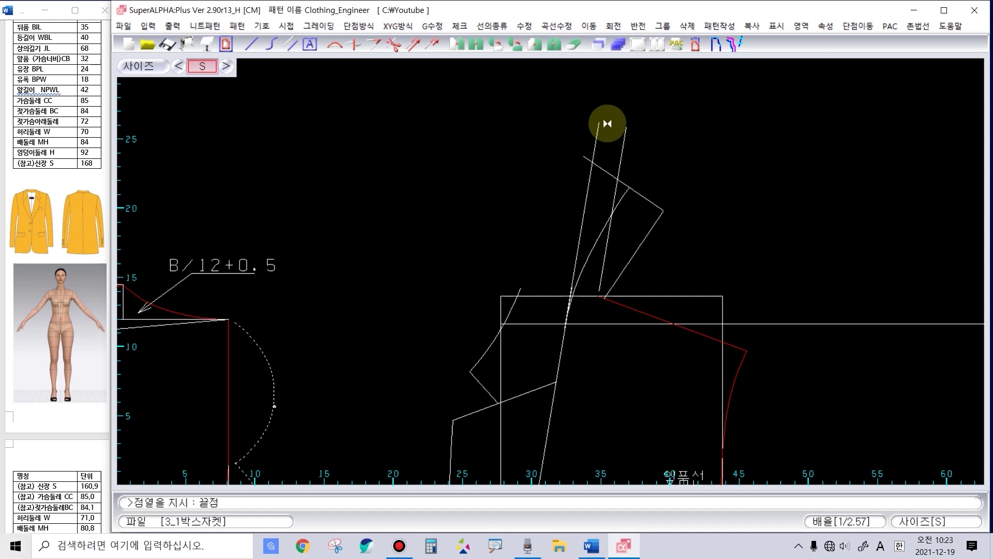
left_click(578, 154)
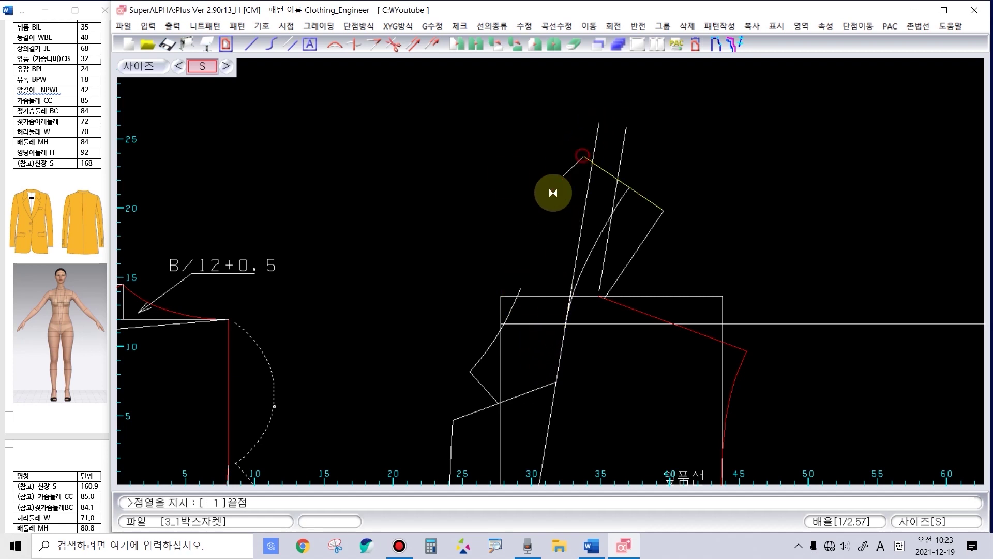
key("F1")
left_click(567, 181)
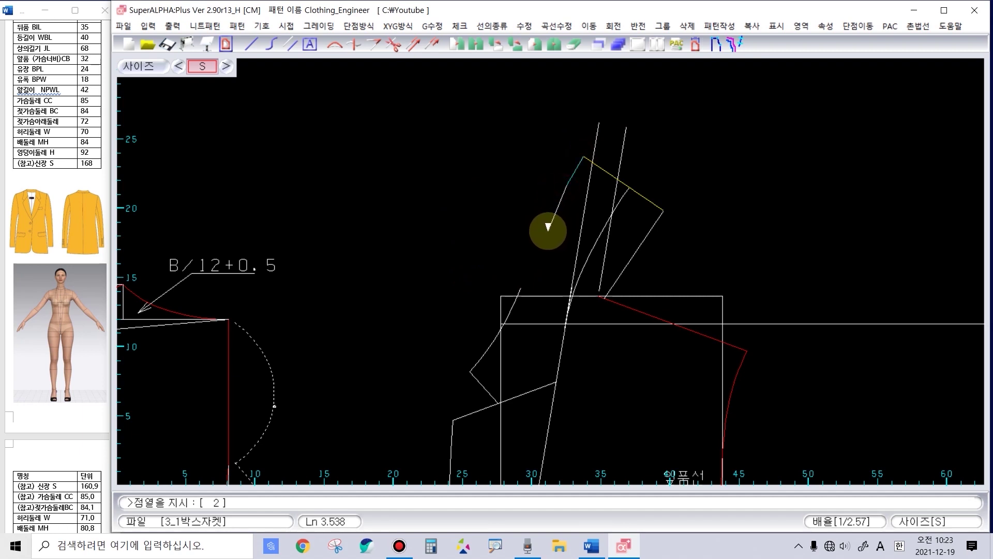
left_click(544, 230)
left_click(528, 267)
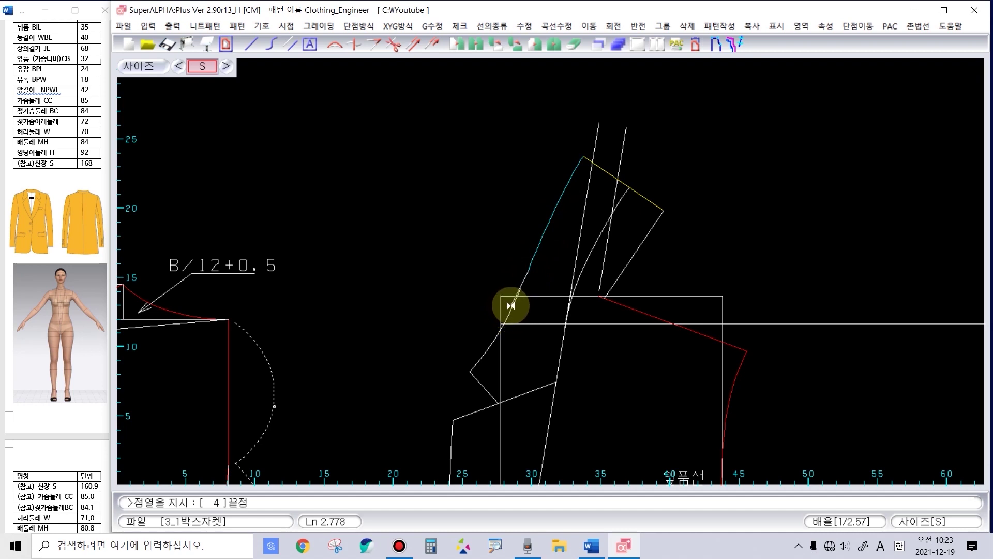
right_click(510, 306)
Step: Change the lapel roll line and the collar's roll curve to dashed lines
scroll(569, 244, "up", 1)
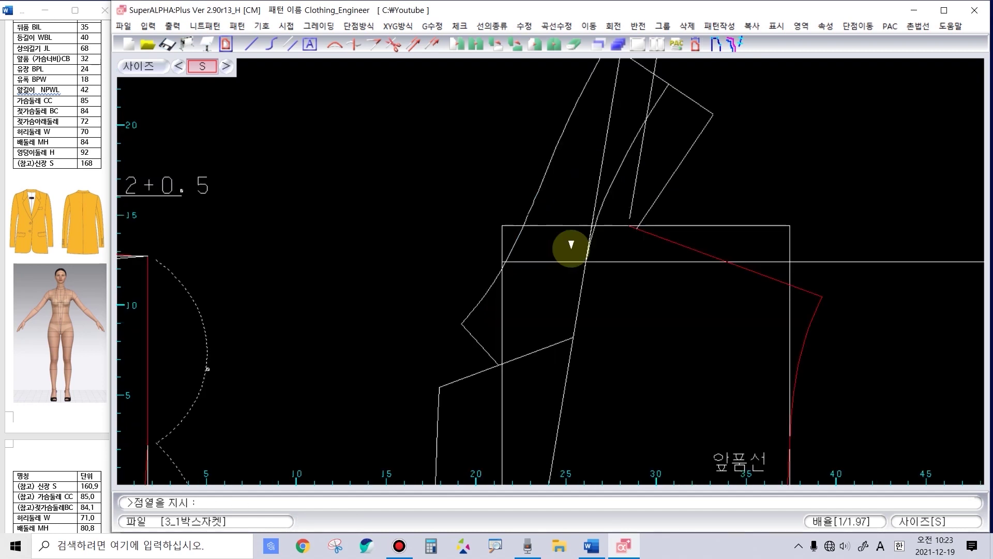
scroll(507, 199, "down", 4)
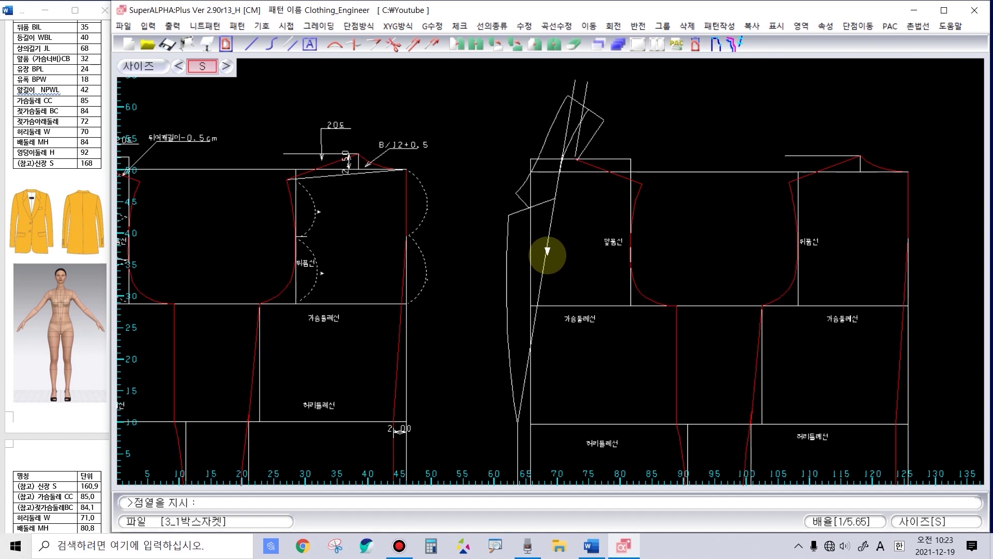
scroll(551, 267, "up", 1)
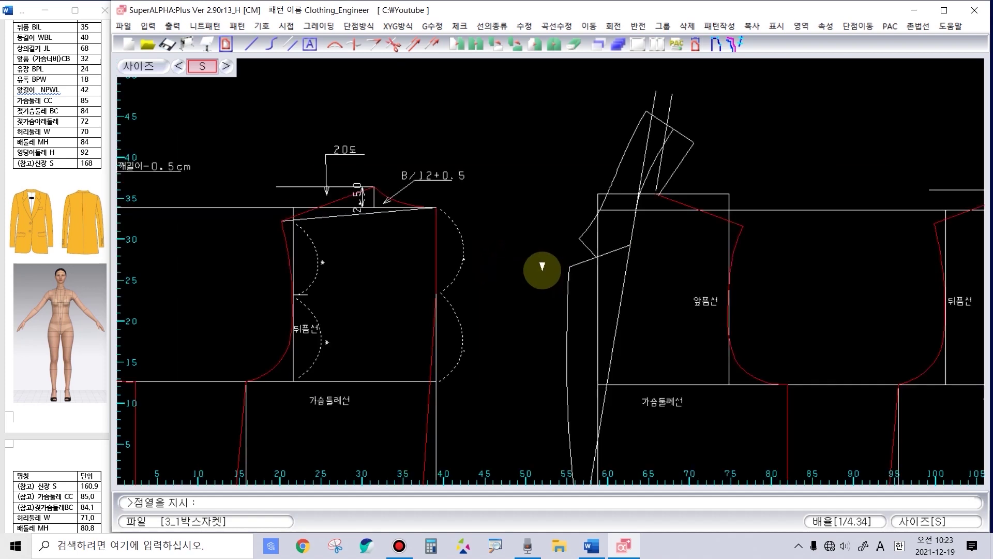
scroll(627, 255, "up", 2)
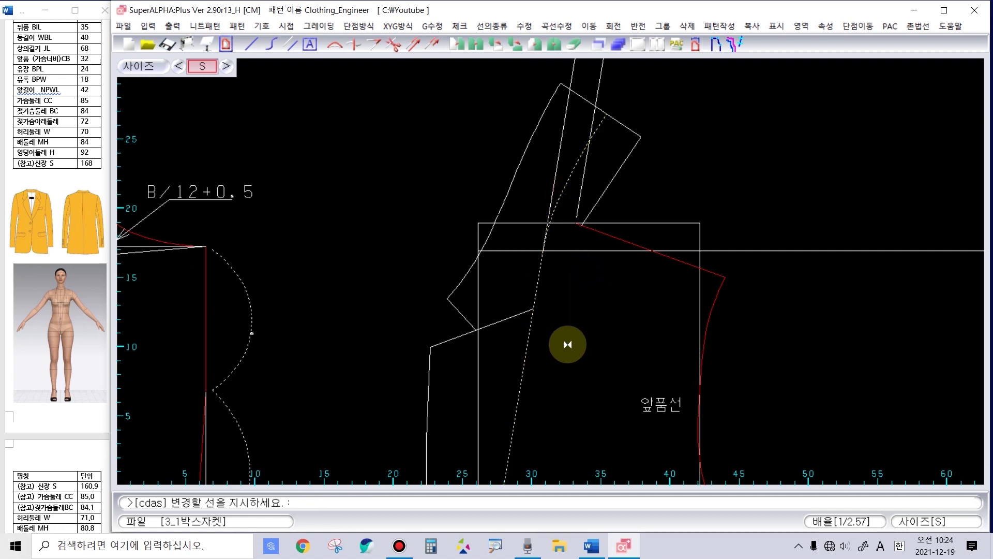
scroll(569, 336, "down", 3)
right_click(603, 266)
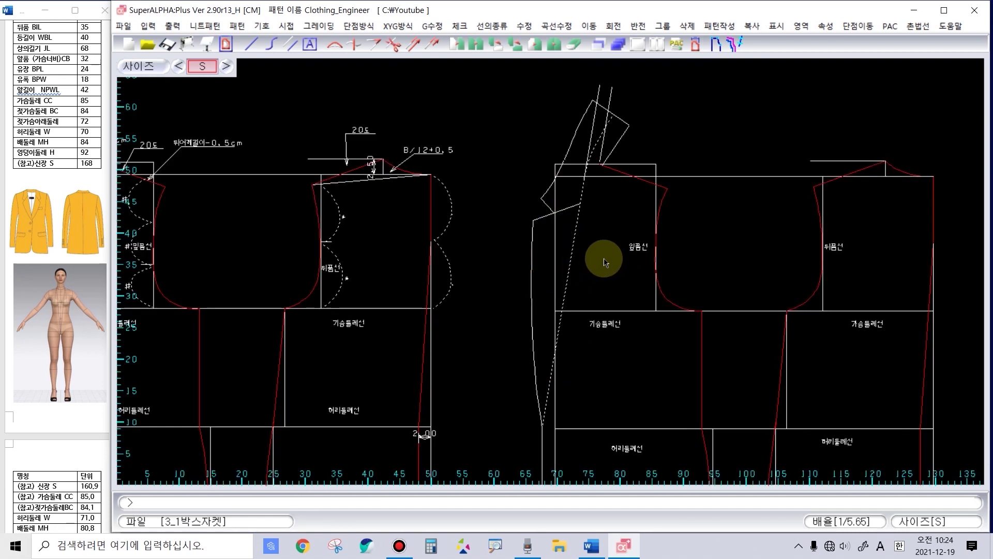
Step: Change the lapel edge, gorge line and collar outline on the front bodice to red finished lines
key("F2")
left_click(534, 297)
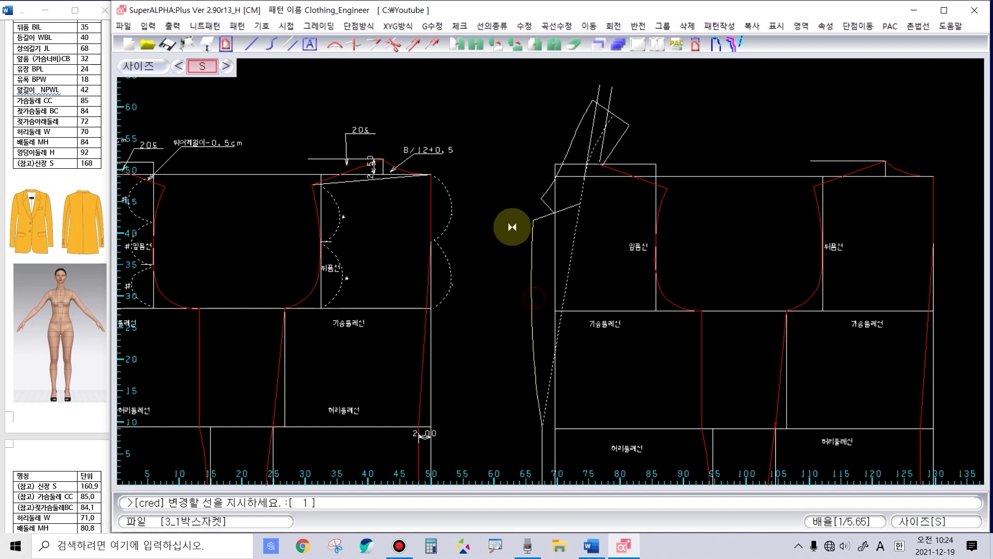
left_click(543, 190)
left_click(563, 158)
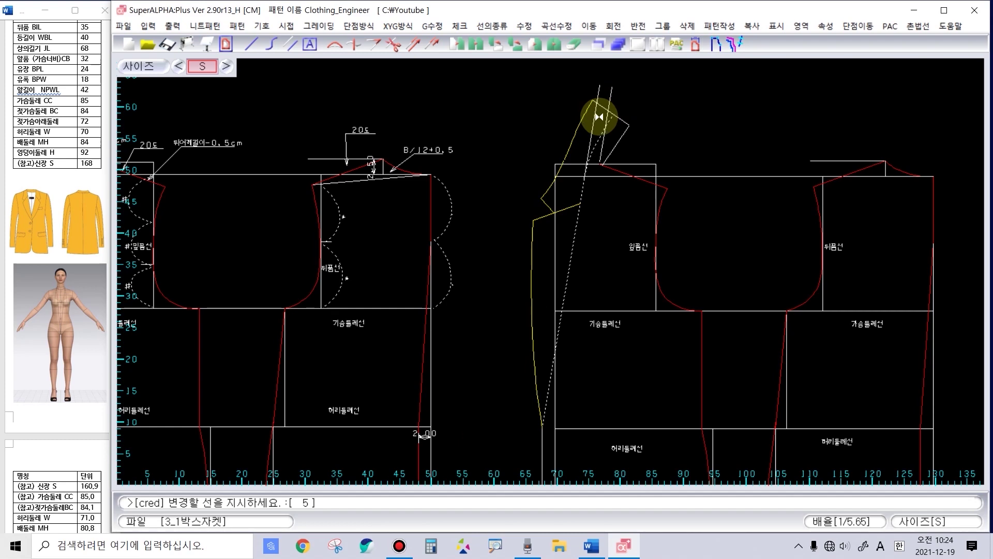
scroll(598, 117, "up", 2)
left_click(589, 331)
right_click(541, 450)
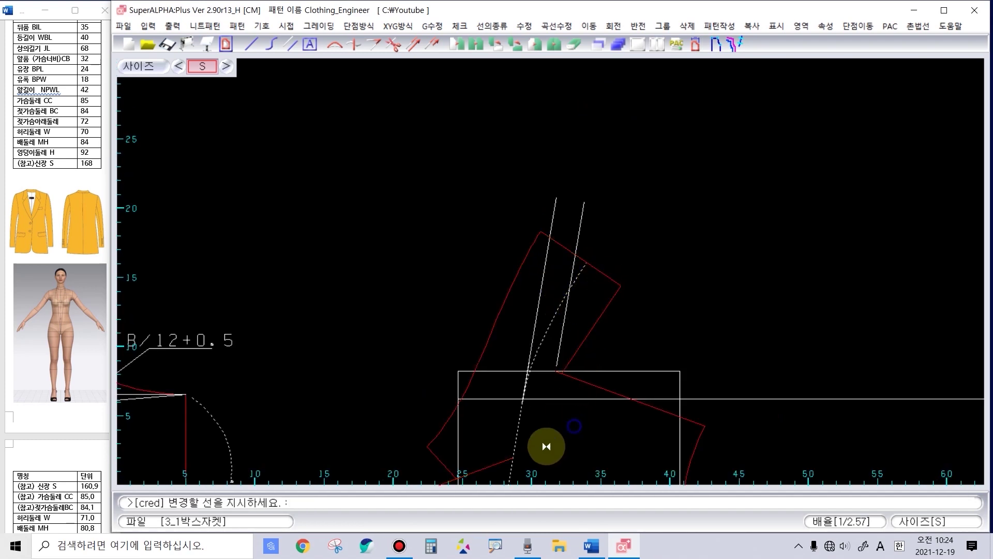
scroll(561, 421, "down", 2)
scroll(533, 382, "up", 1)
scroll(566, 211, "up", 2)
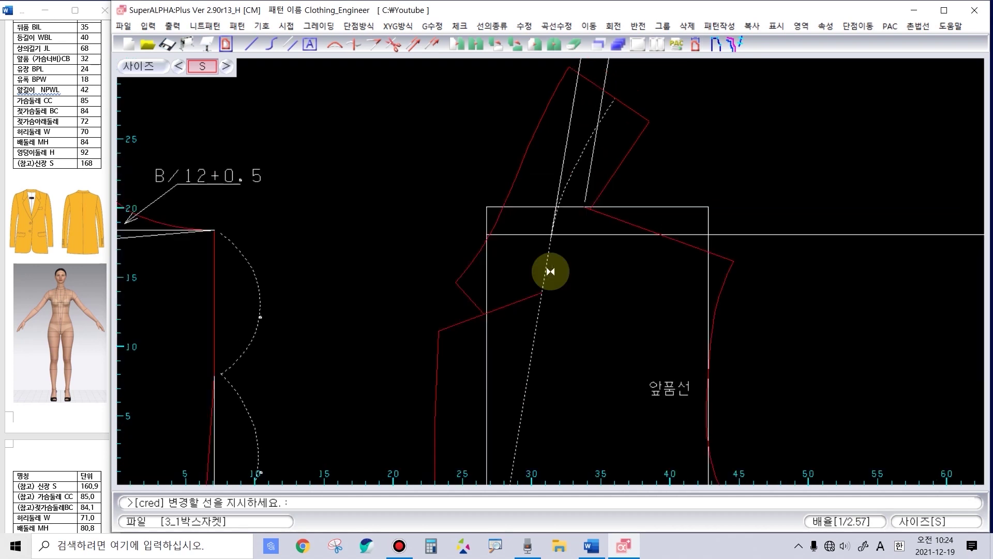
right_click(492, 262)
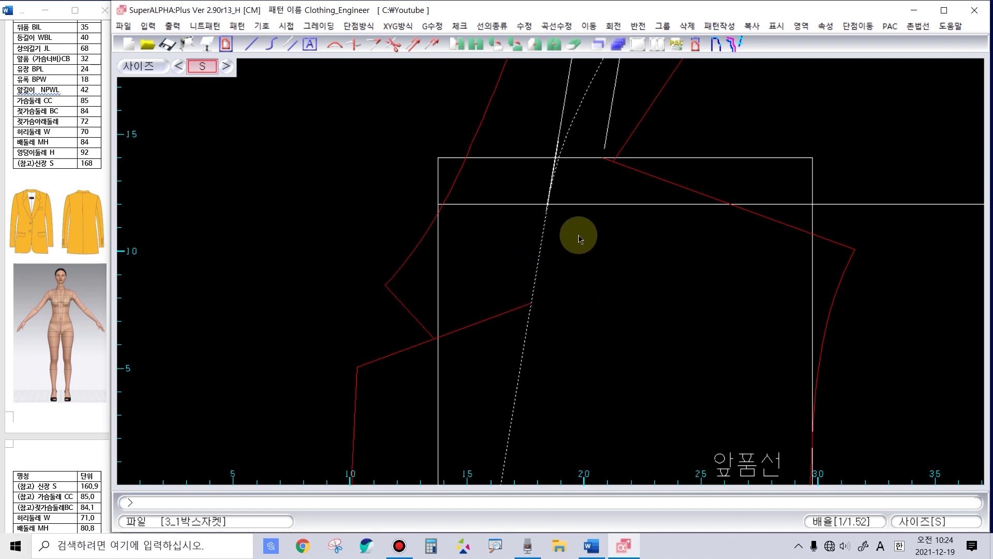
Step: Add a red neckline about 5.9 cm long from the shoulder neck point, parallel to the roll line, and join it in a corner with the gorge line
left_click(629, 167)
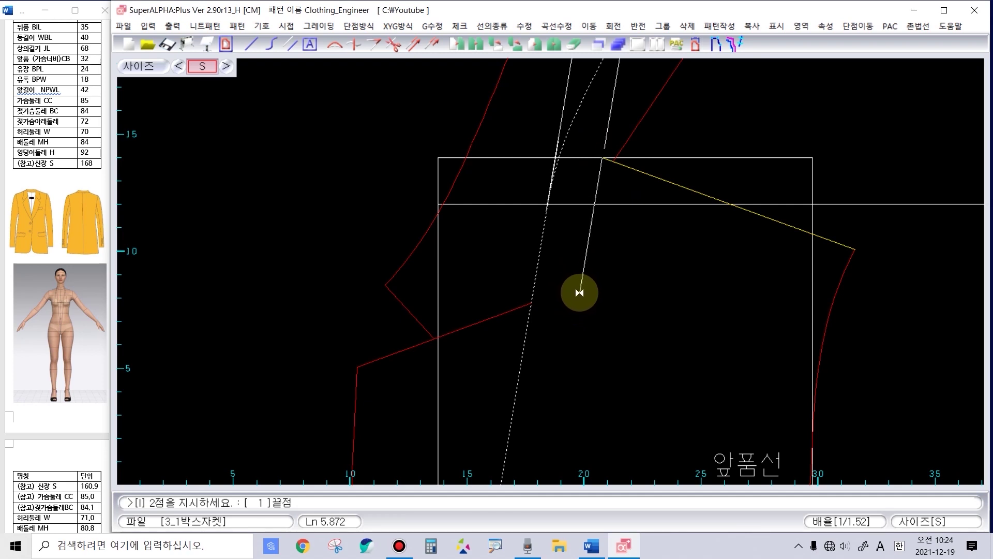
left_click(579, 293)
type("k")
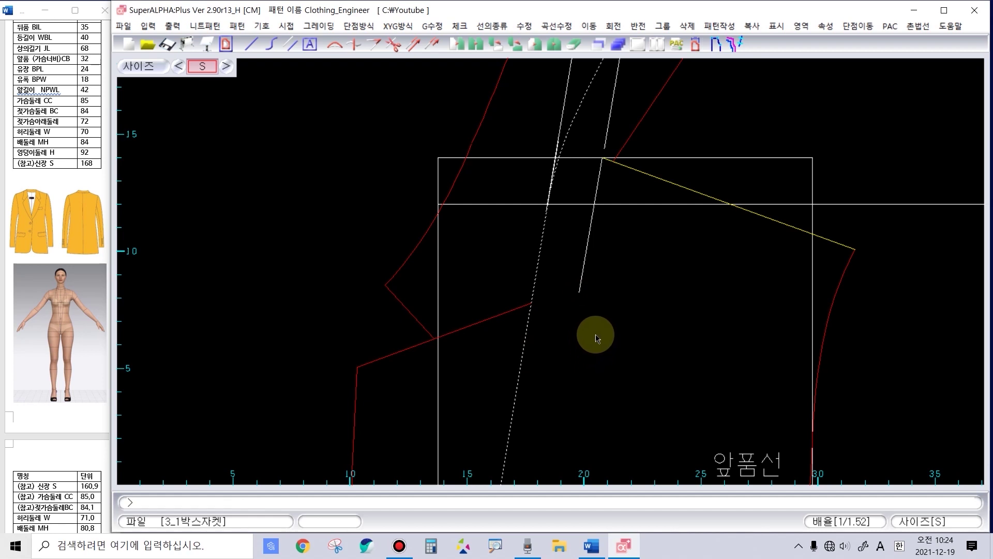
key("Return")
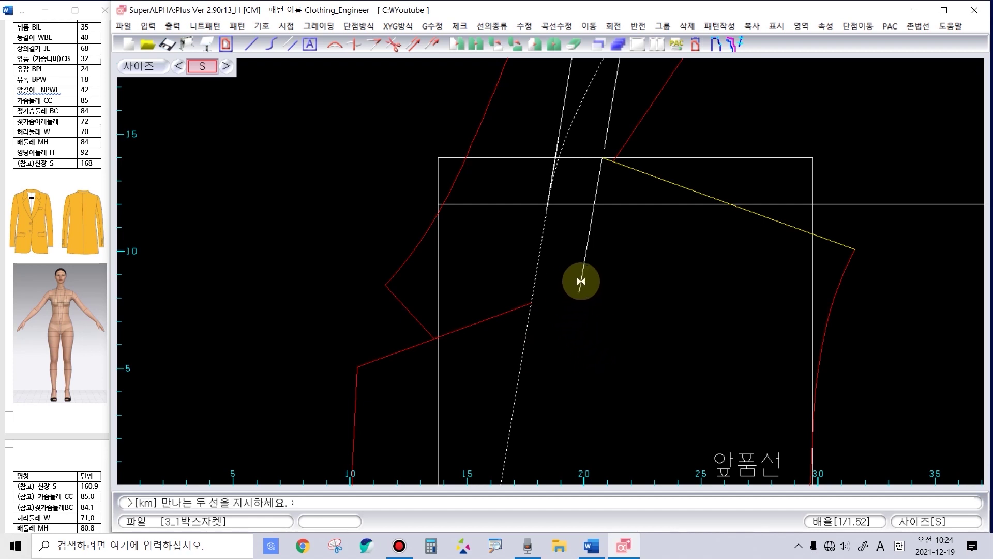
left_click(581, 281)
left_click(500, 317)
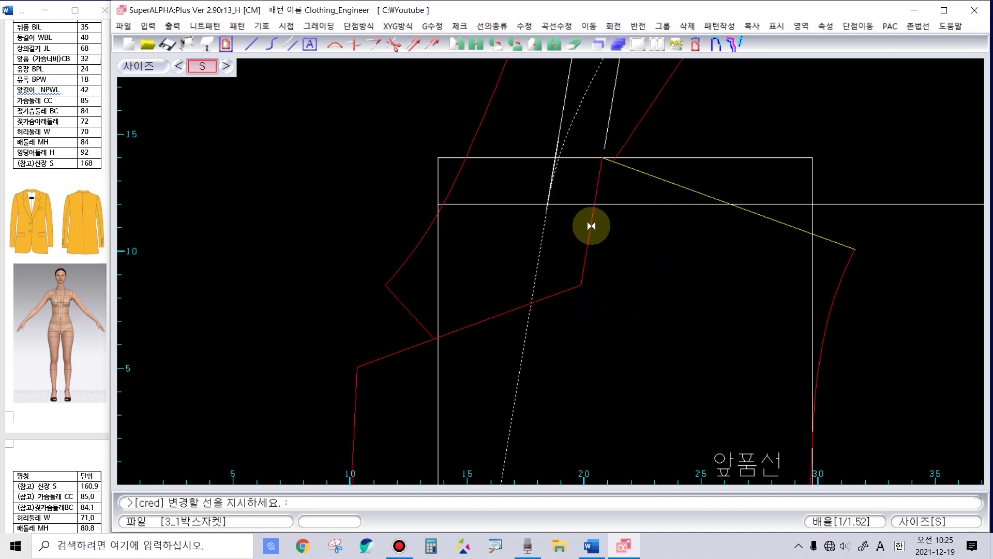
Step: Mark up the front freehand with a rounded front edge and hem, two buttons, a chest pocket and a lower pocket
scroll(587, 229, "down", 1)
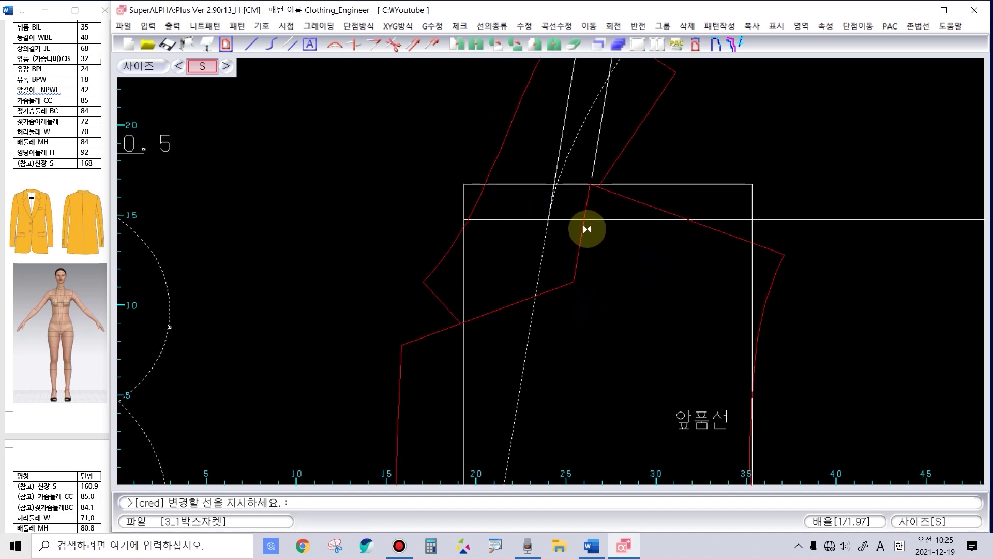
scroll(575, 289, "down", 5)
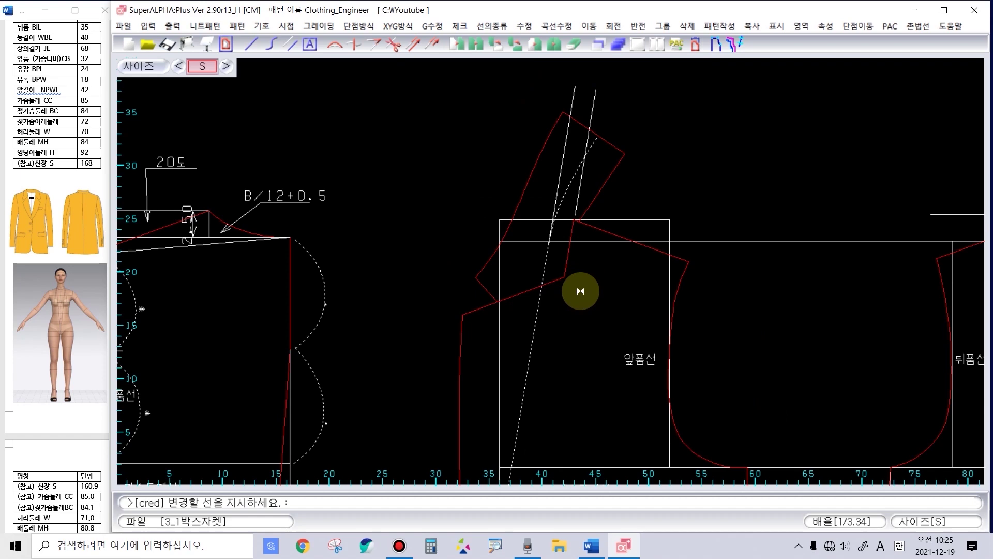
mouse_move(540, 240)
left_mouse_down()
mouse_move(545, 339)
mouse_move(582, 367)
mouse_move(649, 373)
left_mouse_up()
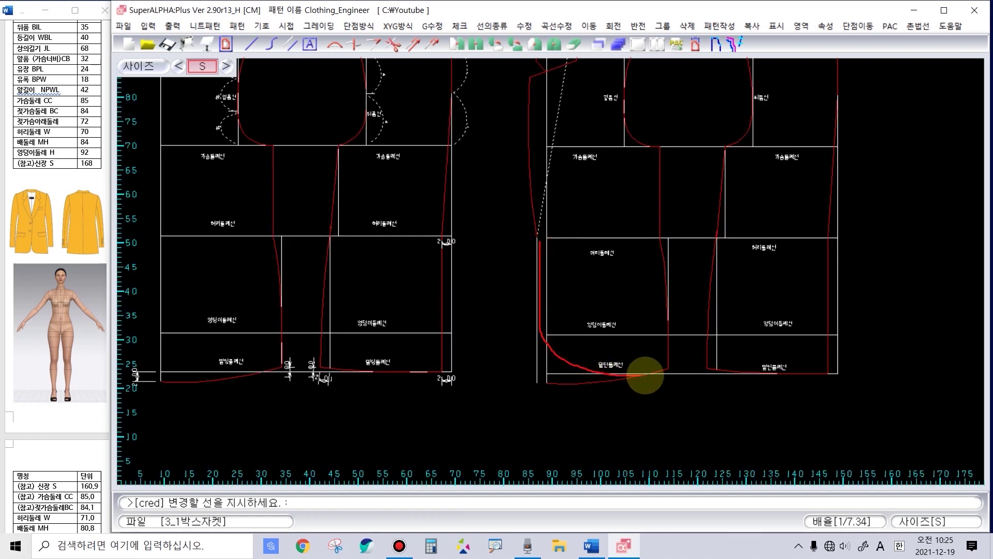
mouse_move(554, 256)
left_mouse_down()
mouse_move(553, 242)
mouse_move(559, 248)
left_mouse_up()
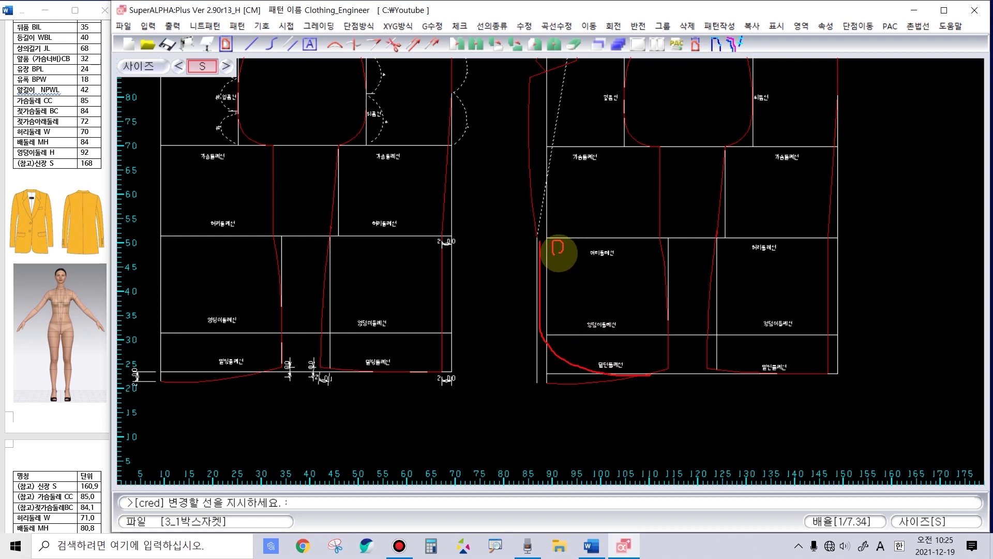
mouse_move(550, 299)
left_mouse_down()
mouse_move(550, 284)
mouse_move(556, 299)
left_mouse_up()
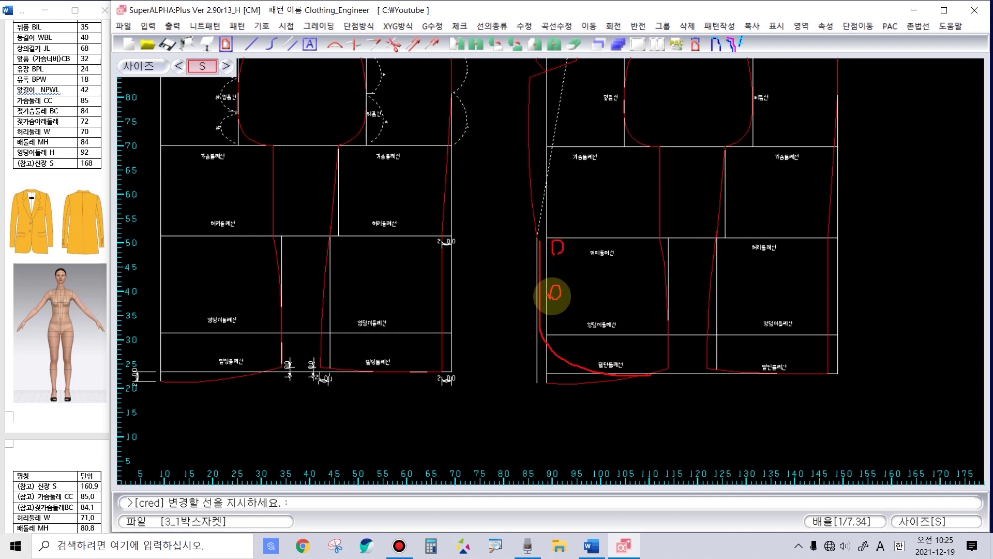
mouse_move(620, 137)
left_mouse_down()
mouse_move(569, 143)
mouse_move(618, 140)
mouse_move(618, 149)
left_mouse_up()
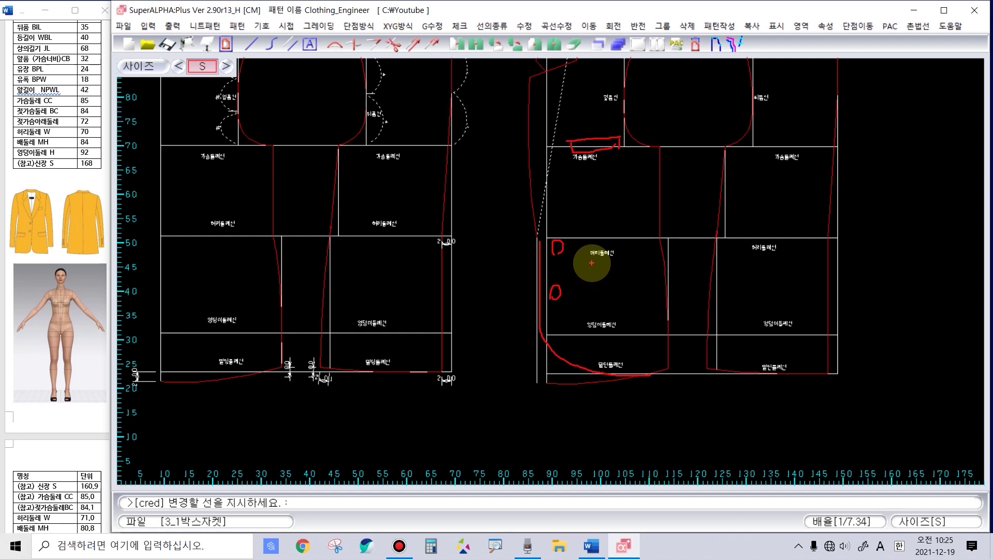
mouse_move(592, 290)
left_mouse_down()
mouse_move(643, 284)
mouse_move(593, 292)
mouse_move(649, 310)
mouse_move(654, 282)
mouse_move(654, 309)
left_mouse_up()
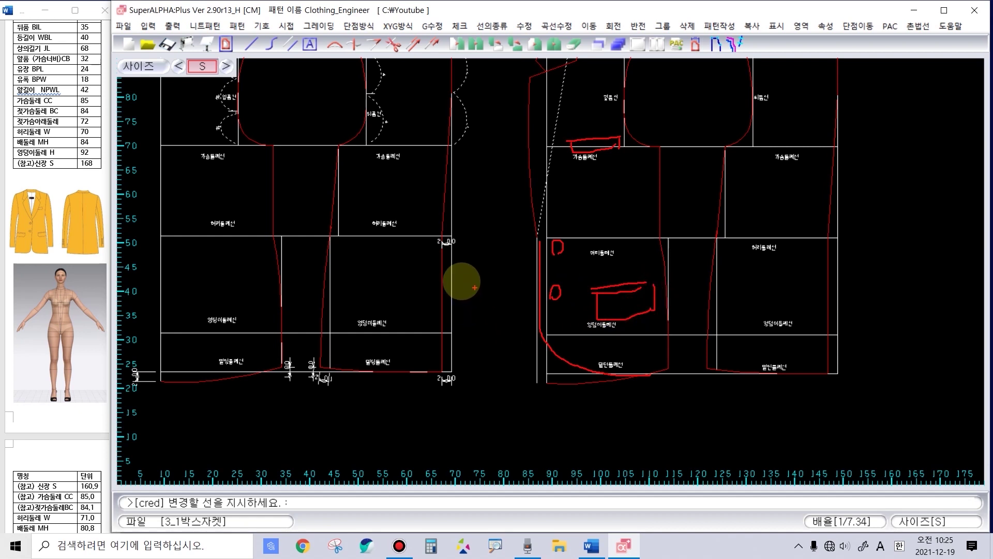
Step: Extend the front waist line with a straight segment from the center front to the outer front edge line
scroll(545, 202, "up", 2)
key("l")
left_click(553, 177)
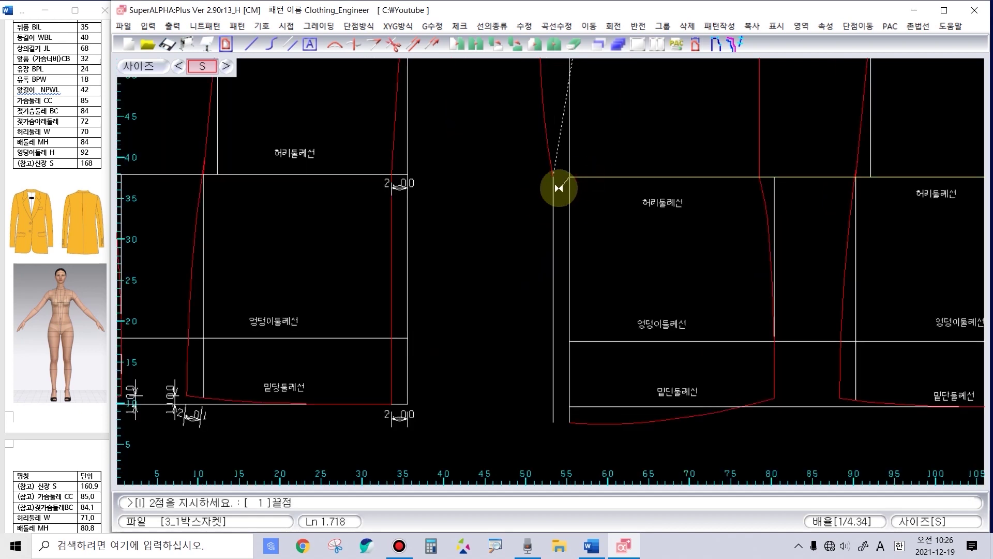
left_click(553, 196)
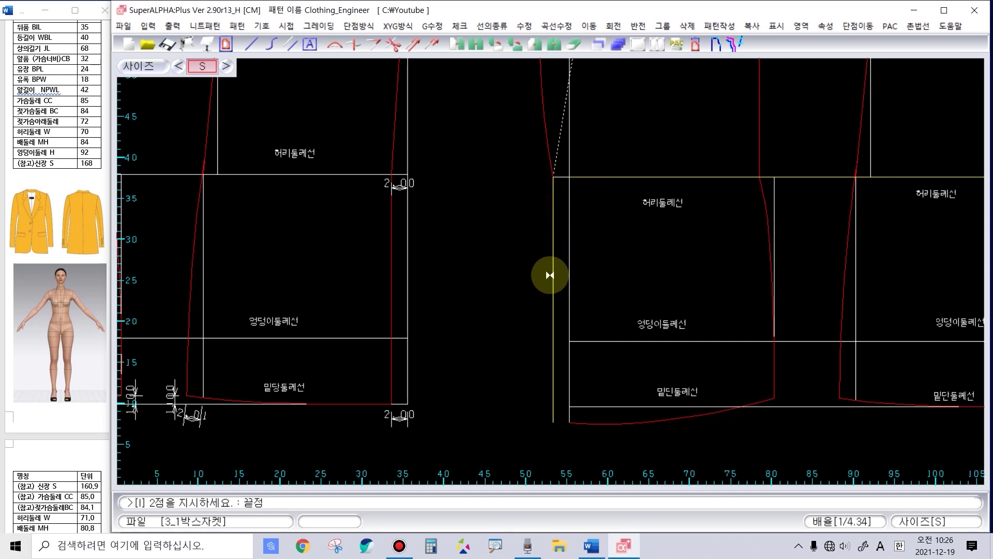
Step: Offset the short waist extension line 10 cm downward with a parallel line
key("p")
key("l")
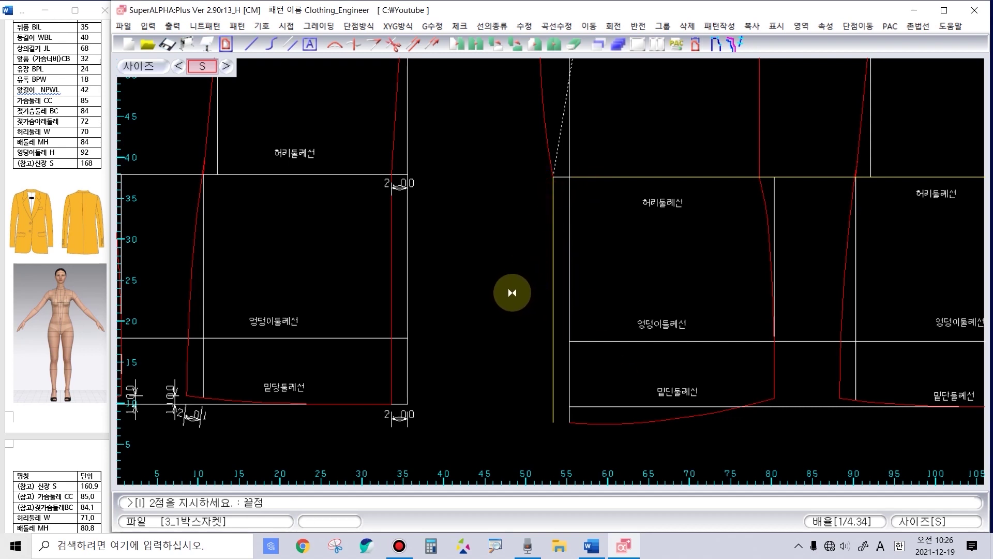
left_click(563, 177)
left_click(559, 235)
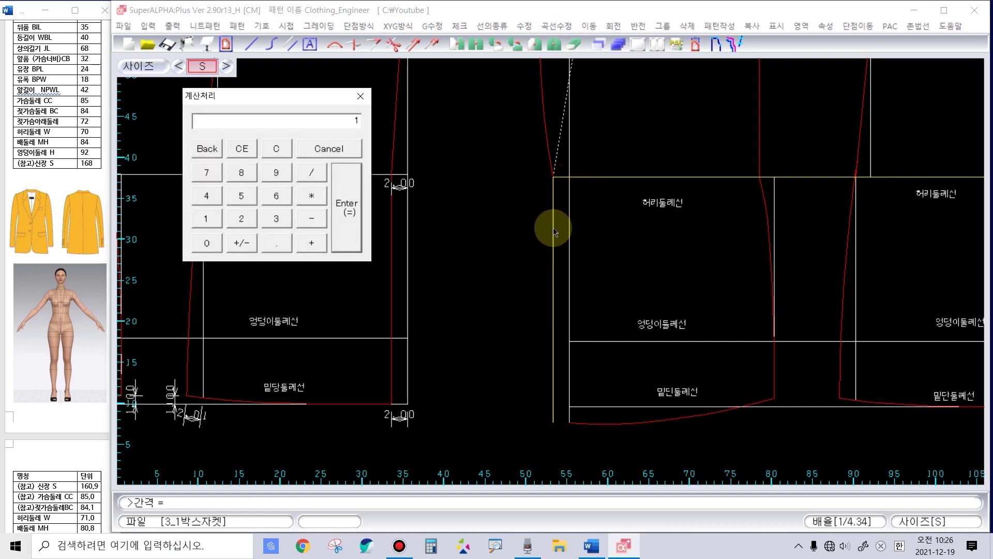
key("Return")
Step: Draw a slanted front edge line from the outer end of the offset line to the center-front corner of the curved hem
scroll(549, 262, "up", 5)
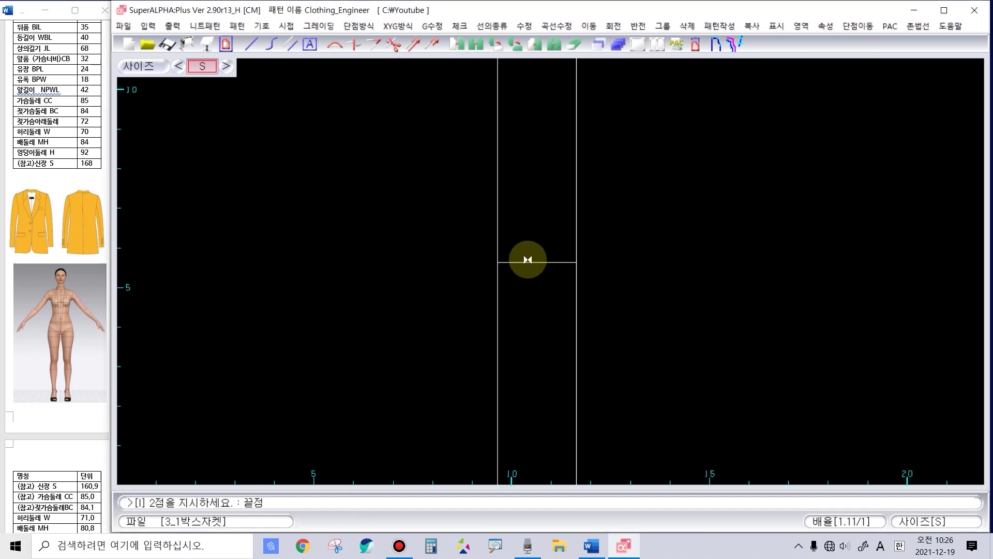
scroll(515, 273, "down", 5)
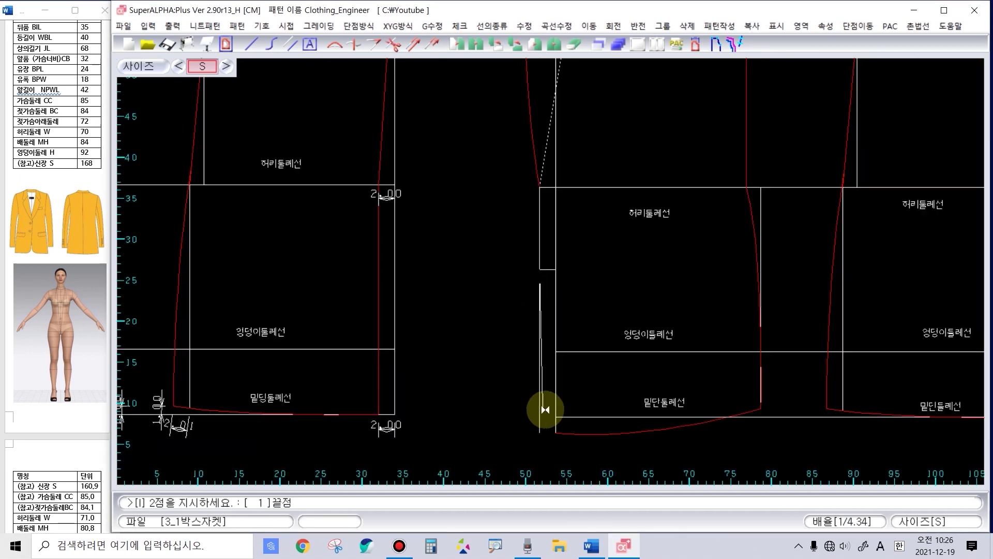
scroll(573, 324, "down", 1)
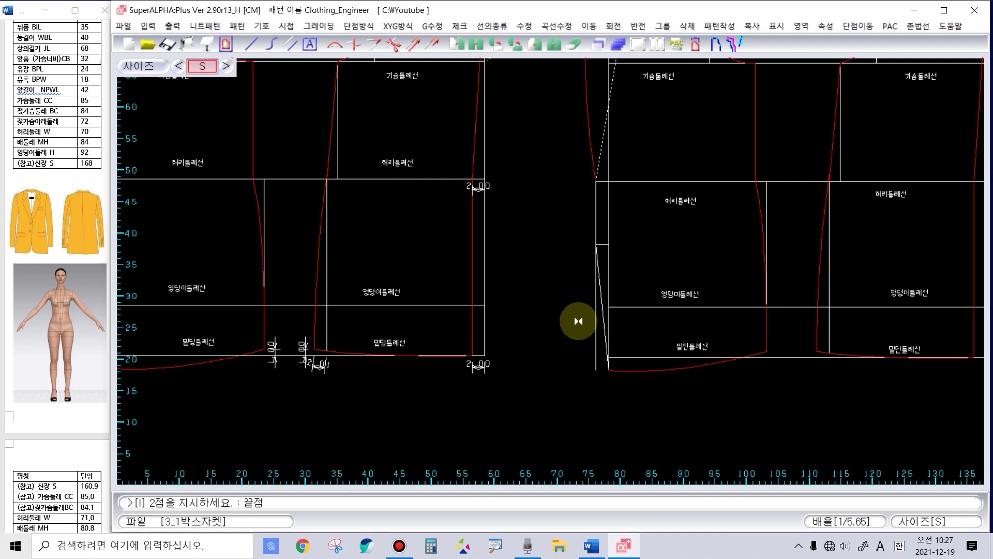
Step: Round the corner between the slanted front edge line and the curved front hem, and accept the rounded shape
scroll(578, 321, "up", 3)
left_click(636, 305)
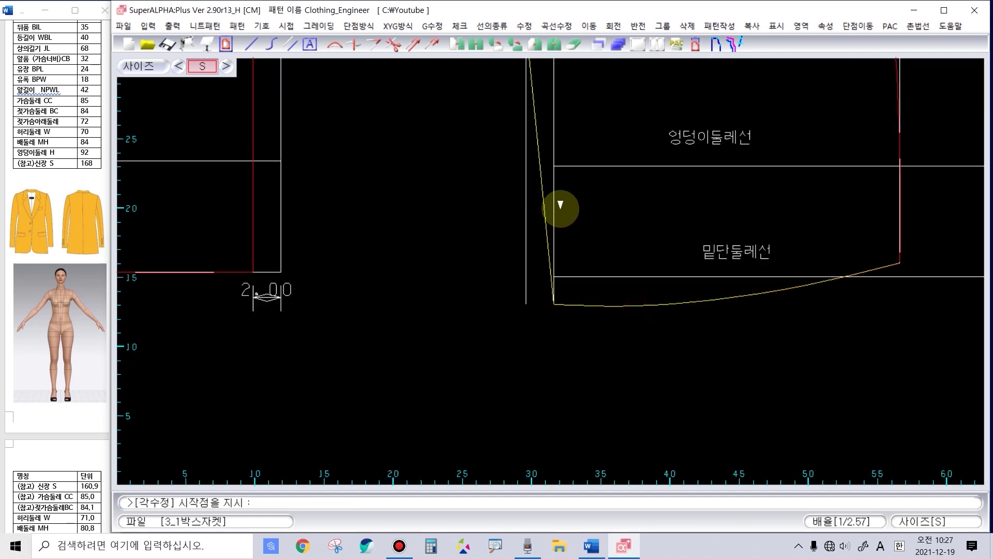
left_click(542, 178)
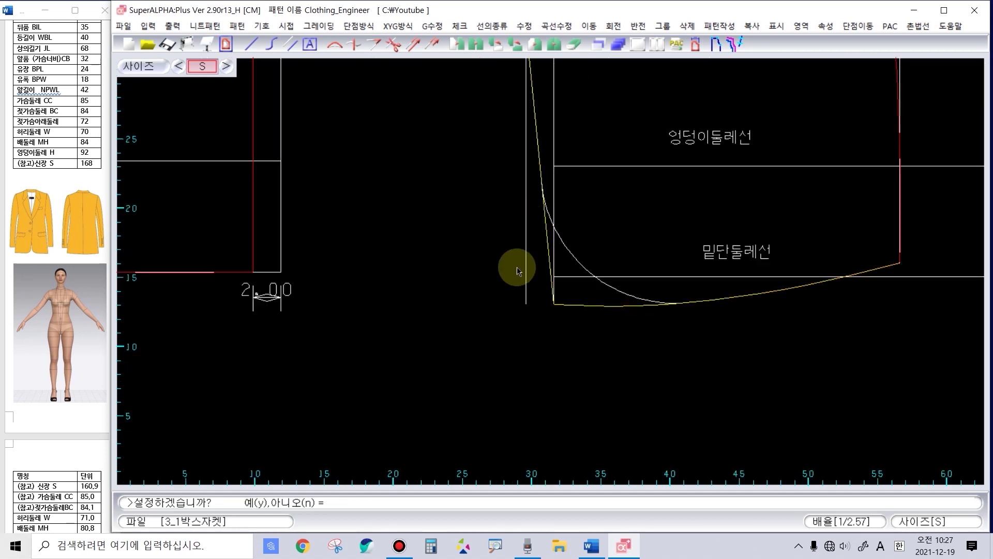
scroll(516, 268, "down", 2)
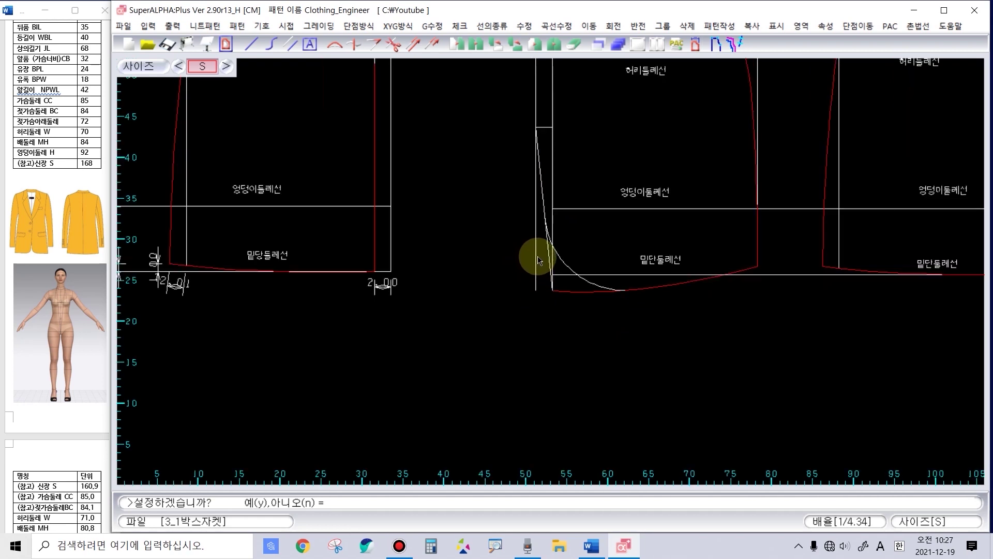
scroll(550, 272, "up", 1)
scroll(551, 275, "down", 1)
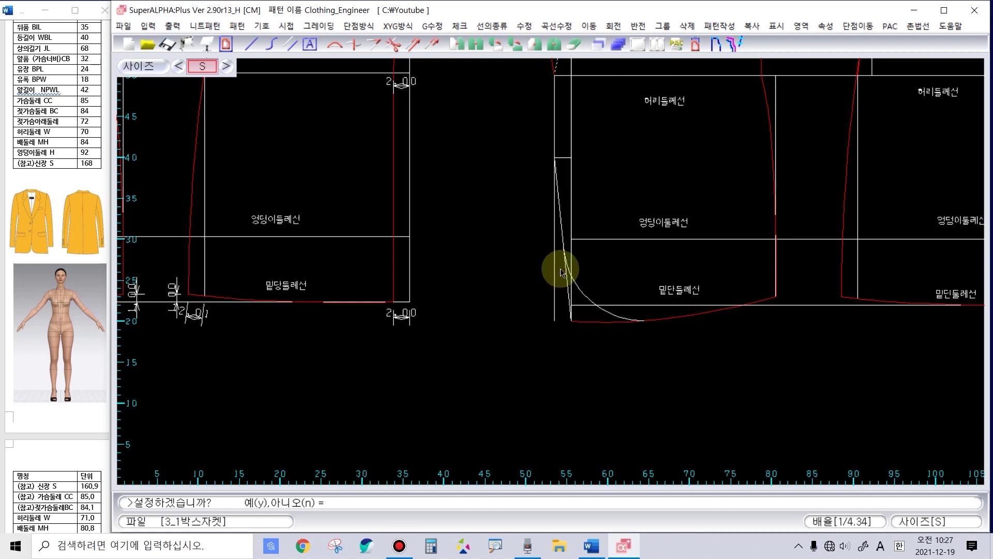
key("Return")
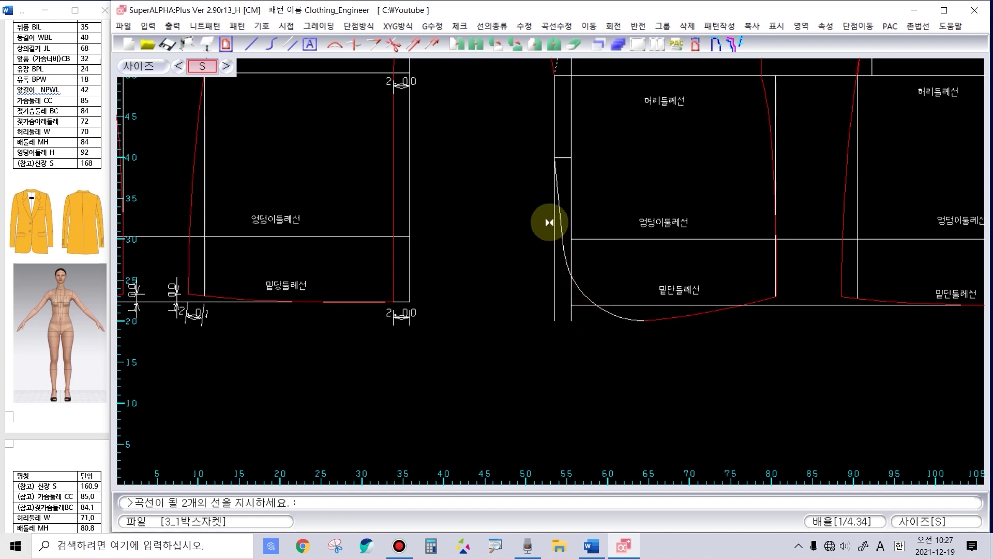
Step: Join the front edge below the waist, the rounded corner and the front hem into one continuous curve
scroll(547, 268, "up", 1)
scroll(551, 271, "up", 1)
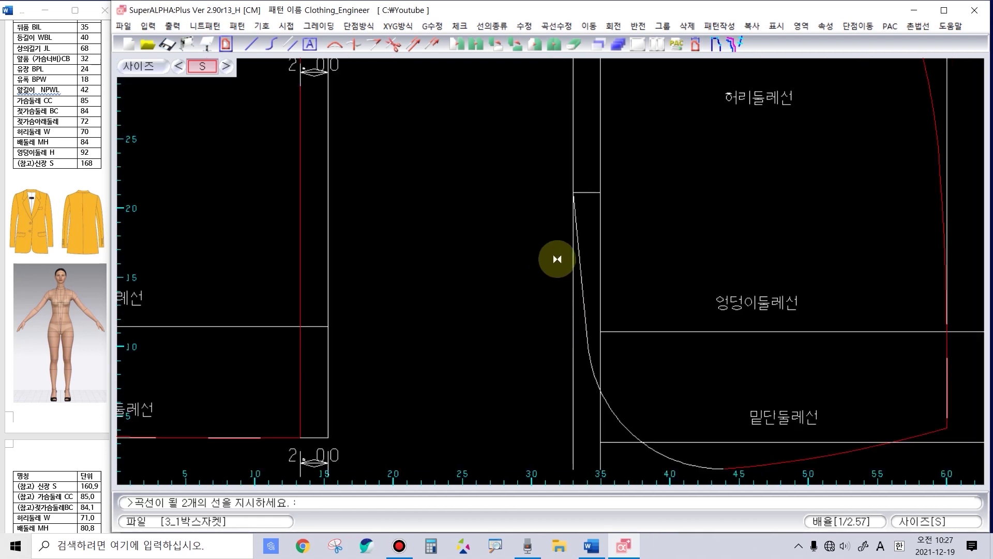
scroll(586, 224, "down", 2)
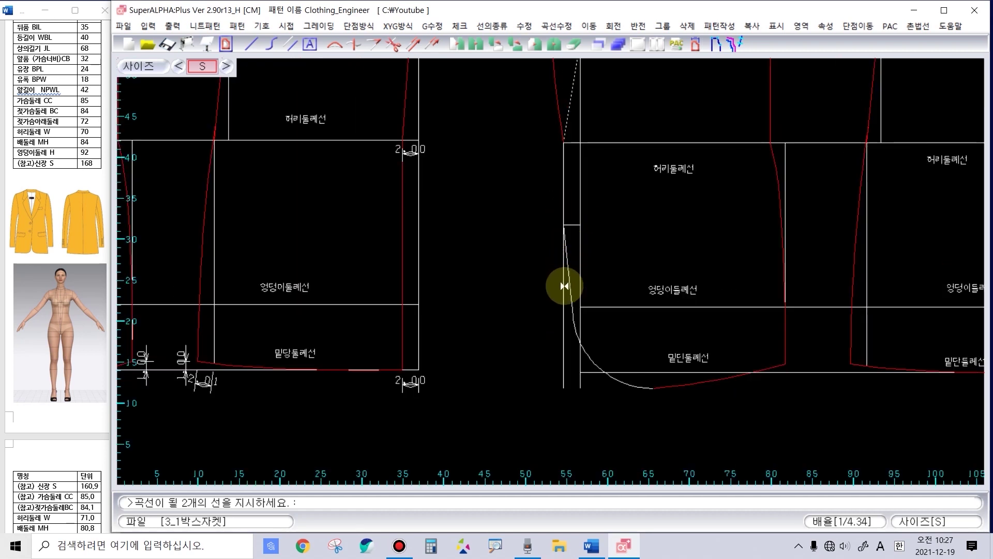
scroll(550, 269, "up", 2)
scroll(549, 265, "down", 2)
Step: Edit the joined curve by raising its points along the lowest part of the front hem to flatten it
left_click(607, 309)
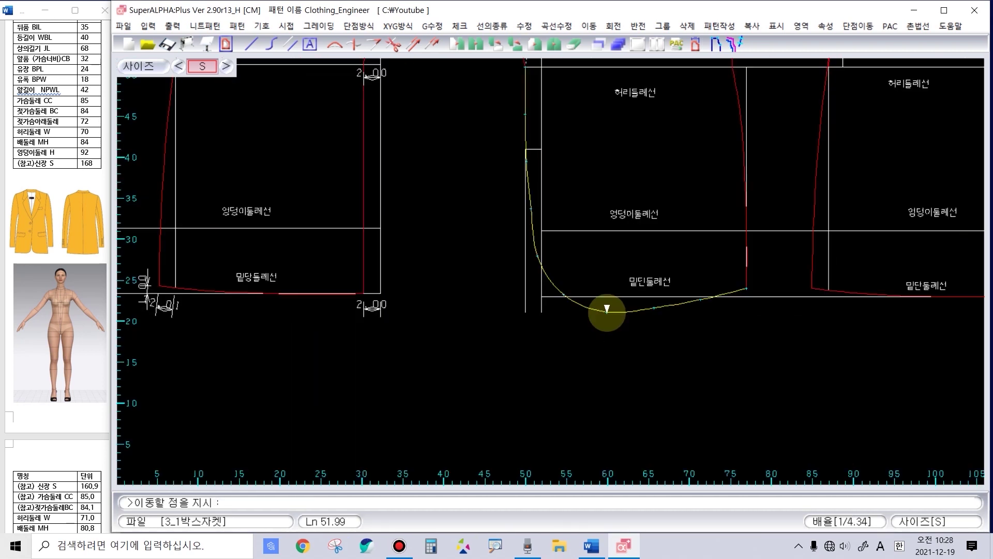
left_click(607, 310)
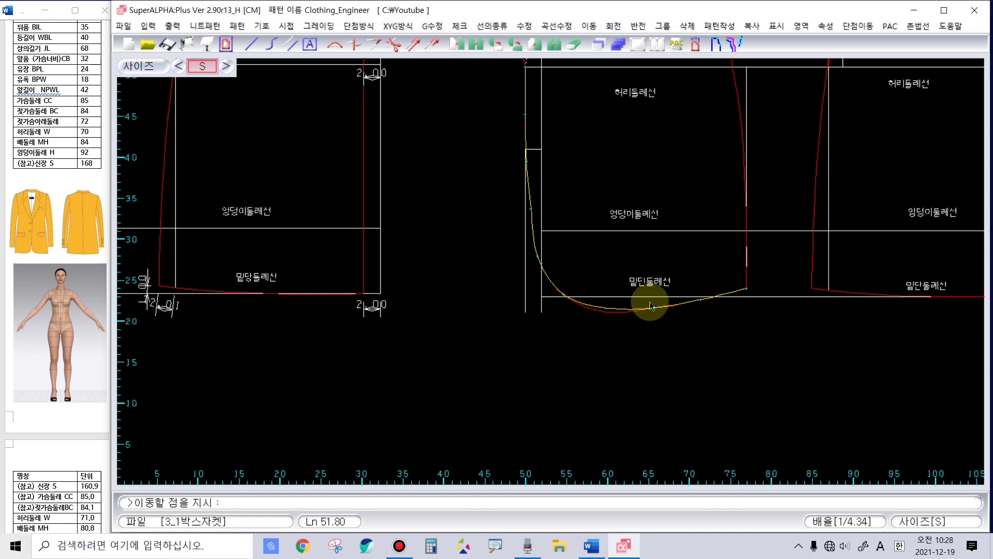
left_click(654, 309)
left_click(655, 310)
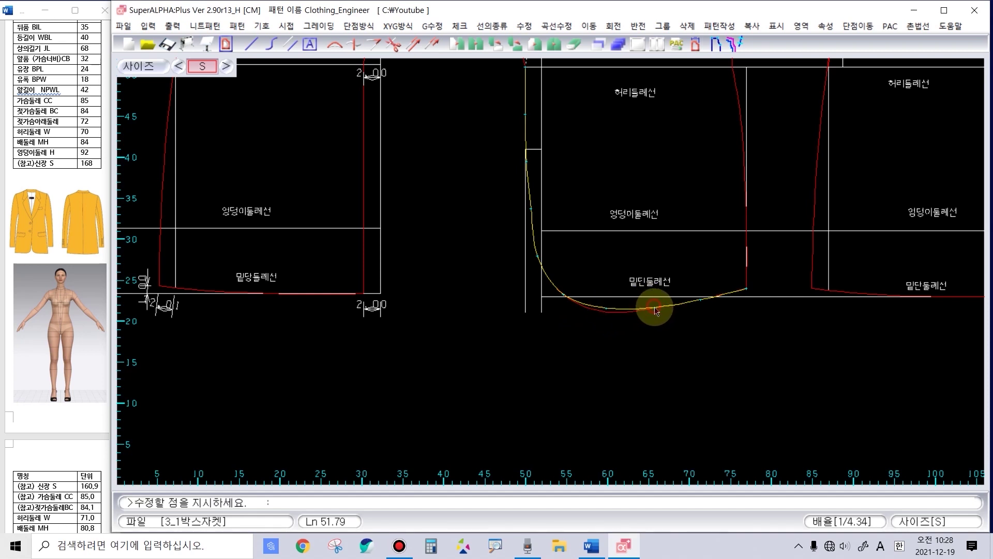
Step: Move the curve points around the rounded front corner inward and adjust the adjoining hem points for a smooth transition
scroll(616, 295, "up", 2)
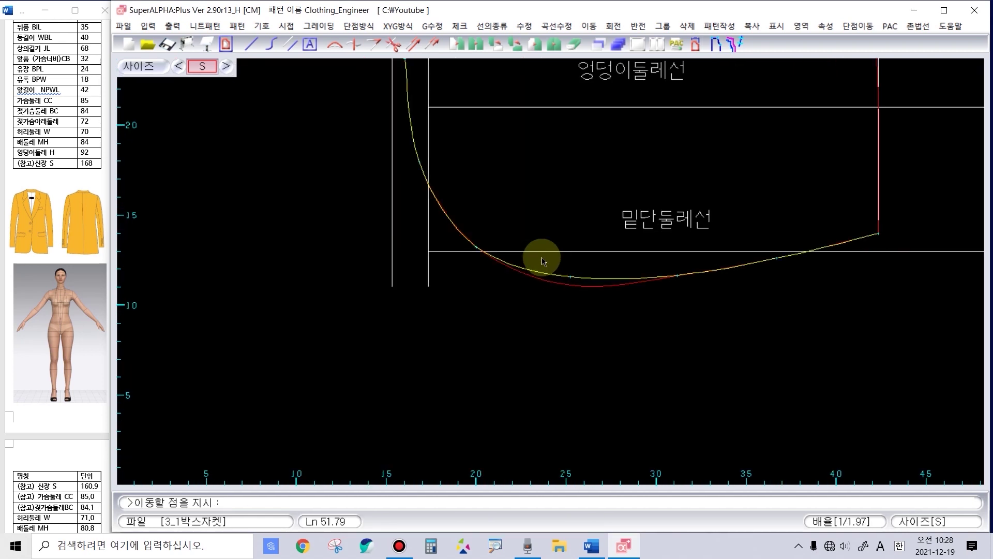
left_click(476, 247)
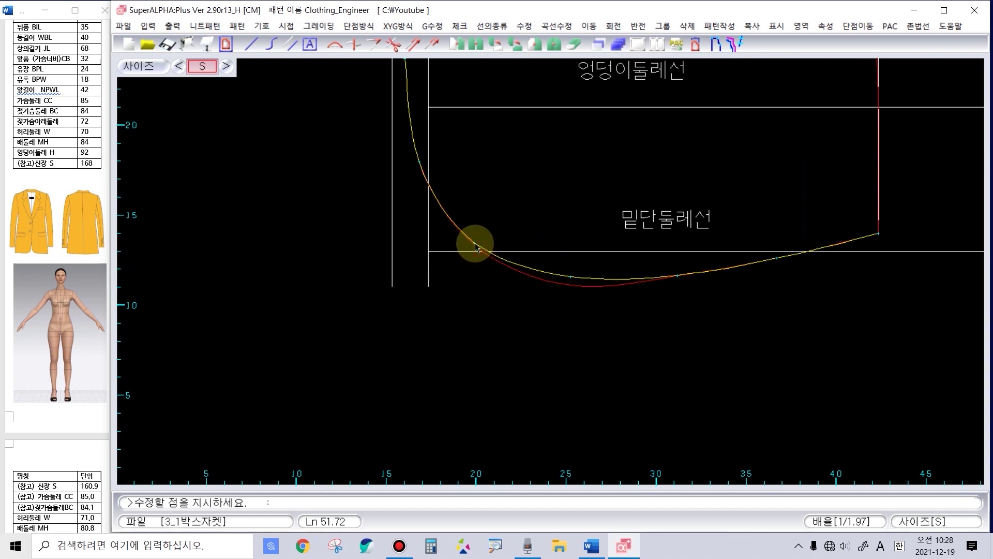
left_click(475, 240)
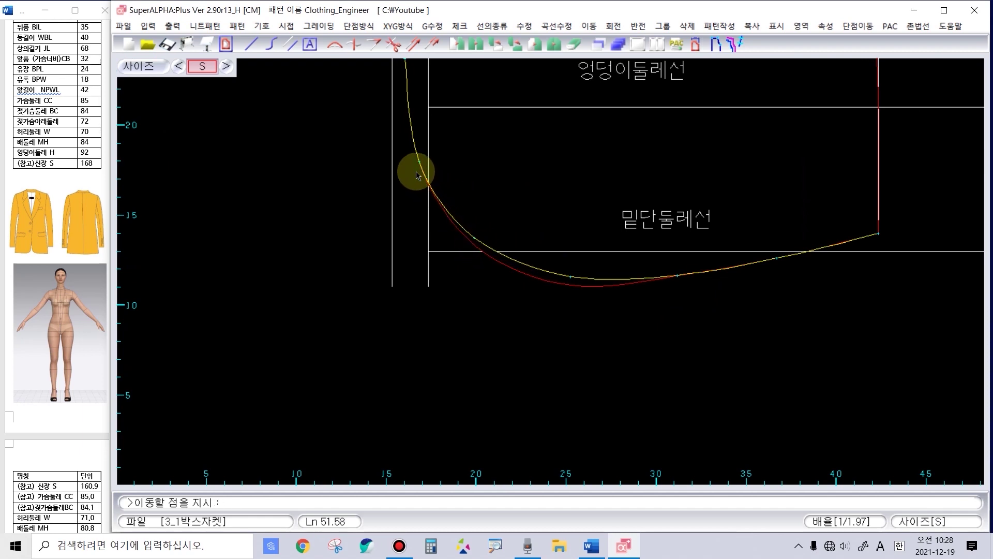
left_click(421, 165)
left_click(421, 165)
left_click(475, 235)
left_click(474, 235)
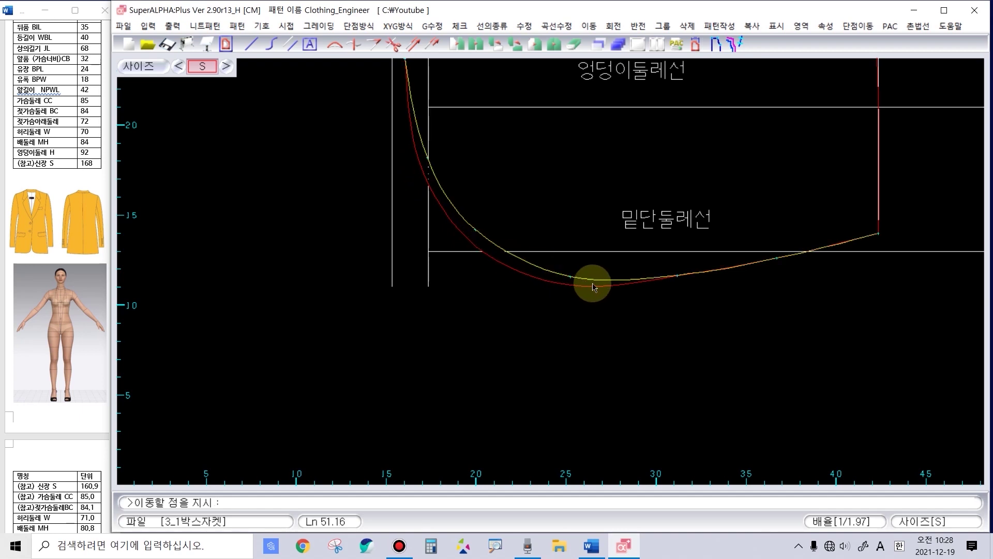
left_click(572, 280)
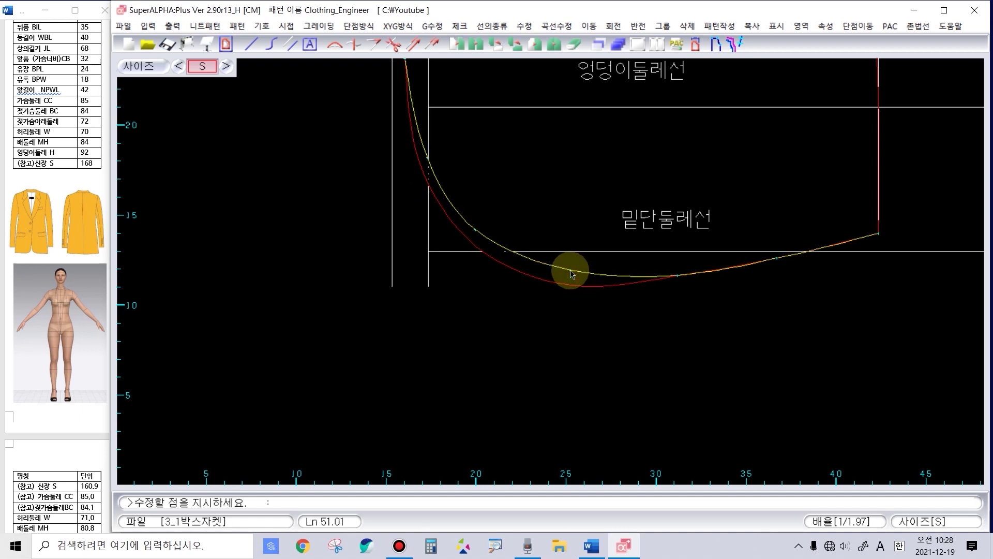
left_click(572, 279)
left_click(677, 275)
left_click(678, 276)
Step: Adjust the curve points along the front edge between waist and hip for a smooth run, and finish the curve editing
scroll(554, 270, "down", 2)
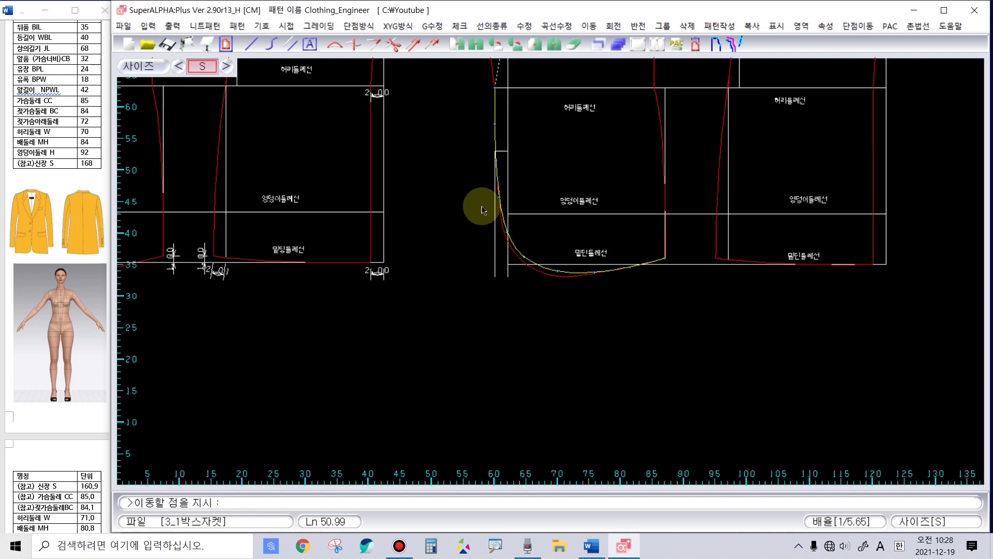
scroll(589, 293, "up", 2)
left_click(527, 242)
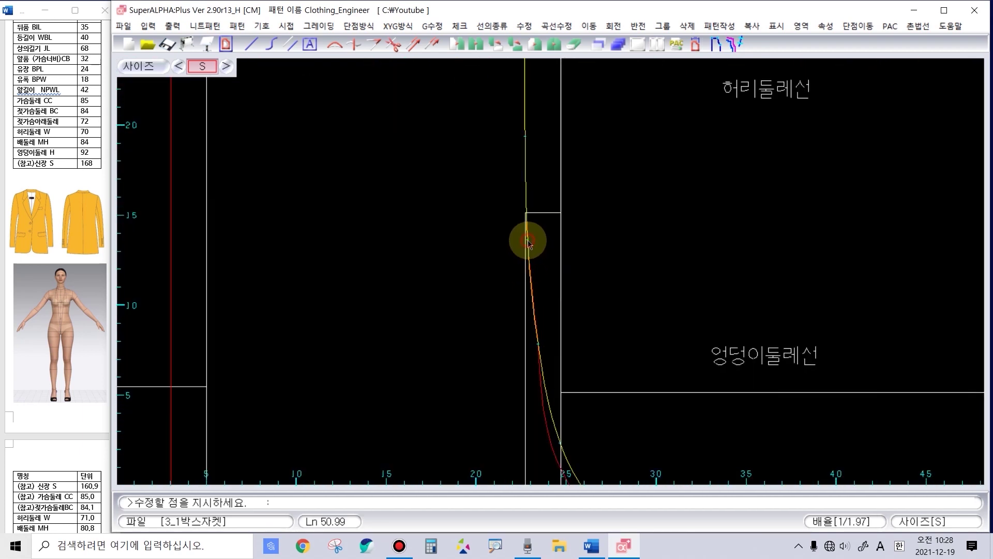
left_click(535, 361)
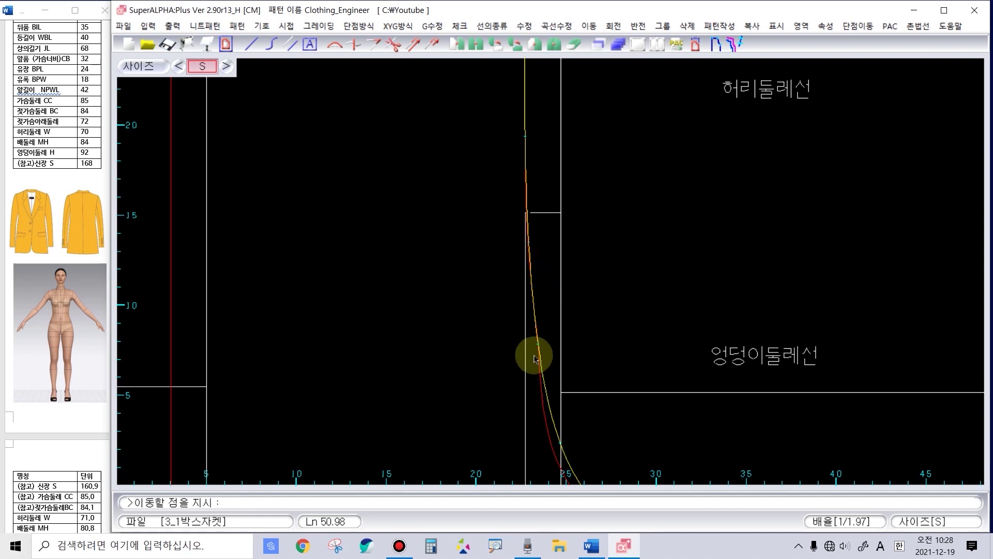
left_click(538, 345)
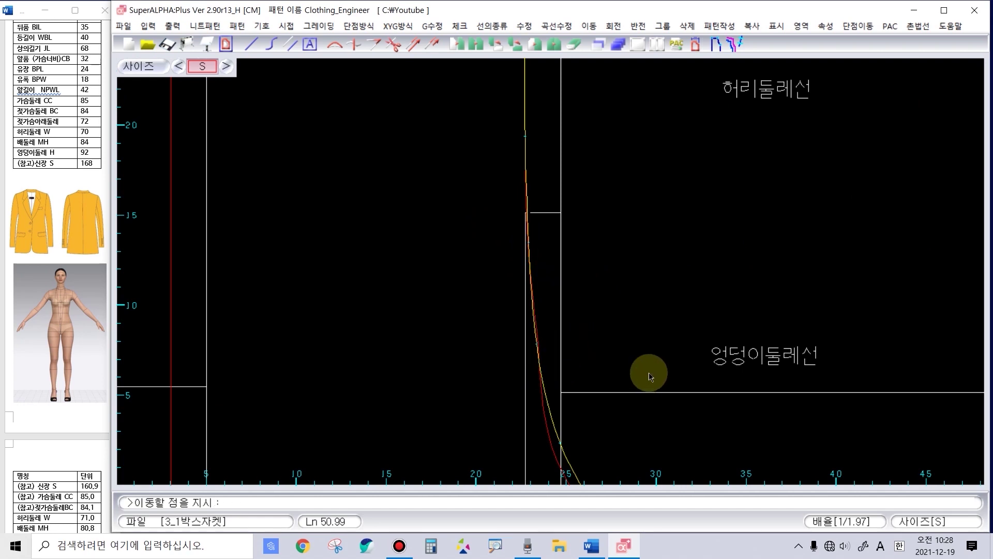
scroll(645, 370, "down", 2)
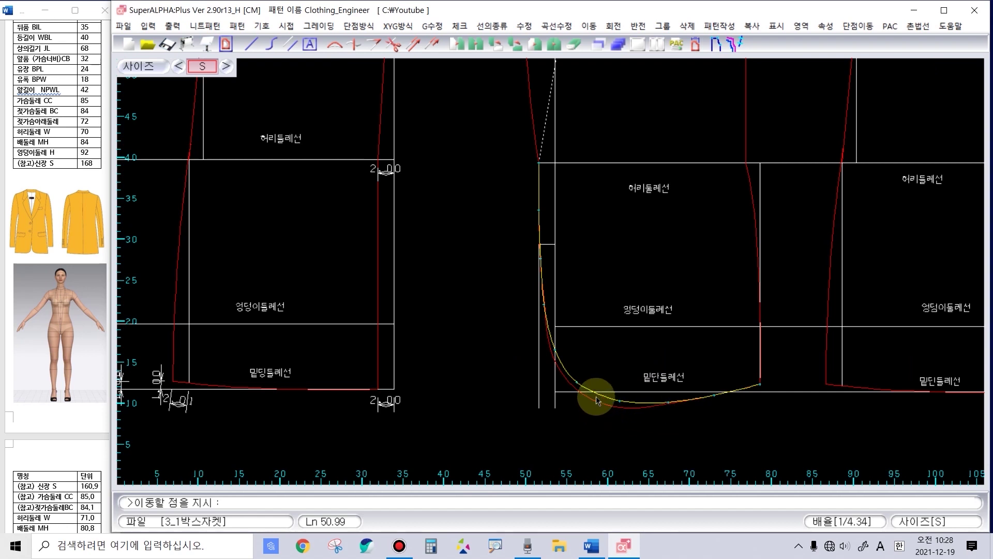
right_click(587, 422)
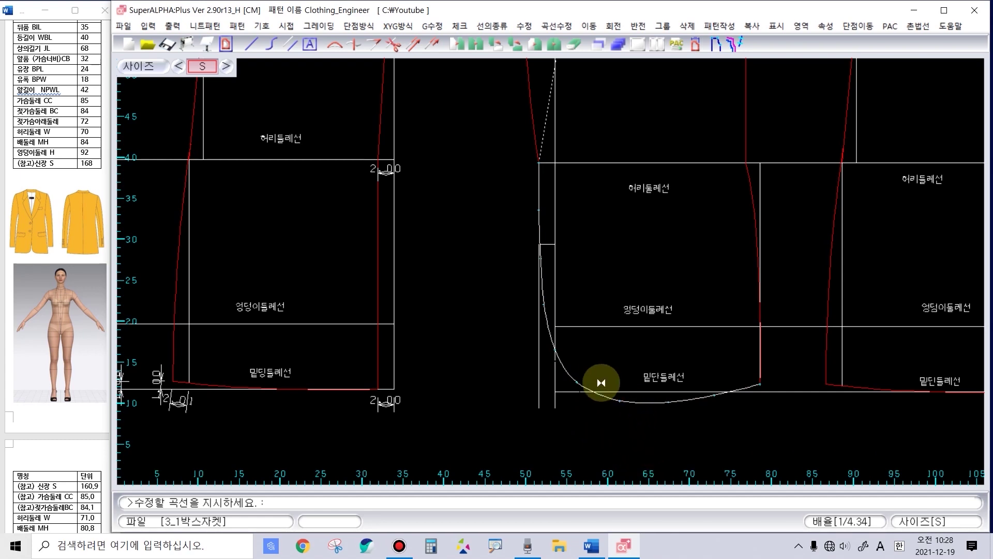
scroll(598, 388, "up", 2)
scroll(550, 269, "down", 4)
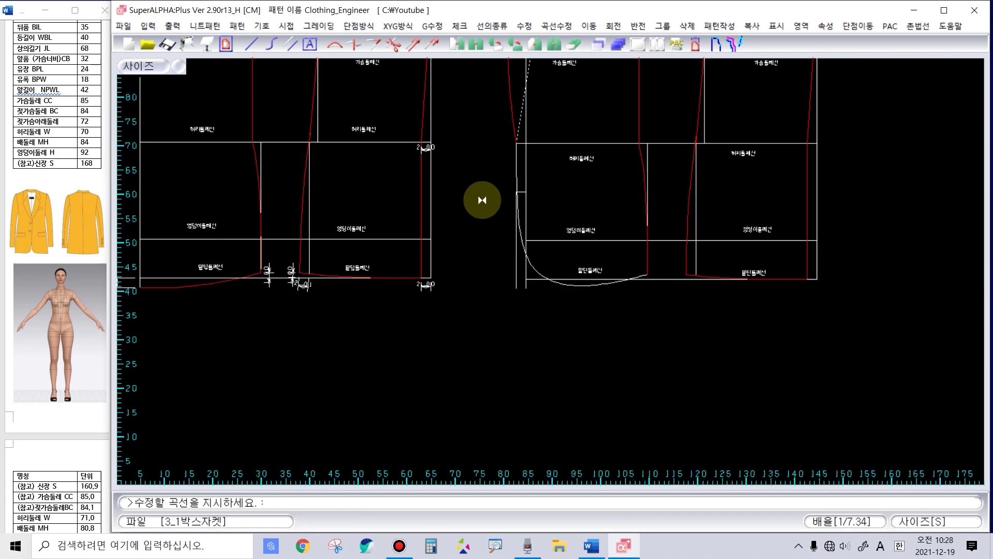
scroll(550, 271, "up", 1)
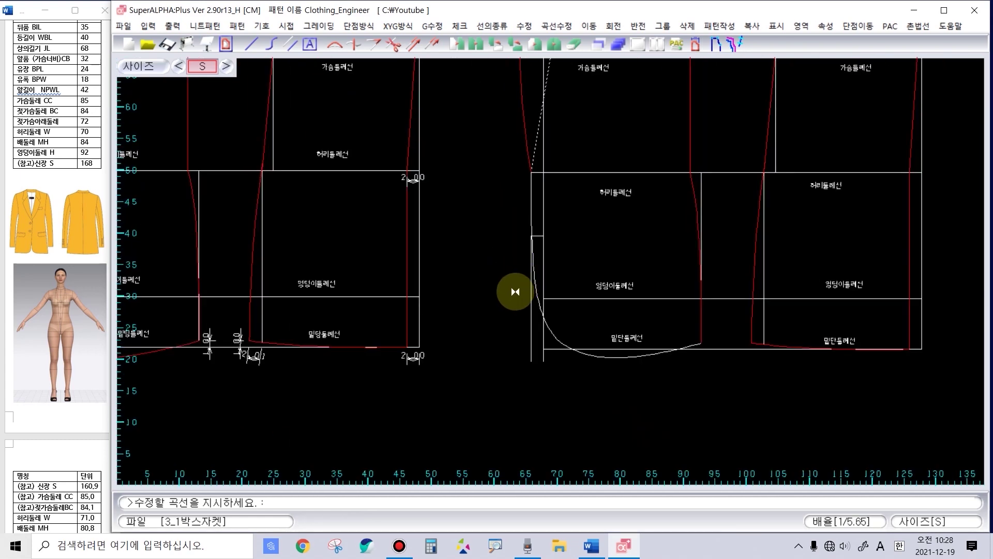
right_click(572, 385)
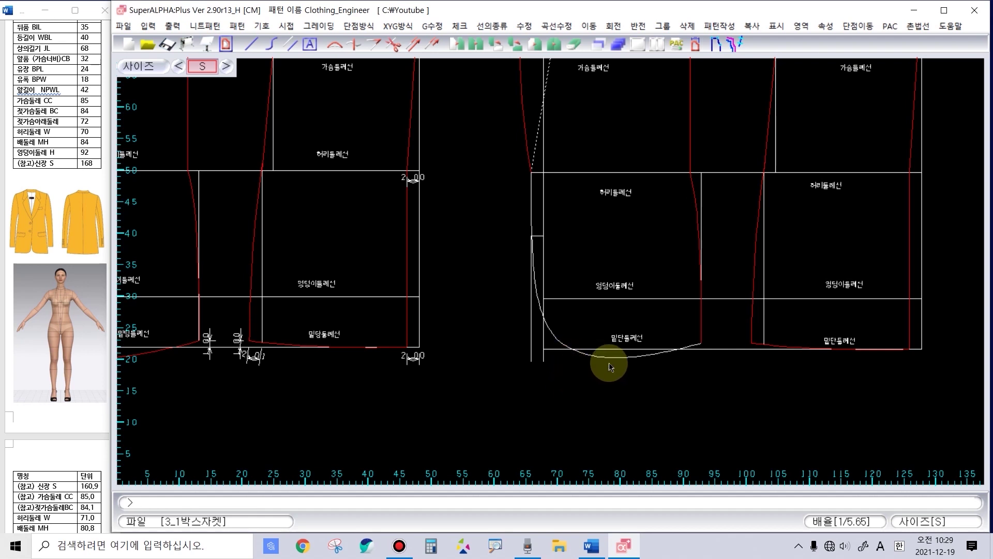
Step: Change the color of the finished front edge and hem curve to red, matching the pattern outline
key("Return")
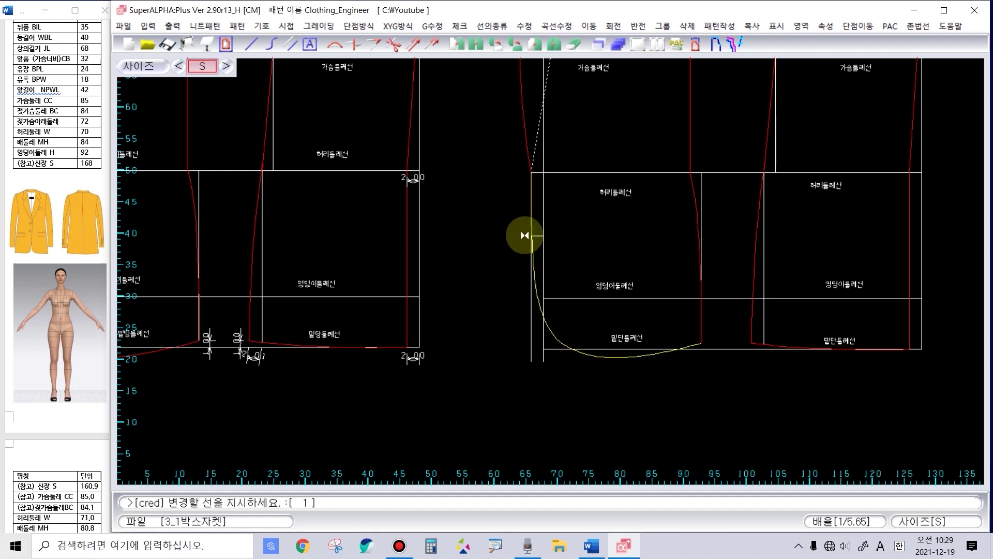
scroll(537, 269, "down", 1)
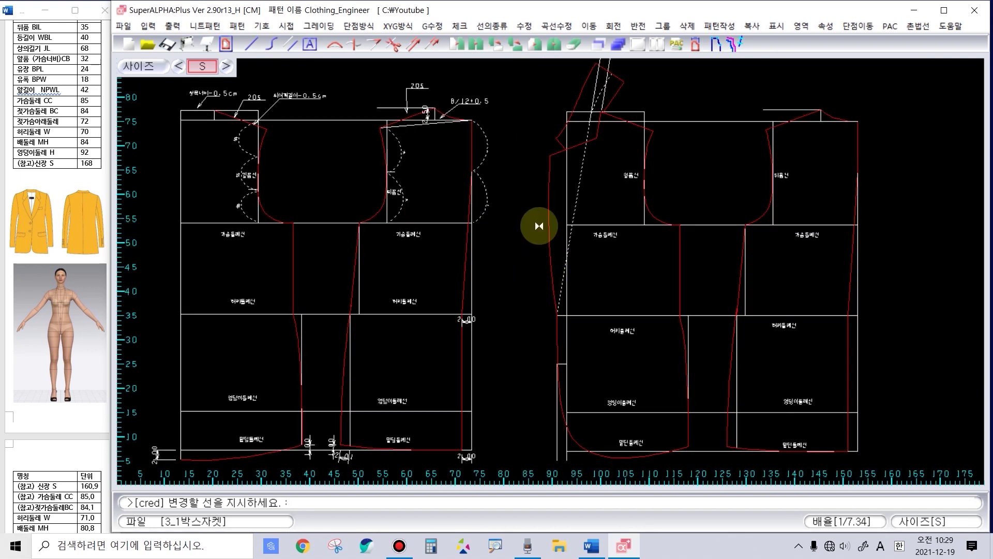
scroll(538, 222, "up", 2)
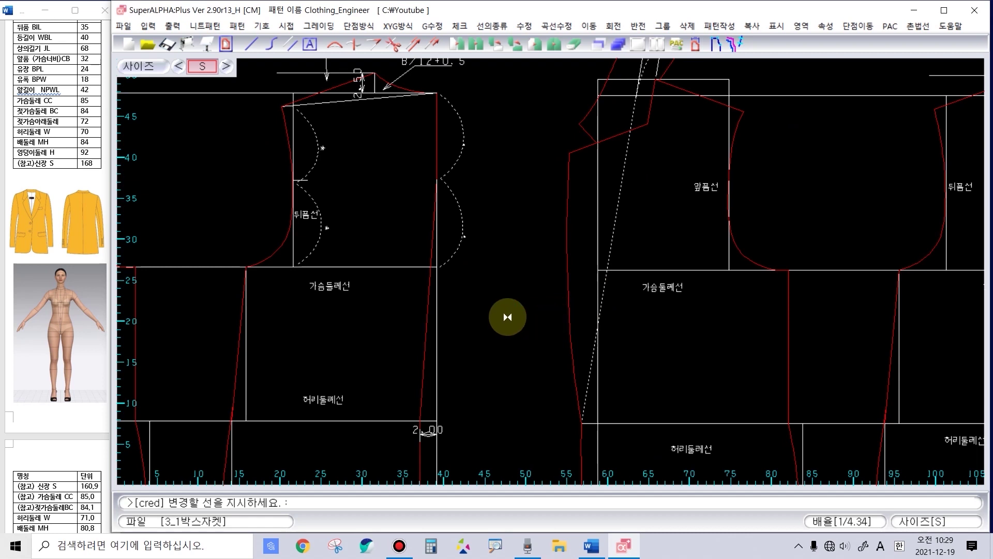
right_click(519, 348)
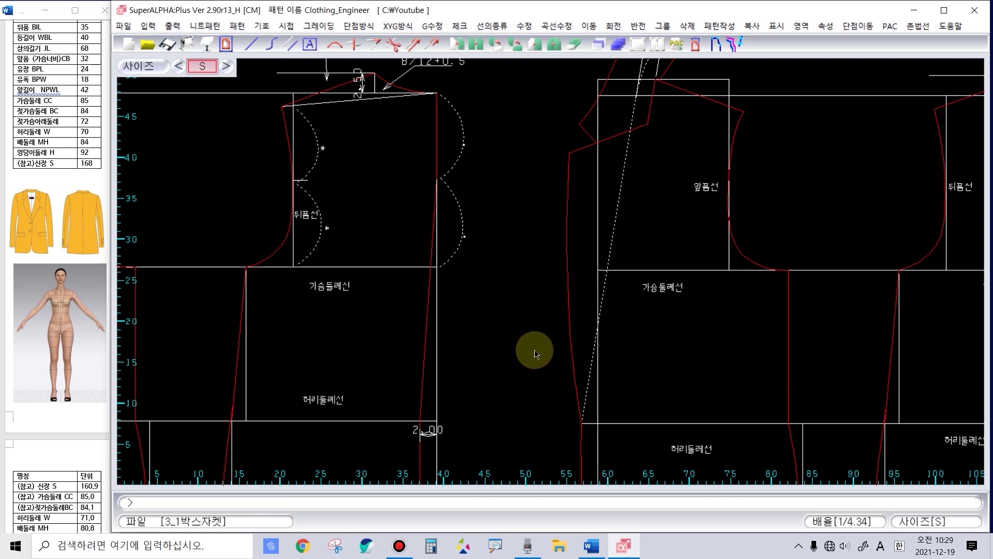
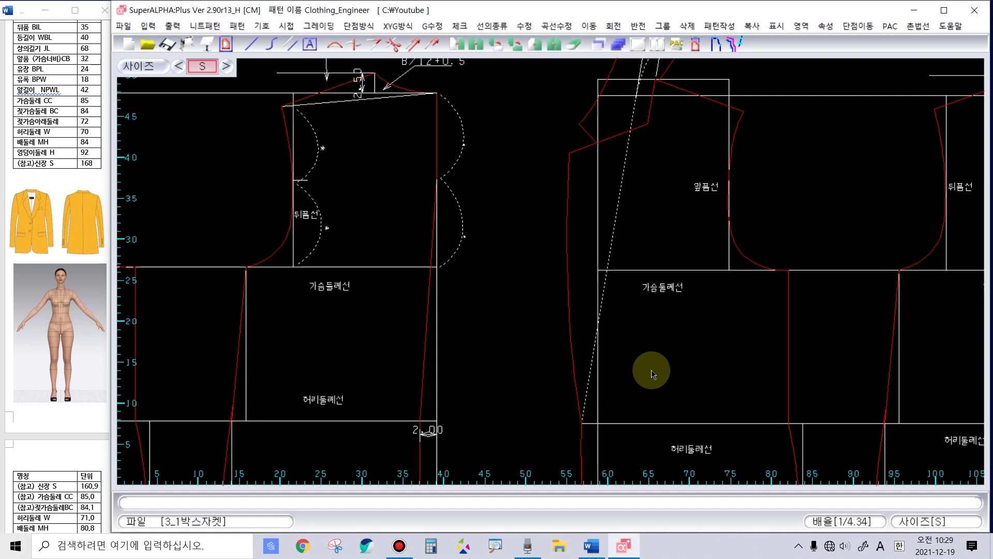
Step: Draw a slanted chest pocket line about 9 cm long across the front bust line, rising toward the armhole
key("i")
left_click(634, 272)
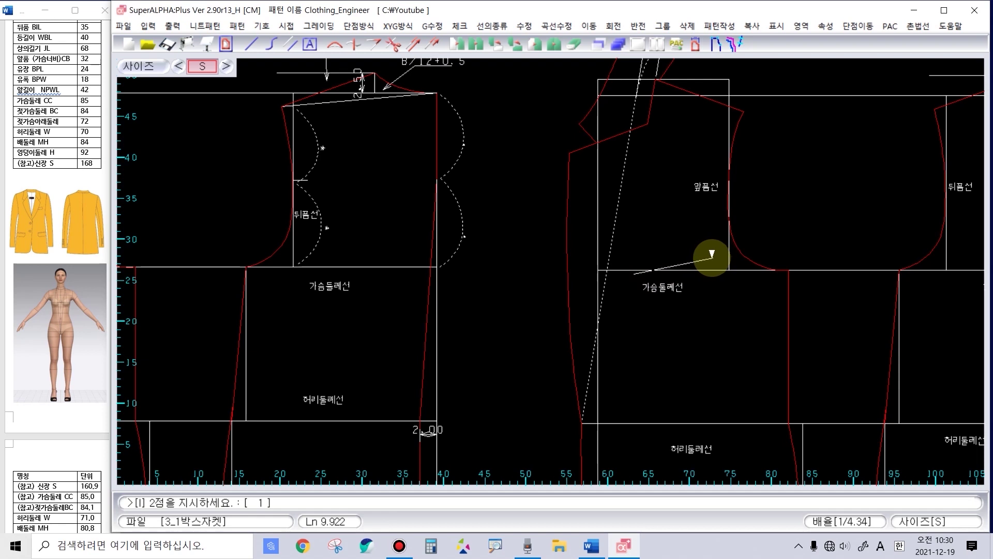
left_click(708, 259)
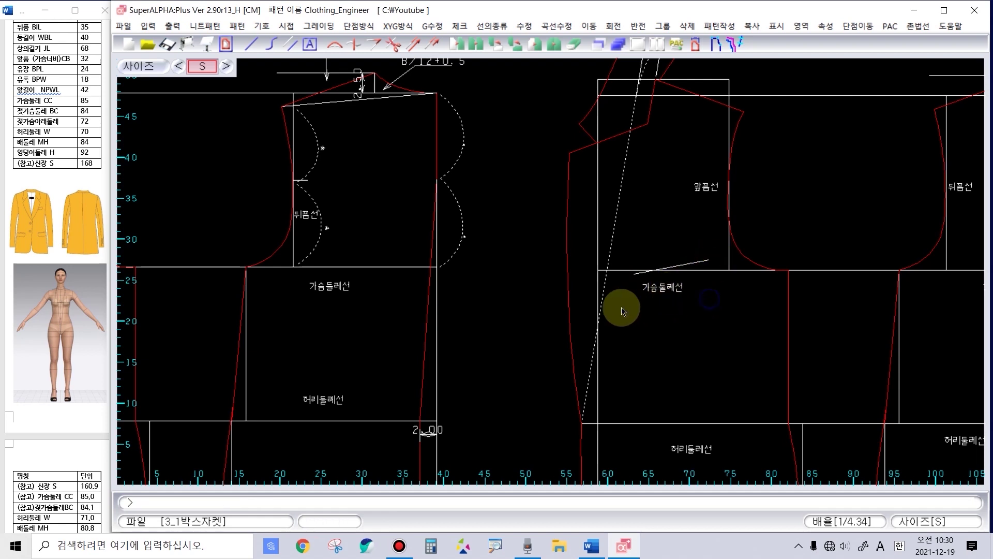
Step: Draw vertical sides of 2 cm at the front end and 2.5 cm at the armhole end of the slanted pocket line, and join their tops
key("z")
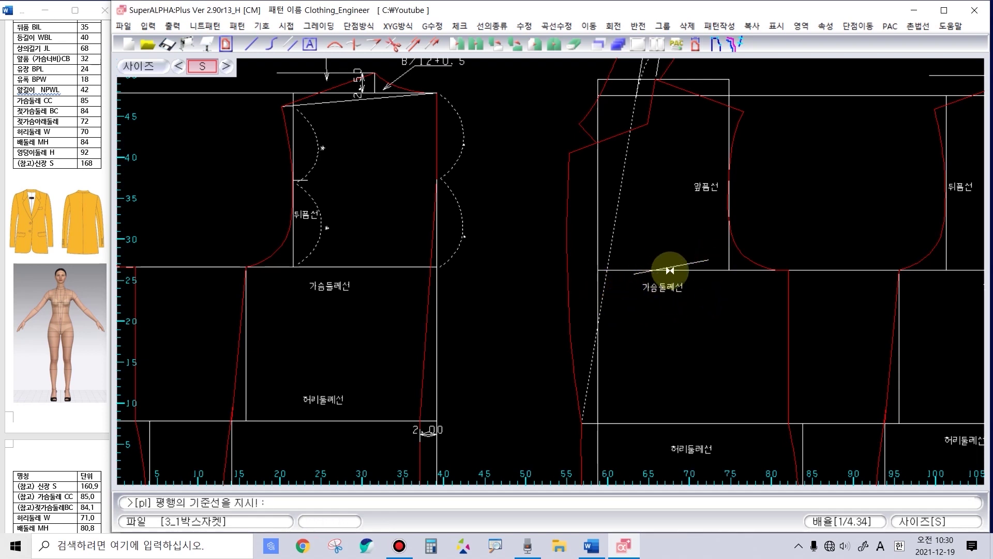
left_click(688, 265)
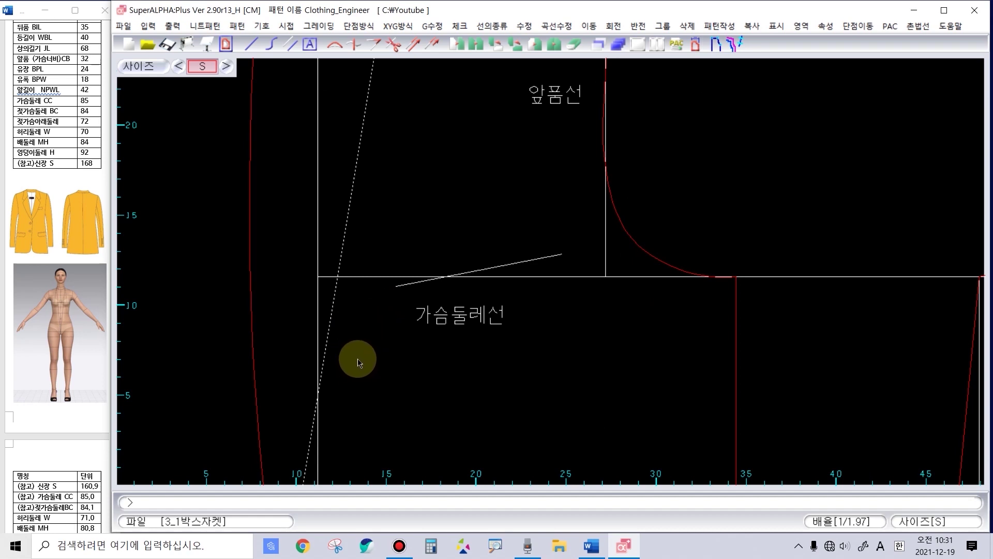
key("i")
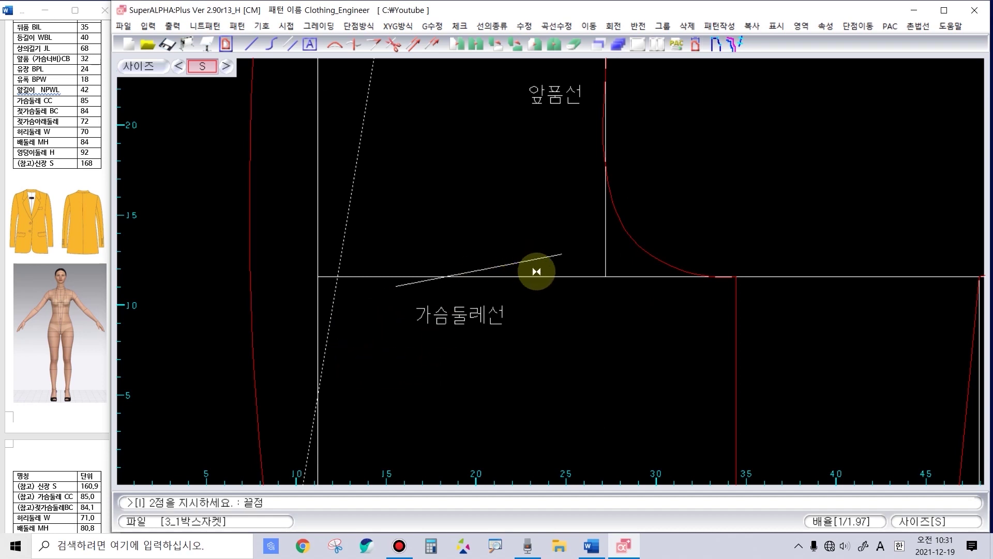
left_click(554, 257)
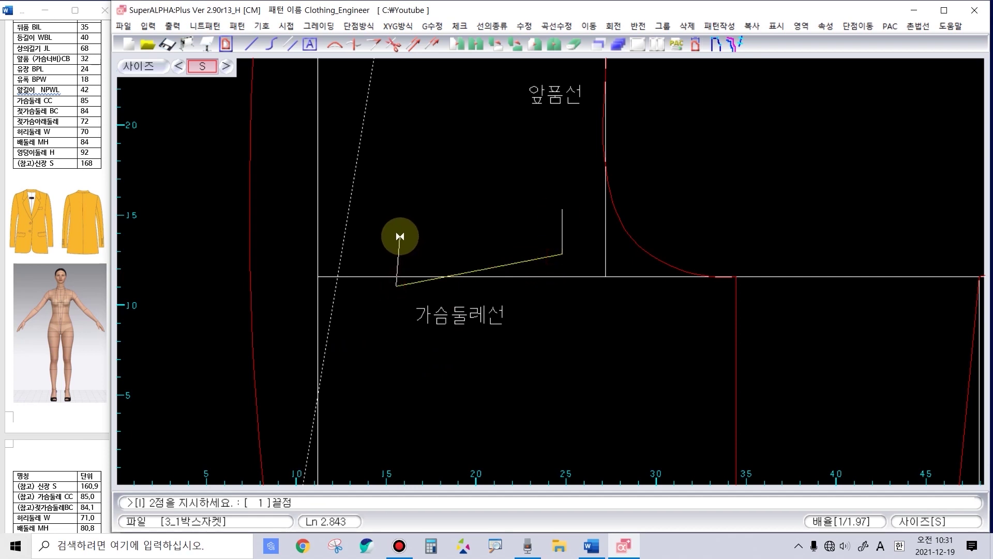
type("2")
key("Return")
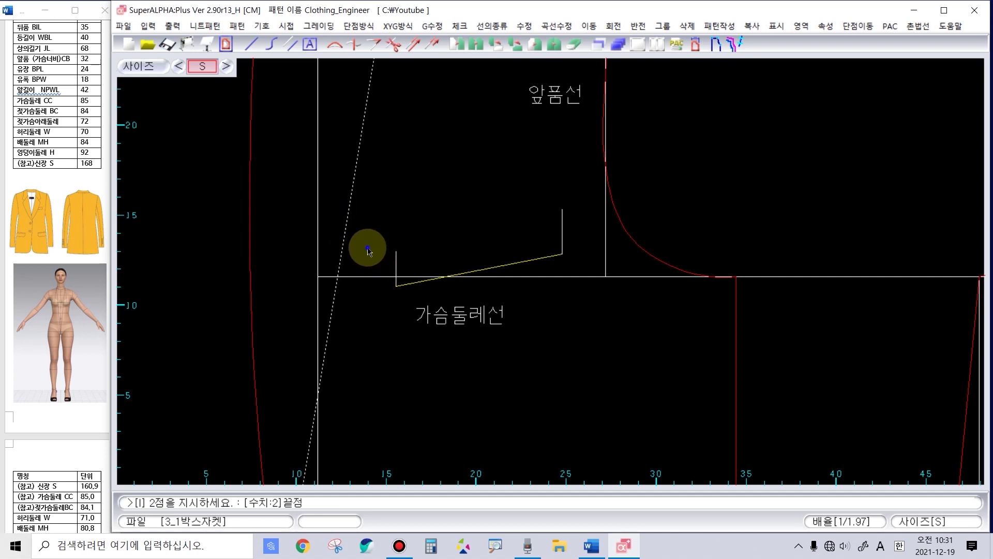
right_click(400, 259)
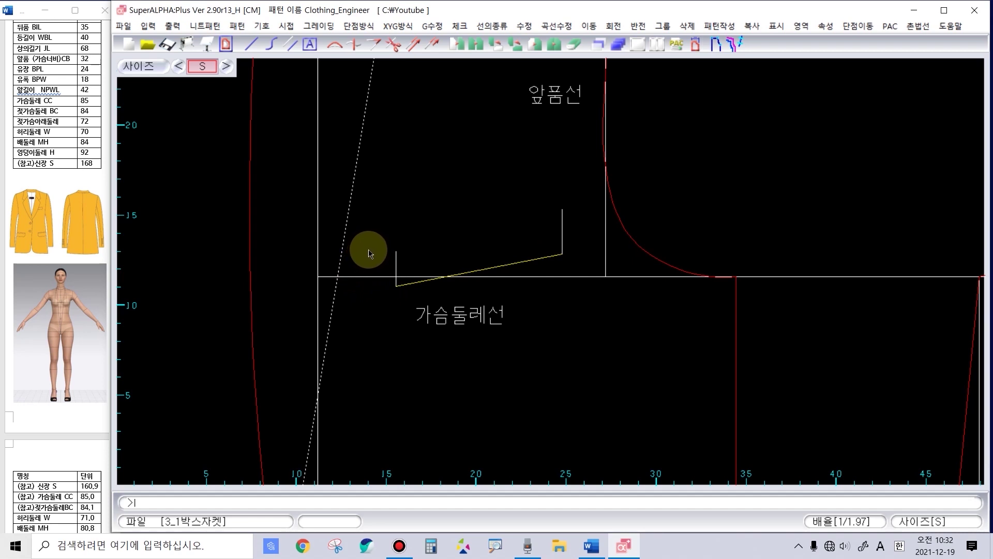
left_click(396, 251)
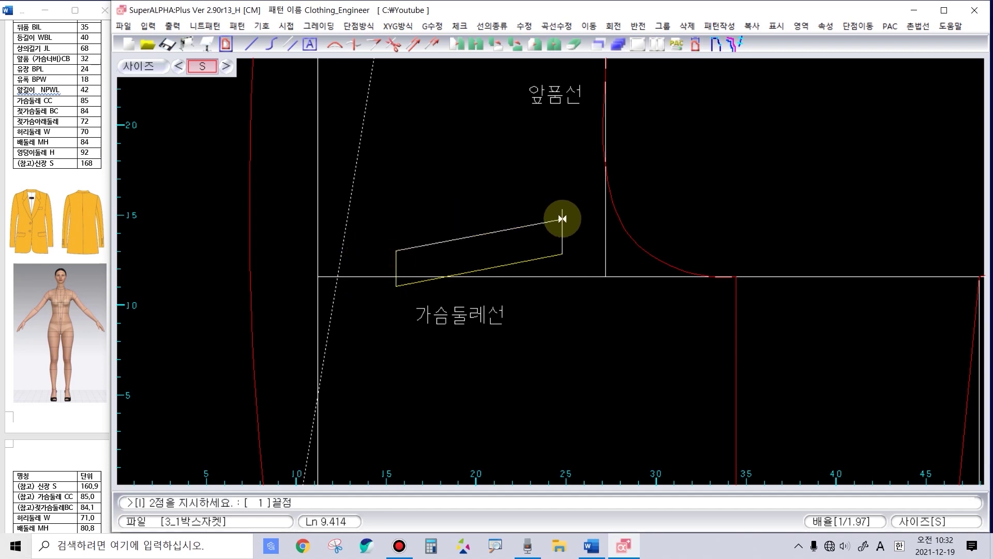
left_click(562, 218)
Step: Round both upper corners of the chest pocket outline with small curves
scroll(545, 269, "up", 2)
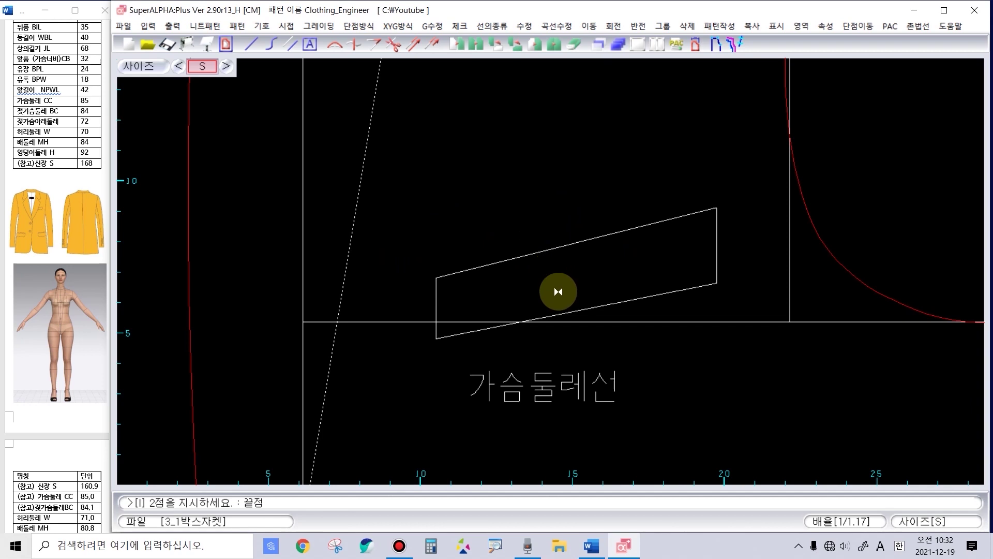
scroll(558, 292, "up", 1)
left_click(714, 173)
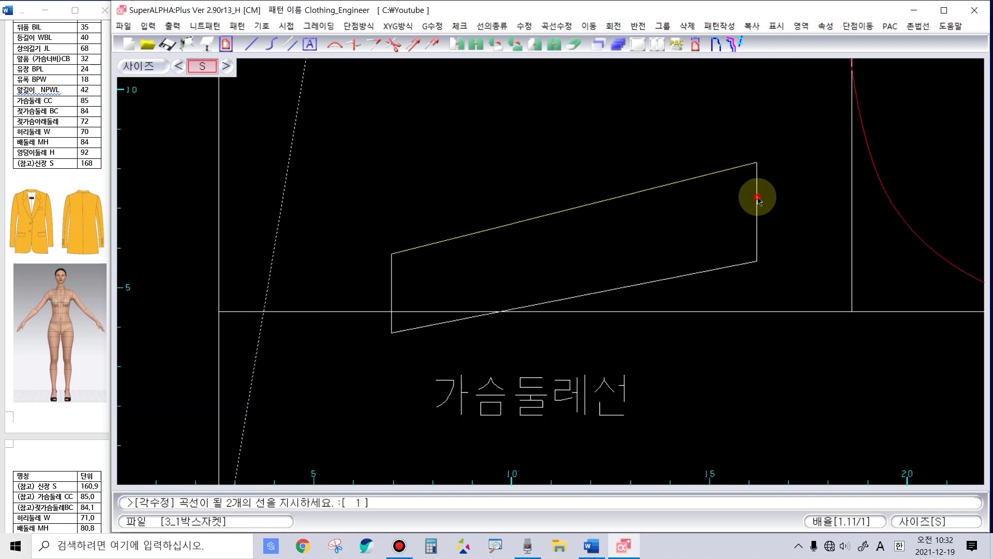
left_click(757, 197)
left_click(733, 165)
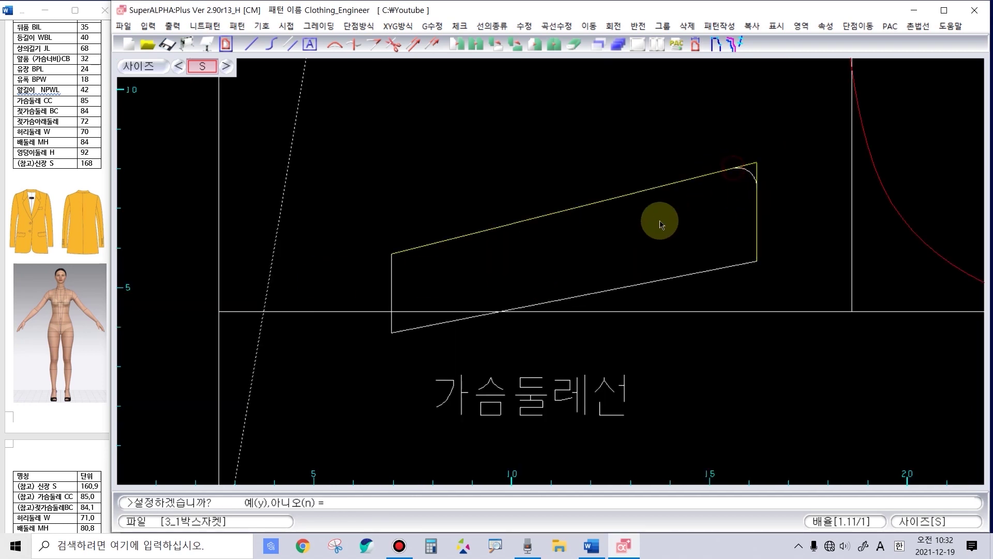
left_click(566, 228)
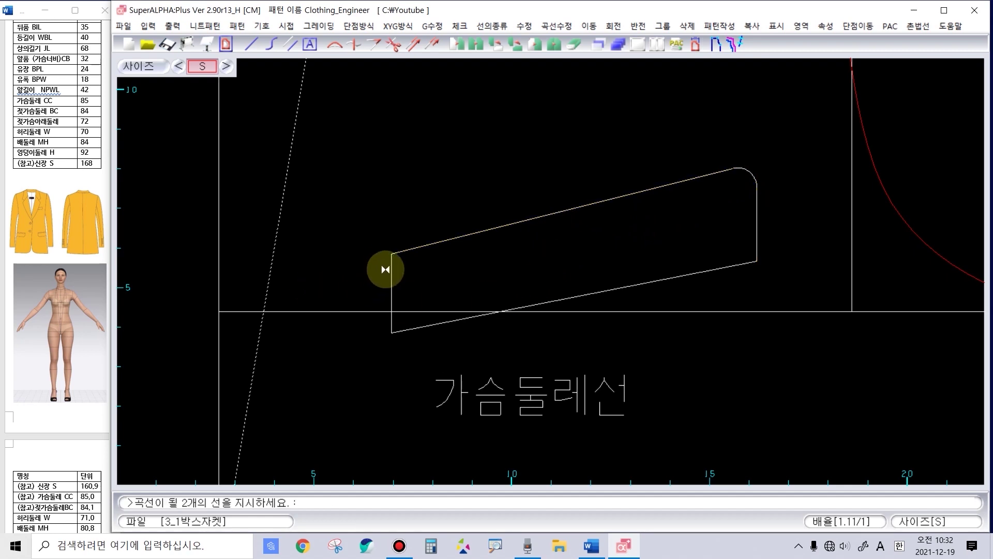
left_click(416, 248)
left_click(392, 280)
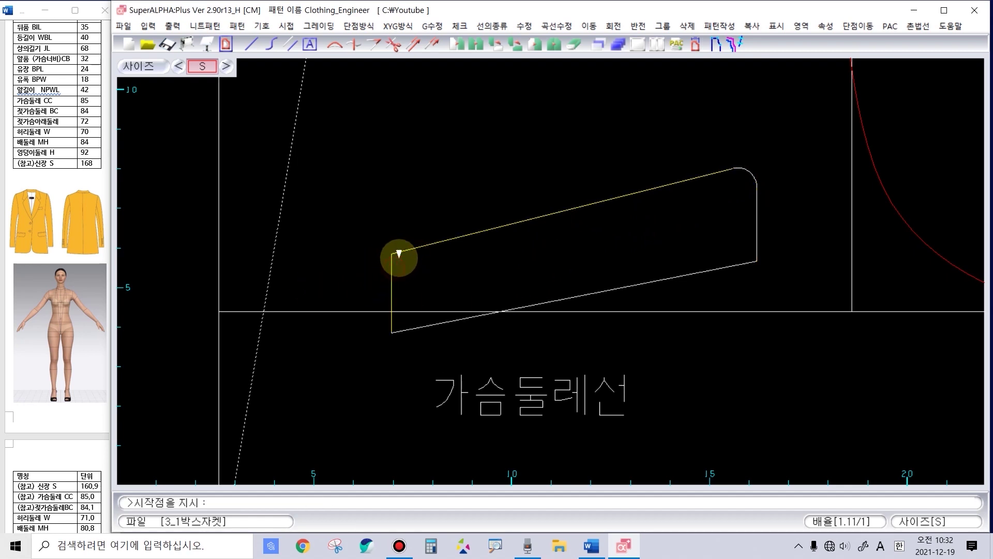
left_click(405, 247)
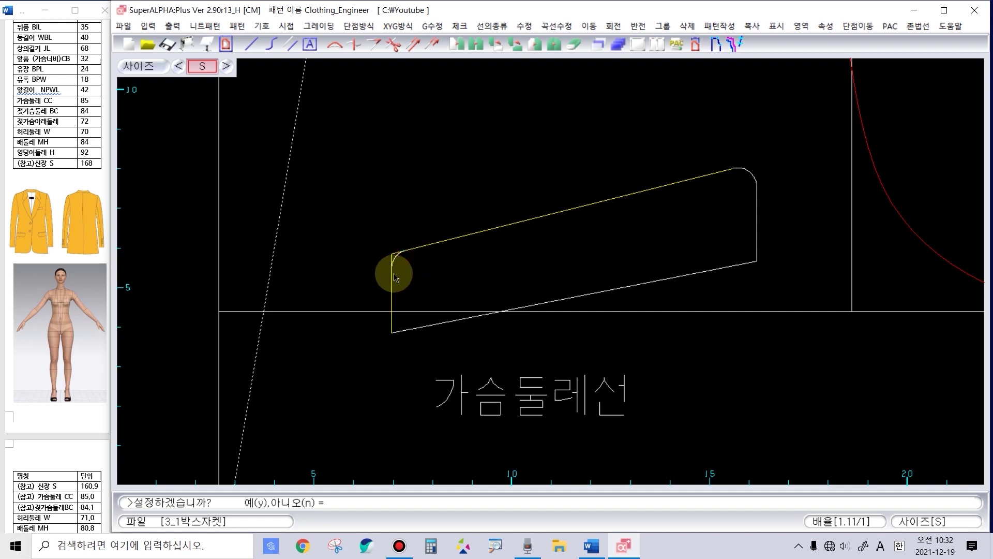
left_click(391, 274)
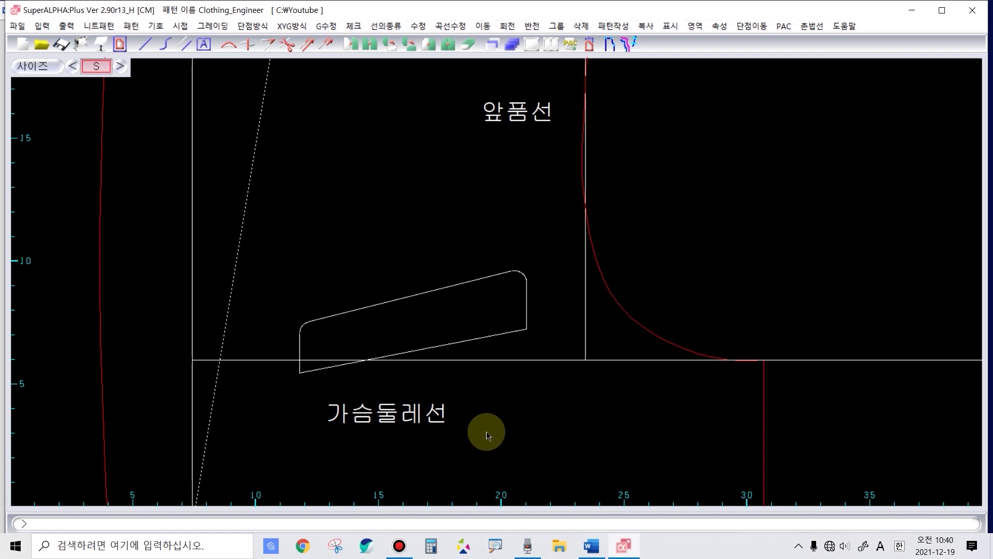
Step: Label the chest pocket's front side "2cm" and its armhole side "2.5cm"
key("t")
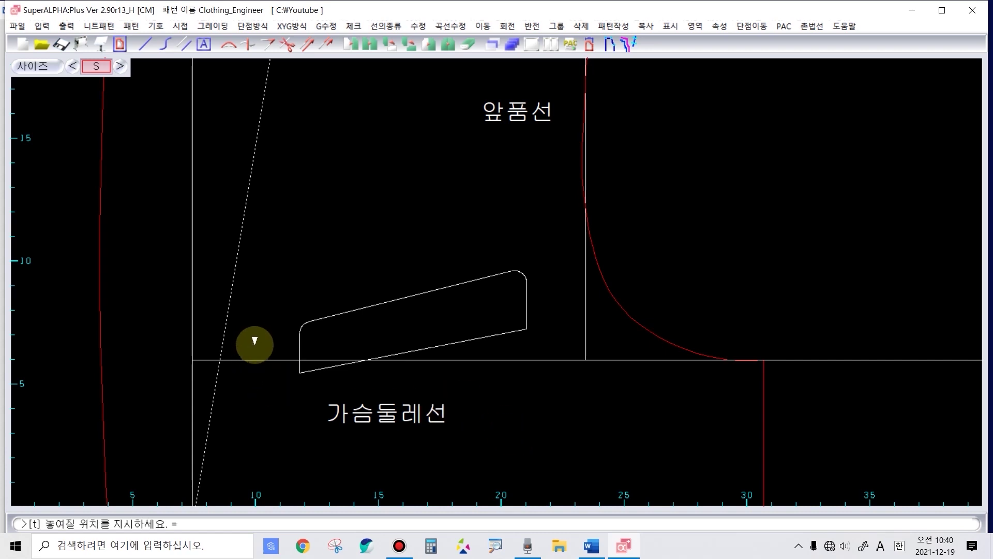
left_click(255, 341)
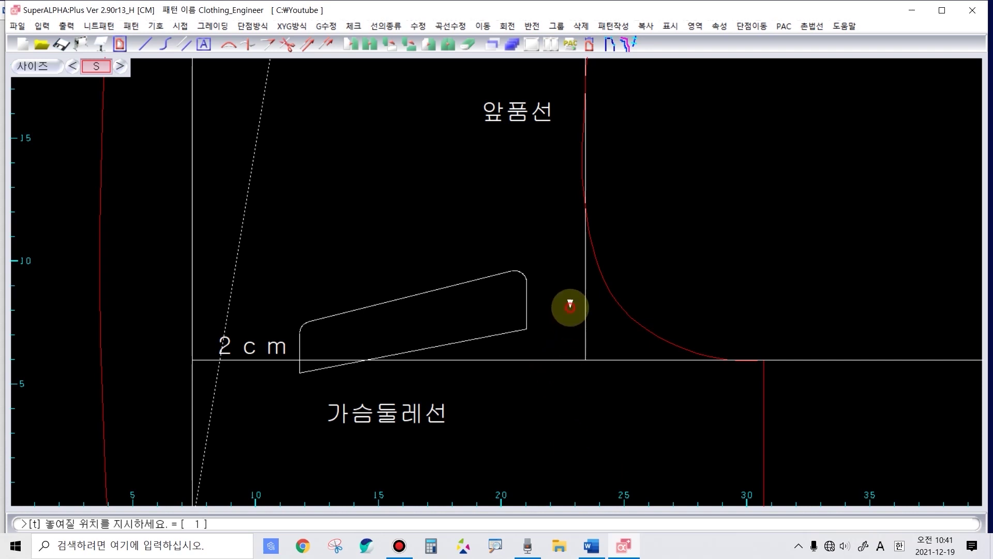
left_click(570, 306)
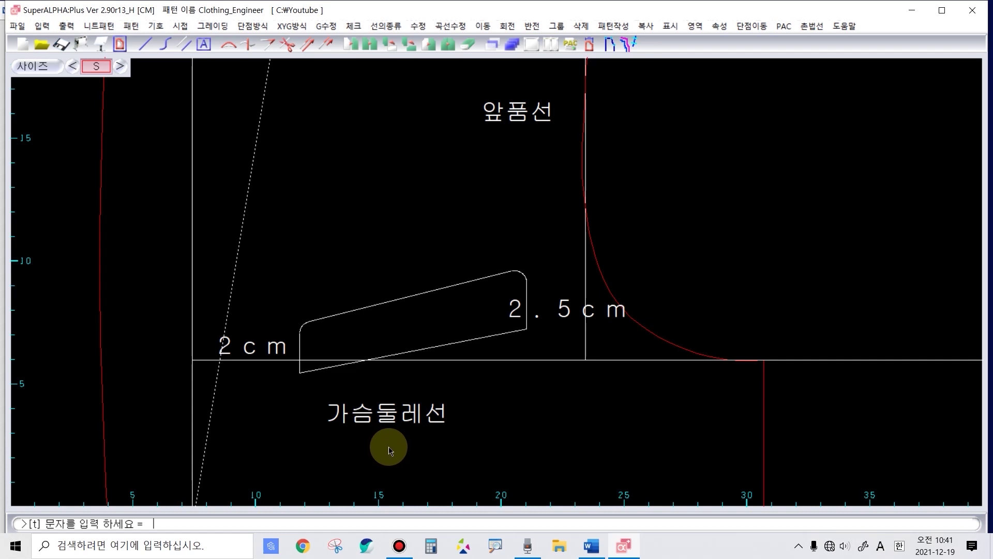
type("2")
key("Return")
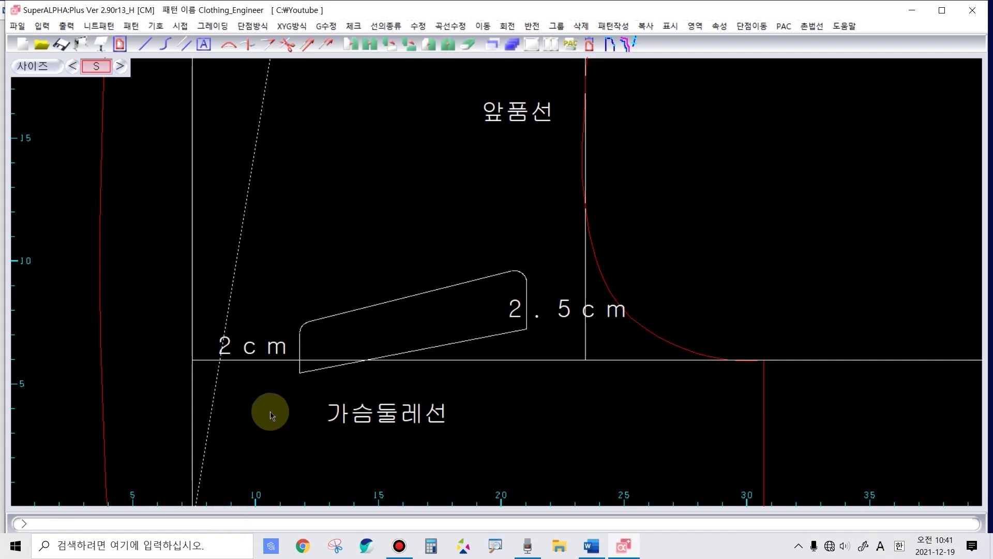
key("Escape")
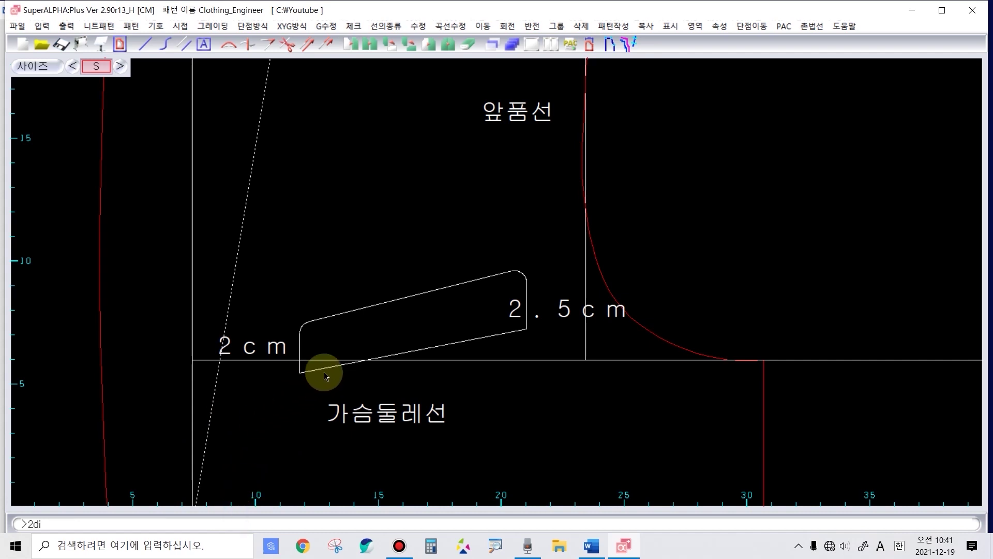
Step: Dimension the chest pocket's width between its two vertical sides, placing the dimension below the slanted lower edge
key("Return")
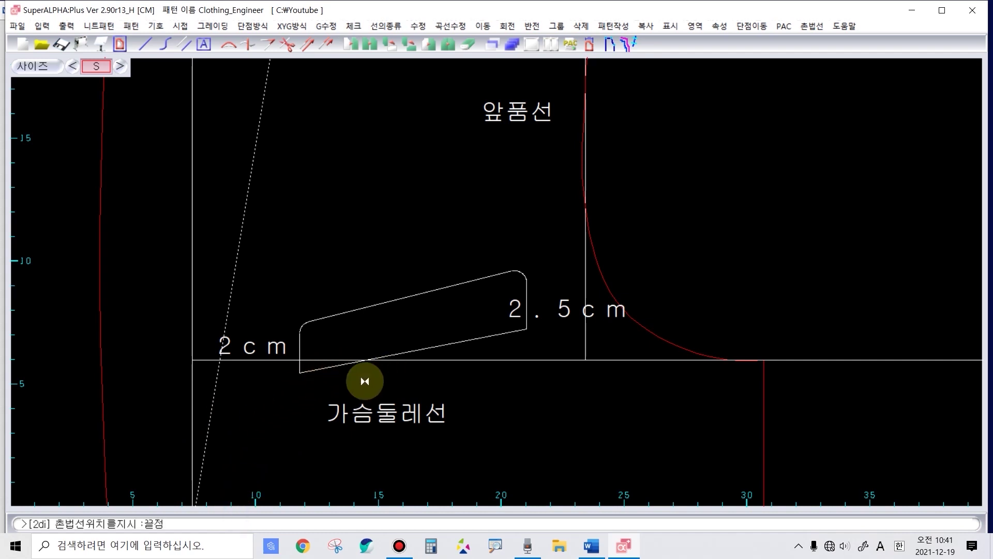
scroll(306, 366, "up", 1)
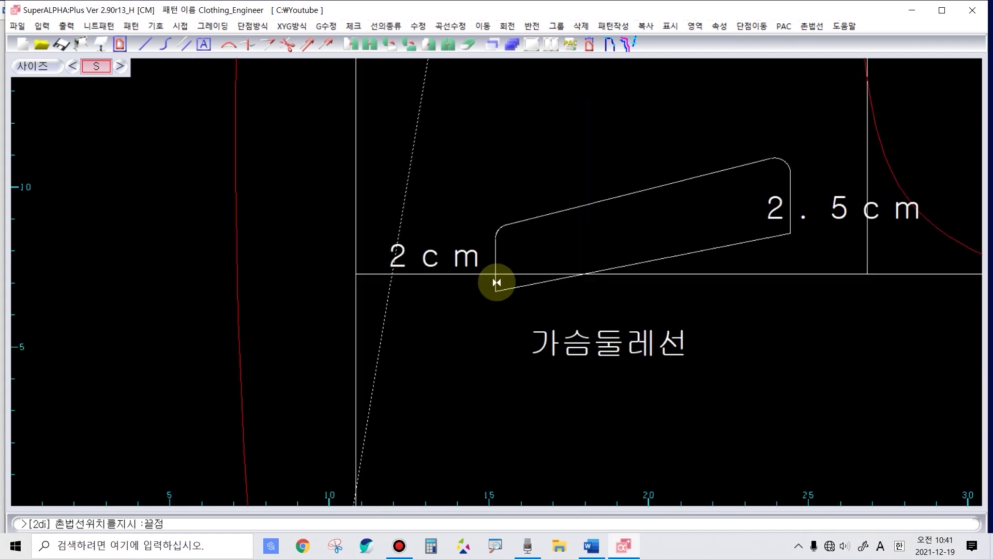
left_click(496, 263)
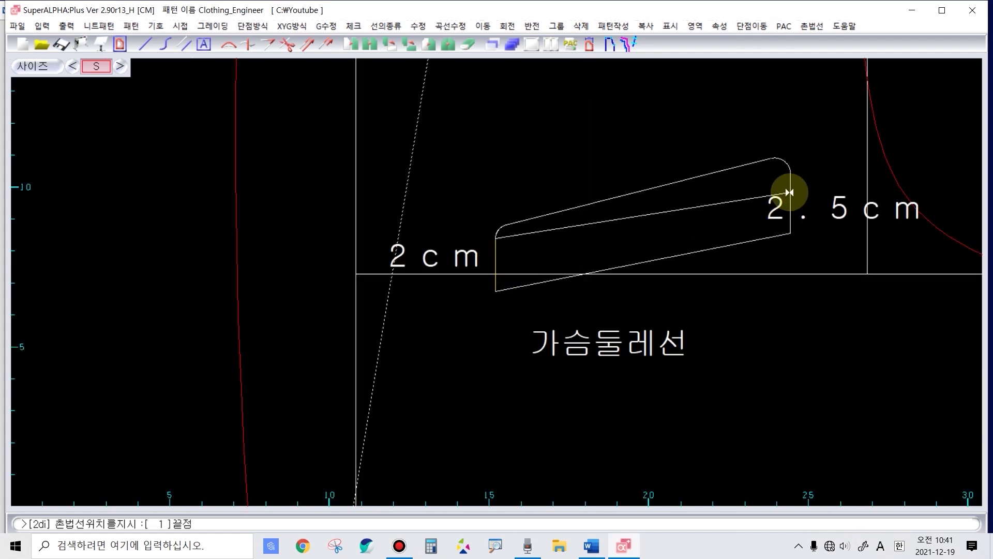
left_click(789, 234)
left_click(703, 301)
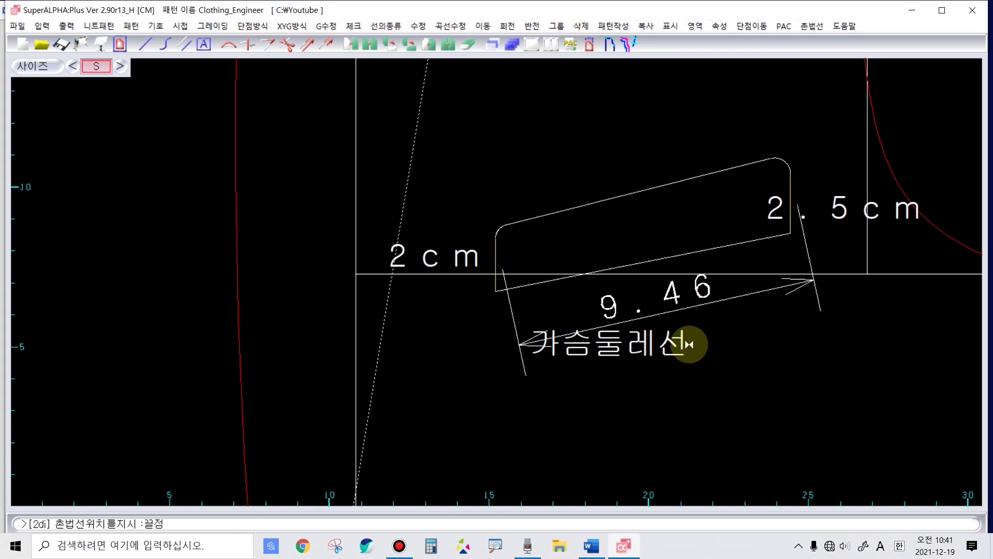
Step: Dimension the vertical offsets between the bust line and both ends of the chest pocket's lower edge
scroll(496, 290, "up", 2)
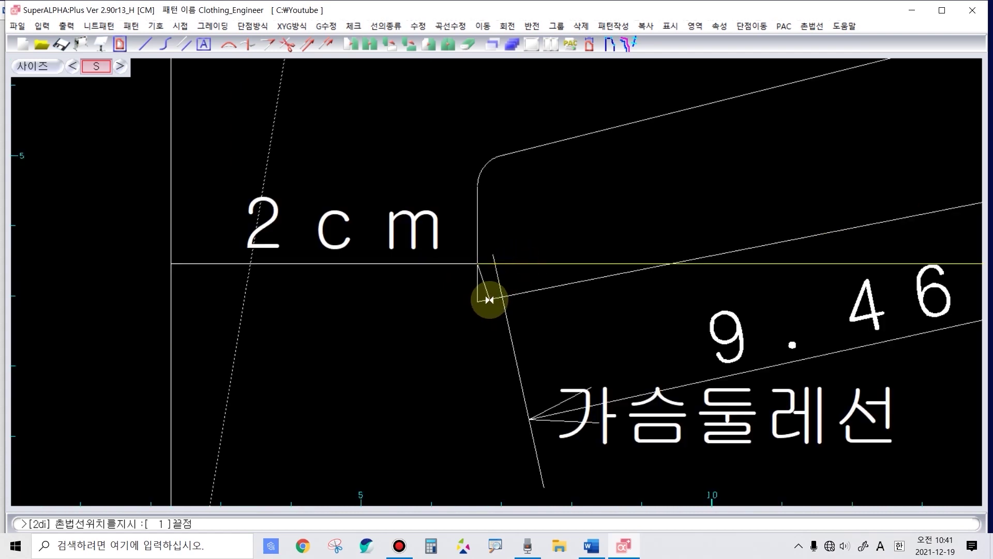
left_click(492, 297)
left_click(401, 306)
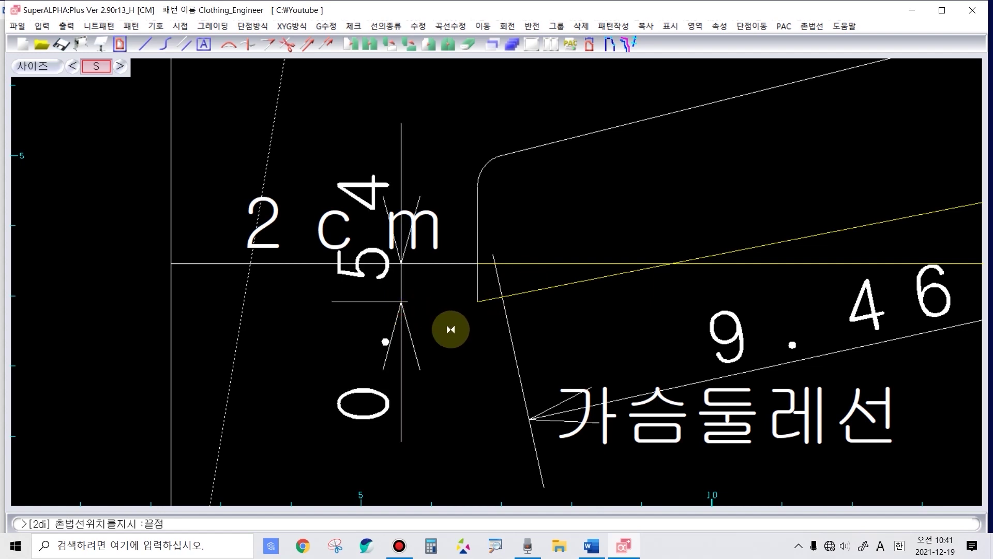
key("Right")
left_click(500, 211)
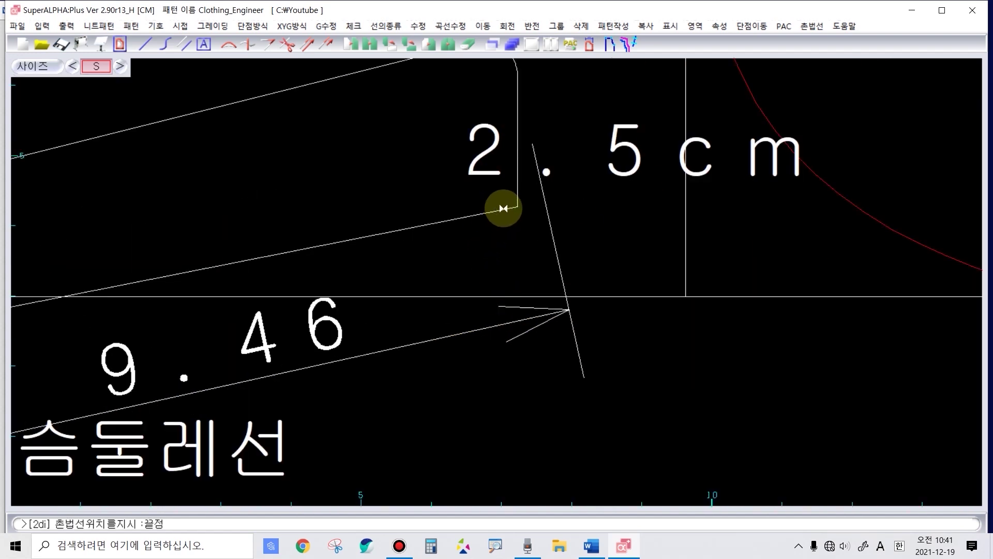
left_click(490, 296)
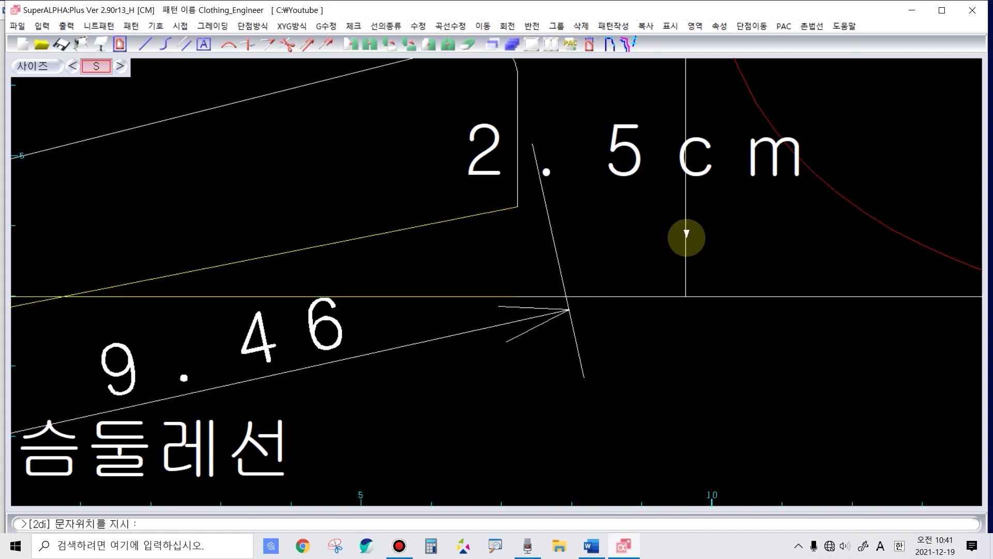
left_click(632, 253)
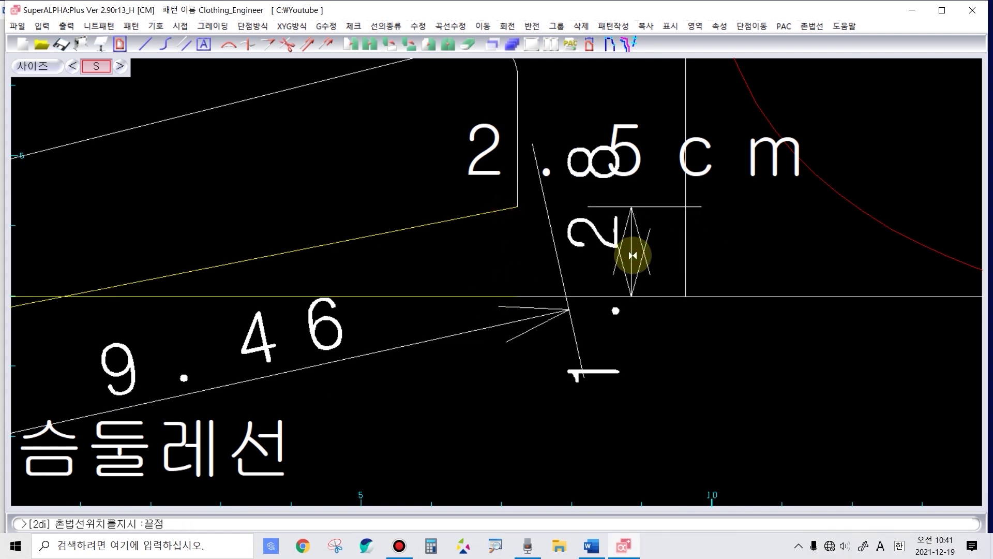
Step: Dimension the gap between the chest pocket's armhole side and the front width line
key("Page_Down")
left_click(609, 260)
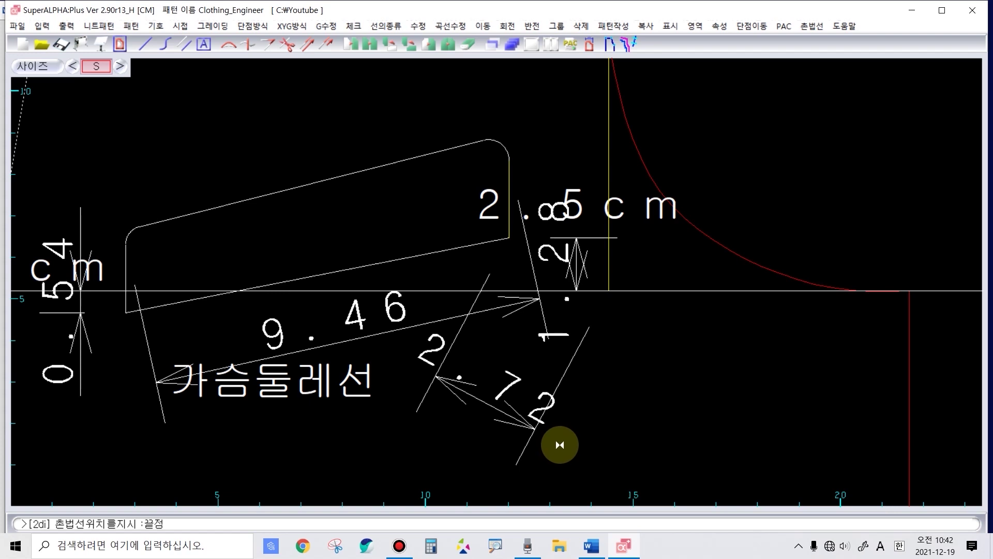
scroll(305, 412, "down", 1)
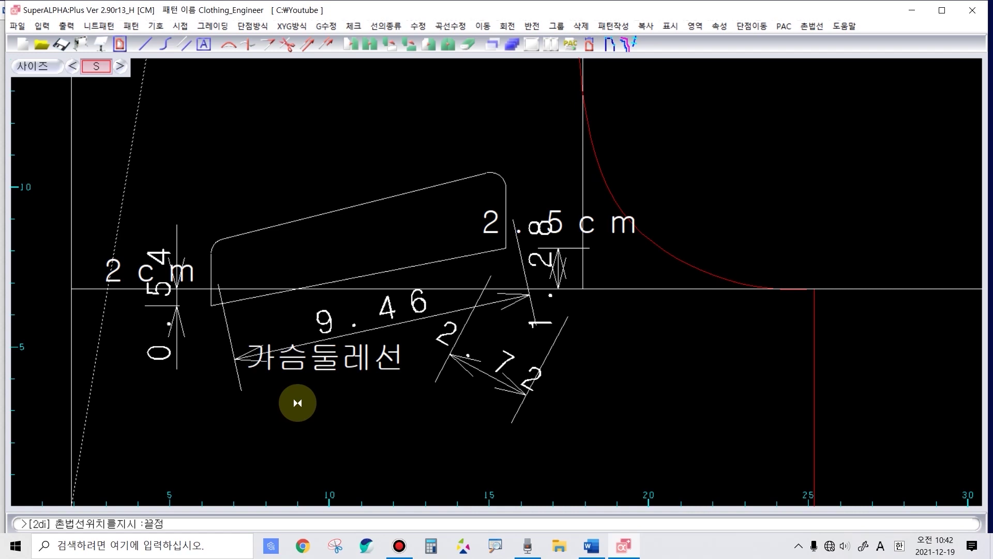
scroll(302, 399, "down", 1)
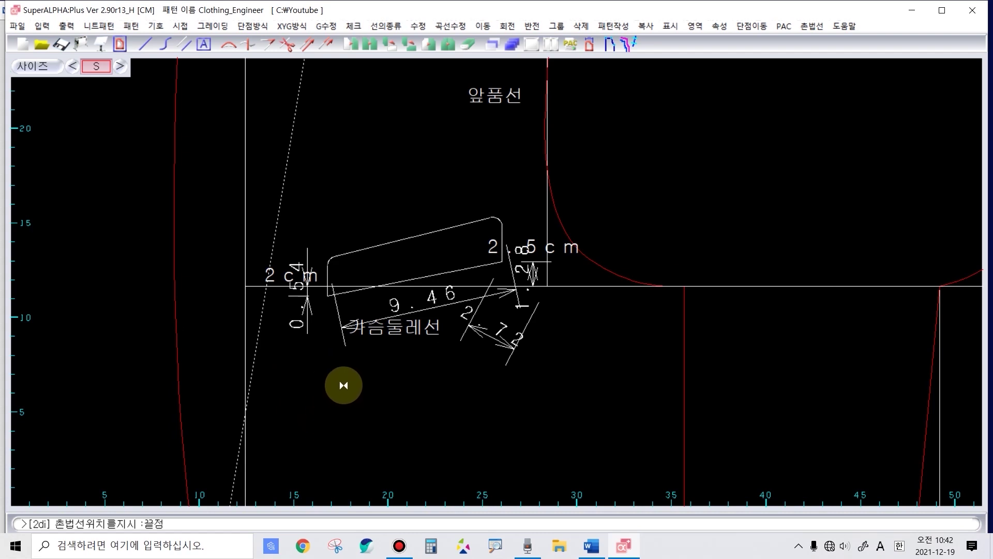
scroll(311, 278, "up", 1)
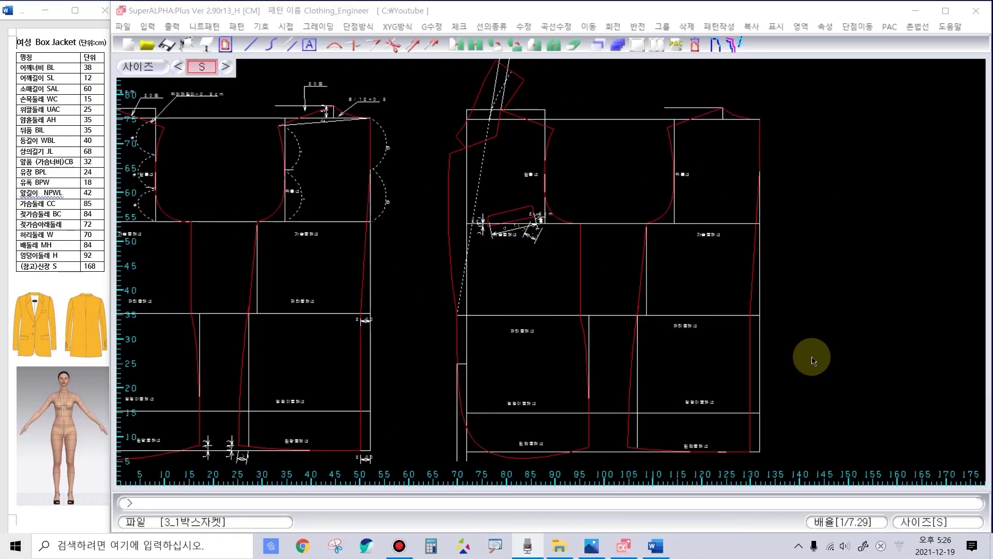
Step: Draw a guide line parallel to the front center line, 8 cm toward the side seam, below the waist line
scroll(331, 246, "up", 1)
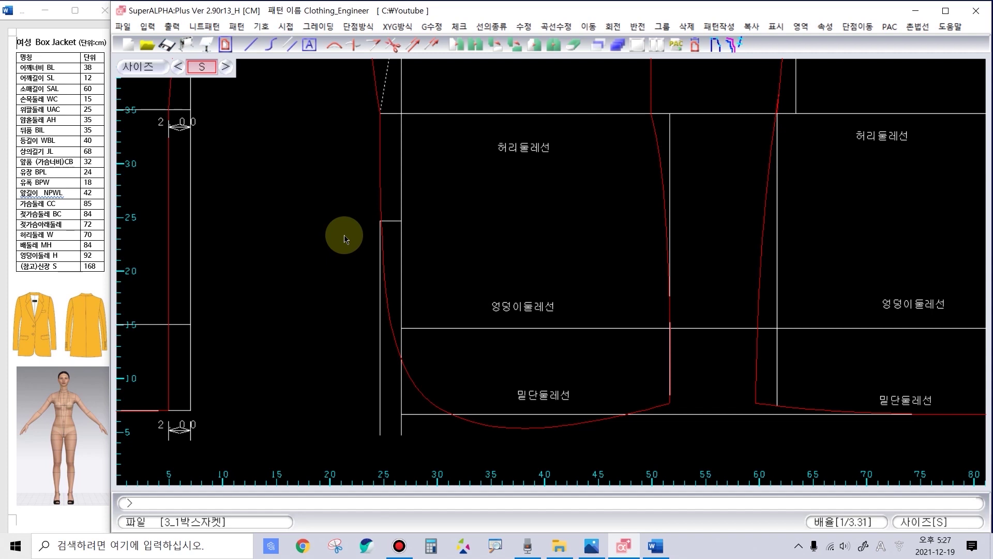
left_click(402, 191)
type("8")
key("Return")
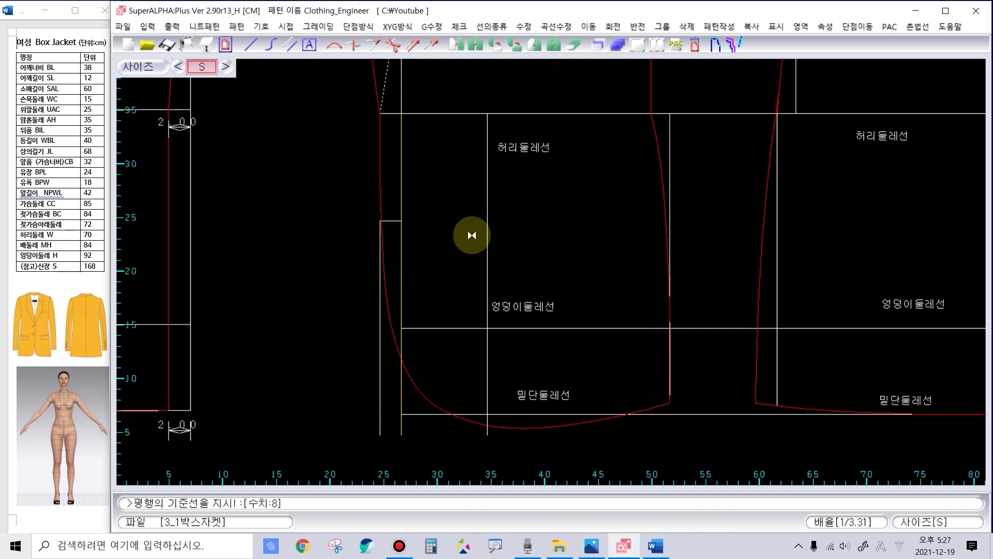
right_click(446, 229)
Step: Draw the slanted pocket line from 7 cm below the waist on the guide line to 6.5 cm below the waist on the side seam
key("i")
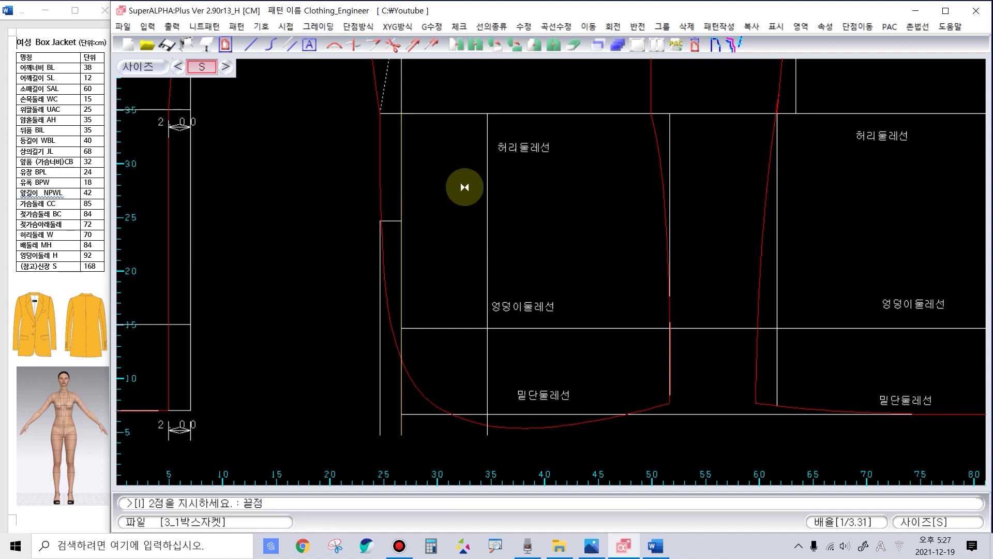
key("Return")
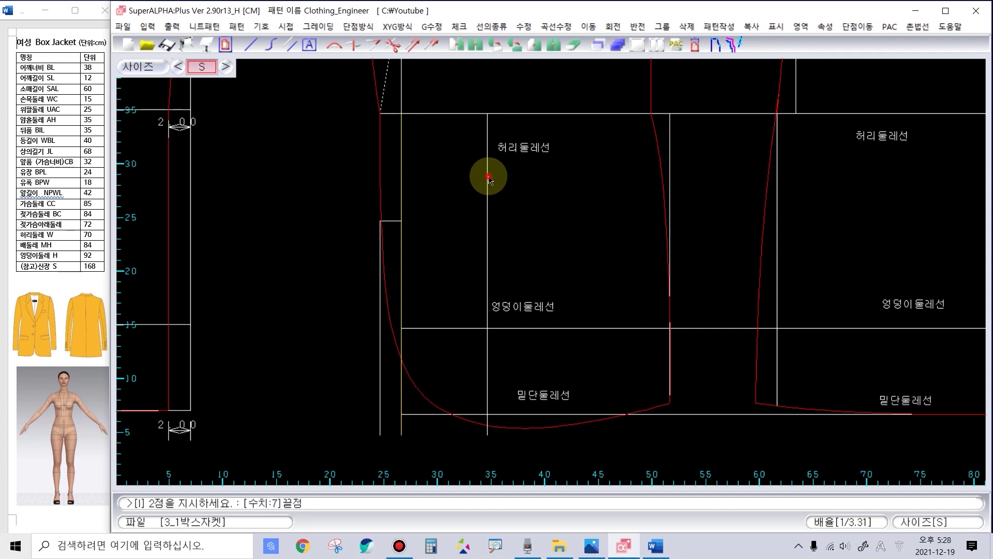
left_click(487, 181)
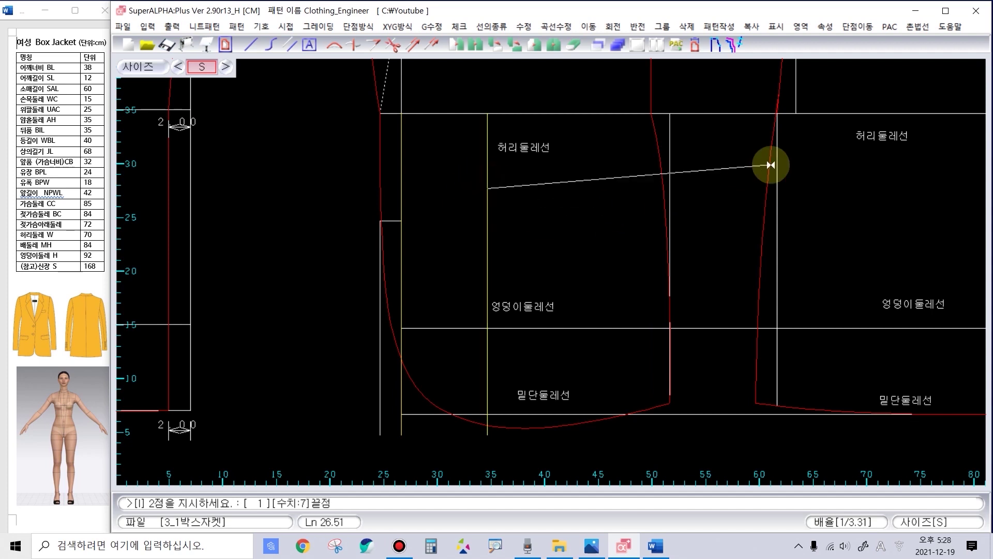
left_click(657, 174)
scroll(543, 195, "up", 1)
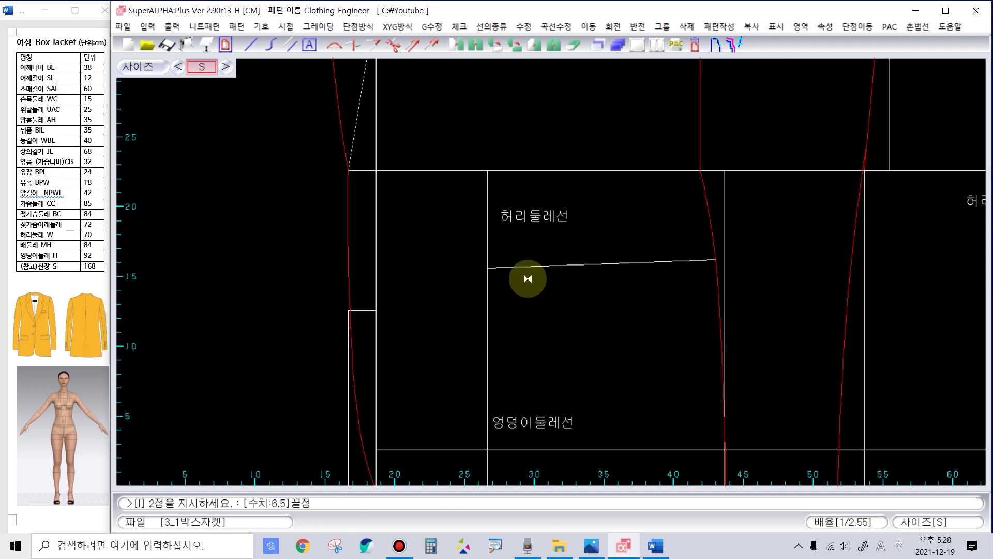
Step: Draw parallels below the slanted pocket line, one 0.5 cm down and another 4.5 cm below that
left_click(616, 268)
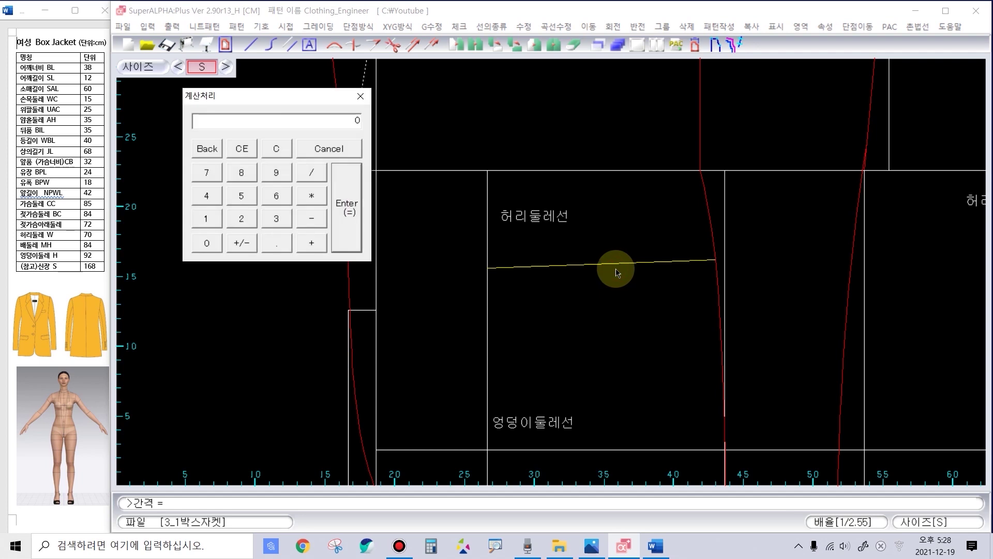
type("0.5")
key("Return")
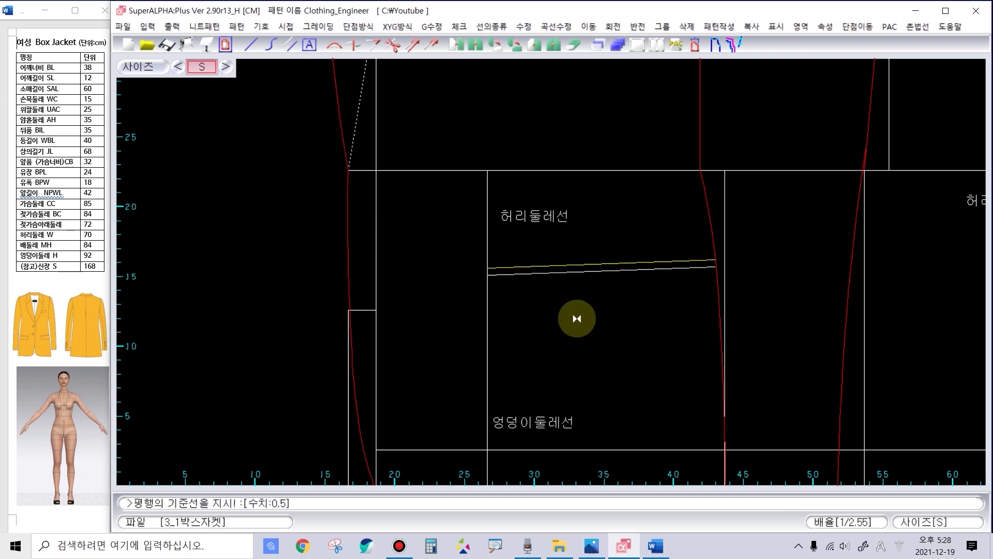
type("4.")
left_click(570, 270)
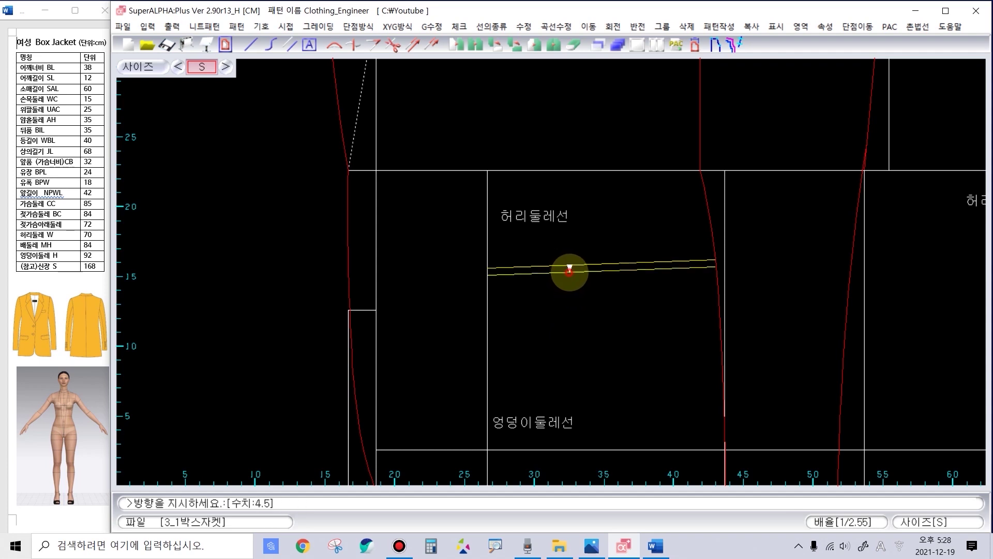
left_click(580, 312)
scroll(479, 310, "up", 2)
Step: Draw a parallel to the vertical pocket guide 1 cm toward the front center and extend the three slanted pocket lines to it
left_click(481, 324)
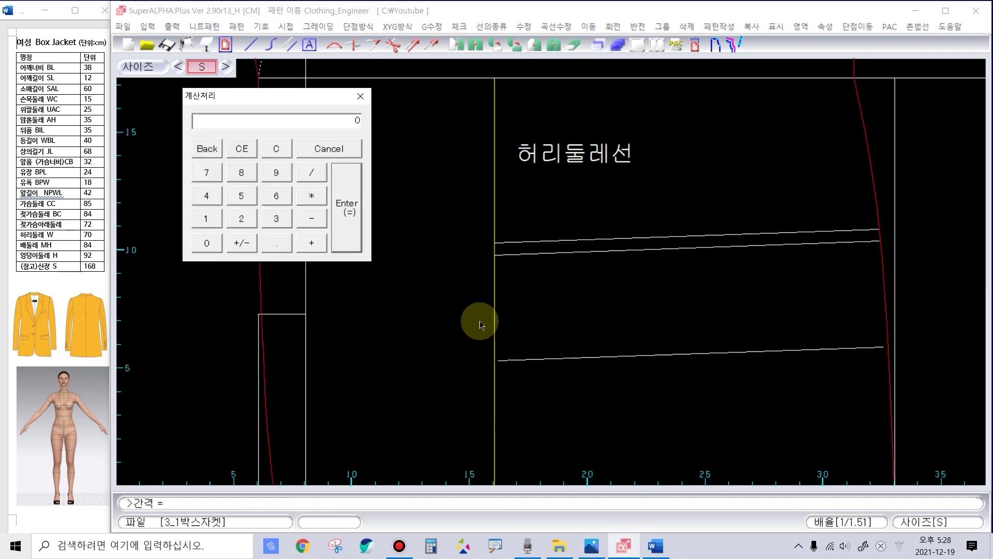
type("1")
key("Return")
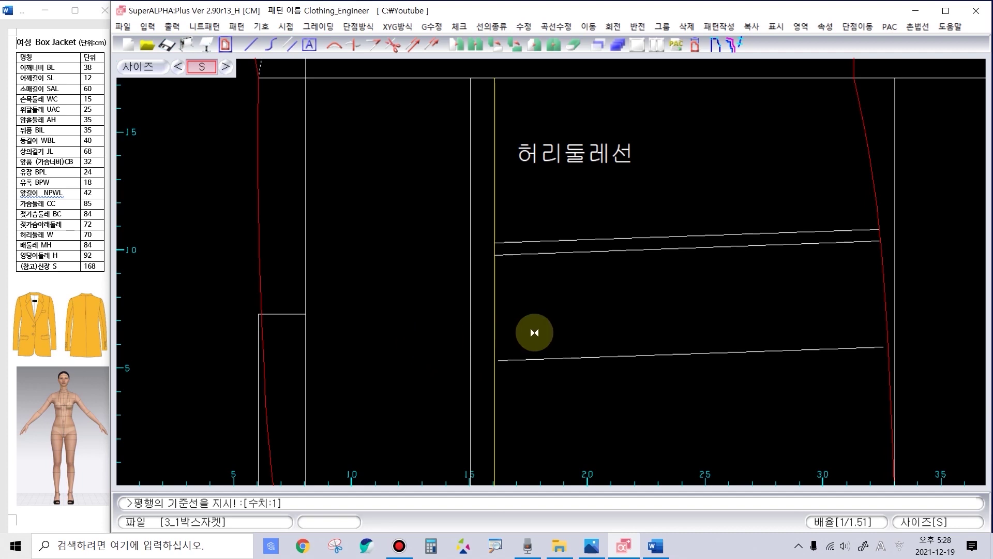
key("k")
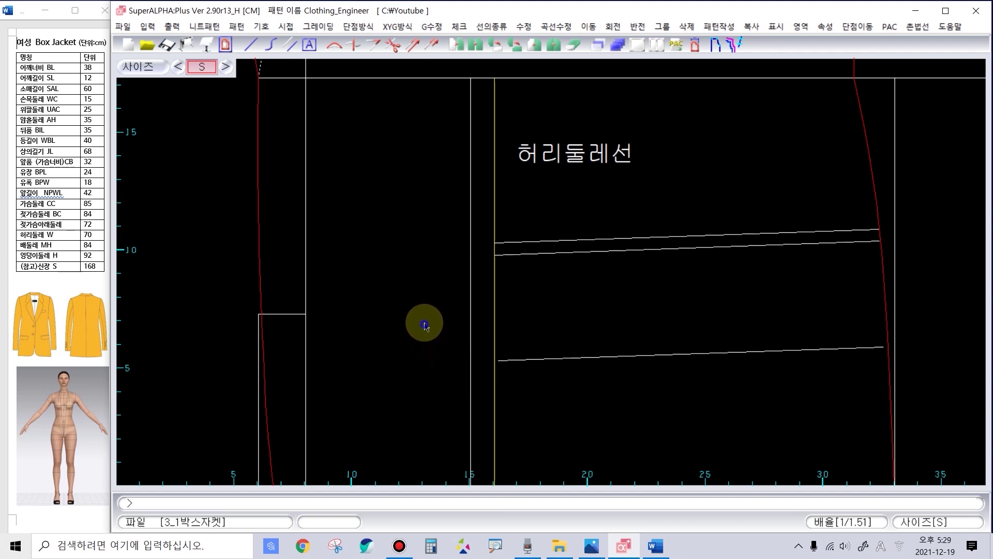
left_click(457, 236)
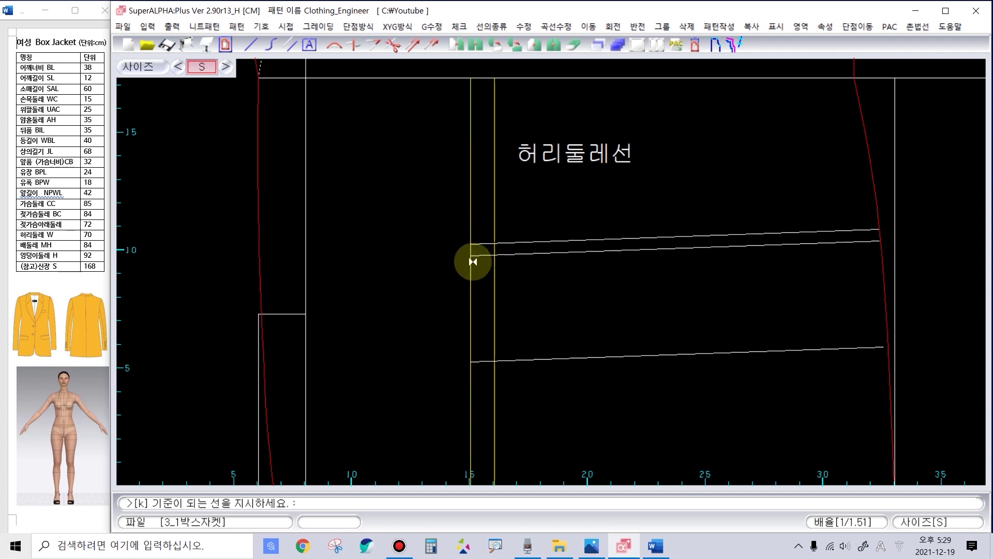
Step: Shorten the two upper pocket lines at their side seam end and draw a 5 cm perpendicular down from the top line's end
left_click(543, 268)
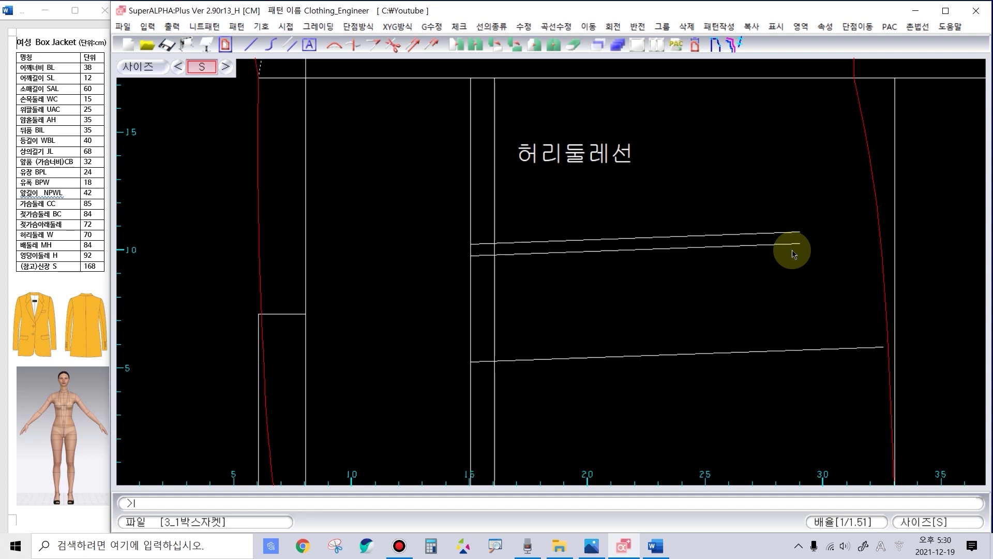
key("Return")
left_click(791, 232)
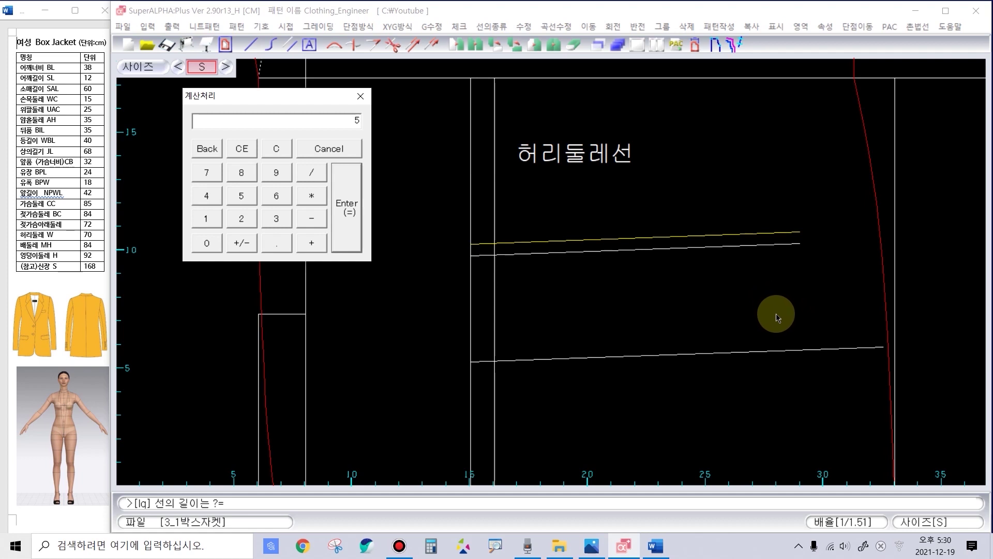
key("Return")
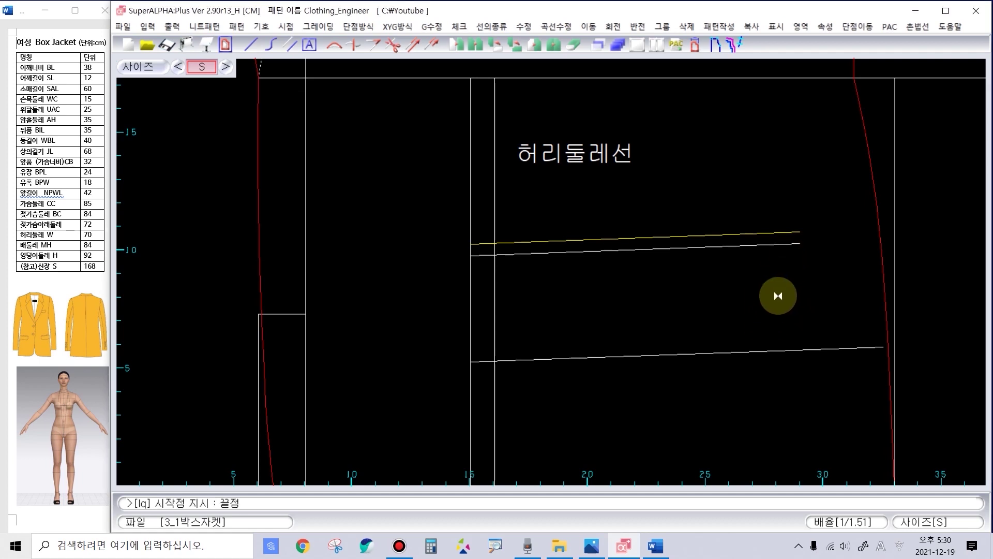
left_click(784, 233)
left_click(785, 283)
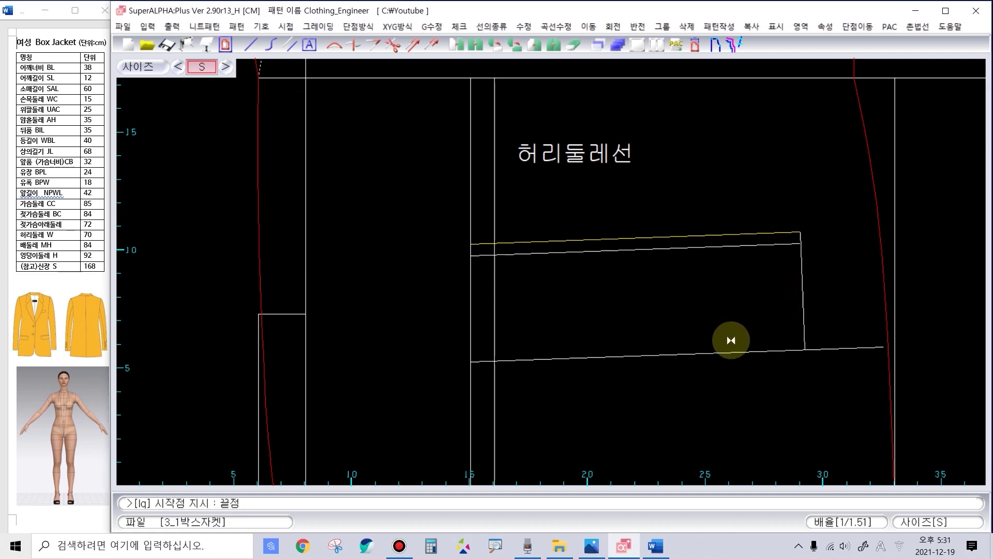
Step: Trim the pocket's lower edge where it overshoots the perpendicular side toward the side seam
right_click(698, 353)
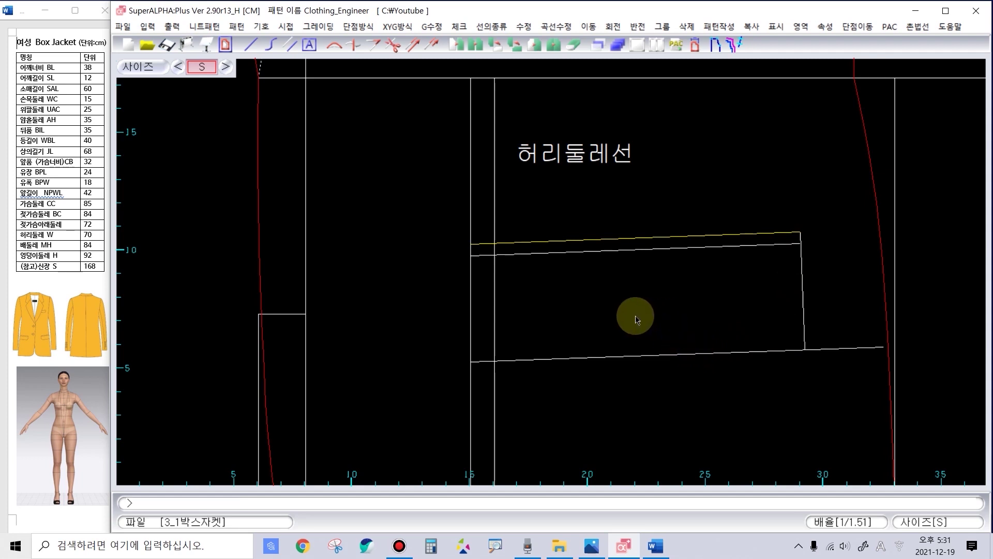
key("Return")
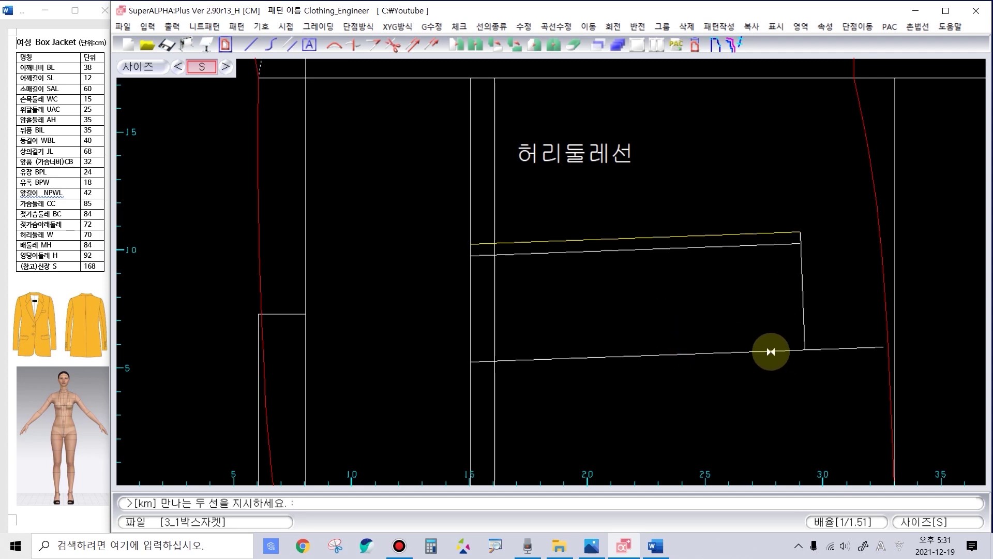
left_click(805, 322)
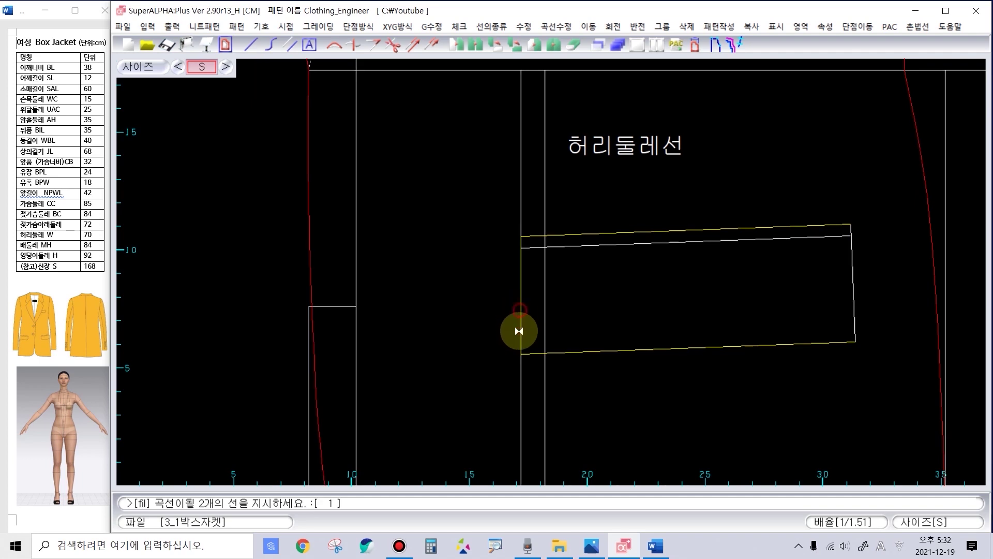
Step: Round the pocket's lower corner on the front center side and accept the curve
left_click(521, 353)
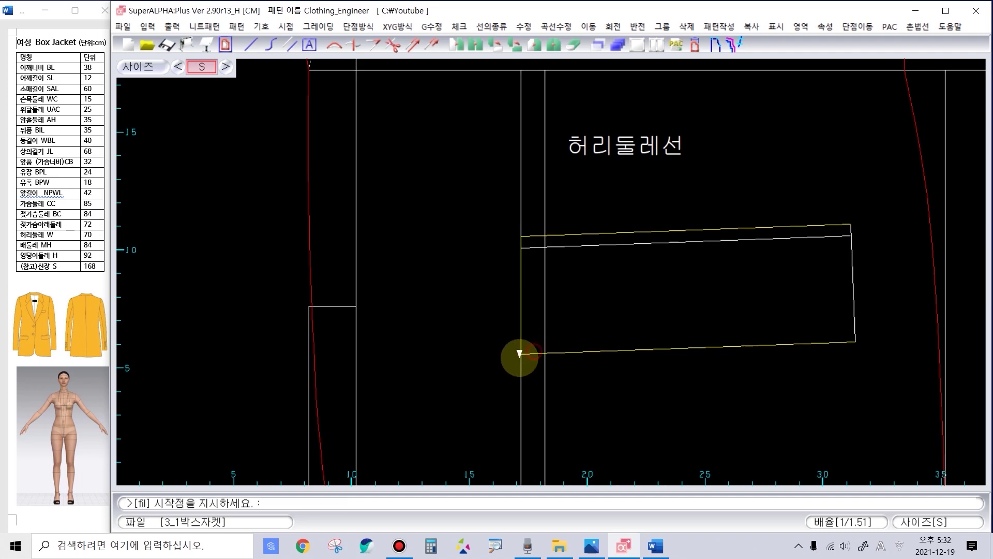
left_click(521, 317)
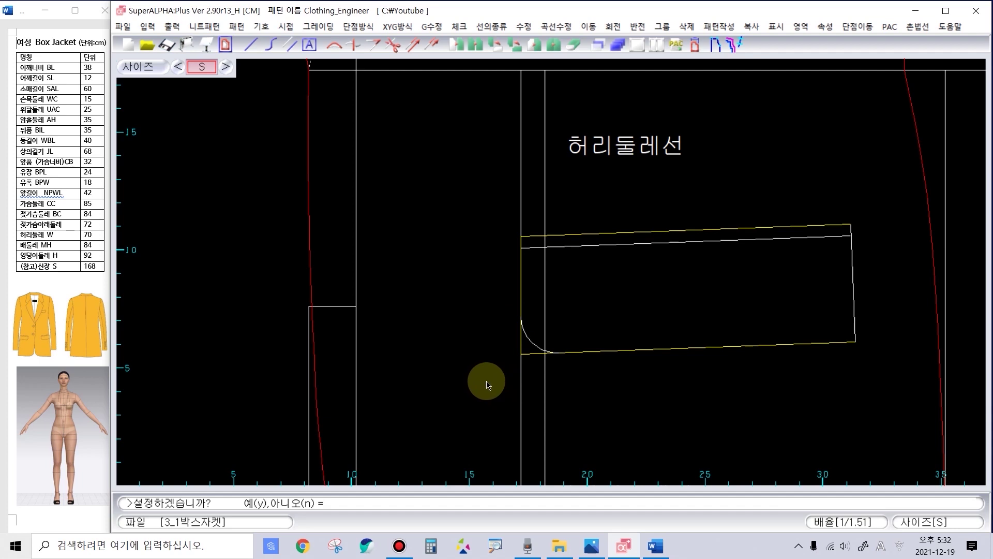
type("y")
key("Return")
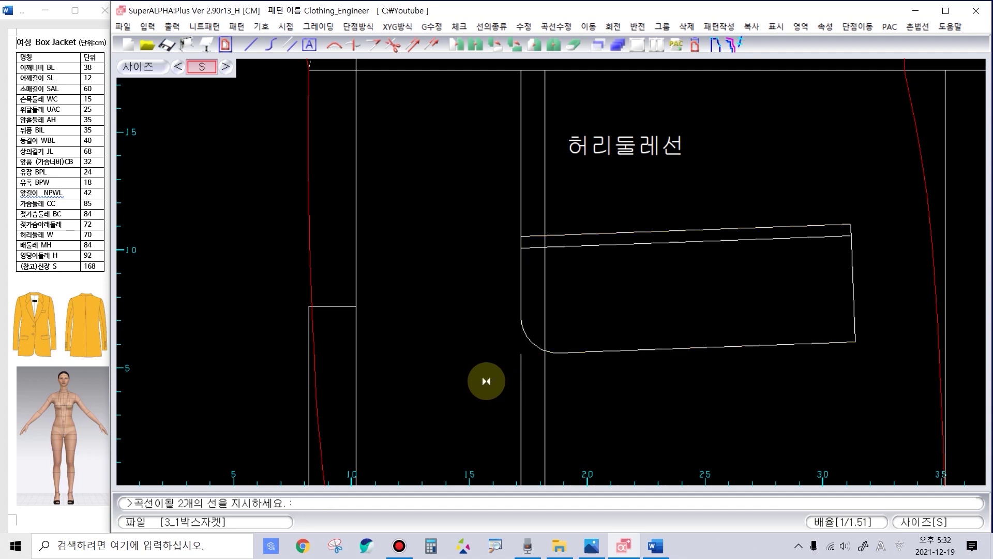
Step: Round the pocket's lower corner on the side seam side and accept the curve
left_click(854, 308)
left_click(825, 341)
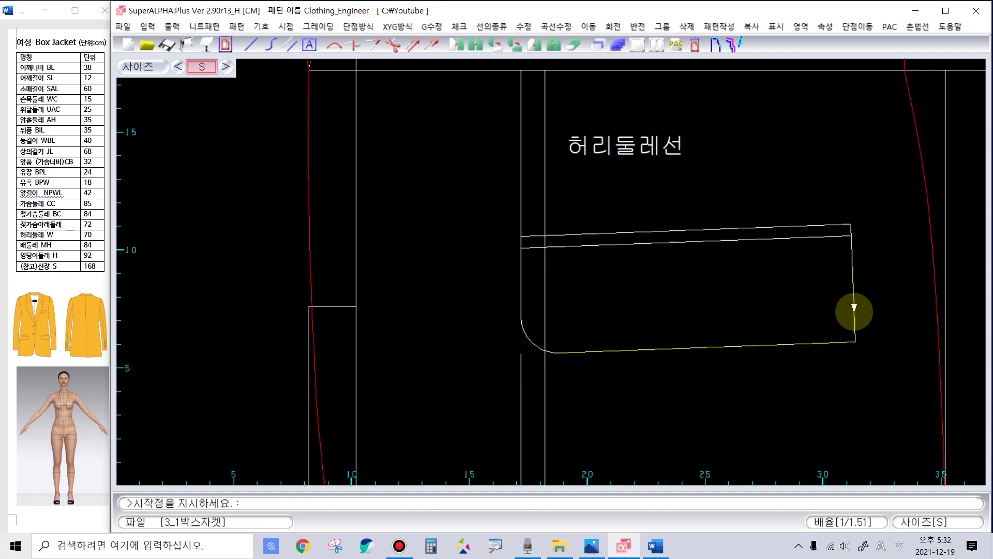
left_click(854, 309)
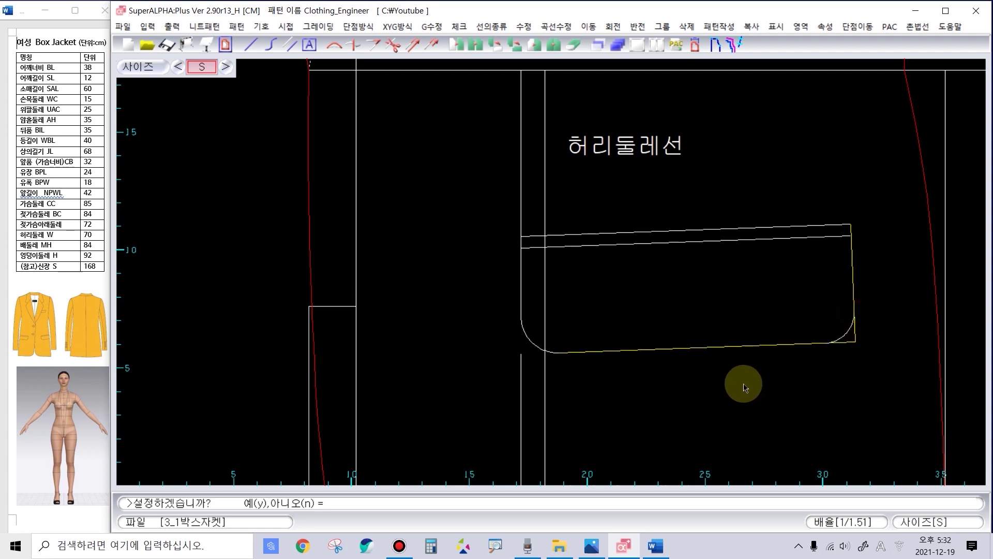
key("Return")
Step: Change the lower pocket's outline, rounded corners and inner welt line to red
scroll(723, 406, "down", 3)
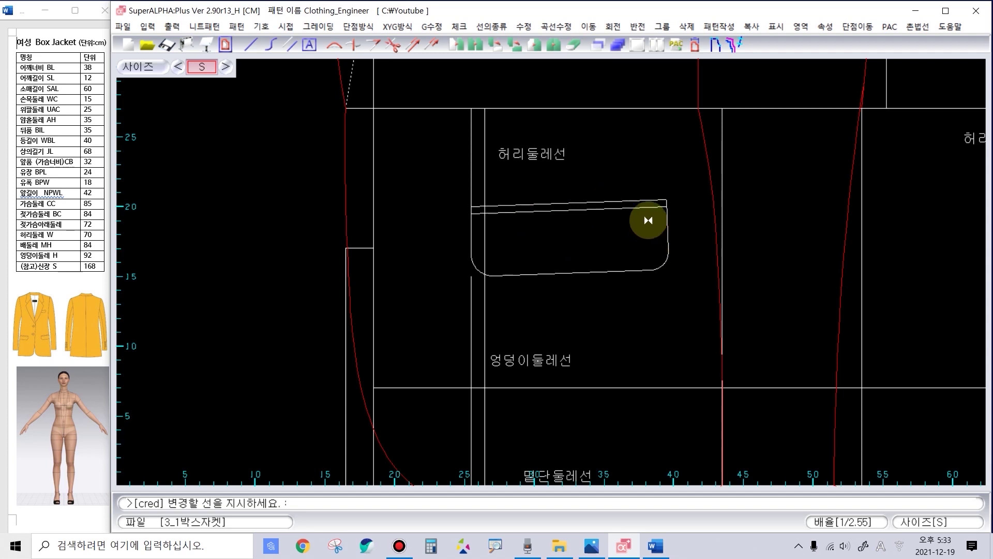
left_click(627, 208)
left_click(624, 201)
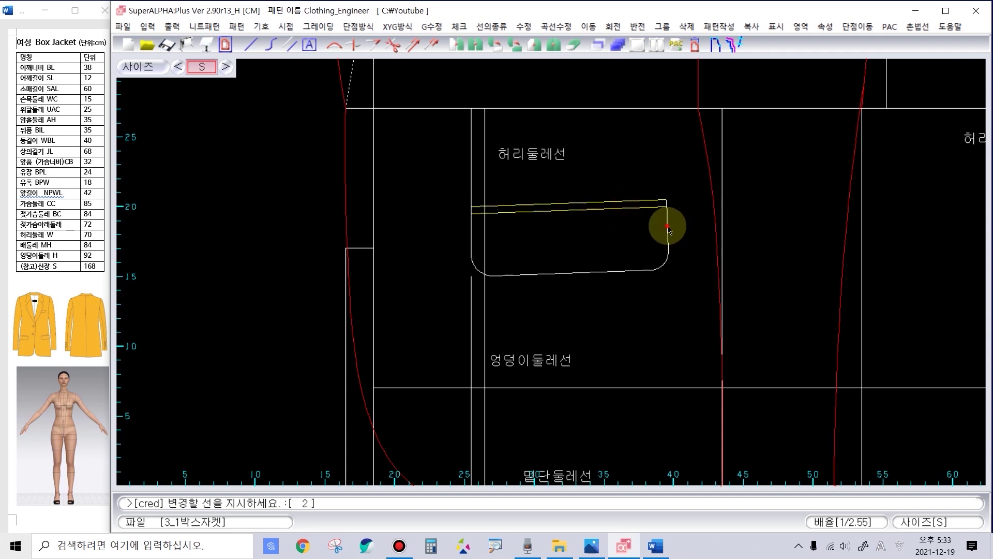
left_click(667, 228)
left_click(661, 263)
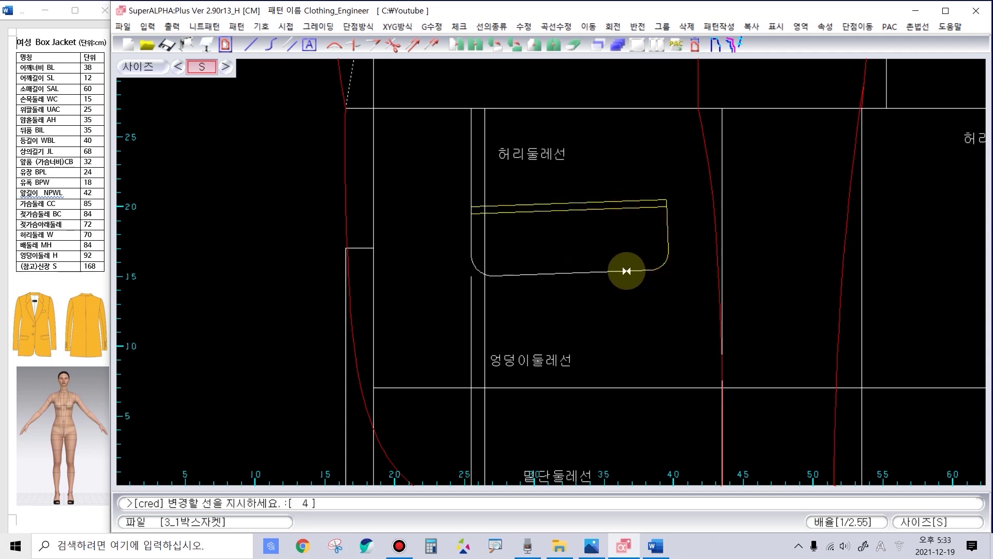
left_click(627, 271)
scroll(468, 271, "up", 2)
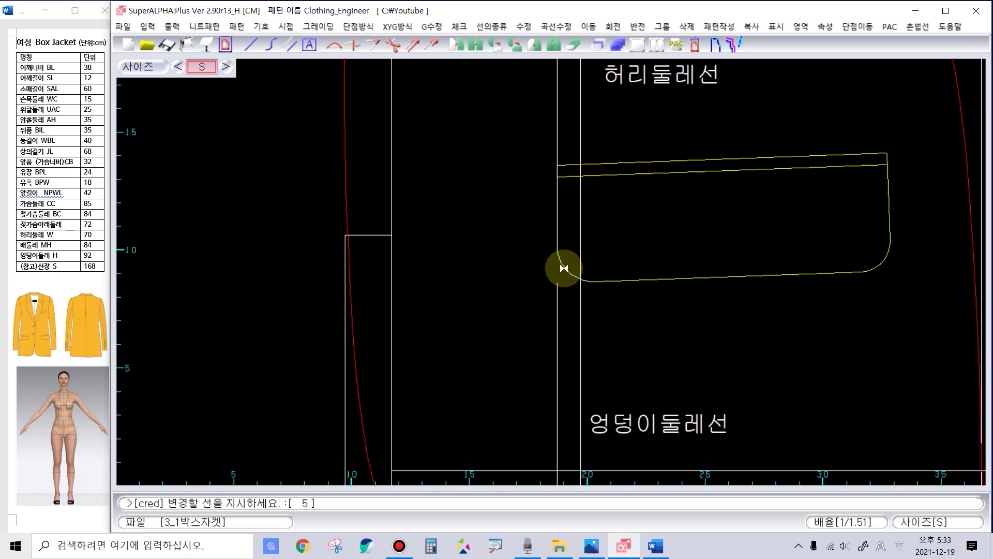
left_click(557, 247)
left_click(558, 237)
right_click(479, 202)
Step: Dimension the horizontal distances from the front edge to both vertical pocket guide lines, below the waist line
scroll(566, 281, "down", 3)
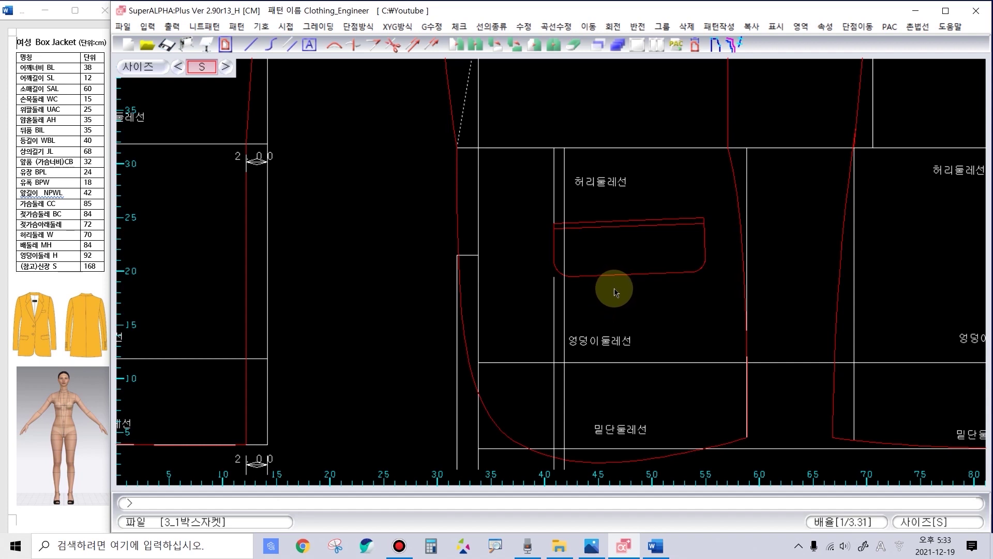
scroll(350, 124, "up", 2)
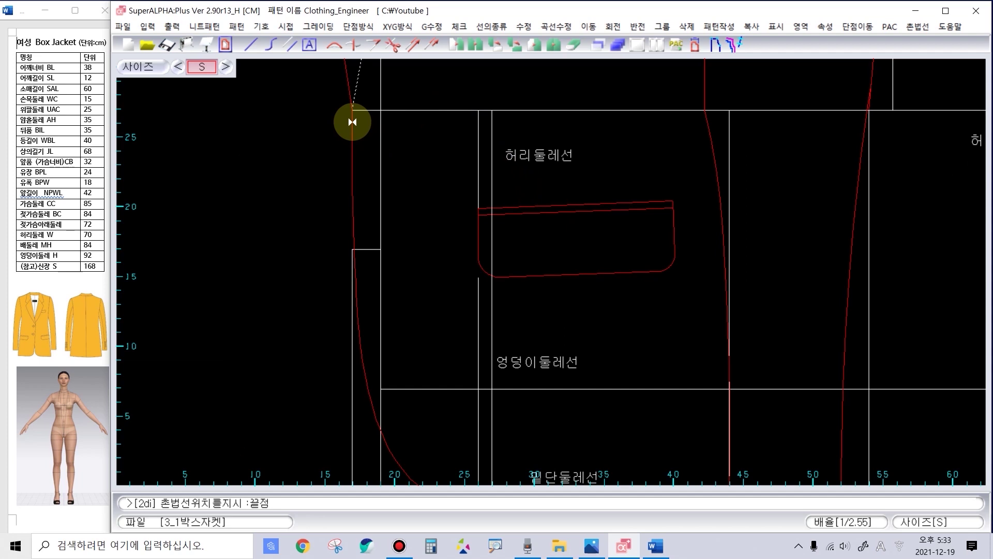
left_click(351, 115)
left_click(478, 125)
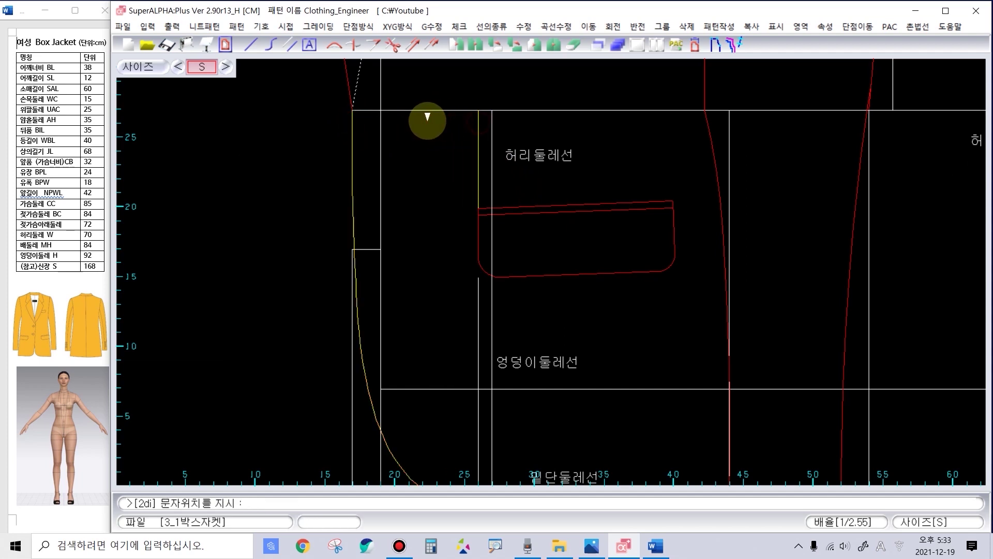
left_click(353, 150)
left_click(494, 142)
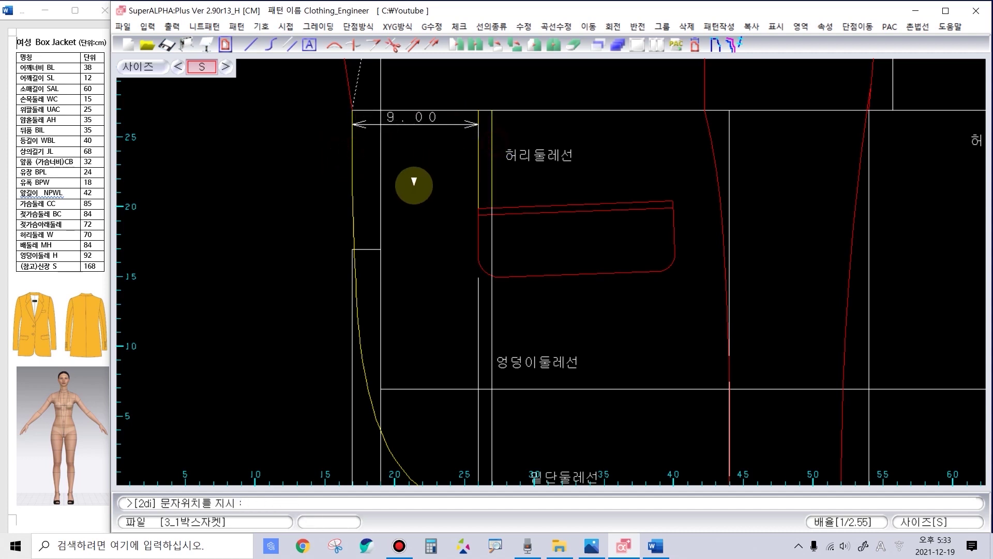
left_click(411, 189)
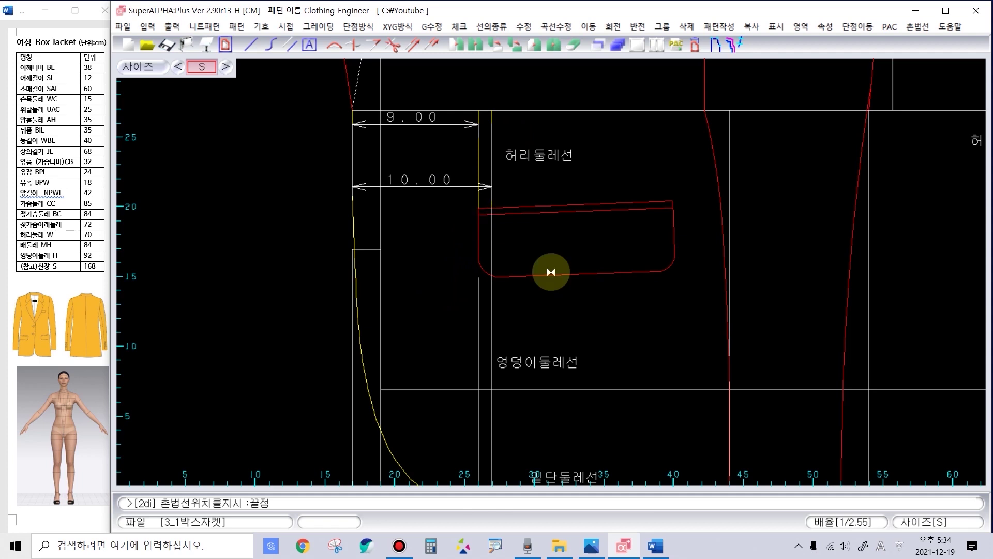
Step: Dimension the lower pocket's drop from the waist line and its height along the front side
scroll(549, 268, "up", 1)
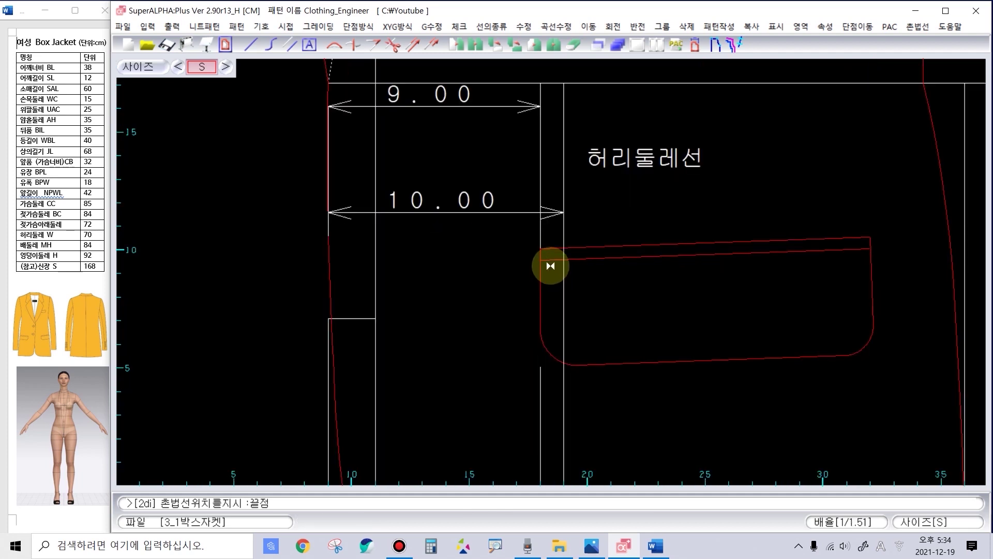
left_click(540, 242)
left_click(542, 243)
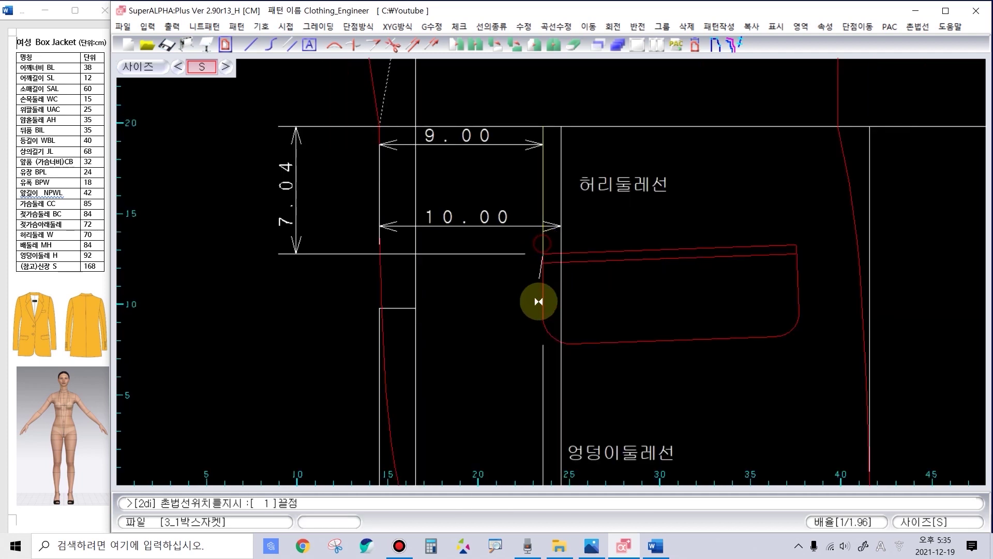
left_click(494, 308)
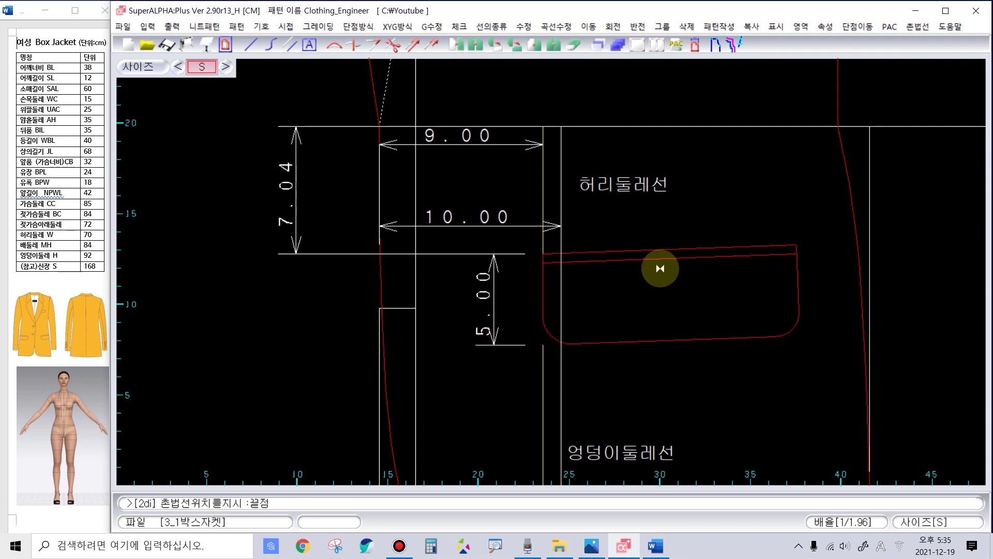
Step: Dimension the lower pocket's welt width at its side seam end and the pocket's length along its upper edge
left_click(783, 247)
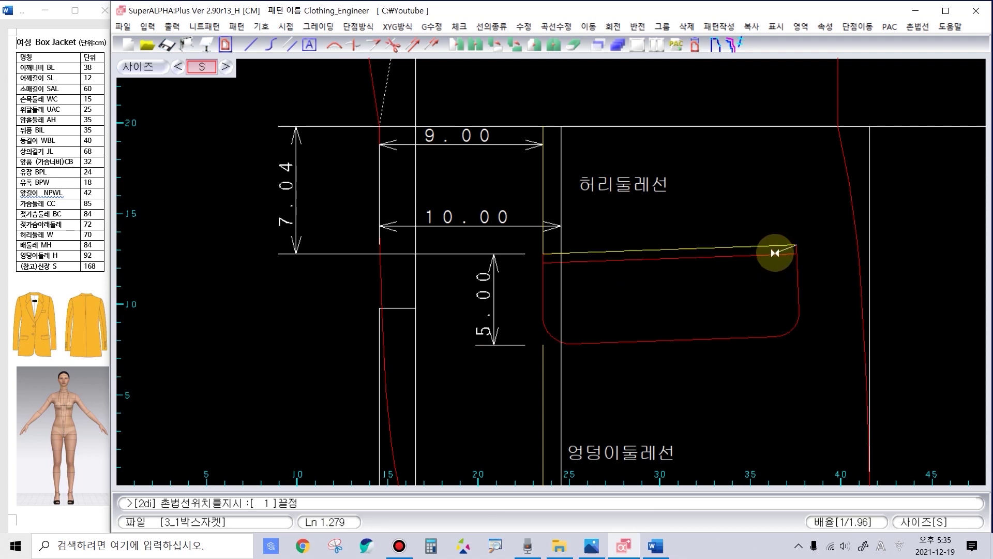
left_click(776, 254)
left_click(825, 251)
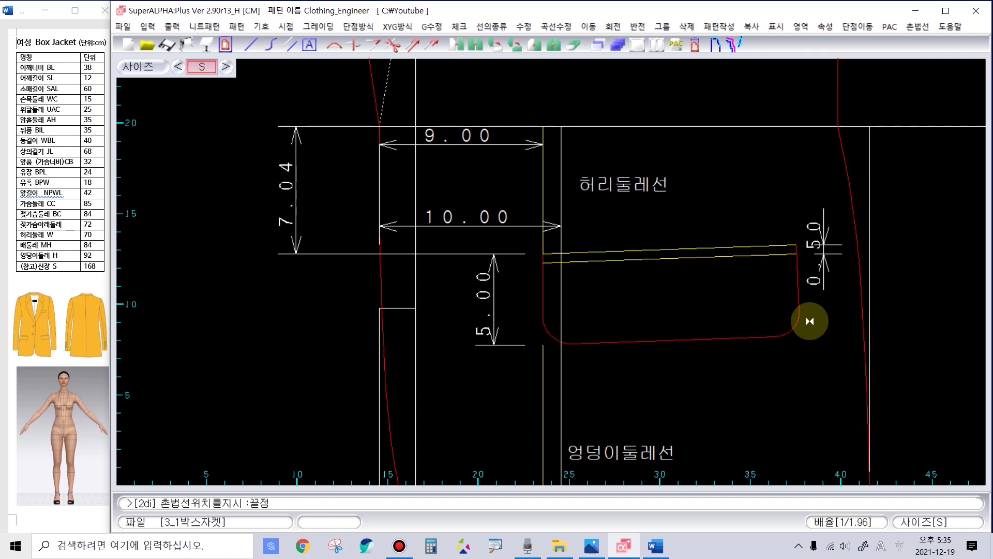
left_click(544, 275)
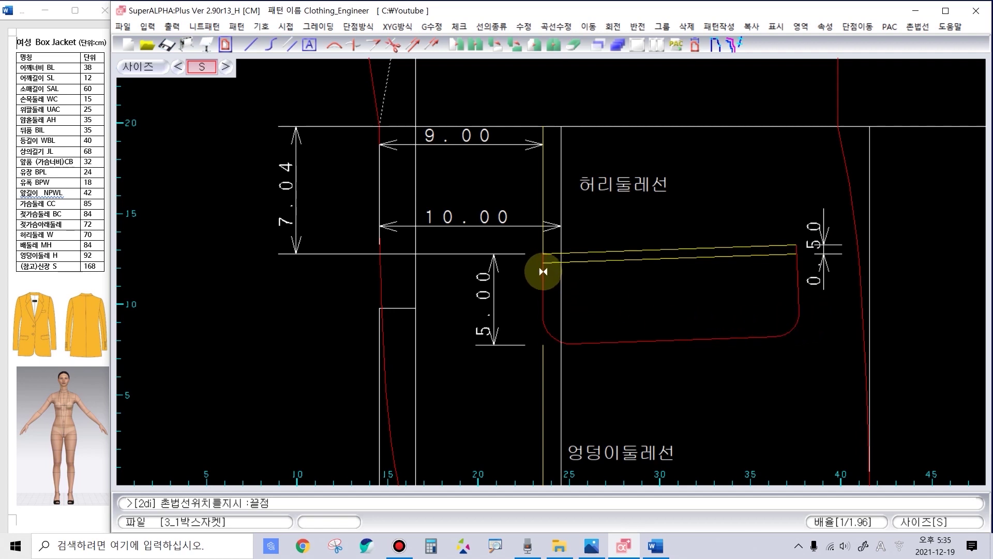
left_click(800, 273)
left_click(684, 210)
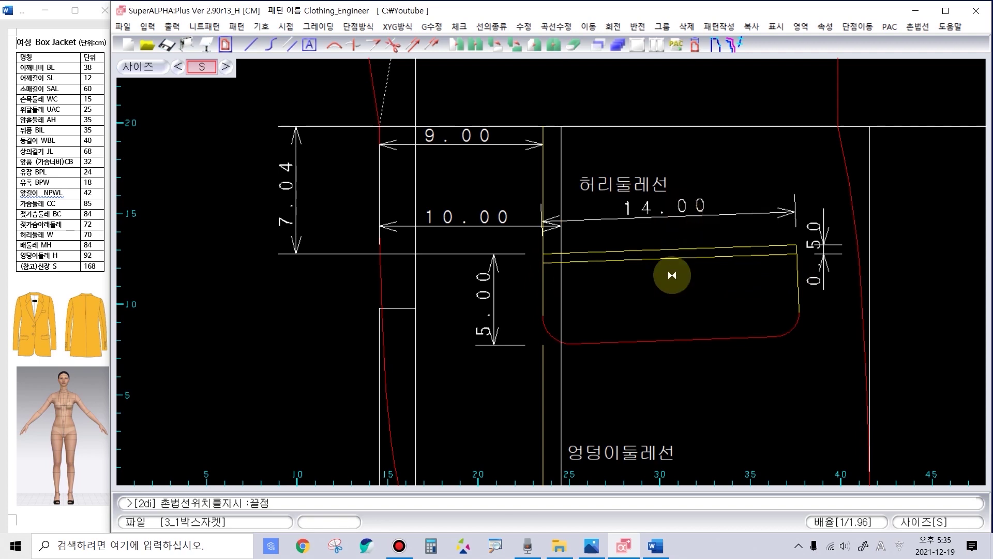
Step: Dimension the vertical drop from the waist line to the lower pocket's upper corner on the side seam side
scroll(671, 280, "down", 1)
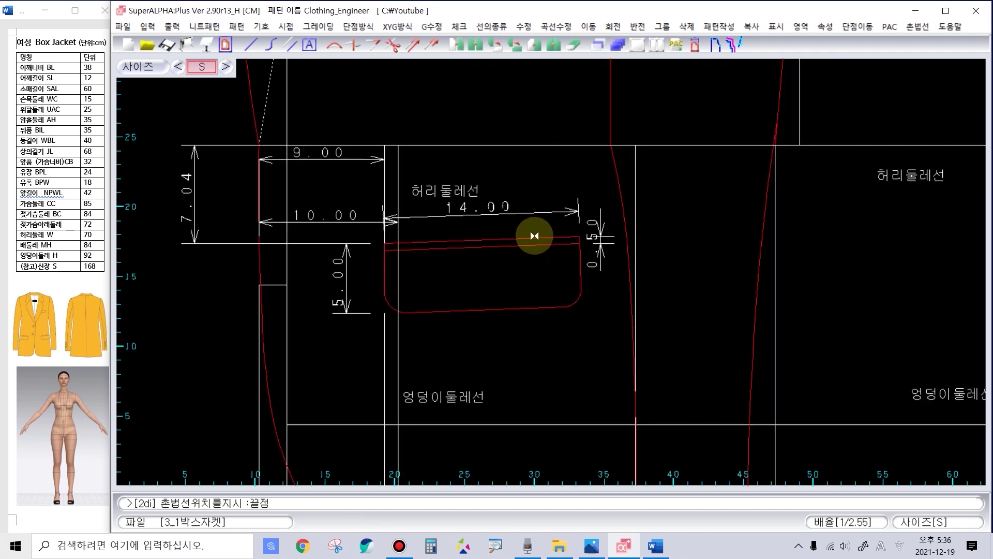
left_click(558, 235)
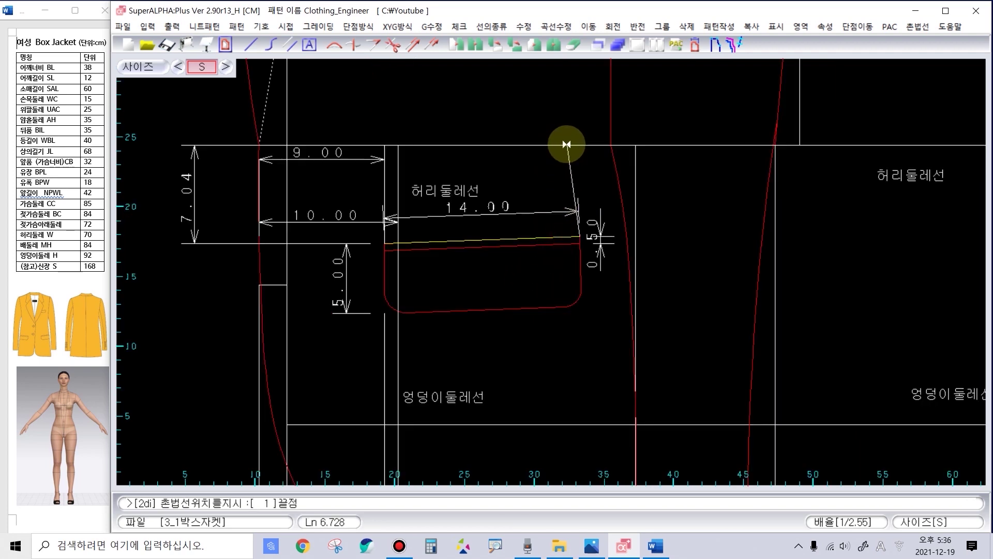
left_click(540, 179)
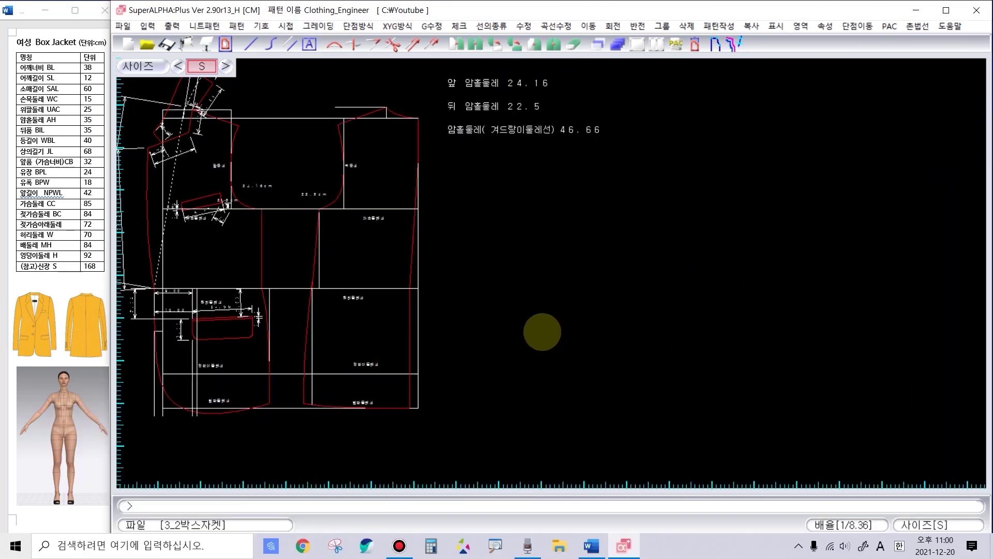
left_click_drag(13, 87, 108, 94)
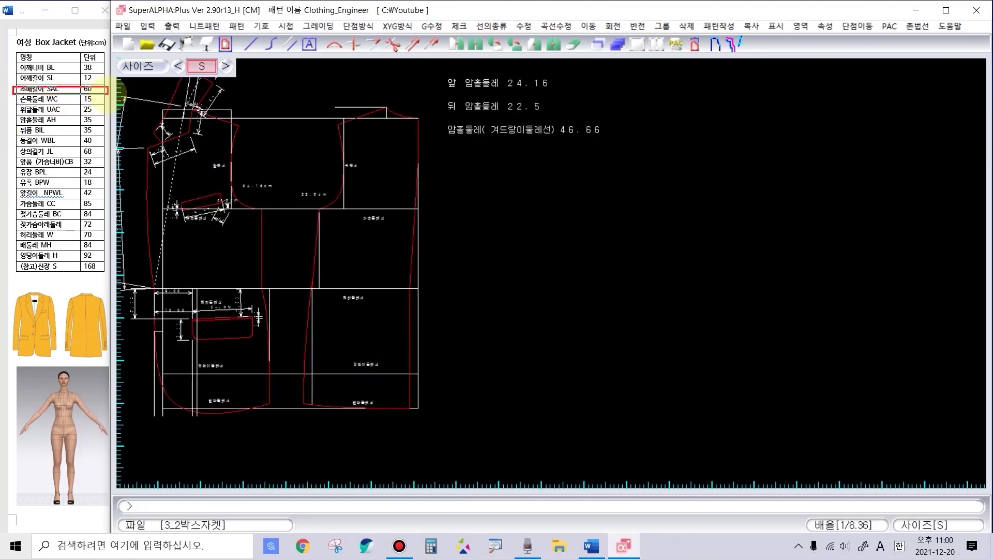
left_click(108, 94)
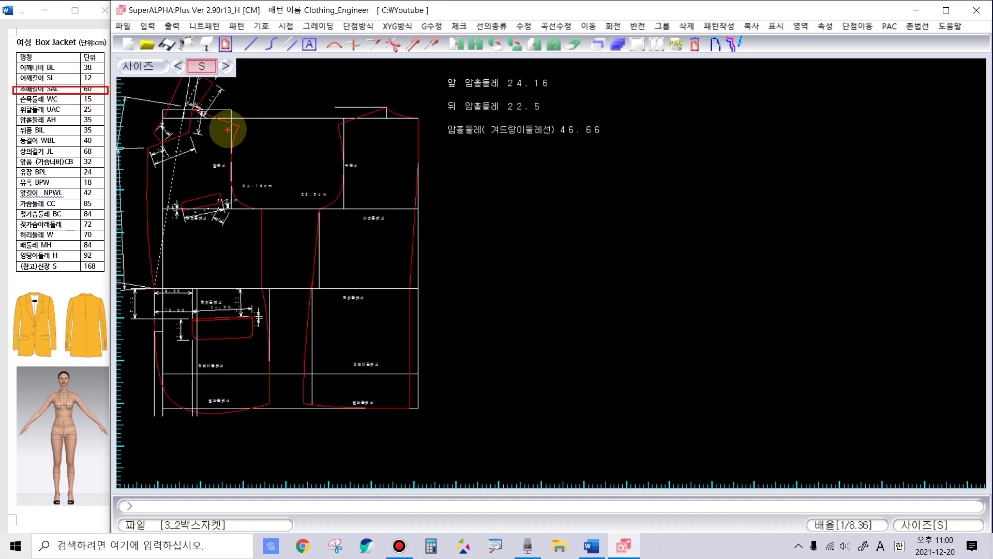
mouse_move(240, 127)
left_mouse_down()
mouse_move(233, 188)
mouse_move(260, 210)
left_mouse_up()
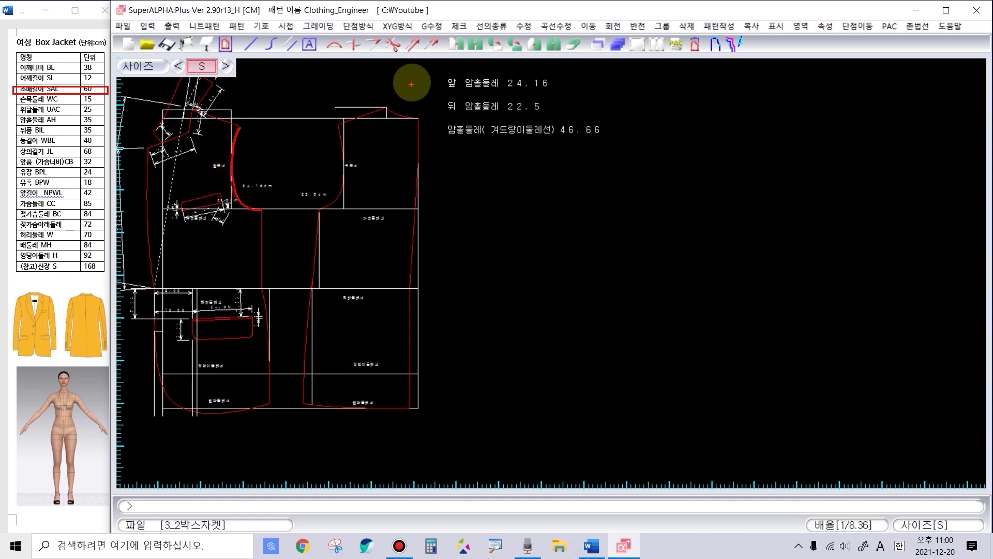
mouse_move(437, 69)
left_mouse_down()
mouse_move(505, 96)
mouse_move(565, 96)
left_mouse_up()
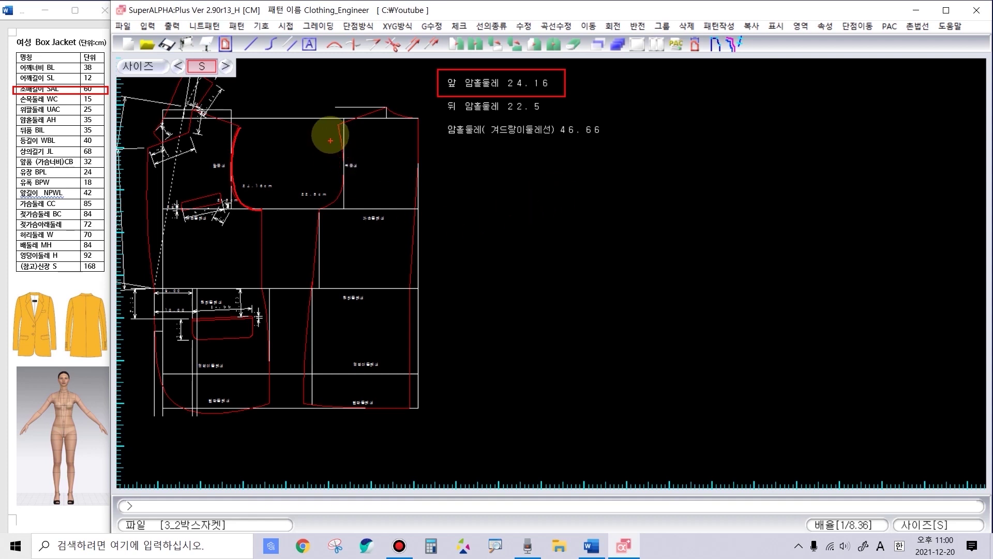
mouse_move(337, 127)
left_mouse_down()
mouse_move(343, 195)
mouse_move(317, 210)
left_mouse_up()
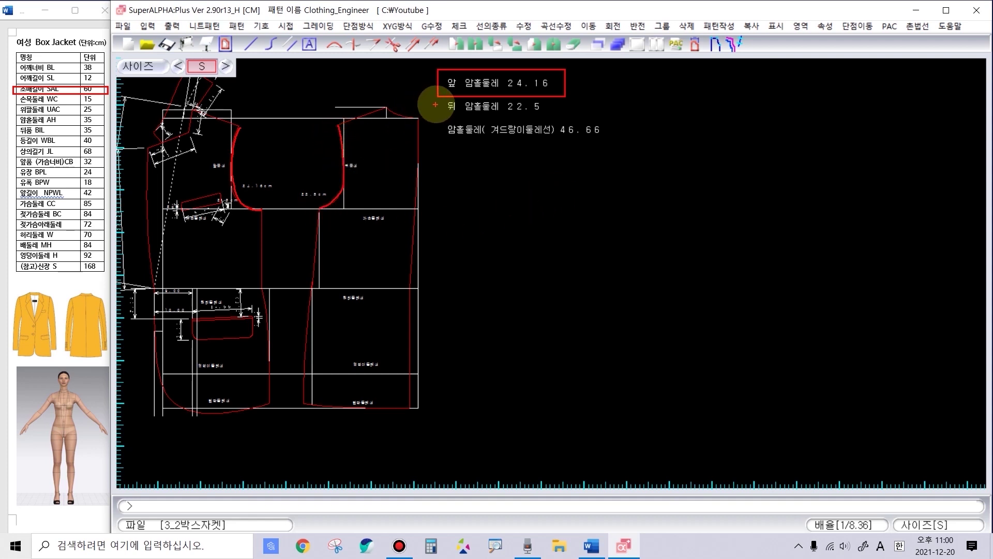
mouse_move(440, 97)
left_mouse_down()
mouse_move(458, 115)
mouse_move(553, 115)
left_mouse_up()
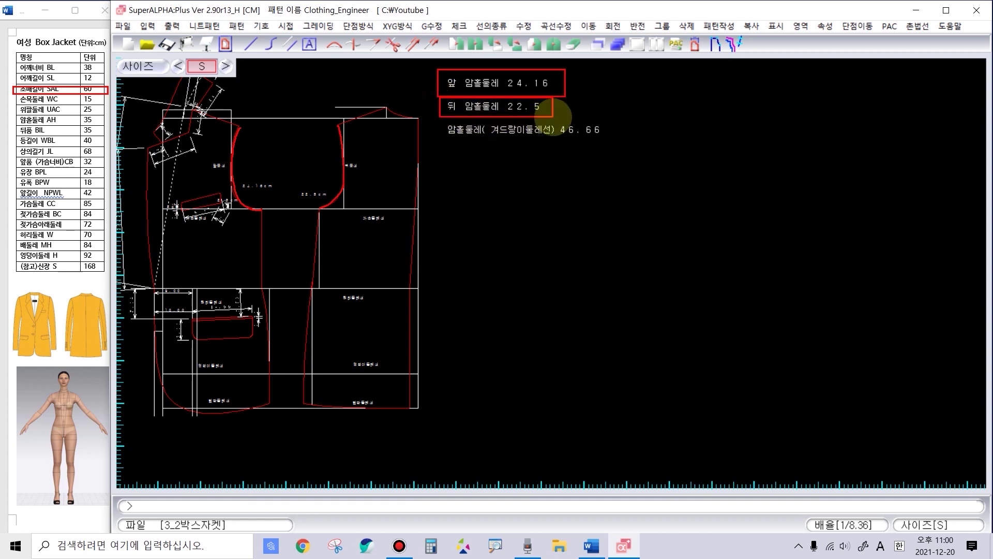
left_click_drag(576, 76, 574, 110)
left_click_drag(620, 79, 618, 116)
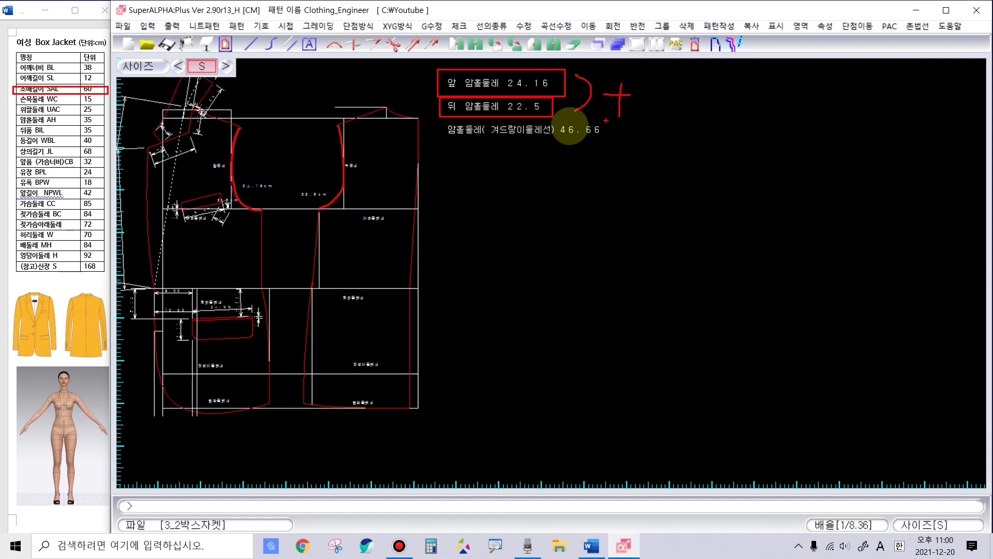
mouse_move(444, 120)
left_mouse_down()
mouse_move(465, 139)
mouse_move(610, 147)
left_mouse_up()
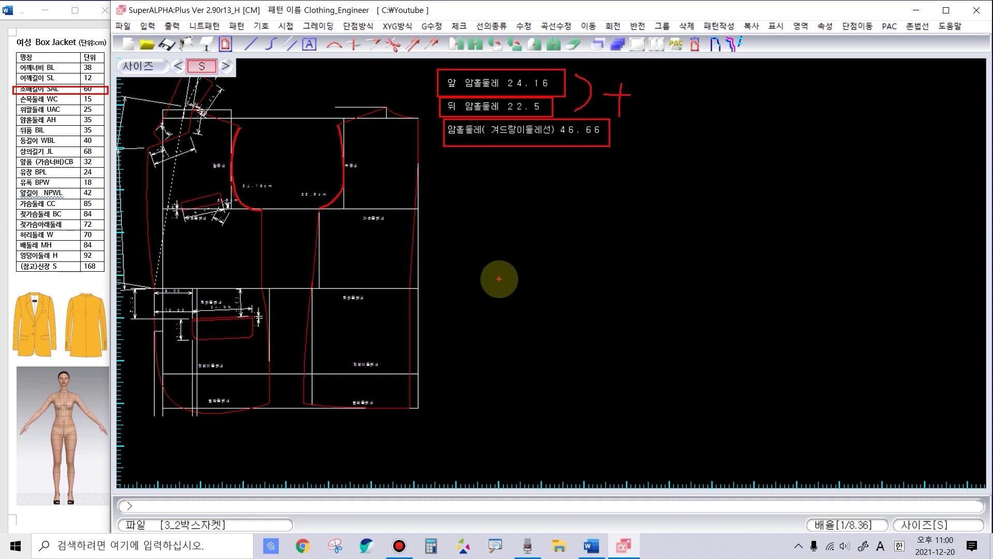
key("Escape")
Step: Draw a horizontal sleeve top line beneath the armhole measurement notes and add a parallel line 60 cm below it
left_click(451, 147)
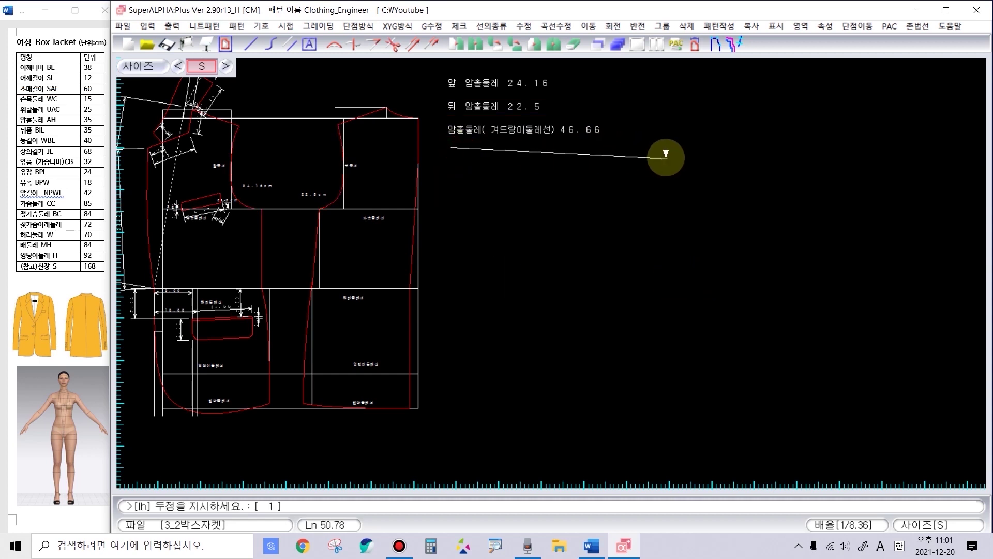
left_click(660, 146)
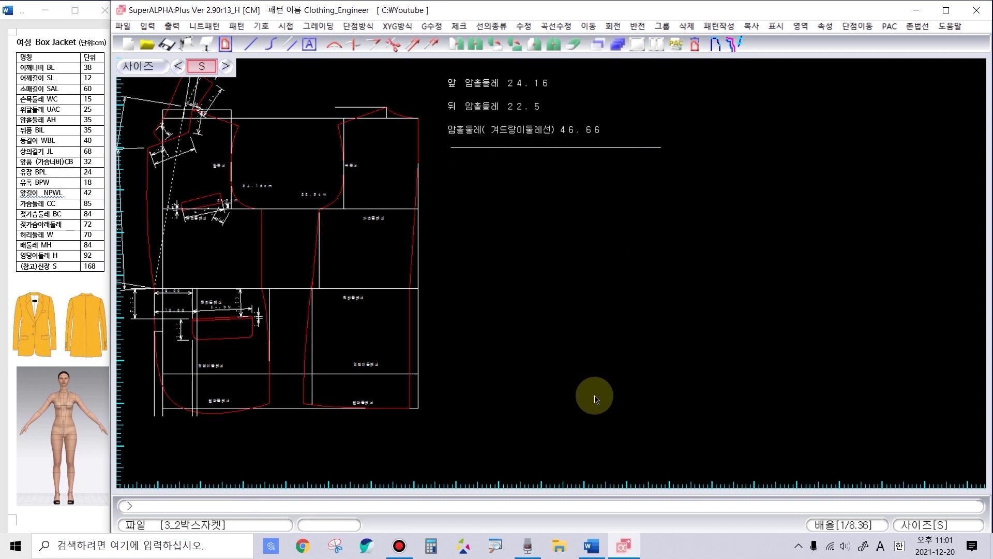
key("Return")
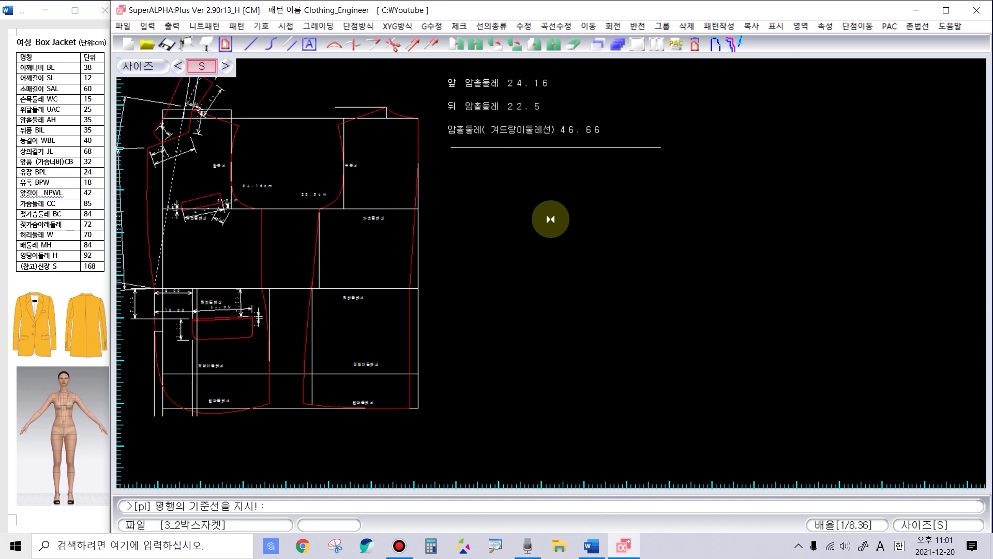
left_click(549, 207)
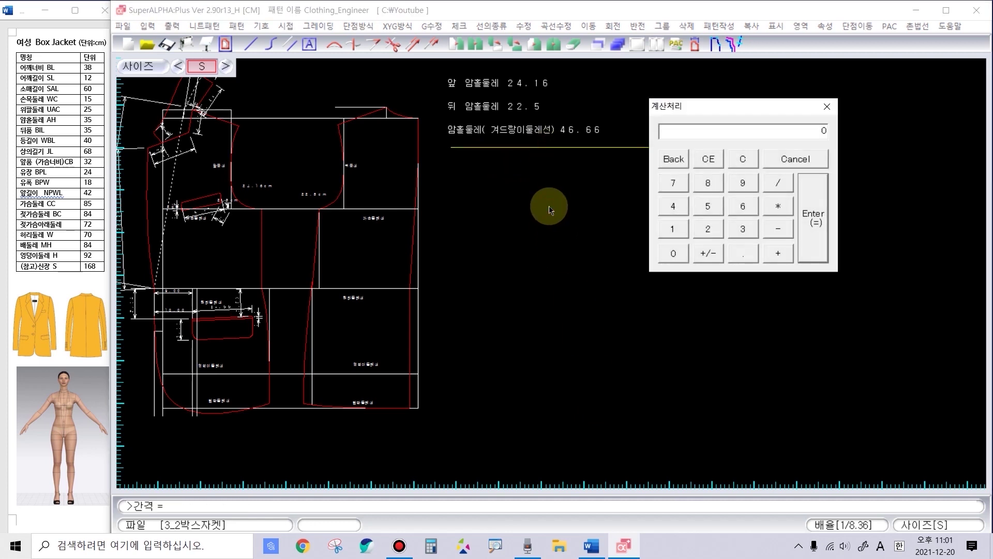
type("60")
key("Return")
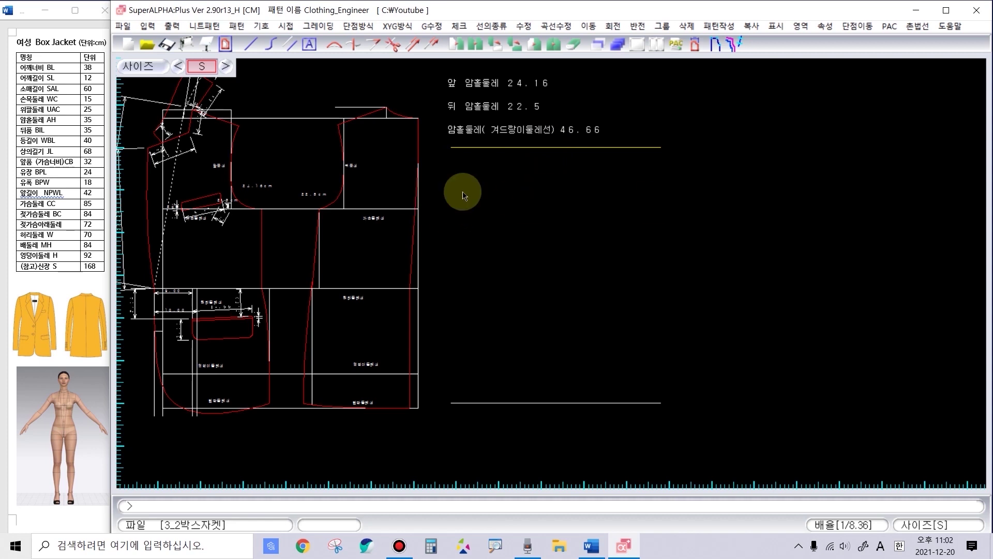
mouse_move(444, 123)
left_mouse_down()
mouse_move(451, 133)
mouse_move(608, 146)
left_mouse_up()
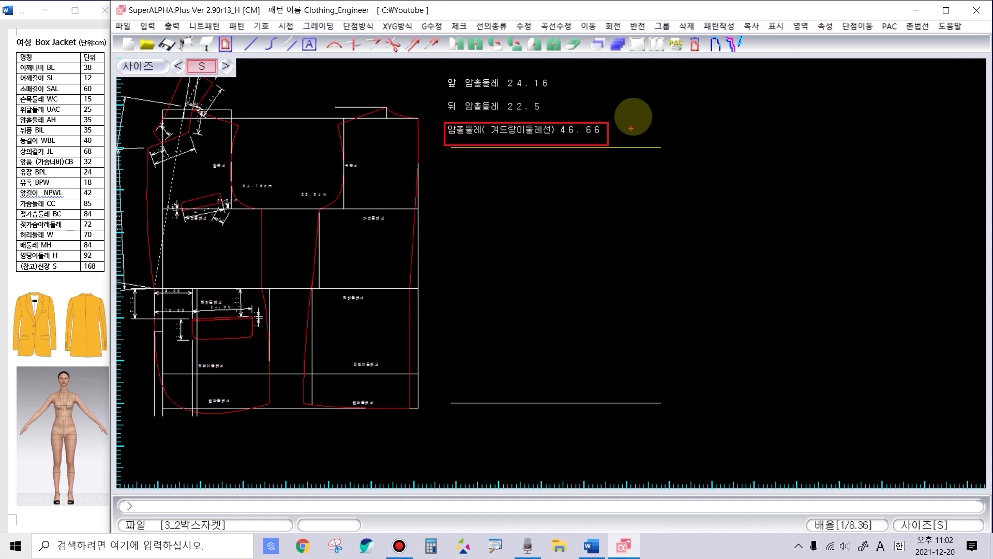
left_click_drag(630, 109, 605, 157)
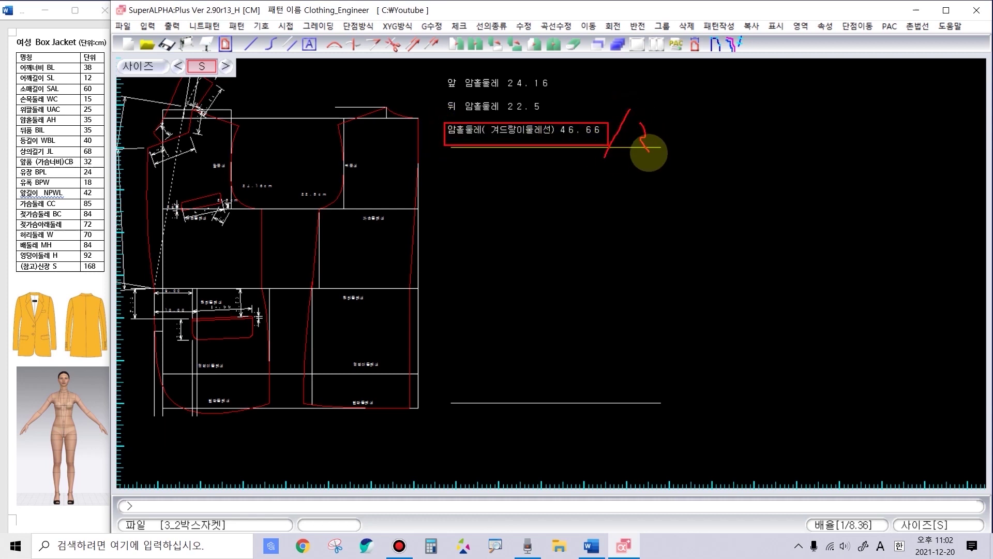
Step: Calculate 46.66/3 and add a parallel line 15.553 cm below the sleeve top line for the sleeve cap height
right_click(249, 329)
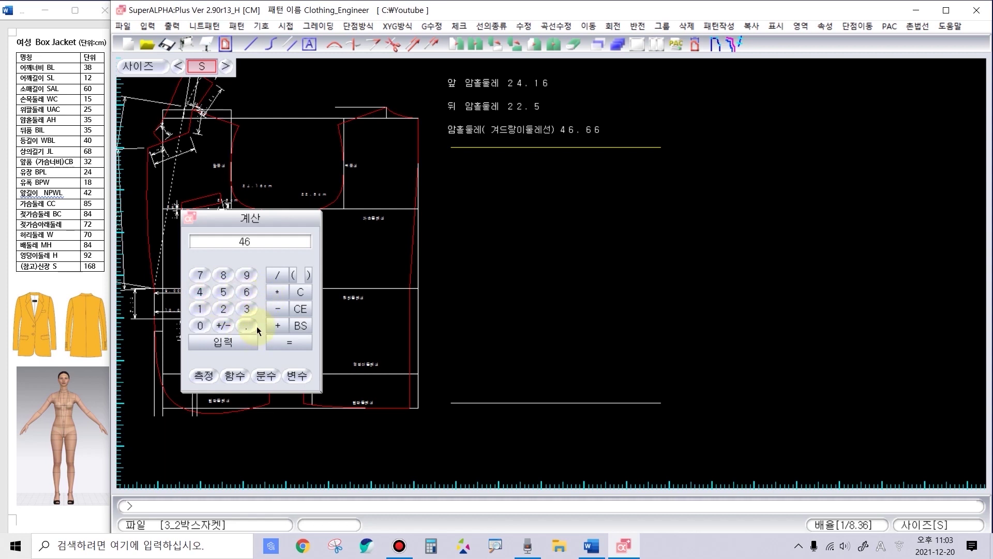
left_click(248, 293)
left_click(277, 275)
left_click(247, 310)
left_click(291, 342)
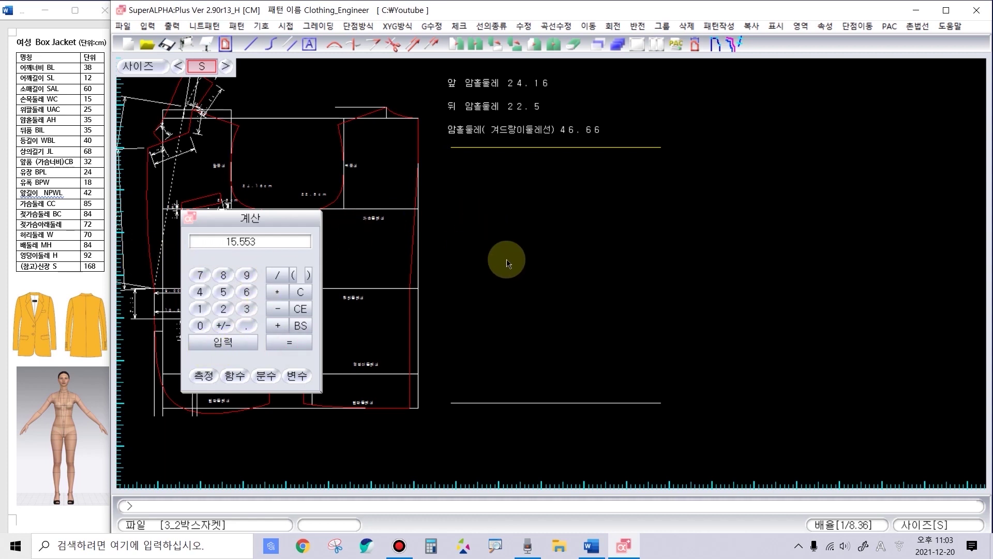
left_click(519, 277)
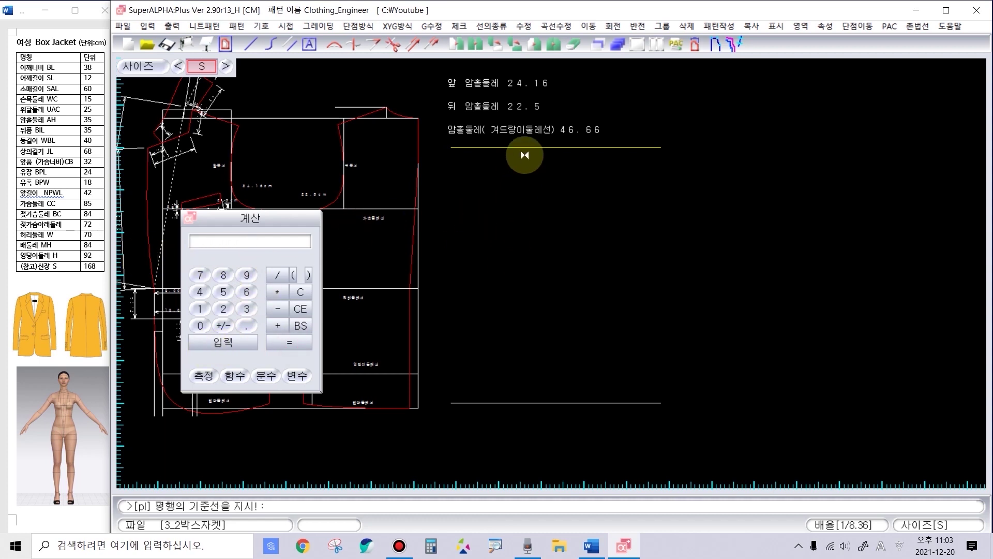
left_click(532, 176)
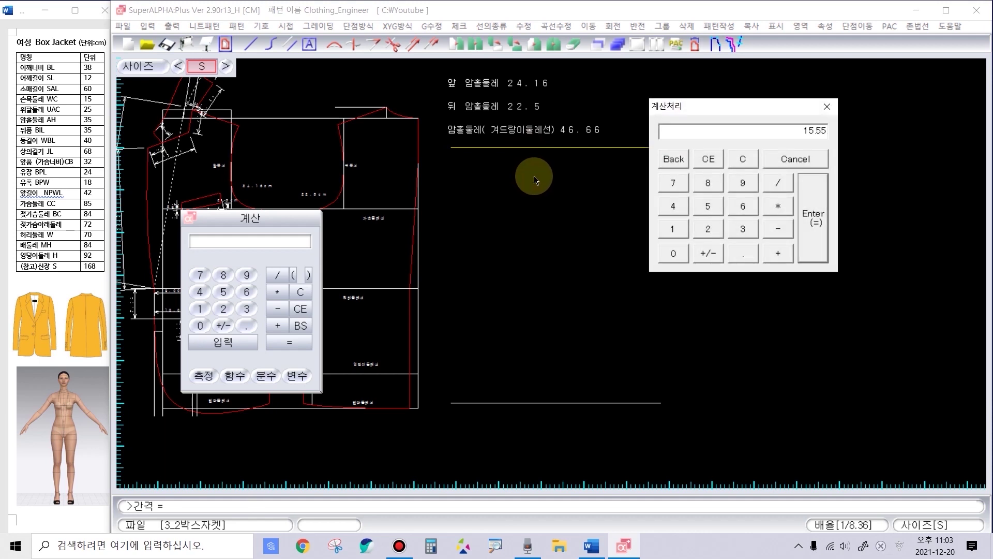
key("Return")
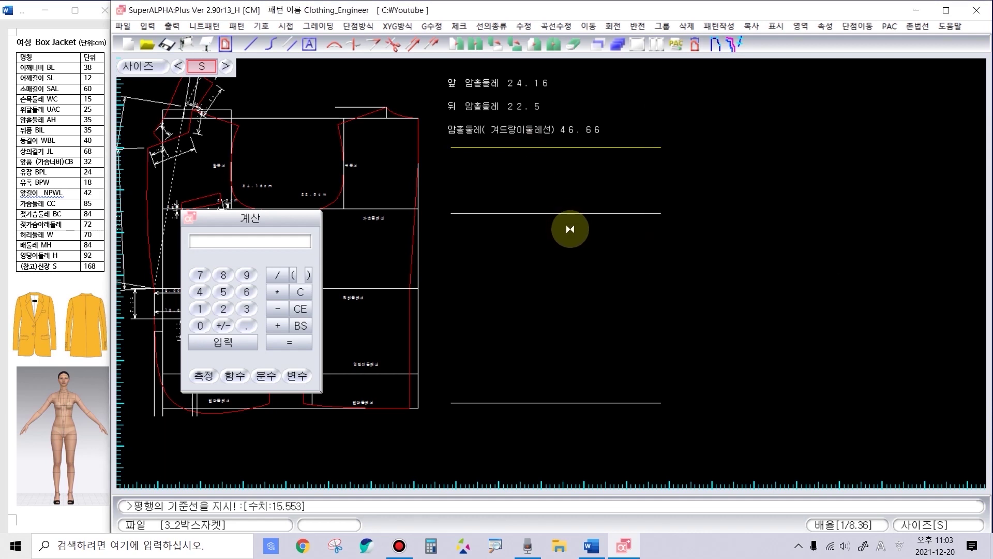
left_click(540, 206)
key("Escape")
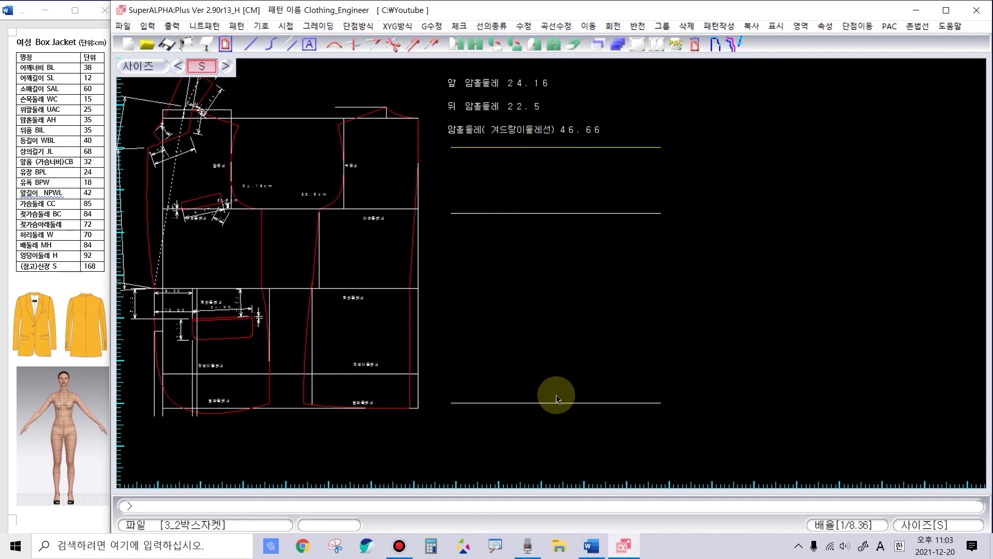
Step: Draw the vertical sleeve centre line from the midpoint of the top line to the sleeve's lower line
left_click(516, 147)
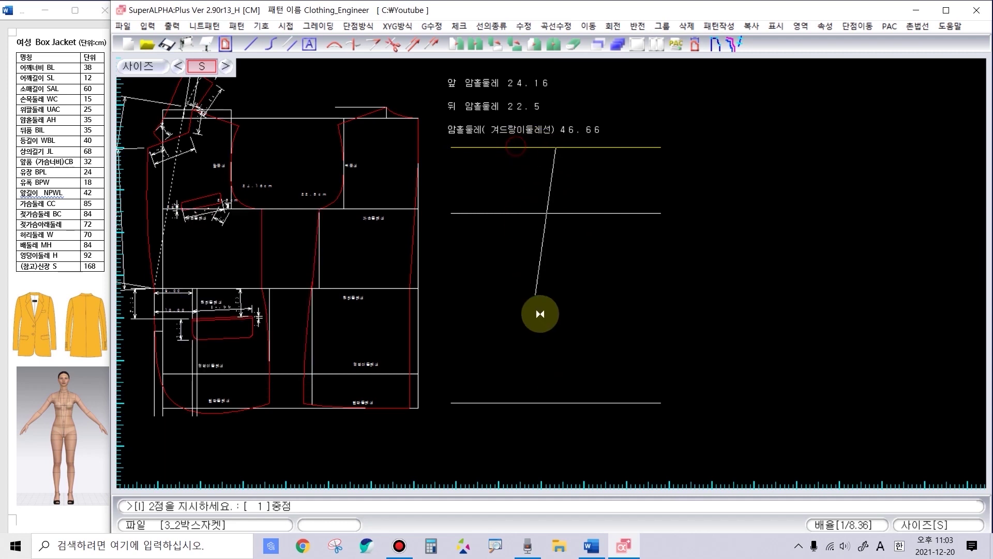
left_click(558, 402)
right_click(818, 335)
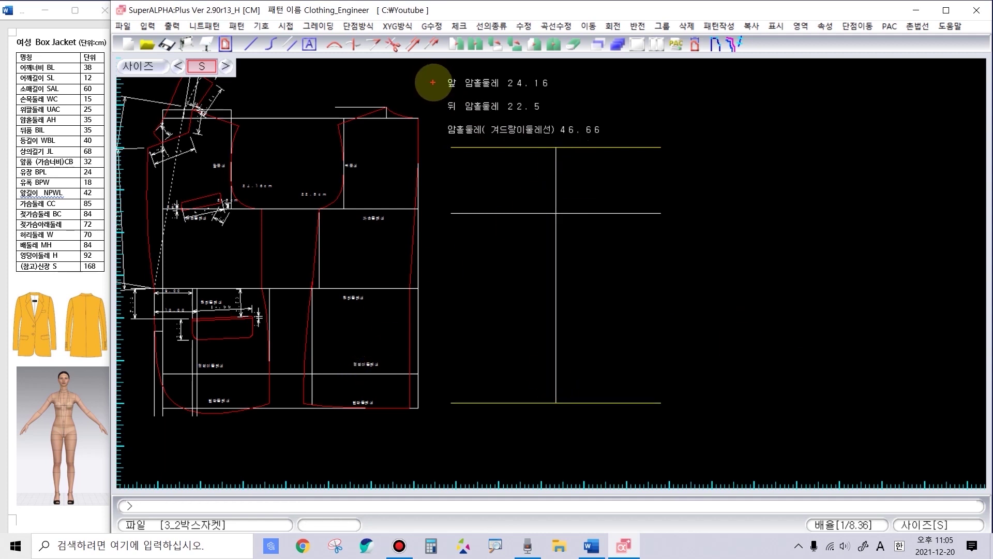
left_click_drag(440, 72, 561, 102)
left_click(556, 149)
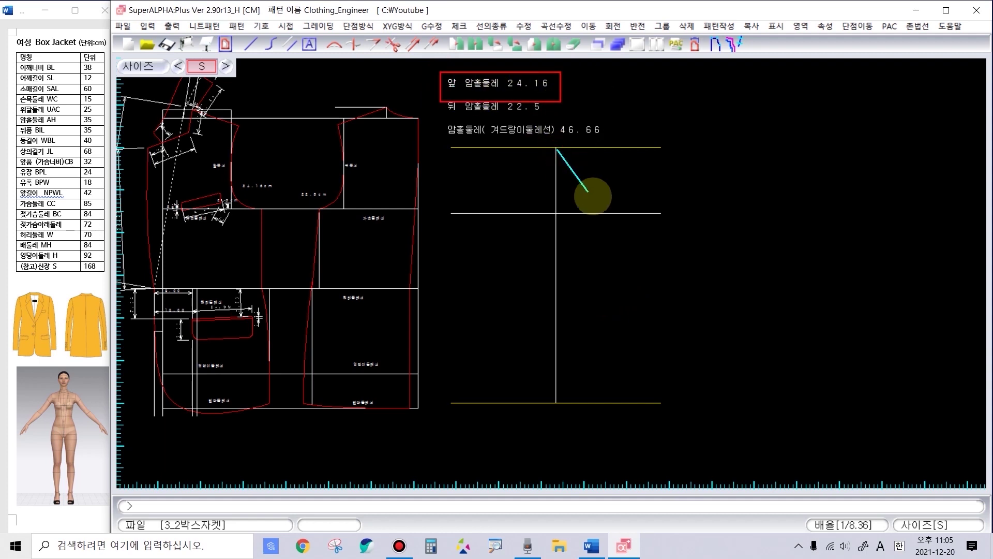
left_click(614, 211)
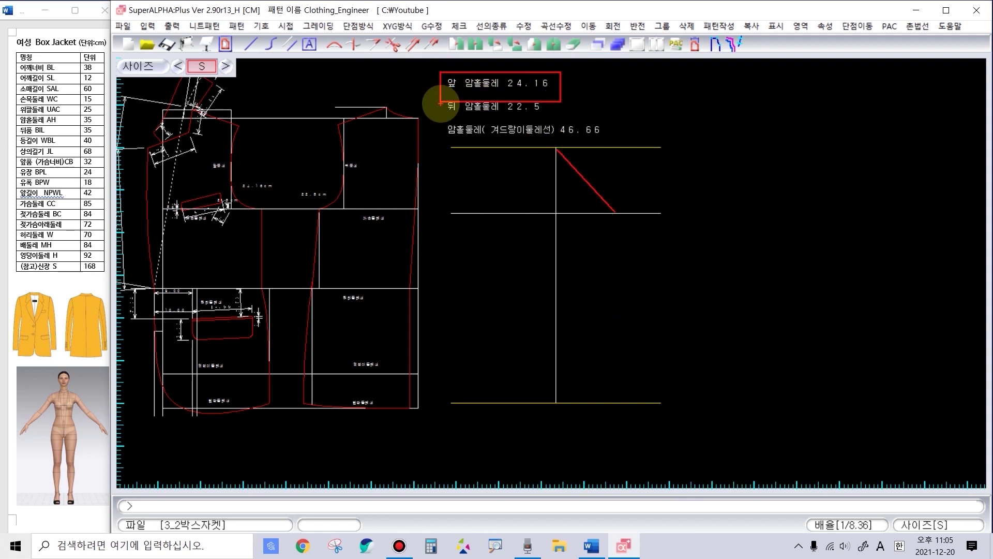
left_click_drag(441, 99, 550, 120)
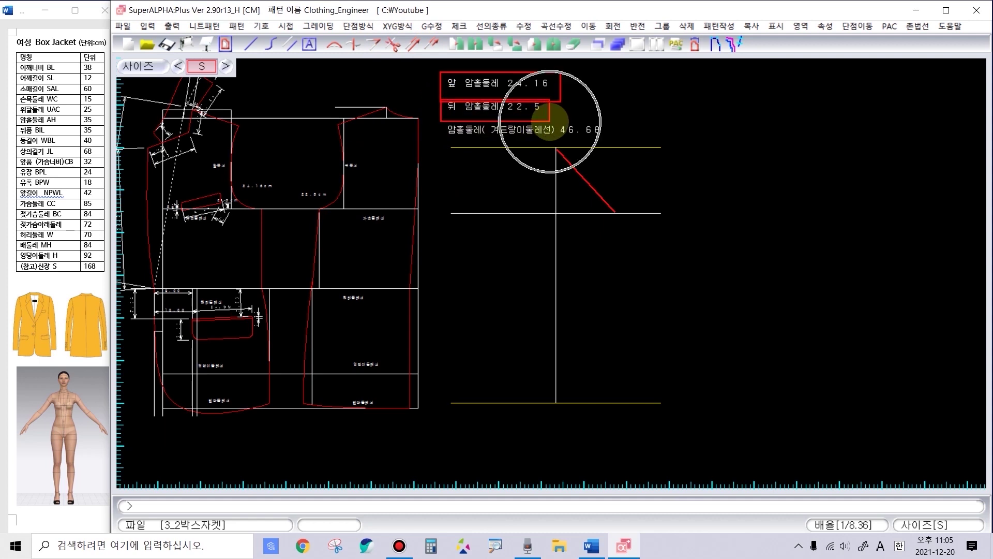
left_click(555, 150)
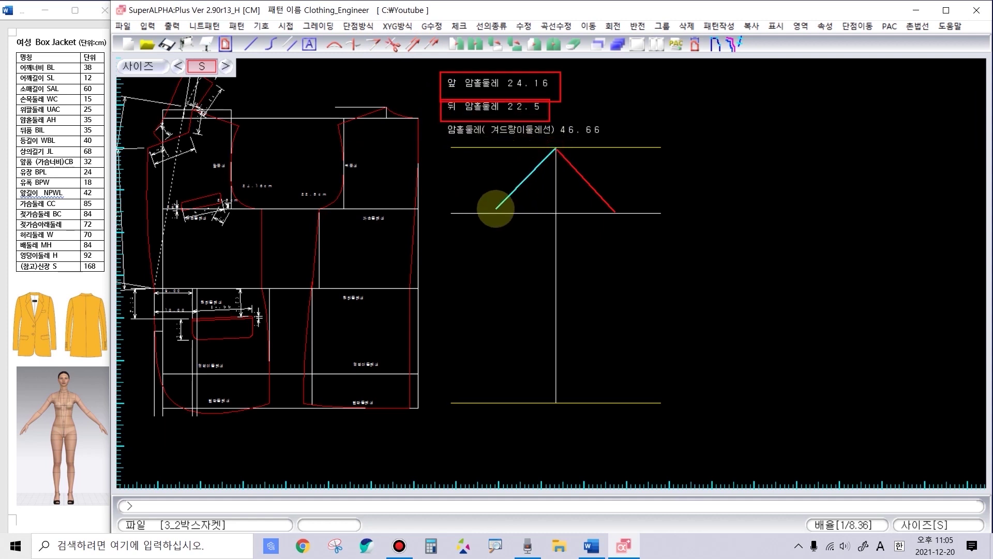
Step: Draw the front armhole diagonal 24.16 cm long from the top of the sleeve centre line to the cap height line
left_click(555, 149)
left_click(609, 210)
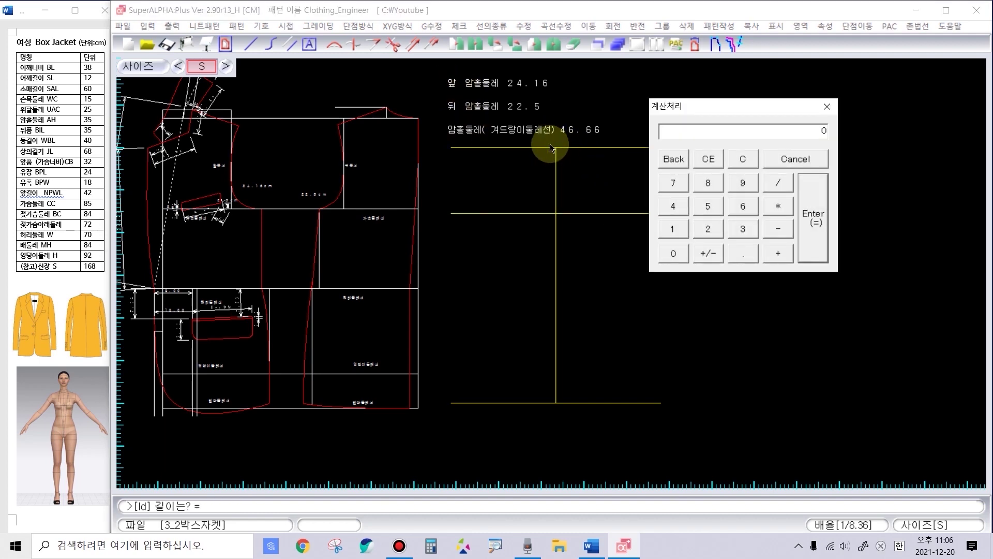
left_click(700, 232)
left_click(672, 205)
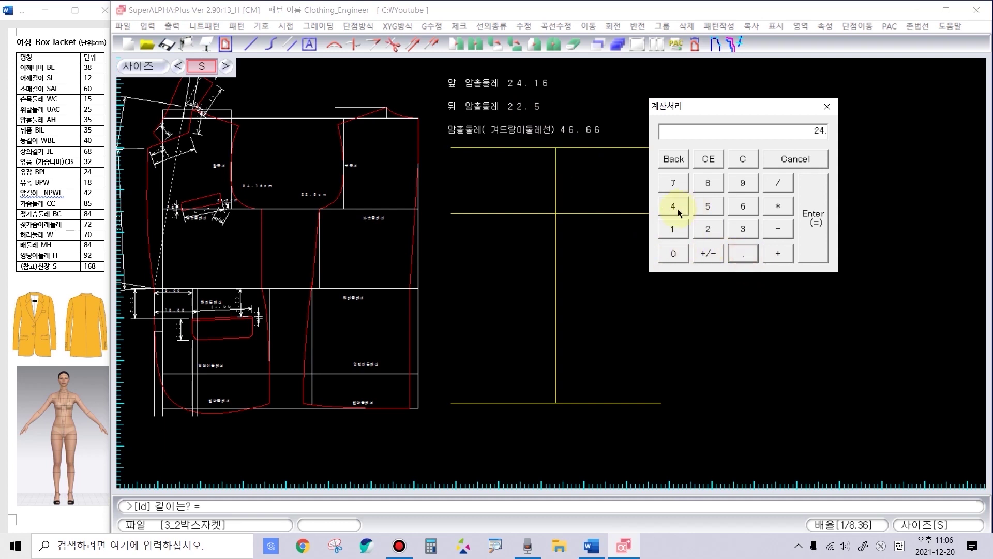
left_click(742, 205)
left_click(814, 235)
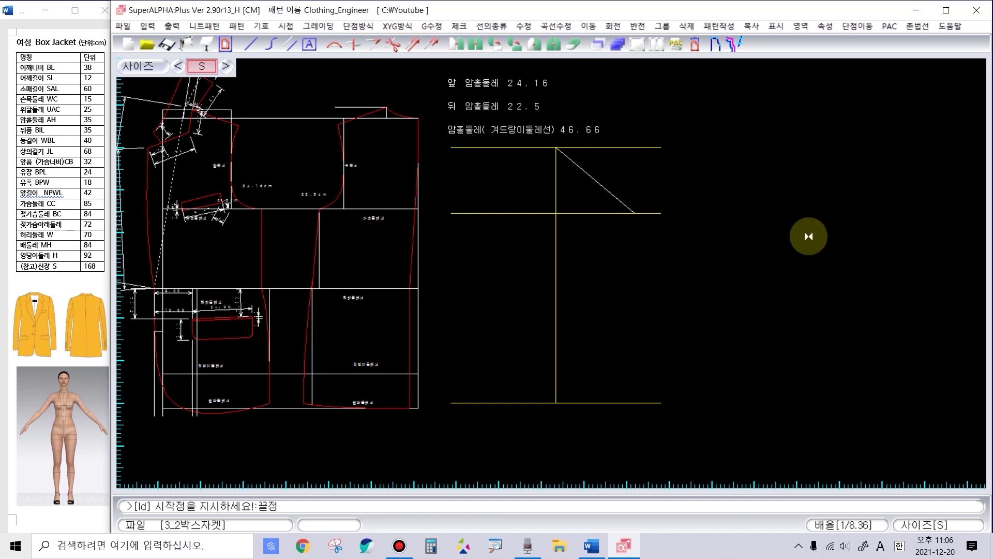
Step: Draw the back armhole diagonal 22.5 cm long from the top of the centre line to the cap height line's other side
left_click(556, 166)
left_click(483, 212)
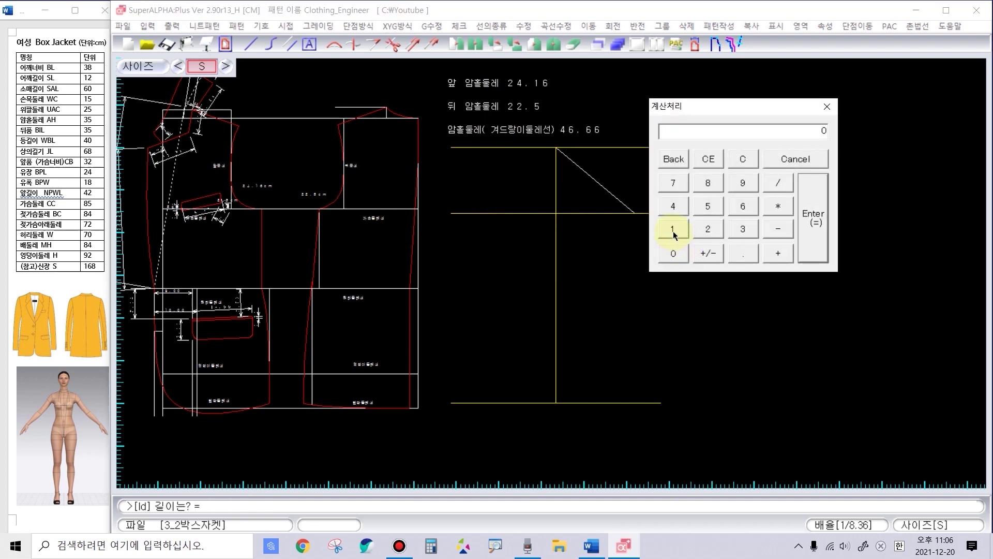
left_click(704, 231)
left_click(704, 231)
left_click(742, 253)
left_click(708, 206)
left_click(810, 237)
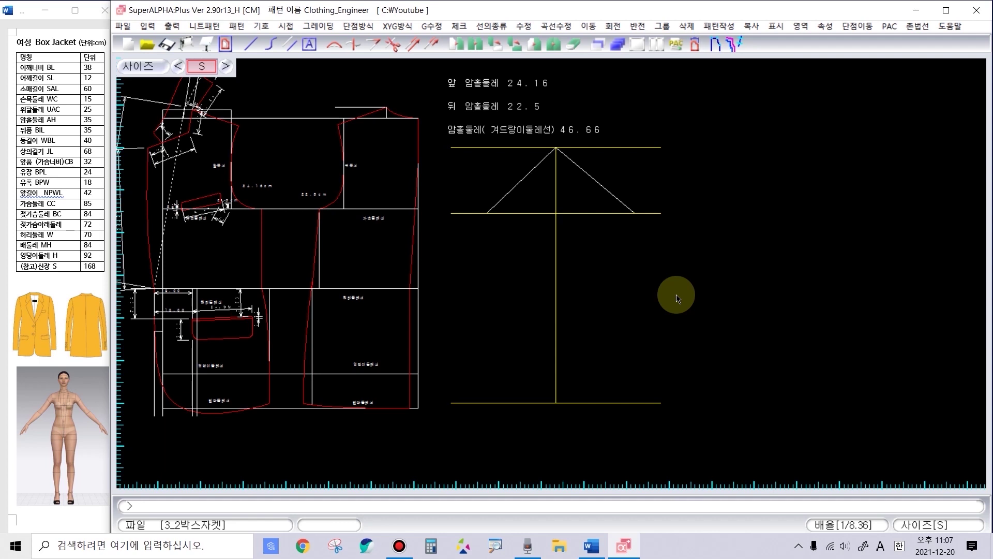
Step: Draw vertical side lines from the lower ends of both armhole diagonals down to the sleeve's lower line
left_click(630, 208)
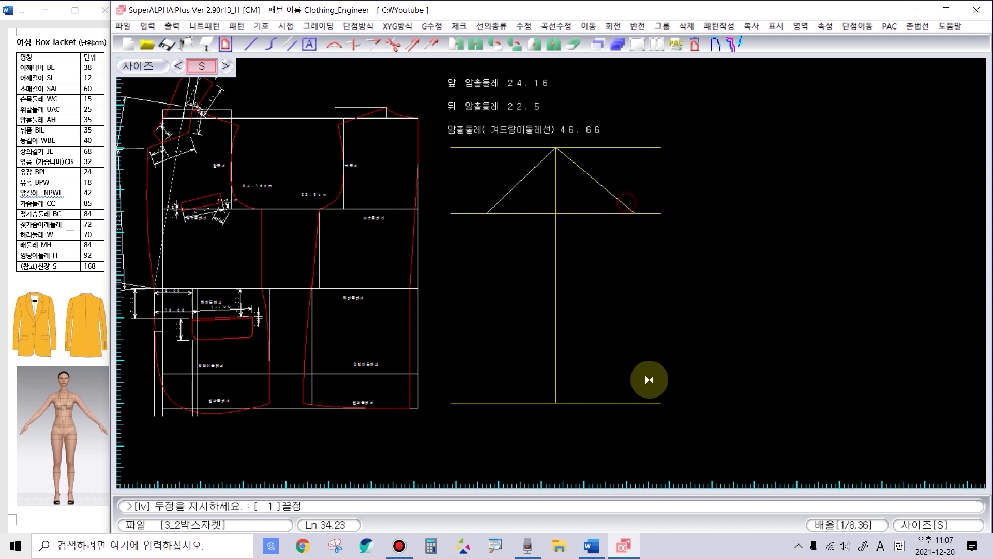
left_click(636, 401)
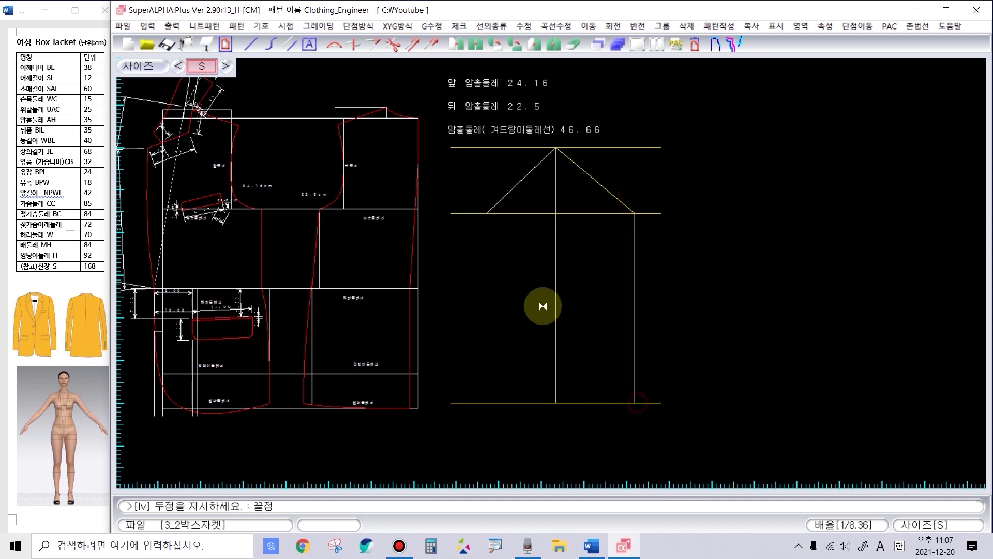
left_click(500, 200)
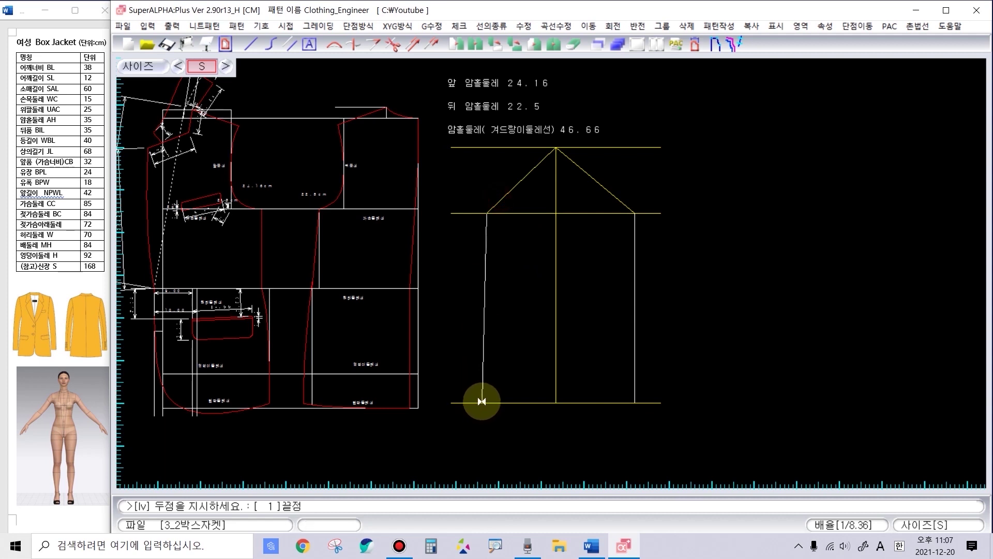
left_click(481, 401)
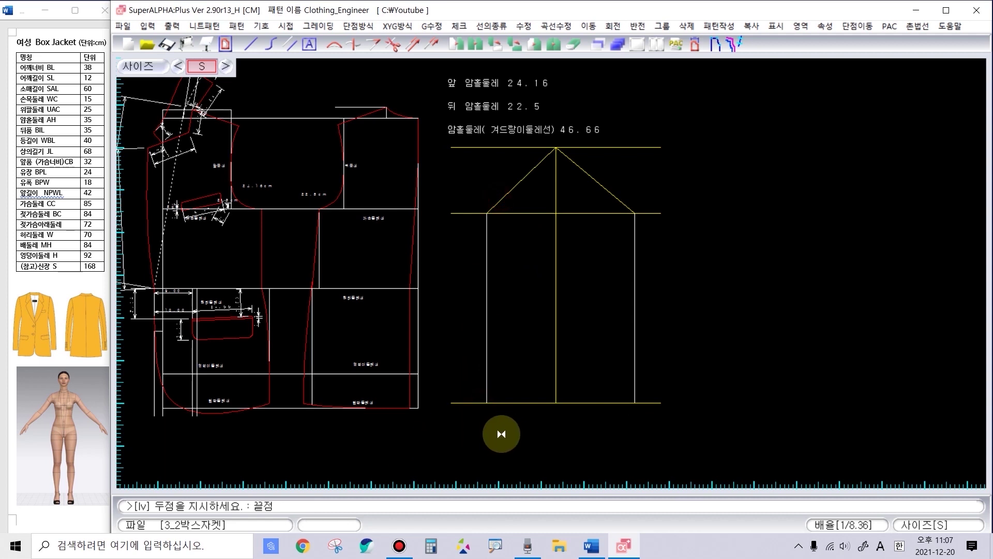
right_click(554, 459)
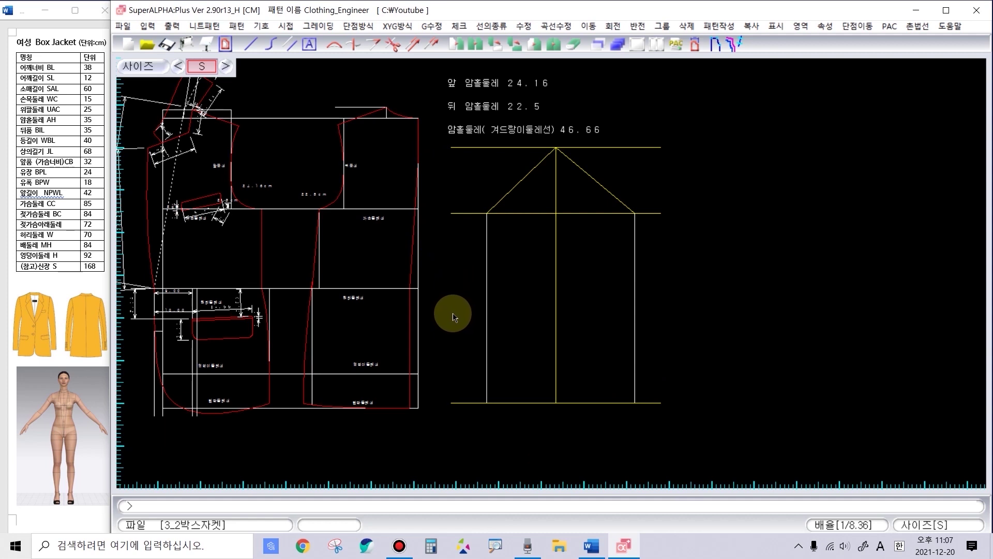
Step: Trim the sleeve's three horizontal lines so they end at the two vertical side lines
key("b")
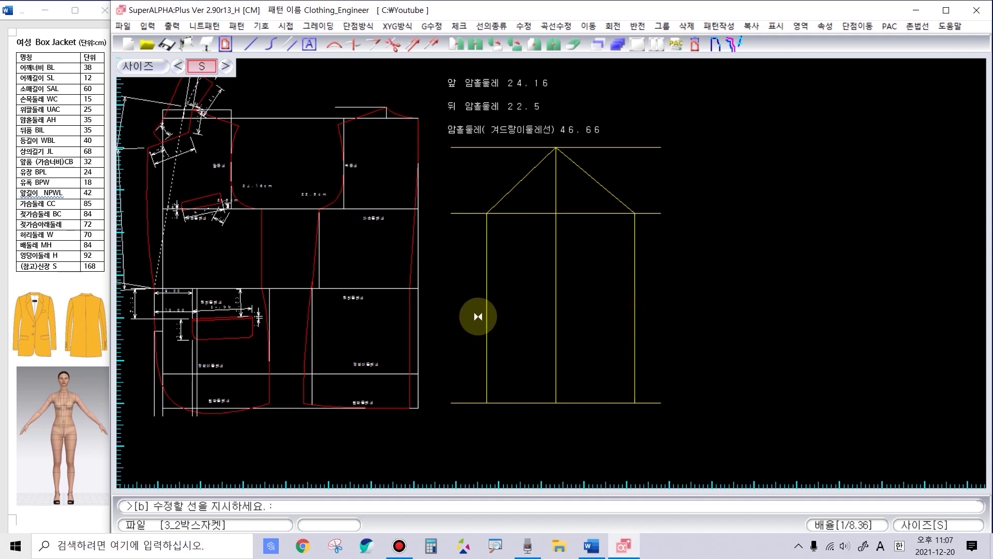
left_click(482, 343)
left_click(459, 146)
left_click(464, 299)
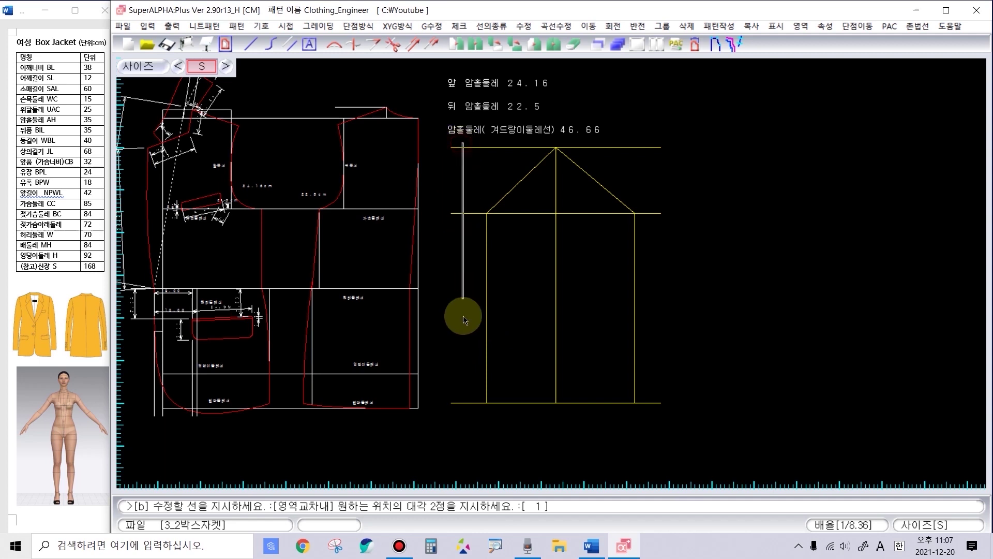
left_click(470, 420)
right_click(470, 423)
key("Escape")
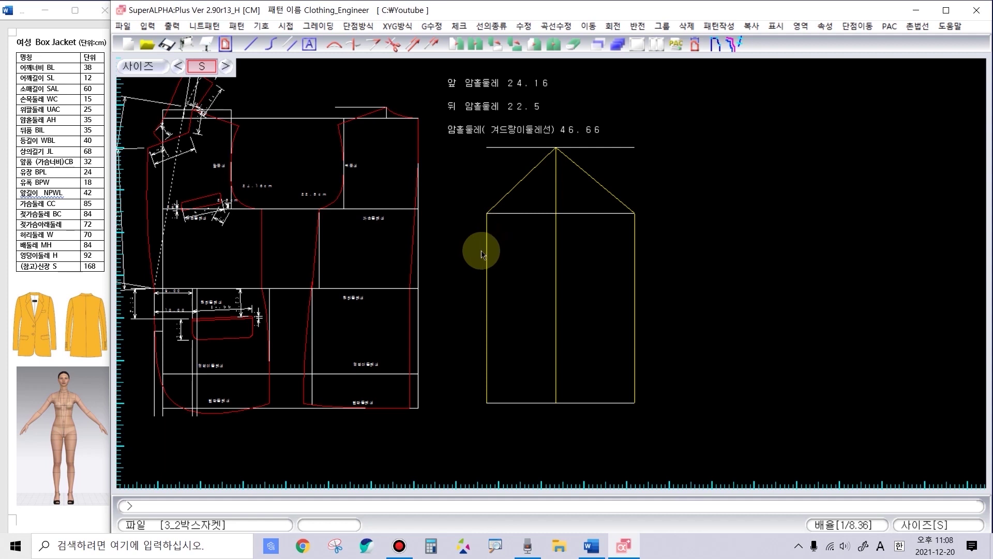
left_click_drag(583, 149, 598, 212)
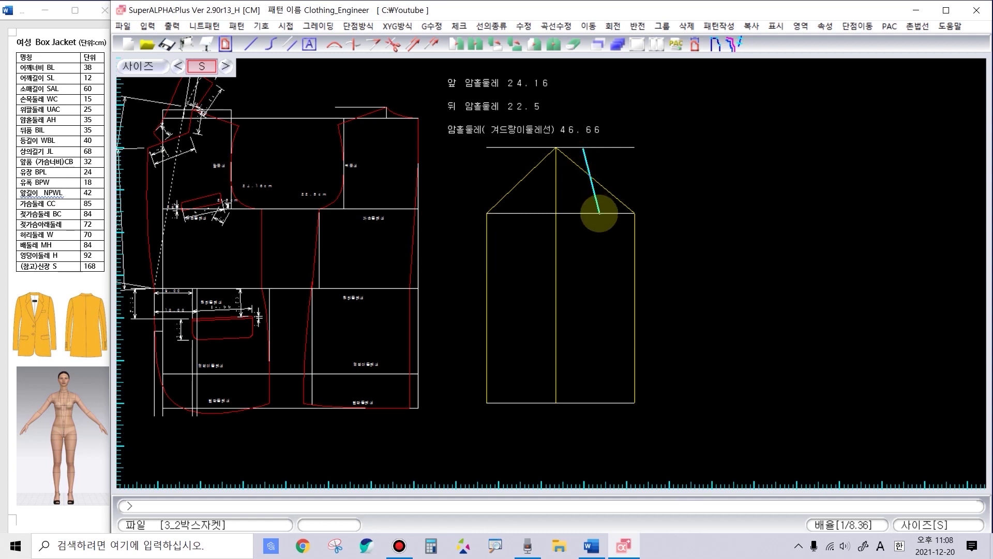
left_click_drag(527, 147, 505, 212)
mouse_move(530, 147)
left_mouse_down()
mouse_move(543, 137)
mouse_move(559, 149)
mouse_move(577, 139)
mouse_move(586, 148)
mouse_move(553, 124)
mouse_move(586, 127)
left_mouse_up()
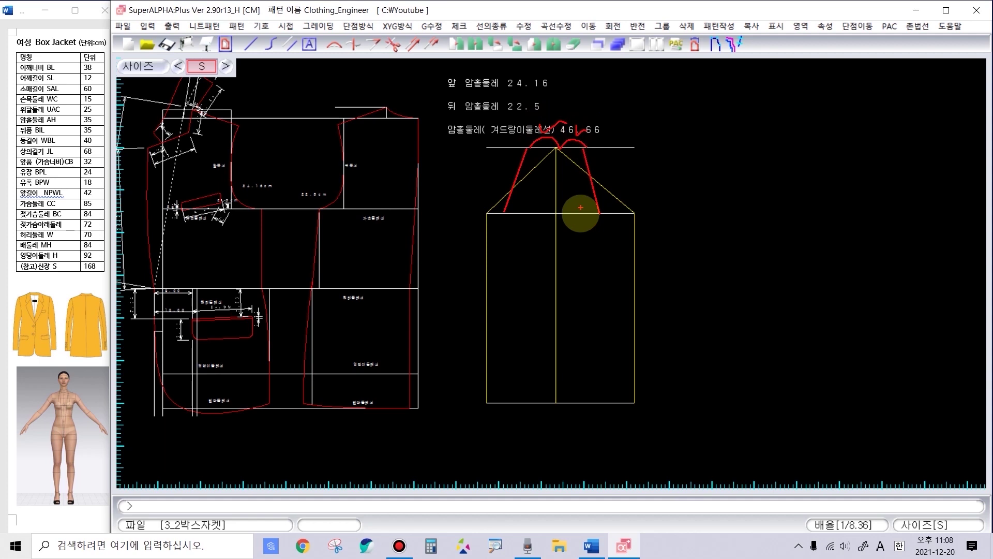
mouse_move(595, 211)
left_mouse_down()
mouse_move(614, 228)
mouse_move(634, 216)
mouse_move(618, 240)
left_mouse_up()
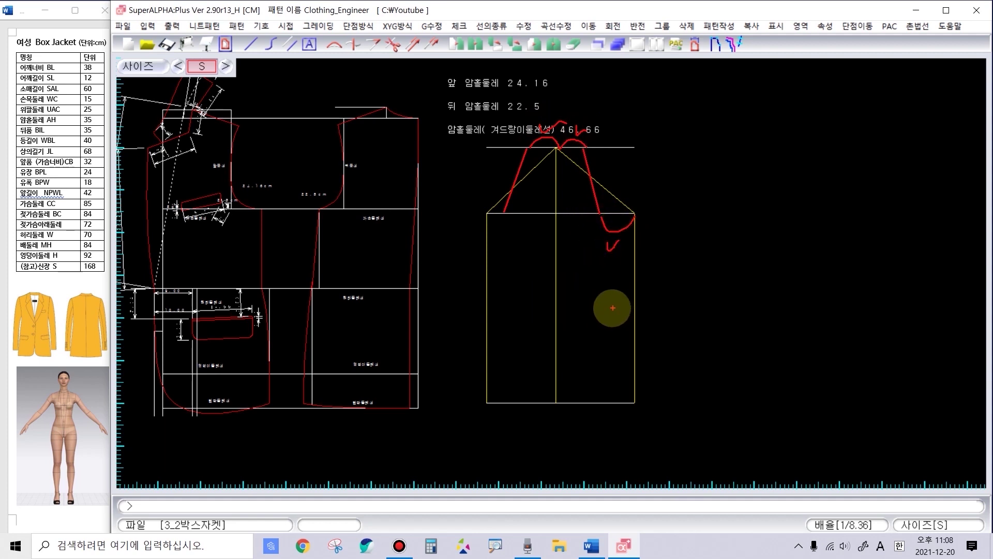
type("AH/")
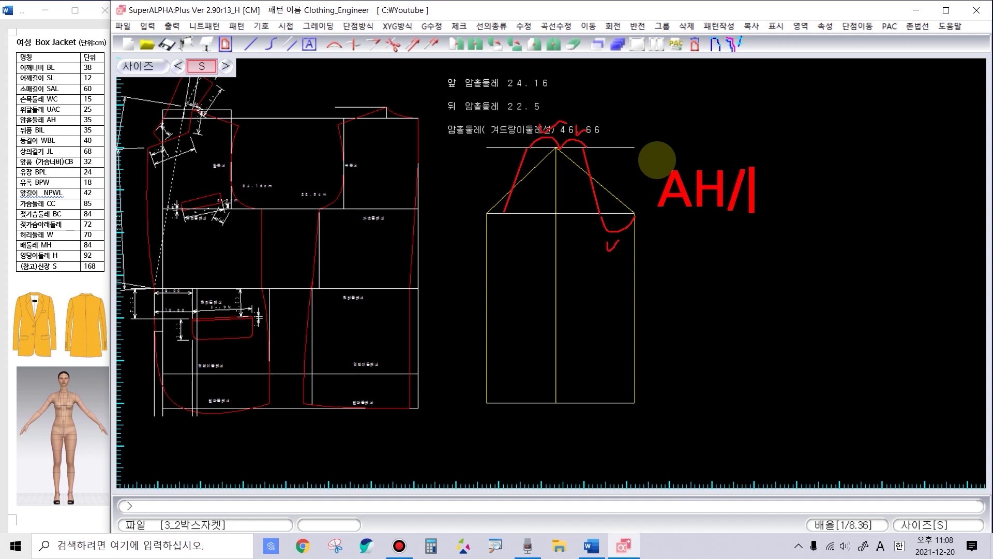
type("8")
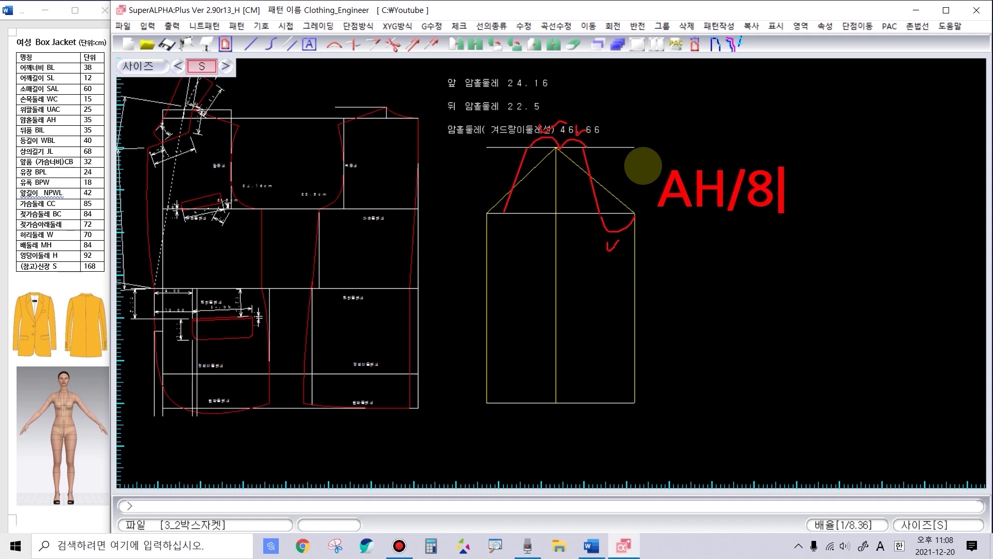
mouse_move(487, 210)
left_mouse_down()
mouse_move(494, 221)
mouse_move(505, 212)
left_mouse_up()
type("tAH")
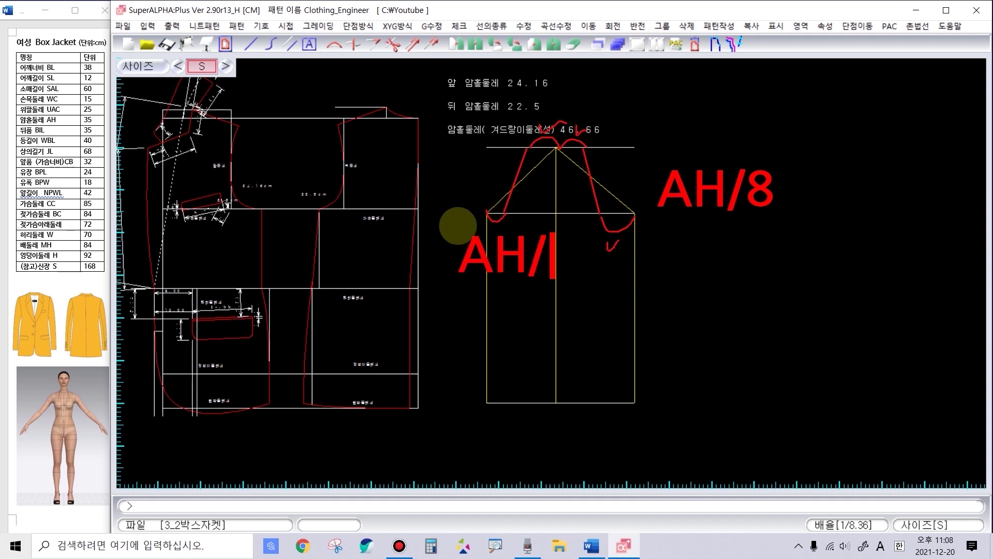
type("12")
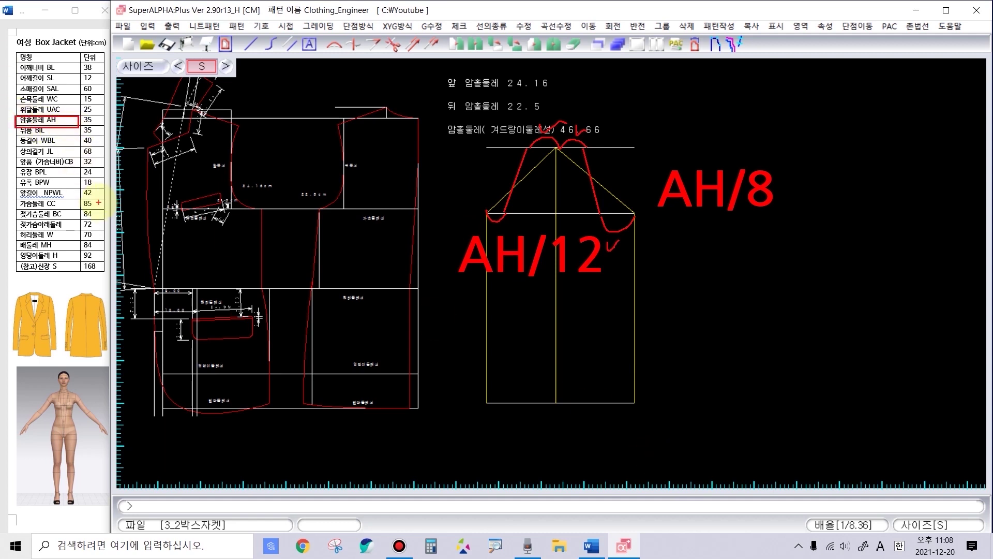
left_click_drag(436, 119, 605, 143)
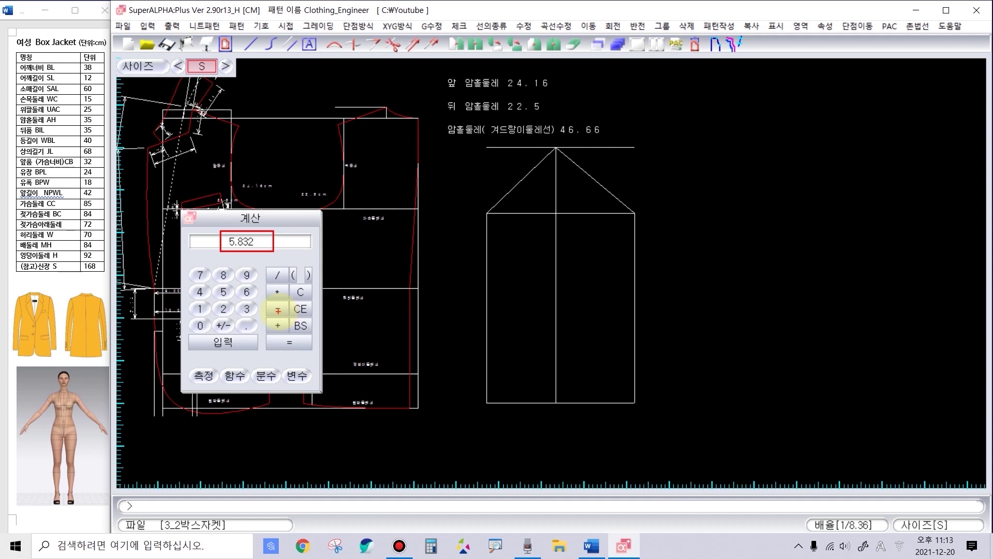
Step: Draw slanted cap guide lines from 5.832 cm either side of the centre, ending 5.832 cm from the front corner and 46.66/12 = 3.888 cm from the back corner
left_click(575, 150)
left_click(528, 148)
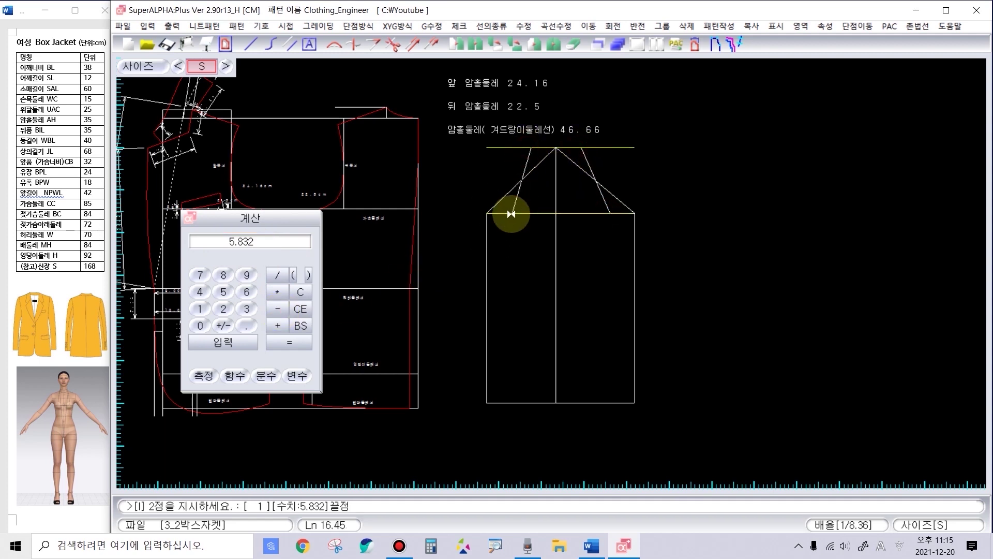
left_click(201, 291)
left_click(247, 292)
left_click(245, 326)
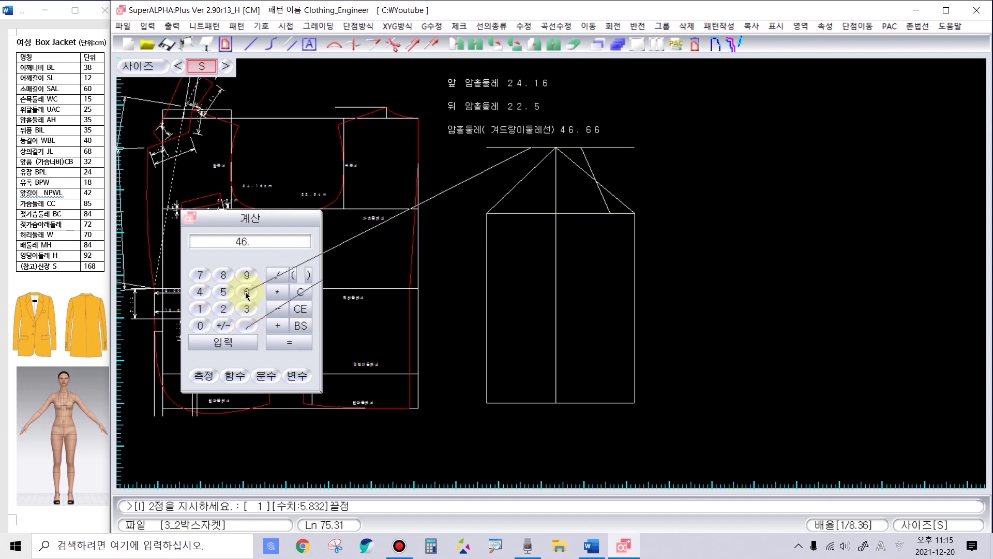
left_click(278, 275)
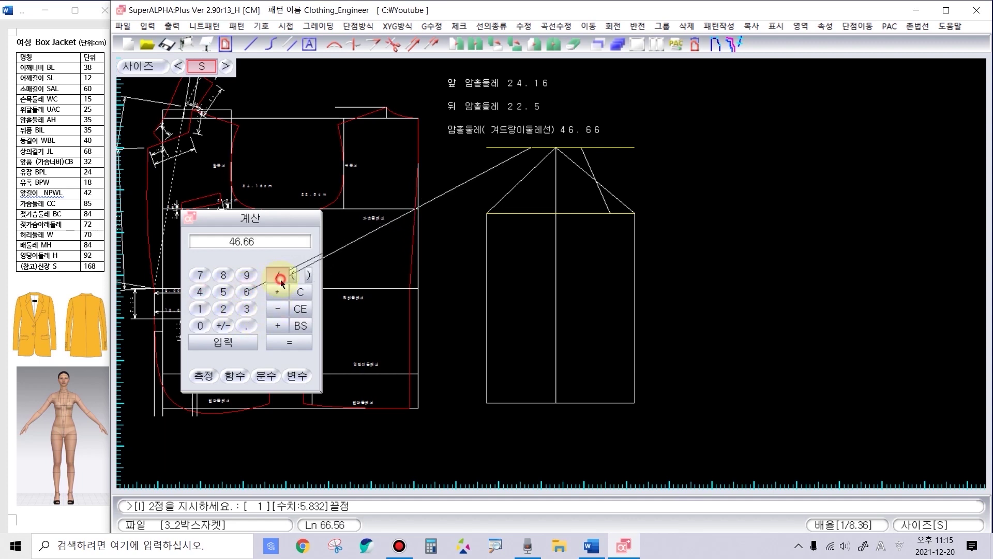
left_click(199, 308)
left_click(223, 308)
left_click(284, 343)
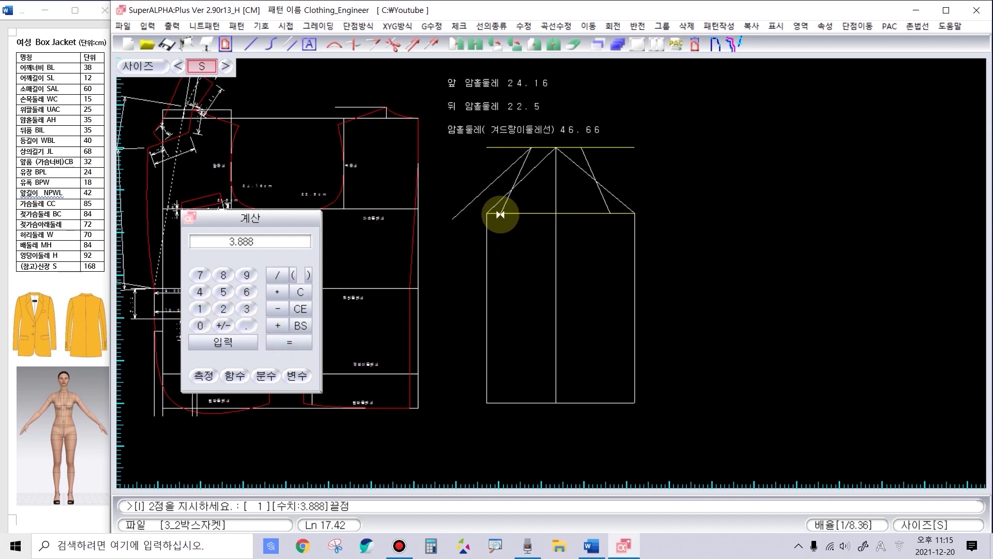
scroll(506, 223, "up", 1)
key("Return")
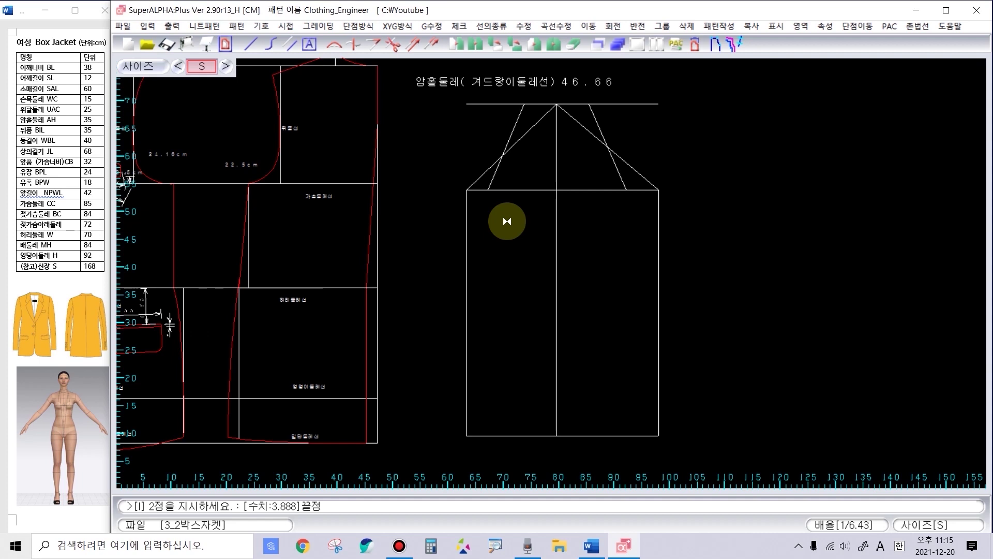
Step: Dimension the overall sleeve length from the top line to the lower line, placing the dimension beyond the front side line
left_click(547, 138)
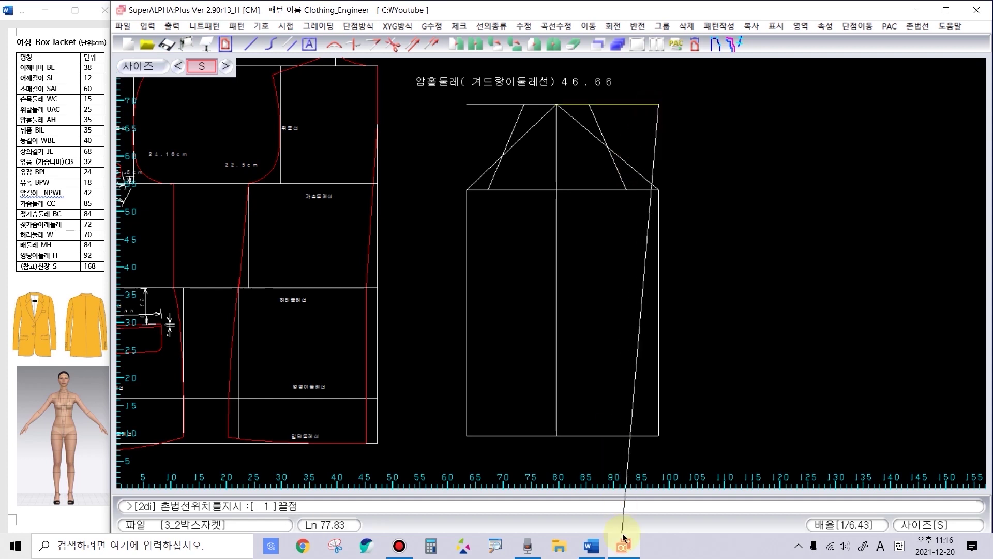
left_click(641, 435)
left_click(717, 380)
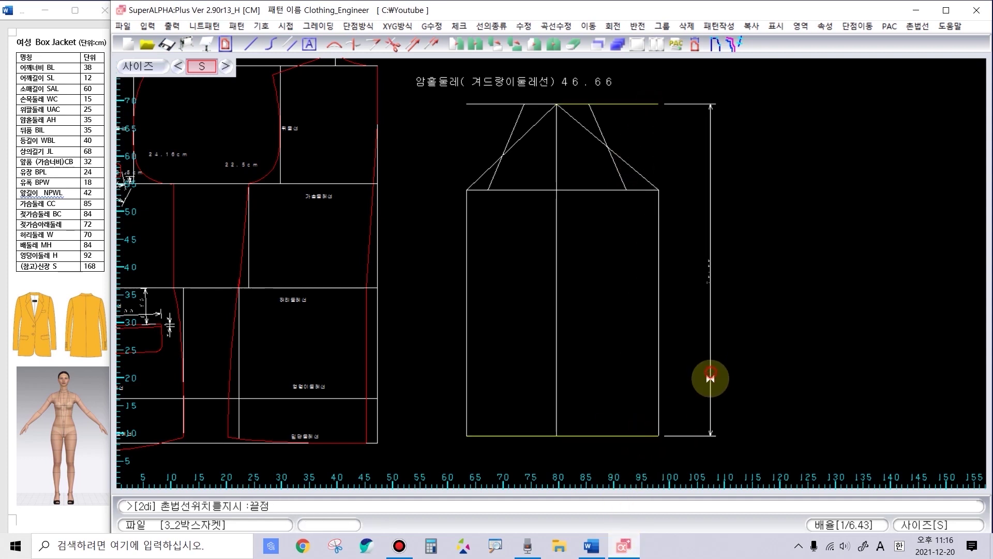
scroll(552, 274, "up", 3)
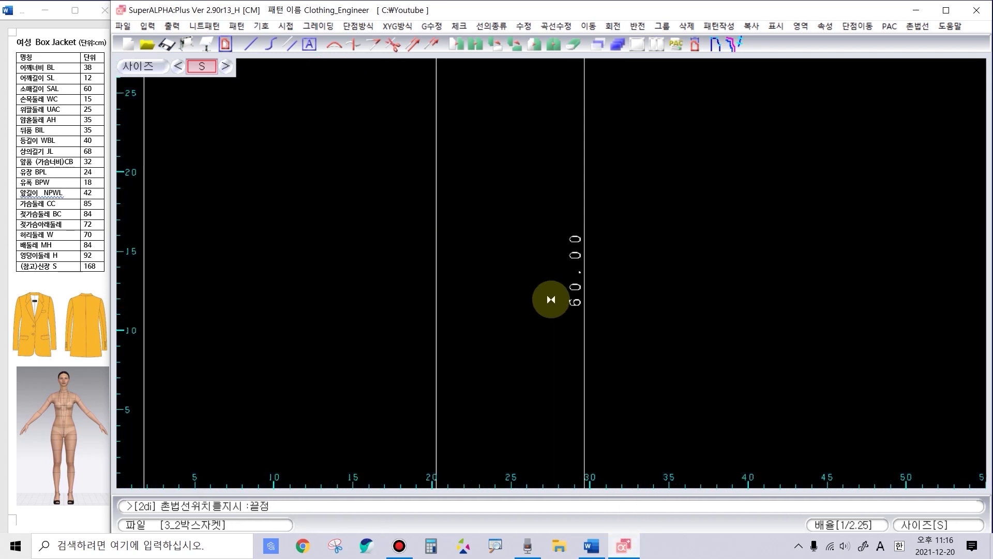
scroll(557, 241, "down", 3)
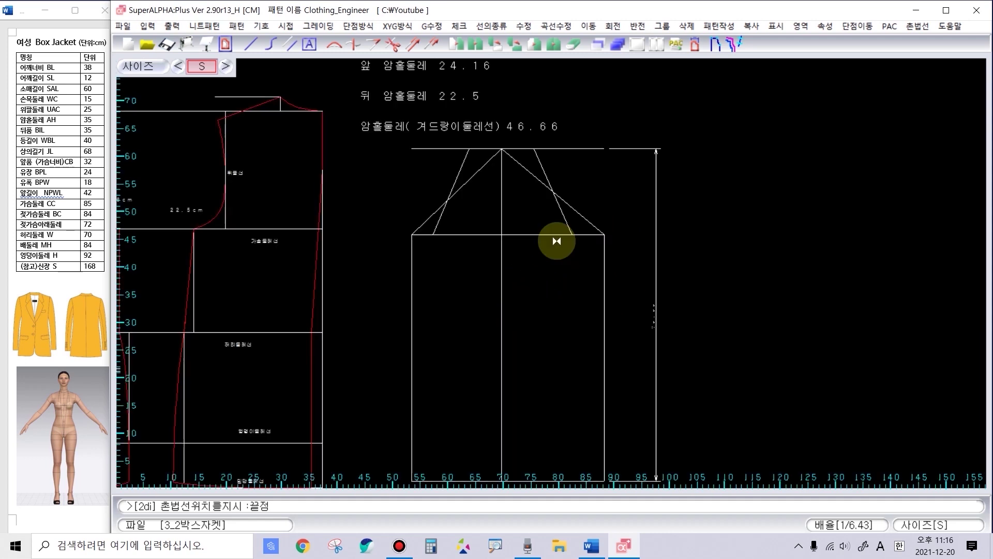
Step: Dimension the sleeve cap height between the top line and the cap height line, inside the overall length dimension
left_click(588, 231)
left_click(630, 206)
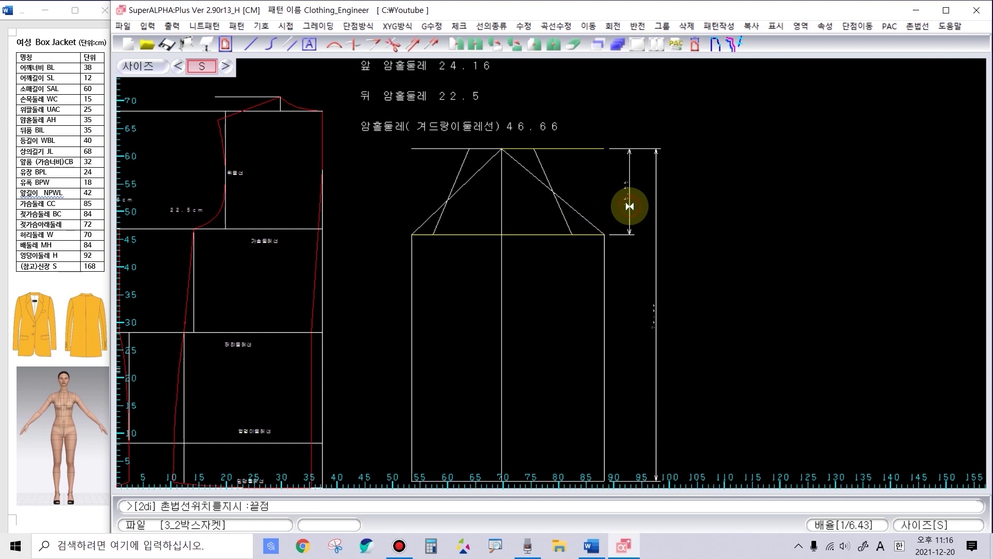
scroll(545, 270, "up", 3)
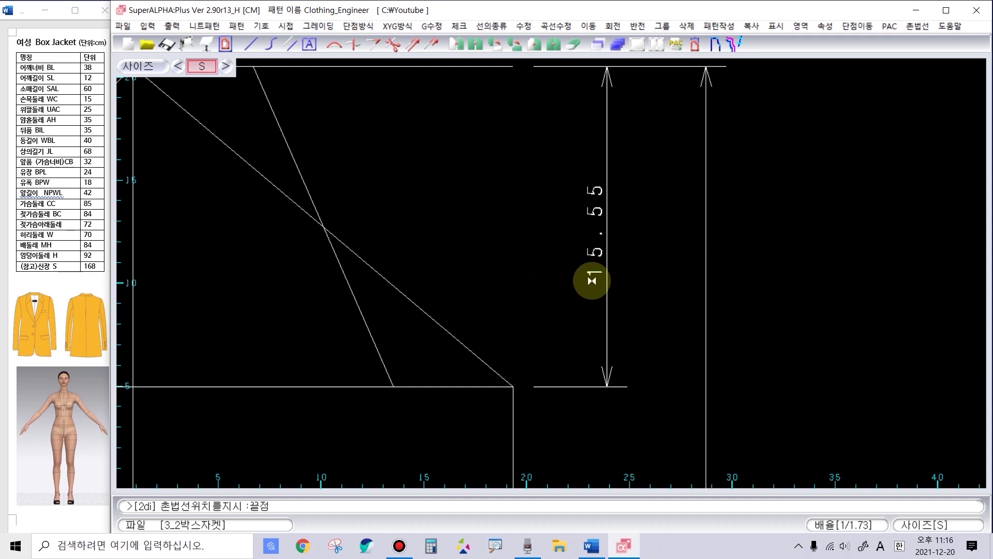
Step: Dimension the front armhole diagonal, placing the aligned dimension outside the sleeve cap
scroll(515, 169, "down", 2)
left_click(710, 322)
left_click(688, 201)
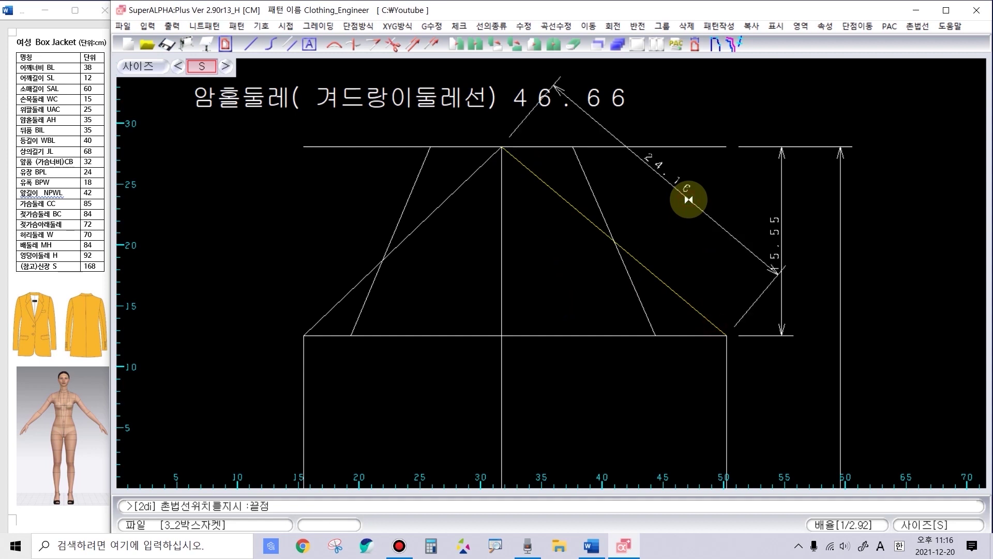
scroll(497, 147, "down", 3)
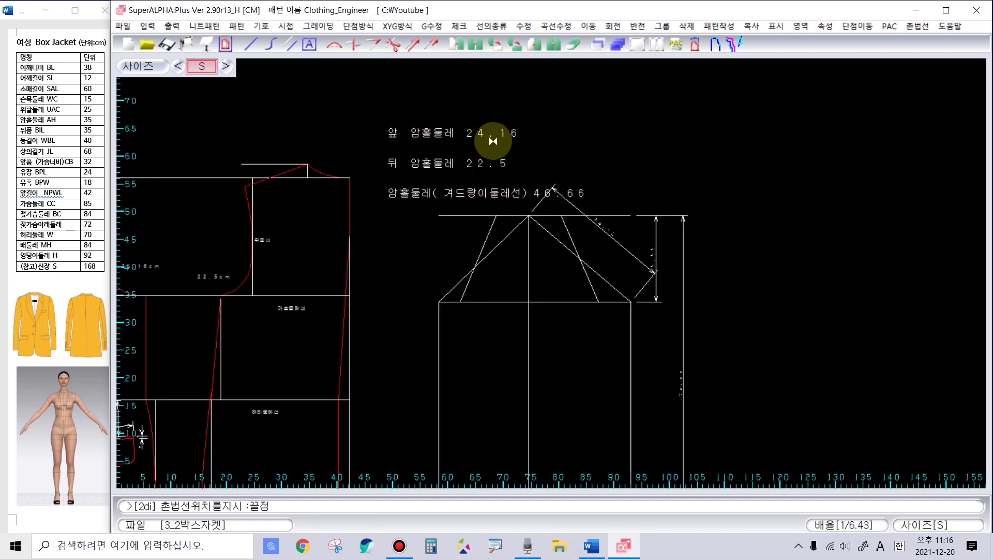
scroll(537, 233, "up", 2)
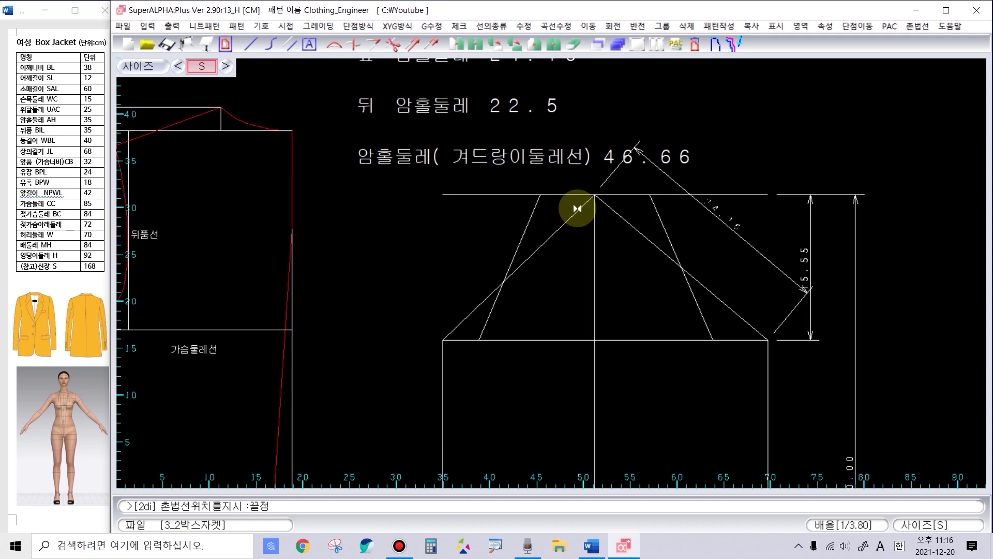
Step: Dimension the back armhole diagonal, placing the aligned dimension outside the sleeve cap
left_click(577, 208)
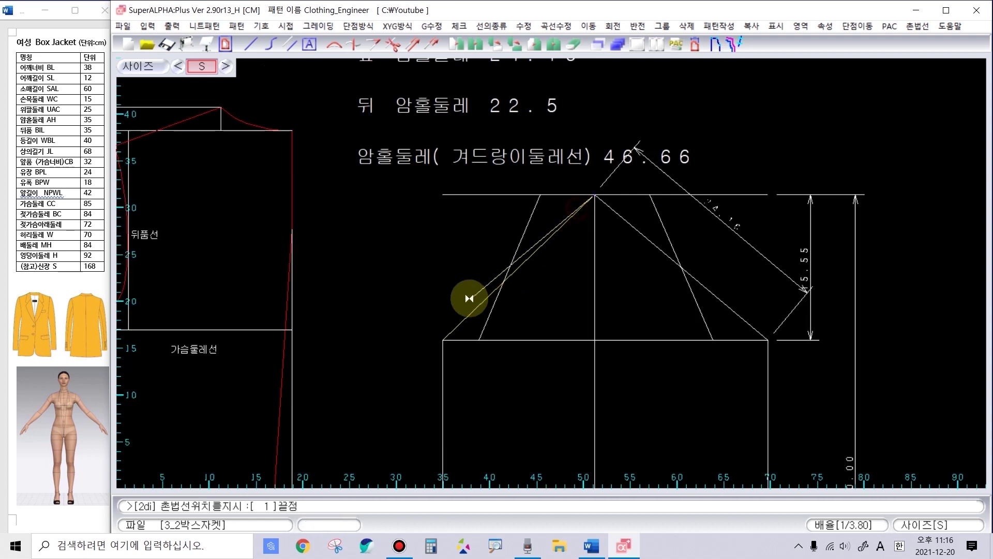
left_click(457, 327)
left_click(426, 224)
Step: Dimension the horizontal offsets from the centre line to both cap guide lines, placing the dimensions just above the top line
scroll(426, 222, "up", 5)
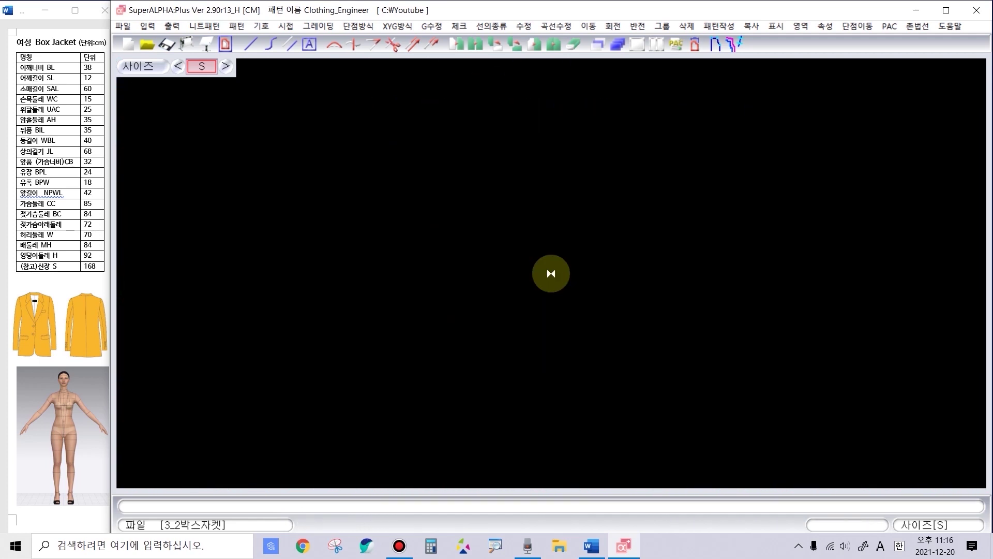
scroll(569, 243, "down", 4)
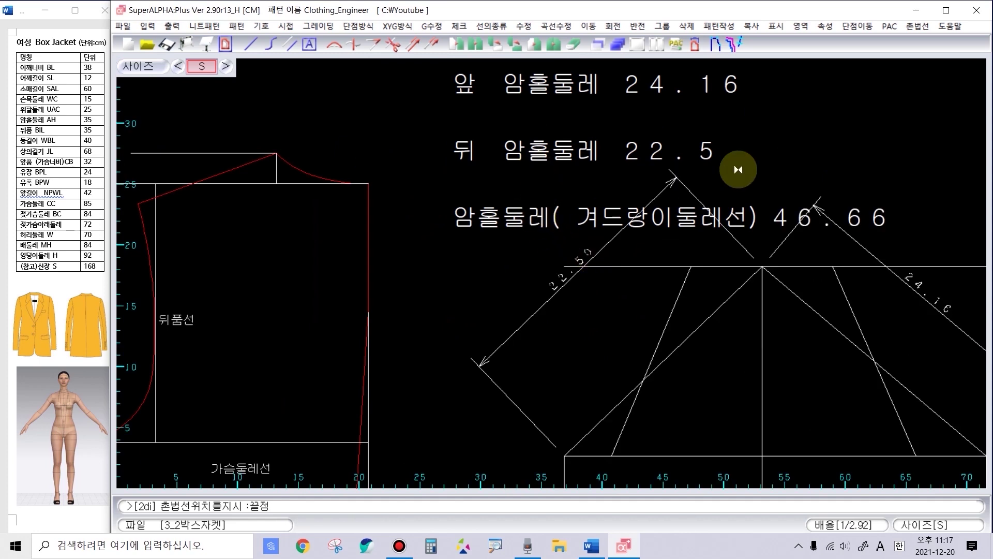
scroll(579, 331, "up", 4)
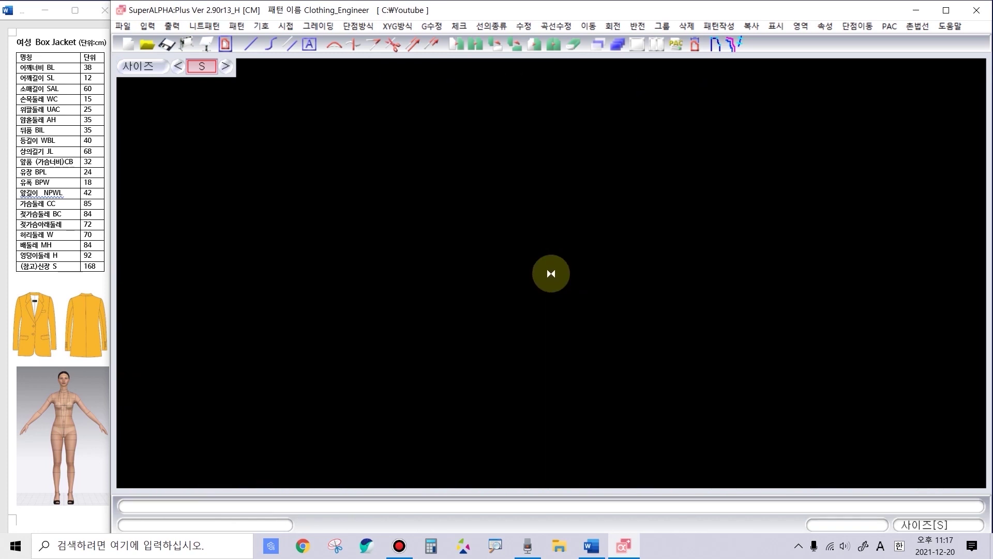
scroll(517, 243, "down", 1)
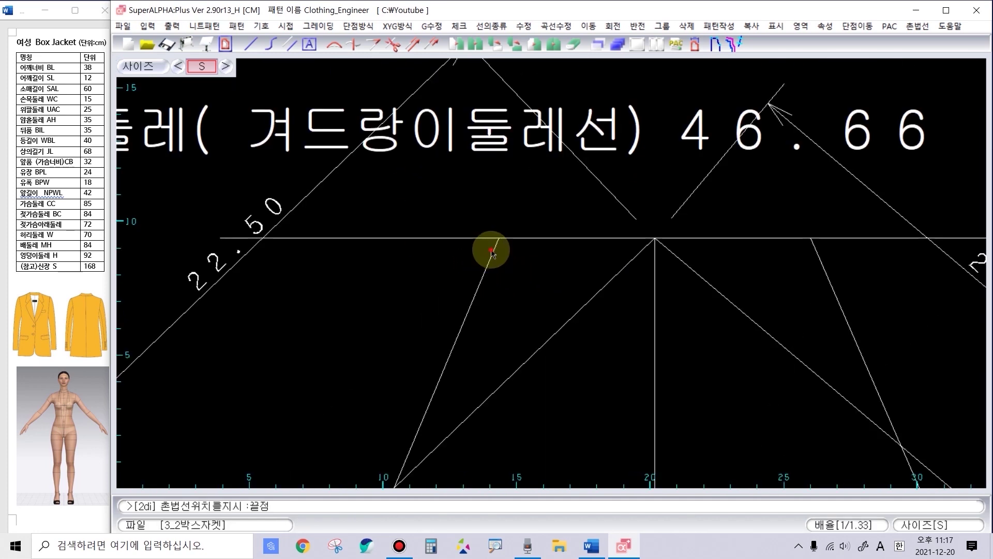
left_click(655, 281)
left_click(570, 207)
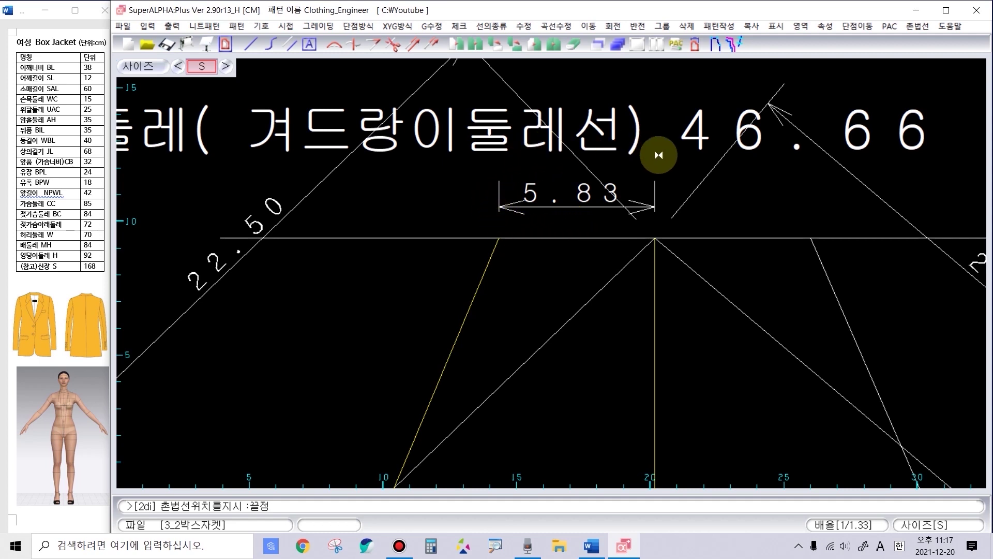
left_click(654, 279)
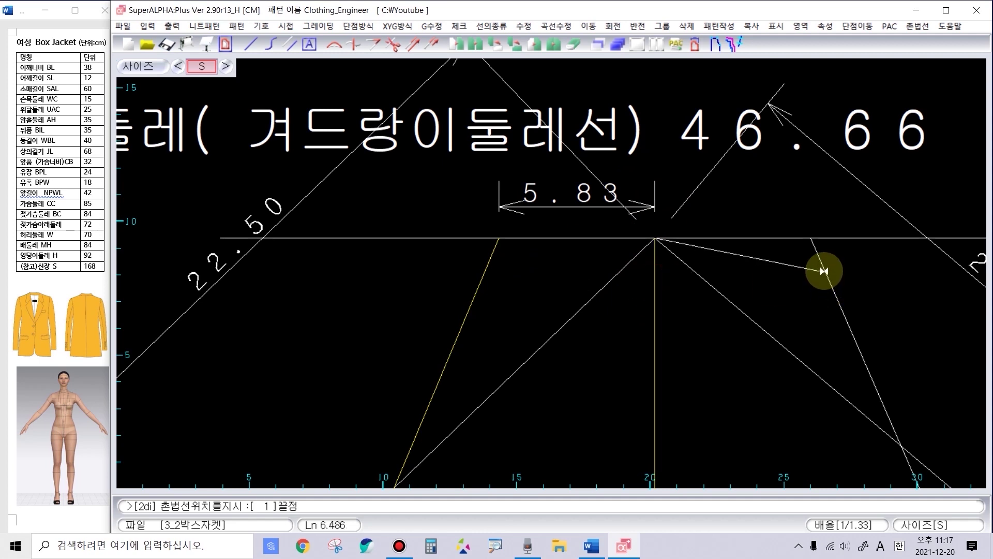
left_click(825, 270)
left_click(750, 204)
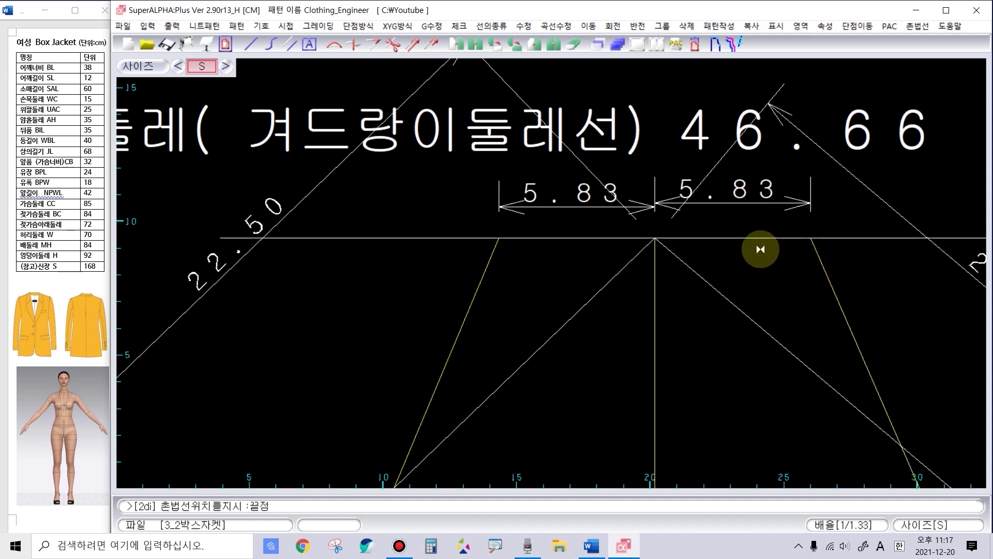
Step: Dimension the distances from the front and back corners to the lower ends of the guide lines, placing both below the cap height line
scroll(724, 336, "down", 3)
scroll(738, 262, "up", 4)
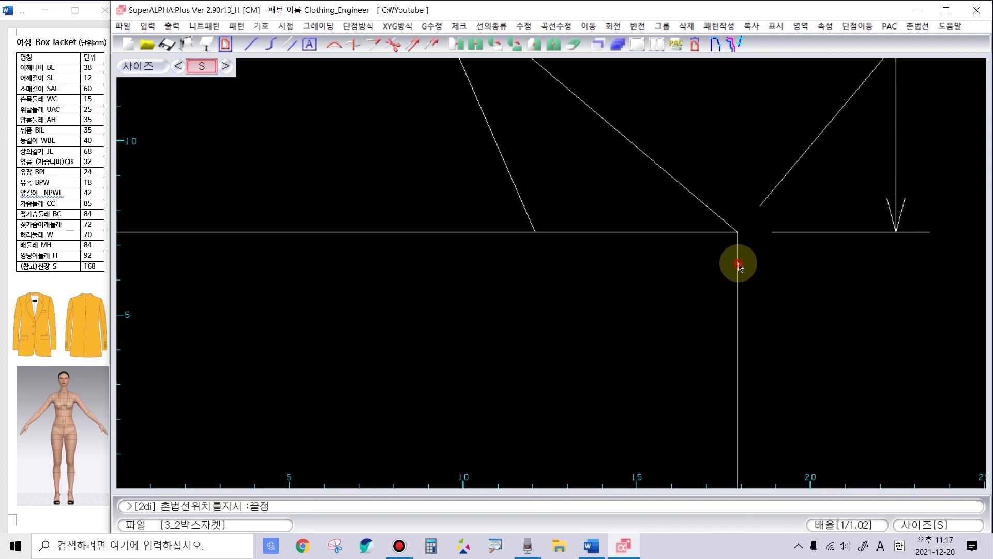
left_click(738, 256)
left_click(528, 218)
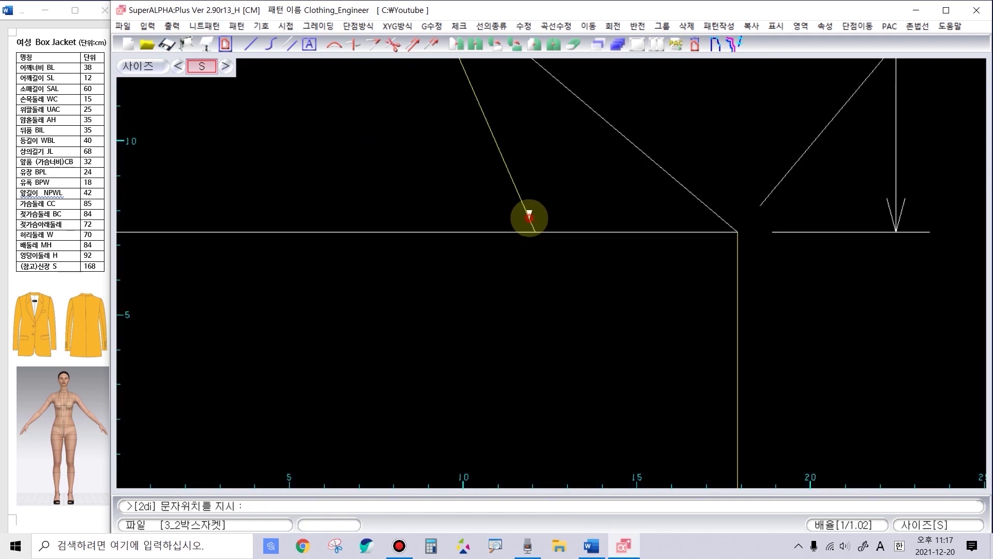
left_click(638, 284)
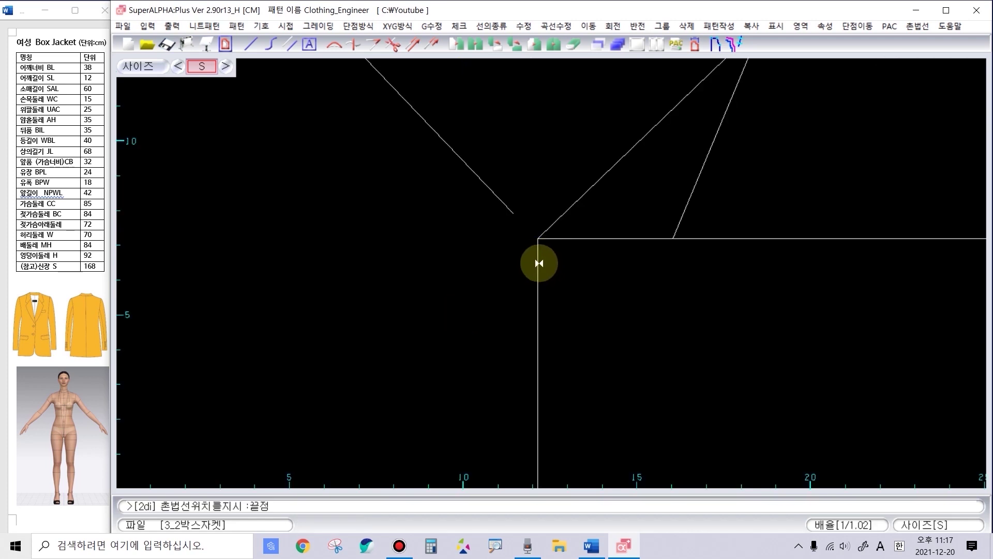
left_click(540, 261)
left_click(680, 221)
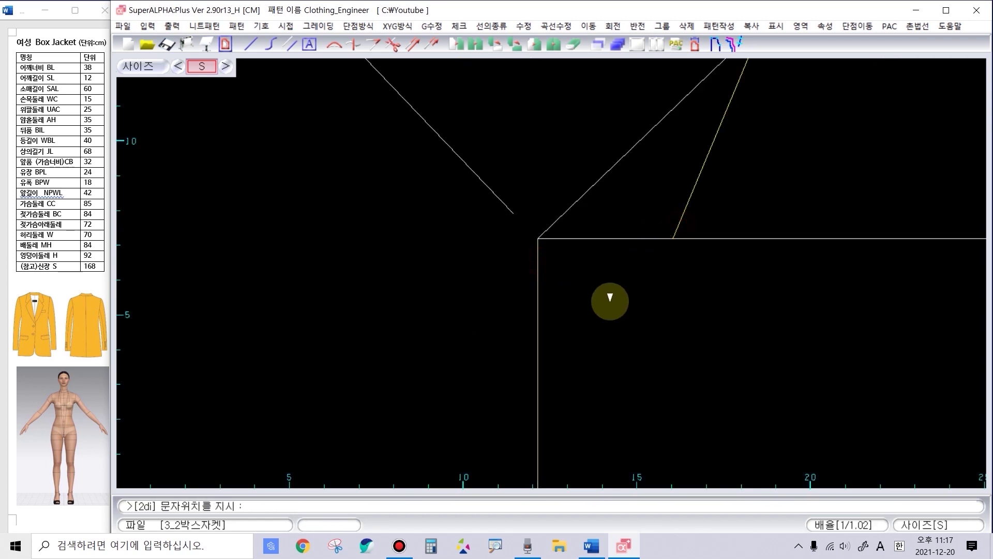
left_click(610, 303)
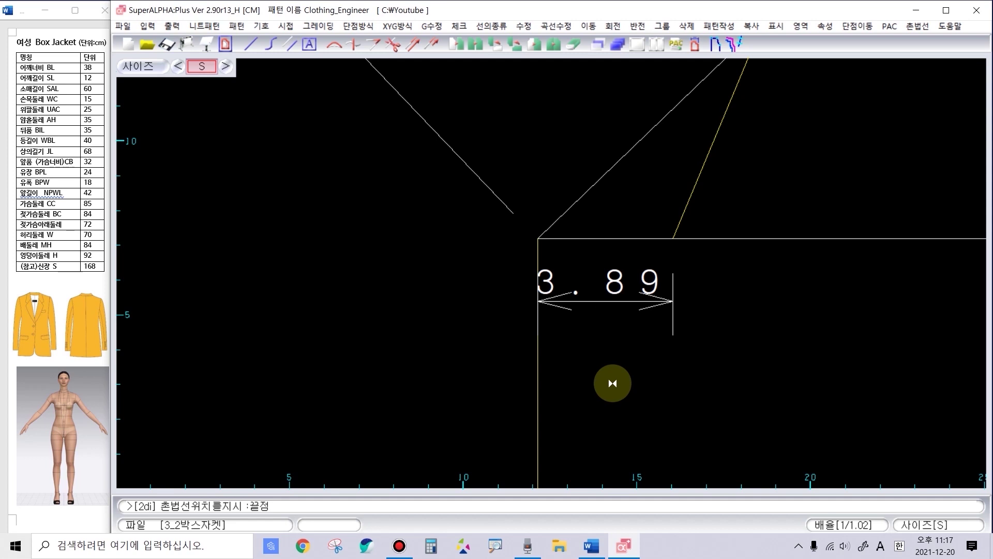
Step: Add the text label AH/12 below the back corner dimension, and AH/8 below both top offset dimensions and the front corner dimension
scroll(405, 294, "down", 3)
left_click(405, 295)
scroll(426, 156, "down", 2)
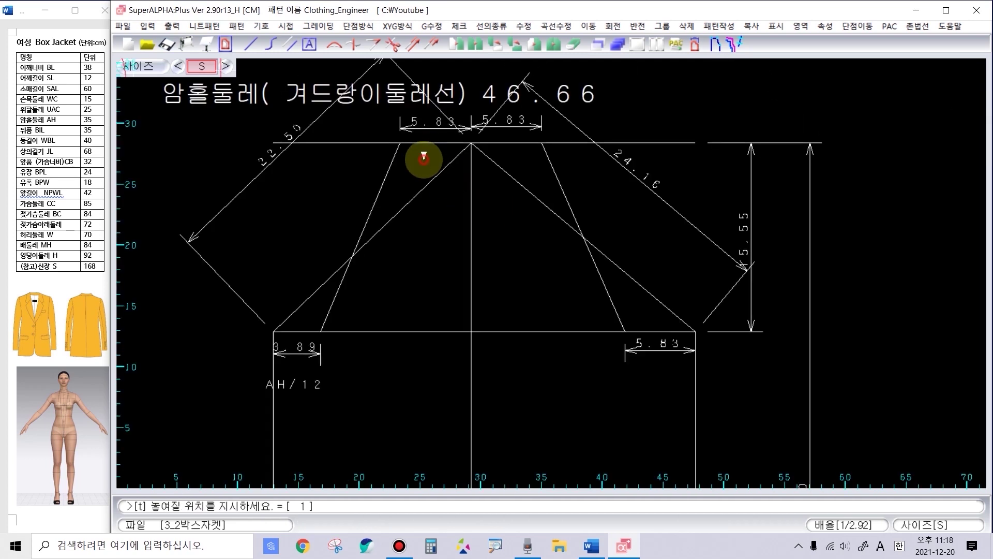
left_click(527, 158)
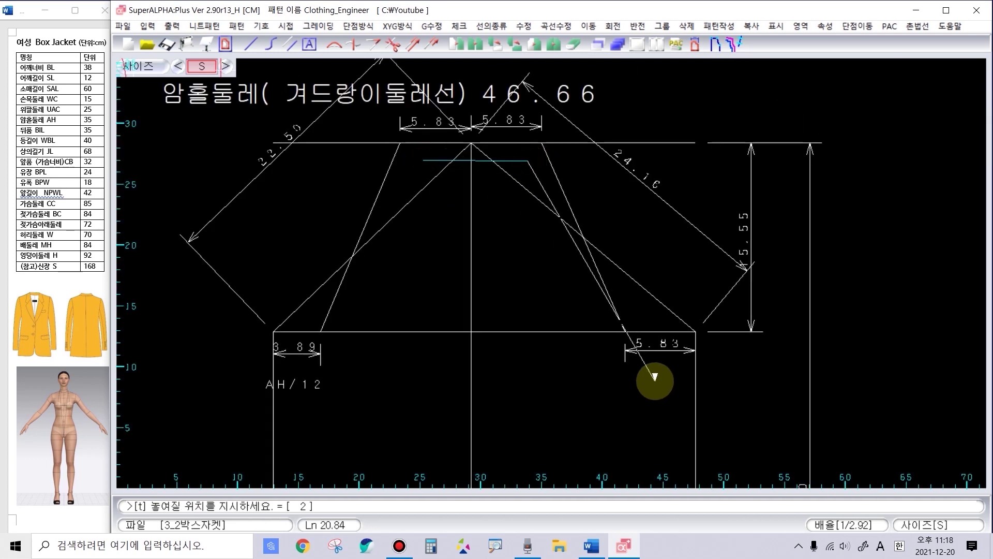
left_click(655, 380)
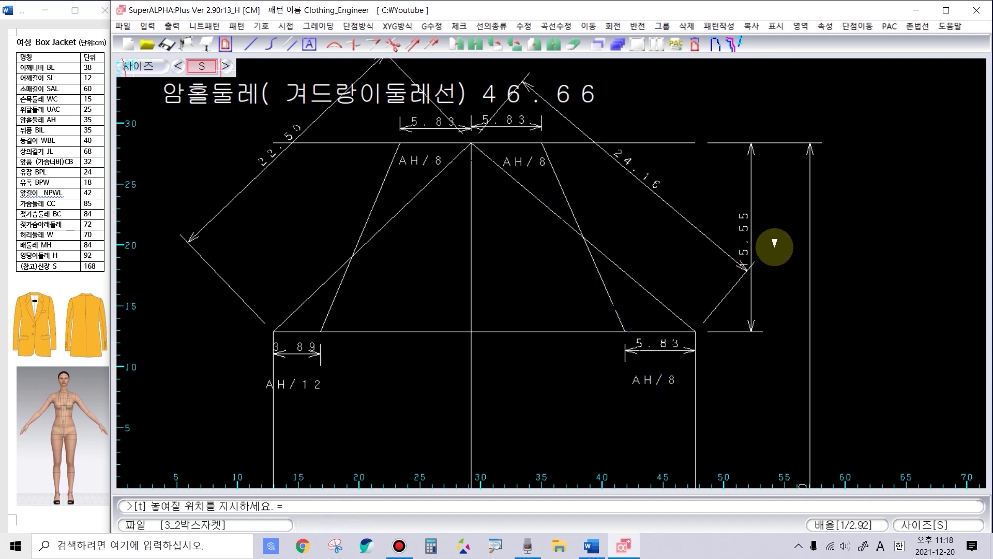
Step: Label the sleeve cap height dimension AH/3 and the sleeve length dimension 소매길이
left_click(775, 250)
scroll(599, 300, "down", 2)
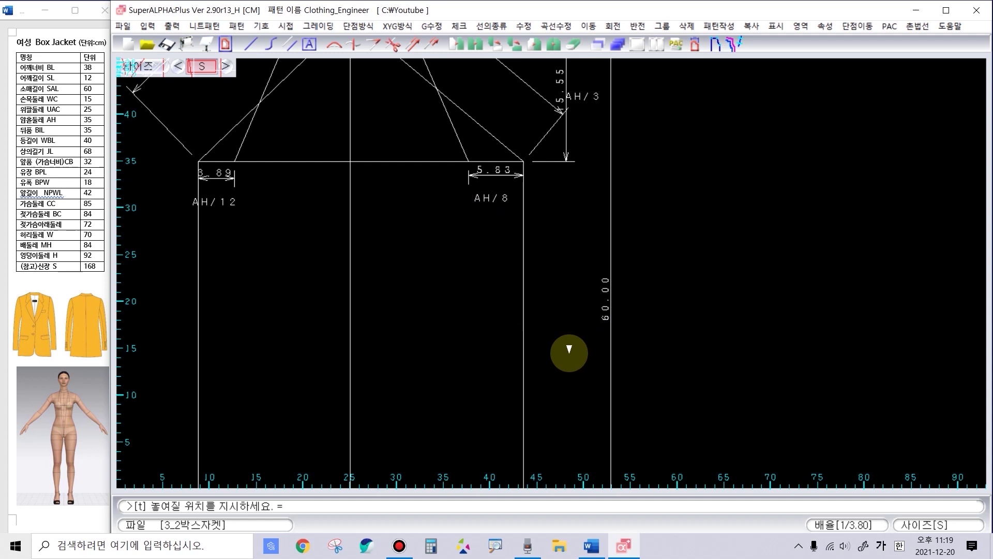
scroll(550, 266, "down", 3)
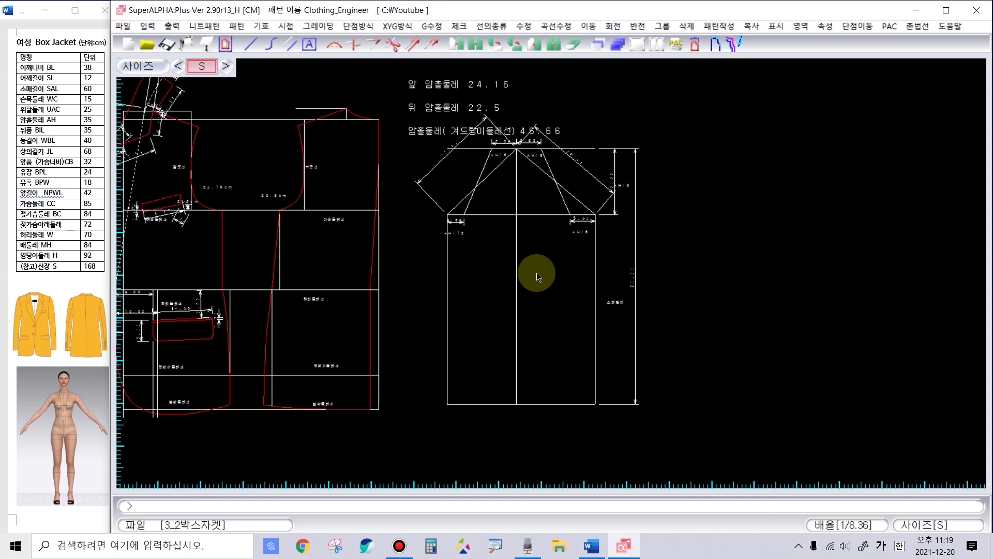
Step: Copy the whole sleeve draft with its dimensions and notes about 66 cm to the right of the original
left_click(517, 239)
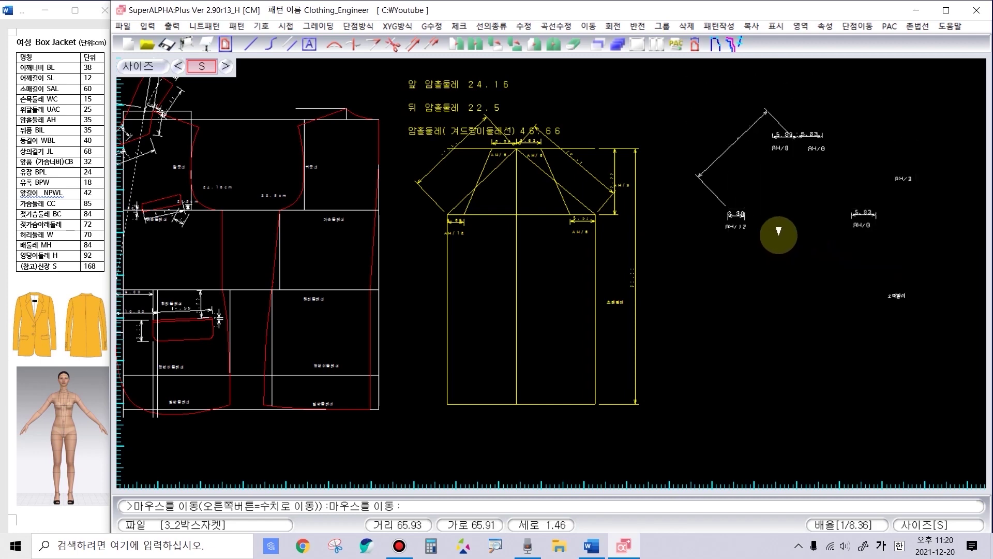
left_click(788, 240)
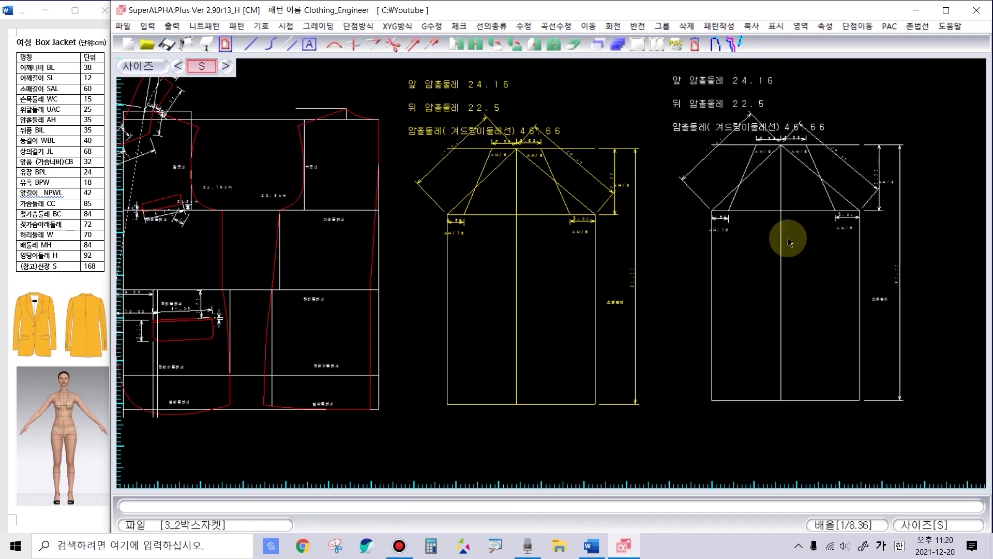
Step: Delete the armhole notes, the slanted and top-edge dimensions, and the two AH/8 labels above the copied sleeve cap
scroll(491, 273, "up", 2)
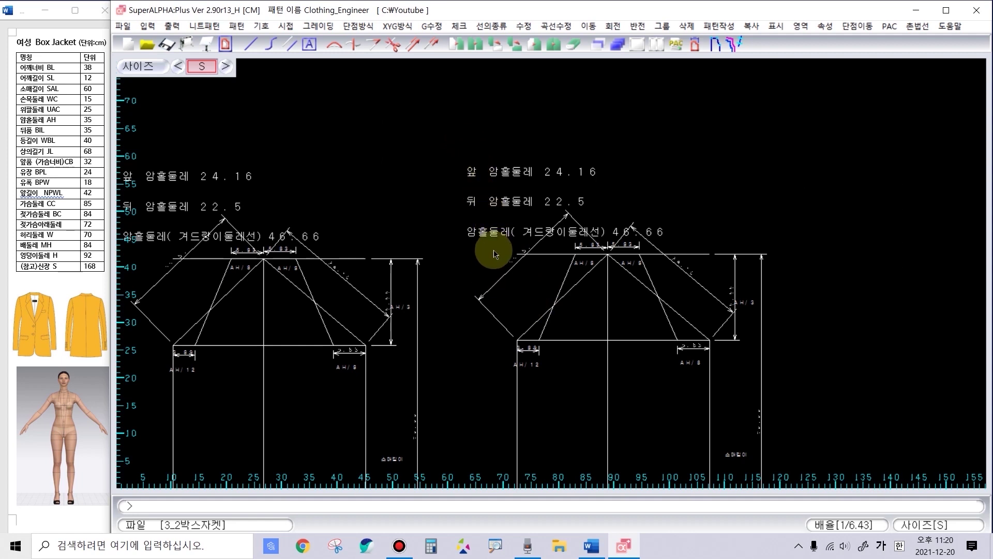
key("d")
left_click(454, 153)
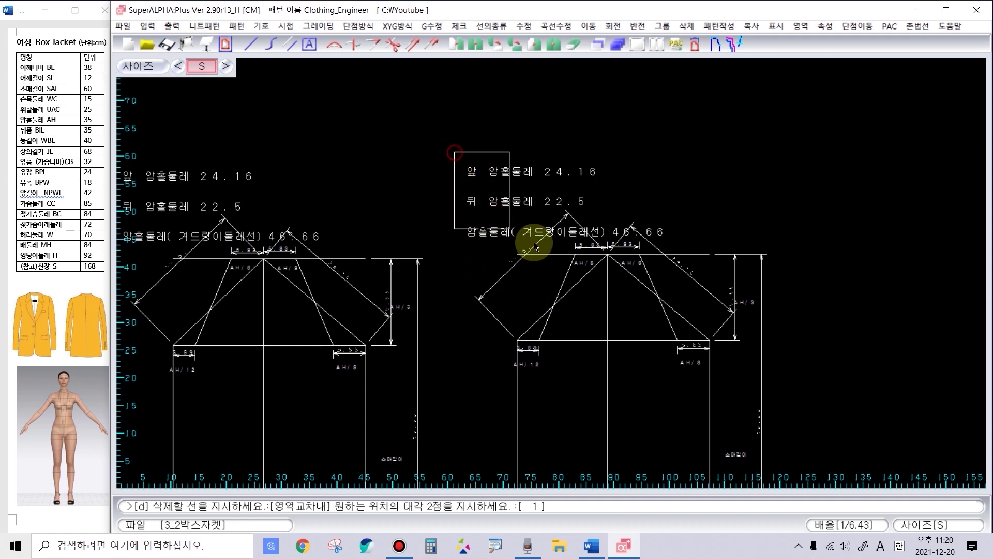
left_click(663, 246)
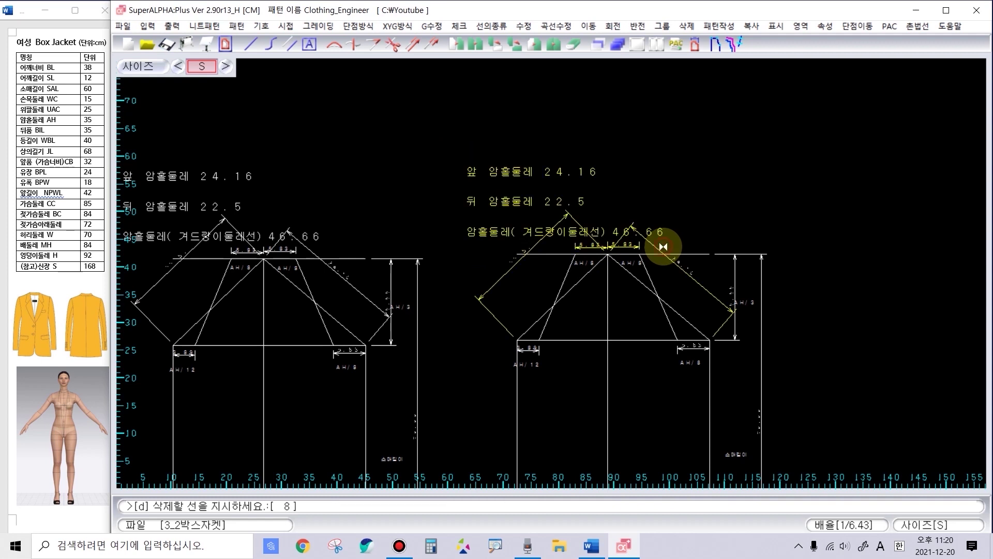
right_click(664, 246)
scroll(598, 295, "up", 2)
left_click(638, 237)
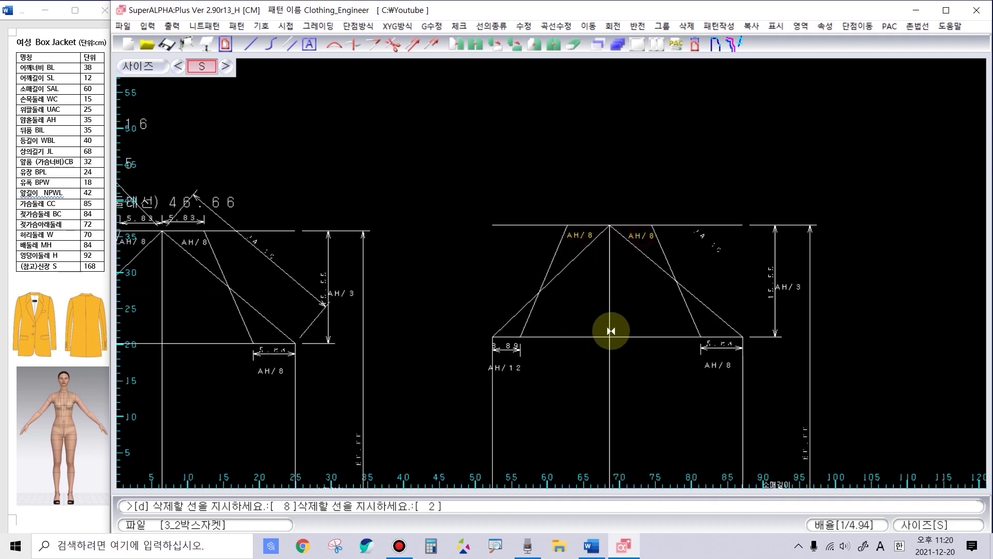
Step: Delete the AH/8 and AH/12 labels and their dimensions below the copied cap's base line
left_click(688, 345)
left_click(720, 370)
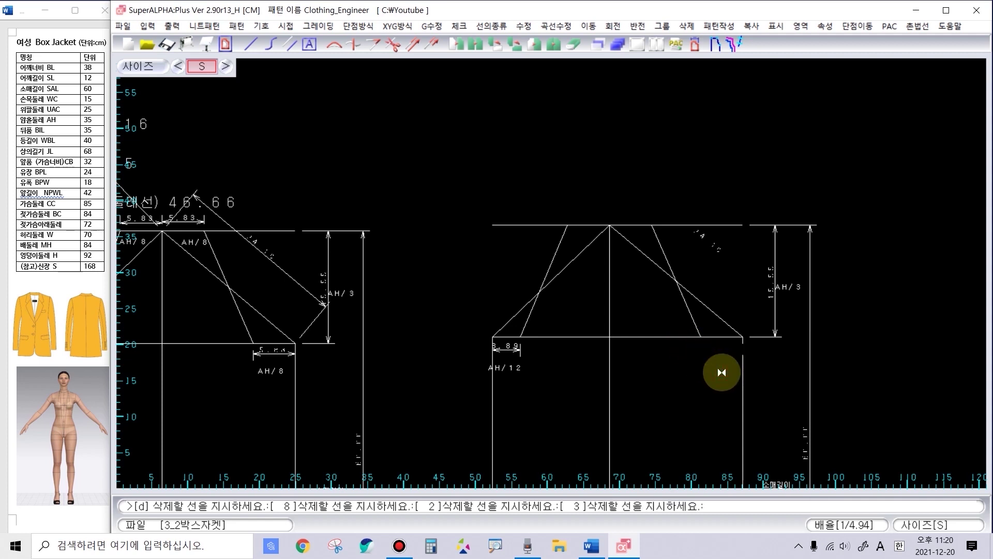
left_click(528, 346)
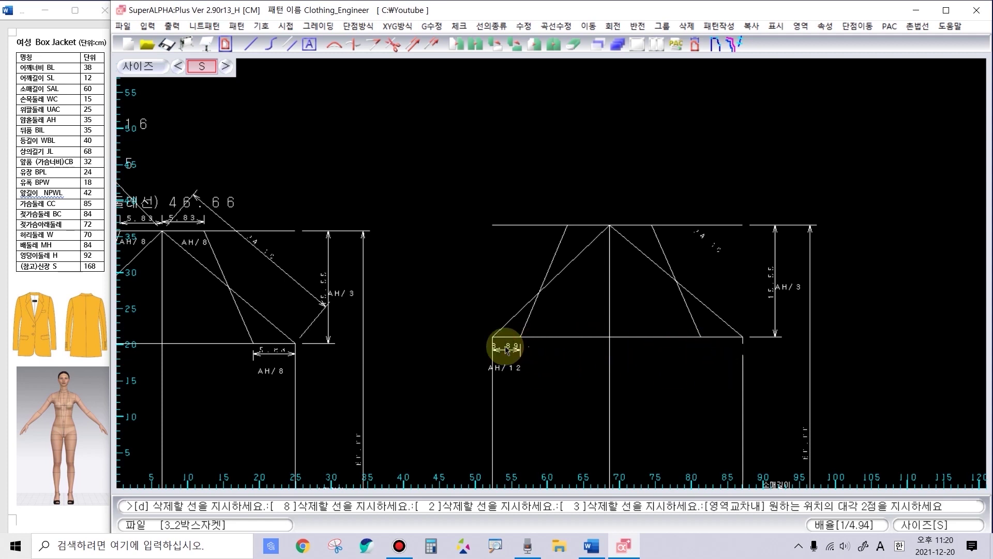
left_click(503, 371)
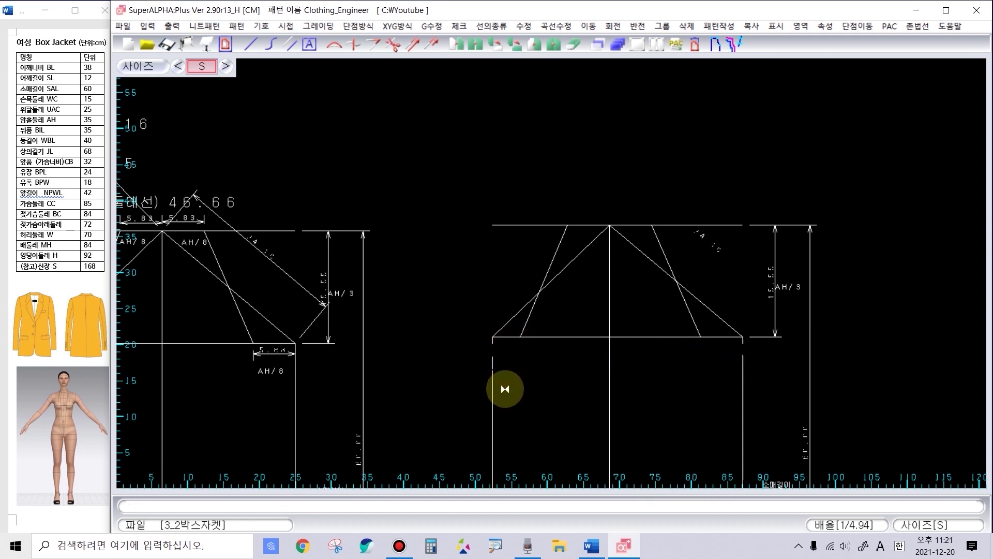
Step: Delete the cap height and sleeve length dimensions and their labels beside the copied sleeve
left_click(755, 206)
left_click(828, 373)
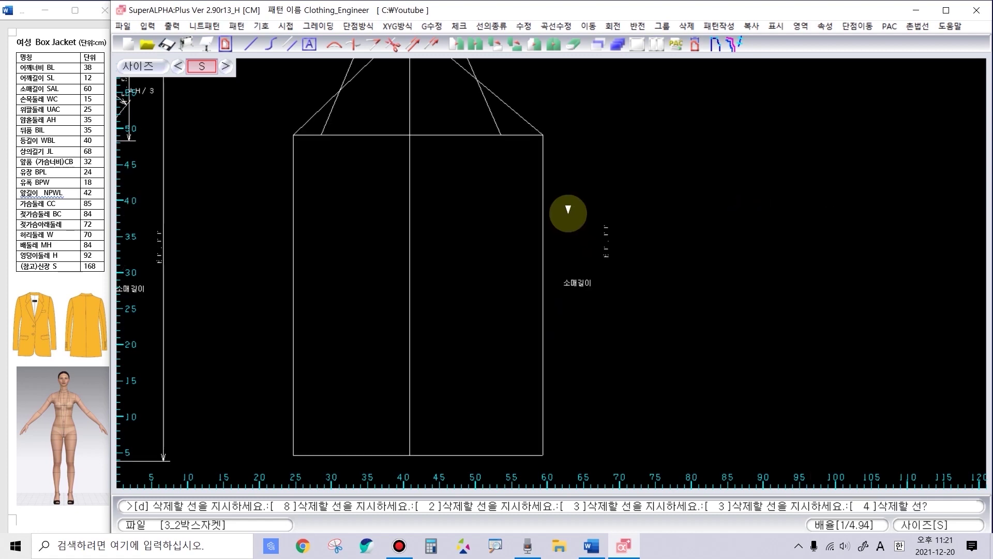
left_click(568, 213)
left_click(634, 336)
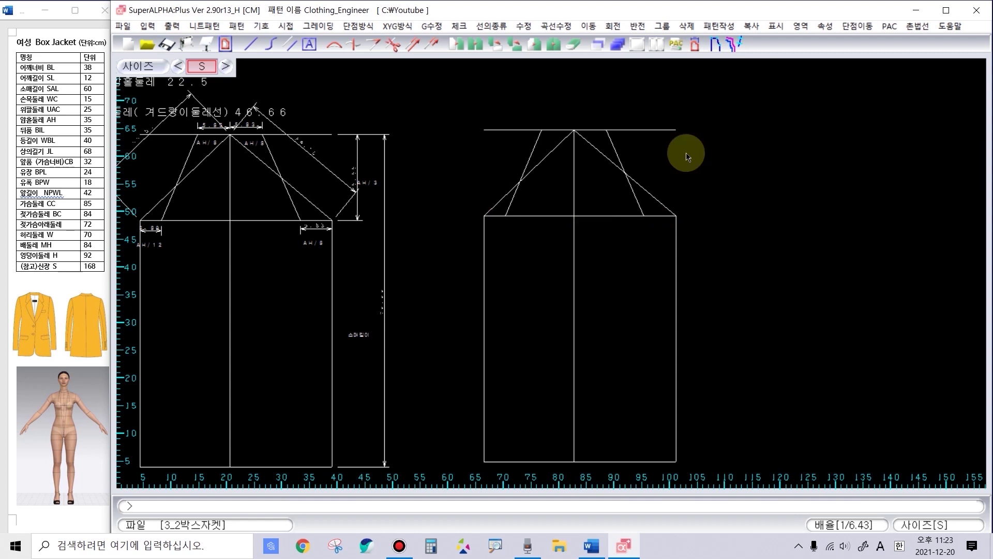
Step: Draw a sleeve cap curve about 49 cm long from the right base corner through the guide-line crossings and apex to the left base corner
scroll(413, 365, "up", 2)
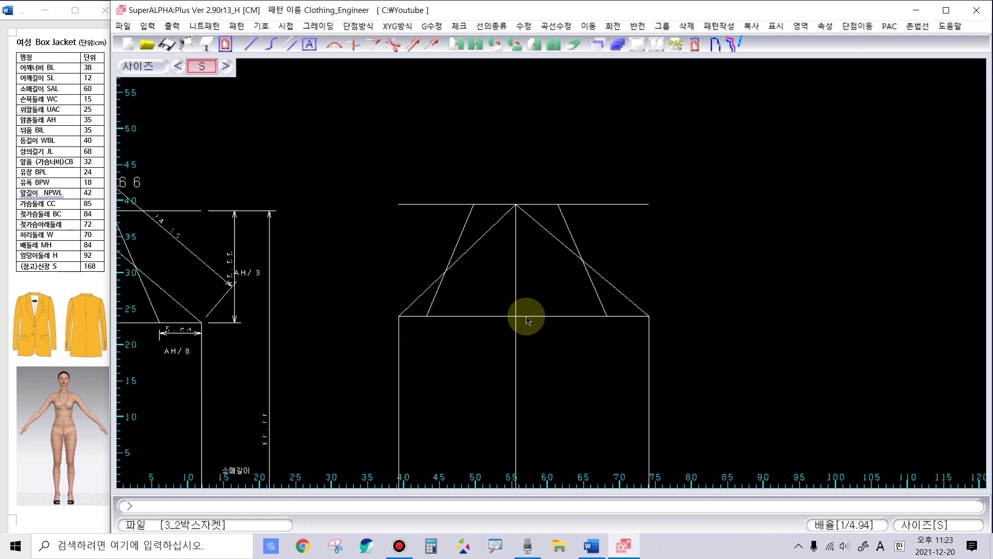
scroll(551, 278, "up", 1)
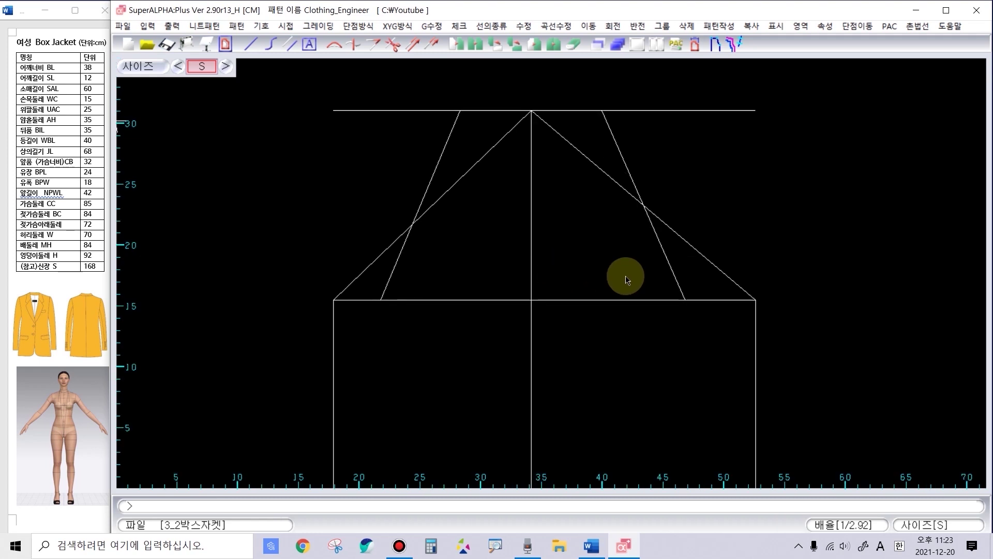
left_click(748, 297)
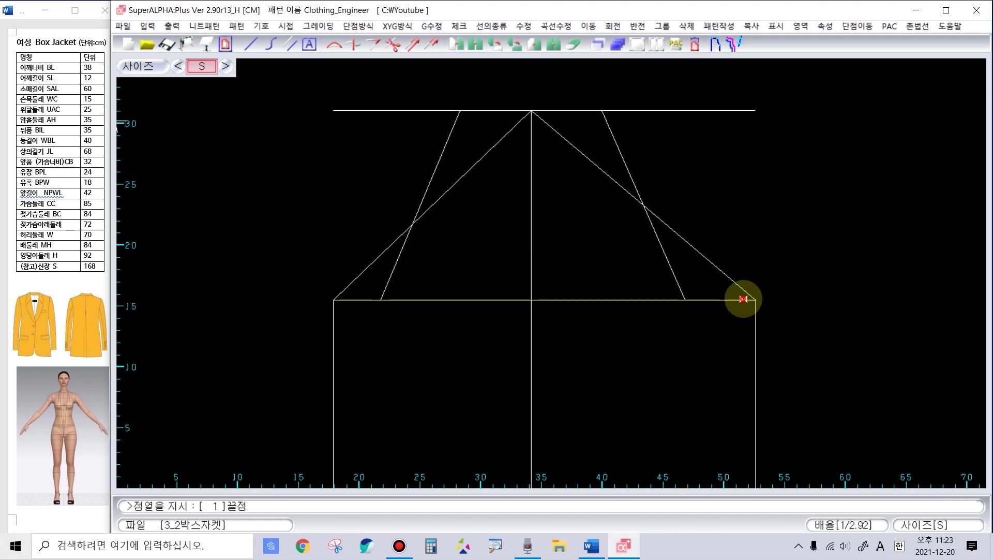
left_click(708, 284)
left_click(664, 234)
left_click(650, 209)
left_click(644, 205)
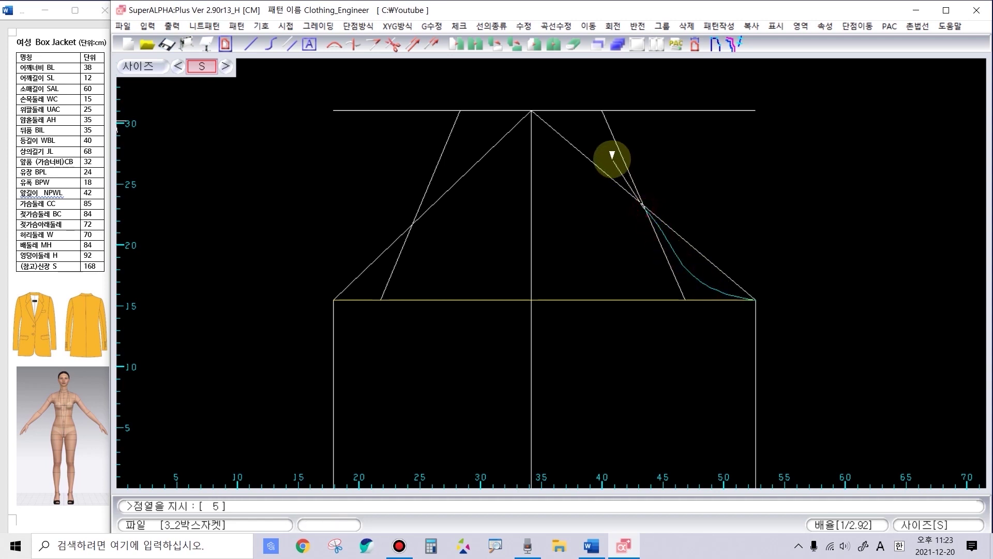
left_click(613, 150)
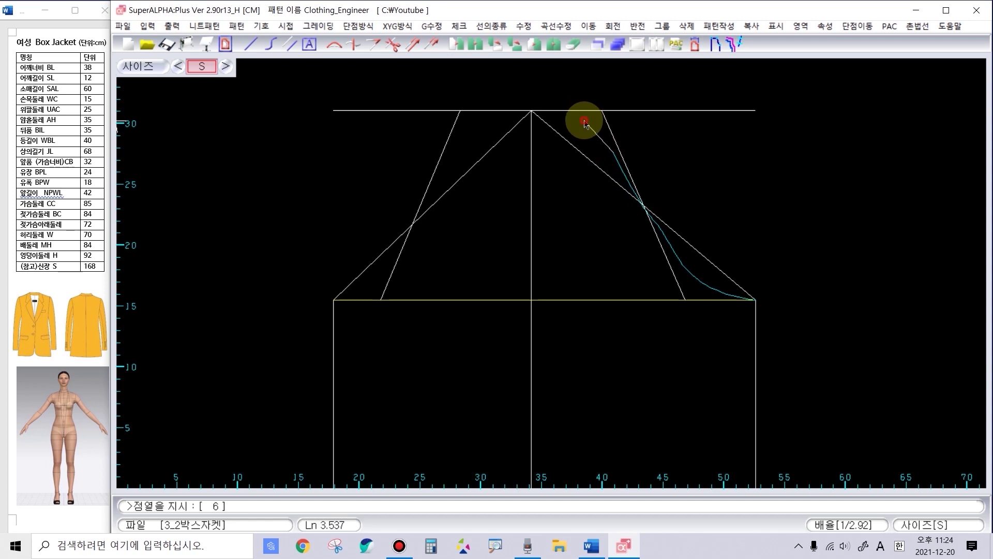
left_click(585, 122)
left_click(531, 108)
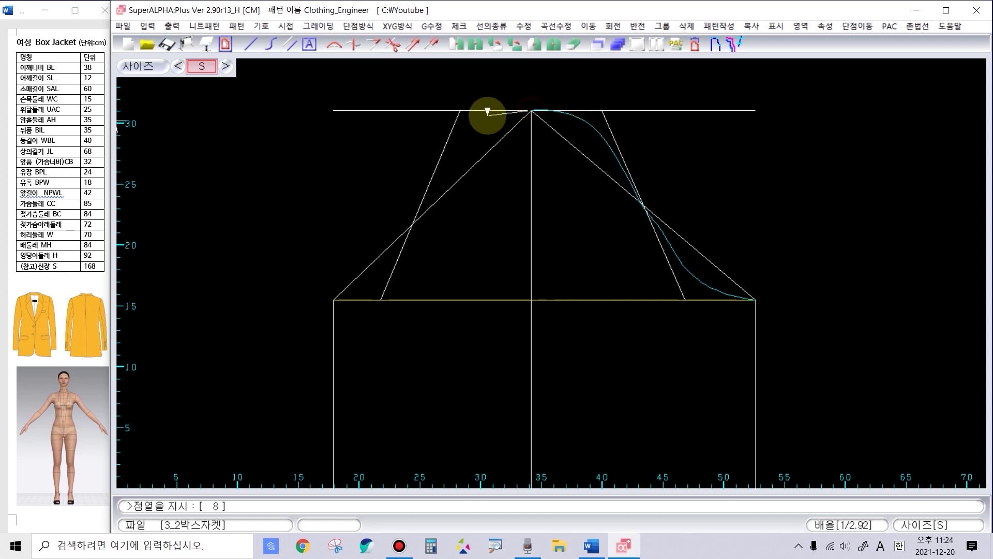
left_click(482, 119)
left_click(446, 157)
left_click(412, 224)
left_click(377, 271)
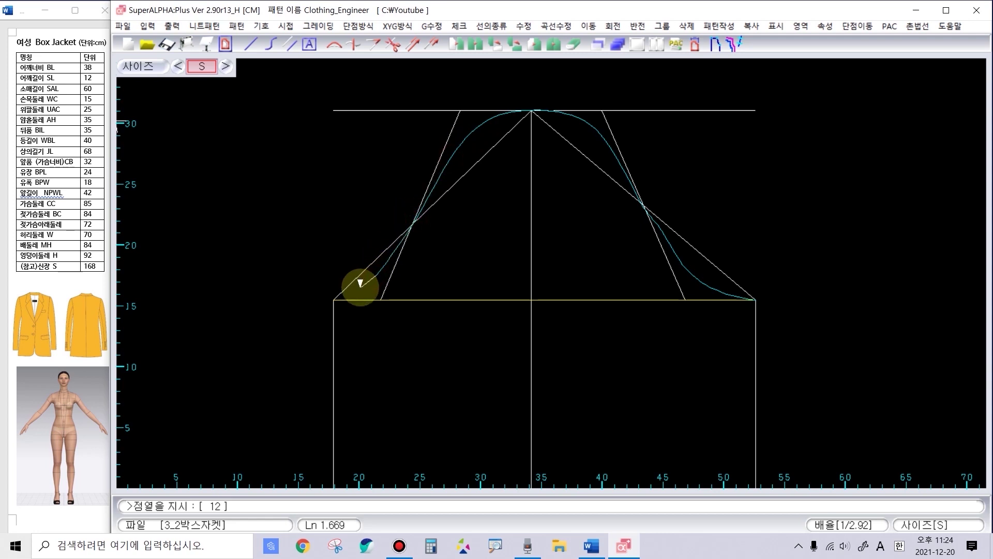
left_click(360, 284)
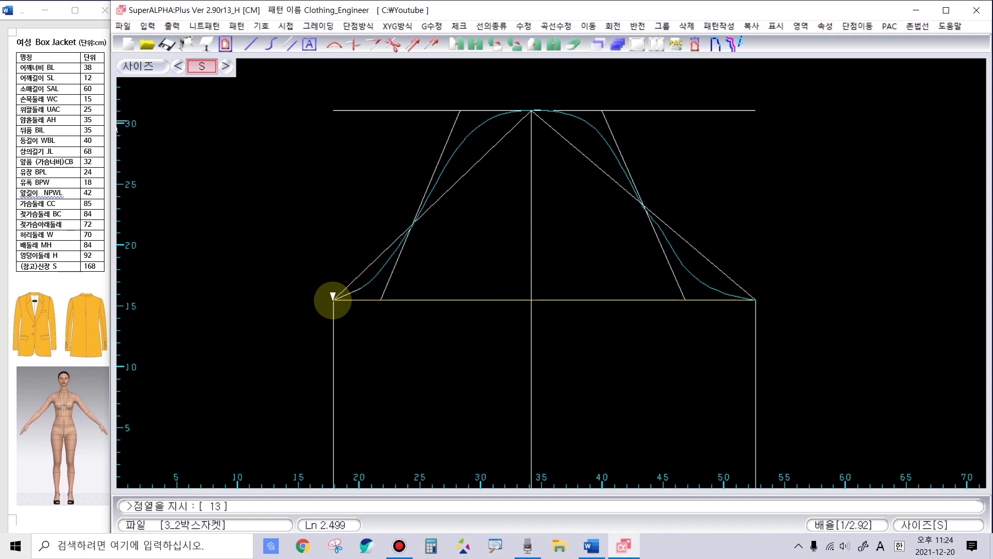
right_click(317, 333)
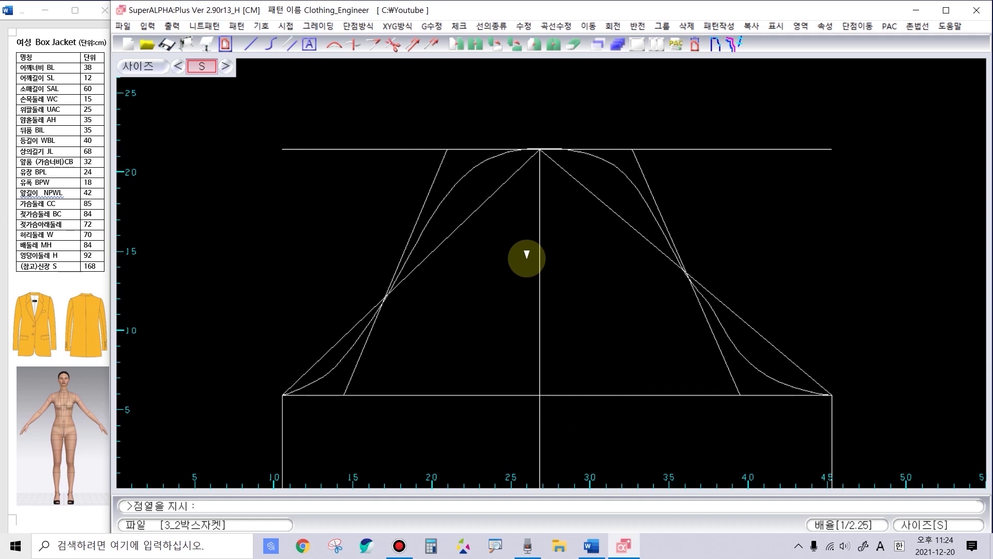
Step: Reshape the cap curve's lower right section by moving its points inward for a deeper hollow toward the base corner
left_click(746, 354)
left_click(710, 307)
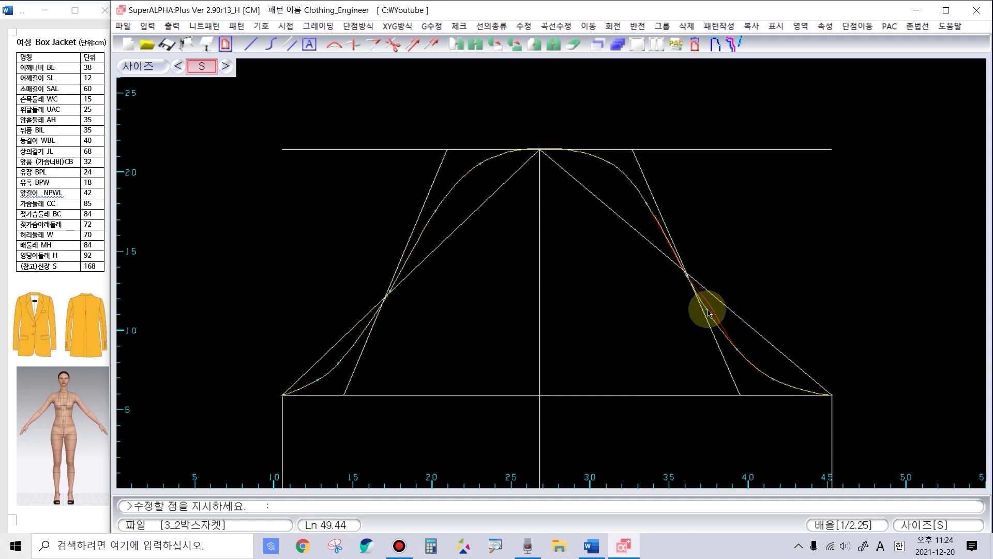
left_click(709, 312)
left_click(736, 349)
left_click(736, 349)
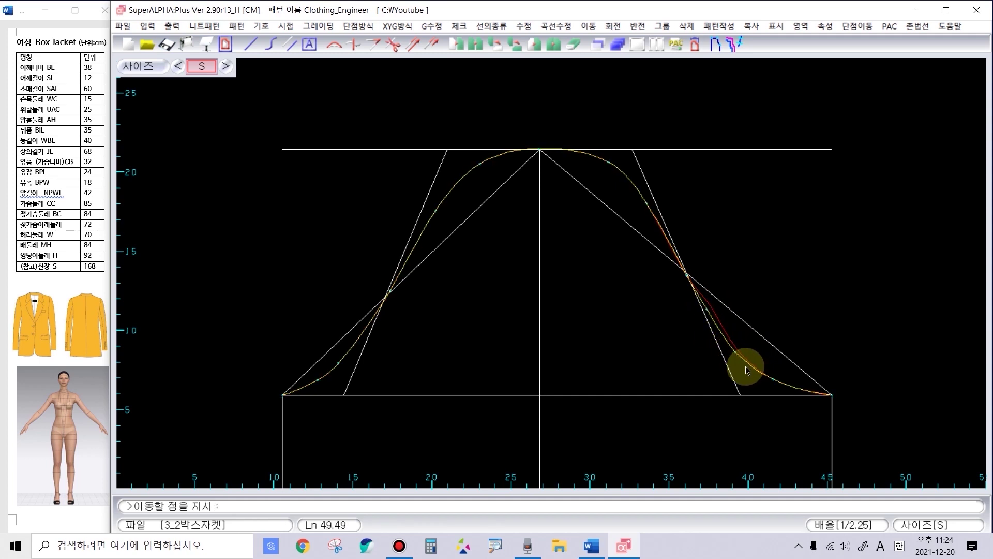
left_click(772, 383)
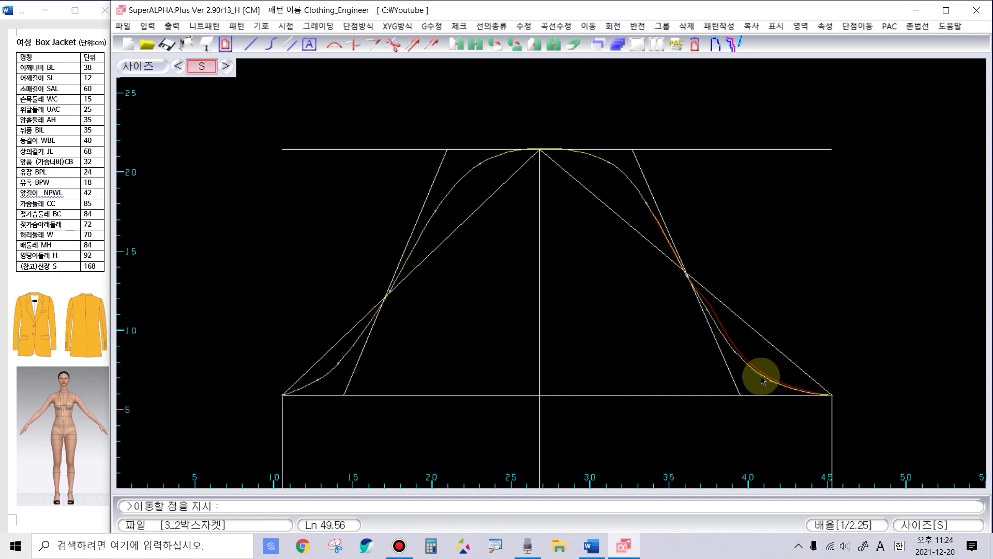
left_click(734, 356)
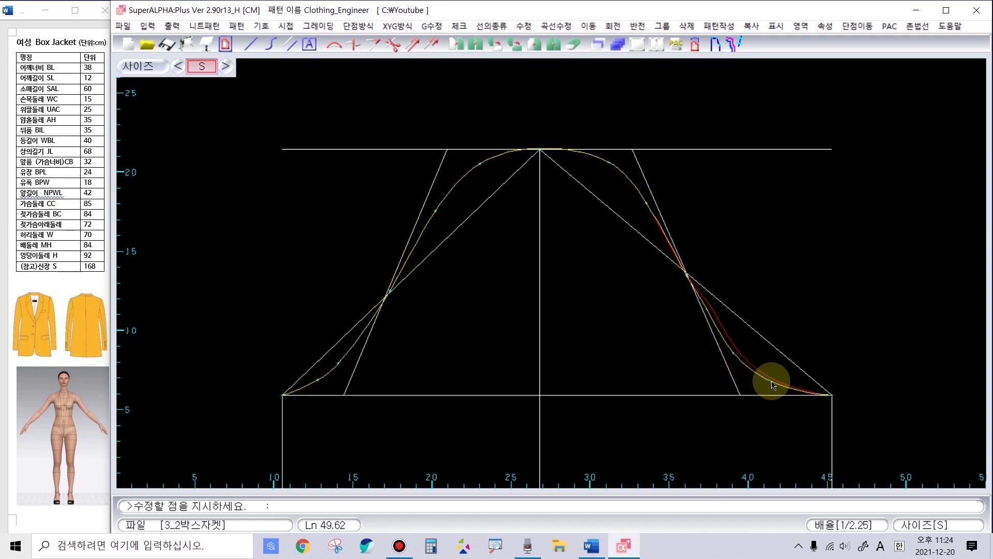
left_click(832, 400)
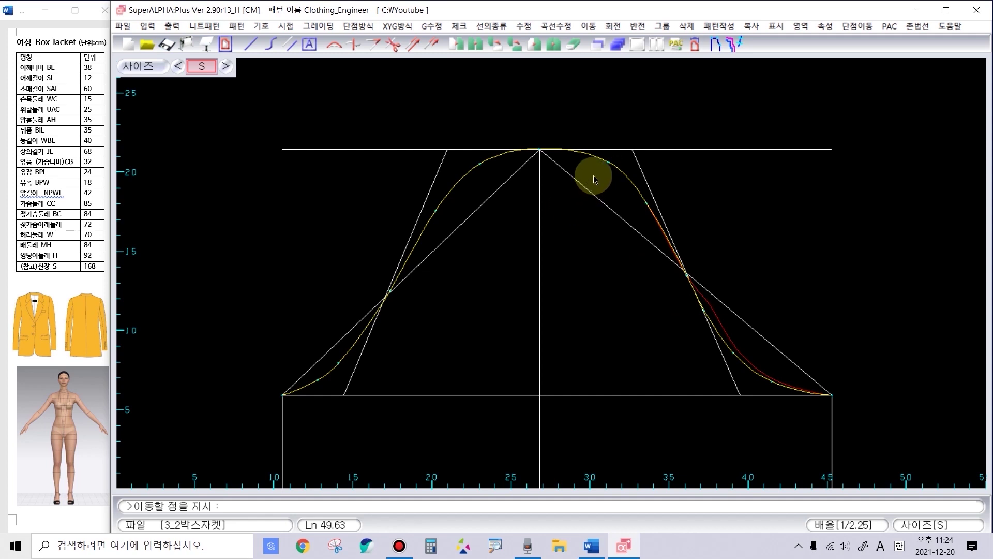
Step: Move the cap curve's points on both sides of the apex slightly inward to smooth and slim the upper curve
left_click_drag(646, 207, 609, 165)
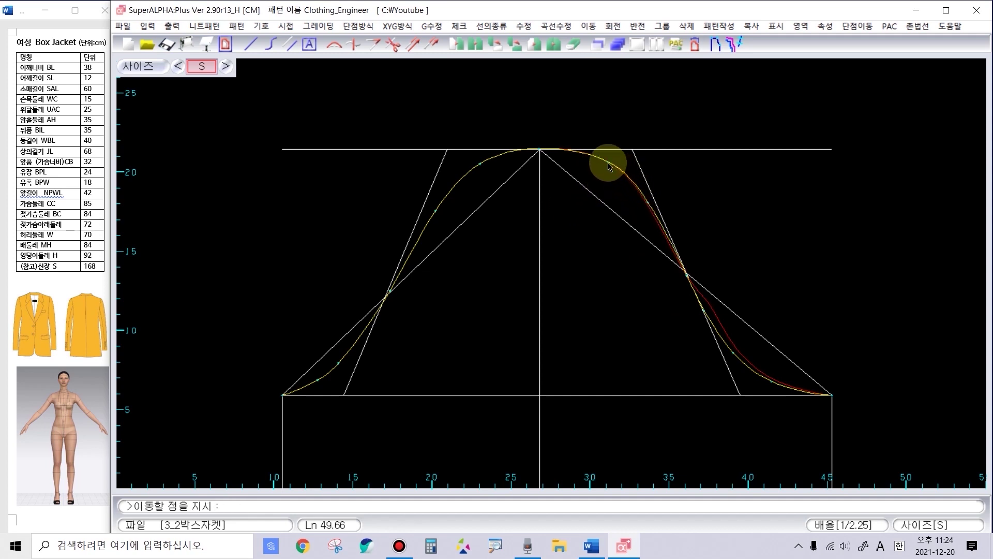
left_click(609, 166)
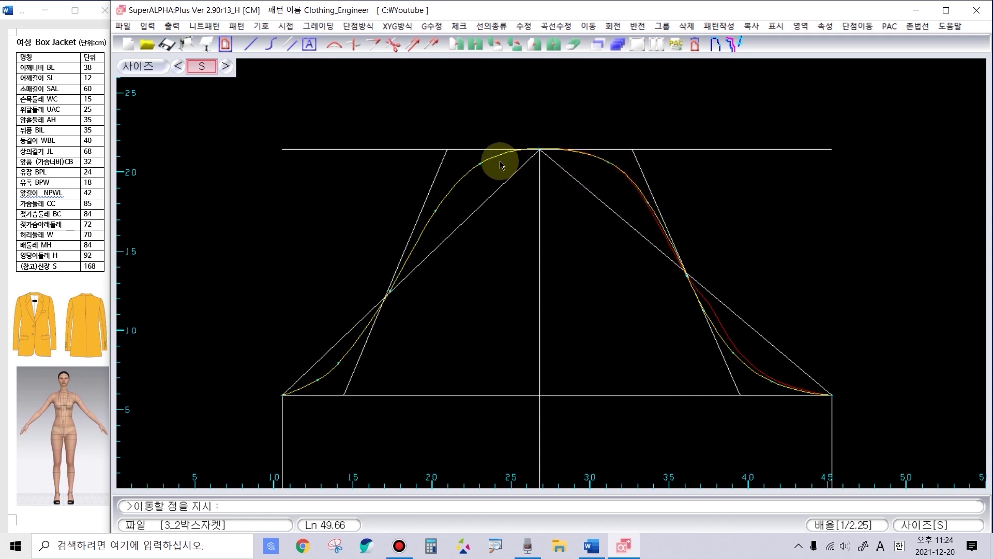
left_click(481, 168)
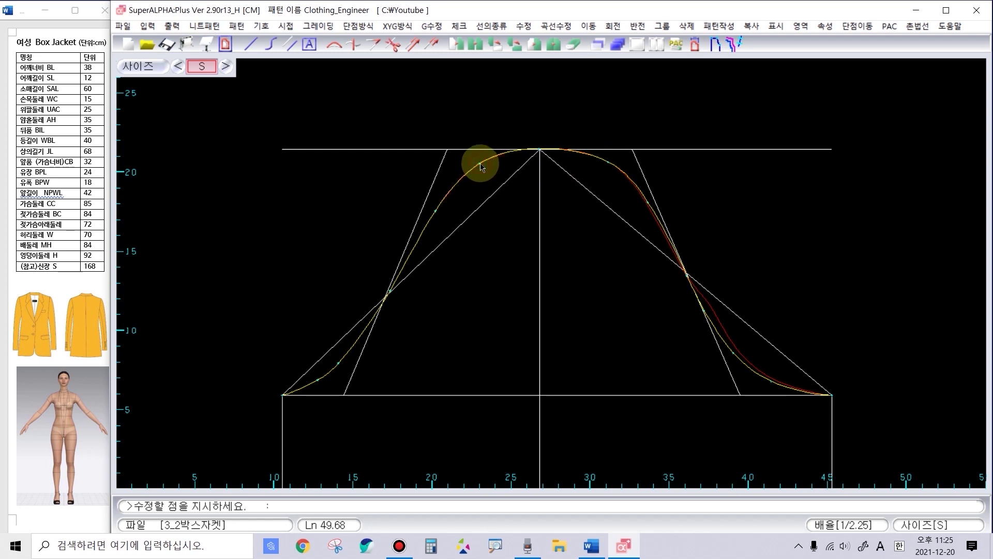
left_click(609, 165)
left_click(609, 166)
left_click(643, 205)
left_click(646, 205)
left_click(607, 169)
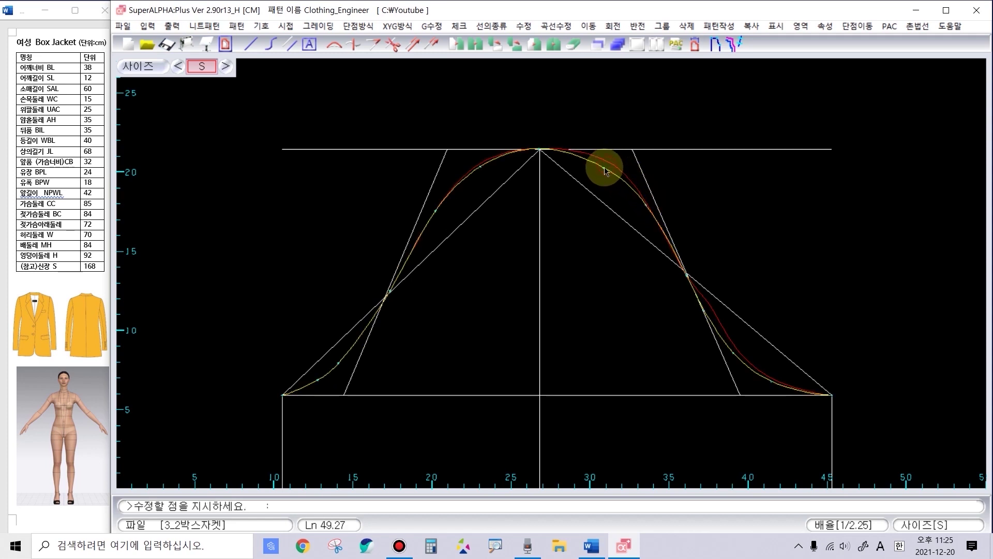
left_click(646, 208)
left_click(645, 207)
left_click(610, 175)
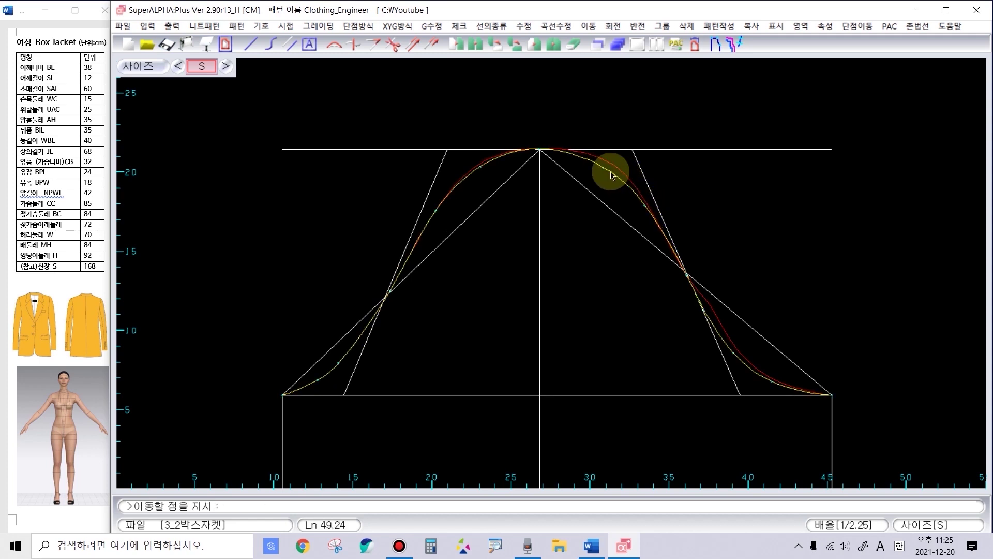
left_click(605, 170)
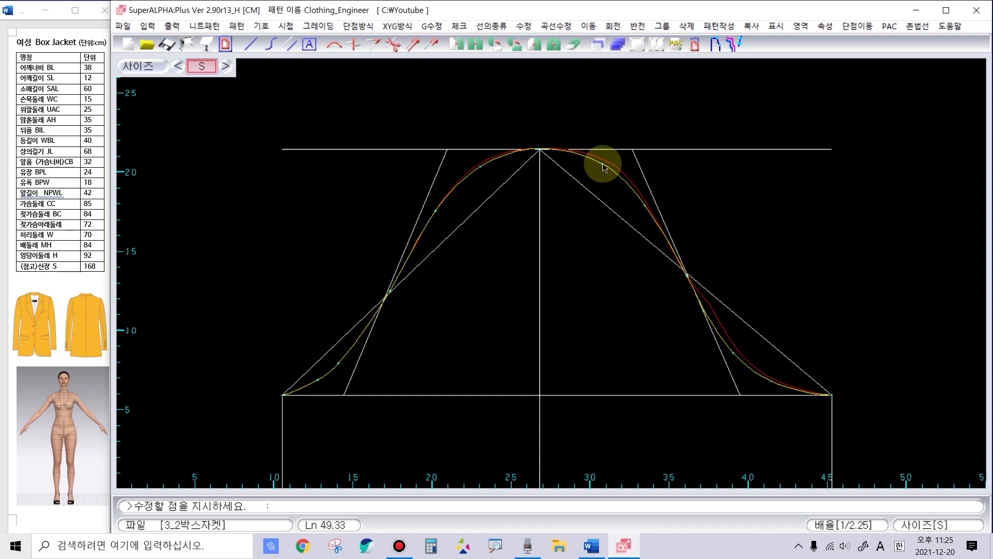
Step: Adjust the cap curve's points at the left guide-line crossing and along the lower left hollow, and finish the curve edit
left_click(390, 294)
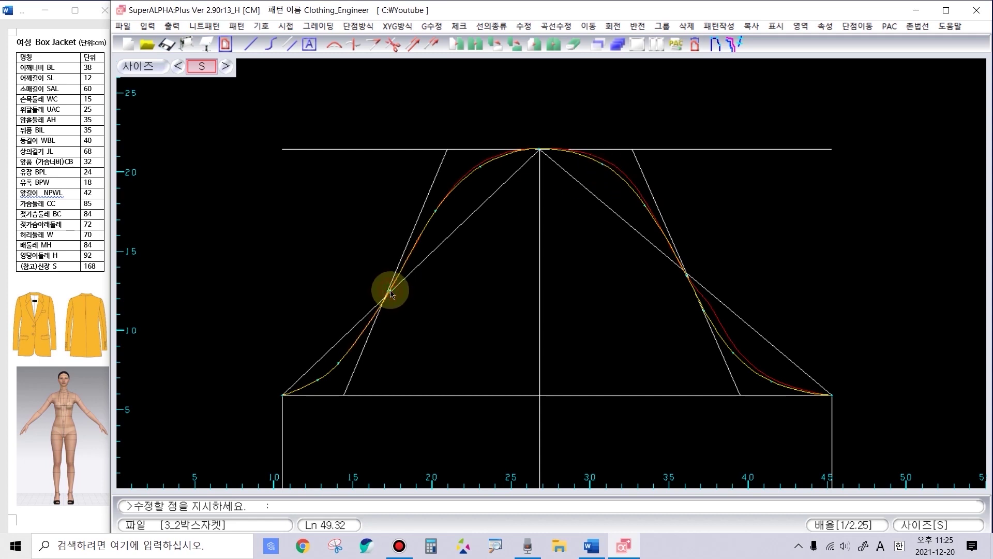
left_click(321, 381)
left_click(318, 381)
left_click(336, 363)
left_click(341, 366)
right_click(340, 366)
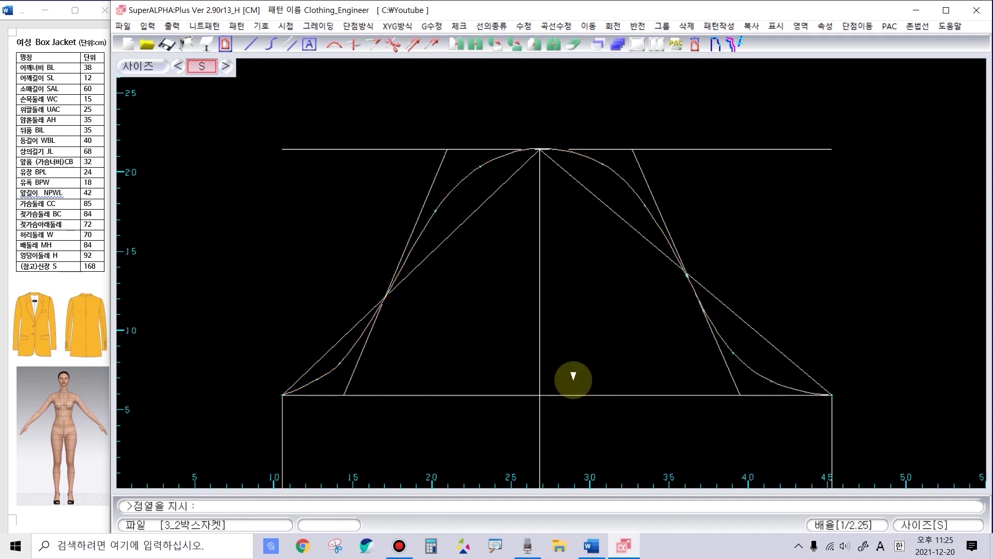
Step: Close the point editing and recolour the sleeve cap curve red
right_click(593, 399)
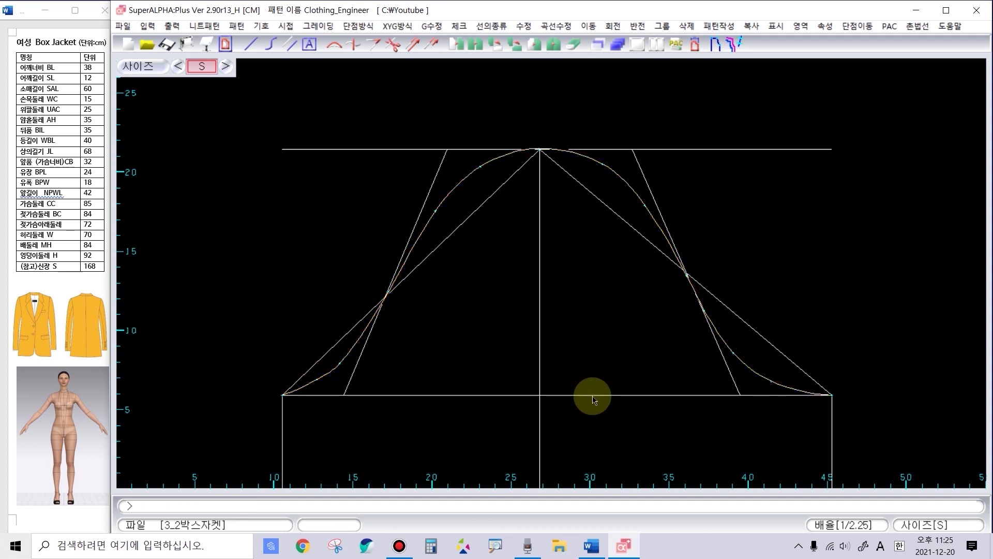
right_click(593, 400)
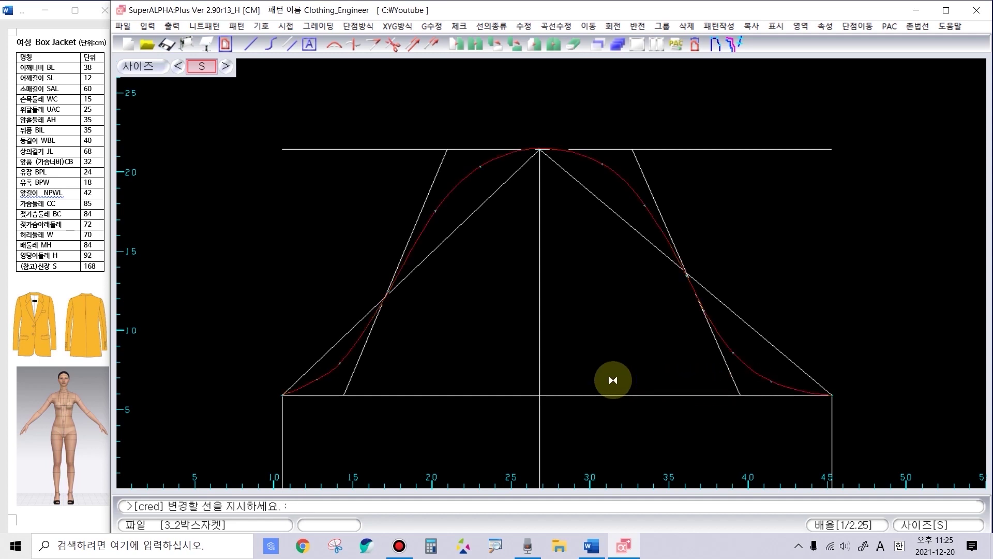
Step: Draw a vertical guide from the midpoint of the left hem section to the cap base line, and extend it up to the cap curve
scroll(539, 215, "down", 3)
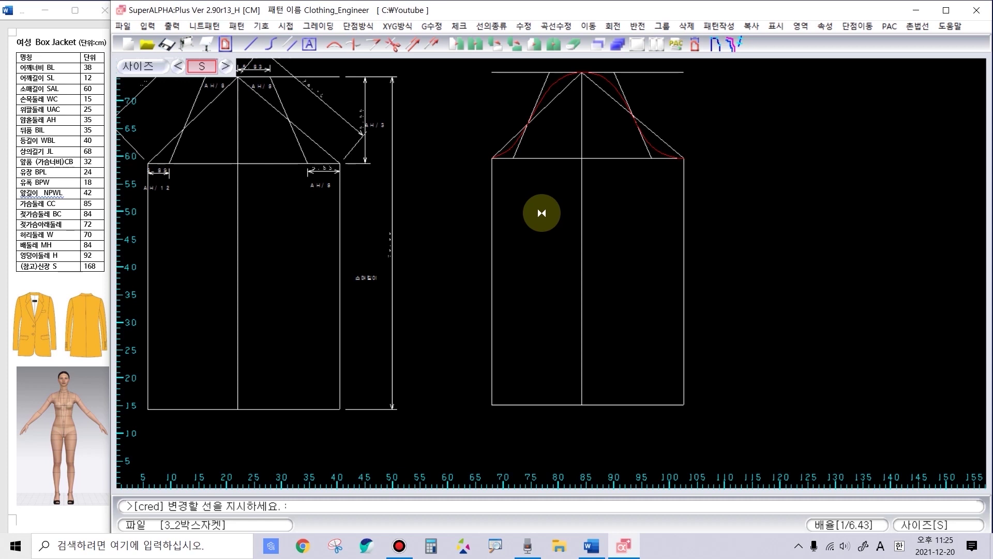
key("i")
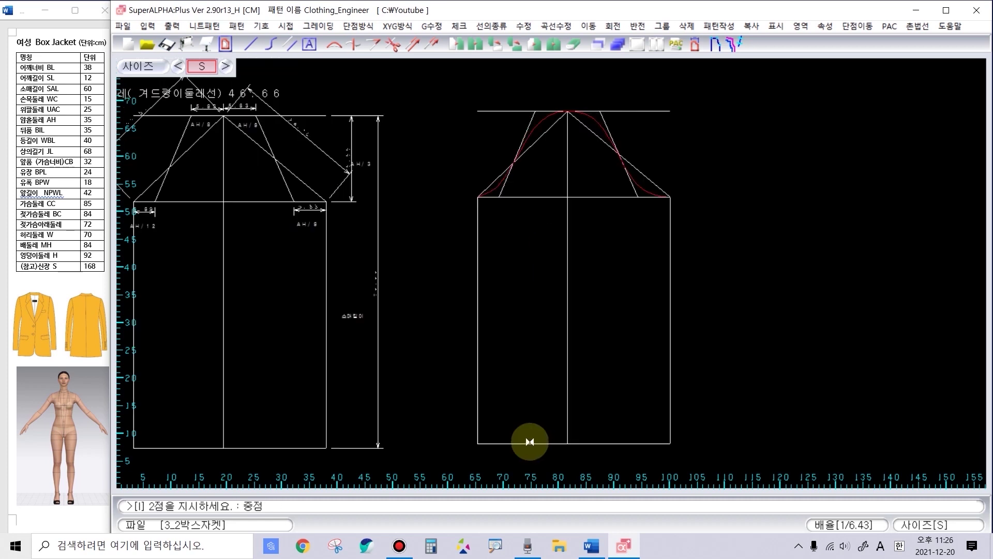
left_click(530, 443)
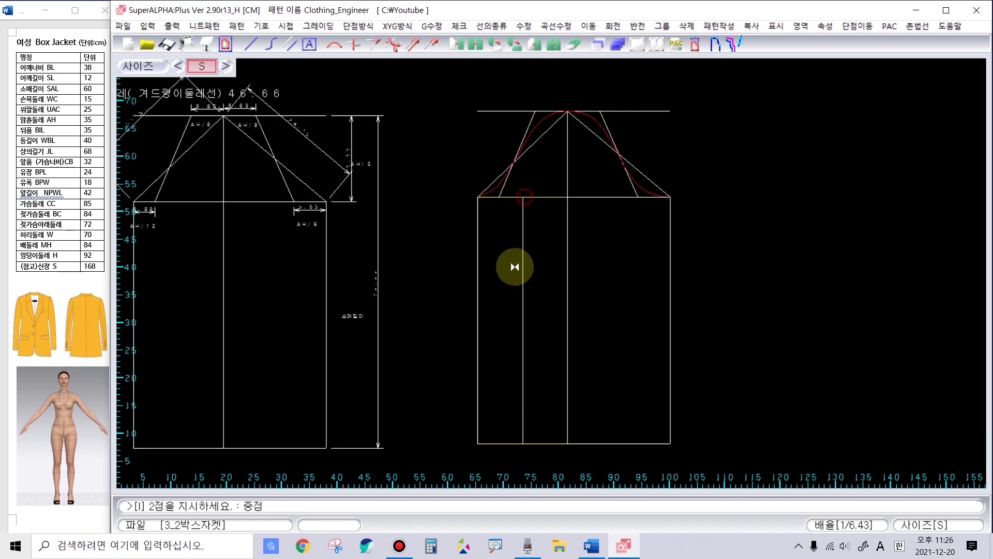
key("k")
scroll(564, 183, "up", 2)
left_click(564, 183)
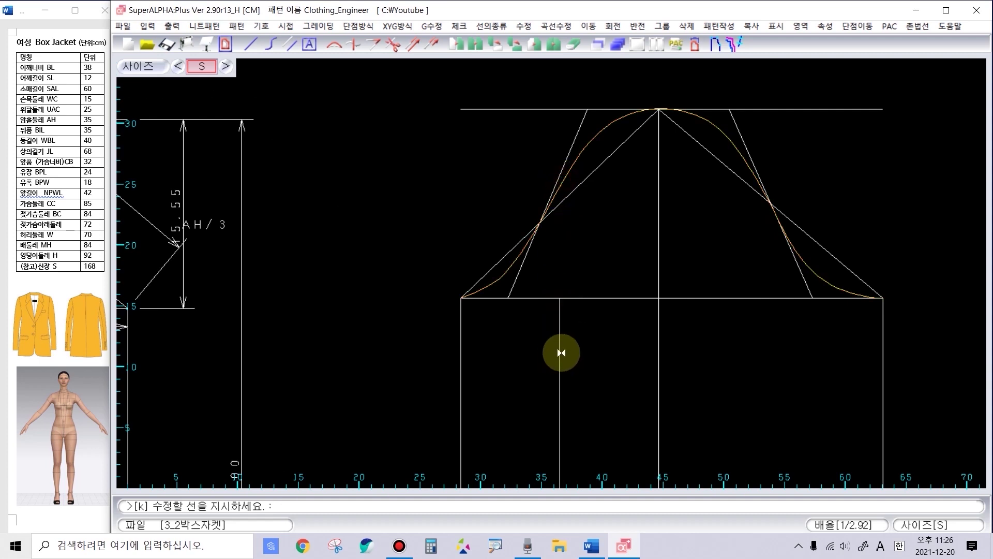
left_click(559, 336)
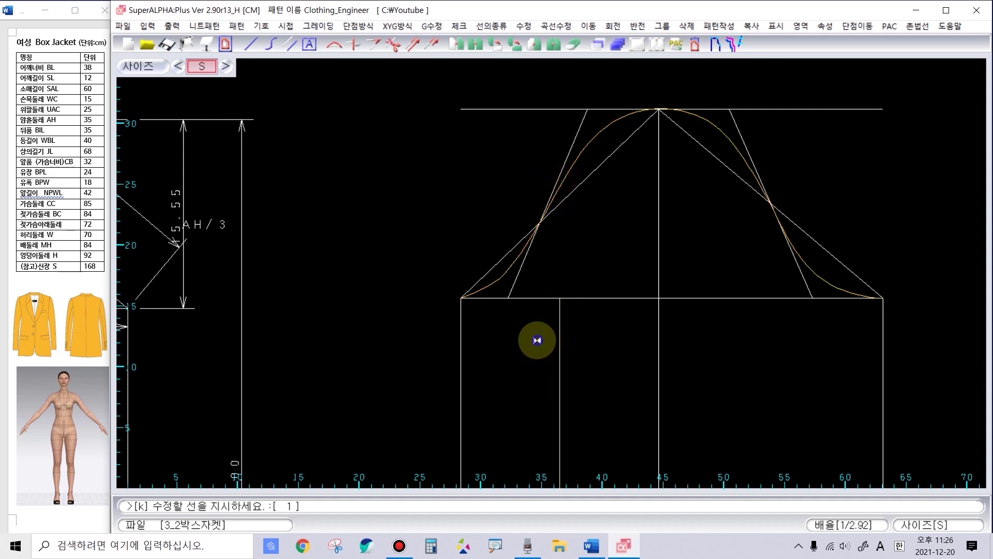
scroll(522, 344, "down", 3)
key("Escape")
left_click_drag(489, 384, 574, 381)
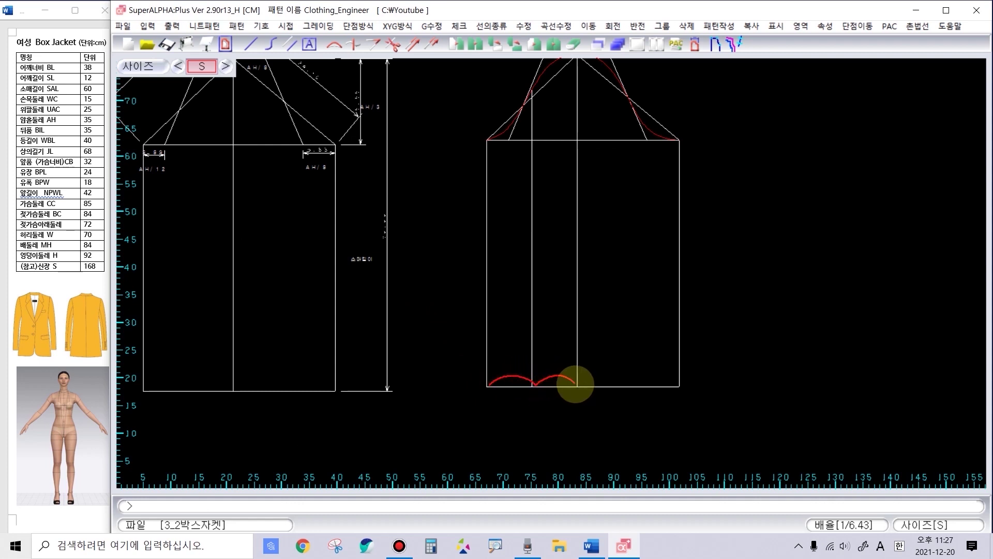
left_click_drag(507, 365, 566, 371)
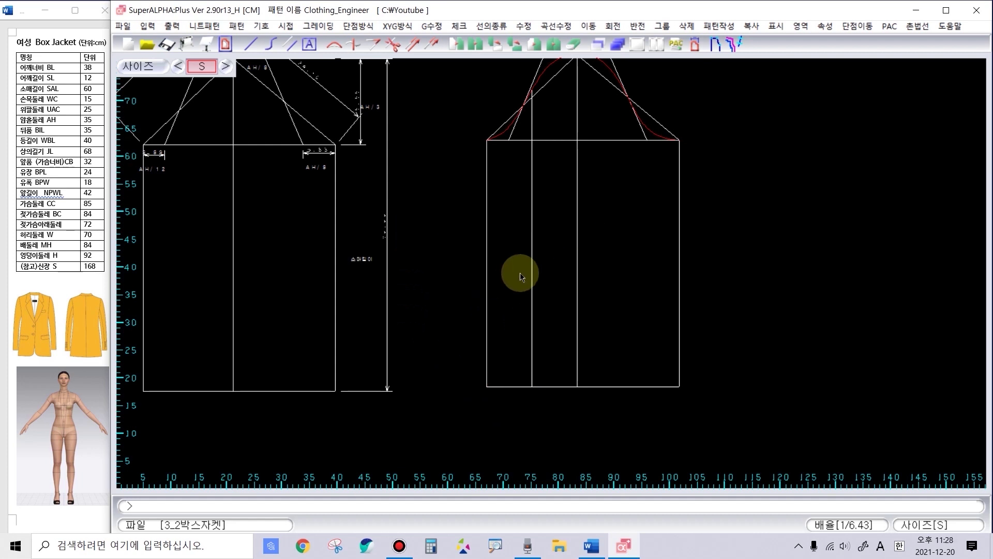
Step: Draw an elbow line parallel to the sleeve's top line, about 35 cm below it, and extend it to the left side edge
scroll(527, 295, "up", 1)
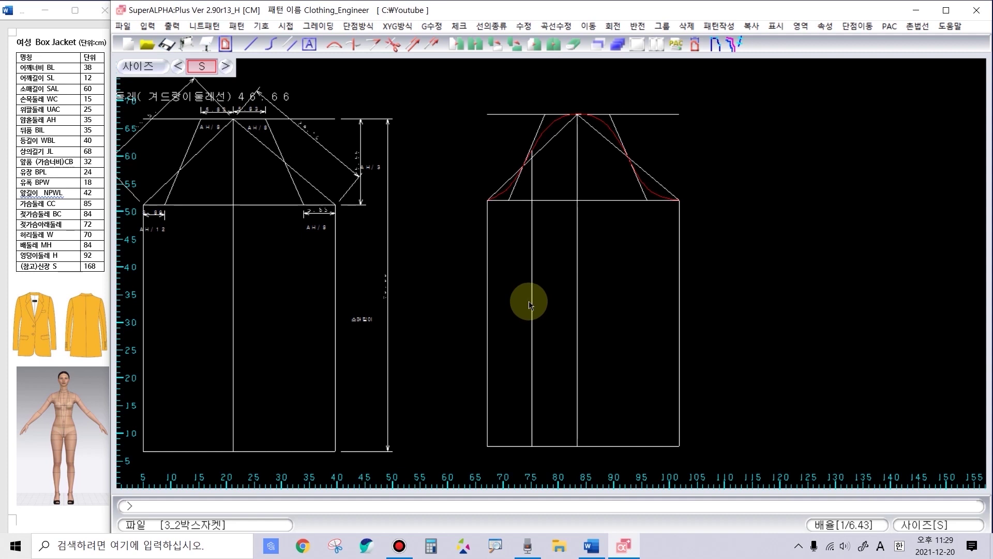
type("l")
key("Return")
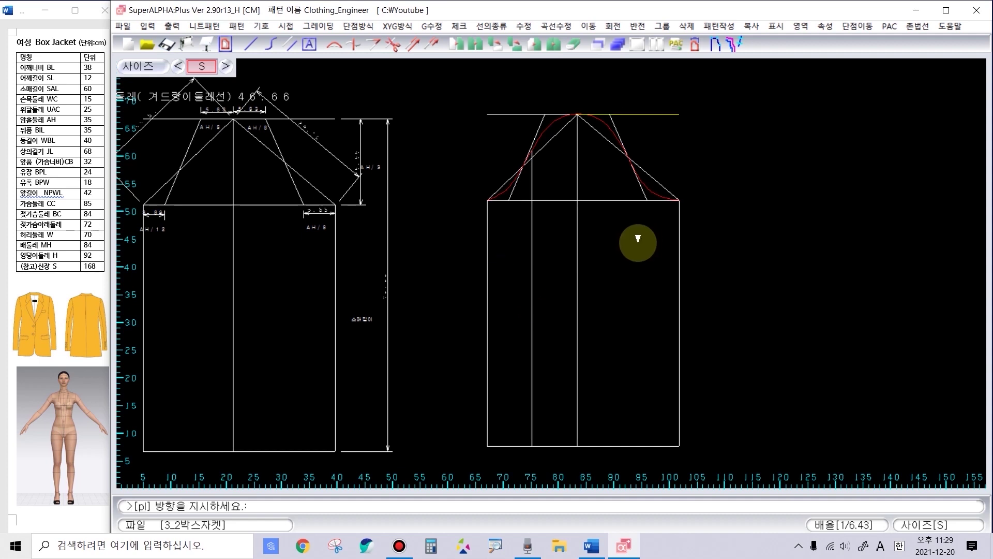
left_click(632, 243)
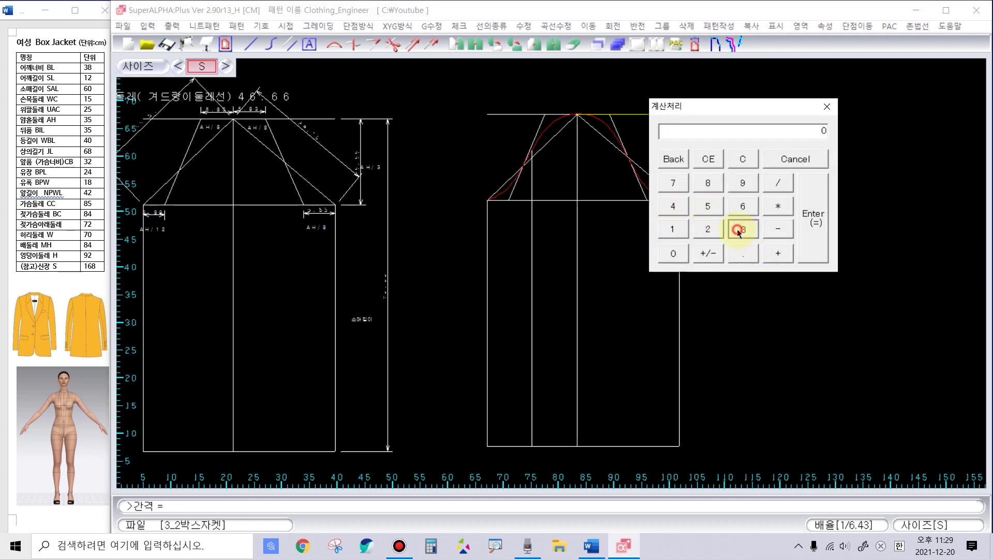
left_click(801, 242)
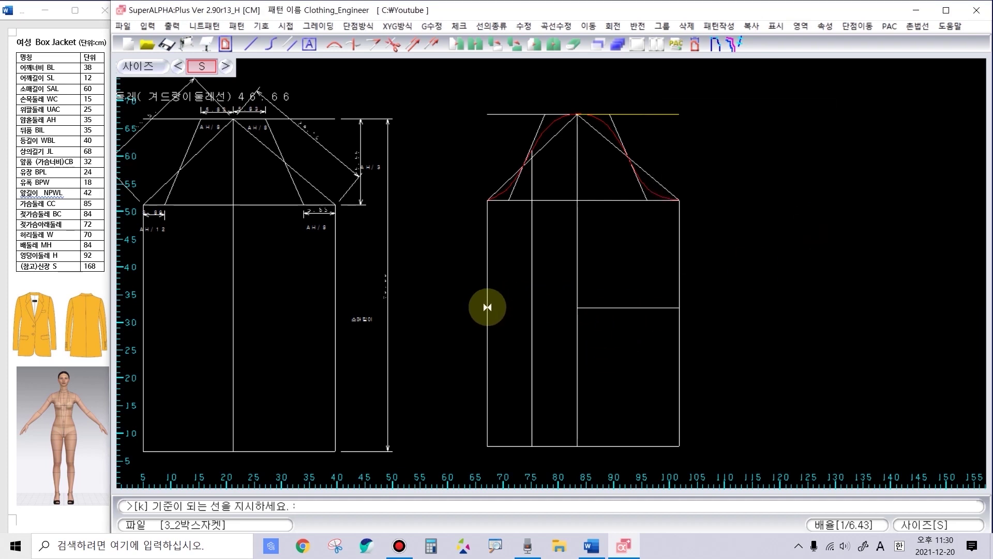
type("k")
key("Return")
left_click(599, 307)
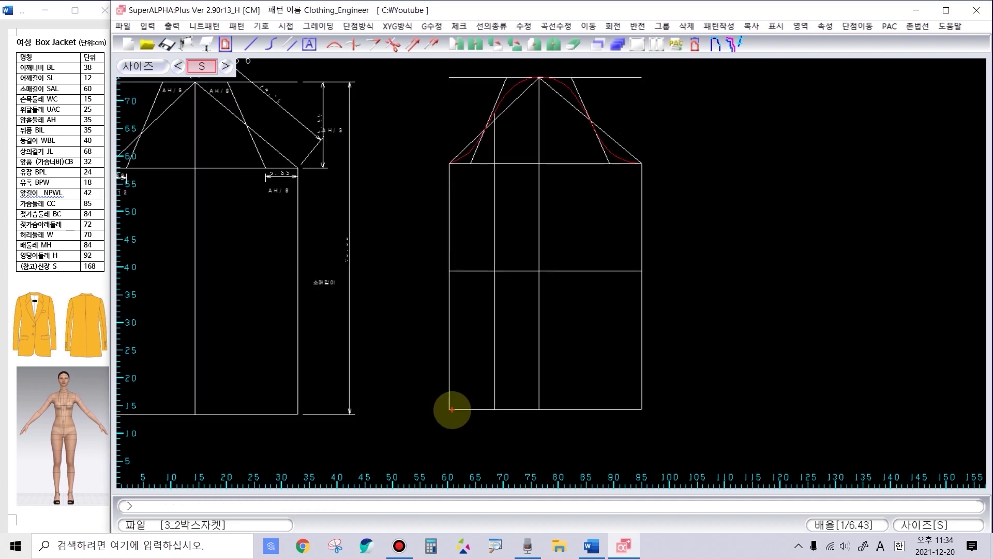
mouse_move(451, 410)
left_mouse_down()
mouse_move(483, 427)
mouse_move(563, 424)
mouse_move(603, 401)
mouse_move(602, 417)
left_mouse_up()
type("t25")
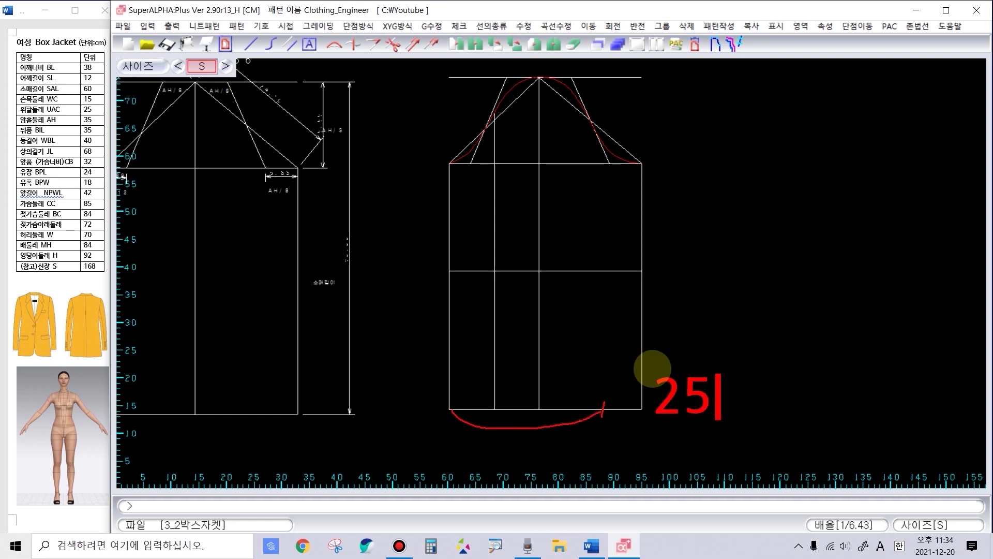
type("cm")
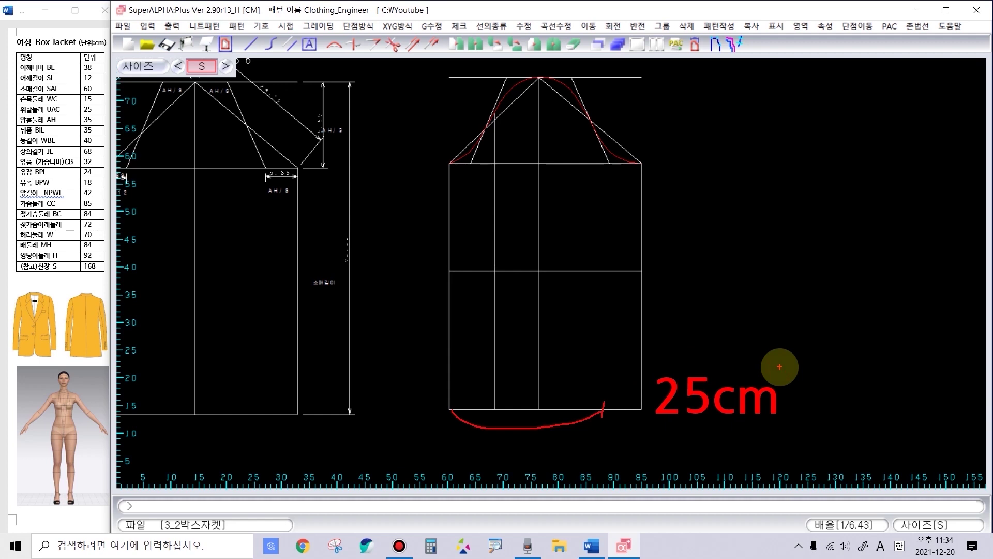
left_click_drag(495, 270, 508, 409)
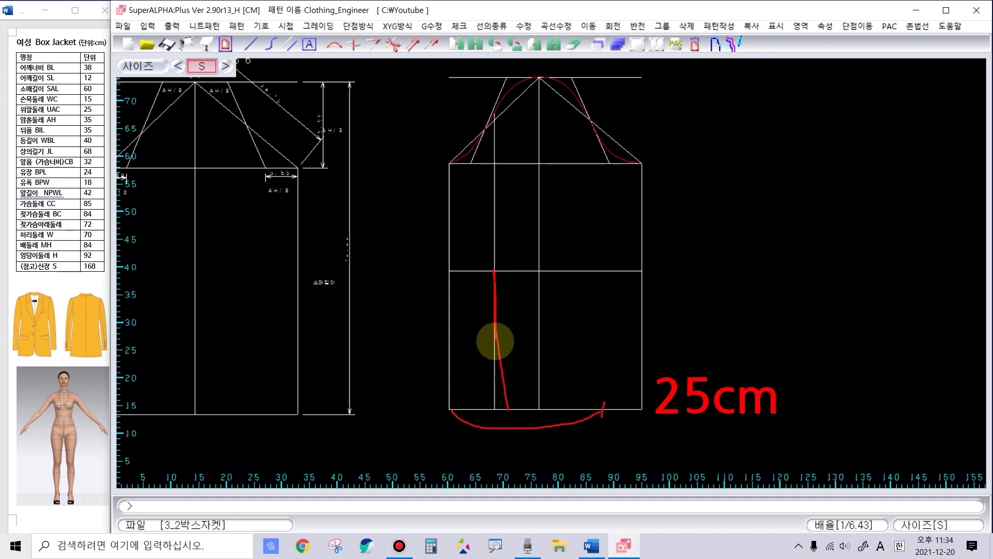
Step: Draw two slanted lines from hem points 5 cm either side of the left vertical guide, meeting on that guide above the elbow line
left_click(513, 409)
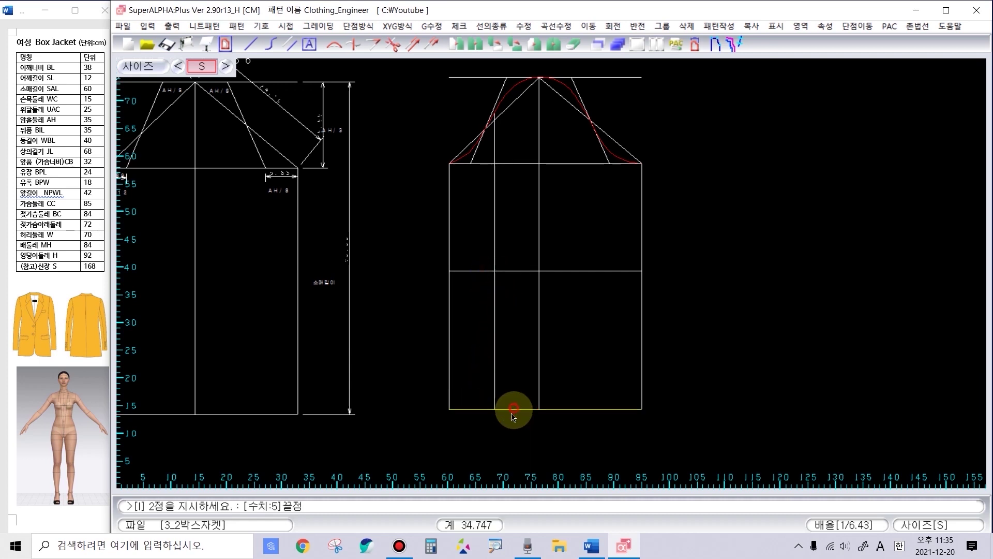
left_click(514, 408)
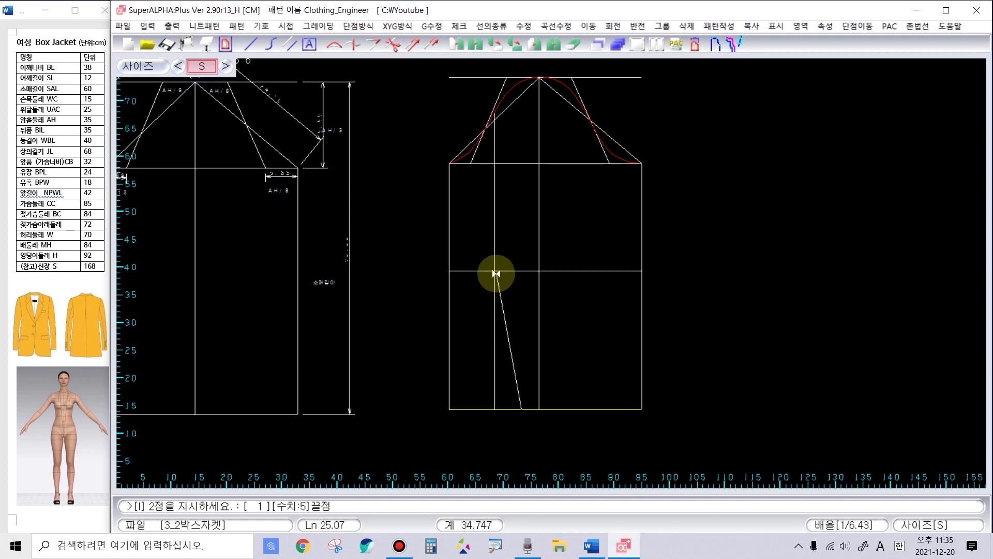
left_click(495, 231)
scroll(512, 409, "up", 1)
left_click(515, 420)
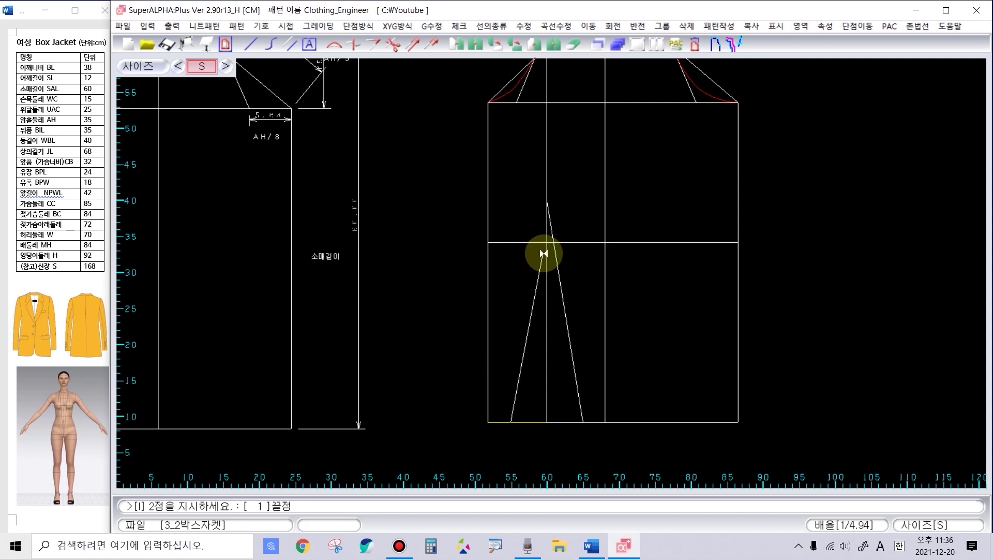
left_click(517, 246)
scroll(555, 289, "down", 1)
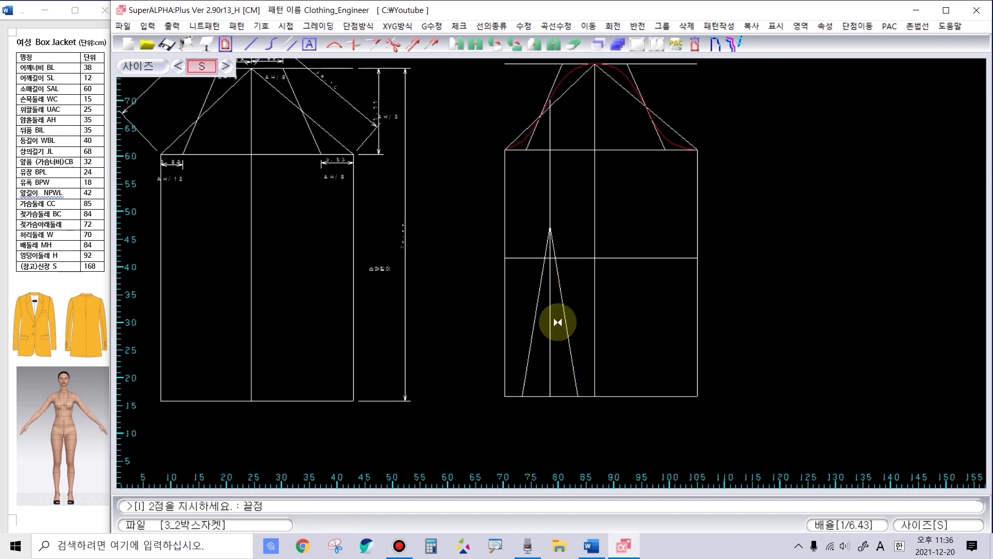
right_click(557, 330)
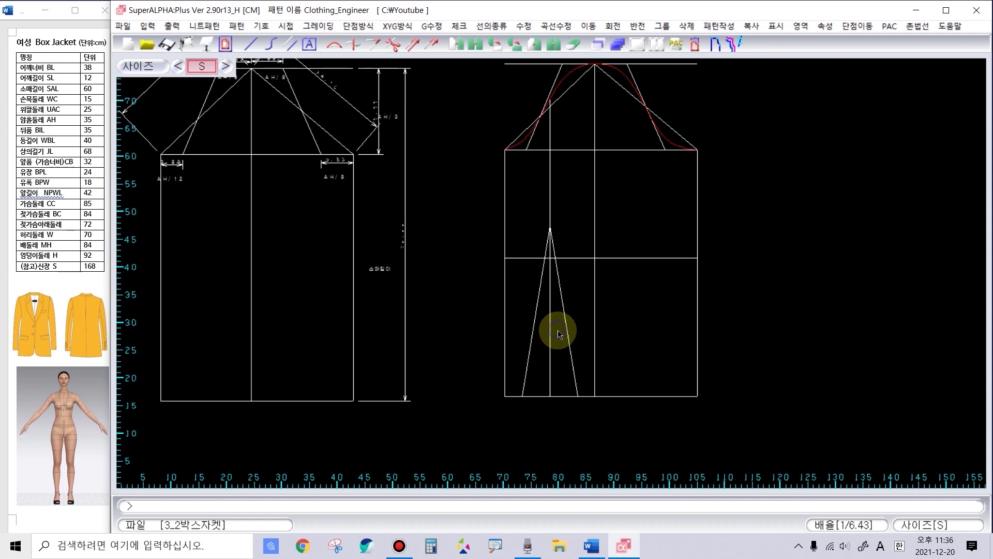
Step: Bend both slanted lines into curves by moving their middle sections inward toward the vertical guide
left_click(564, 327)
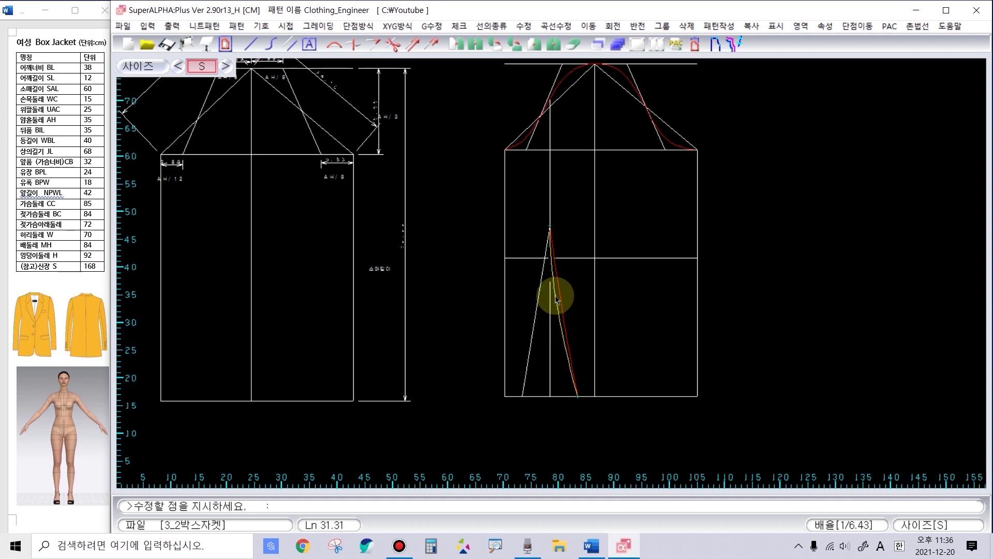
left_click(556, 298)
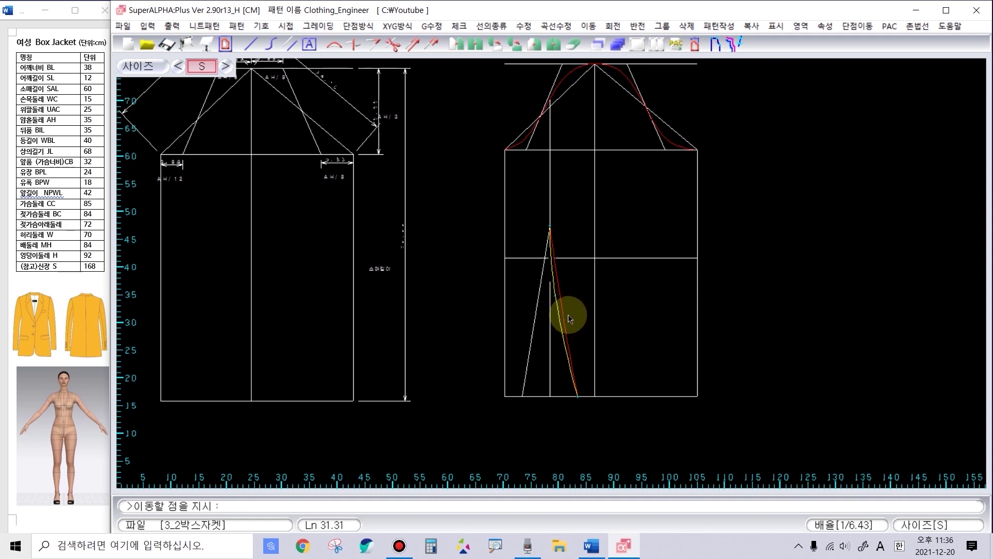
left_click(569, 319)
left_click(537, 301)
left_click(539, 304)
left_click(543, 310)
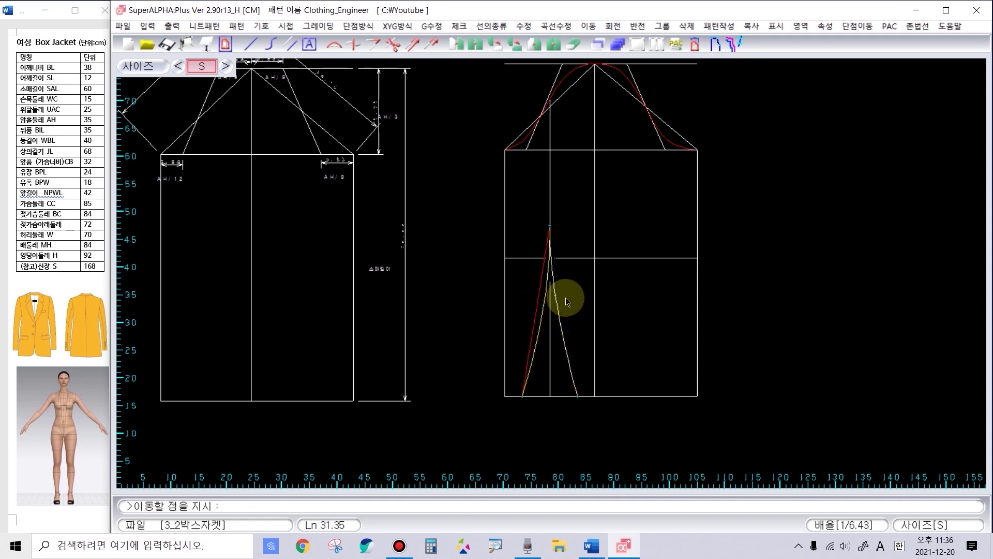
Step: Extend the lower ends of both curved seam lines about 2 cm below the hem
scroll(565, 295, "up", 1)
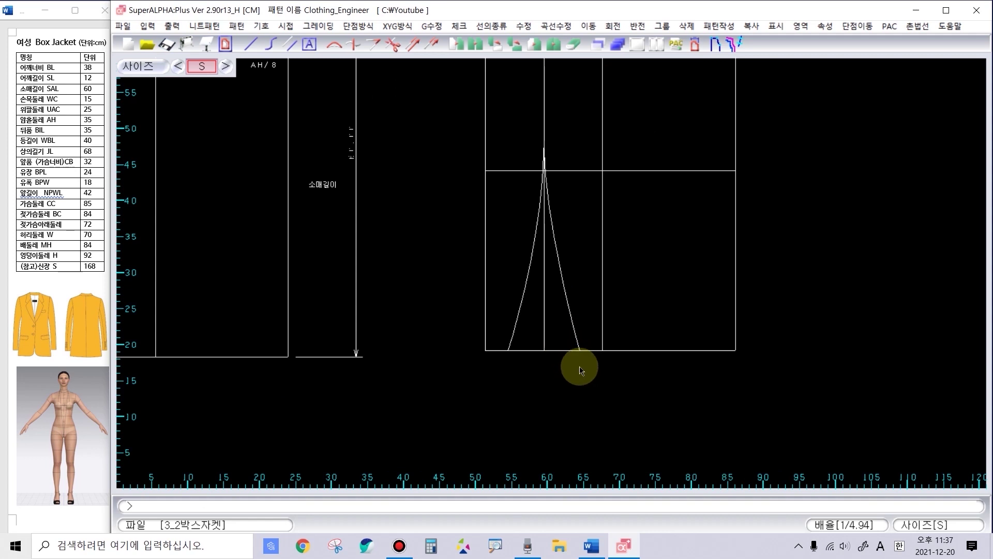
left_click(574, 336)
left_click(510, 337)
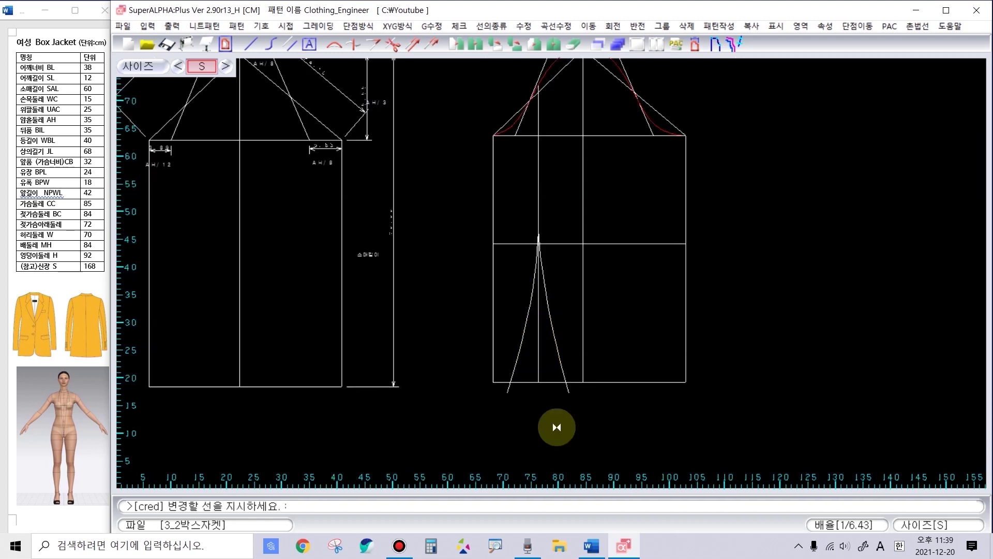
Step: Recolour both curved seam lines and the upper part of the left vertical guide red
left_click(517, 362)
left_click(553, 341)
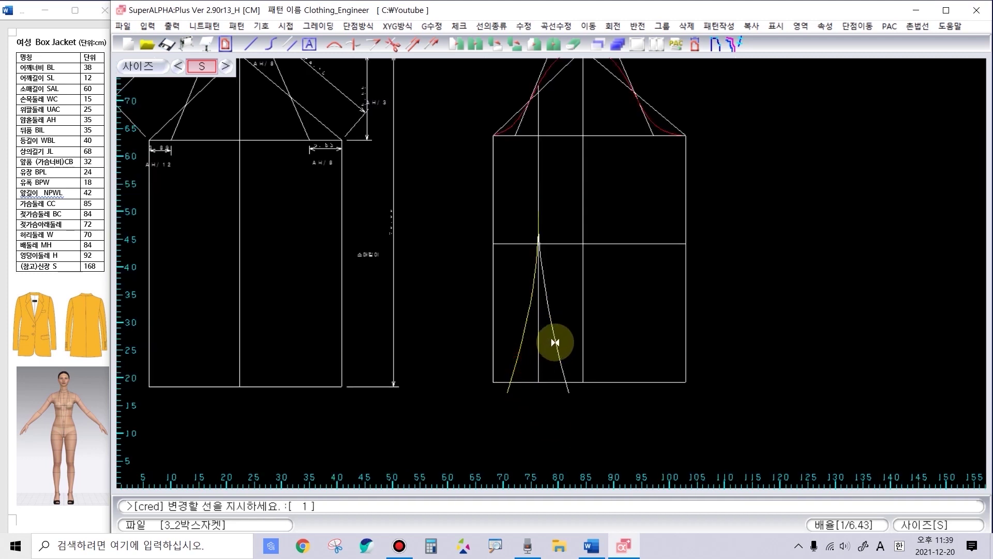
left_click(538, 207)
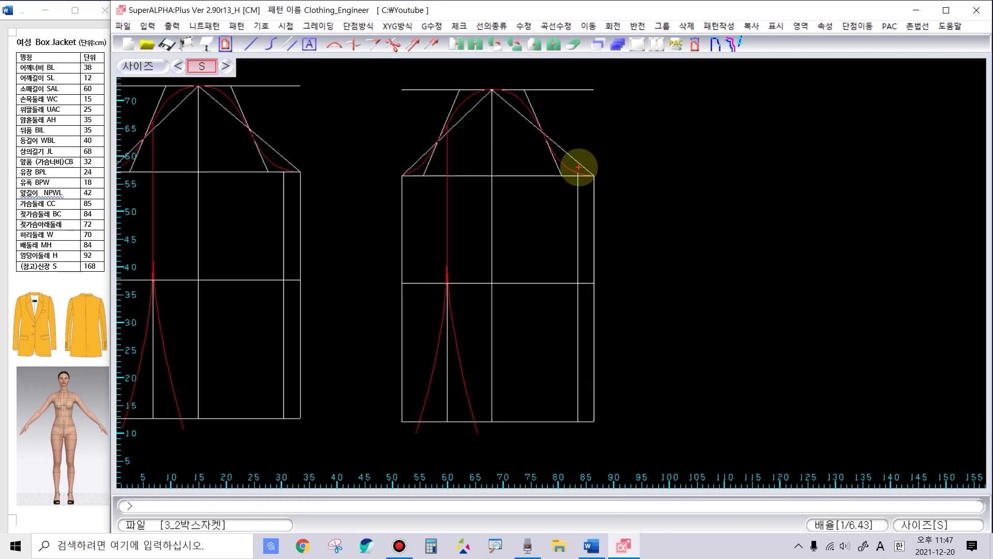
left_click_drag(579, 167, 610, 431)
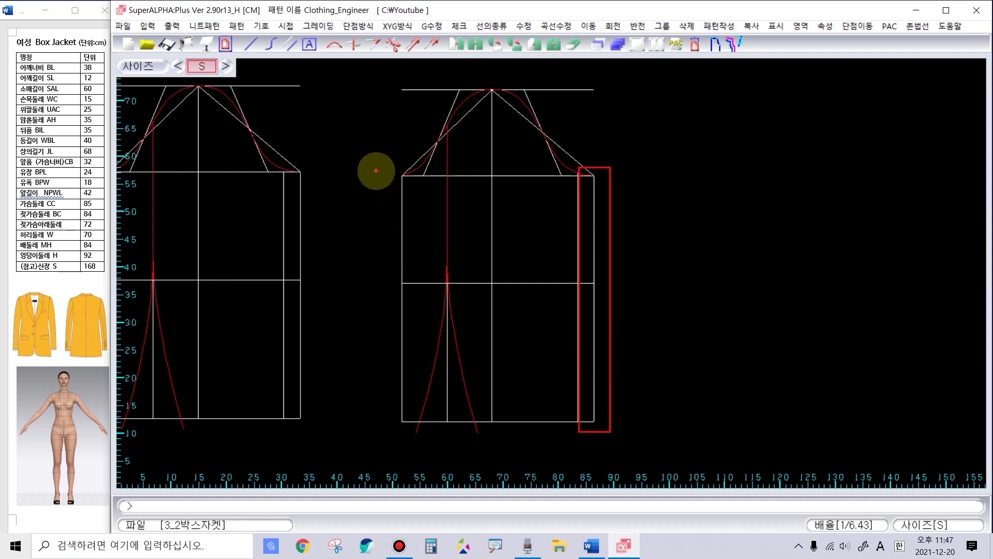
left_click_drag(378, 166, 402, 421)
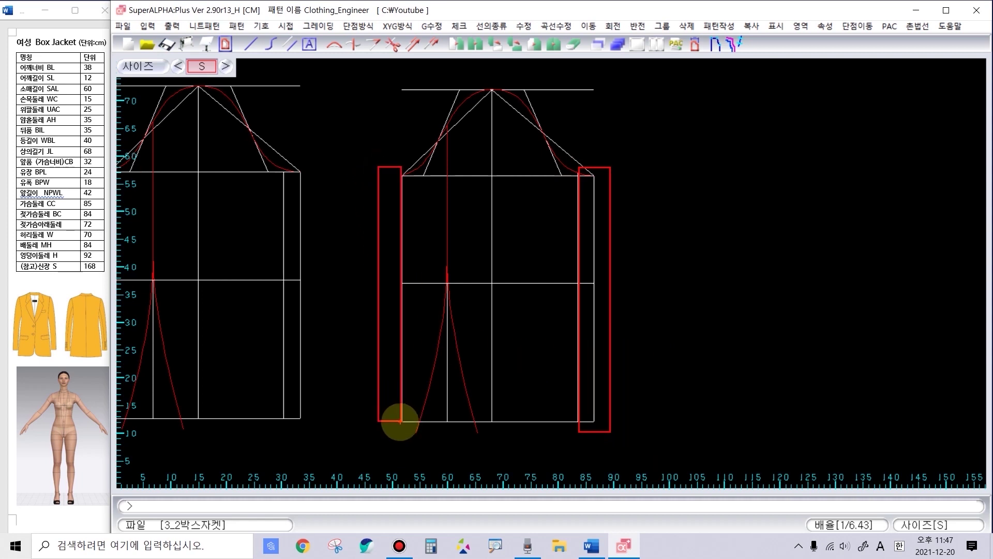
mouse_move(603, 334)
left_mouse_down()
mouse_move(448, 260)
mouse_move(364, 270)
mouse_move(392, 299)
left_mouse_up()
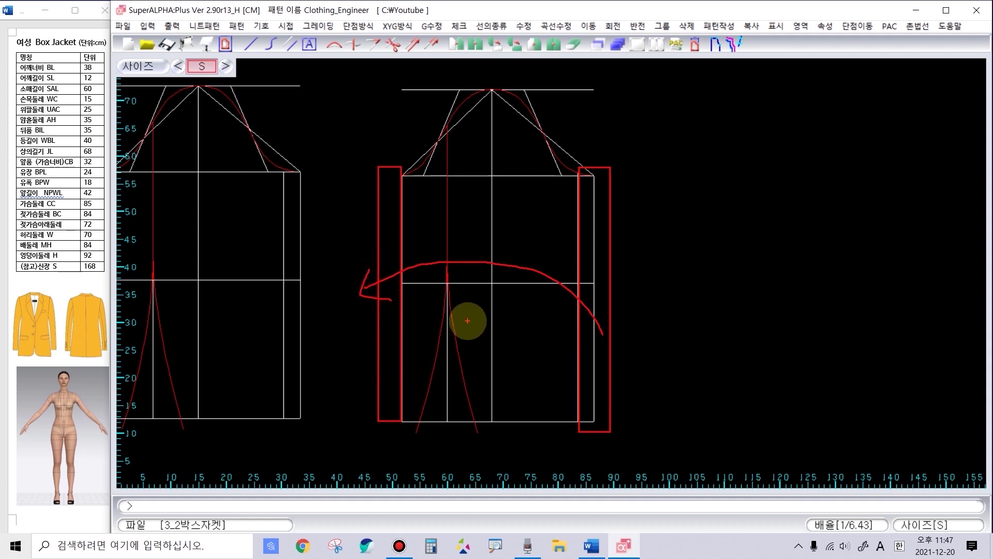
key("Escape")
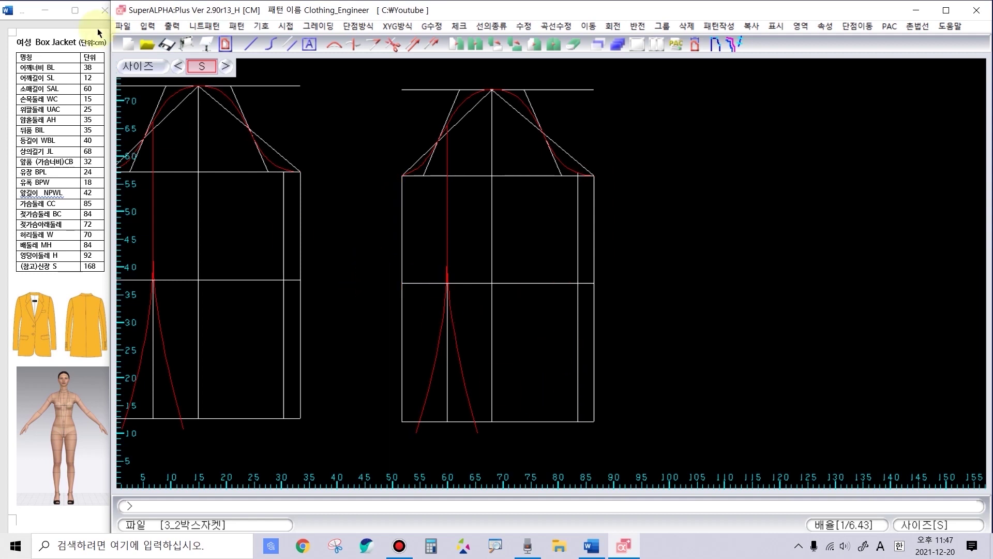
Step: Split the narrow underarm strip off the right-hand sleeve copy along its rightmost vertical guide, using the two-point direction split
left_click(234, 26)
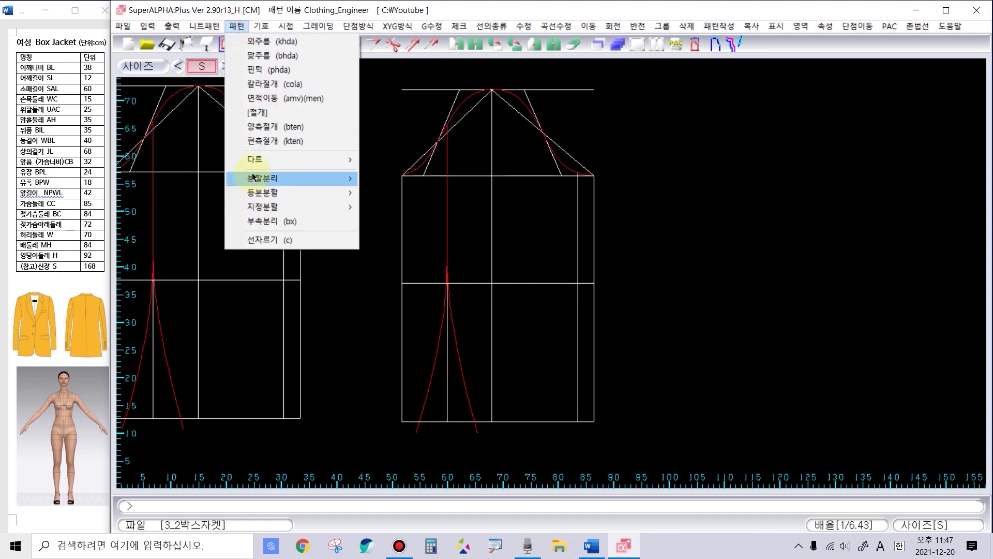
mouse_move(256, 180)
left_click(398, 179)
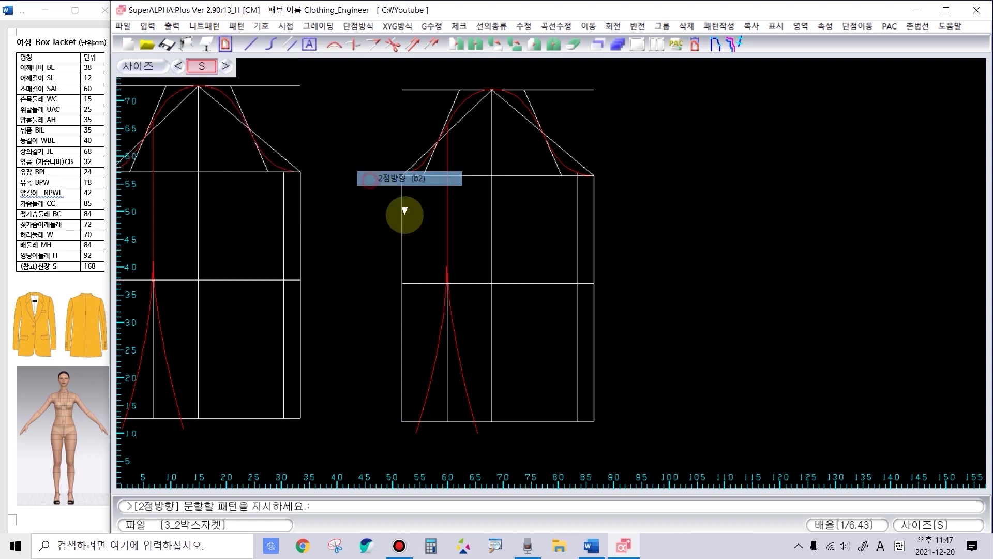
left_click_drag(565, 142, 623, 429)
left_click(581, 356)
left_click(618, 355)
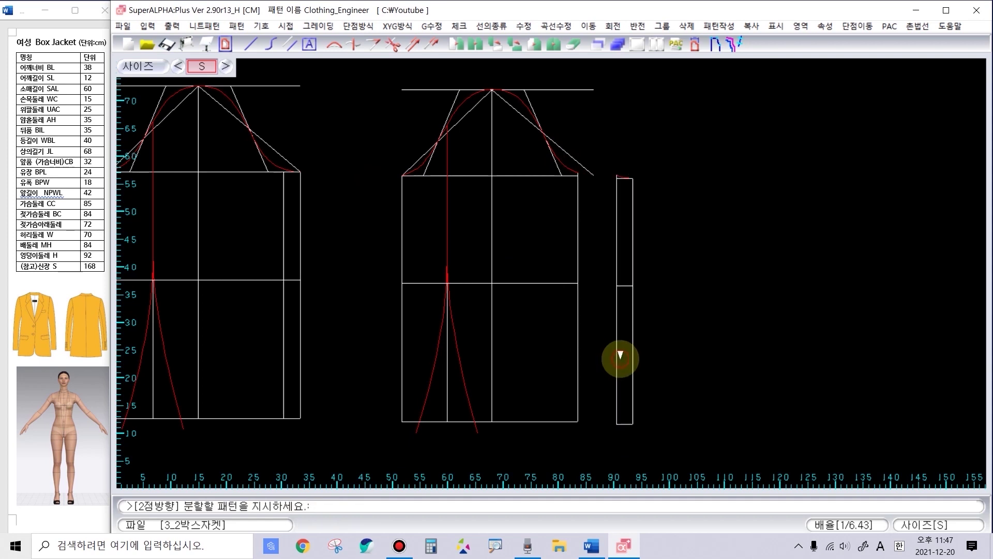
Step: Move the split strip to the opposite side of the sleeve copy and join it to the left edge, aligned at underarm and hem
left_click(624, 296)
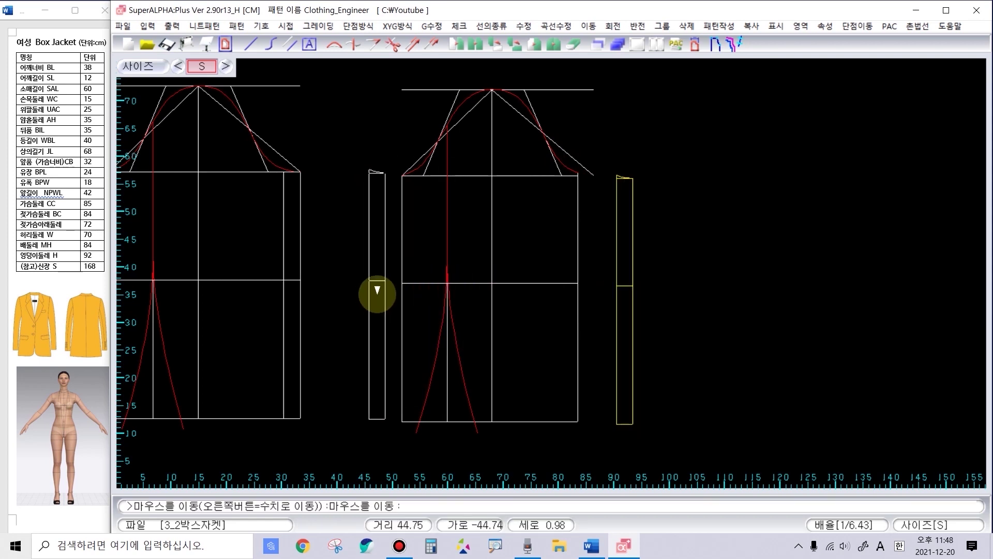
left_click(361, 294)
left_click(496, 136)
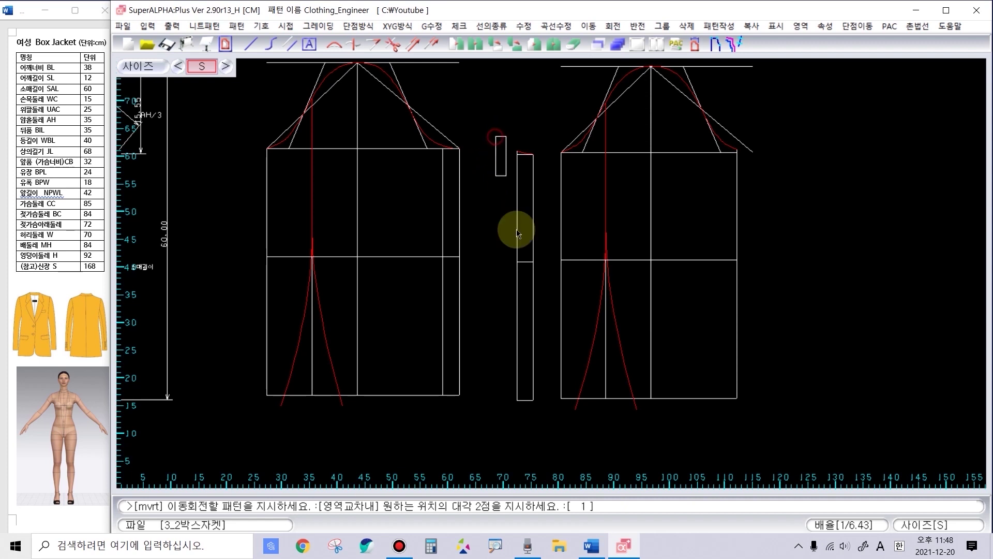
left_click(544, 453)
left_click(534, 159)
left_click(561, 399)
left_click(560, 162)
left_click(561, 270)
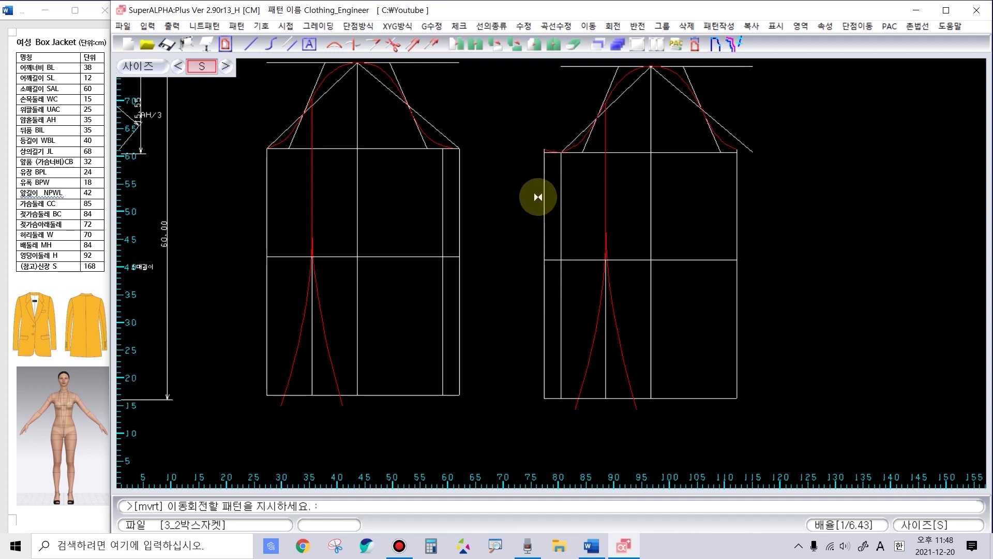
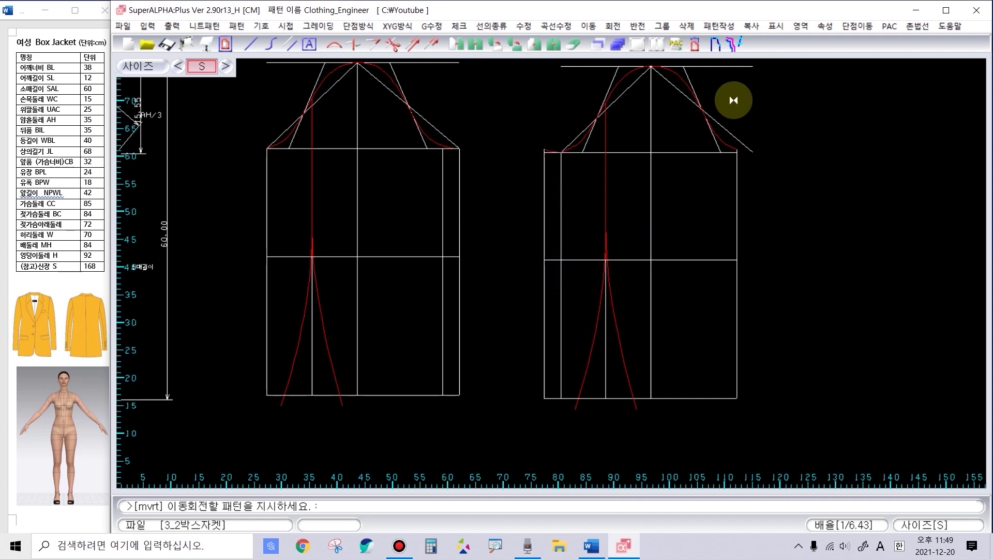
Step: Draw two lines along the sleeve's right edge, from the cap end to 1 cm inside on the elbow line, and on to the hem corner
right_click(763, 216)
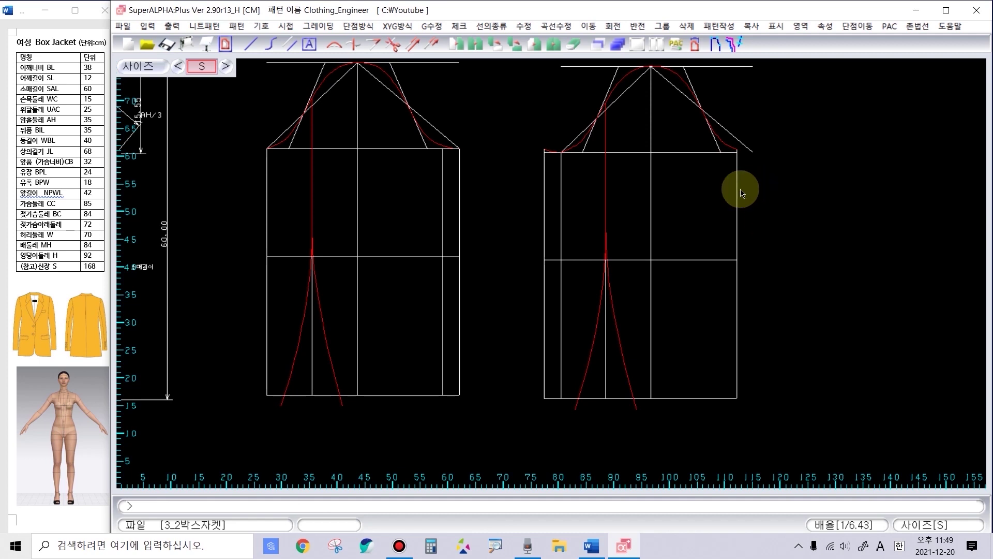
key("i")
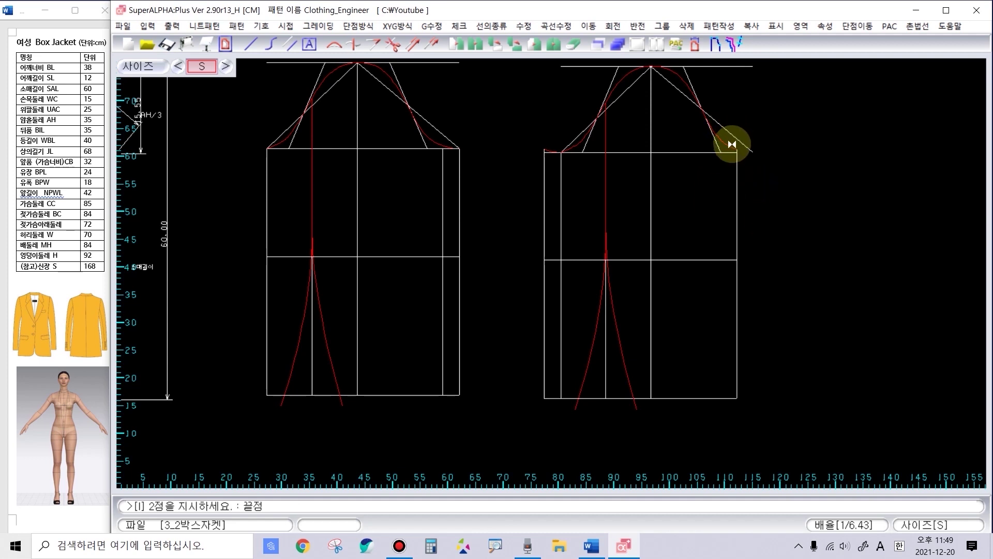
left_click(731, 146)
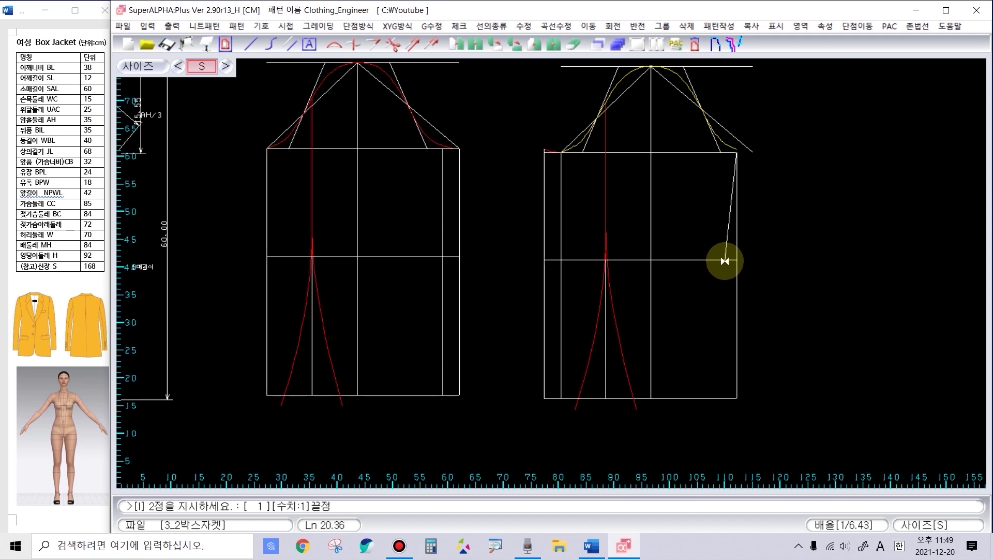
left_click(725, 260)
left_click(725, 260)
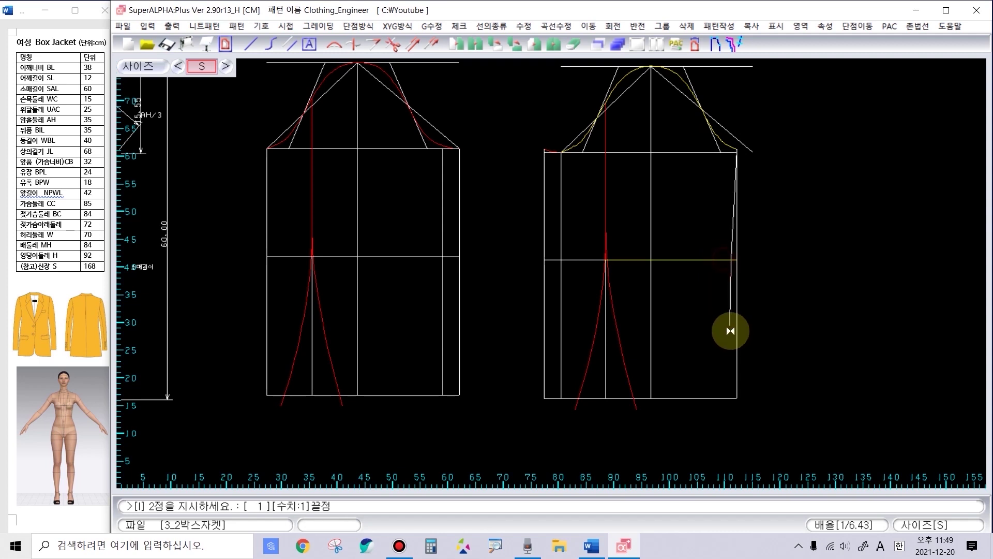
left_click(728, 397)
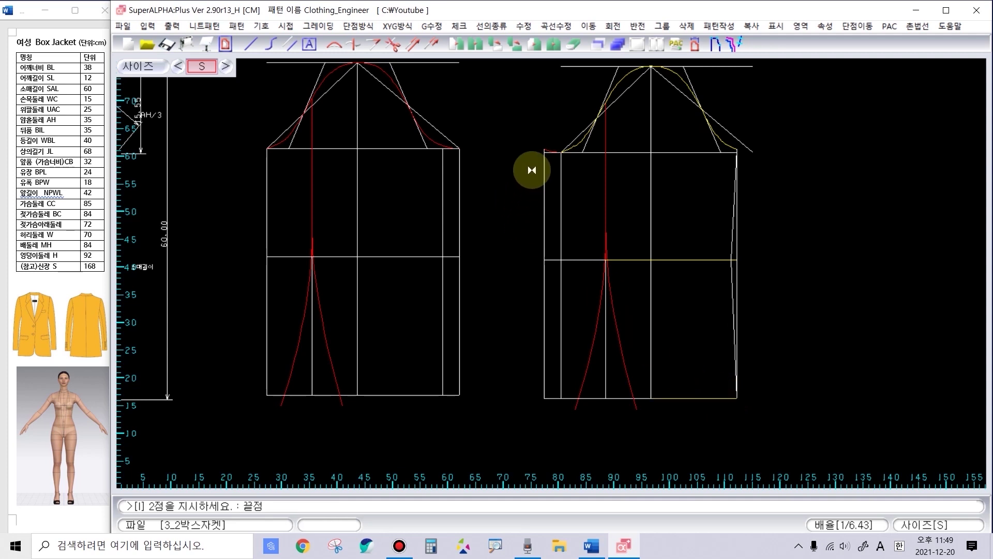
Step: Draw matching lines along the joined strip's left edge, from the hem corner to 1 cm inside on the elbow line and up to the cap end
left_click(546, 399)
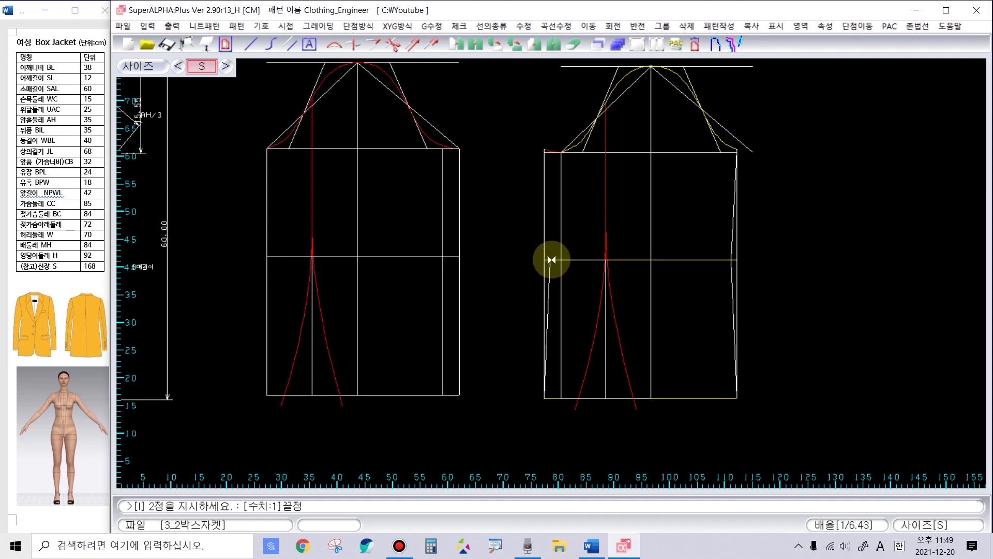
scroll(551, 260, "up", 2)
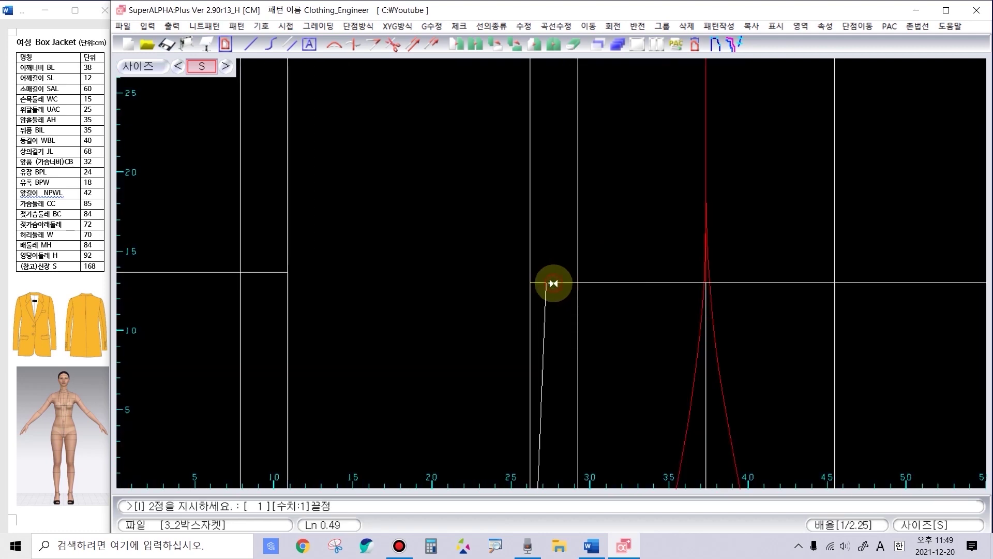
scroll(543, 83, "down", 2)
scroll(549, 218, "up", 3)
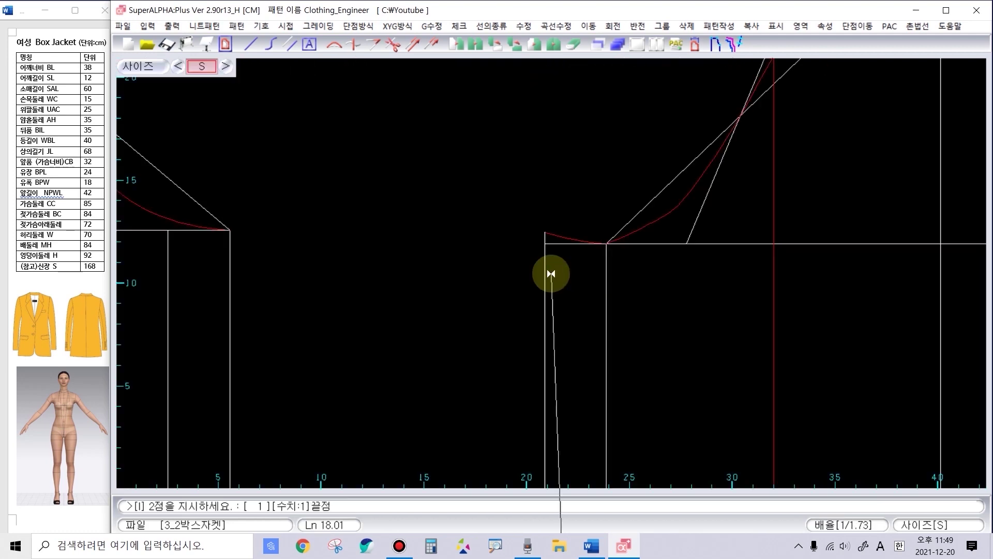
scroll(550, 269, "up", 2)
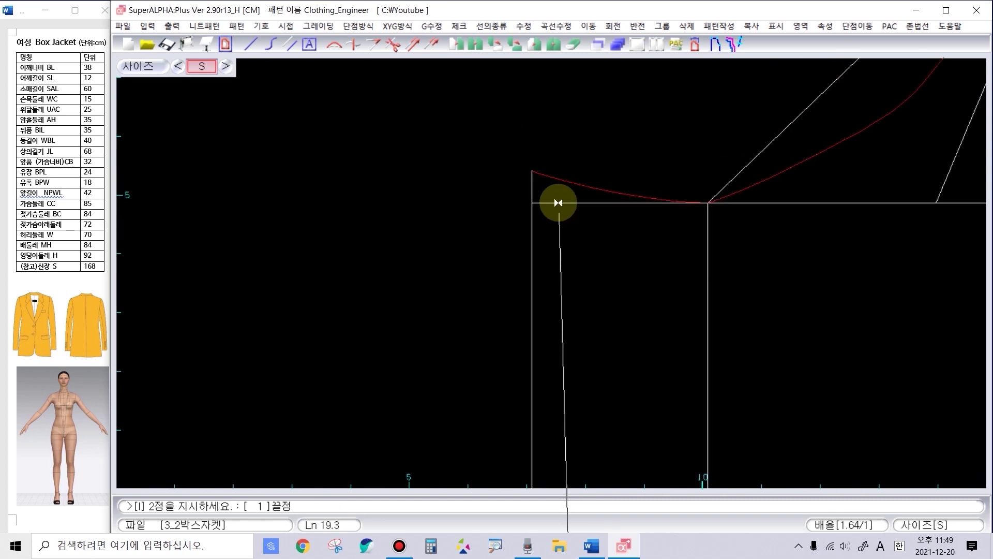
scroll(538, 200, "down", 4)
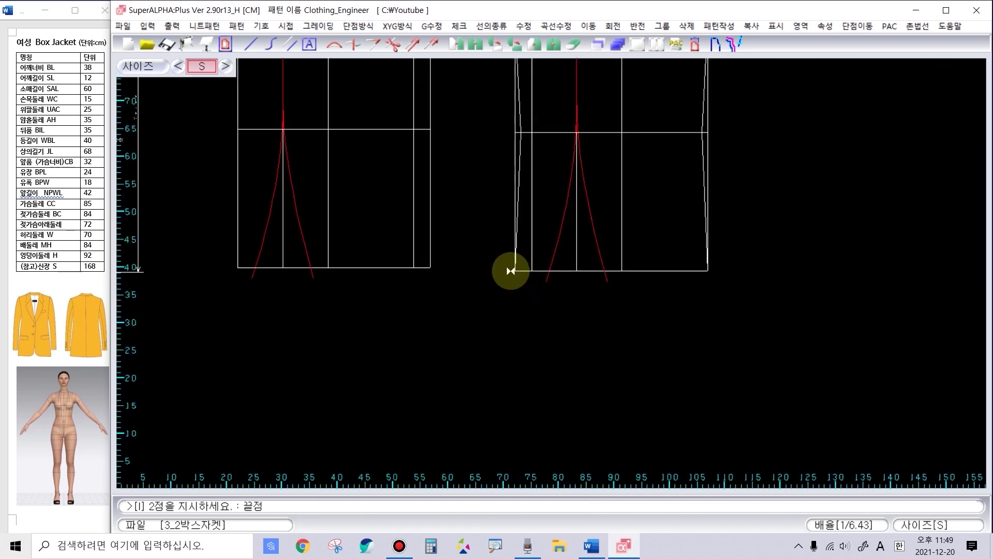
Step: Draw slanted hem lines connecting the lower ends of both curved seam lines to the left and right hem corners
left_click(510, 271)
left_click(508, 295)
scroll(516, 288, "up", 1)
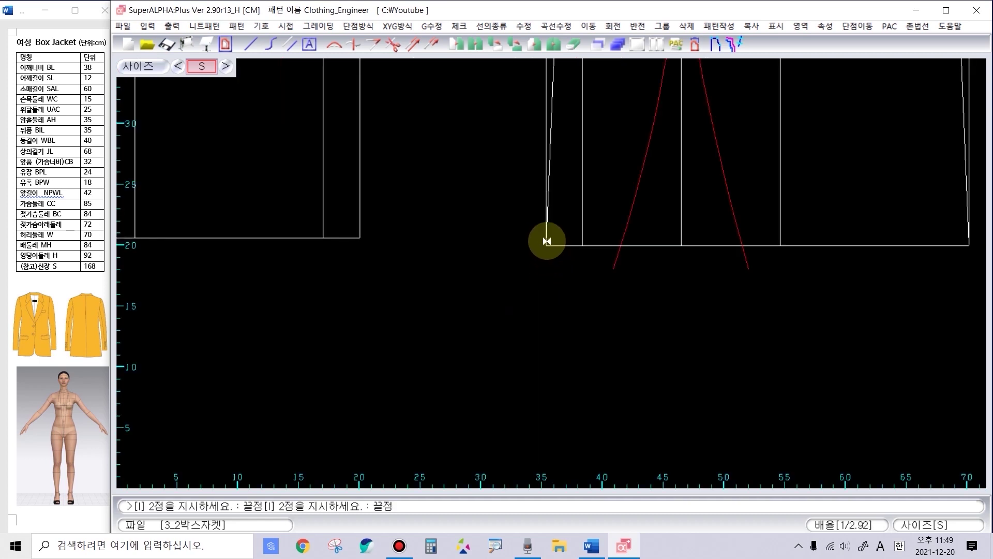
left_click(546, 241)
left_click(612, 266)
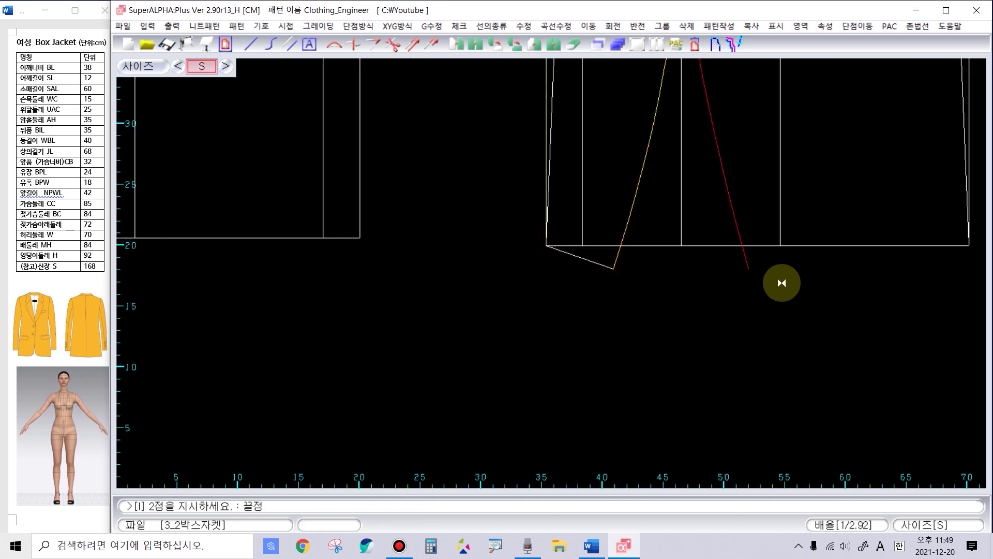
left_click(747, 266)
scroll(806, 274, "down", 1)
scroll(833, 269, "up", 1)
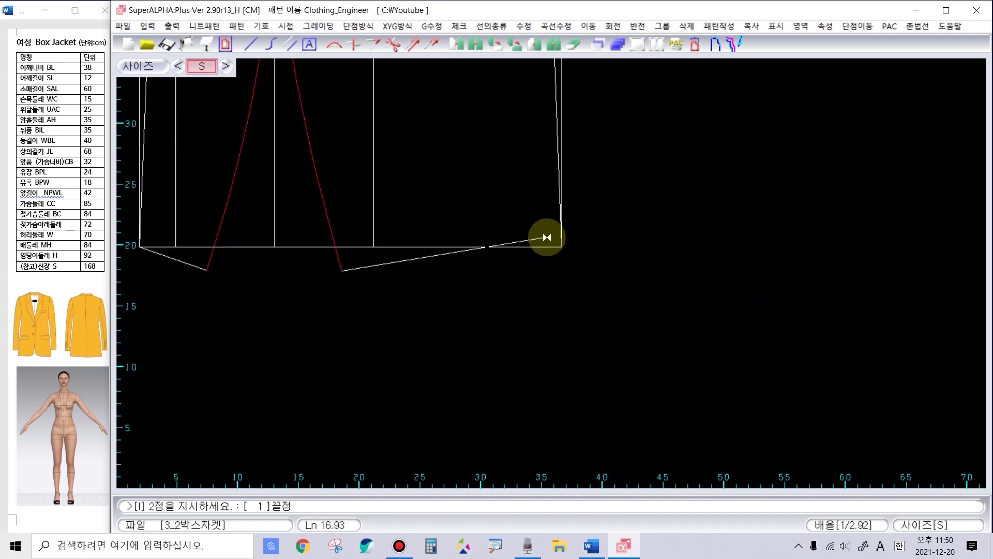
left_click(562, 239)
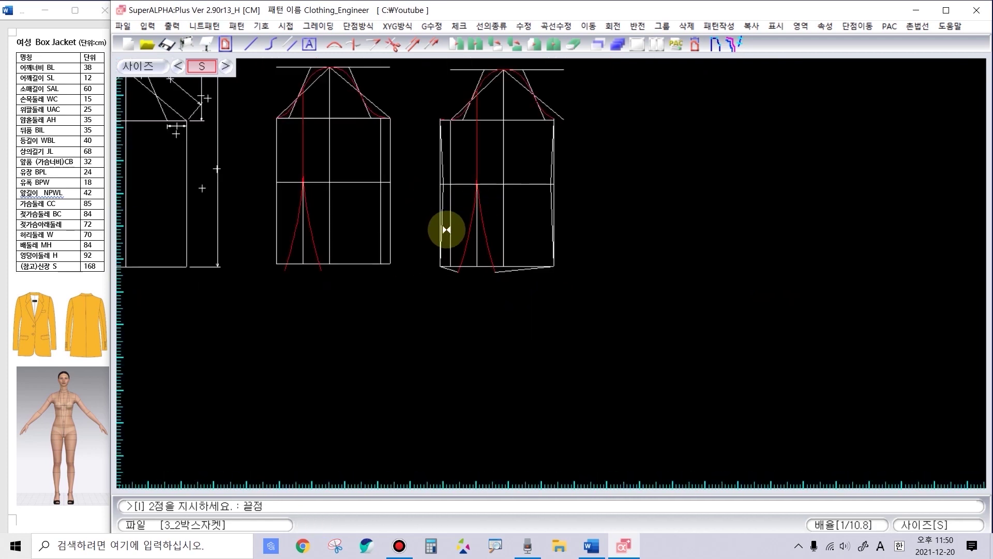
Step: Recolour the four new side seam lines and two slanted hem lines red
scroll(447, 229, "up", 3)
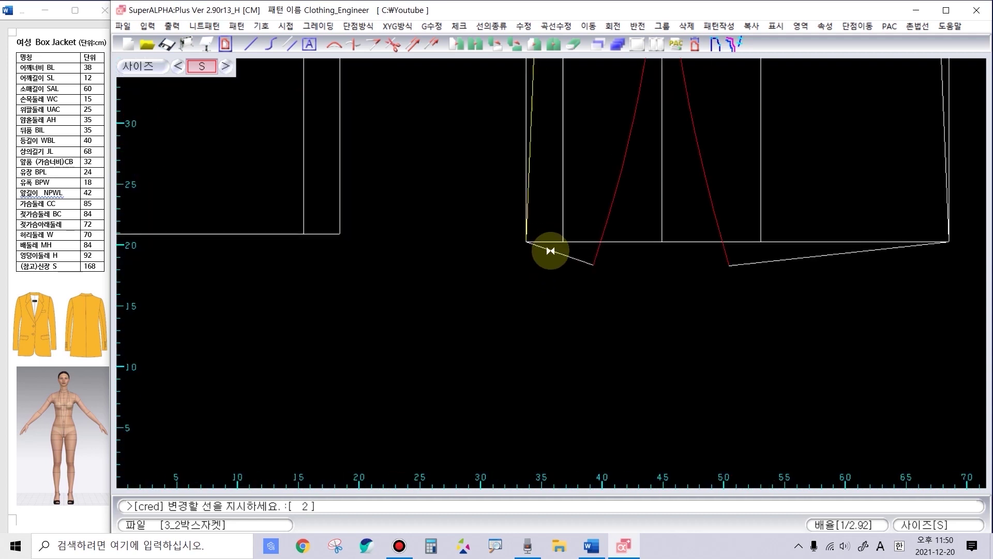
left_click(552, 257)
left_click(756, 262)
scroll(814, 241, "down", 3)
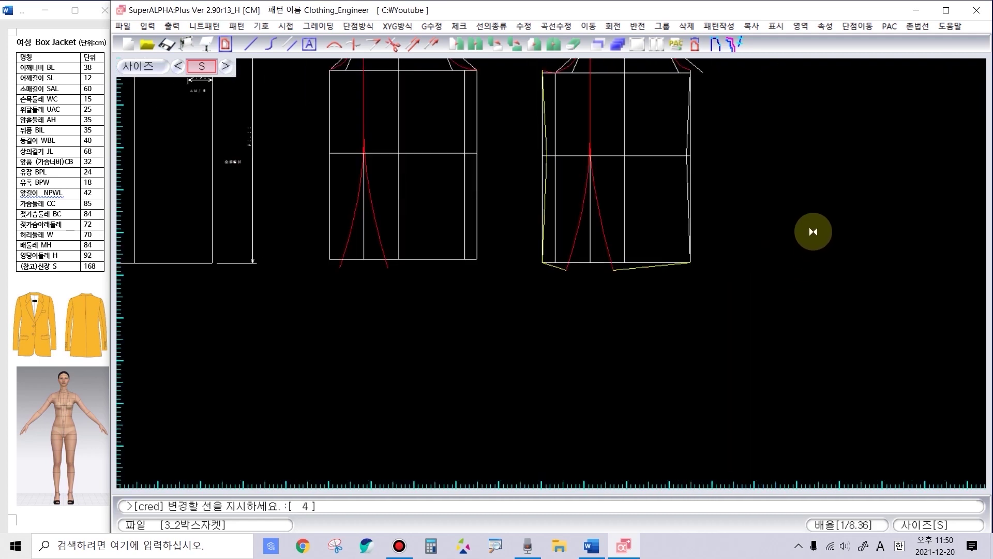
scroll(649, 172, "up", 2)
left_click(634, 282)
left_click(633, 202)
scroll(605, 207, "down", 2)
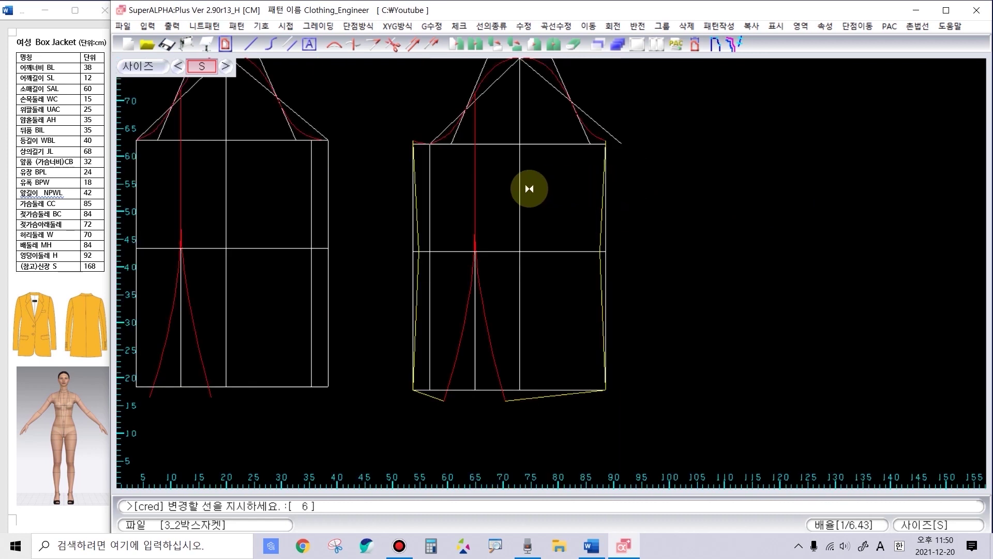
right_click(549, 193)
scroll(583, 292, "down", 1)
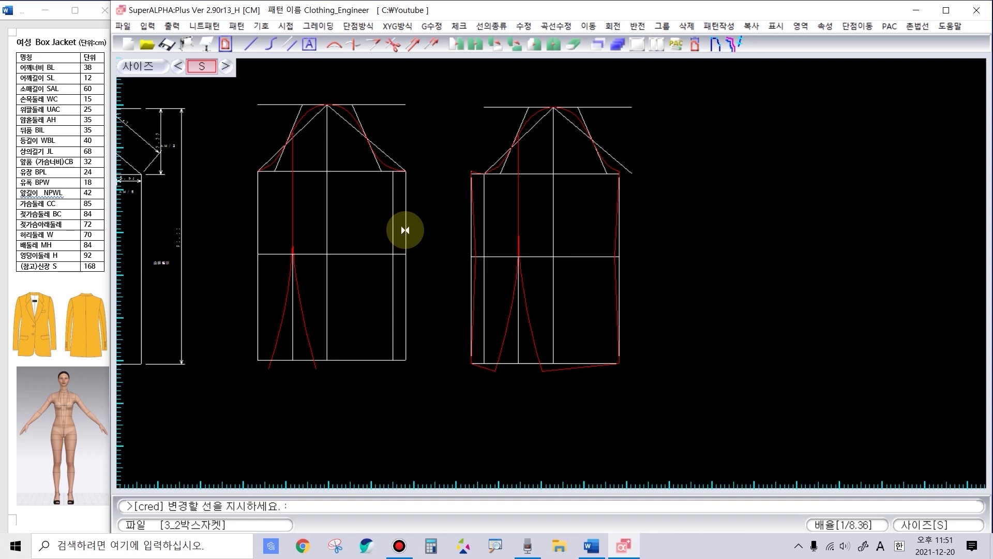
Step: Dimension the underarm strip's width above the bicep line at the right side of the unsplit sleeve
scroll(405, 230, "up", 3)
left_click(565, 290)
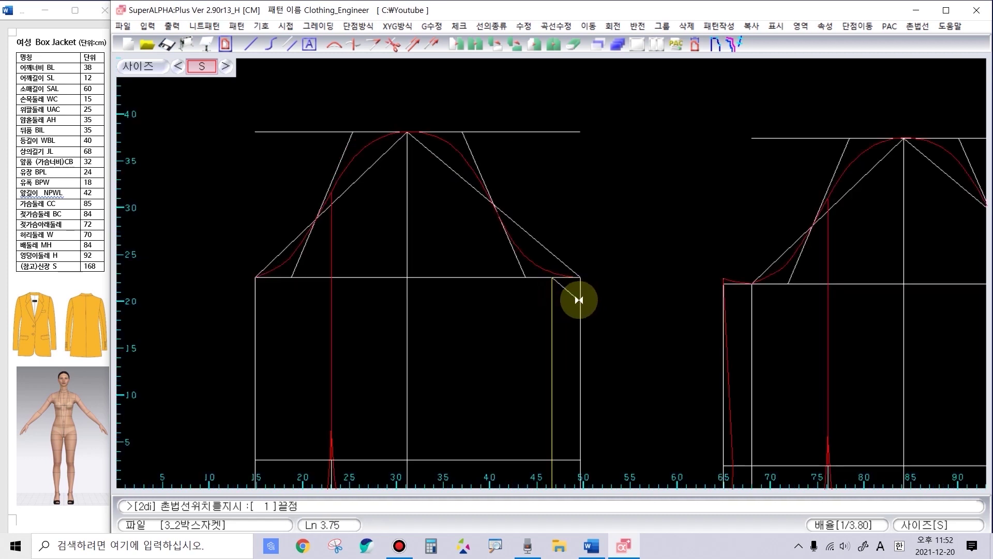
left_click(582, 298)
left_click(568, 231)
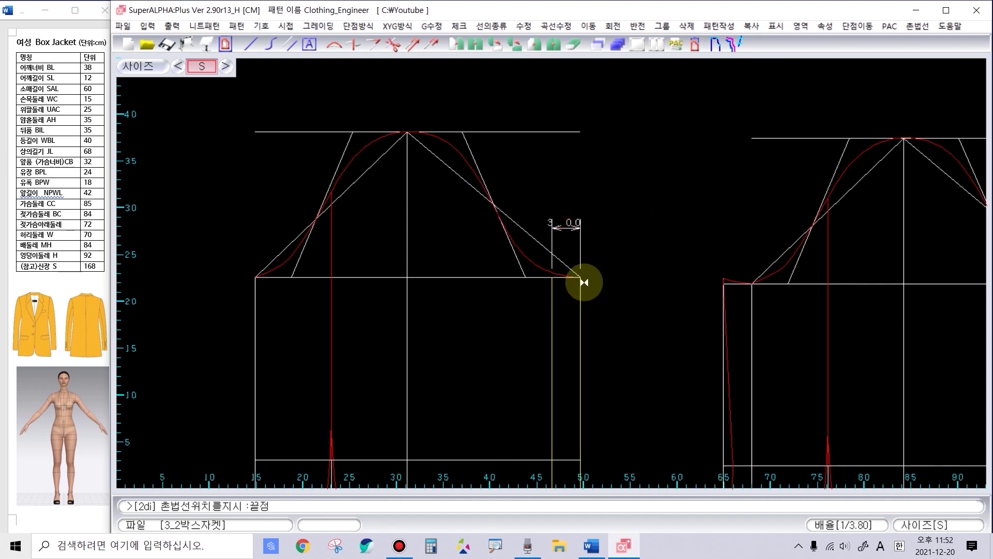
scroll(550, 272, "up", 2)
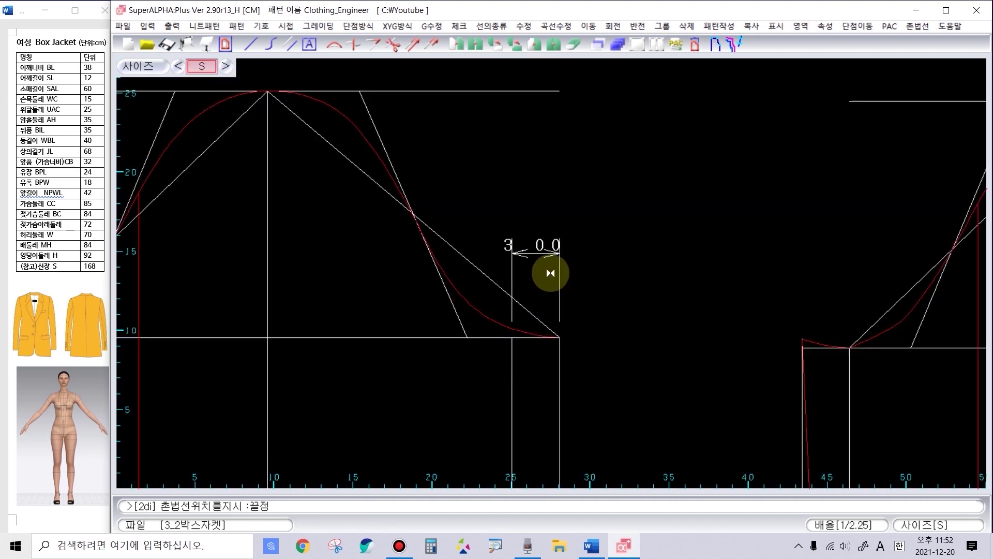
Step: Dimension the unsplit sleeve's hem sections from the left edge to the left vertical guide and from that guide to the centre line
scroll(551, 273, "down", 4)
left_click(518, 194)
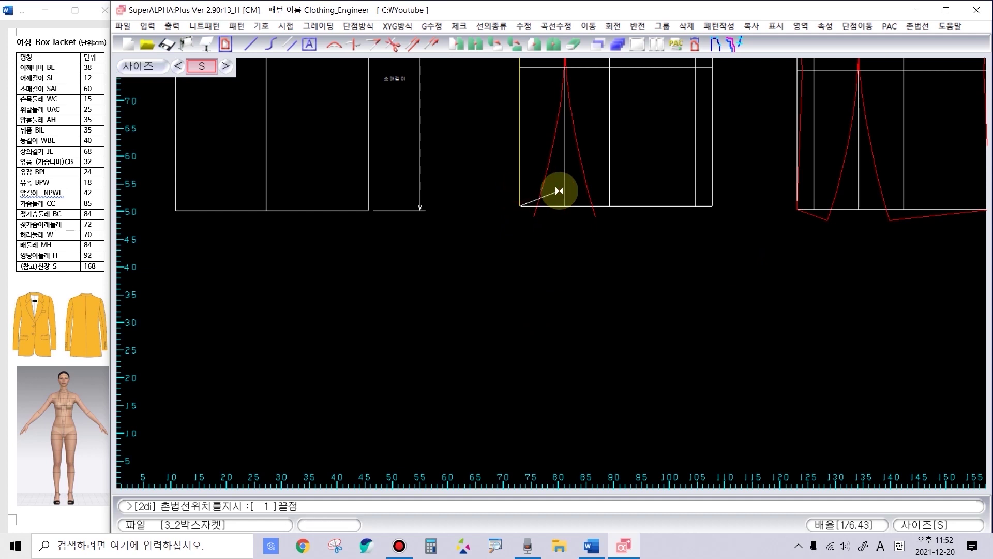
left_click(565, 192)
left_click(547, 243)
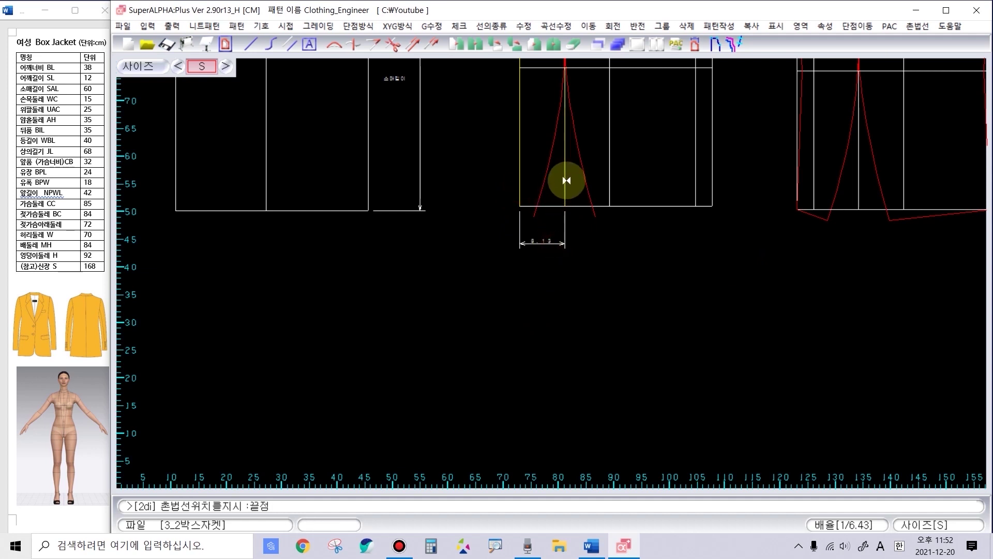
scroll(566, 180, "up", 6)
left_click(580, 233)
left_click(798, 251)
left_click(715, 420)
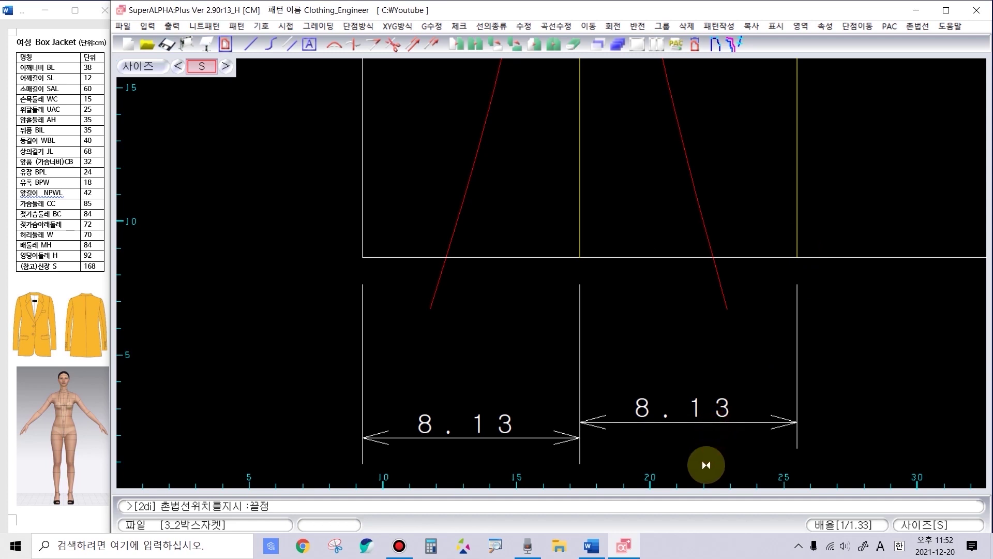
Step: Dimension the underarm strip's width below the hem, between the rightmost vertical guide and the right edge
scroll(791, 277, "down", 4)
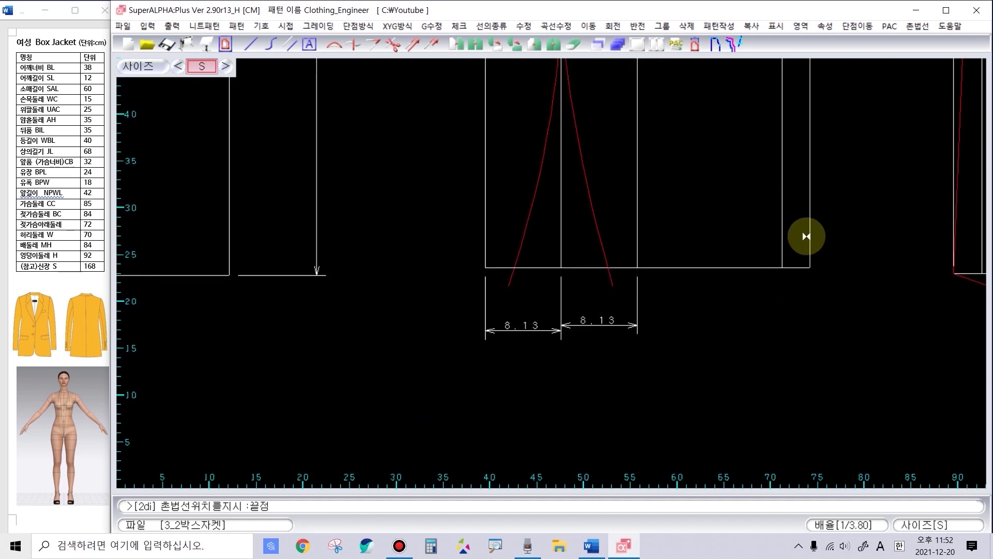
left_click(782, 250)
left_click(809, 259)
left_click(801, 317)
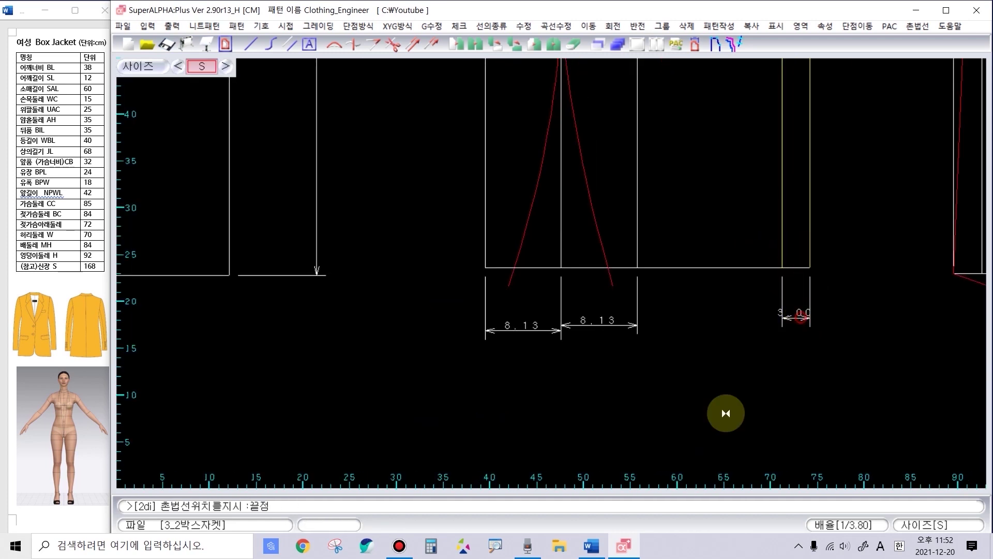
Step: Dimension the vertical distance from the cap-top line to the elbow line, placing it beside the unsplit sleeve's left edge
scroll(787, 355, "down", 1)
left_click(602, 103)
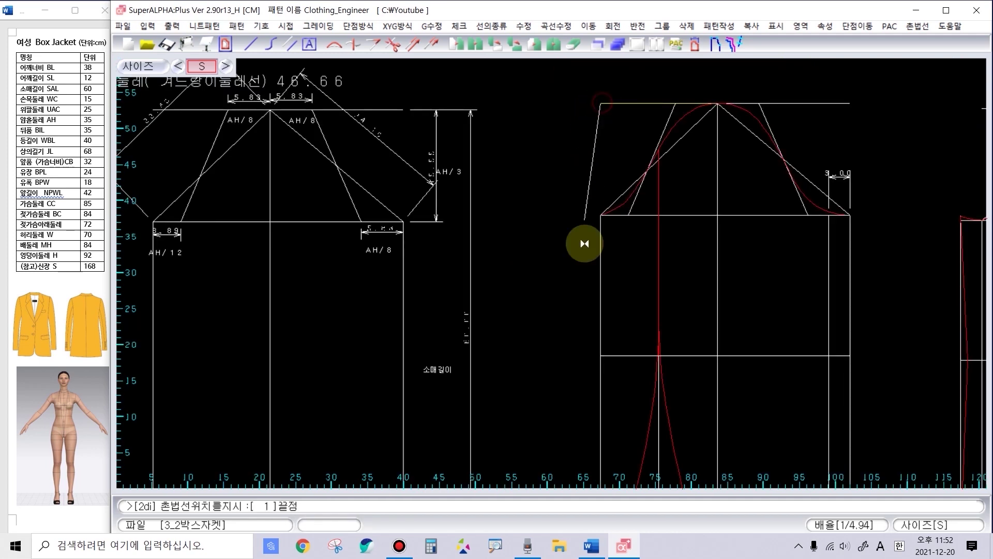
left_click(609, 355)
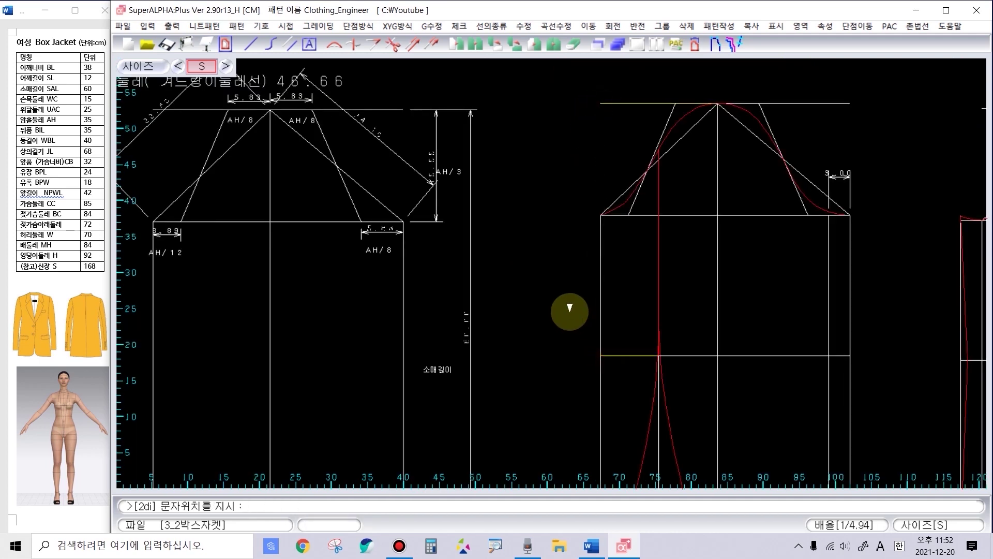
scroll(572, 312, "up", 1)
left_click(545, 234)
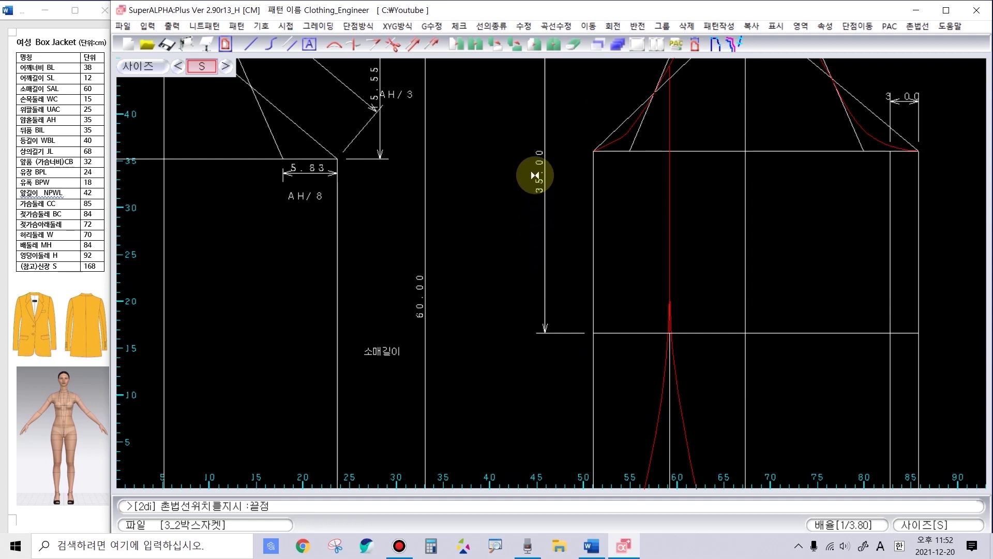
Step: Dimension the gap between the rejoined sleeve's right side seam and its straight vertical edge at the elbow line
scroll(548, 259, "up", 1)
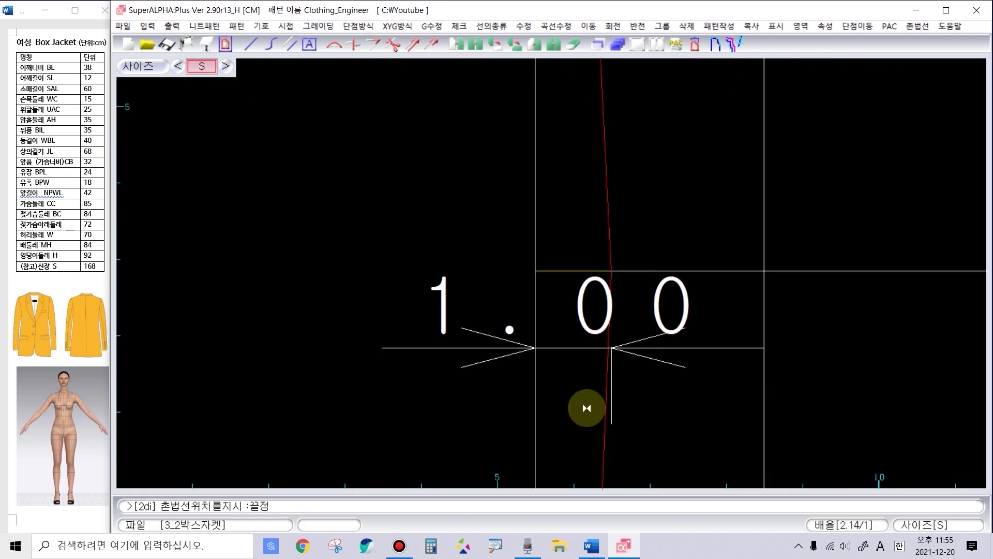
scroll(587, 408, "down", 8)
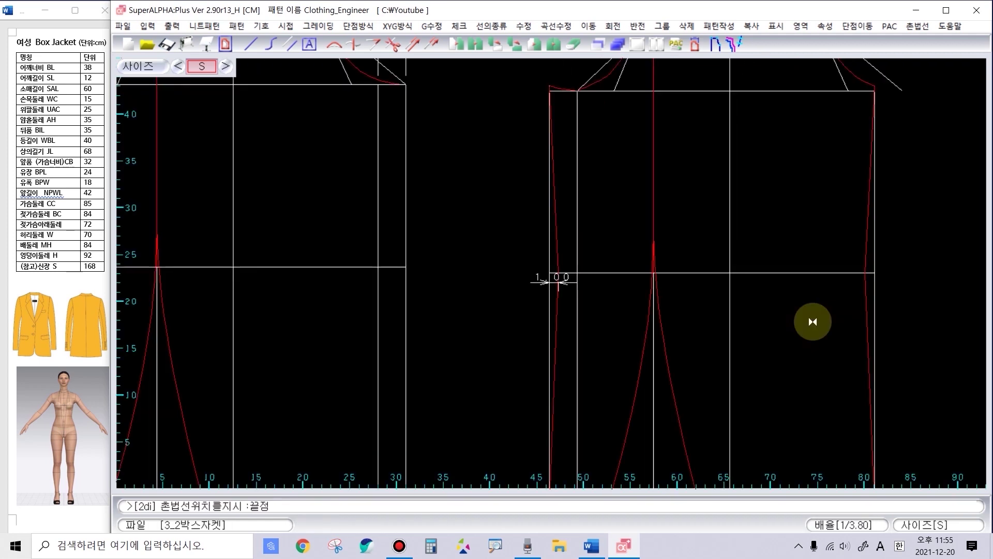
scroll(877, 281, "up", 8)
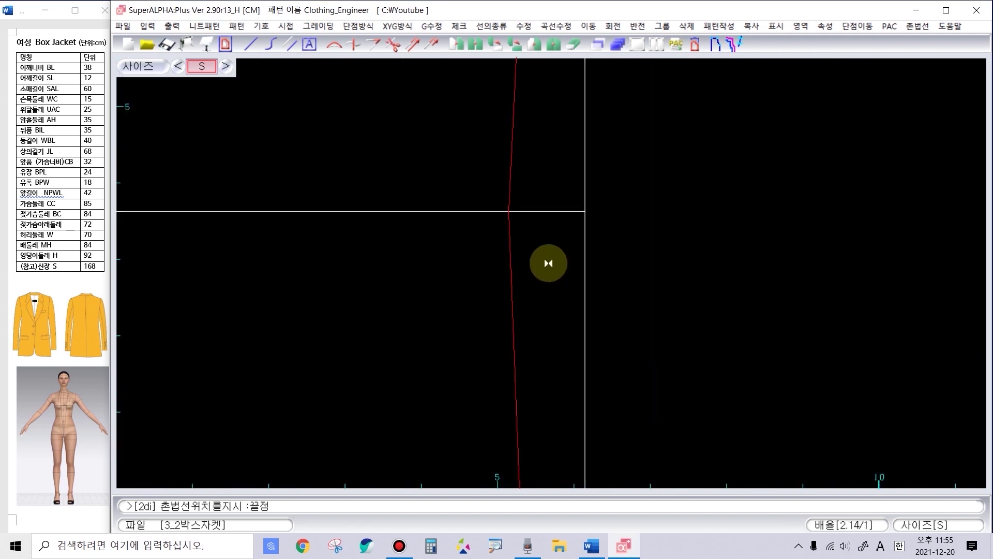
left_click(529, 211)
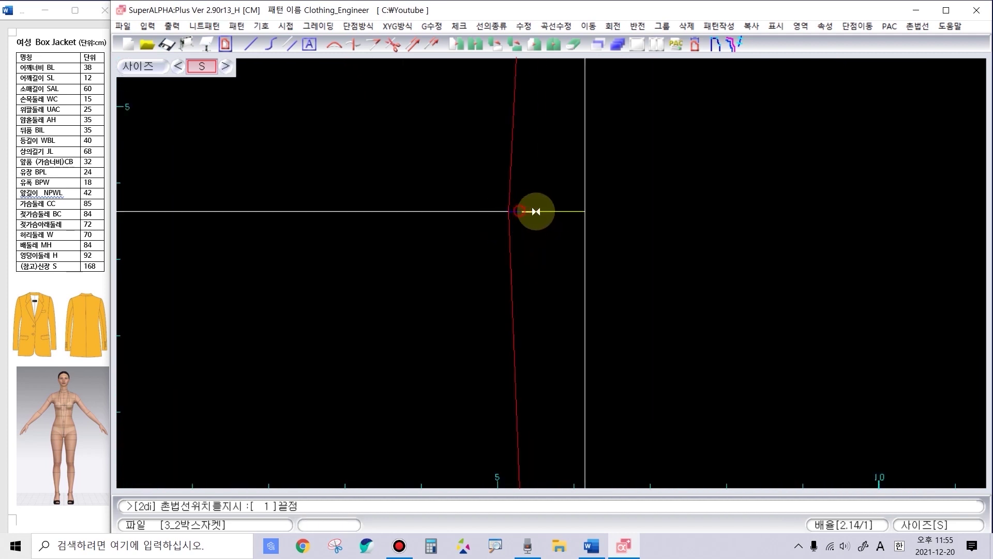
left_click(572, 211)
left_click(544, 291)
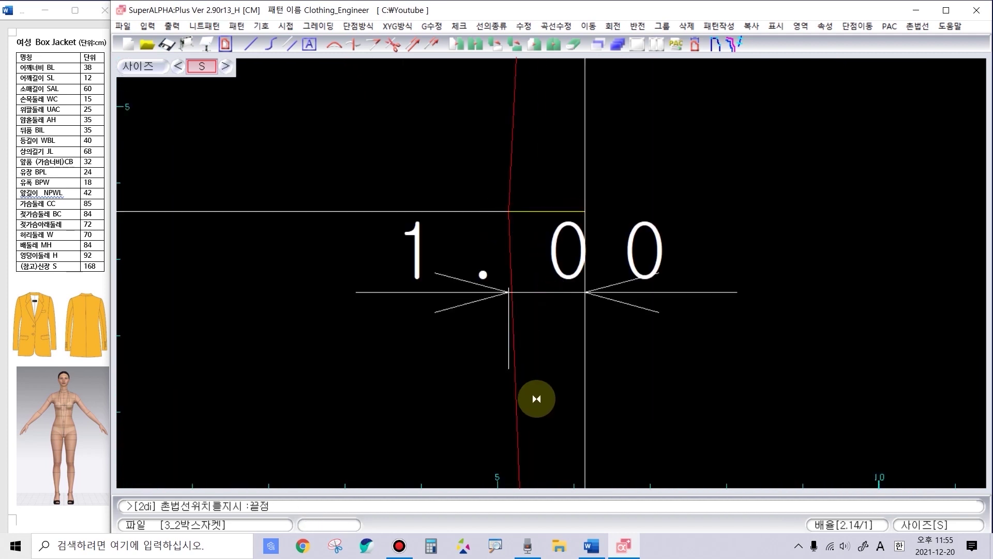
scroll(535, 394, "down", 10)
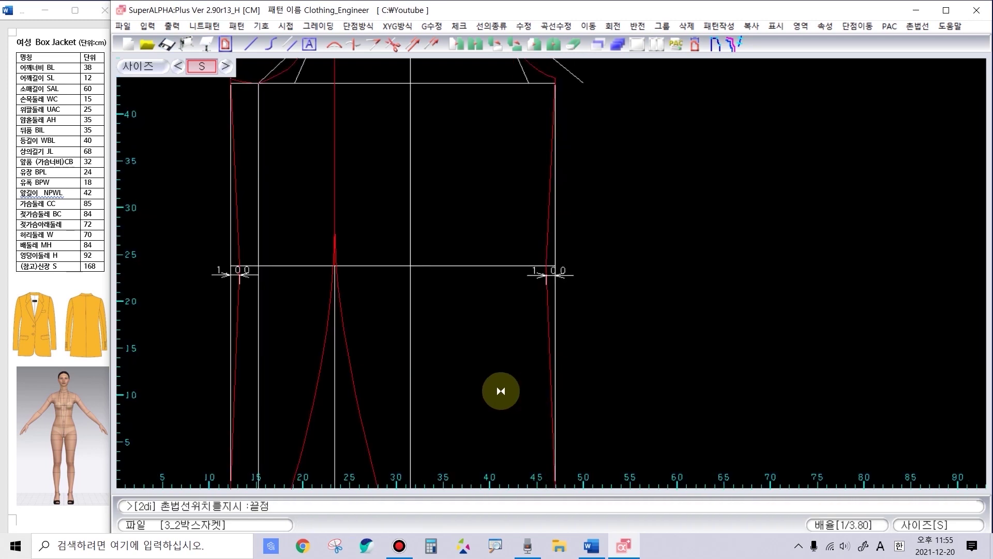
Step: Dimension the two curved seam extensions below the straight hem line on the rejoined sleeve, placing both dimensions between the seams
scroll(466, 378, "up", 12)
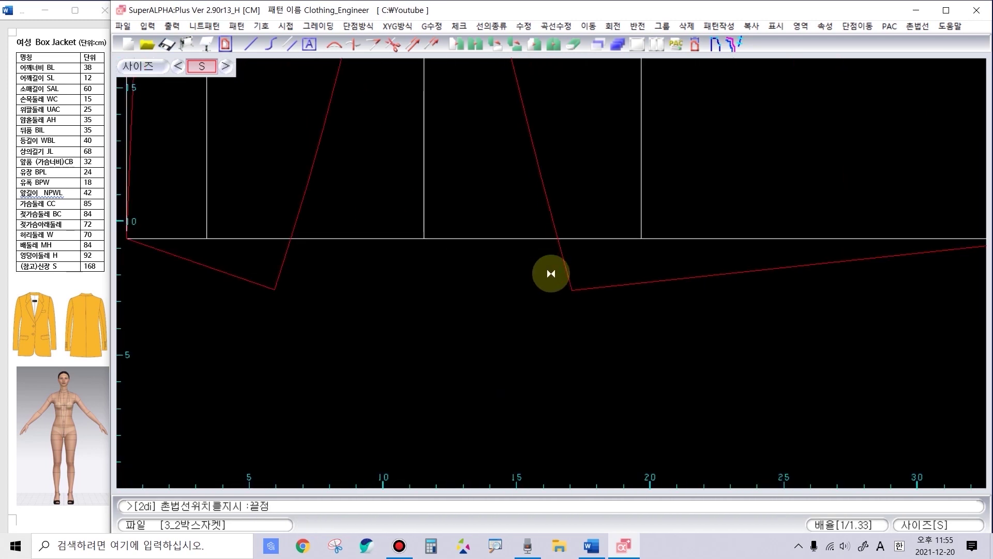
scroll(455, 282, "down", 9)
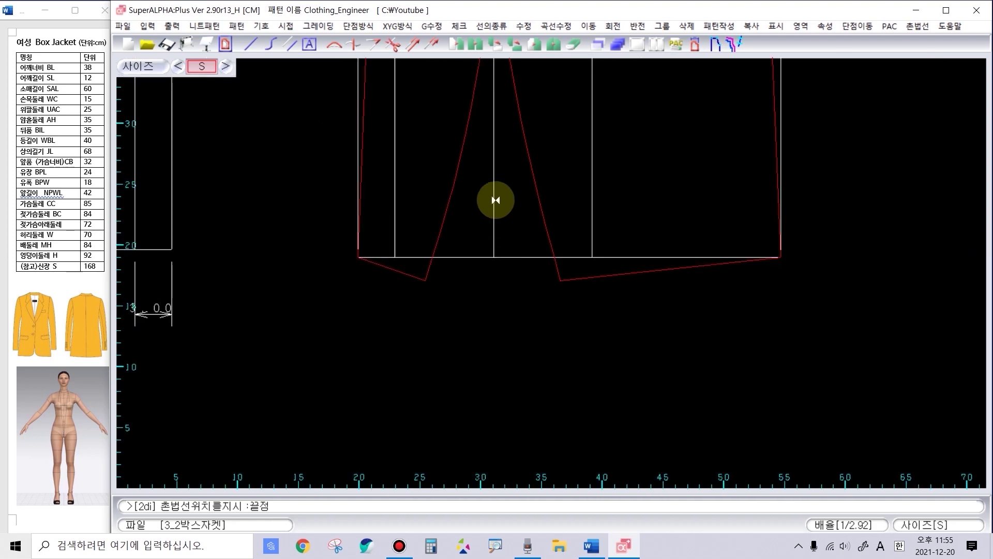
scroll(551, 191, "up", 5)
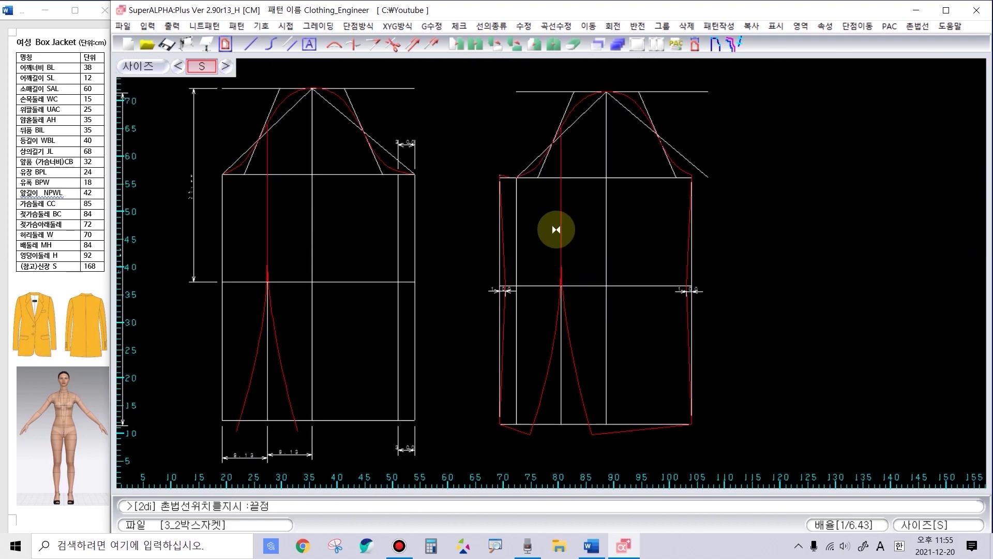
scroll(583, 428, "up", 5)
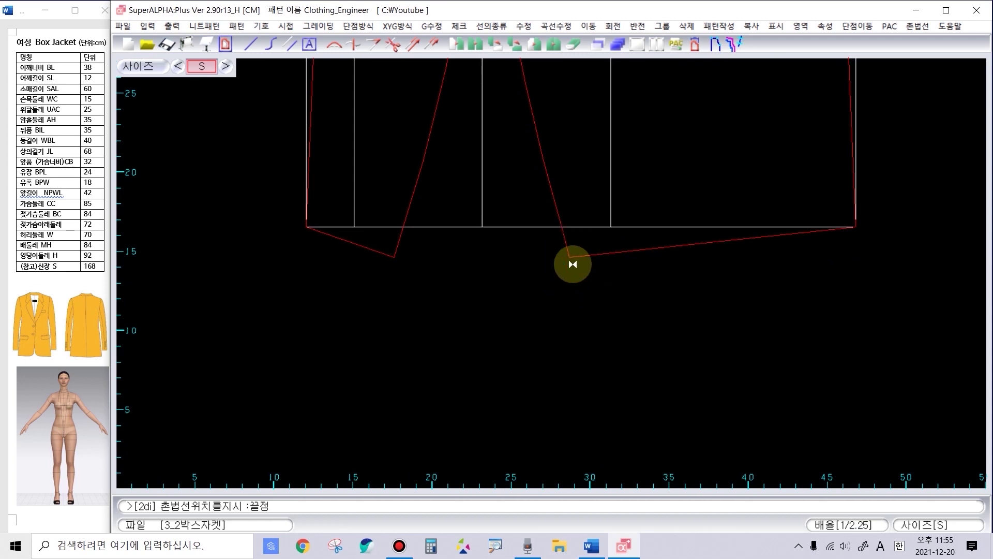
scroll(559, 243, "up", 2)
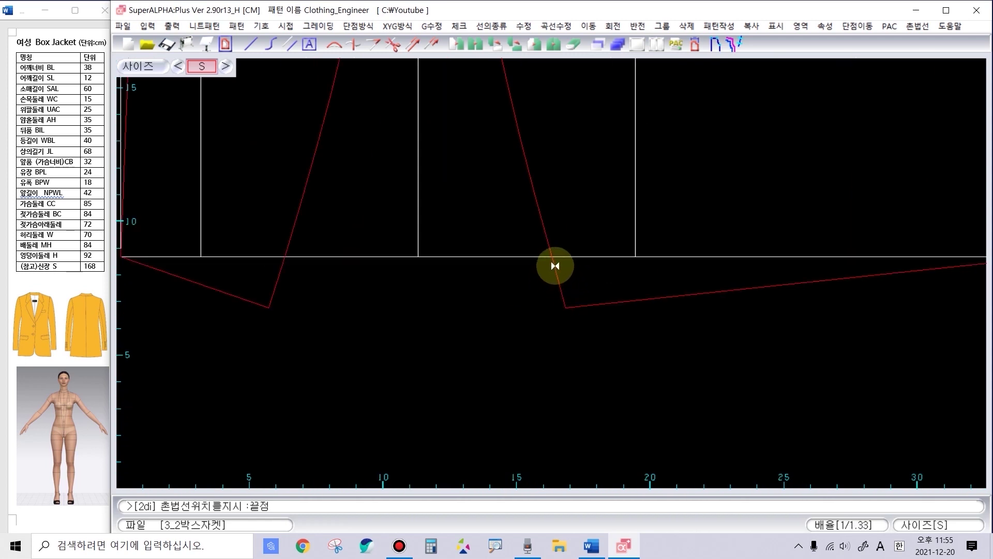
left_click(558, 289)
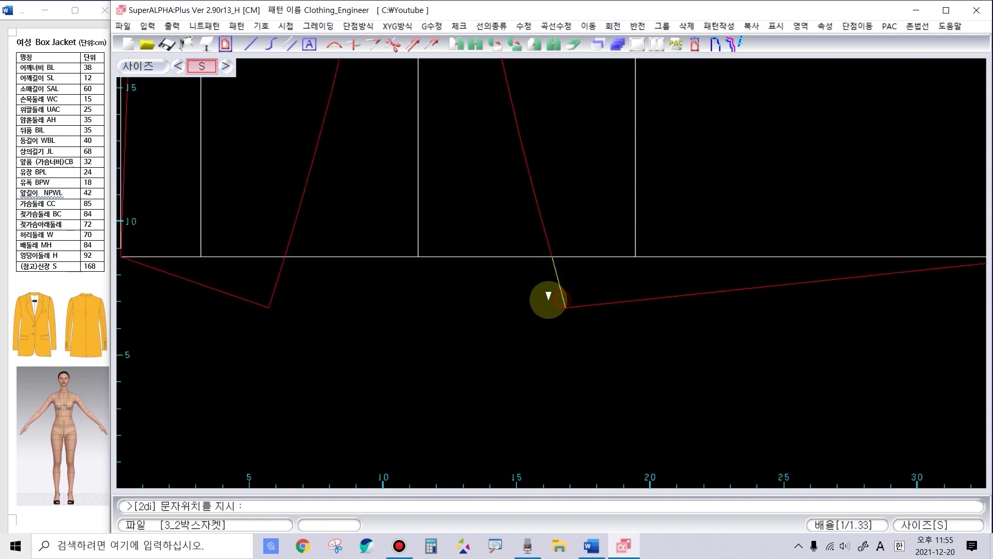
left_click(484, 305)
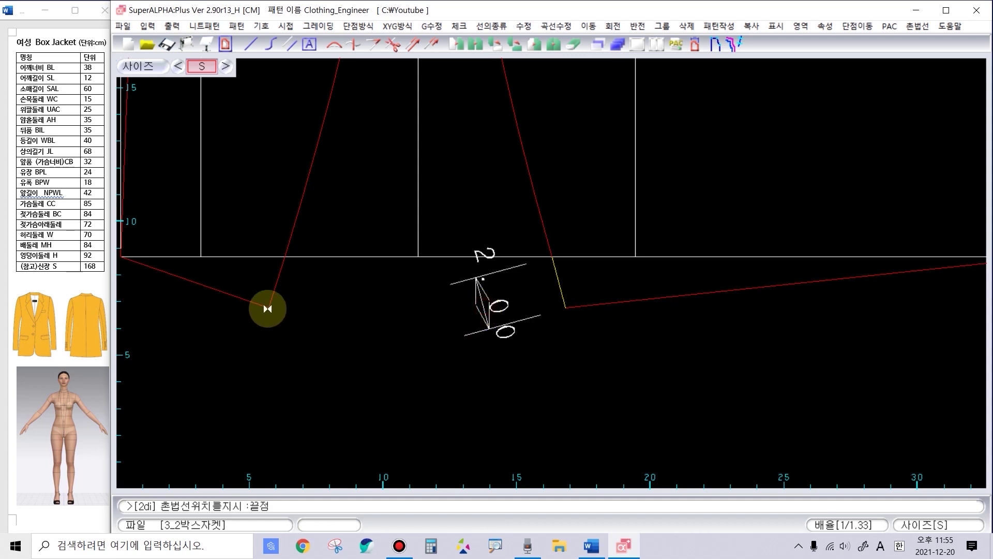
left_click(270, 294)
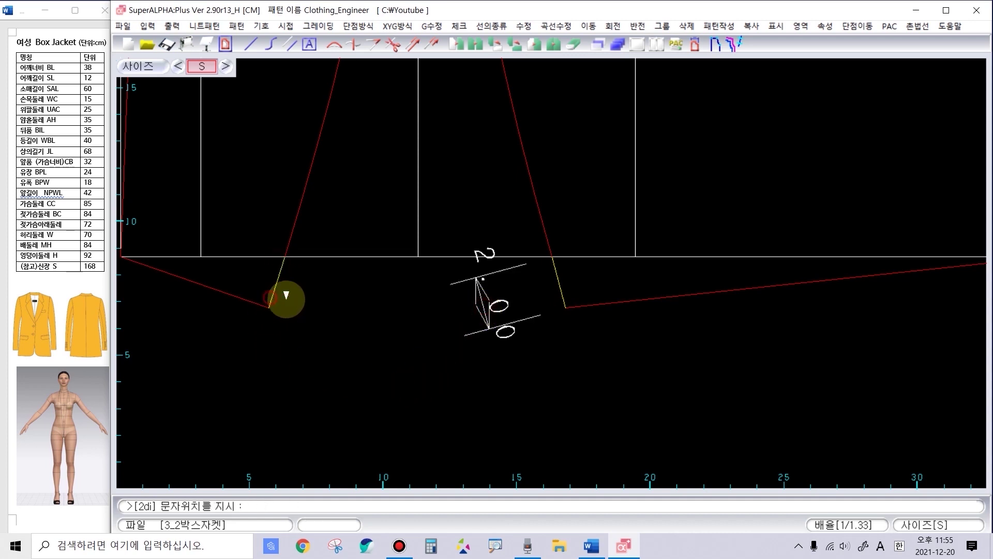
left_click(338, 302)
Step: Copy the complete rejoined sleeve with its dimensions about 49.5 cm to the right of the original
scroll(517, 310, "down", 5)
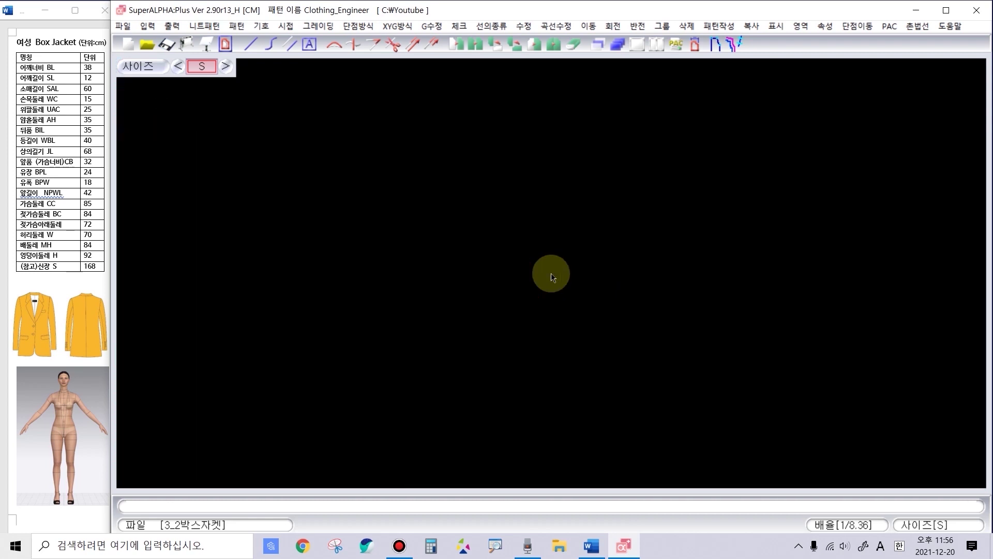
scroll(551, 276, "up", 2)
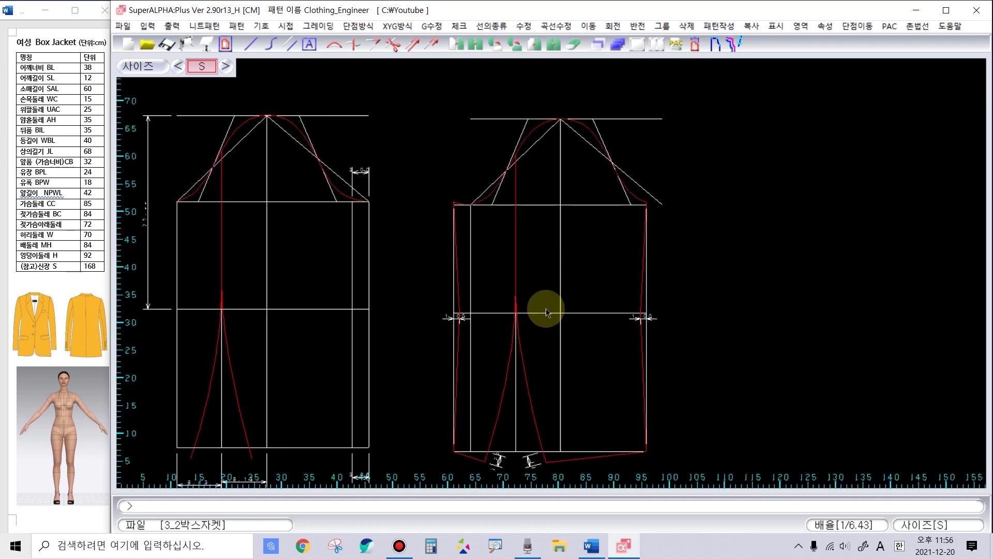
left_click_drag(417, 105, 678, 475)
left_click(677, 474)
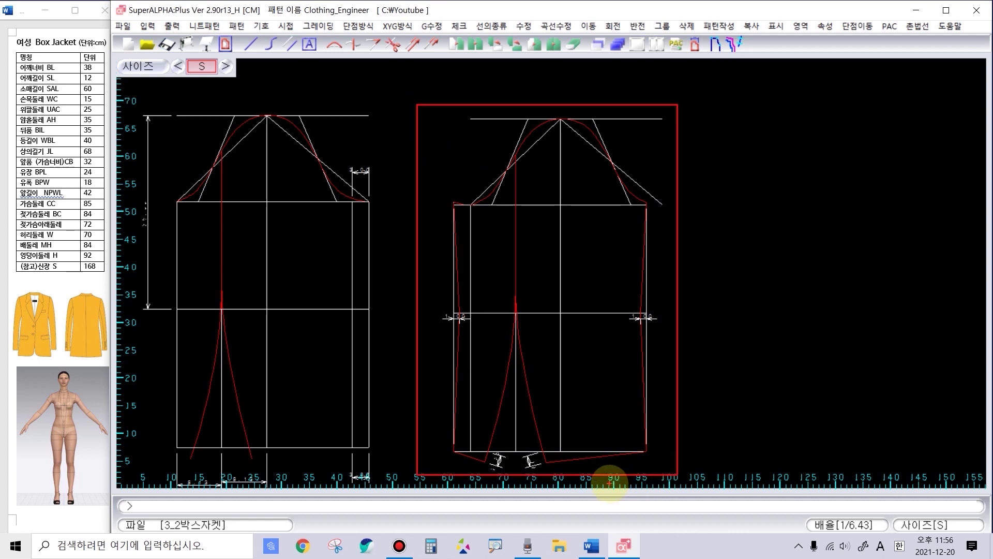
mouse_move(560, 402)
left_mouse_down()
mouse_move(594, 336)
mouse_move(767, 297)
mouse_move(745, 281)
mouse_move(773, 311)
mouse_move(745, 324)
left_mouse_up()
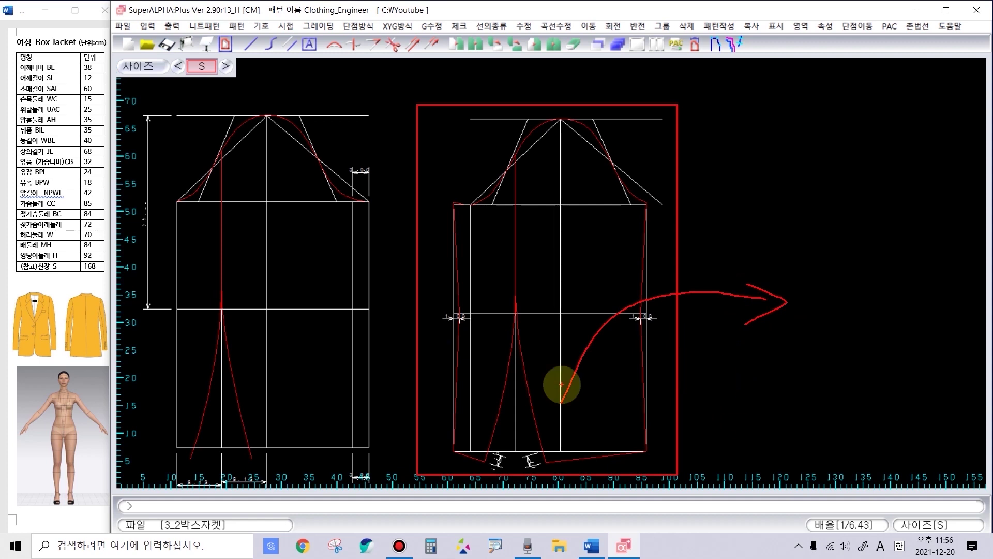
left_click(575, 313)
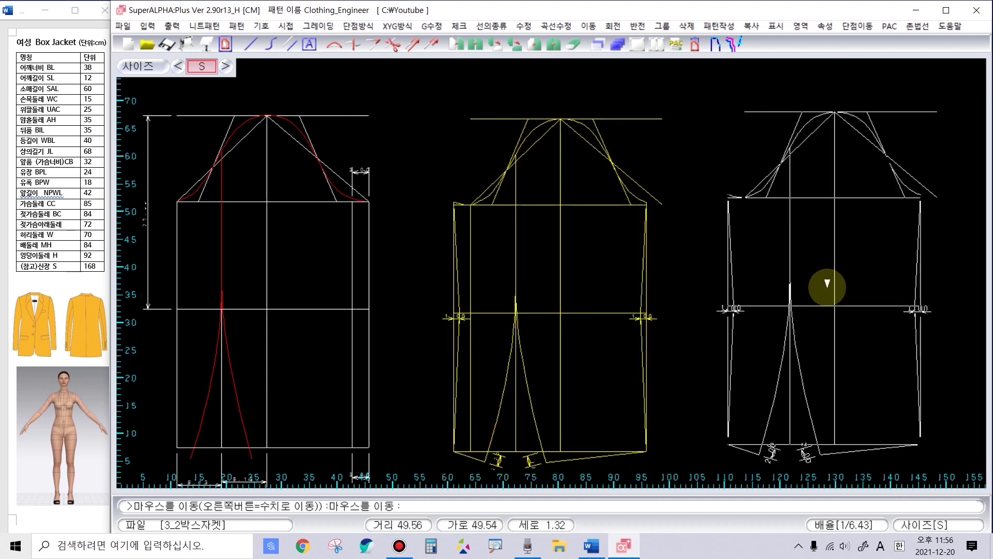
left_click(827, 285)
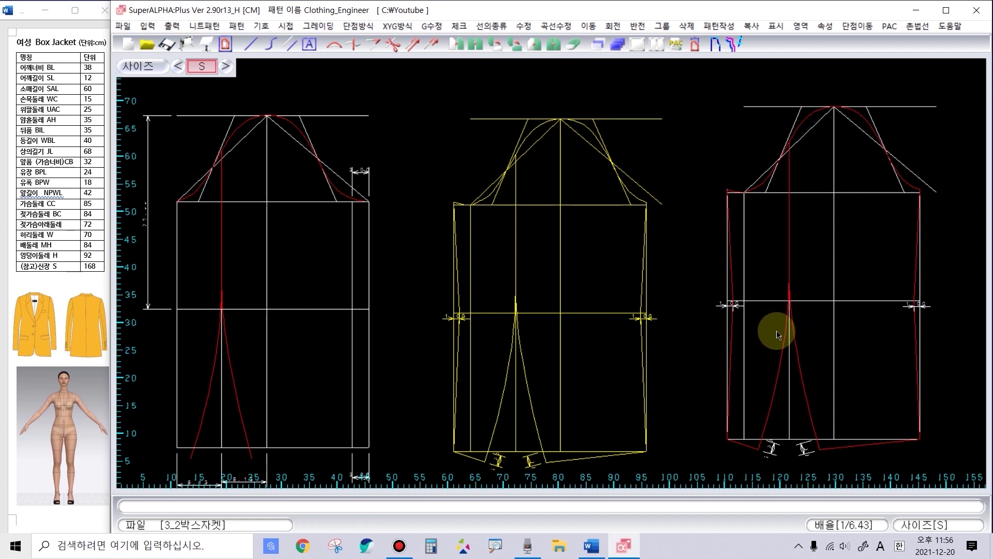
Step: Start deleting lines on the copied sleeve and mark the sleeve cap's top line, slanted guides and diagonals
type("d] 삭제할 선을 지시하세요.:")
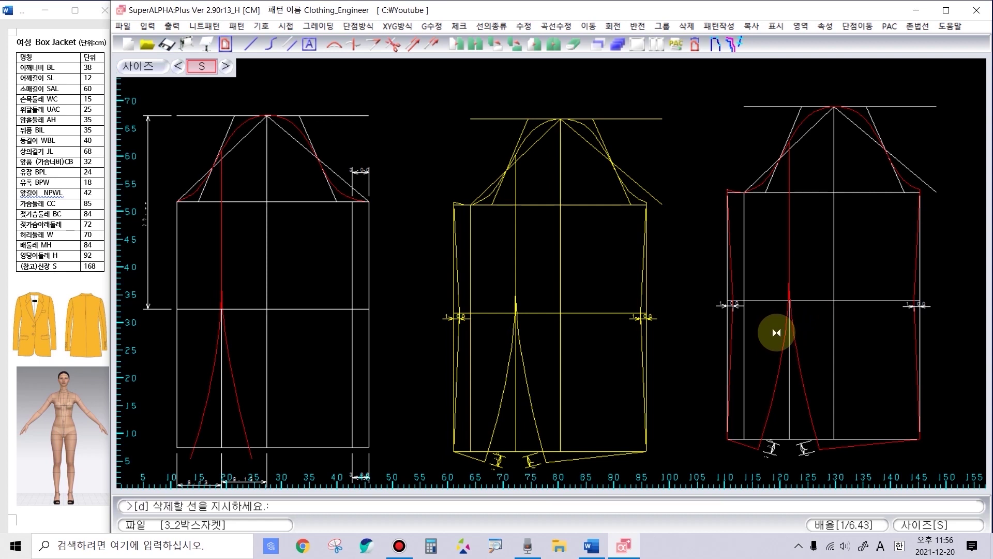
left_click(879, 113)
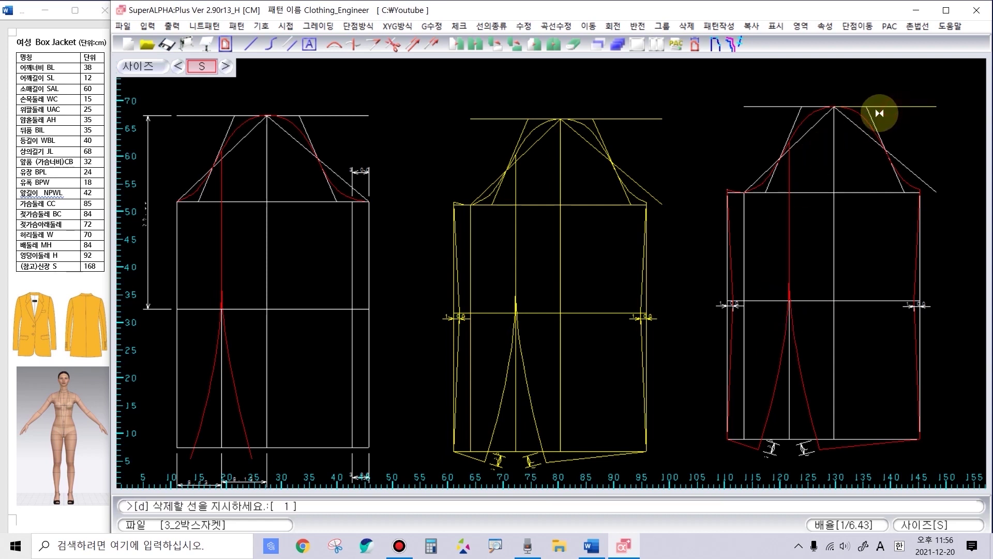
left_click(870, 113)
left_click(834, 142)
left_click(747, 296)
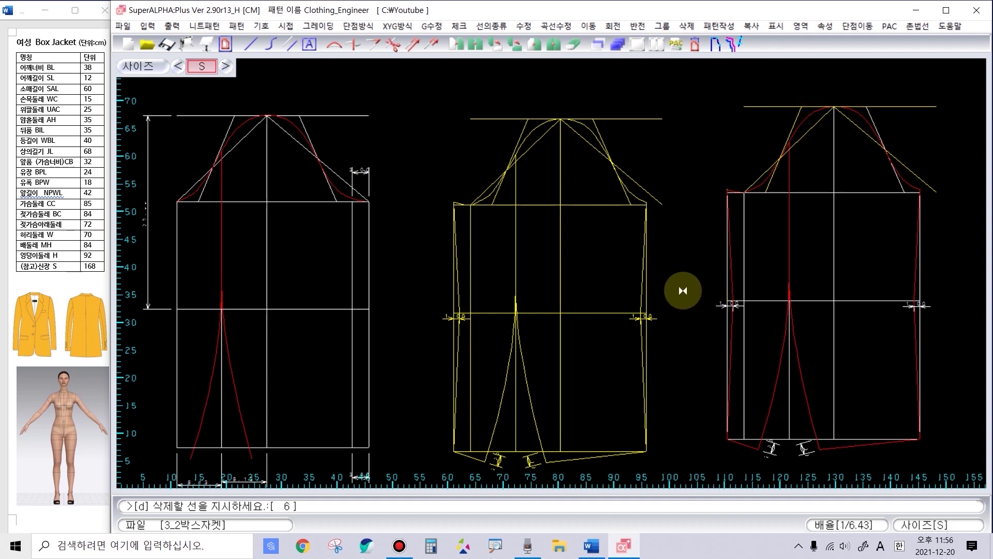
Step: Mark the copied sleeve's straight left and right edges and their elbow-line gap dimensions for deletion
scroll(711, 306, "up", 1)
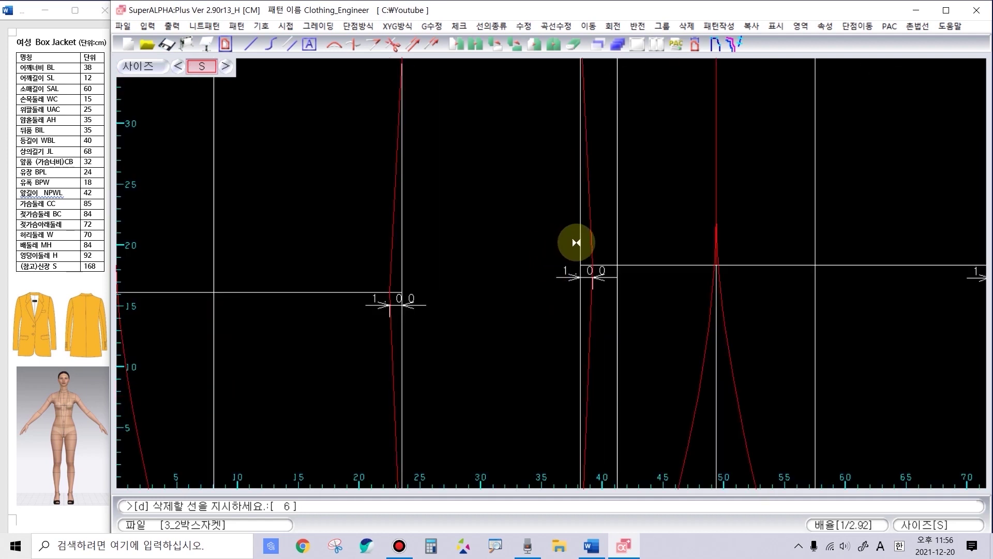
left_click(573, 282)
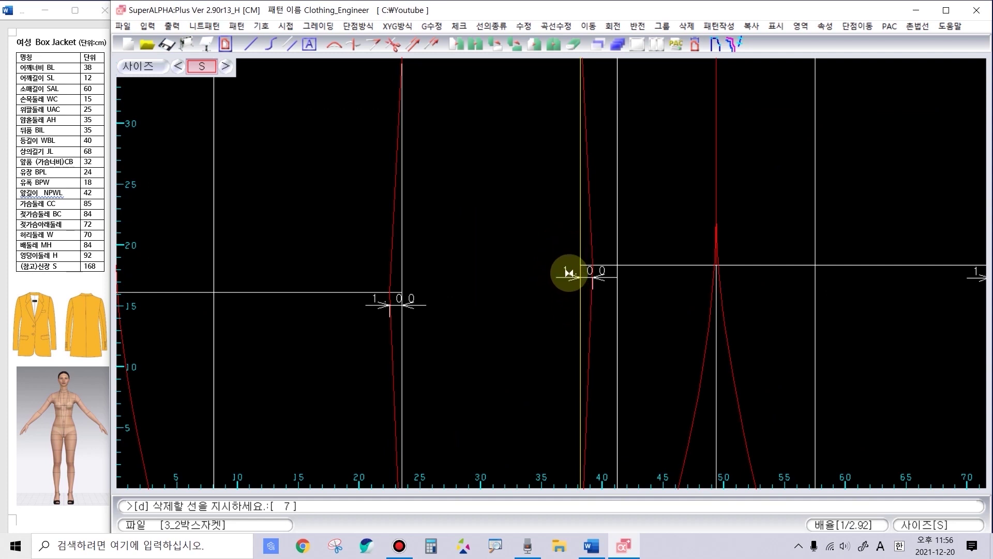
left_click(569, 279)
scroll(574, 310, "down", 1)
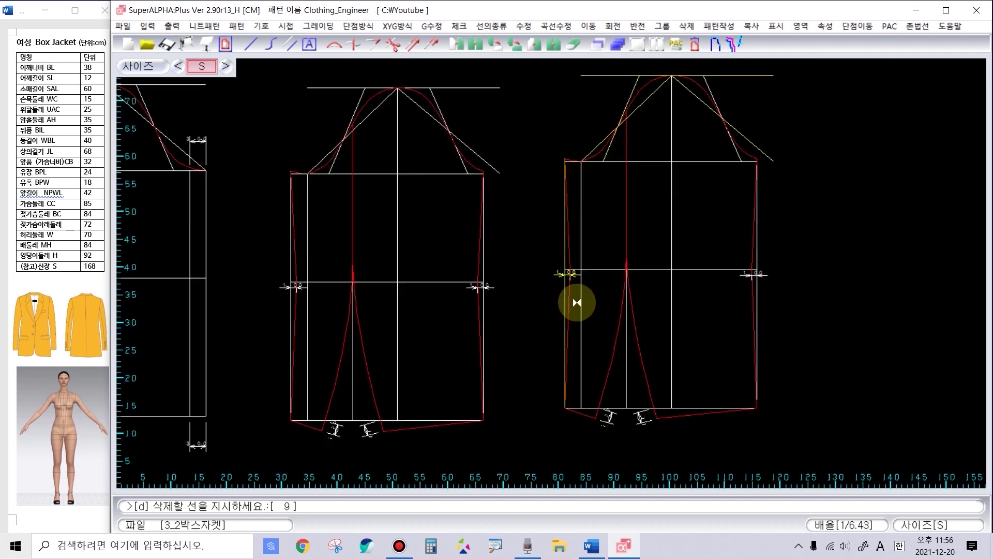
scroll(751, 305, "up", 1)
scroll(551, 273, "up", 1)
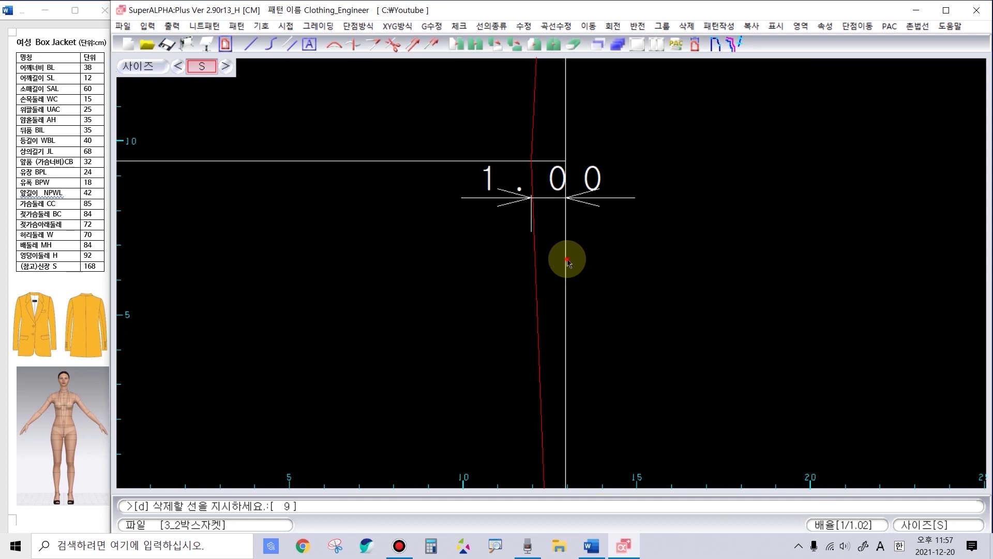
left_click(568, 260)
left_click(560, 178)
left_click(487, 195)
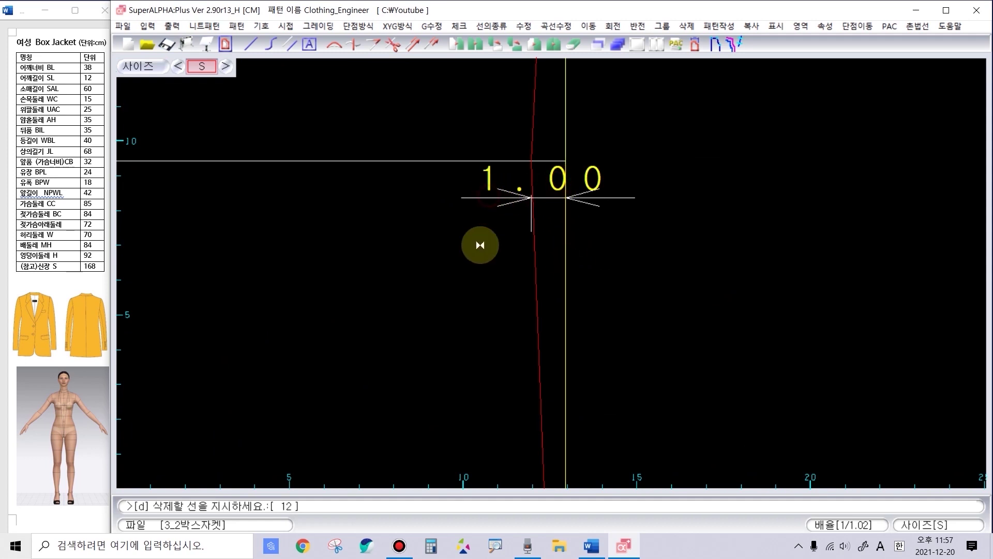
left_click(506, 208)
Step: Mark the copied sleeve's middle straight hem segments and both seam extension dimensions, and delete all the marked lines
scroll(483, 251, "down", 2)
scroll(490, 265, "down", 1)
scroll(547, 273, "up", 3)
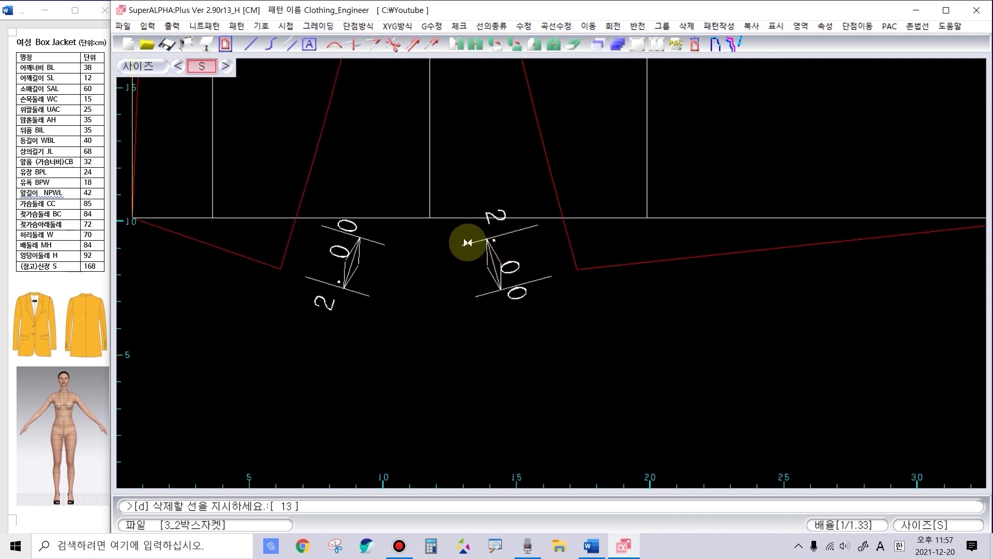
left_click(388, 217)
left_click(520, 220)
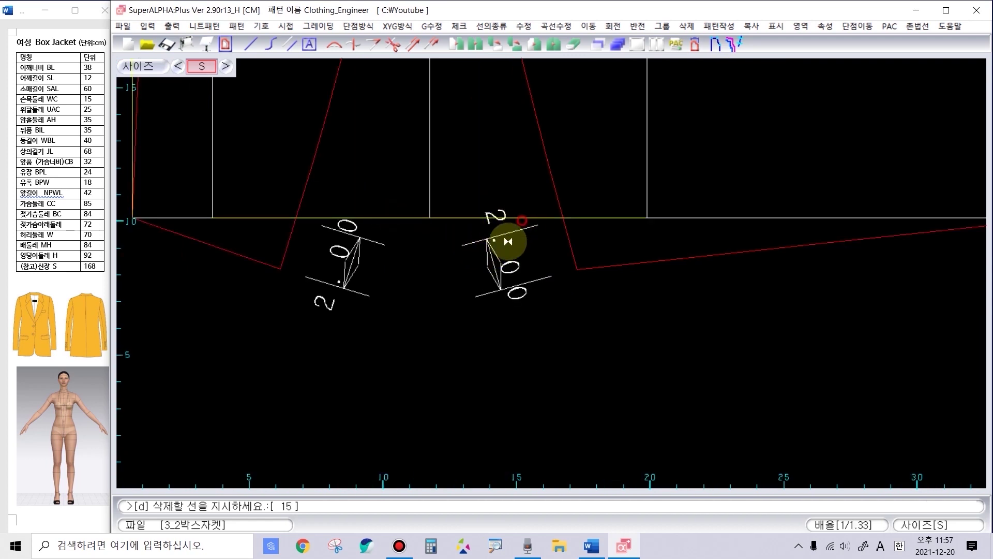
left_click(491, 258)
left_click(495, 273)
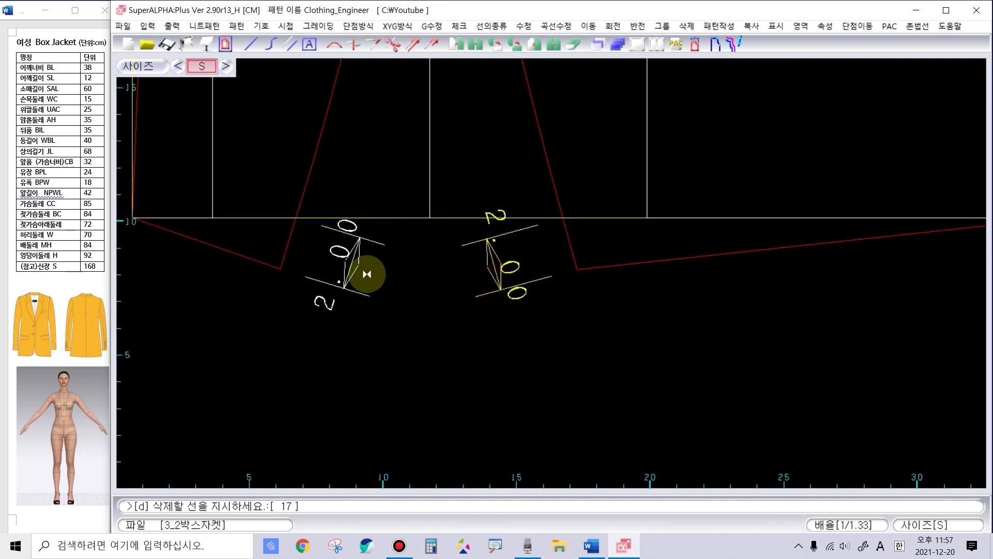
left_click(338, 229)
left_click(345, 253)
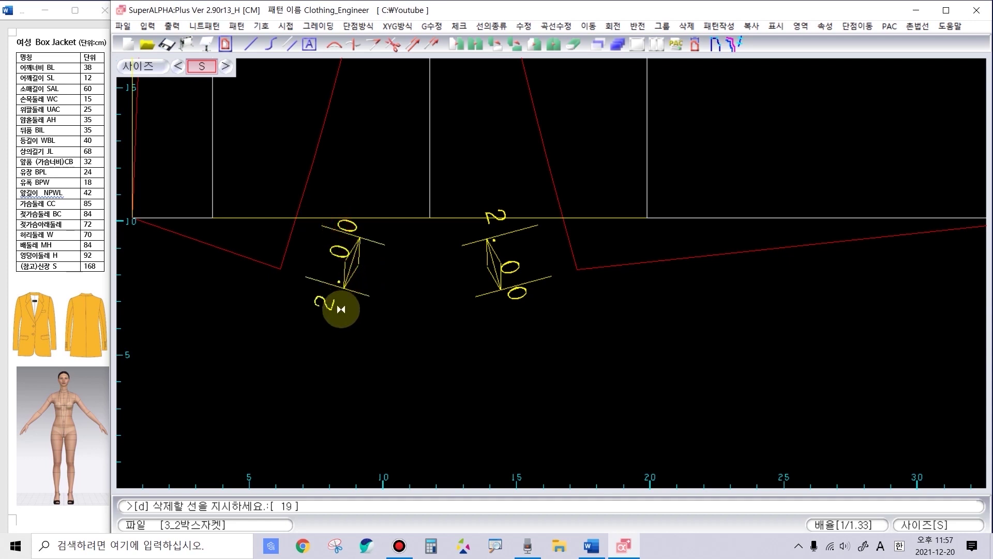
right_click(392, 316)
Step: Delete the copied sleeve's inner elbow line segments and the two remaining straight hem segments
scroll(395, 317, "down", 8)
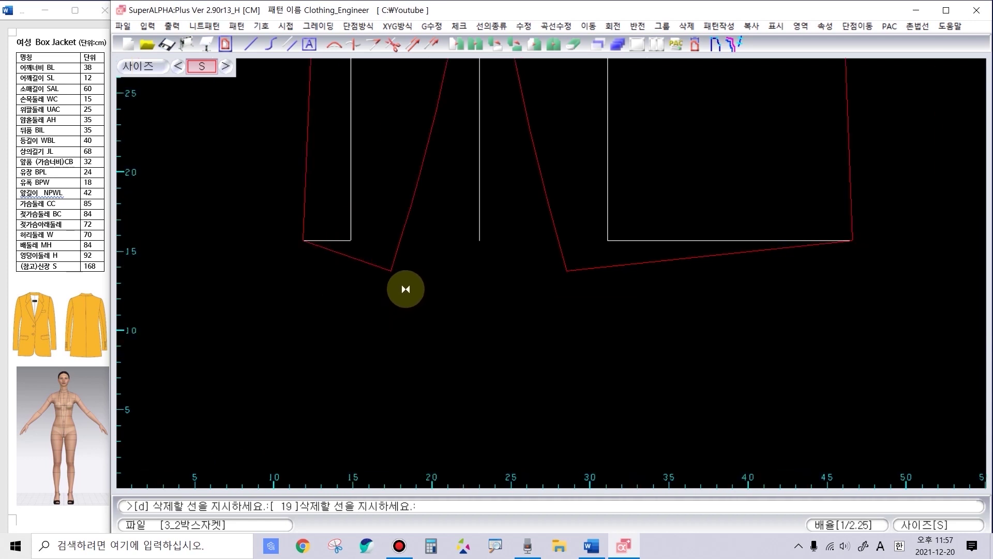
scroll(549, 272, "up", 3)
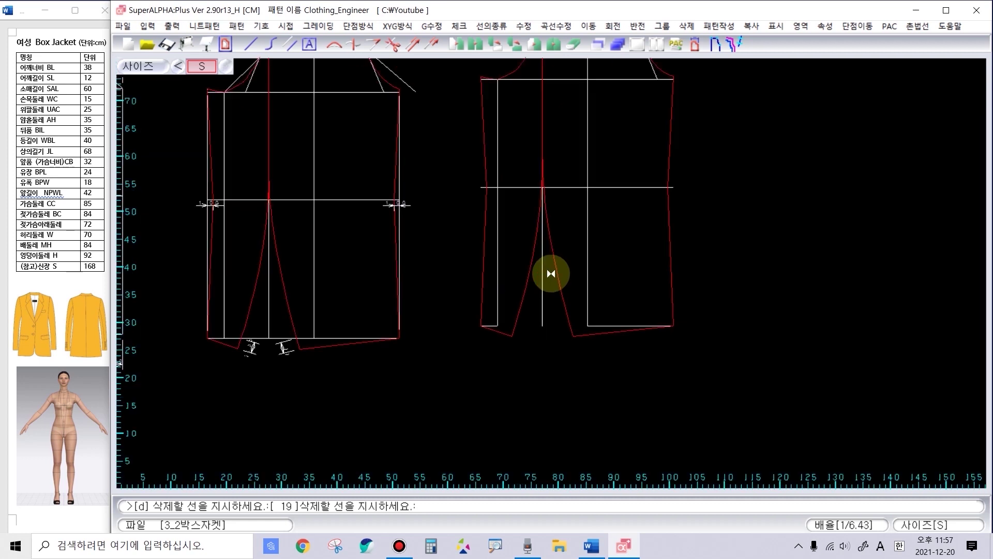
scroll(590, 238, "up", 2)
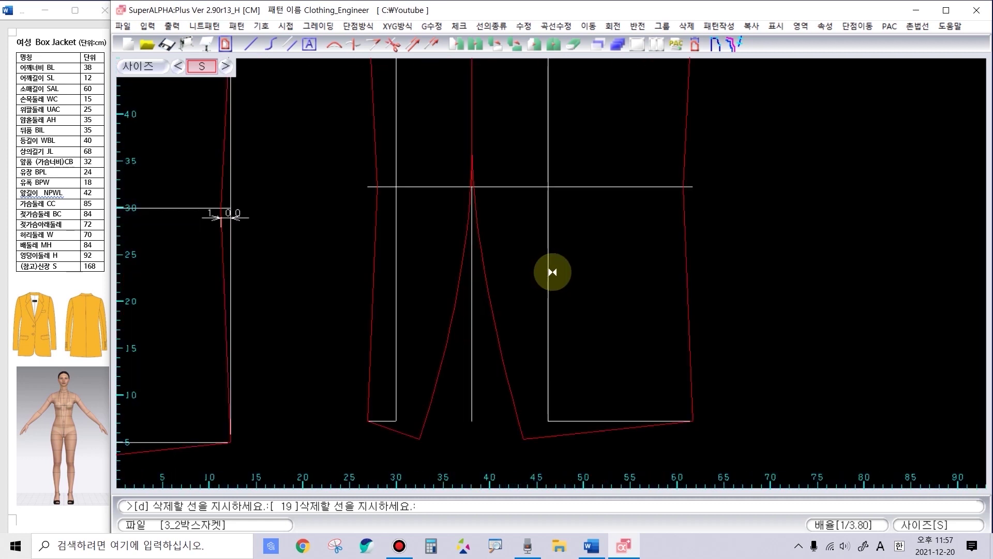
left_click(627, 185)
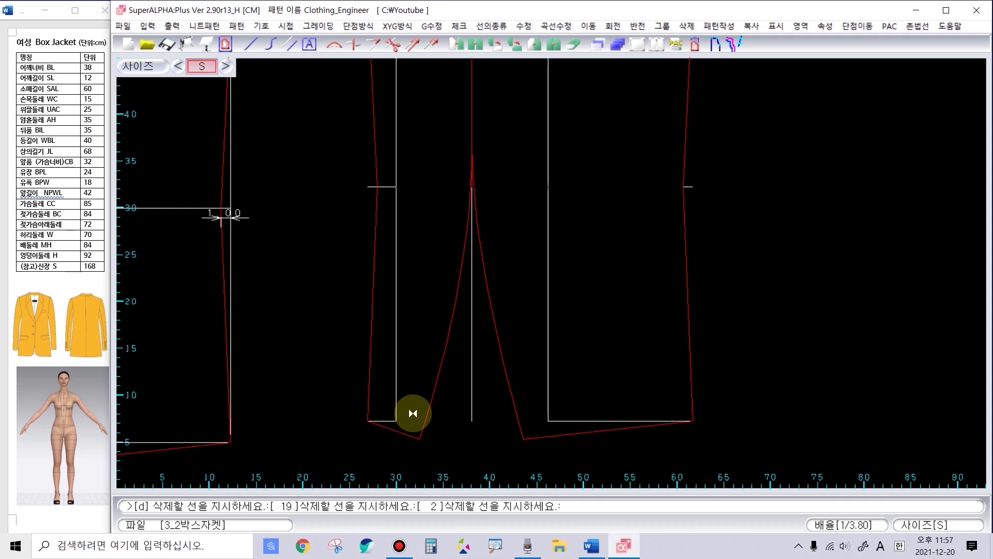
scroll(409, 416, "down", 1)
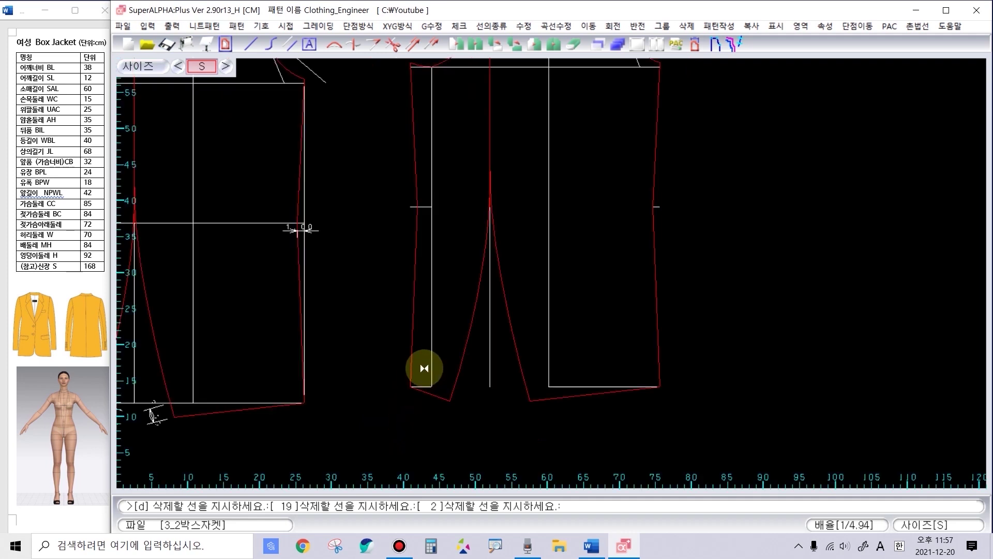
scroll(424, 387, "up", 3)
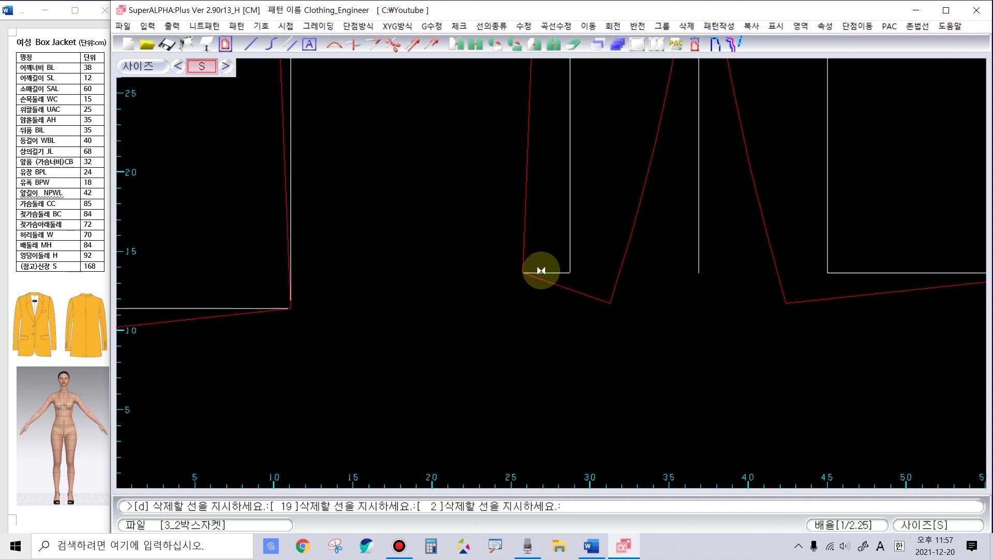
left_click(915, 271)
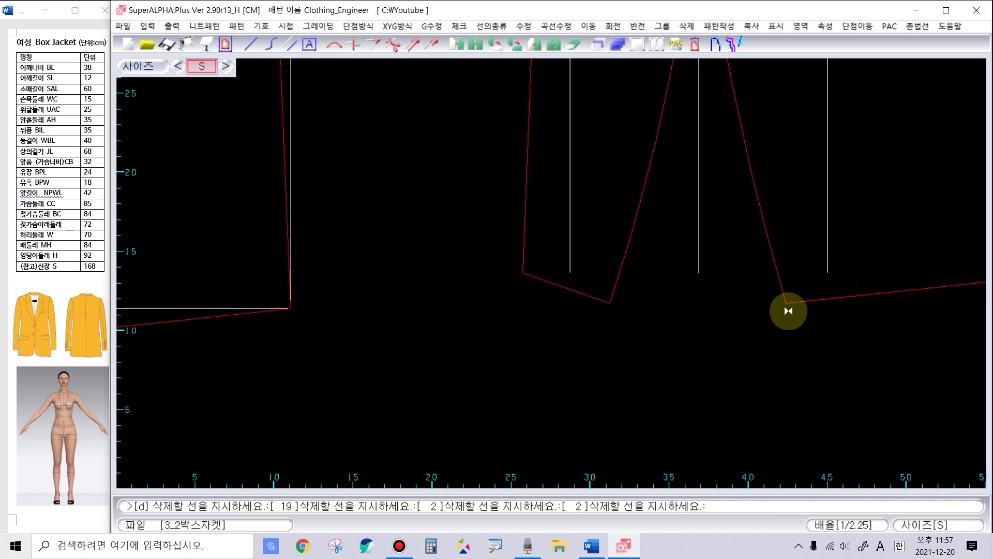
Step: Delete the leftover slanted guide on the copied sleeve's cap and the whole horizontal line below the cap
scroll(786, 306, "down", 3)
scroll(616, 127, "down", 2)
scroll(607, 98, "down", 2)
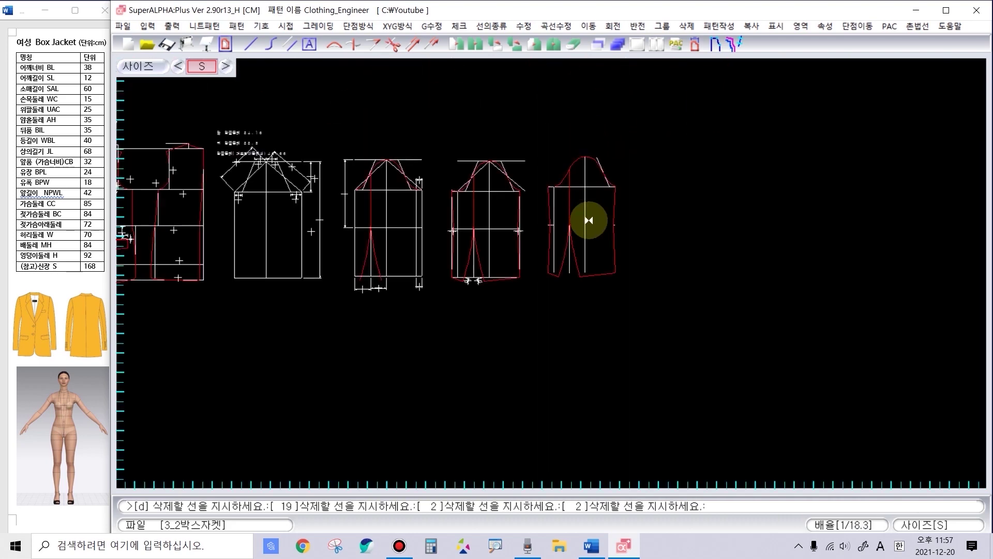
scroll(551, 271, "up", 2)
scroll(551, 271, "up", 2)
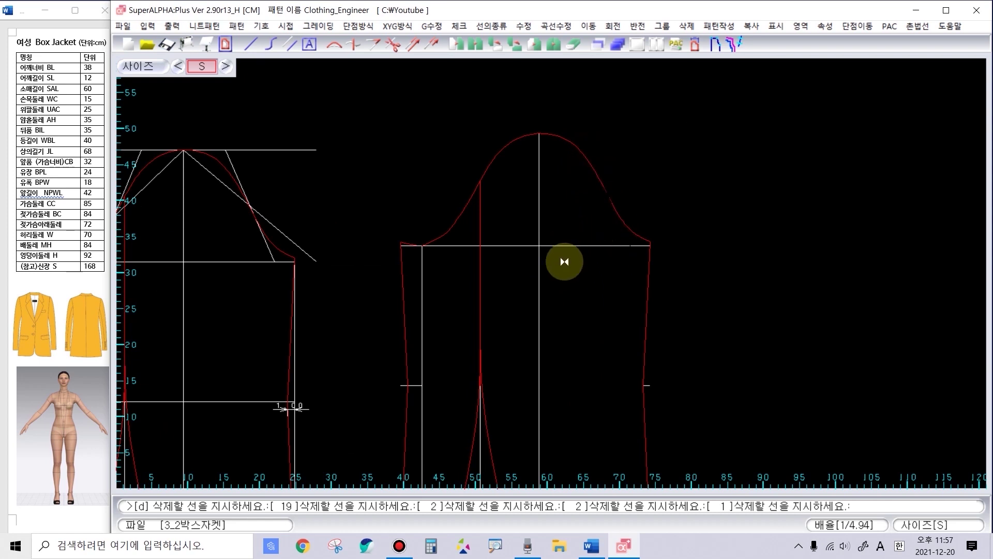
scroll(468, 285, "down", 1)
scroll(473, 290, "up", 1)
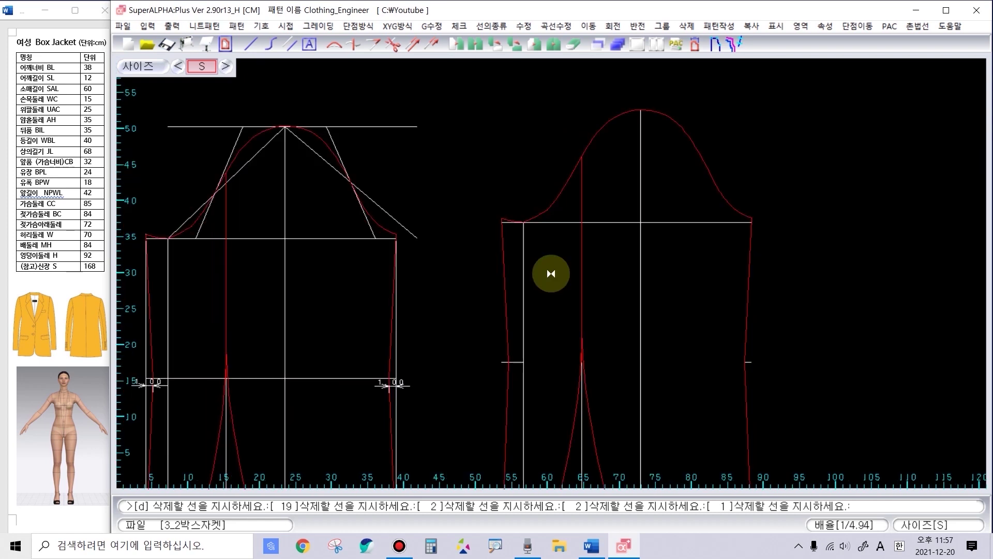
left_click(619, 223)
left_click(669, 223)
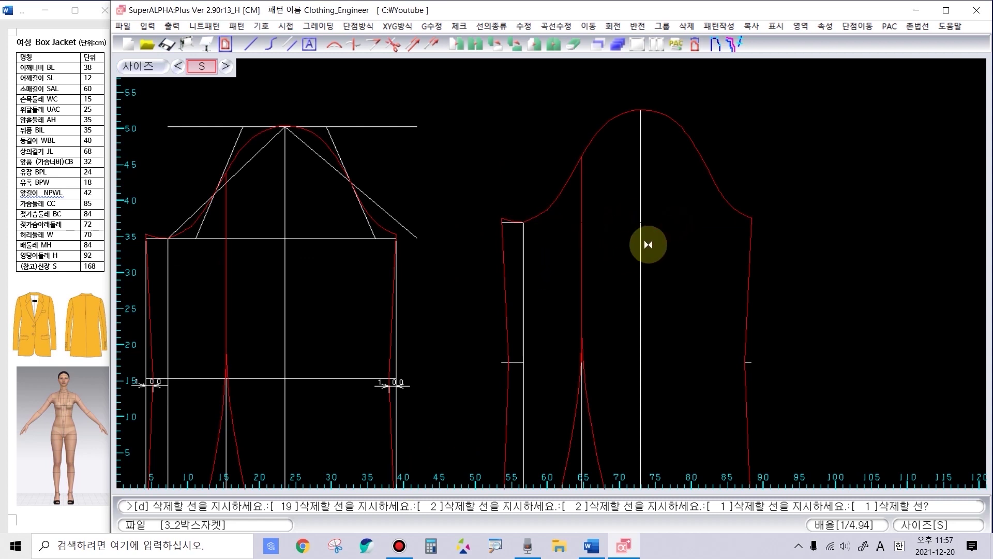
scroll(505, 224, "up", 8)
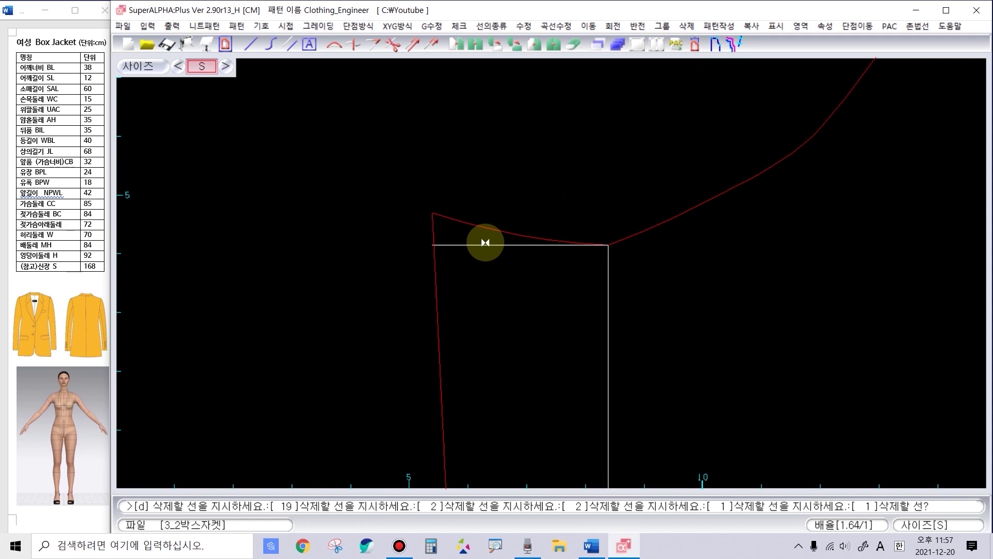
scroll(498, 283, "down", 10)
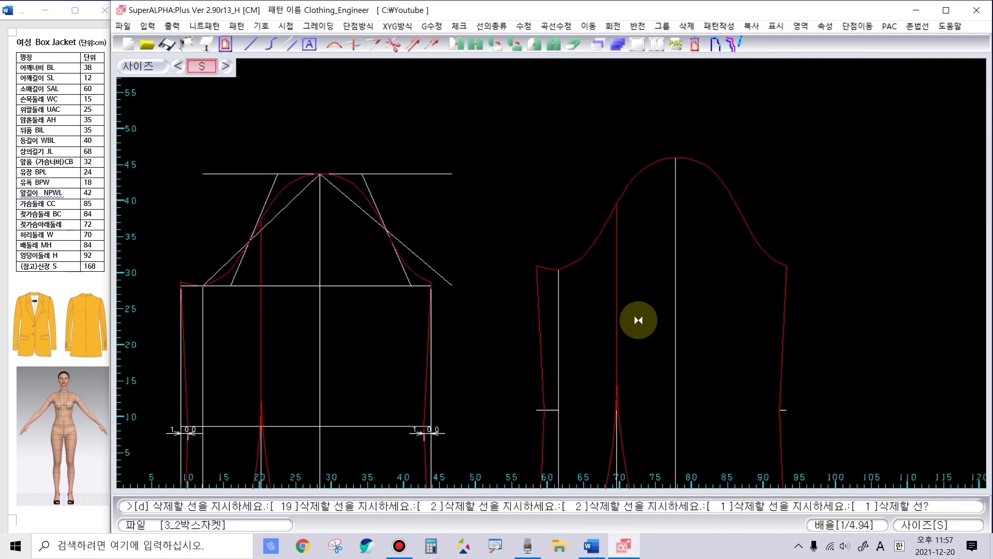
Step: Shorten the copied sleeve's vertical centre line to a 1 cm notch at the top of the sleeve cap
scroll(541, 259, "up", 2)
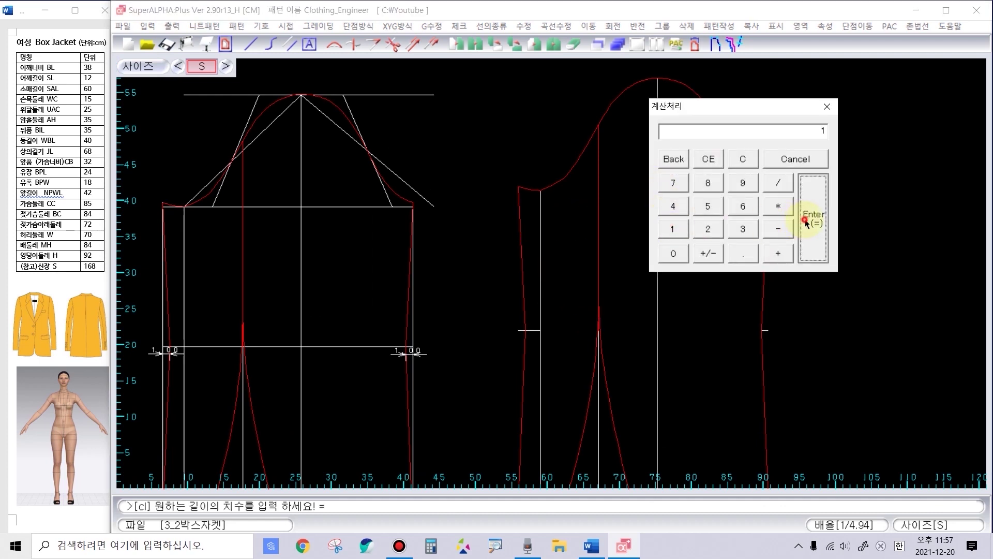
left_click(795, 240)
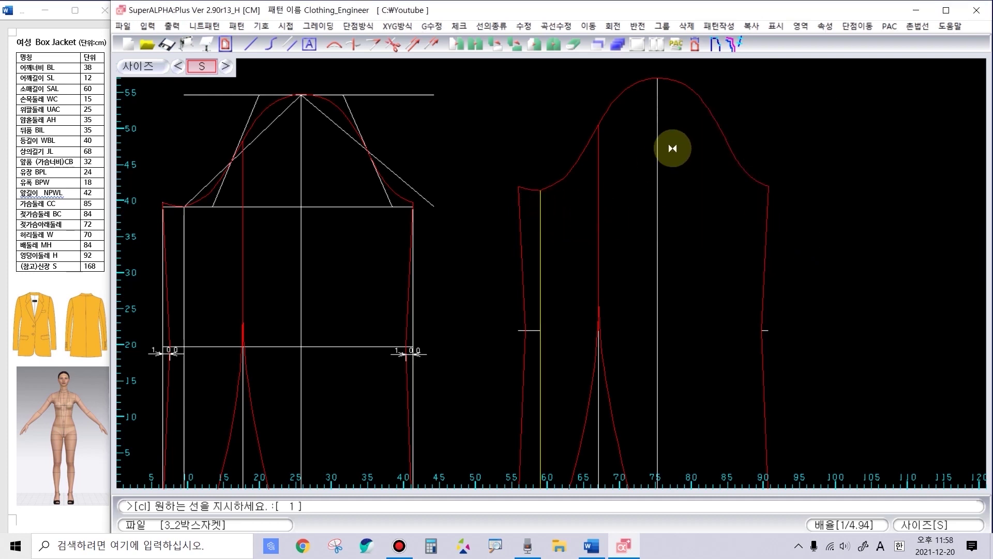
left_click(657, 96)
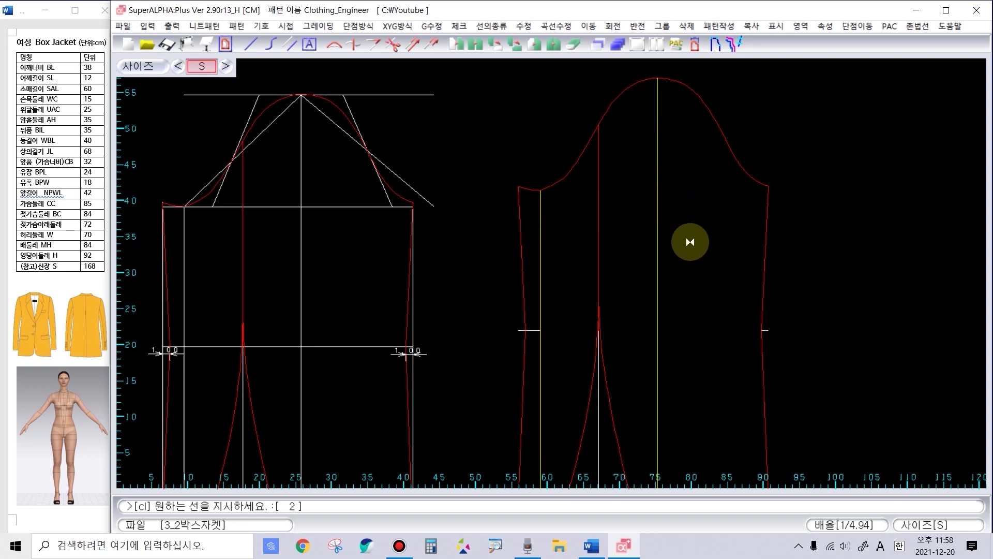
scroll(589, 355, "up", 2)
scroll(549, 272, "down", 3)
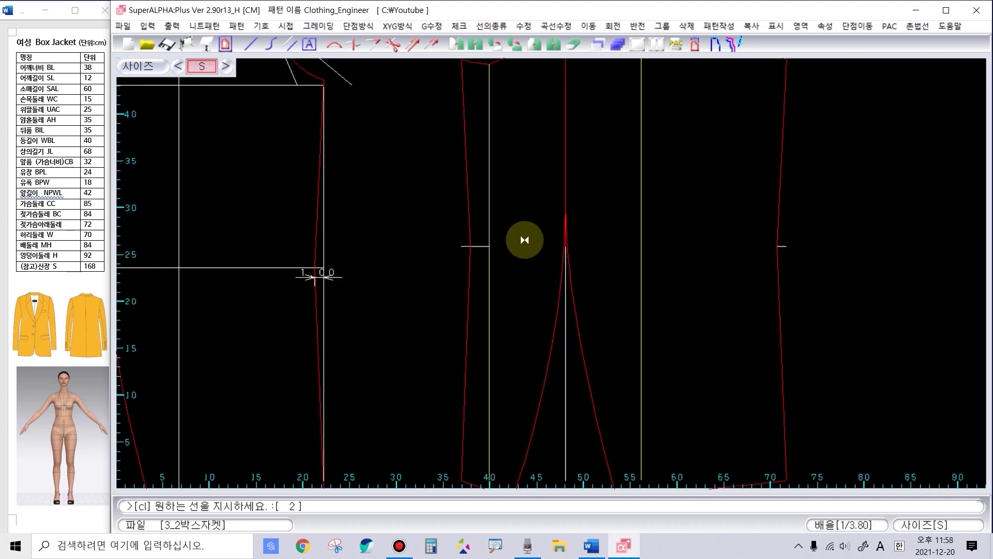
scroll(561, 266, "up", 2)
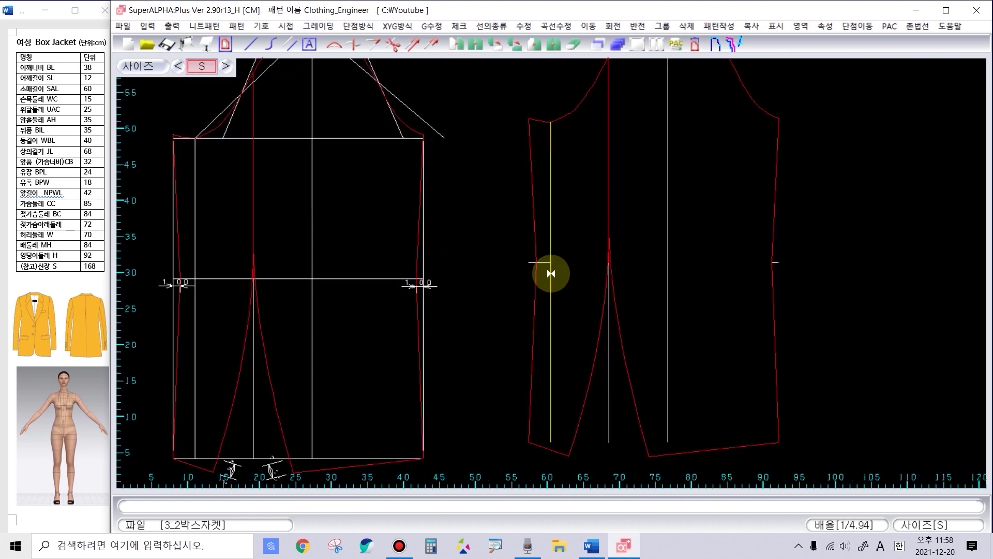
right_click(574, 244)
left_click(831, 107)
scroll(754, 160, "down", 3)
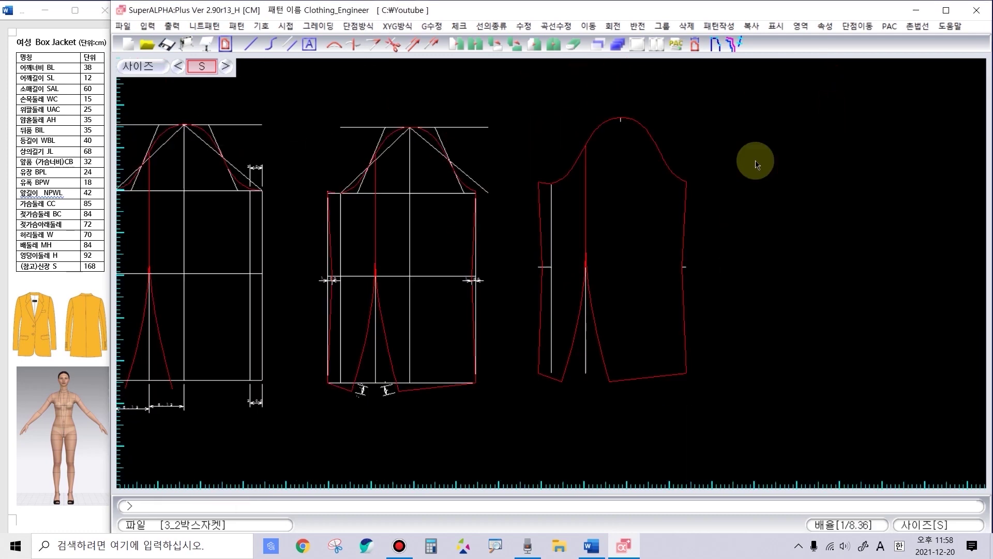
Step: Delete the straight vertical guide between the two curved seams and the short leftover elbow line segments
scroll(572, 182, "up", 1)
scroll(550, 275, "up", 1)
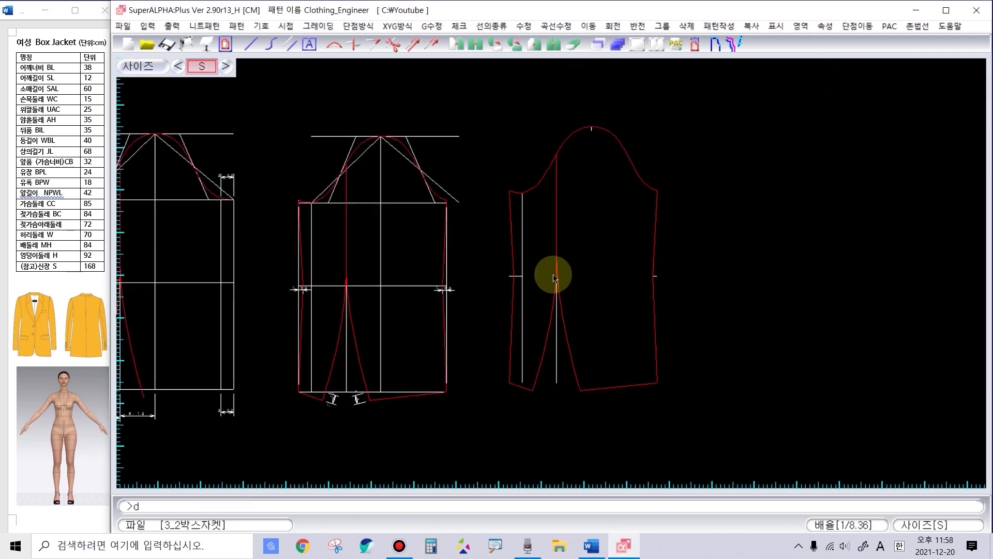
type("d")
key("Return")
left_click(556, 363)
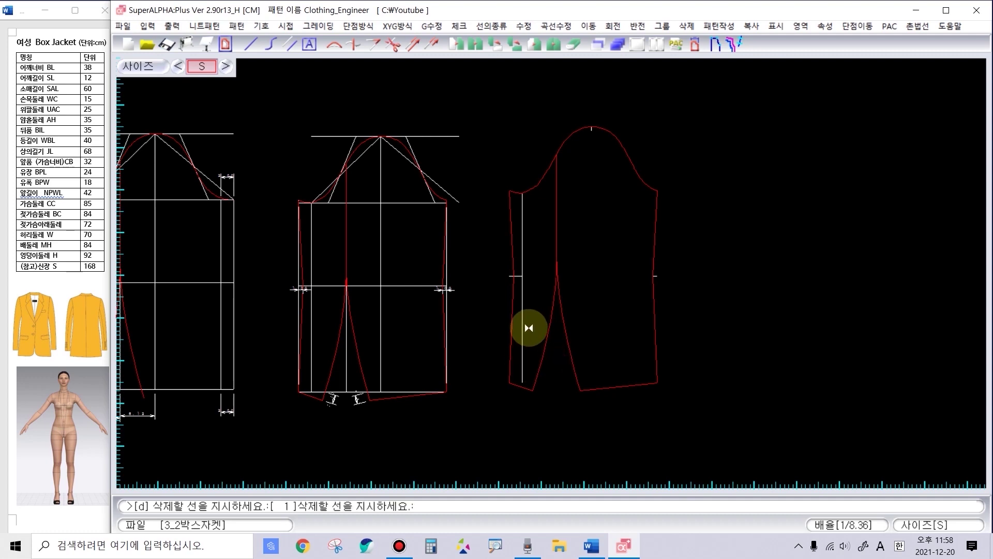
scroll(529, 327, "up", 1)
left_click(538, 282)
scroll(545, 267, "down", 1)
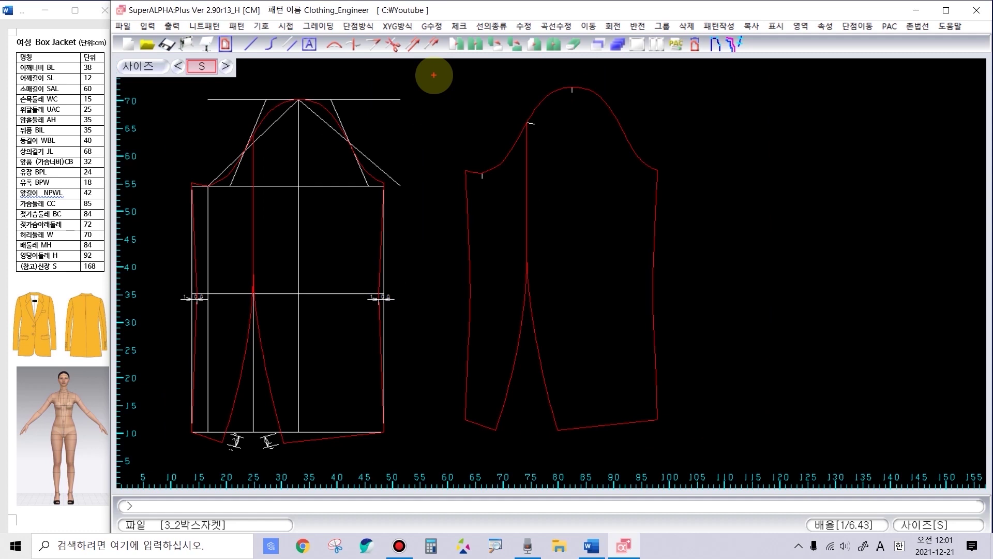
left_click(433, 75)
left_click(698, 458)
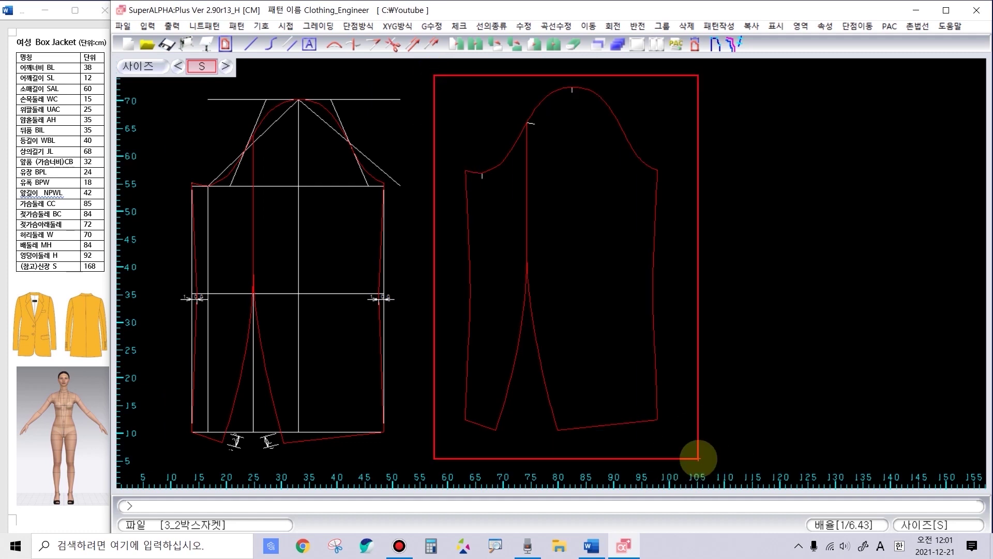
left_click(524, 90)
left_click(525, 438)
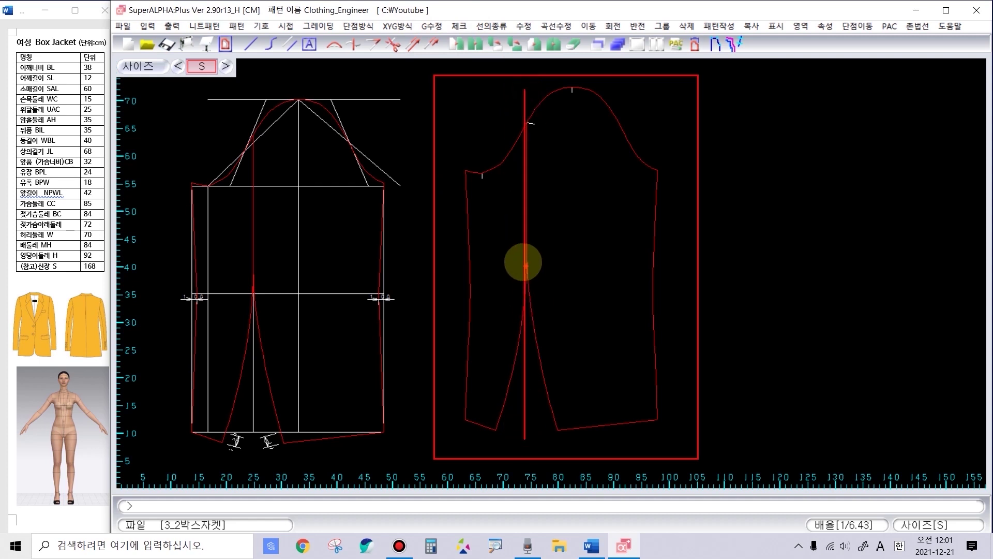
right_click(647, 321)
Step: Split the copied sleeve along the vertical seam and its right-hand curve by two-point direction, moving the larger piece about 16 cm to the right
left_click(377, 176)
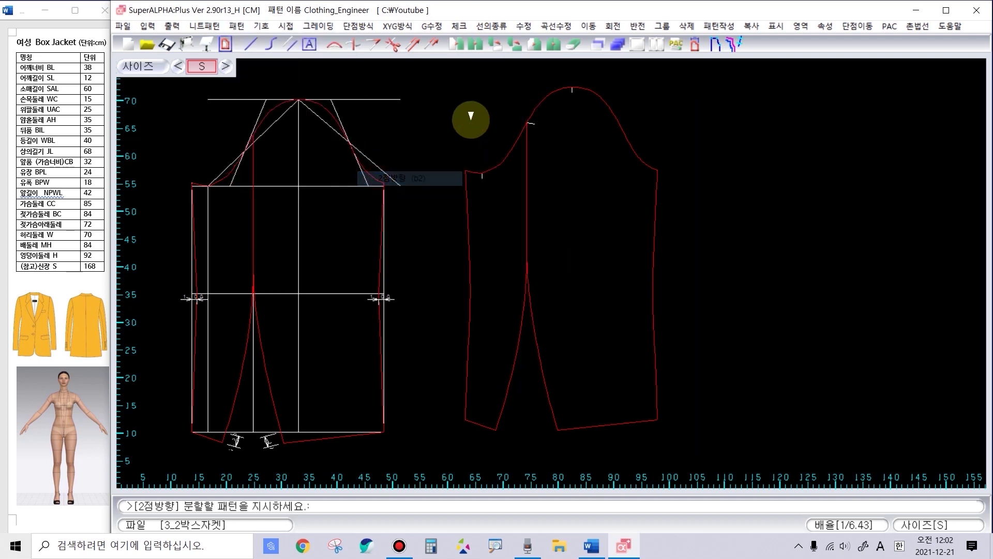
left_click_drag(434, 74, 748, 439)
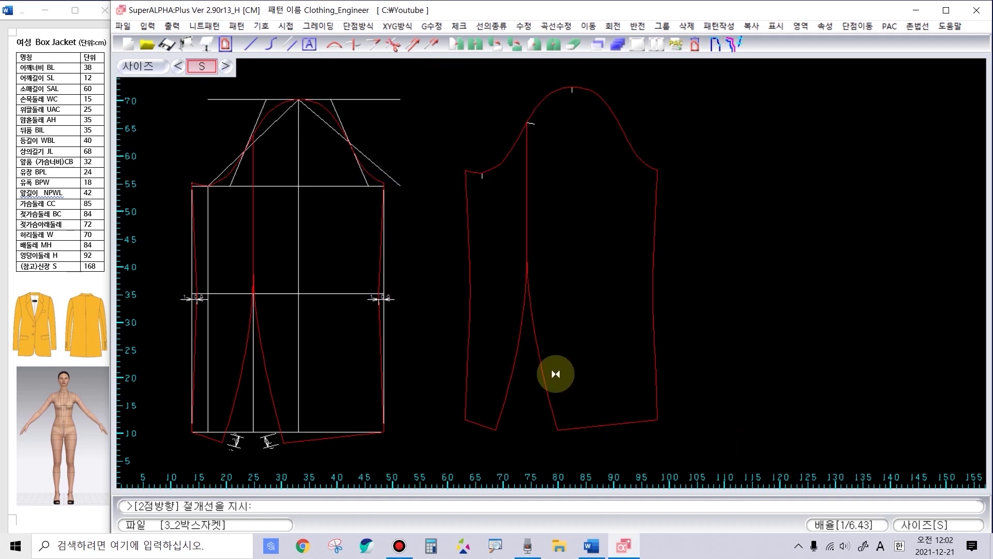
left_click(540, 371)
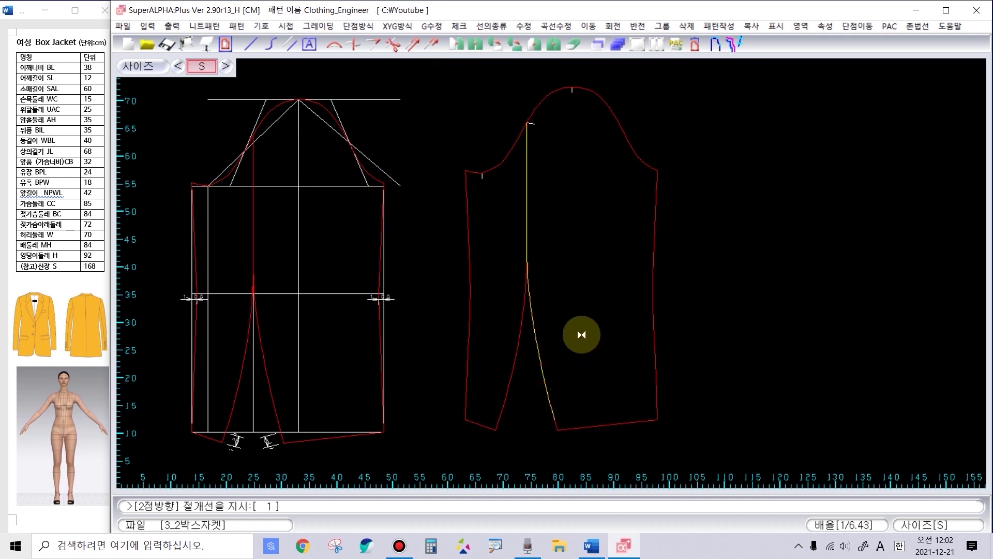
right_click(581, 334)
left_click(582, 329)
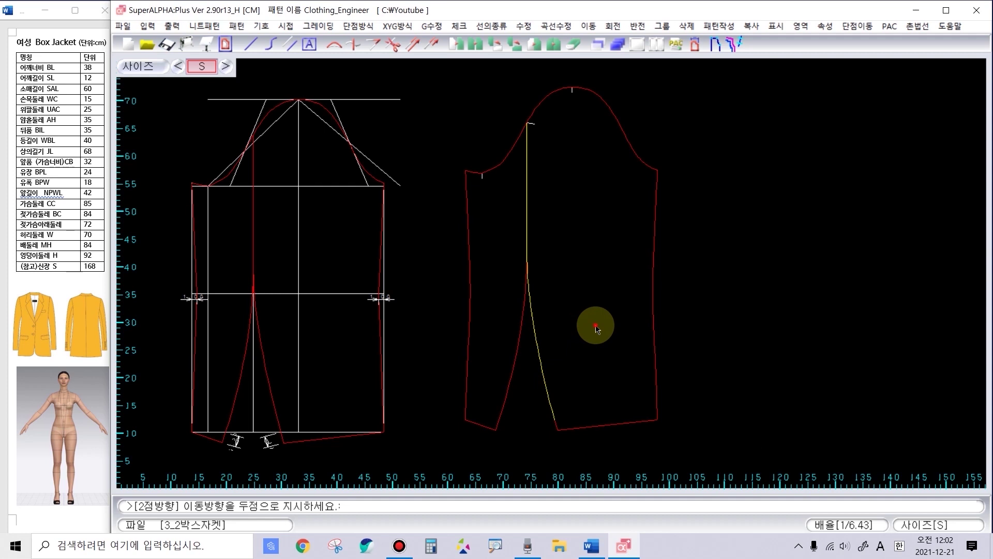
left_click(595, 329)
left_click(682, 326)
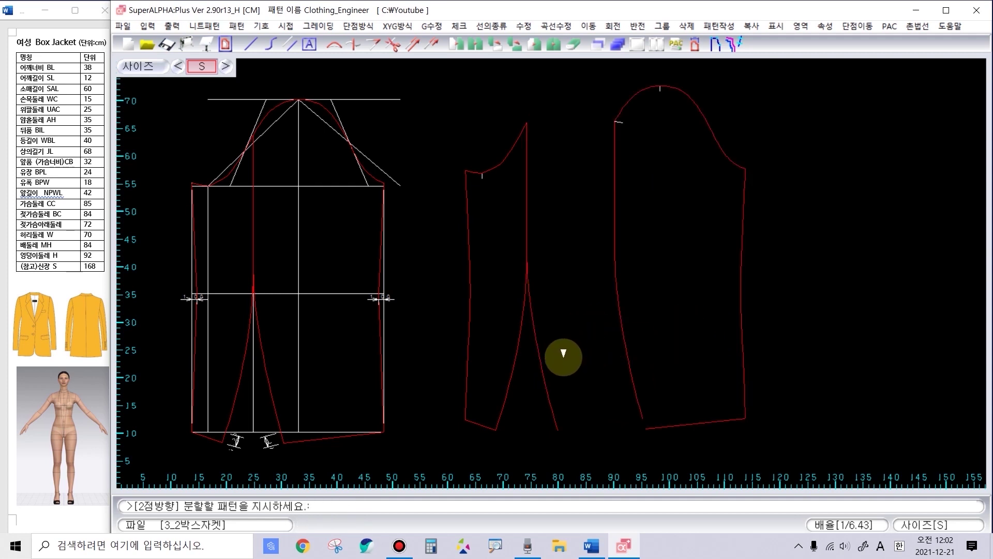
Step: Delete the duplicate right-hand curved seam and its short hem remnant left beside the smaller sleeve piece
key("d")
left_click(565, 326)
scroll(550, 272, "up", 1)
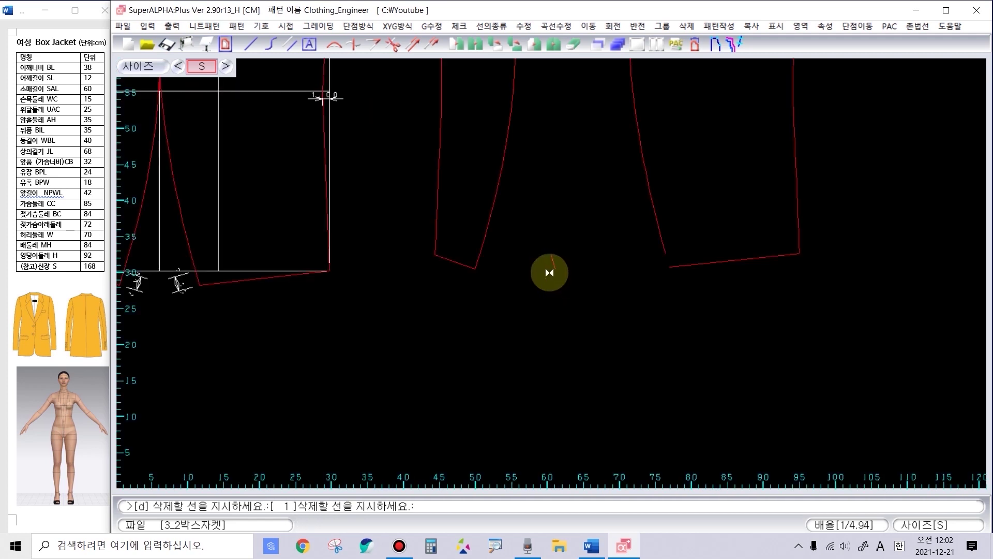
scroll(549, 267, "down", 1)
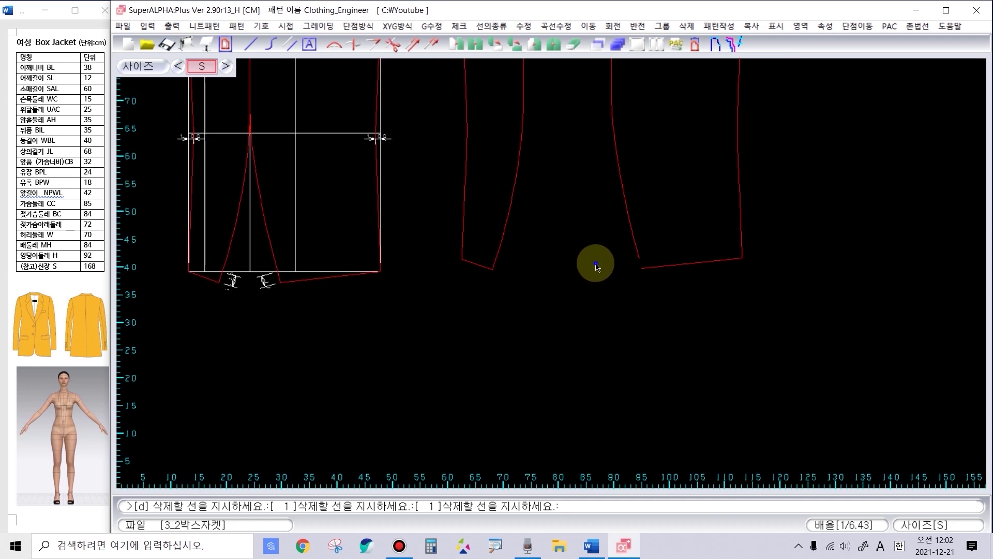
Step: Close the open lower corner of the larger sleeve piece by joining its curved seam to the hem line
right_click(579, 265)
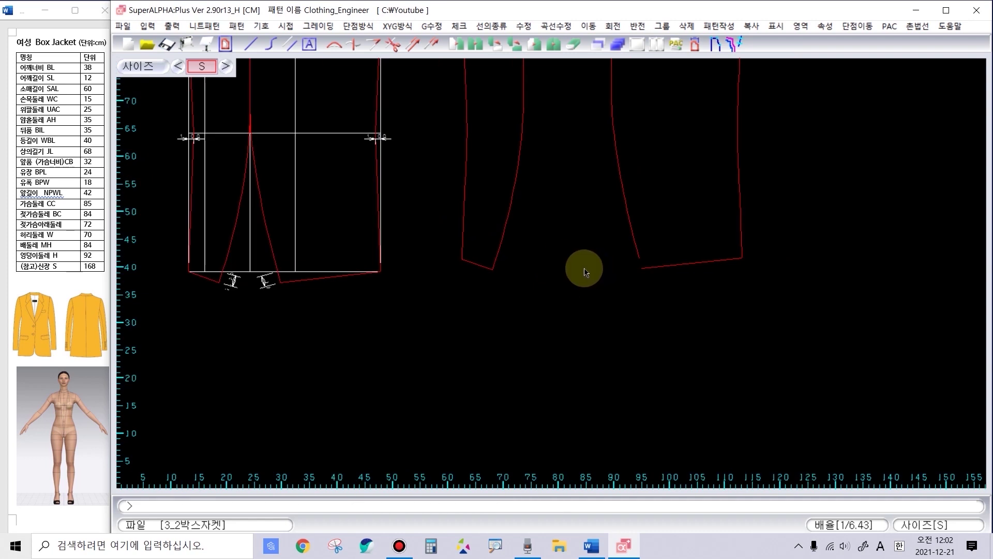
key("Return")
left_click(651, 267)
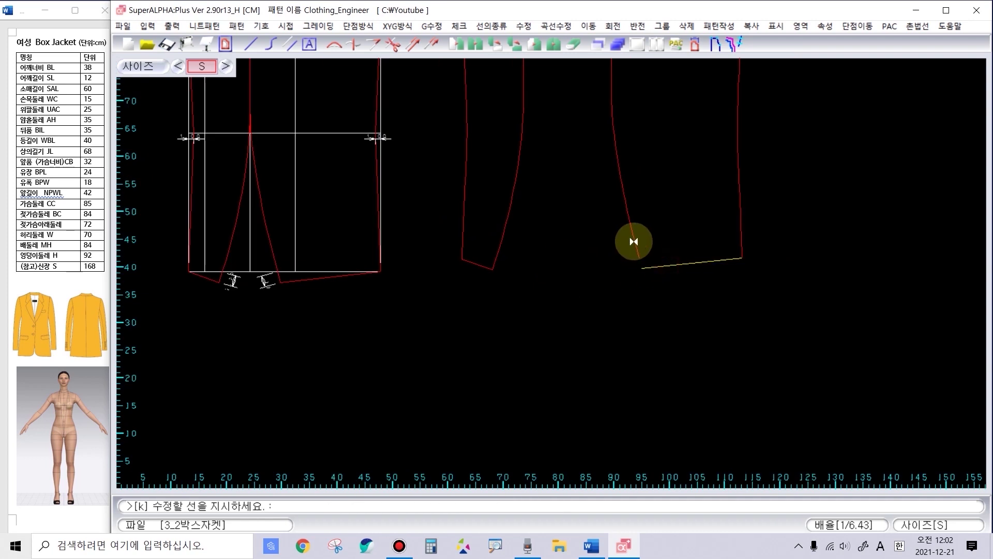
right_click(615, 251)
scroll(594, 230, "down", 3)
scroll(551, 273, "up", 1)
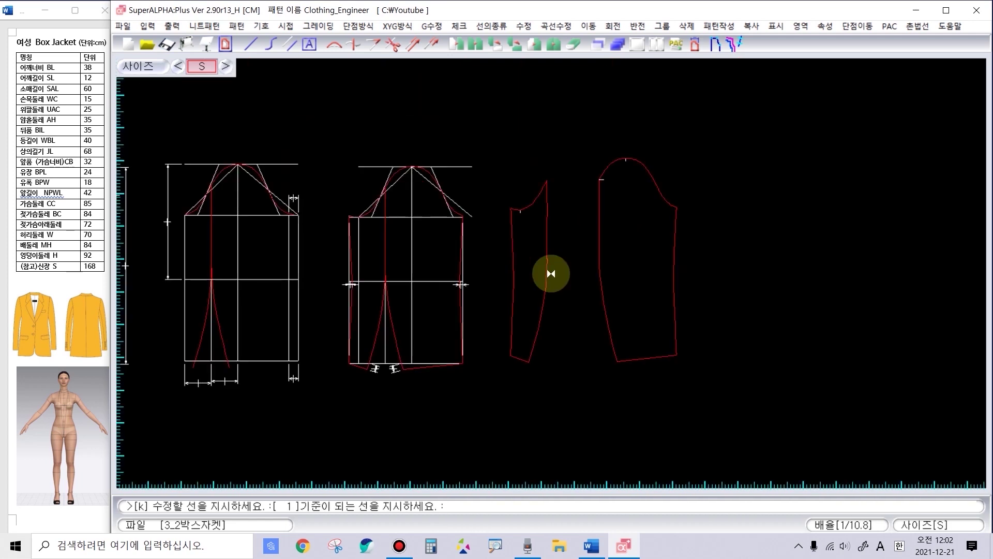
right_click(569, 336)
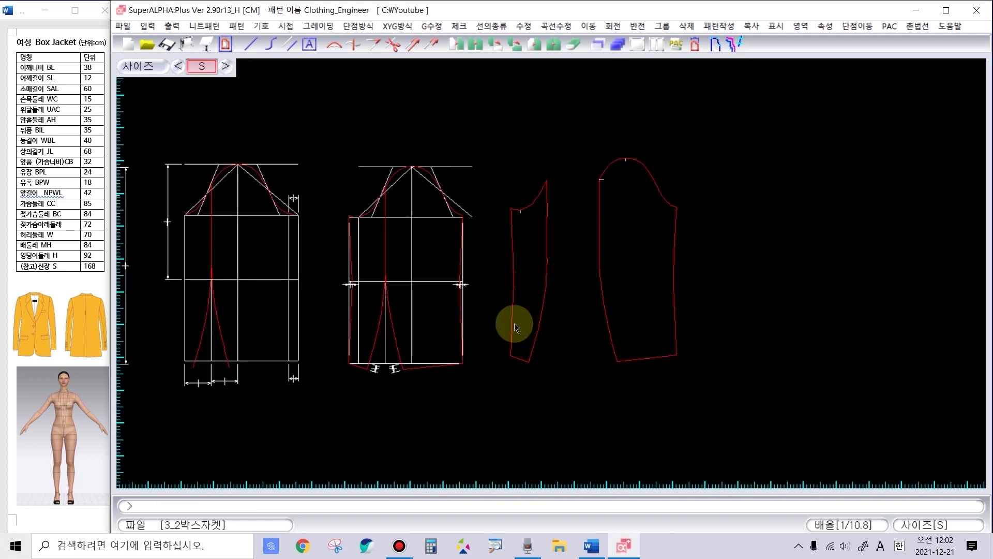
Step: Move the smaller sleeve piece about 9 cm to the right, closer to the larger sleeve piece
left_click(536, 266)
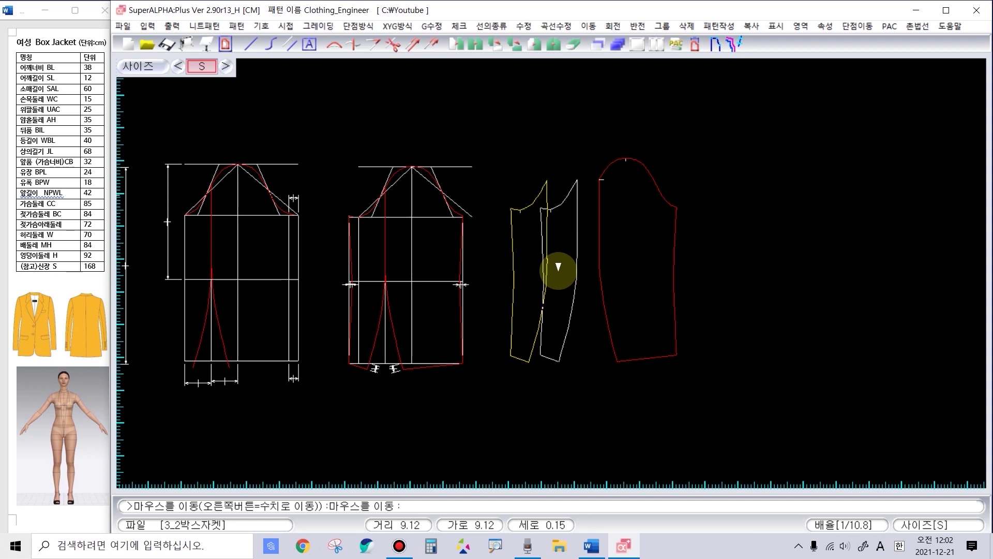
left_click(559, 272)
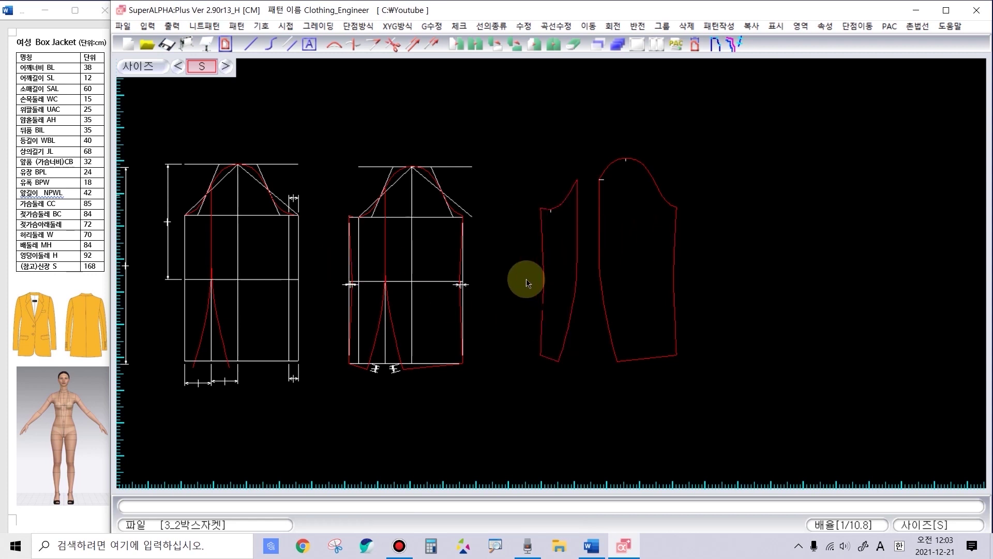
scroll(567, 176, "up", 1)
scroll(184, 302, "down", 1)
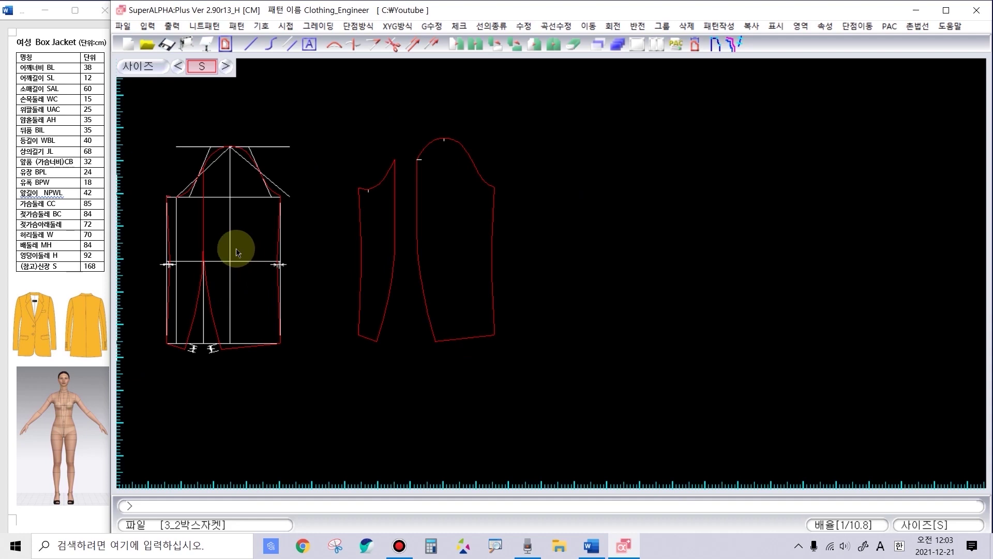
scroll(236, 252, "down", 1)
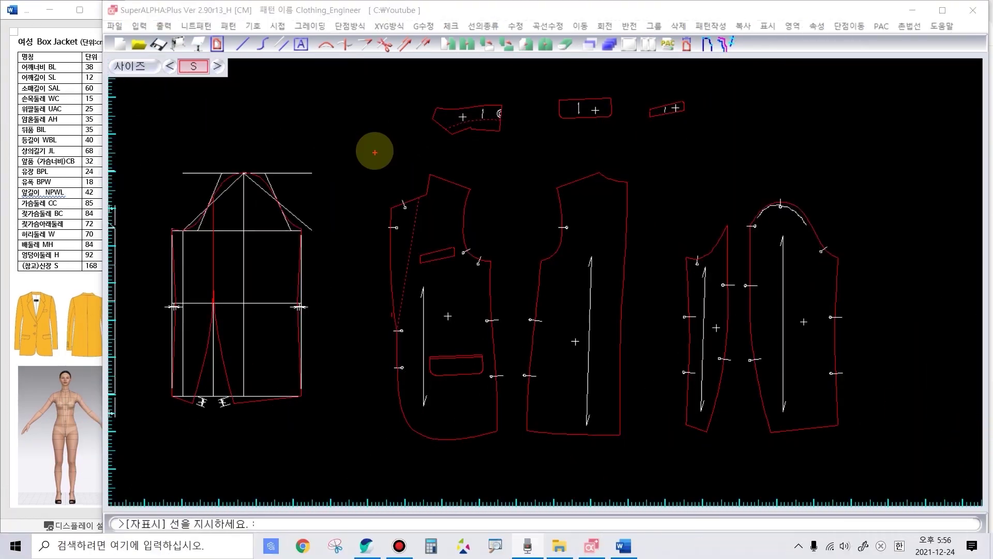
left_click_drag(375, 147, 507, 469)
left_click_drag(517, 151, 656, 471)
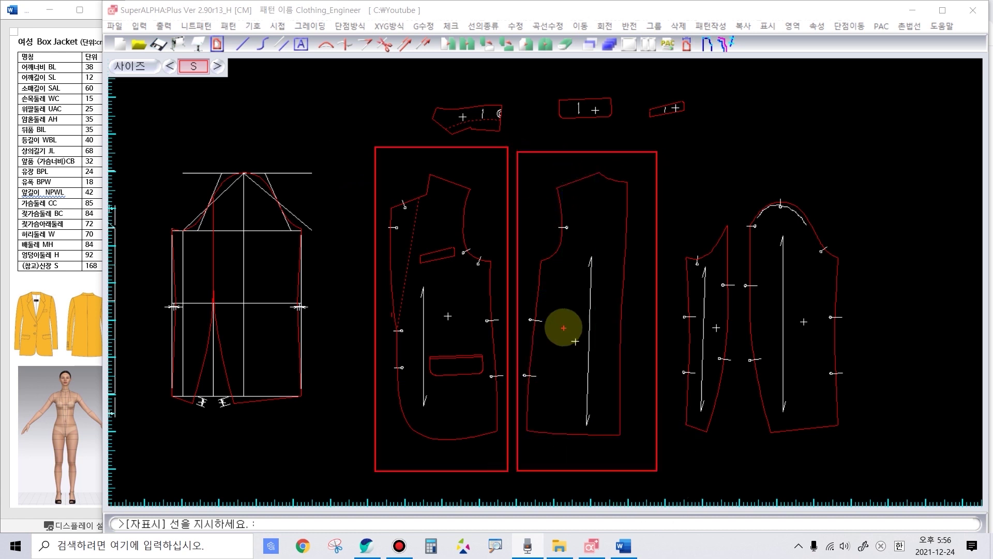
left_click_drag(676, 204, 738, 449)
left_click_drag(744, 200, 877, 458)
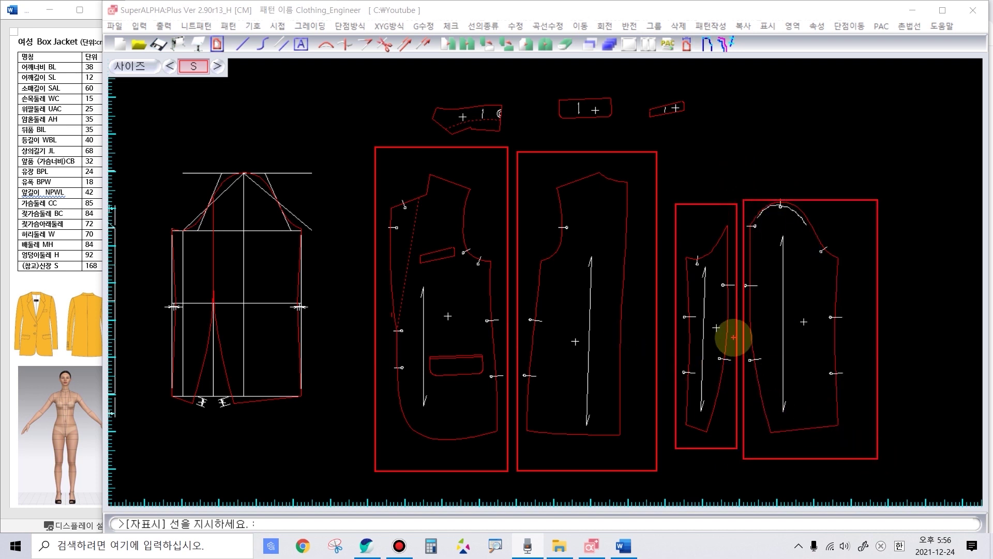
mouse_move(837, 256)
left_mouse_down()
mouse_move(801, 215)
mouse_move(769, 207)
mouse_move(681, 261)
left_mouse_up()
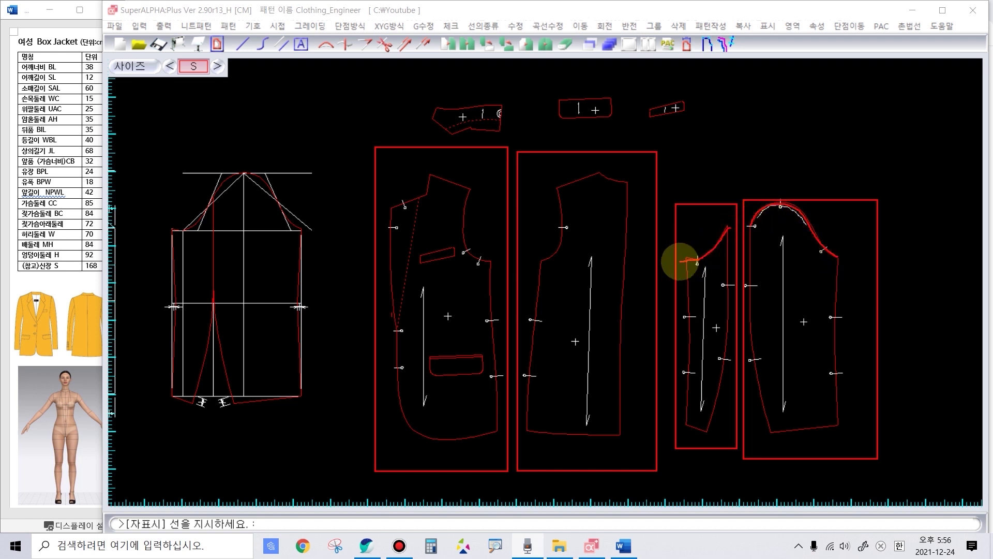
mouse_move(492, 262)
left_mouse_down()
mouse_move(468, 248)
mouse_move(466, 189)
left_mouse_up()
mouse_move(557, 191)
left_mouse_down()
mouse_move(565, 221)
mouse_move(540, 259)
left_mouse_up()
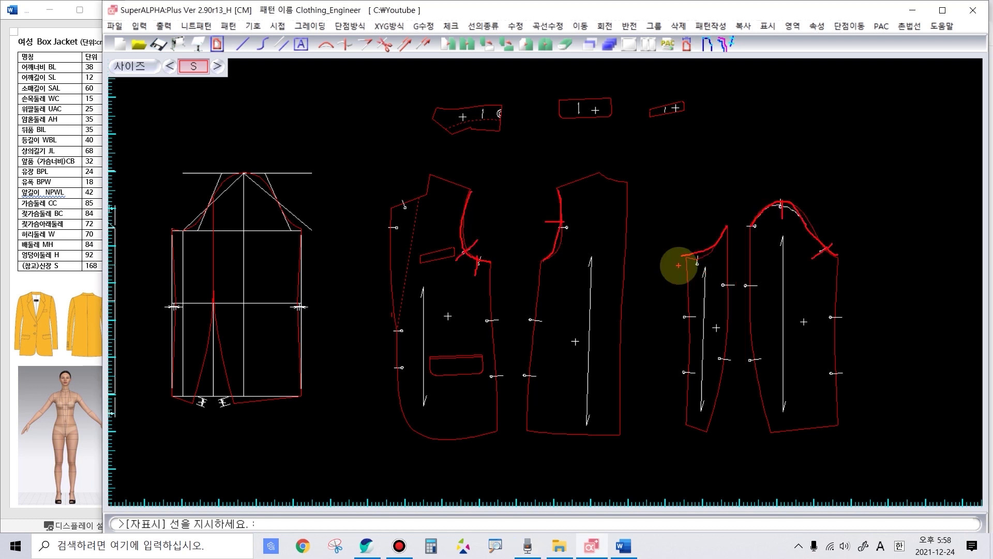
Step: Measure the front and back side seams, both curved sleeve seams and the larger sleeve piece's other long seam with the on-line ruler
left_click(489, 277)
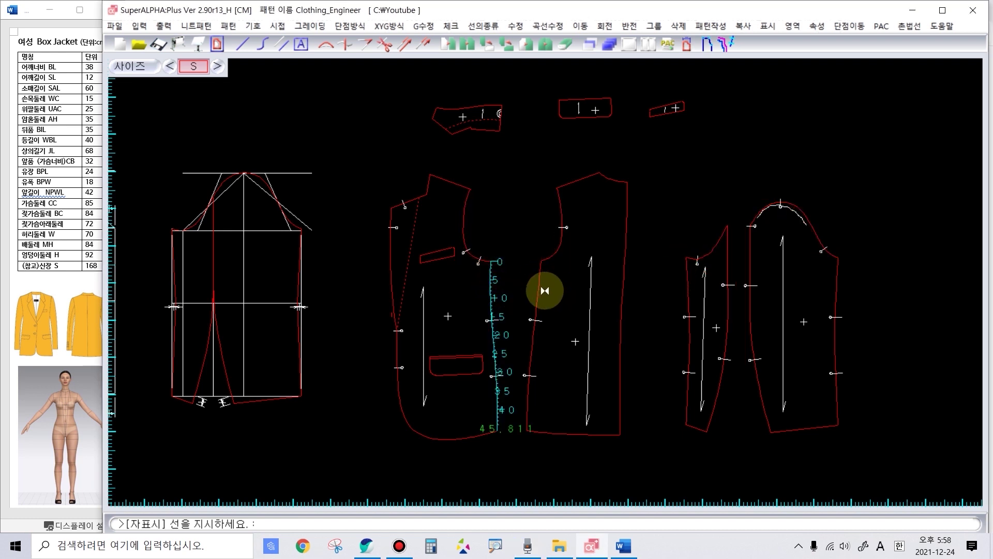
left_click(538, 269)
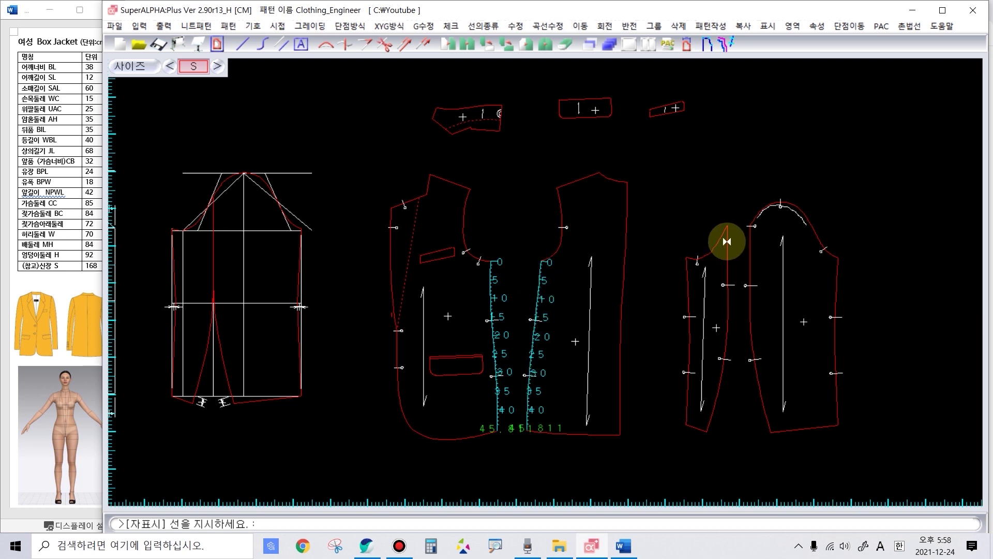
left_click(751, 235)
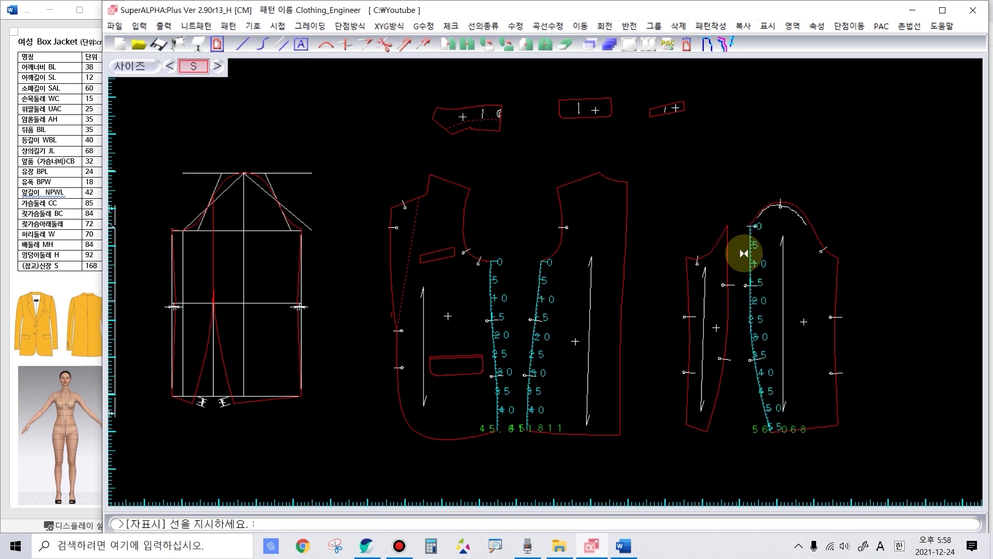
left_click(731, 240)
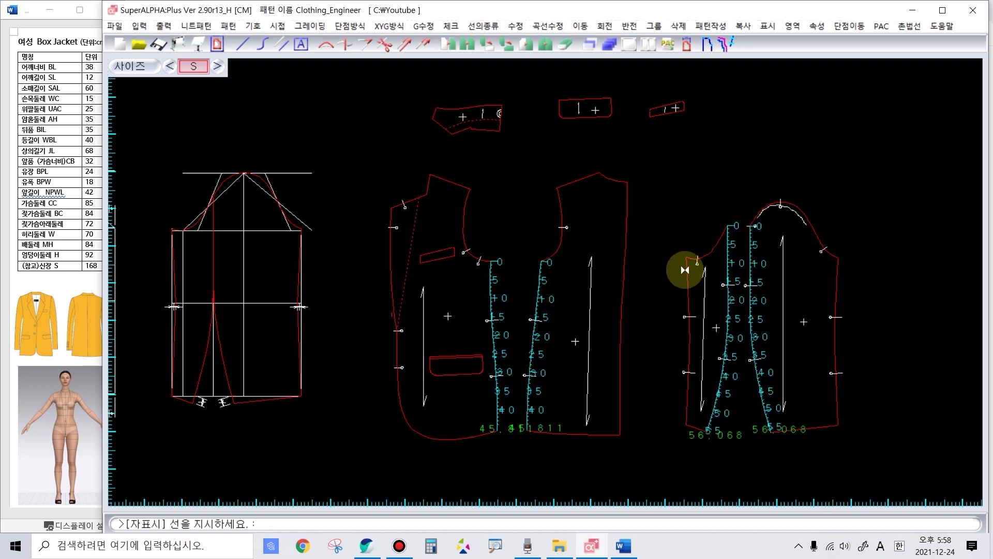
left_click(835, 267)
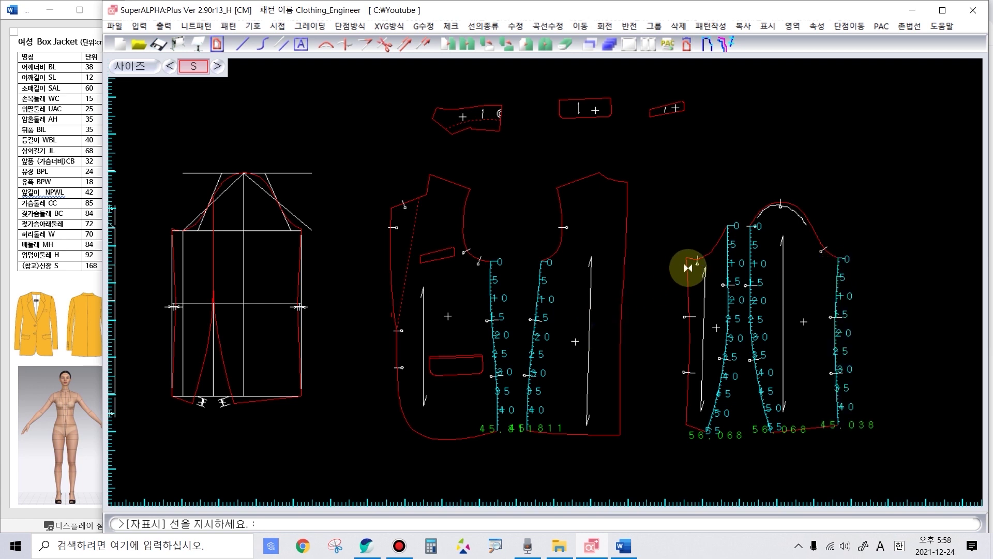
scroll(527, 300, "up", 2)
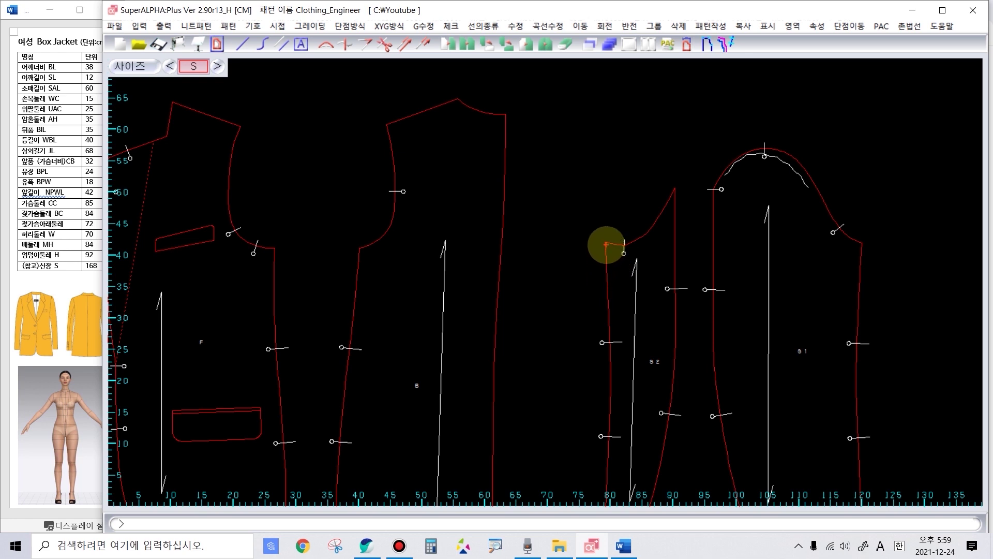
left_click(257, 244)
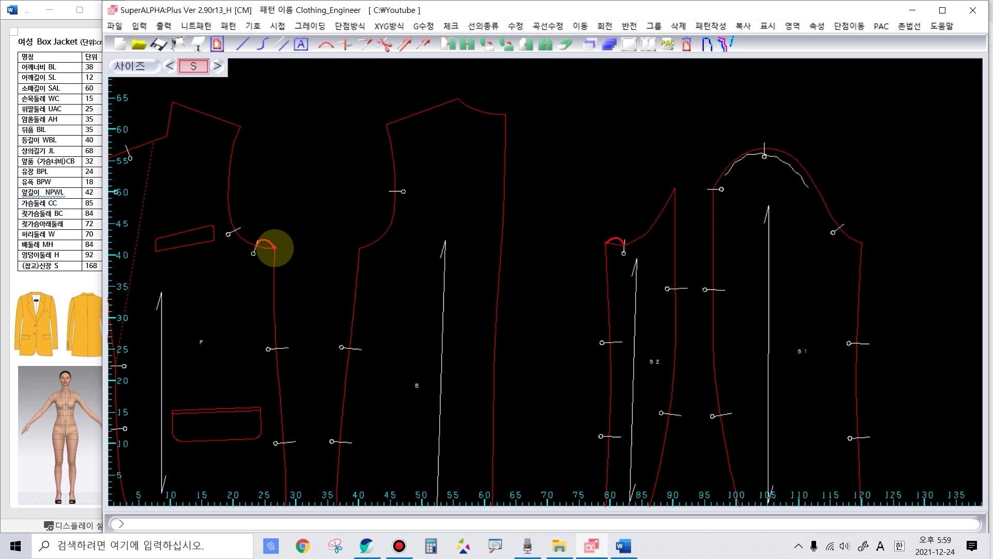
left_click(269, 226)
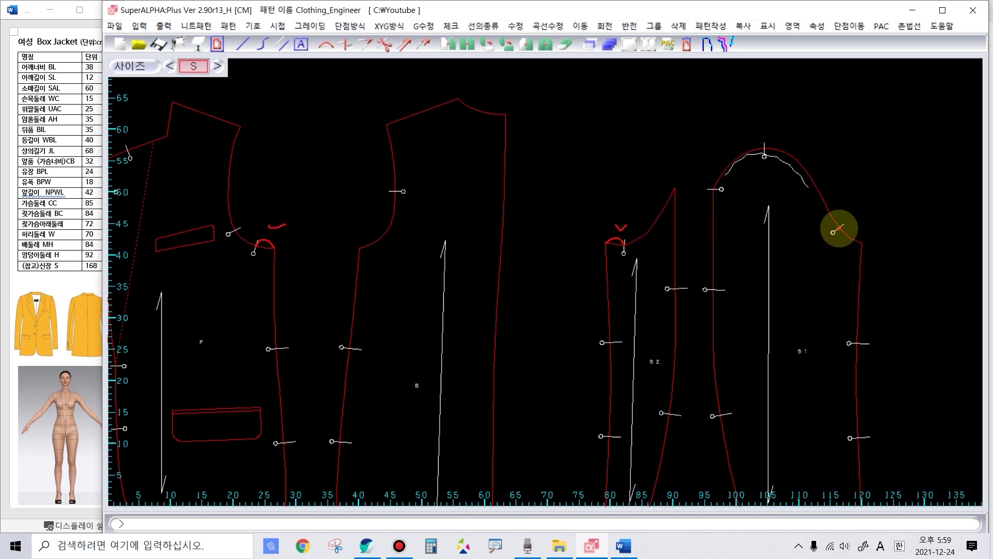
left_click(838, 228)
left_click(865, 238)
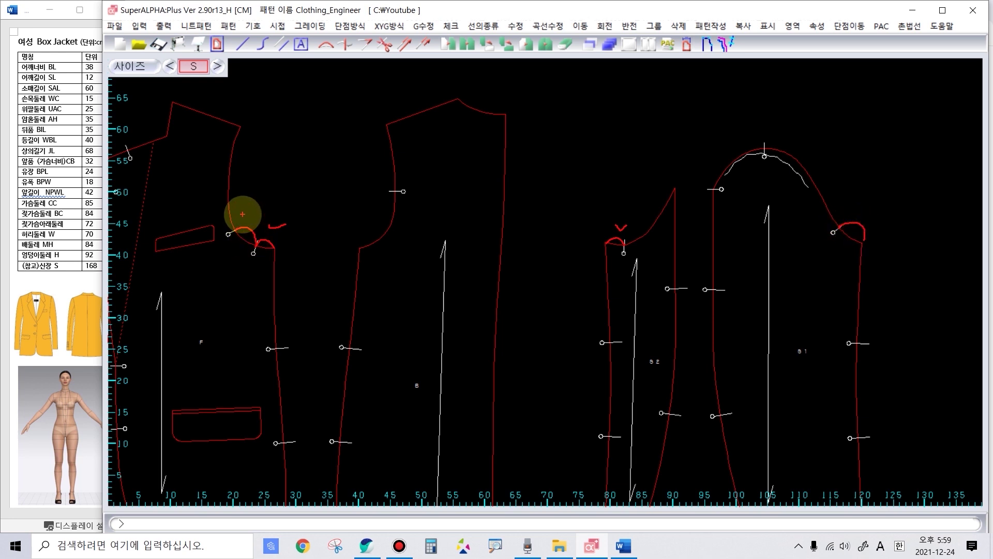
left_click_drag(251, 215, 263, 205)
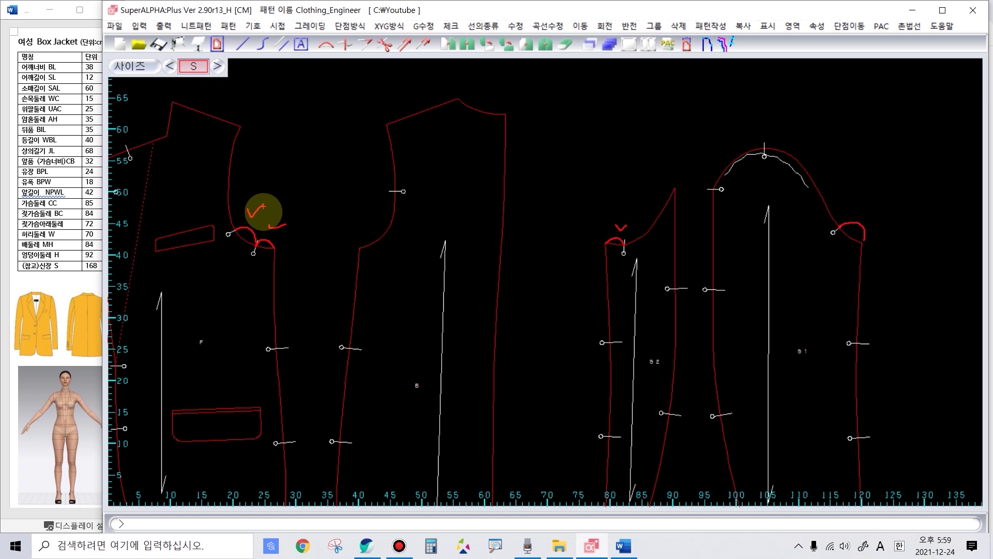
left_click_drag(847, 201, 865, 203)
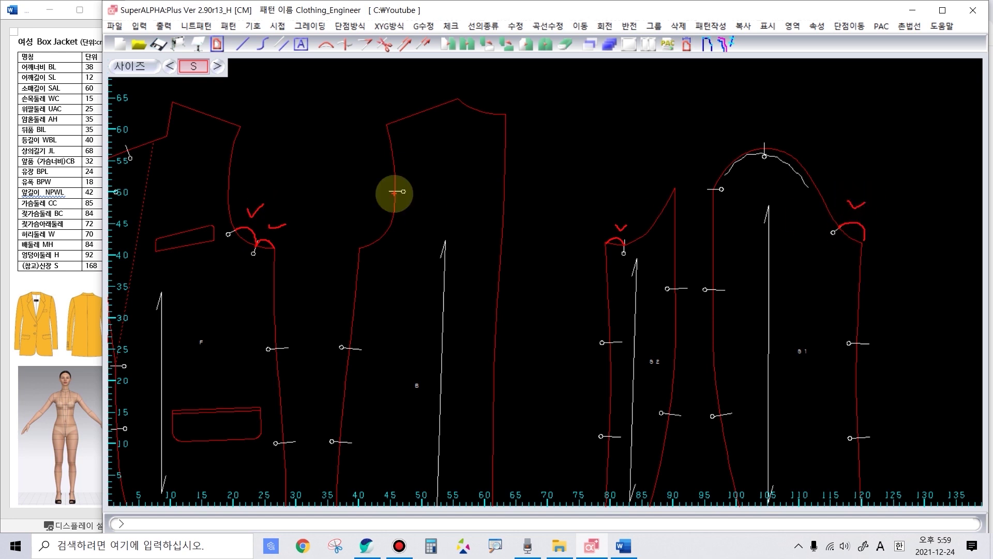
left_click_drag(395, 191, 352, 242)
mouse_move(673, 191)
left_mouse_down()
mouse_move(626, 239)
mouse_move(634, 228)
left_mouse_up()
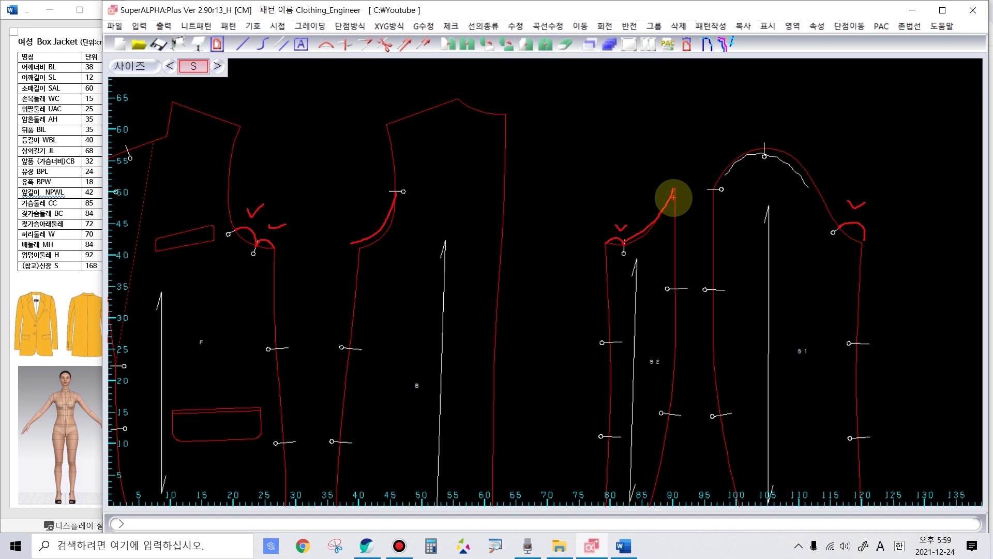
mouse_move(233, 229)
left_mouse_down()
mouse_move(228, 189)
mouse_move(253, 127)
mouse_move(229, 162)
left_mouse_up()
mouse_move(386, 124)
left_mouse_down()
mouse_move(399, 155)
mouse_move(394, 193)
mouse_move(406, 157)
mouse_move(396, 168)
left_mouse_up()
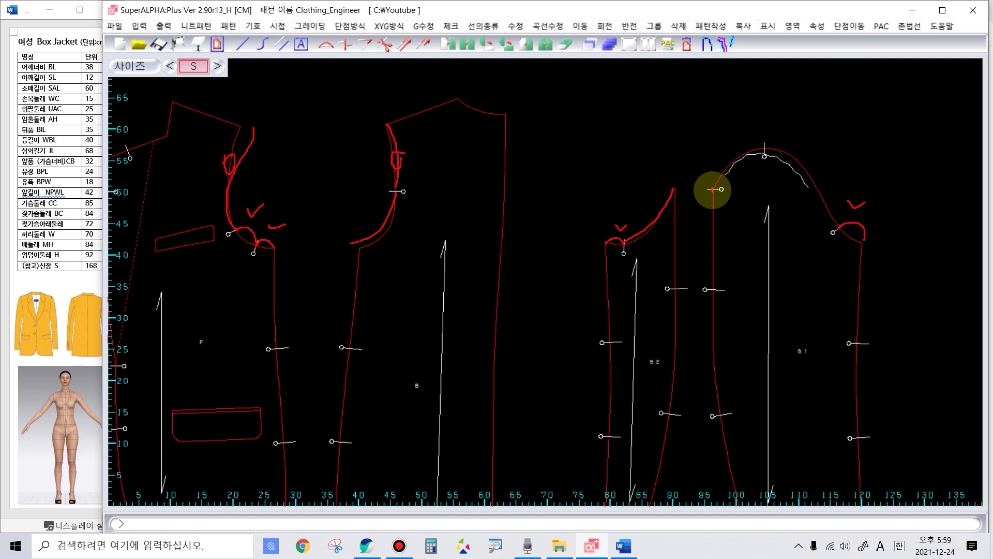
mouse_move(839, 226)
left_mouse_down()
mouse_move(798, 162)
mouse_move(767, 151)
mouse_move(731, 166)
mouse_move(721, 189)
mouse_move(753, 157)
mouse_move(801, 184)
left_mouse_up()
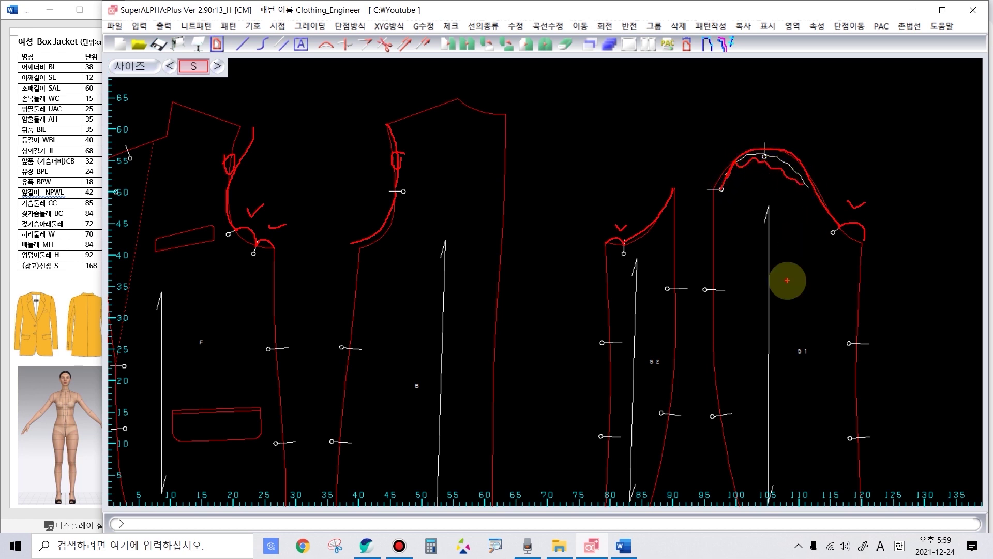
key("Escape")
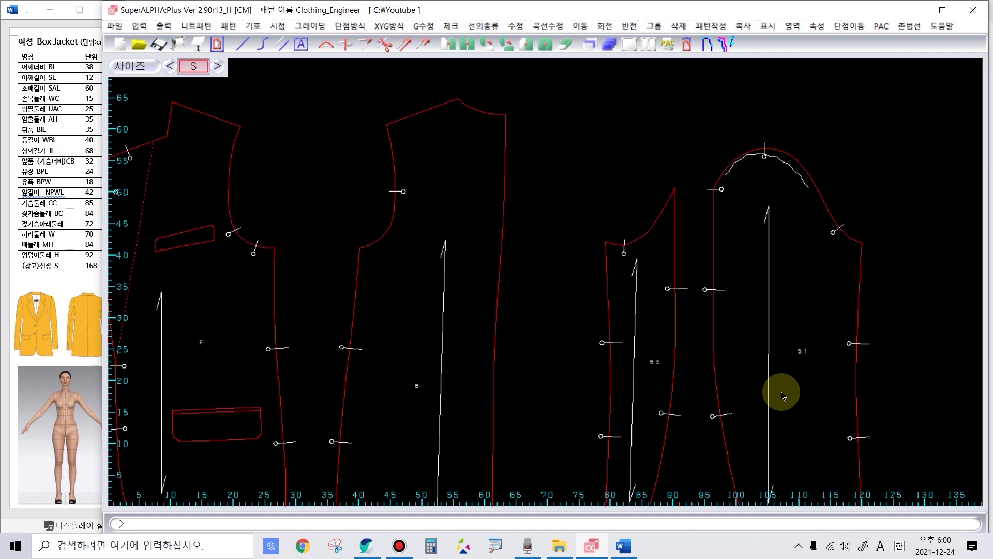
Step: Examine the notches, grain lines and piece names on the sleeve, body, collar, flap and welt pocket pieces
scroll(543, 281, "up", 2)
scroll(545, 285, "down", 3)
scroll(640, 303, "up", 2)
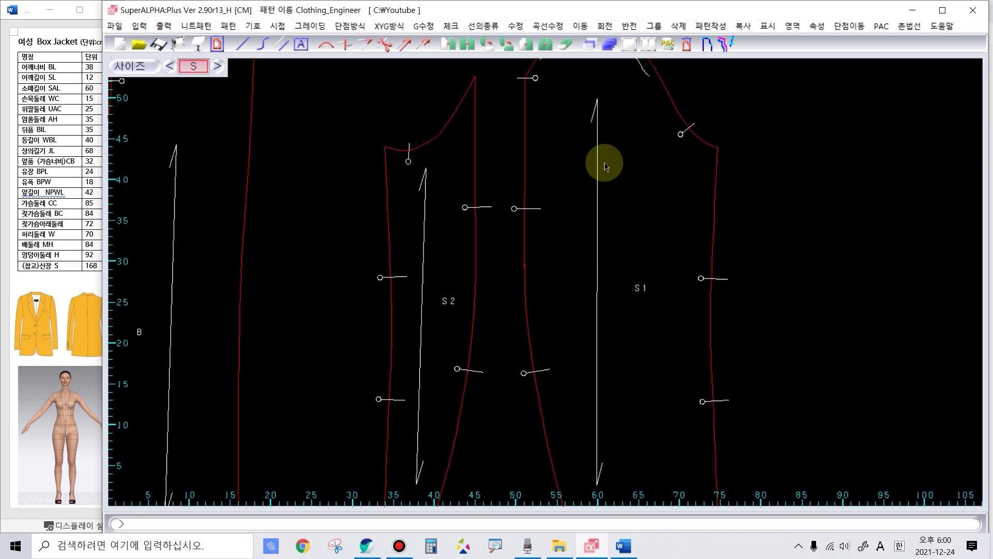
scroll(517, 305, "down", 1)
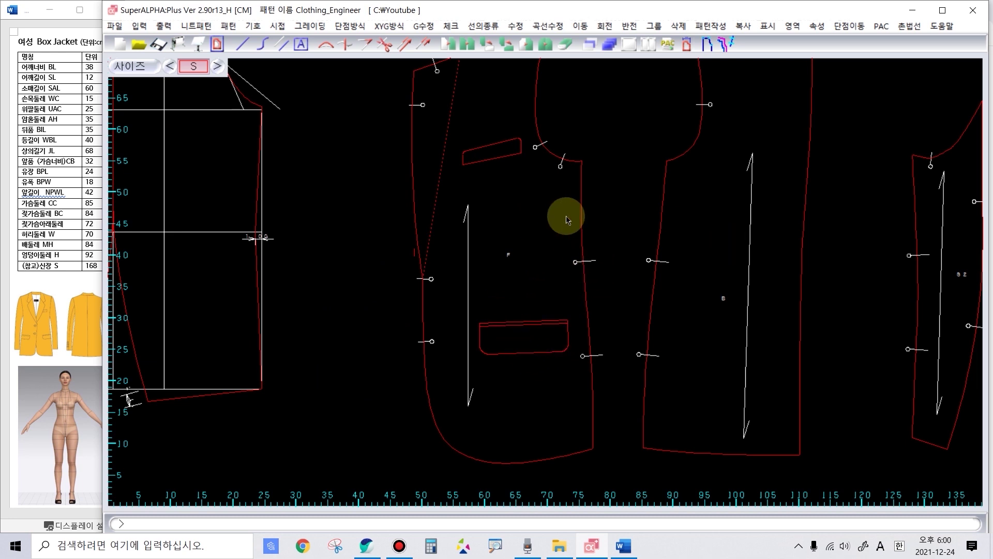
scroll(622, 220, "up", 1)
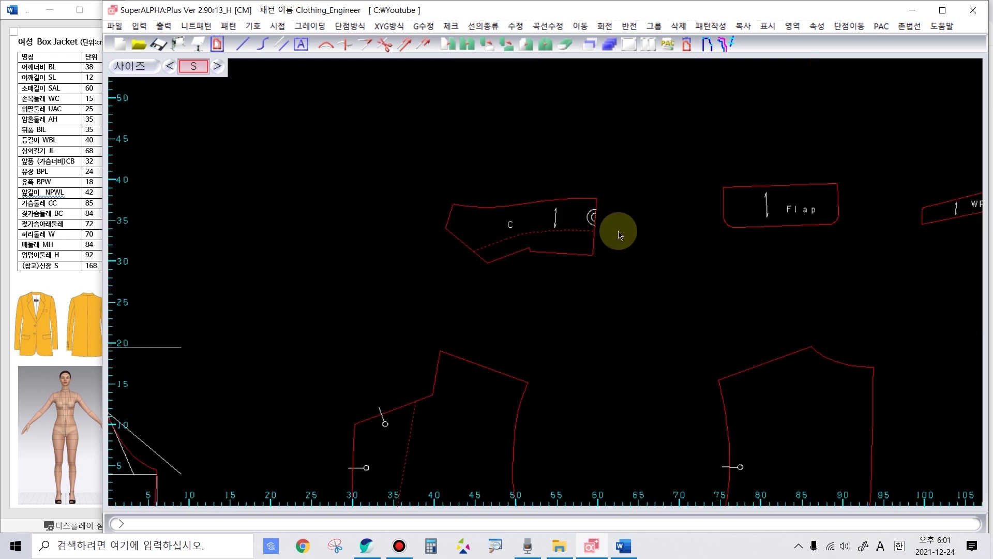
scroll(616, 228, "up", 1)
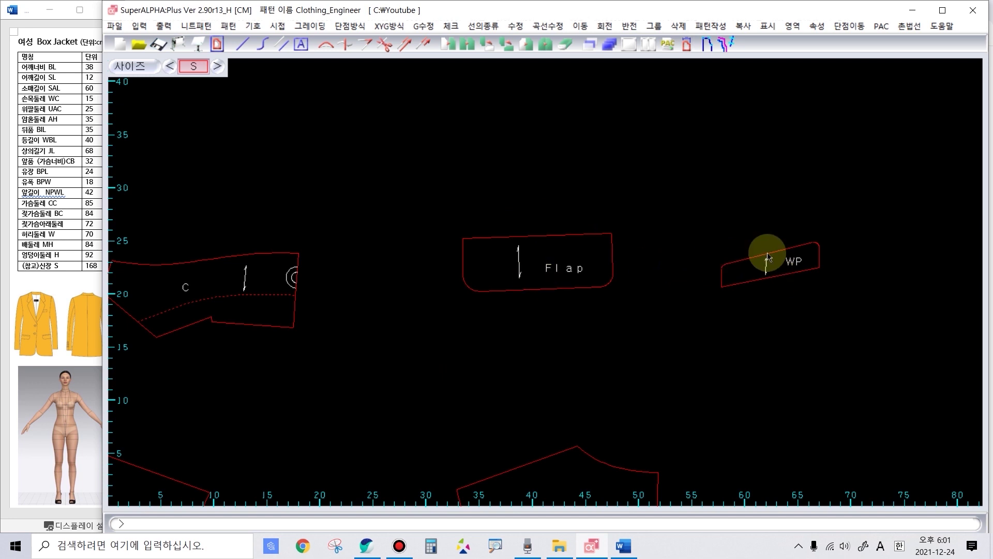
scroll(768, 267, "down", 2)
mouse_move(449, 252)
left_mouse_down()
mouse_move(455, 308)
mouse_move(629, 444)
mouse_move(685, 459)
left_mouse_up()
mouse_move(625, 377)
left_mouse_down()
mouse_move(742, 323)
mouse_move(715, 336)
left_mouse_up()
left_click_drag(749, 255, 963, 461)
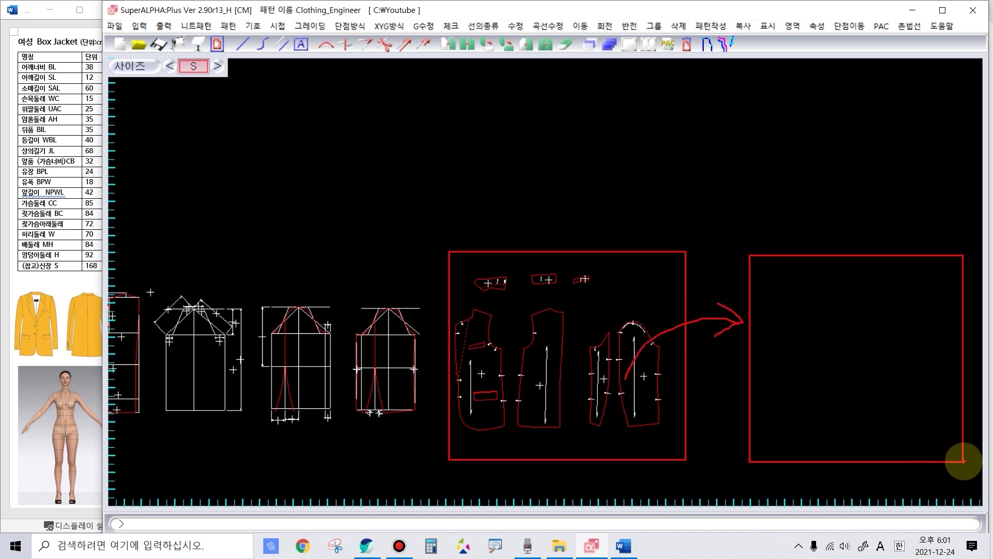
key("Escape")
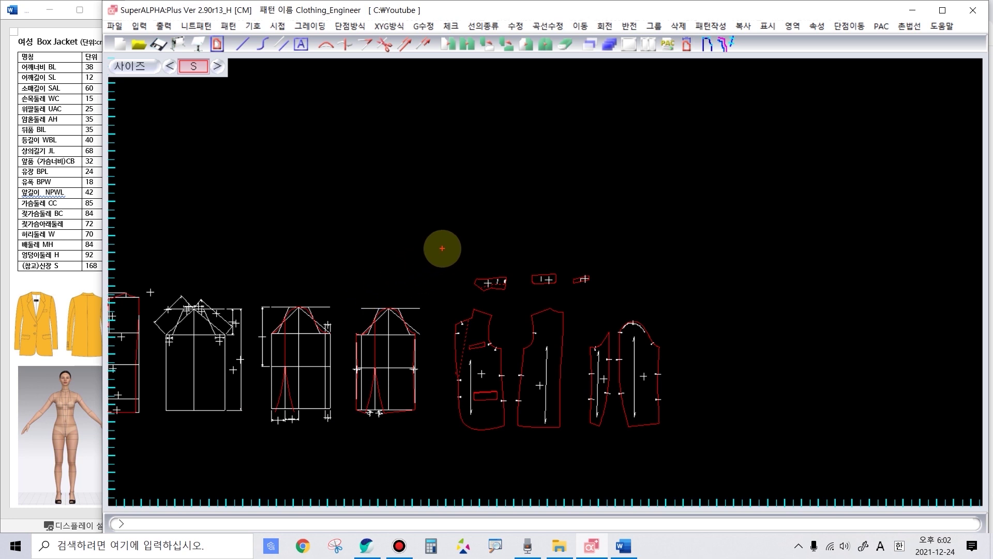
mouse_move(442, 246)
left_mouse_down()
mouse_move(443, 279)
mouse_move(665, 467)
mouse_move(696, 473)
left_mouse_up()
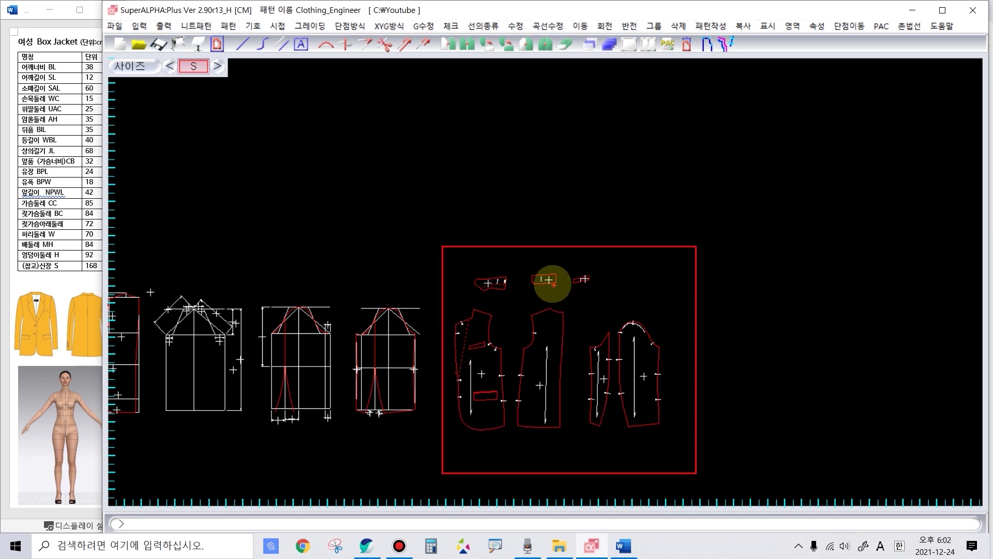
mouse_move(542, 285)
left_mouse_down()
mouse_move(304, 228)
mouse_move(82, 384)
mouse_move(67, 451)
mouse_move(113, 494)
left_mouse_up()
key("Escape")
scroll(415, 437, "up", 2)
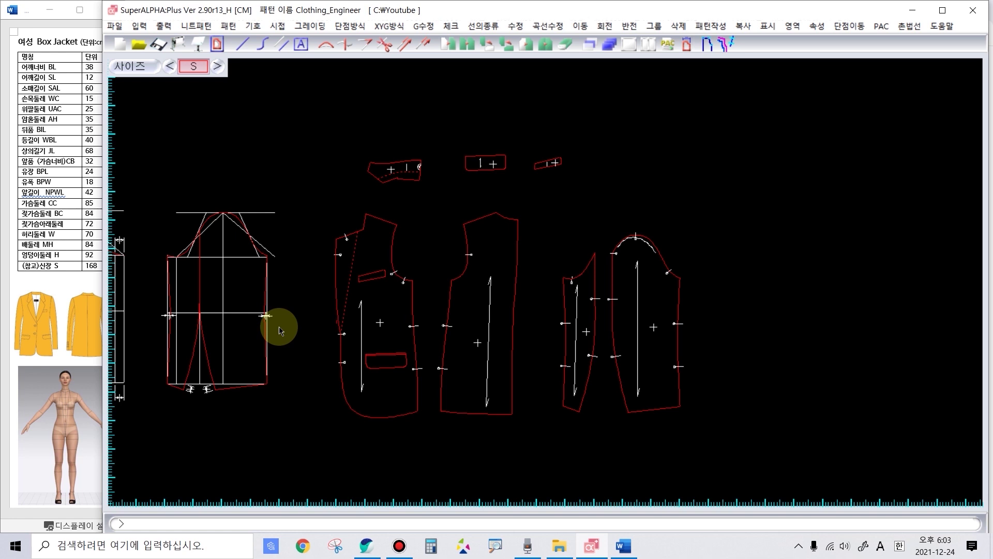
Step: Copy the complete set of body, sleeve, collar, flap and welt pieces to the empty area on the right
key("m")
left_click_drag(300, 133, 742, 405)
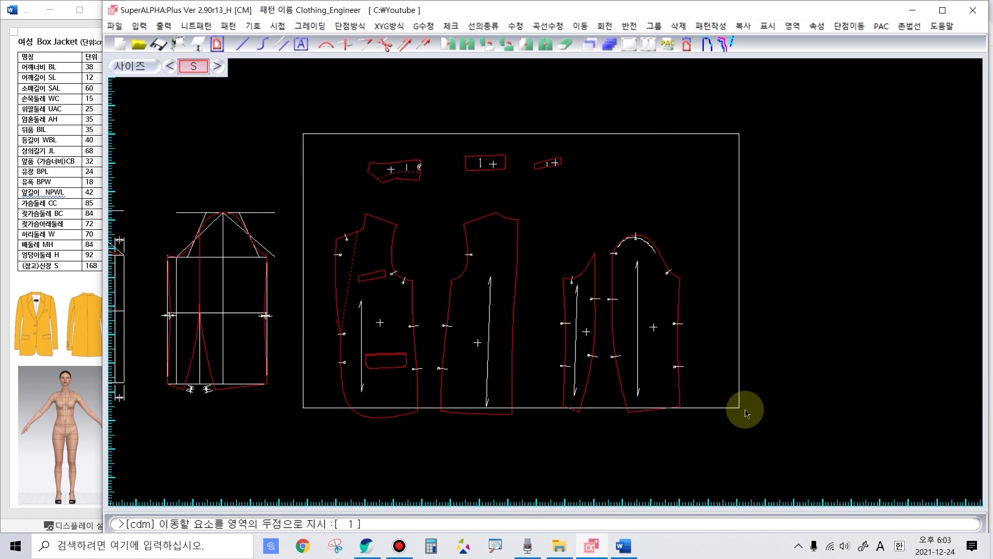
right_click(724, 433)
left_click(498, 294)
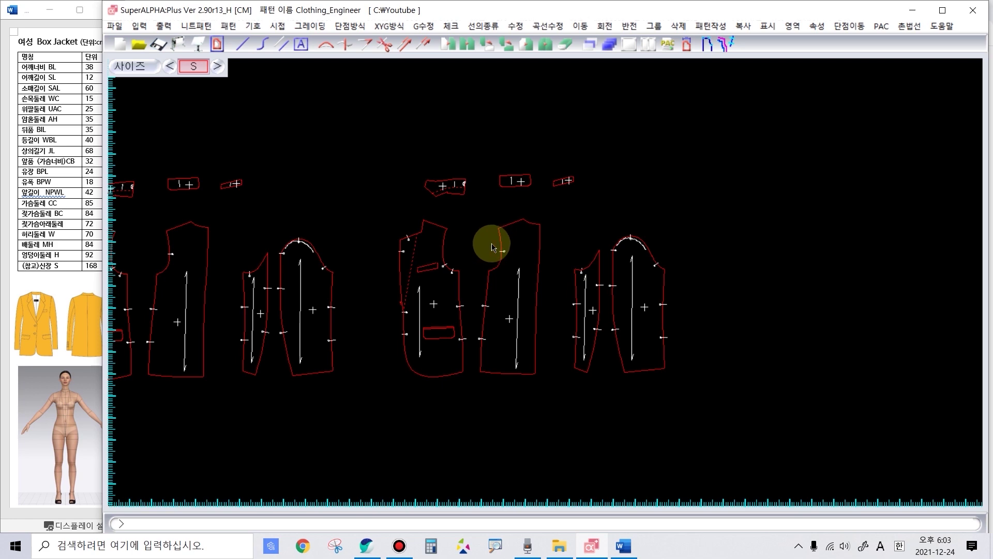
Step: Change the lines of the copied pattern set to white
type("cwhi")
key("Return")
left_click(383, 228)
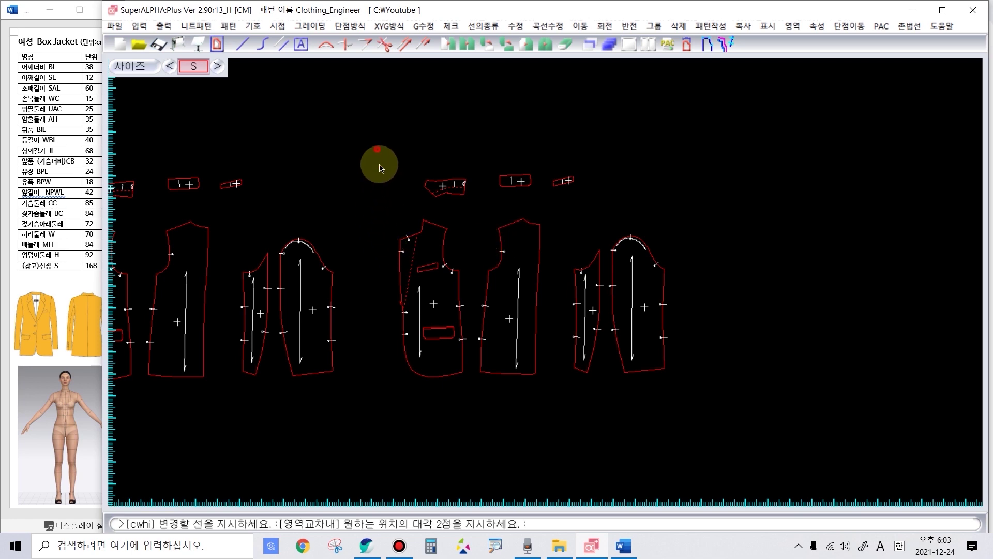
left_click(377, 148)
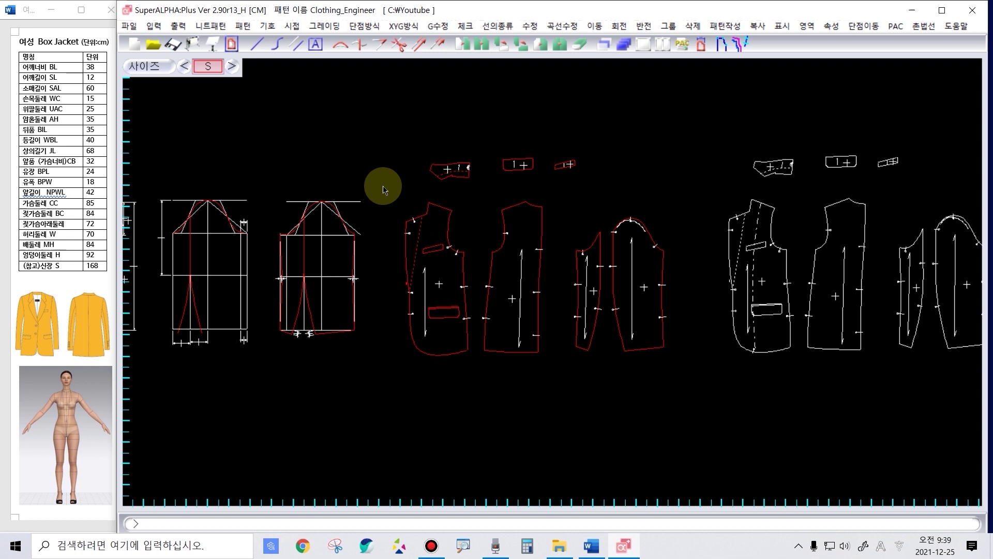
Step: Examine the white pattern copy, checking the dash-dotted facing line on the front and the three centre-back notches
left_click(396, 141)
left_click(677, 388)
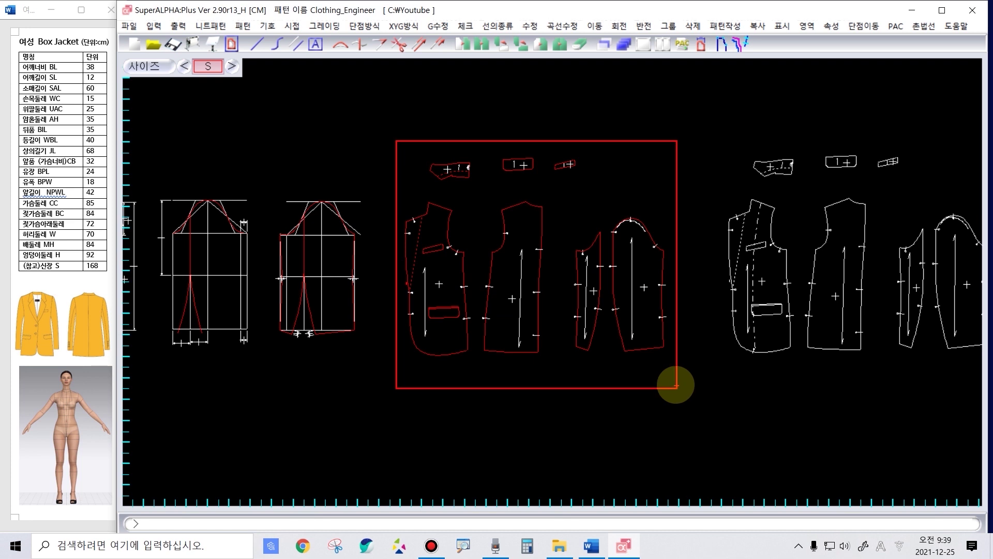
scroll(445, 357, "up", 2)
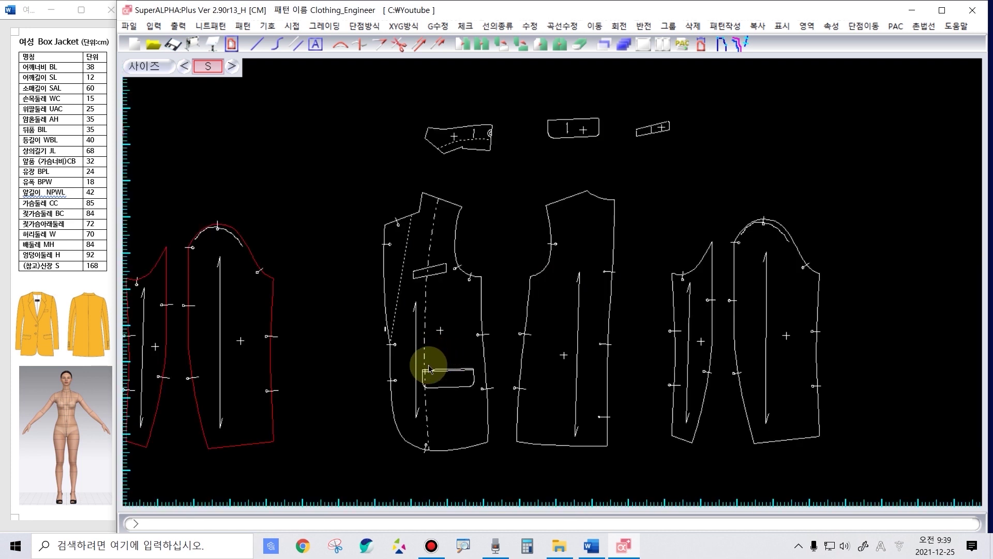
left_click(751, 238)
left_click(430, 241)
mouse_move(430, 242)
left_mouse_down()
mouse_move(428, 436)
mouse_move(458, 378)
left_mouse_up()
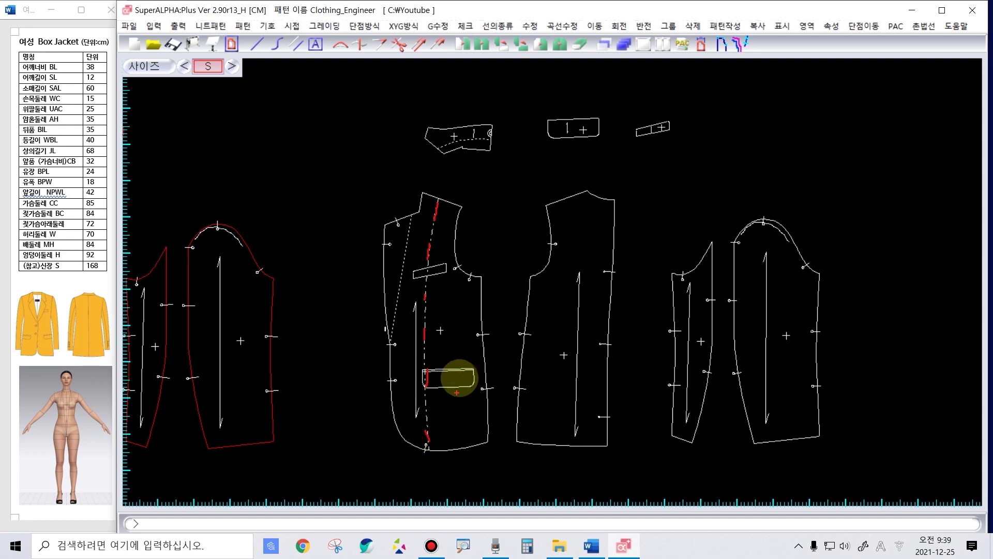
left_click(606, 272)
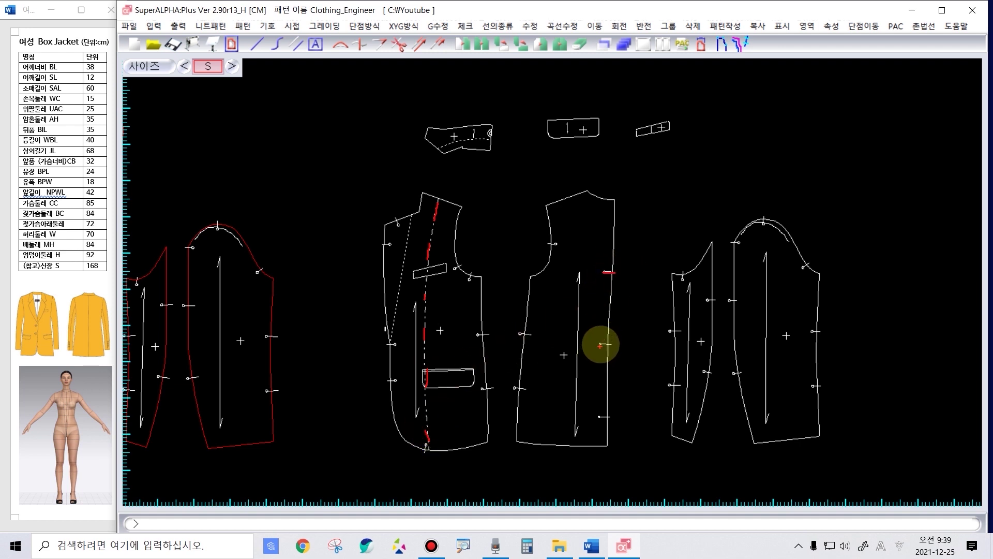
left_click(605, 343)
left_click(608, 416)
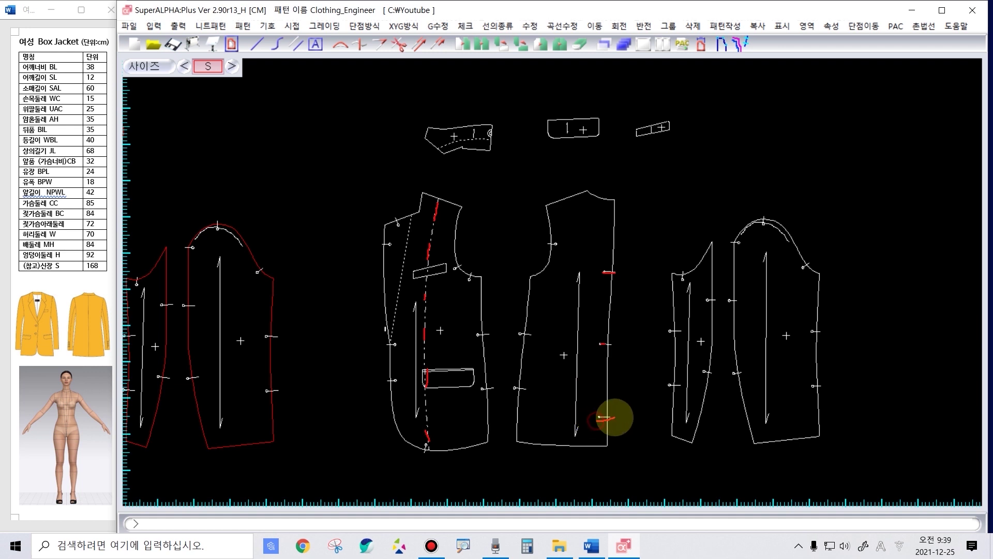
Step: Examine the notch beside the facing line's lower end and the curved front hem up close
scroll(517, 426, "up", 5)
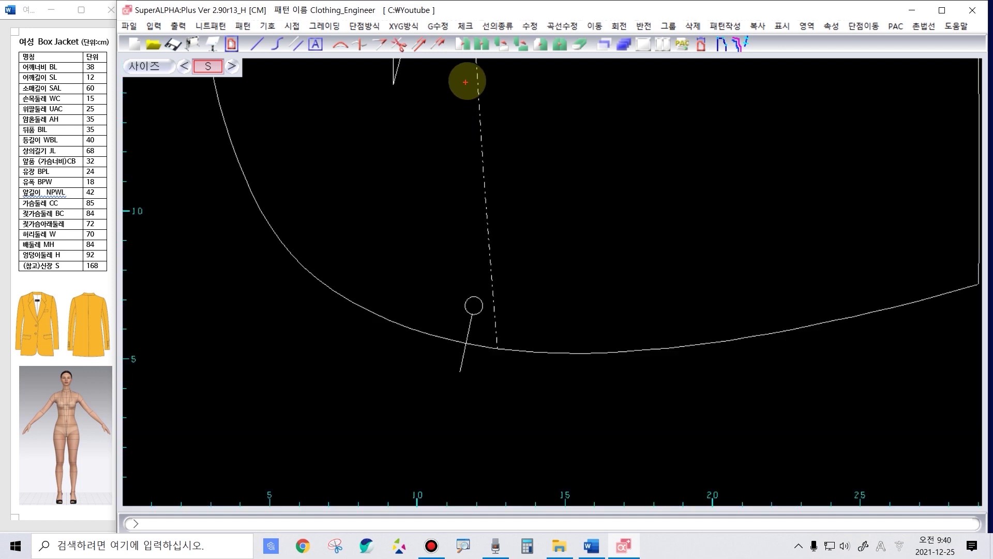
left_click(470, 77)
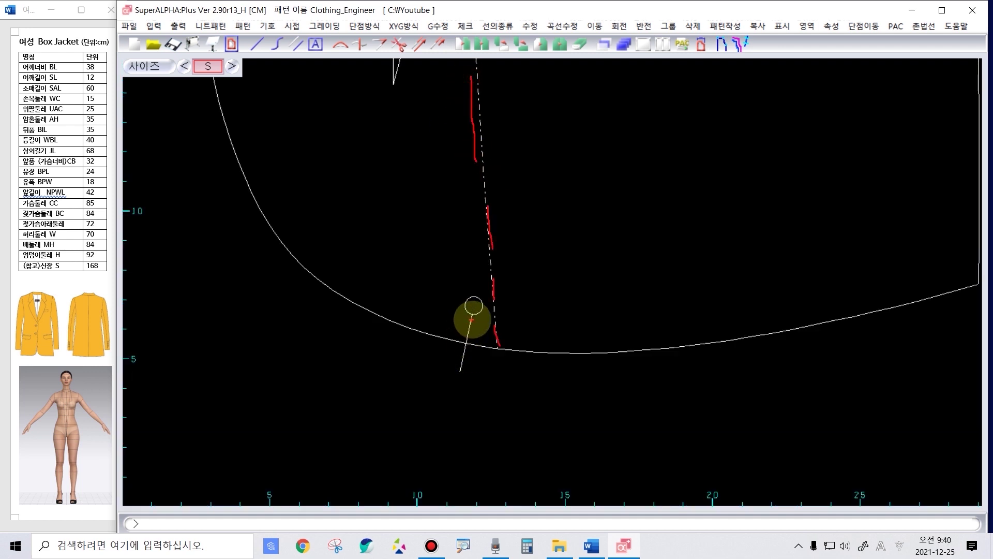
left_click_drag(471, 320, 456, 384)
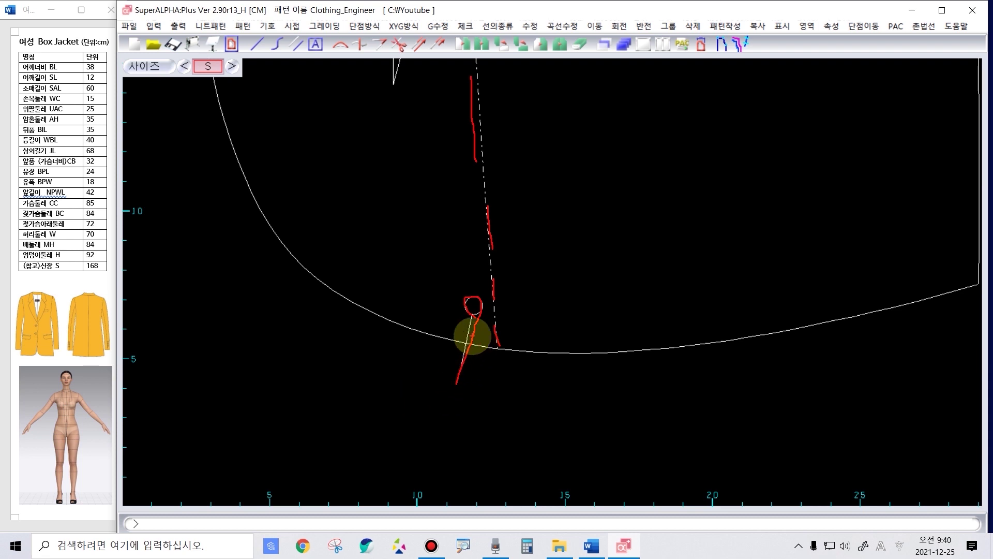
mouse_move(204, 192)
left_mouse_down()
mouse_move(208, 213)
mouse_move(307, 326)
mouse_move(425, 363)
left_mouse_up()
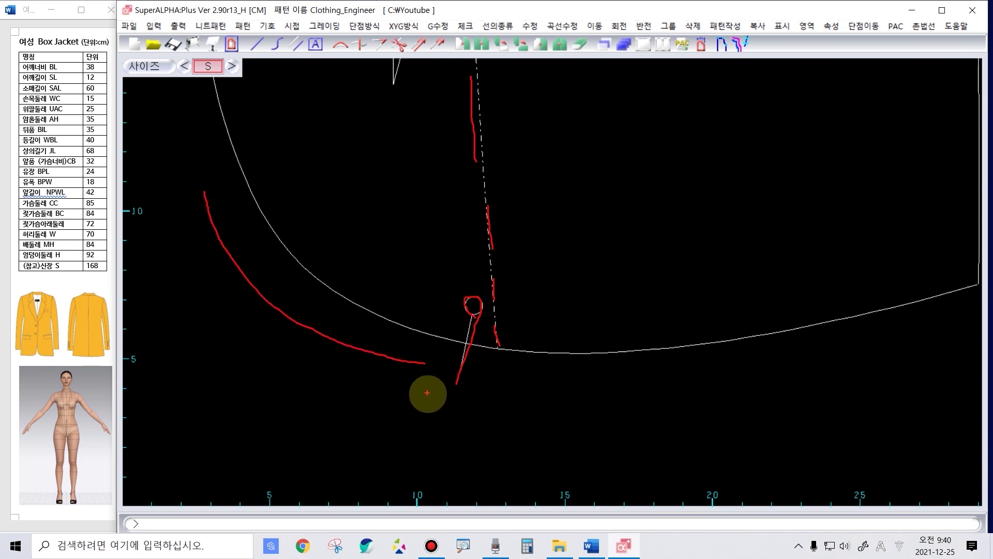
mouse_move(466, 455)
left_mouse_down()
mouse_move(790, 467)
mouse_move(947, 436)
left_mouse_up()
mouse_move(439, 453)
left_mouse_down()
mouse_move(435, 386)
mouse_move(349, 373)
left_mouse_up()
mouse_move(461, 325)
left_mouse_down()
mouse_move(497, 354)
mouse_move(507, 348)
left_mouse_up()
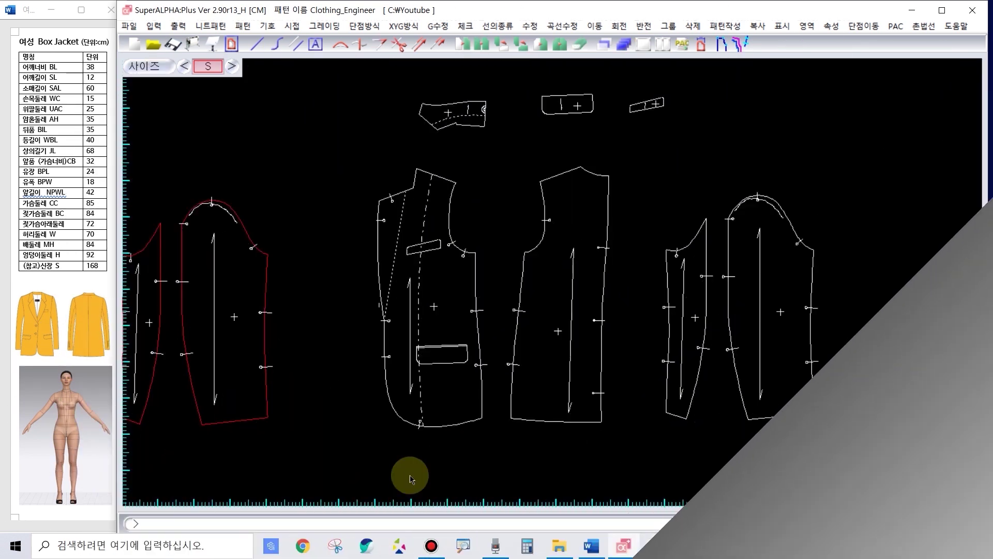
Step: Give the white front piece seam allowances of 1 cm at the front edge, neckline and armhole, and 1.5 cm at the shoulder
left_click(356, 149)
left_click(495, 441)
left_click(495, 441)
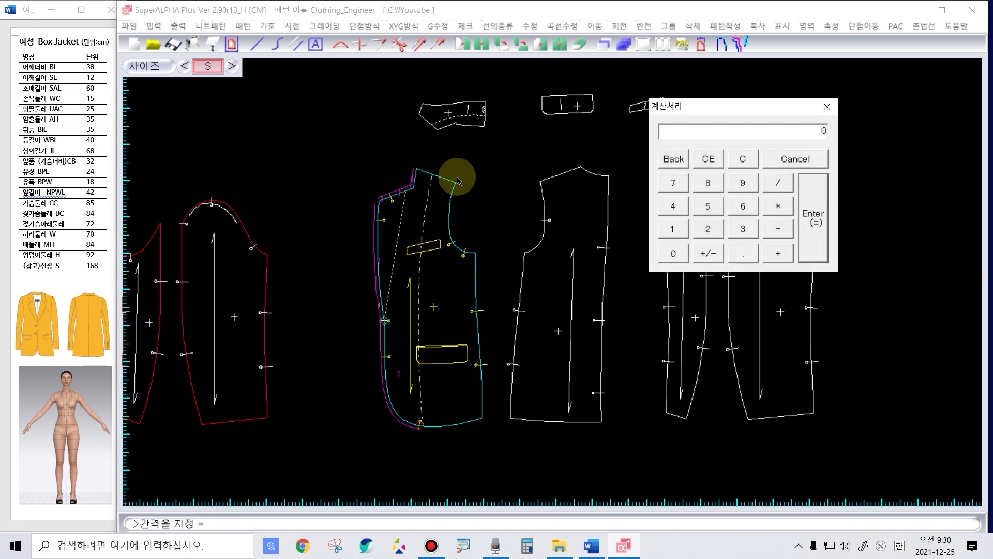
key("Return")
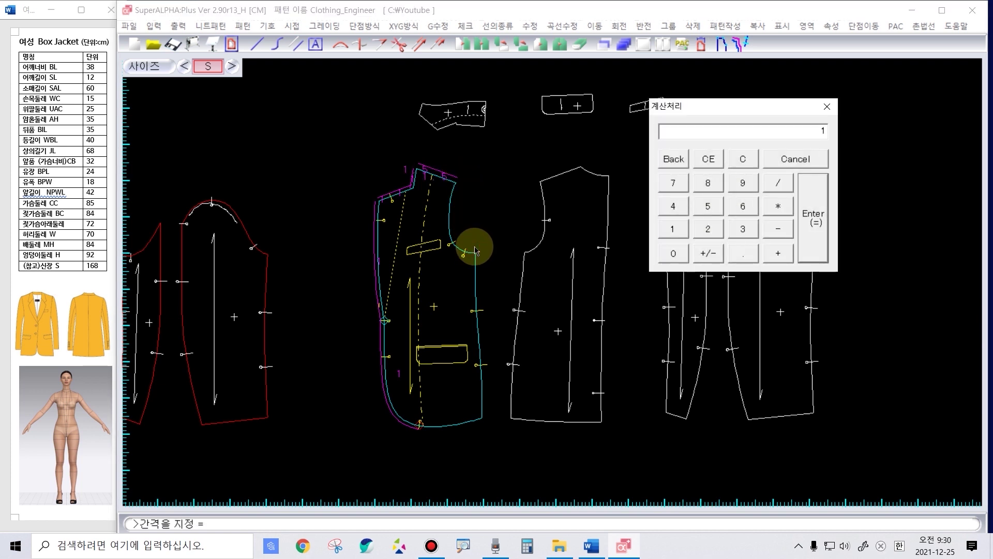
key("Return")
Step: Add a 2 cm side seam allowance and a 4 cm hem allowance to the front piece and complete its outline
left_click(493, 404)
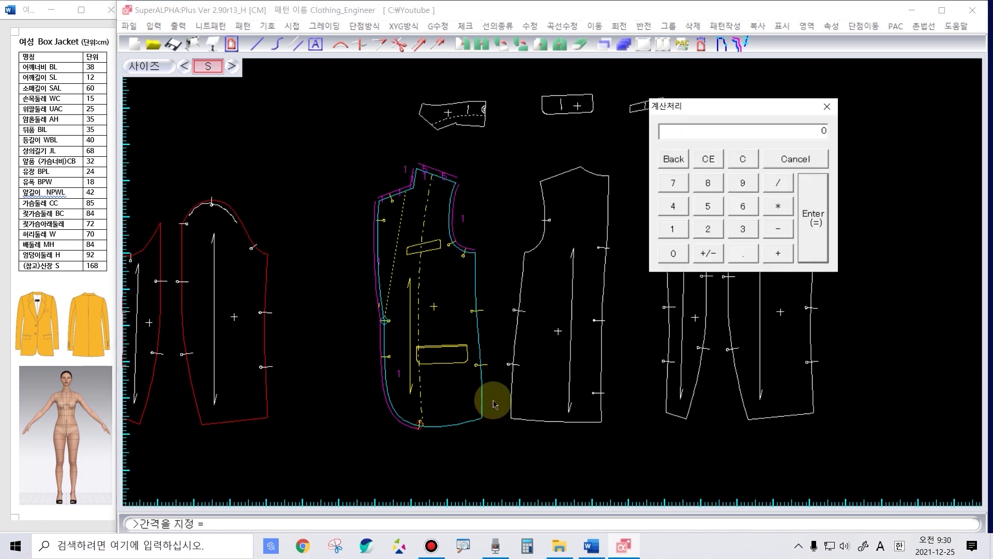
key("Return")
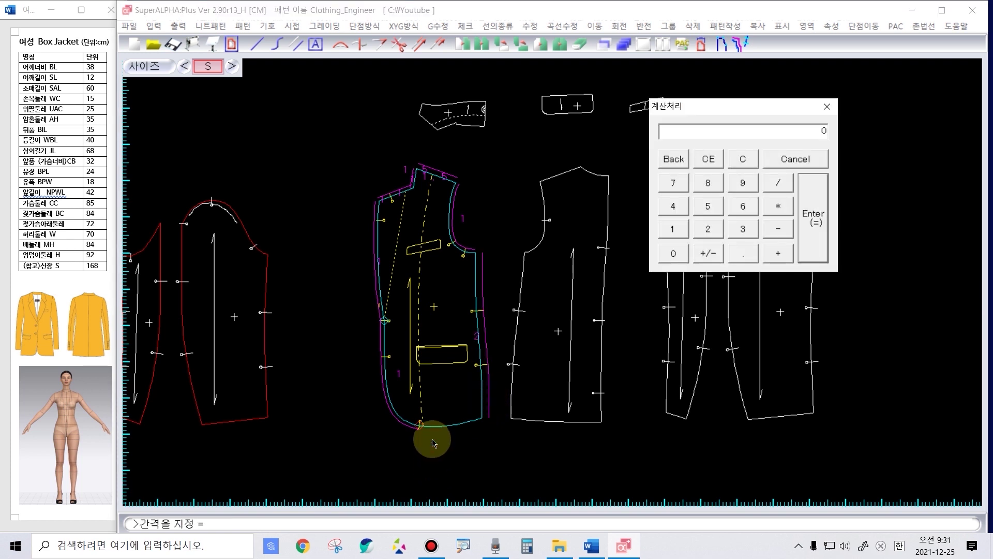
key("Return")
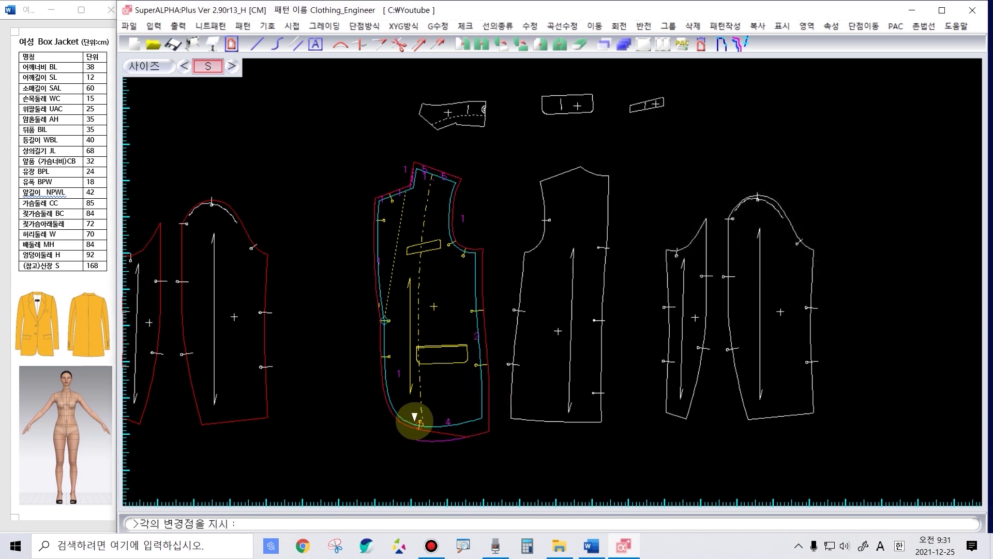
right_click(406, 415)
Step: Select the white back piece and give it seam allowances of 2 cm at the side seam and 1 cm at the armhole
left_click(500, 153)
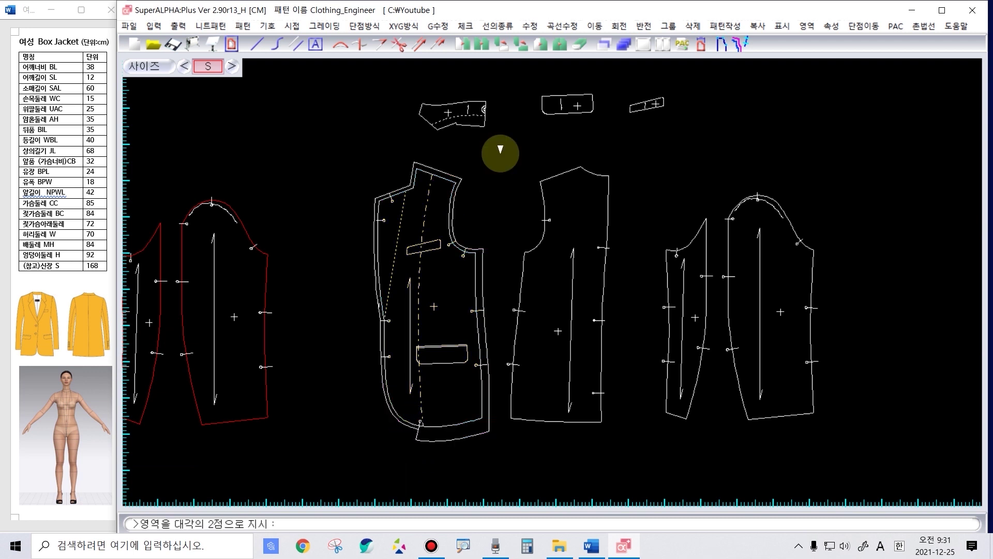
left_click(640, 458)
right_click(640, 457)
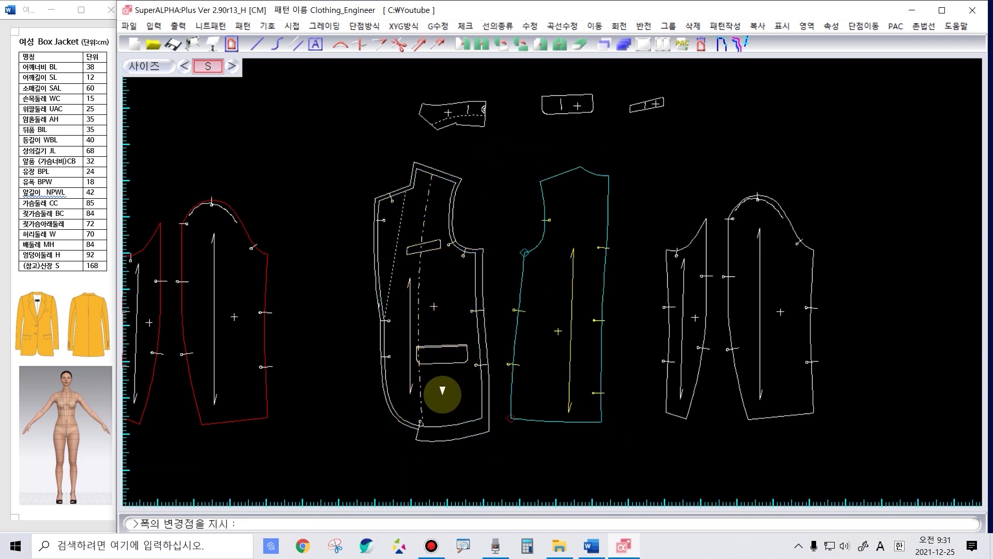
left_click(515, 254)
key("Return")
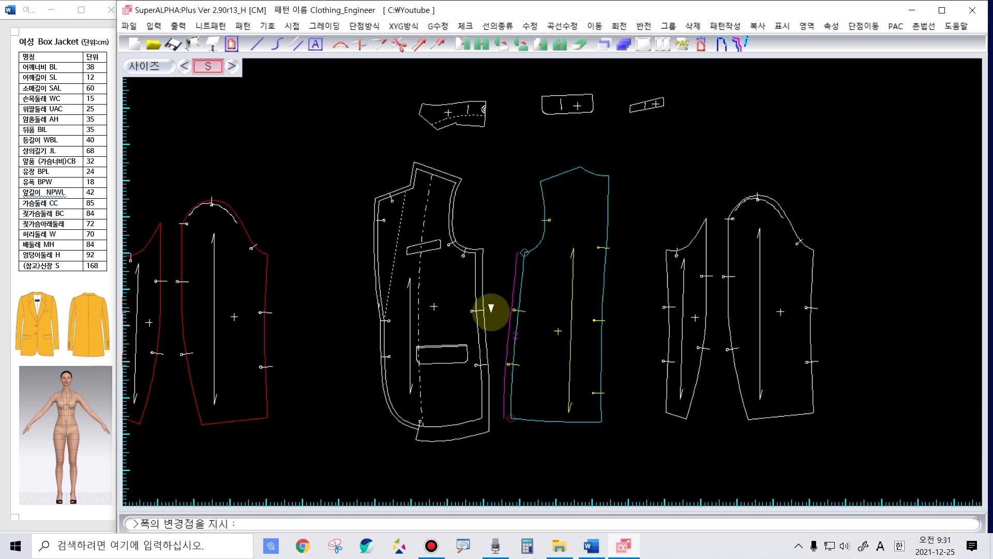
left_click(535, 182)
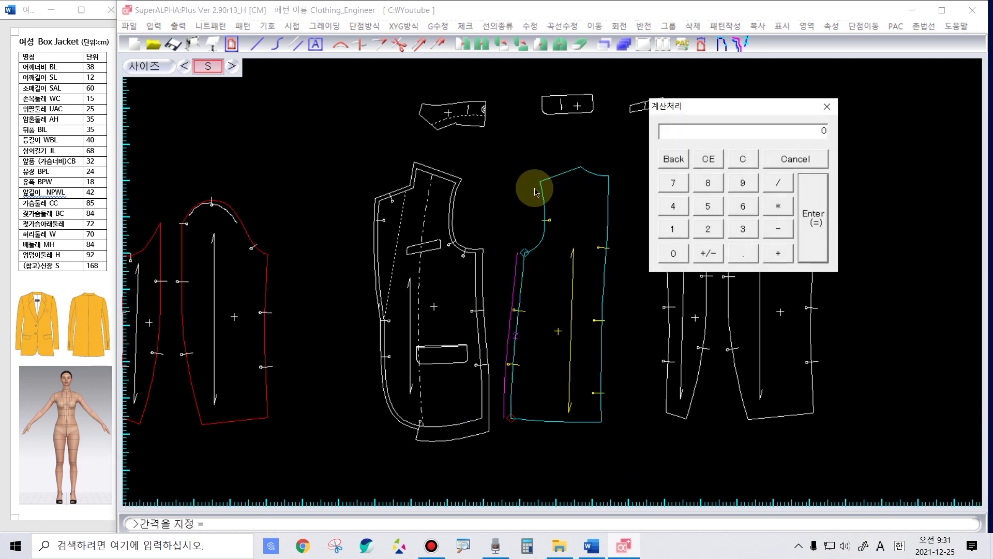
type("1")
key("Return")
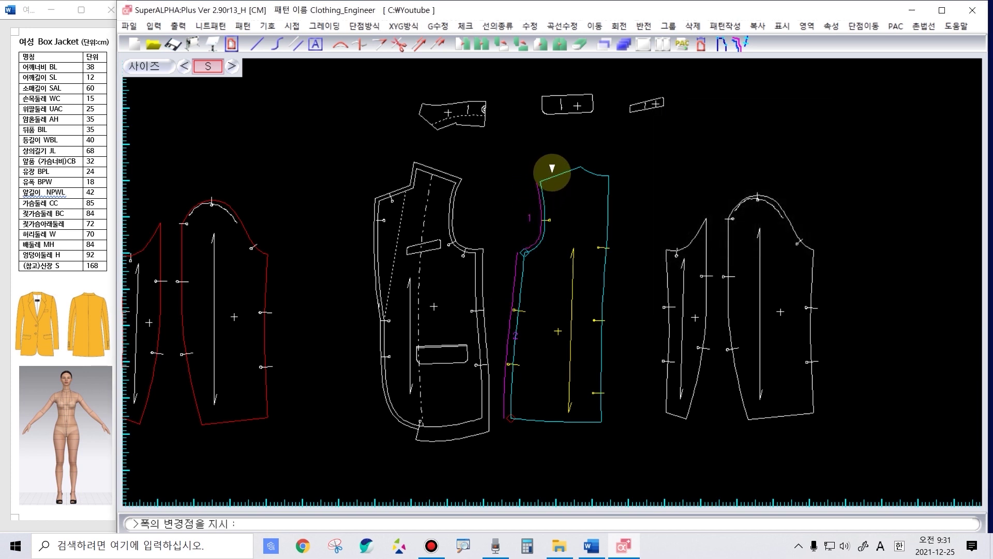
Step: Set the back piece's seam allowances to 1.5 cm at the shoulder and 1 cm at the neckline
left_click(575, 163)
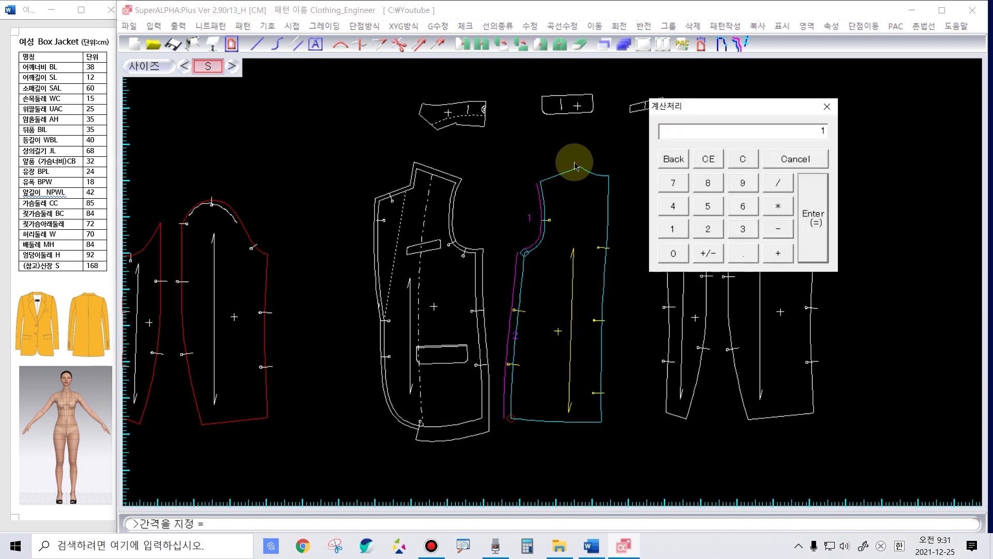
type("1")
key("Return")
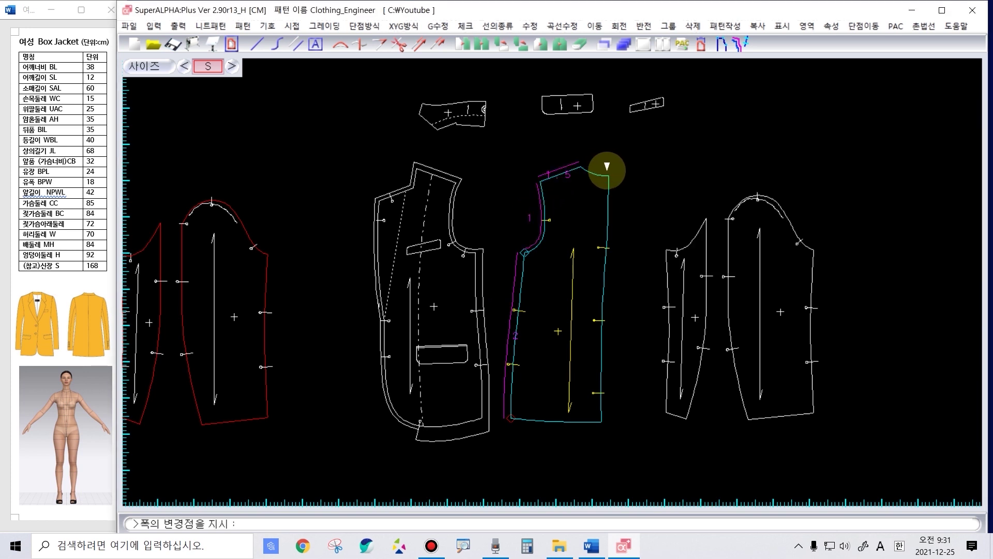
left_click(607, 169)
type("1")
key("Return")
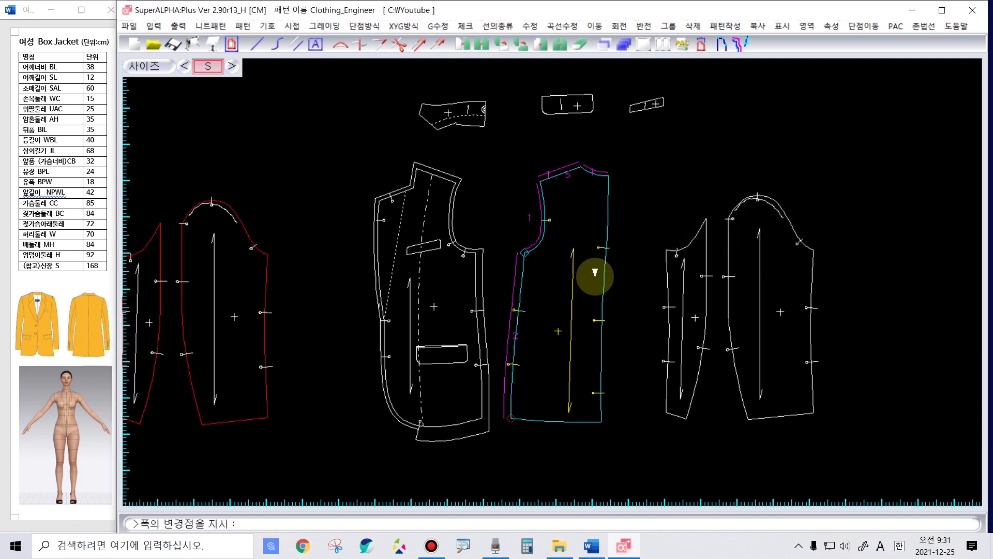
Step: Add seam allowance along the centre back and 4 cm at the back hem, completing the back piece's outline
left_click(609, 415)
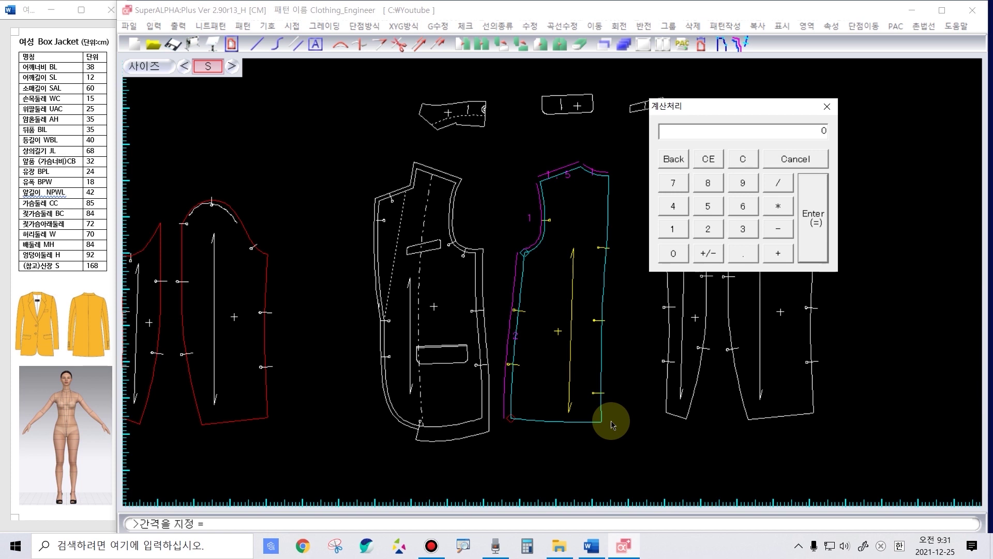
key("Return")
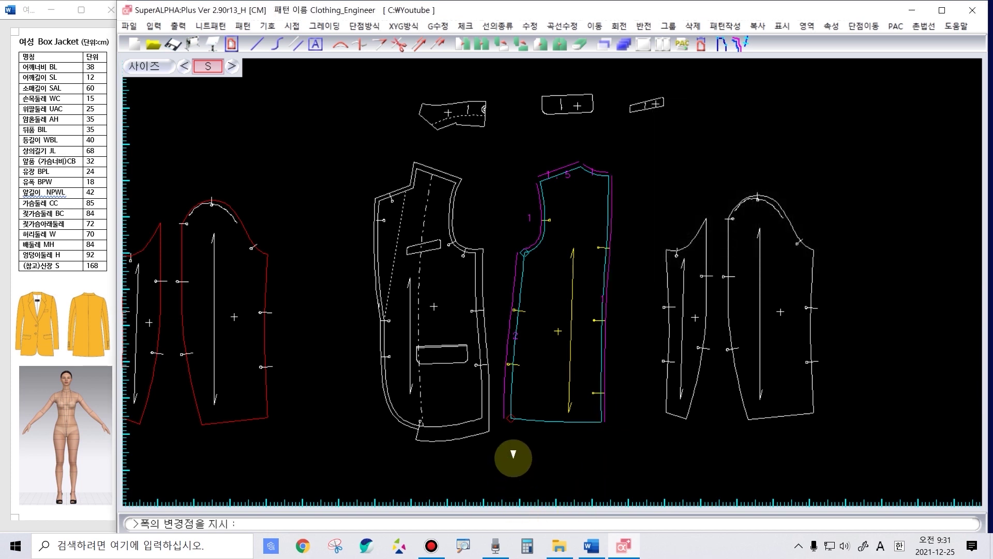
left_click(521, 430)
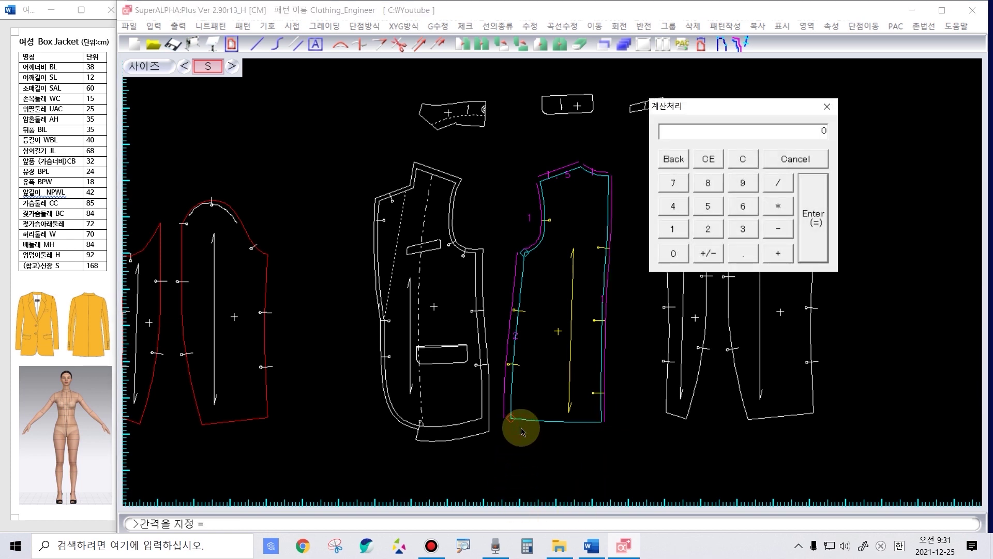
type("4")
key("Return")
right_click(523, 443)
Step: Select the smaller white sleeve piece and add allowances of 2 cm on its shorter long seam and 1 cm on the armhole curve
left_click(647, 191)
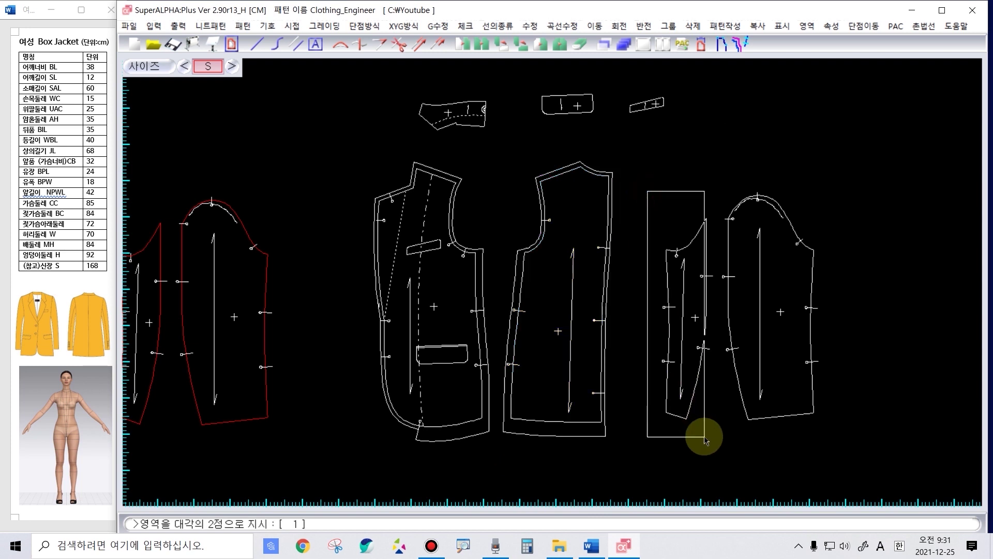
left_click(716, 433)
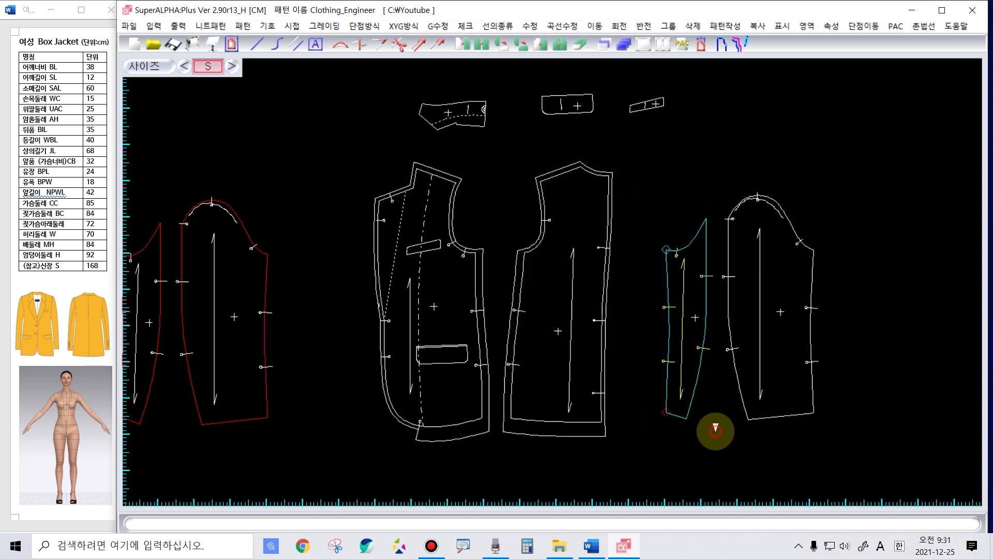
left_click(660, 249)
type("2")
key("Return")
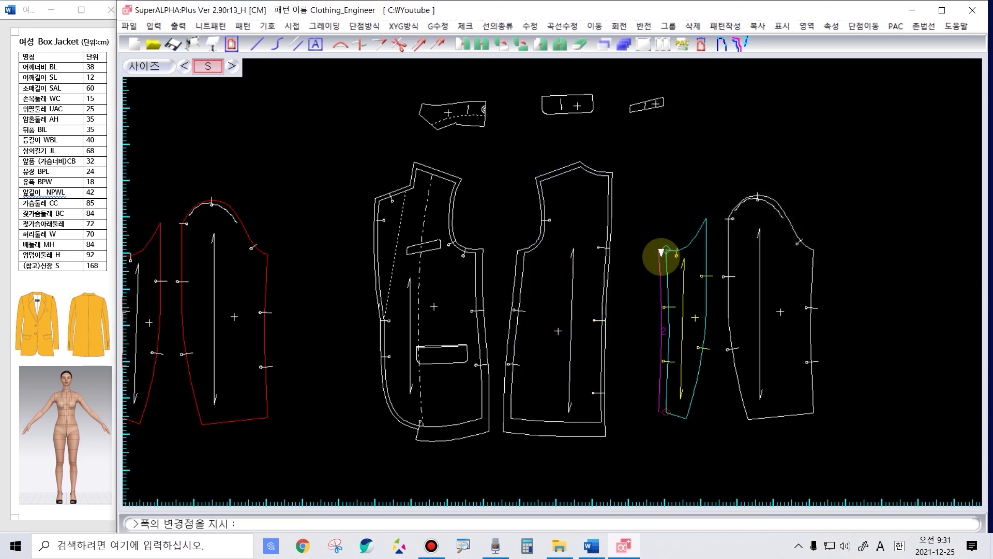
left_click(702, 206)
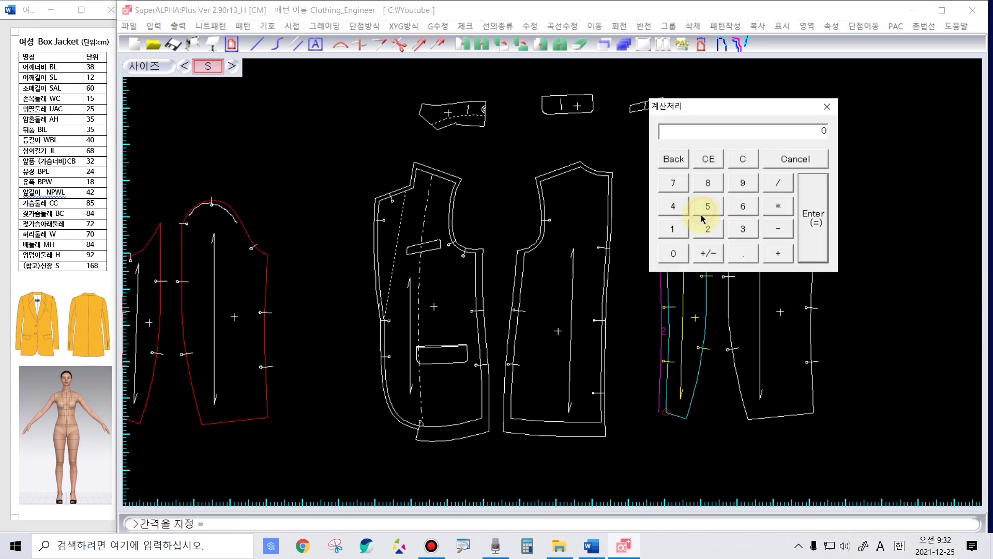
type("1")
key("Return")
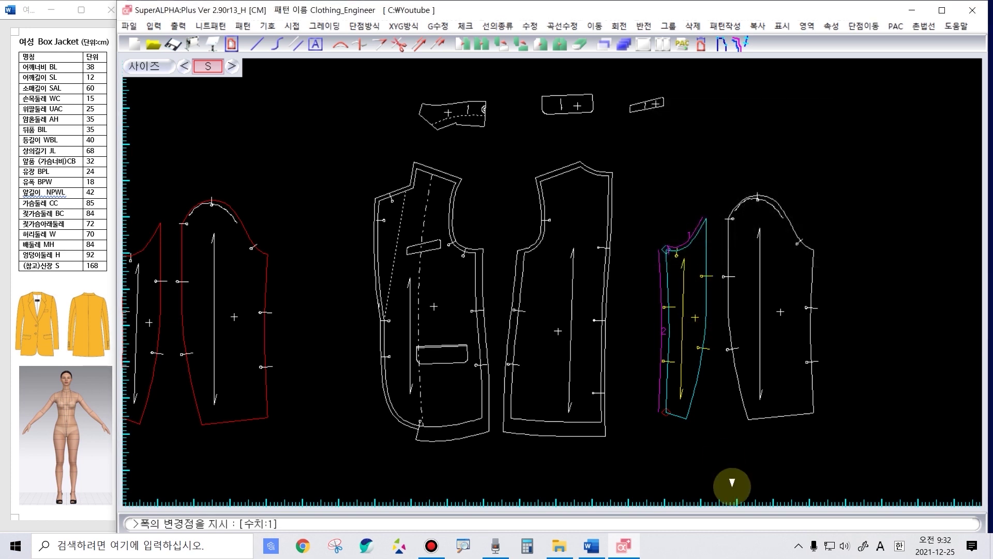
Step: Add a 1 cm seam allowance to the smaller sleeve piece's longer seam and a 4 cm allowance to its hem
left_click(694, 417)
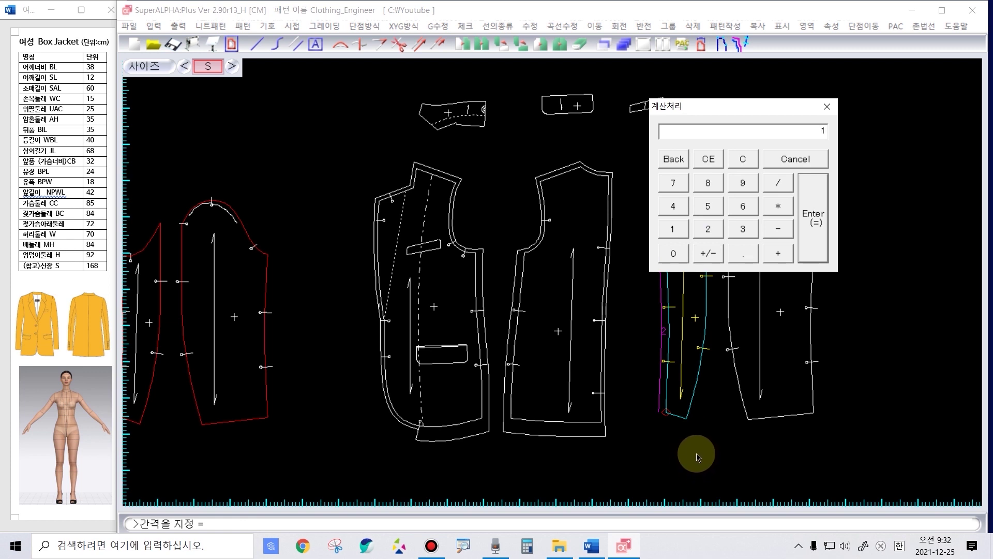
key("Return")
left_click(662, 428)
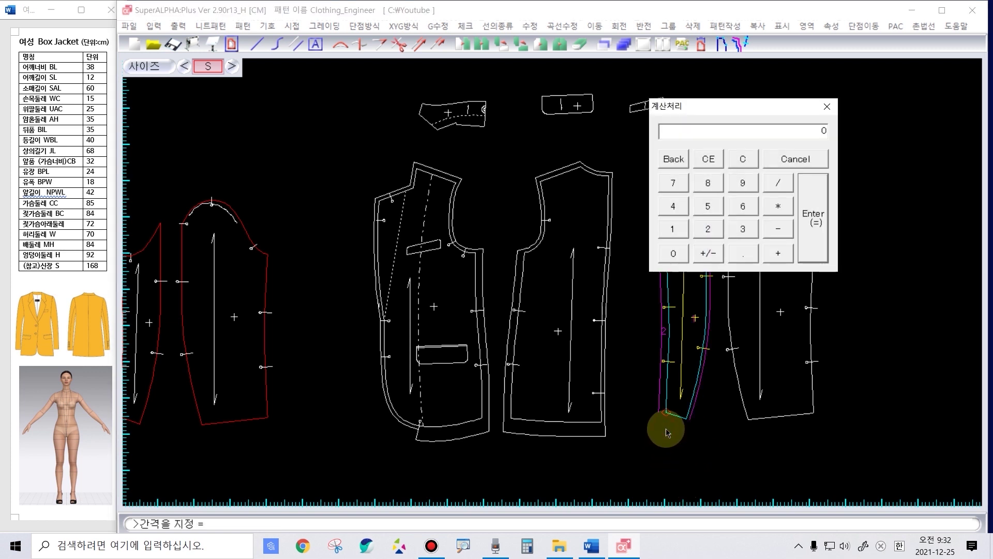
key("Return")
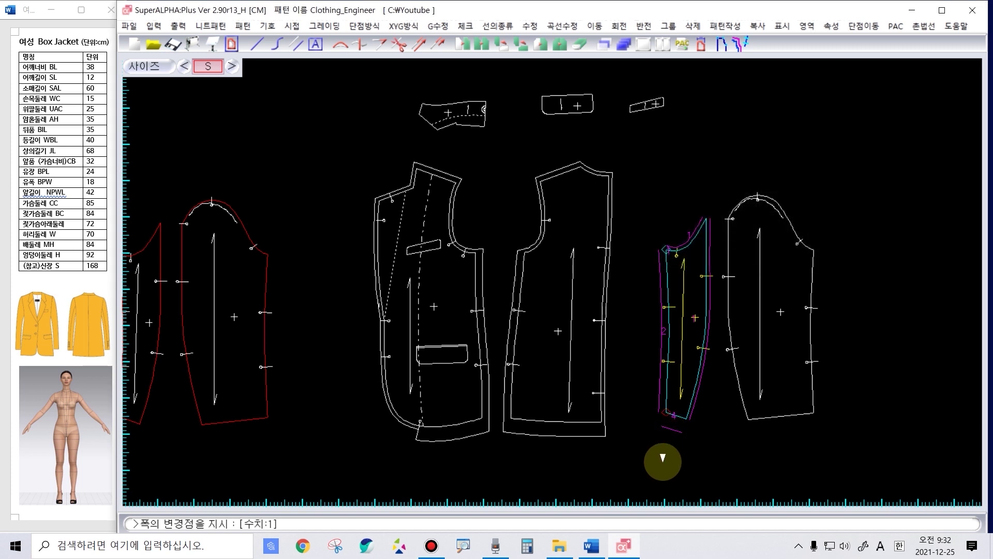
Step: Select the white larger sleeve piece and give its longer side seam and sleeve cap 1 cm seam allowances
left_click(836, 439)
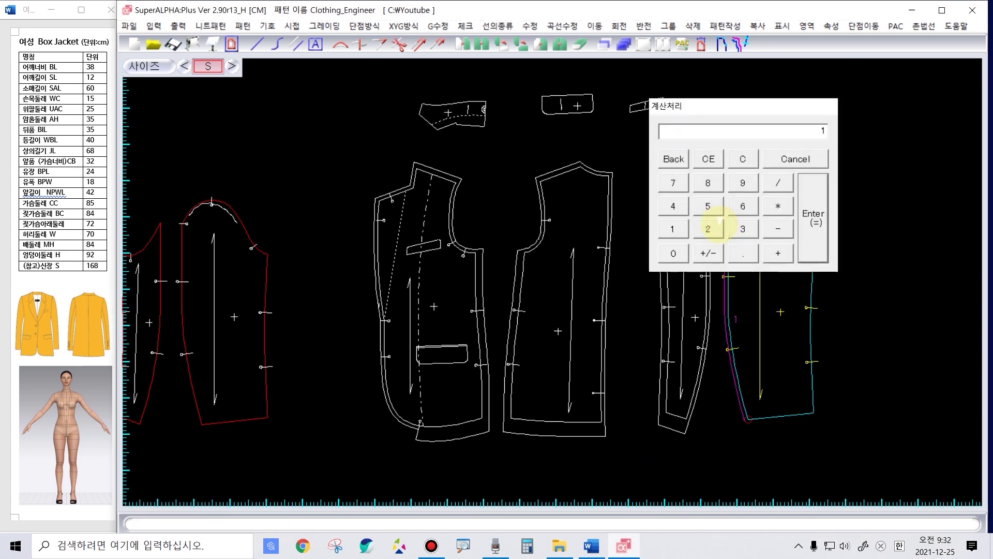
left_click(813, 218)
left_click(812, 238)
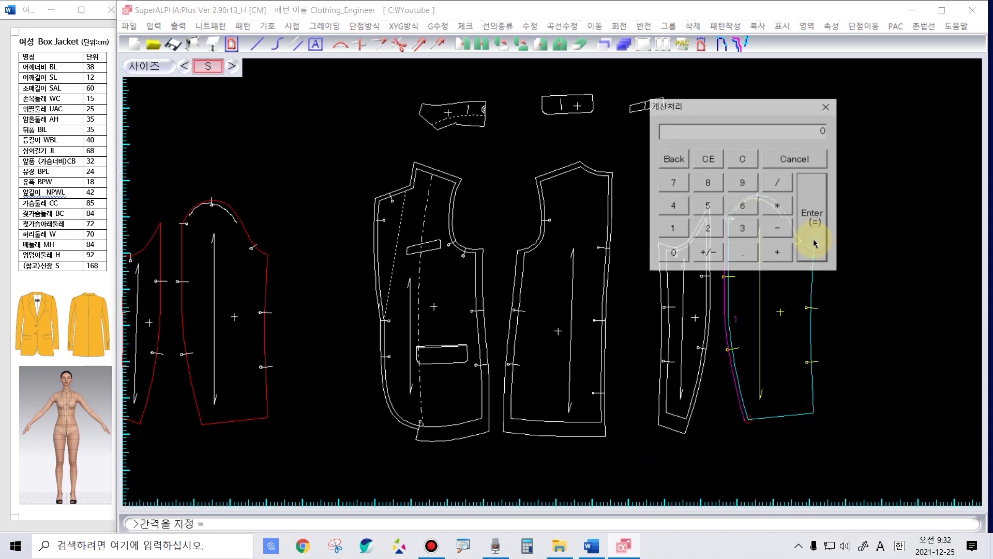
type("1")
left_click(802, 246)
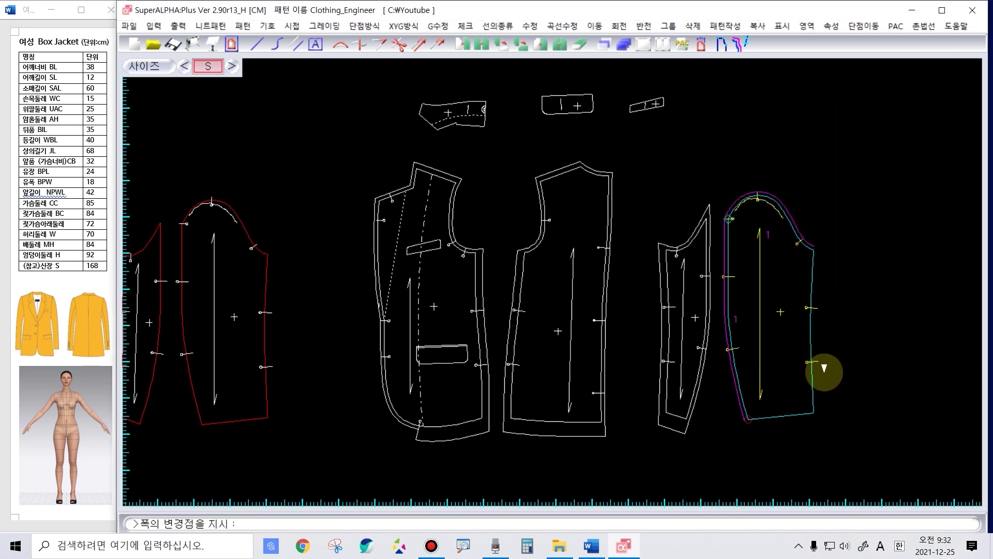
Step: Add allowances along the larger sleeve piece's shorter side seam and hem, completing its outline
left_click(816, 412)
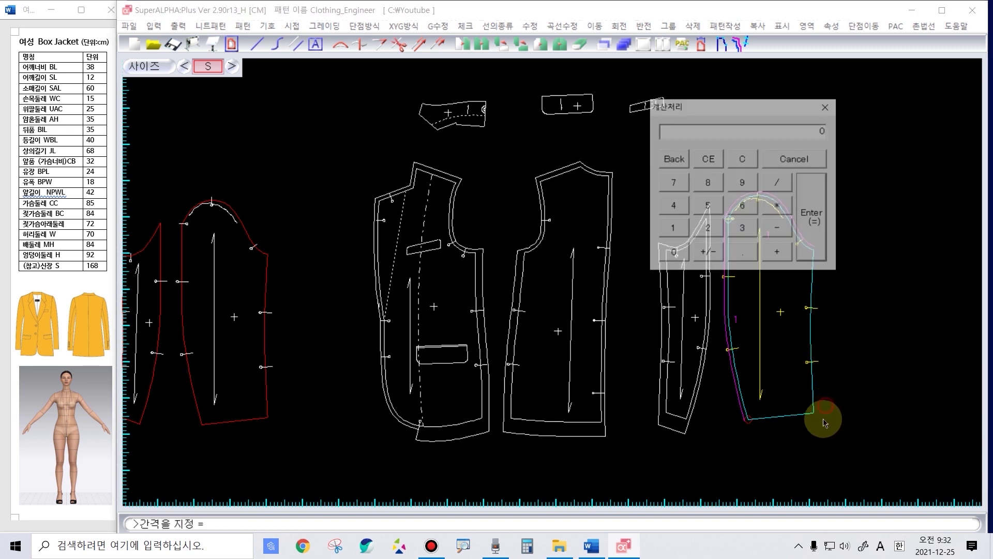
key("Return")
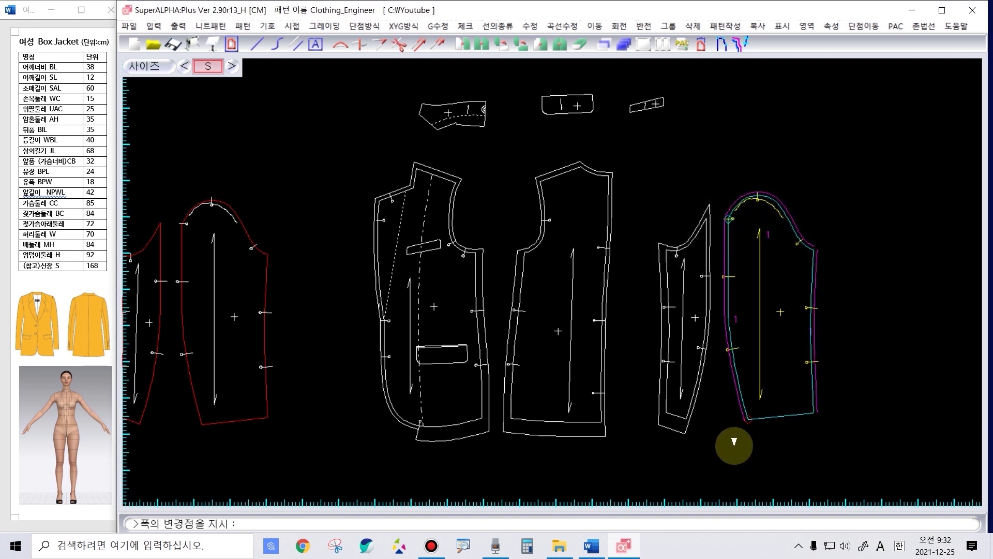
left_click(756, 431)
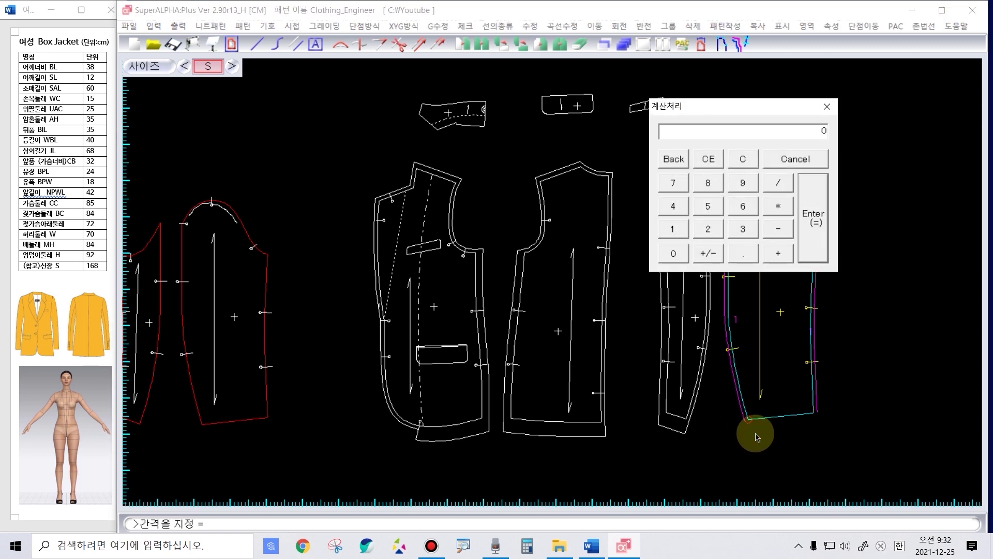
key("Return")
right_click(753, 472)
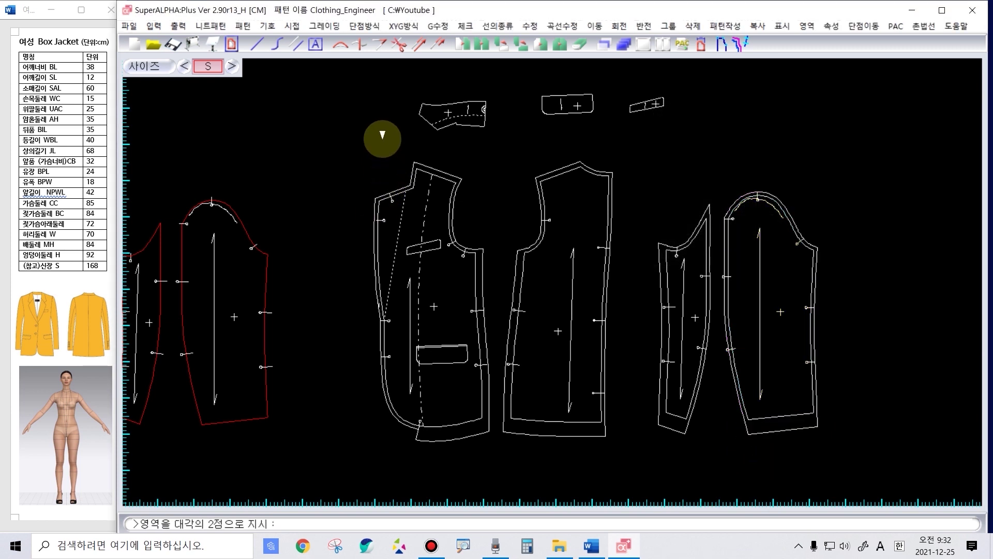
Step: Add seam allowances around the white collar piece, with 0 cm at its centre back fold
left_click(400, 83)
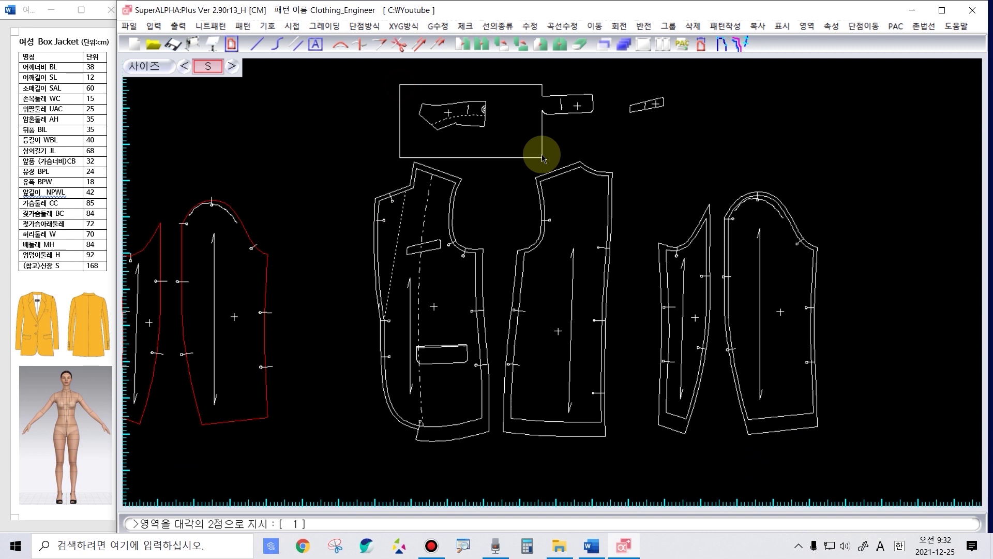
left_click(499, 147)
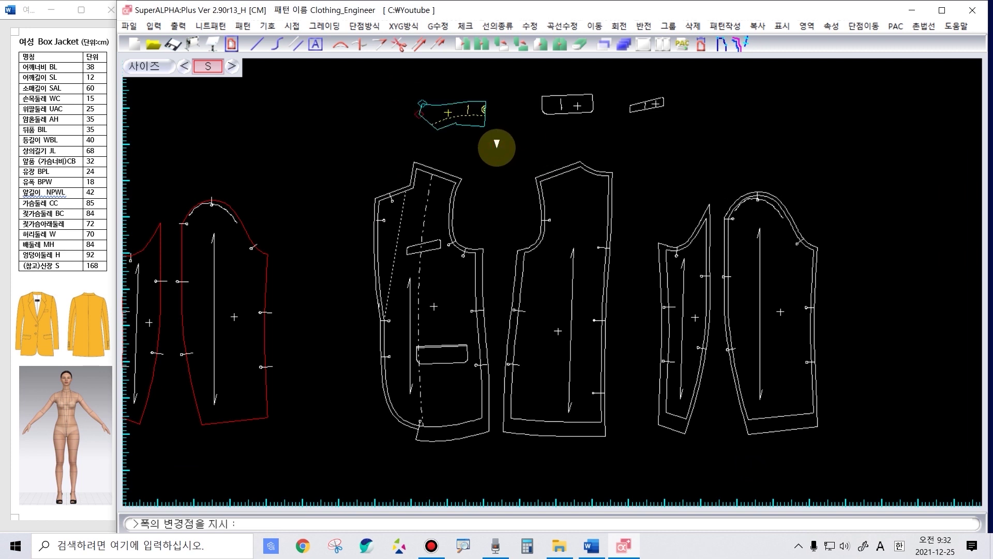
left_click(483, 96)
key("Return")
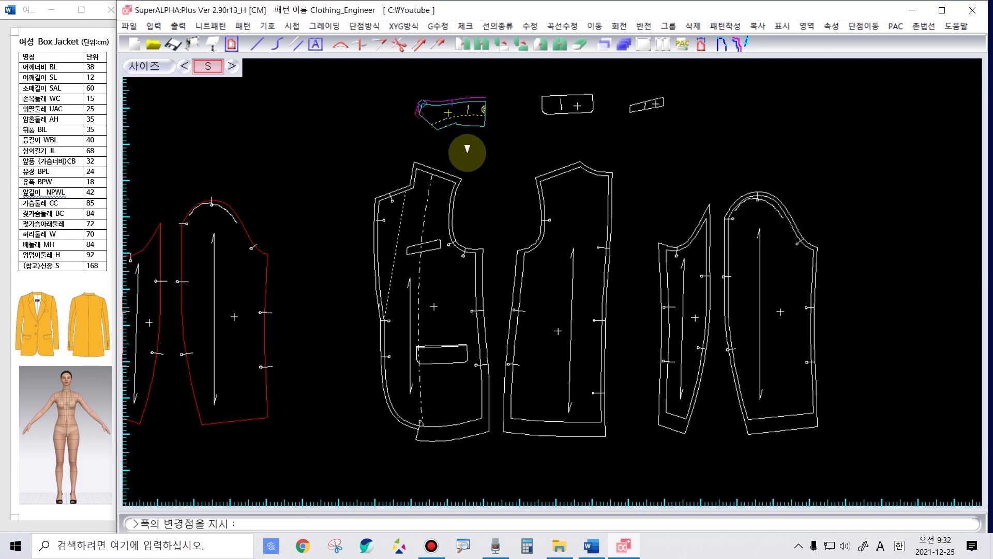
left_click(486, 126)
key("Return")
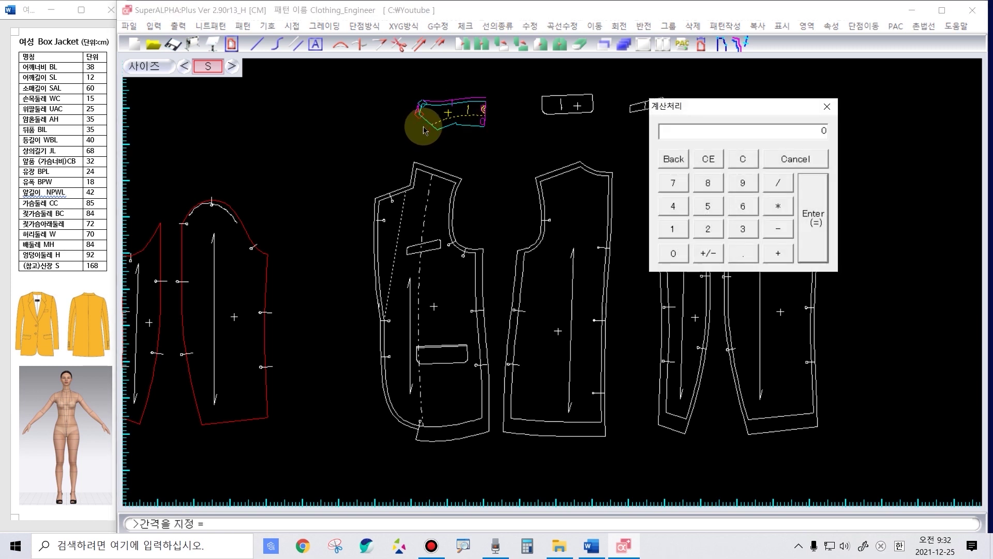
key("Return")
Step: Add a 1 cm seam allowance all around the white pocket flap piece
left_click(547, 102)
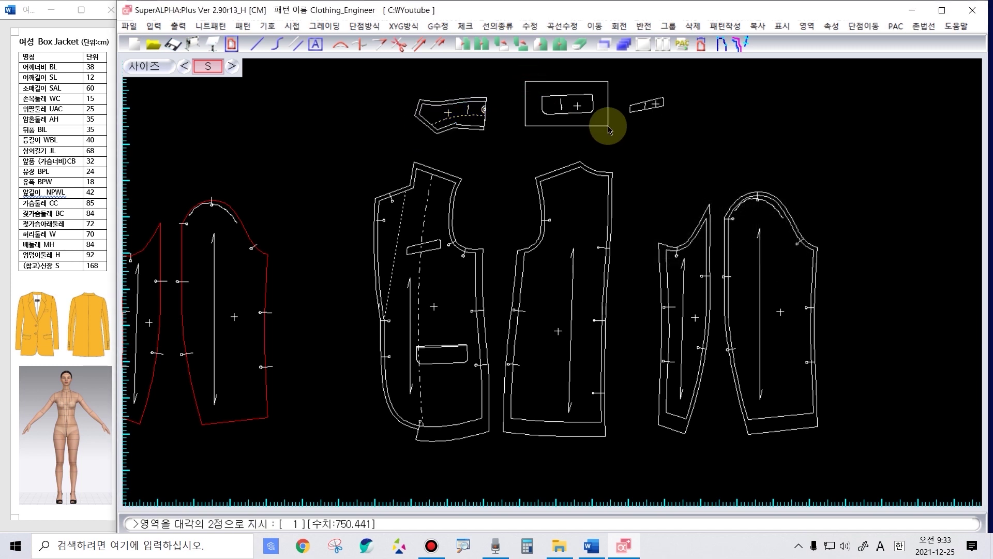
left_click(557, 114)
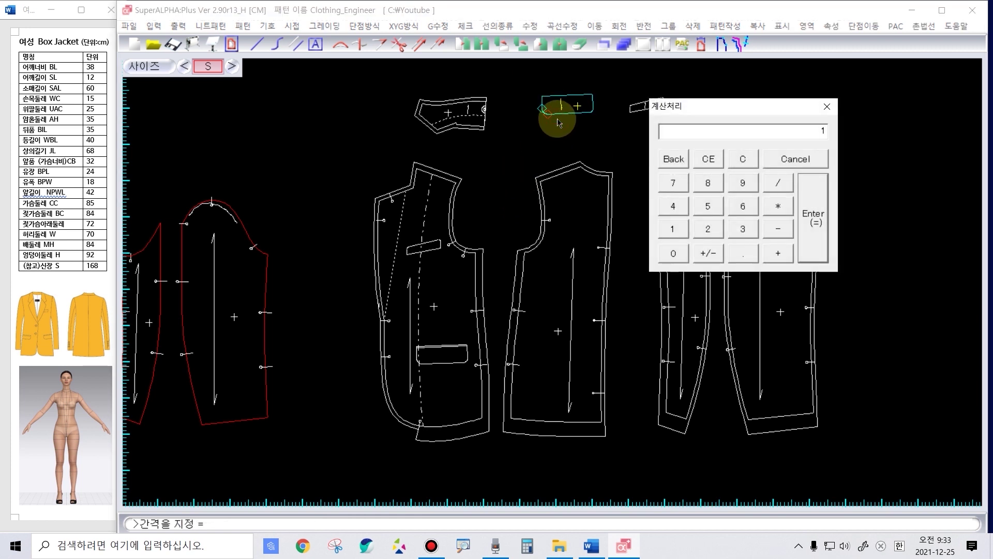
key("Return")
Step: Add seam allowance around the small white welt pocket piece, using 2 cm along its lower edge
left_click(623, 86)
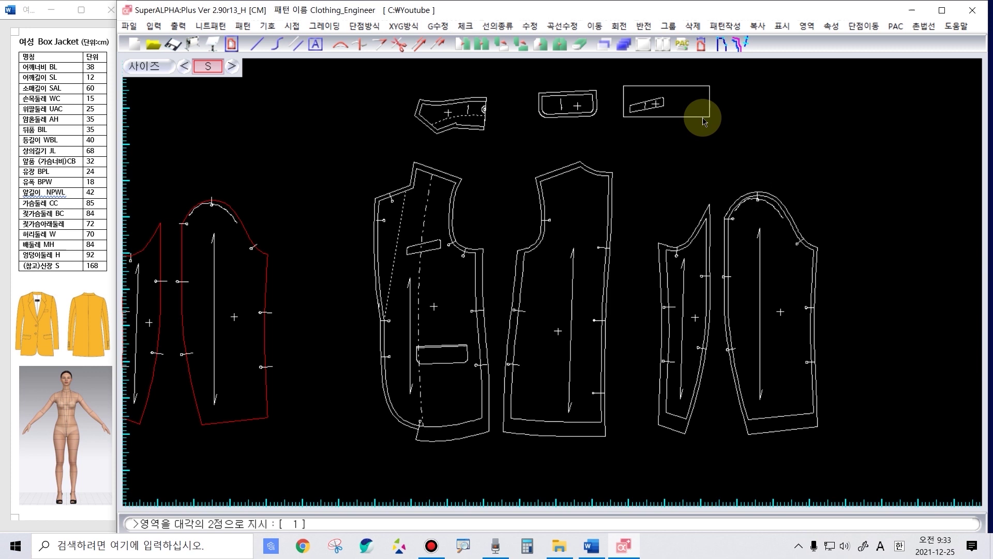
left_click(672, 125)
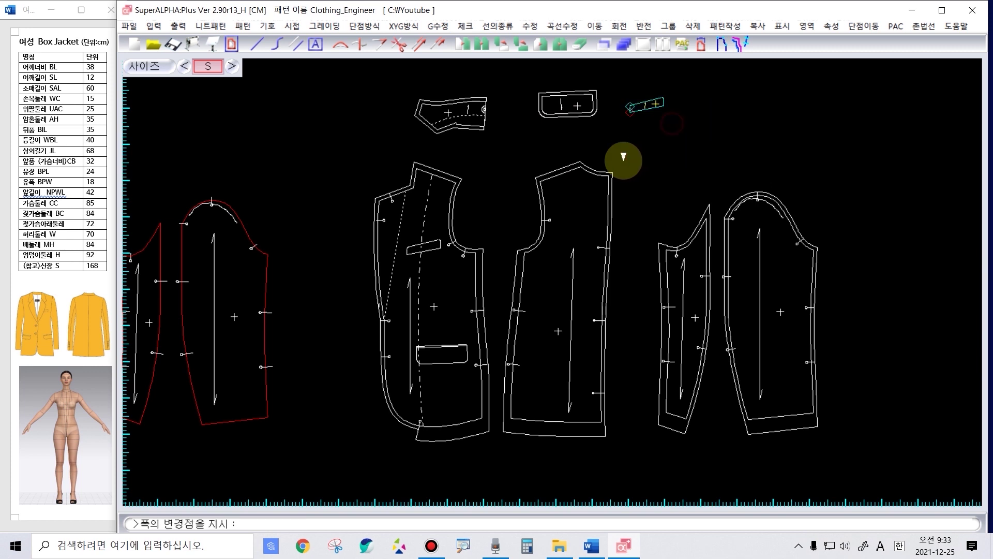
left_click(671, 107)
key("Return")
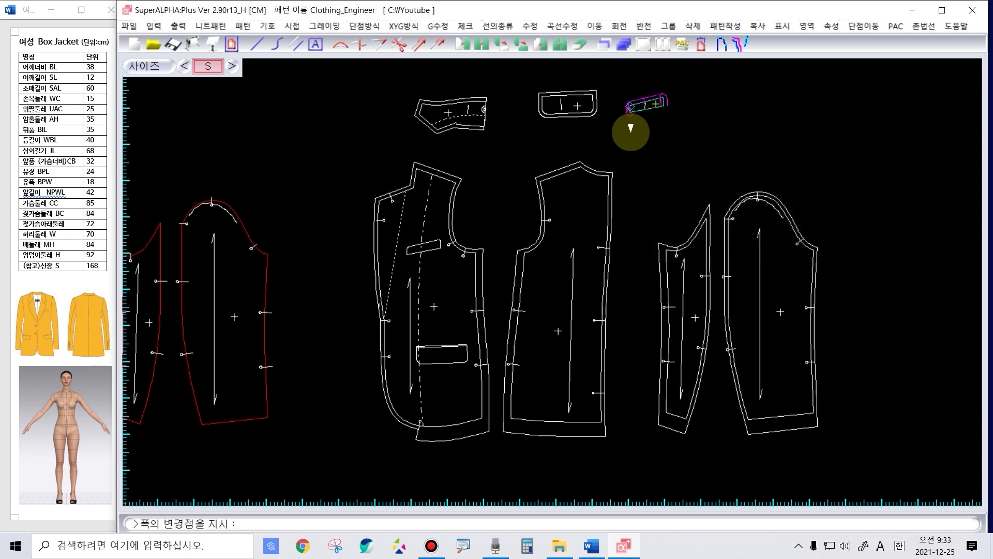
left_click(630, 123)
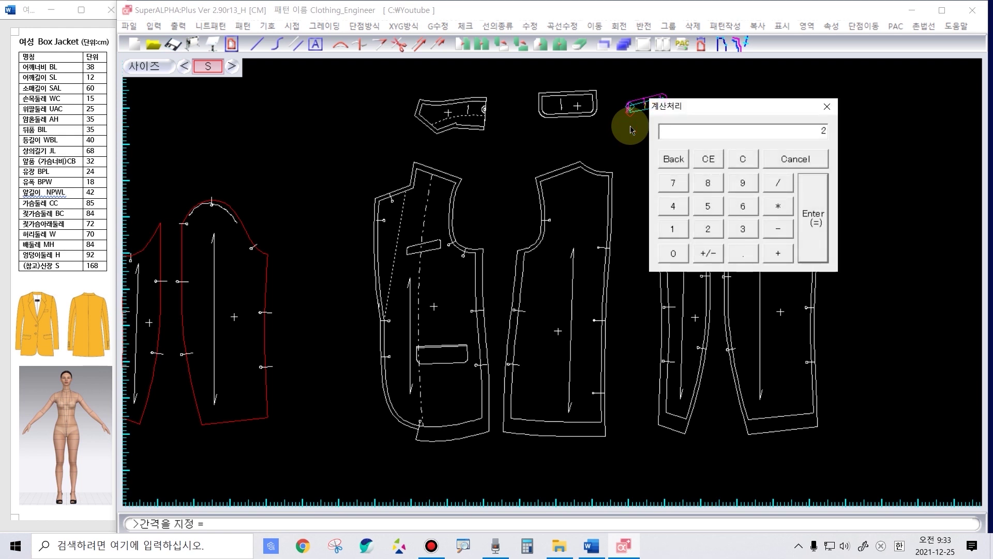
type("2")
key("Return")
Step: Examine the seam-allowance corners at the body and sleeve hems, armhole, shoulder, neckline and sleeve cap ends
scroll(549, 282, "up", 3)
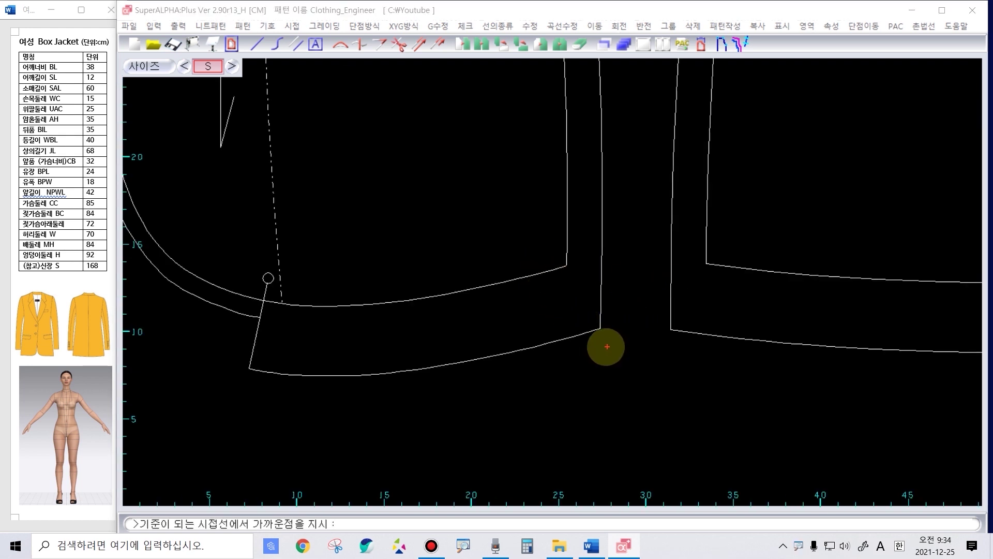
scroll(613, 331, "down", 3)
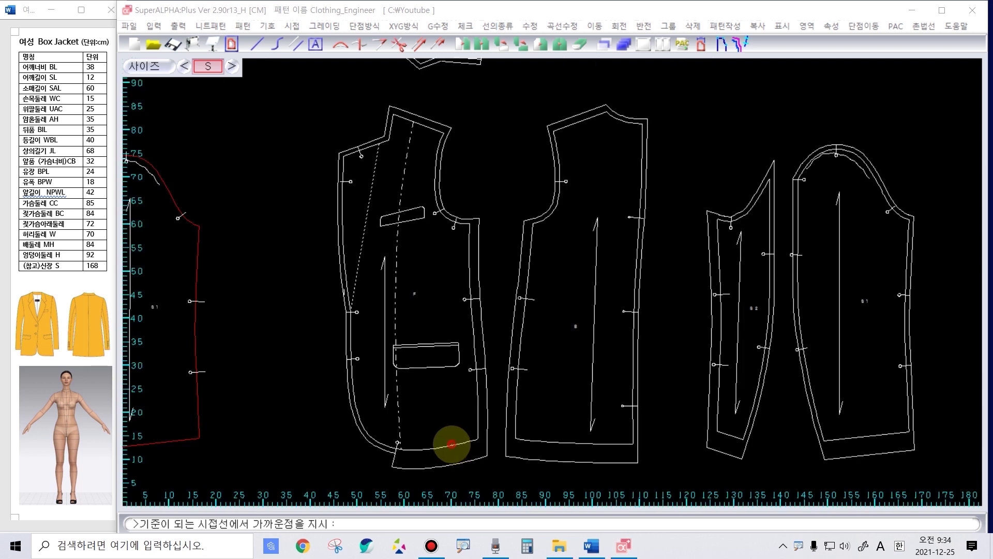
left_click(476, 436)
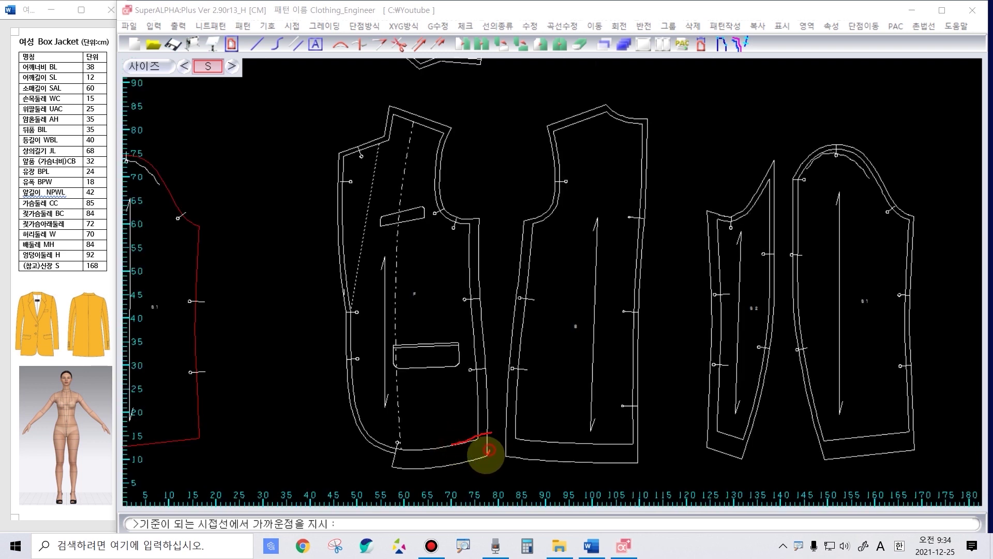
left_click(487, 450)
mouse_move(493, 421)
left_mouse_down()
mouse_move(498, 410)
mouse_move(470, 450)
mouse_move(491, 452)
left_mouse_up()
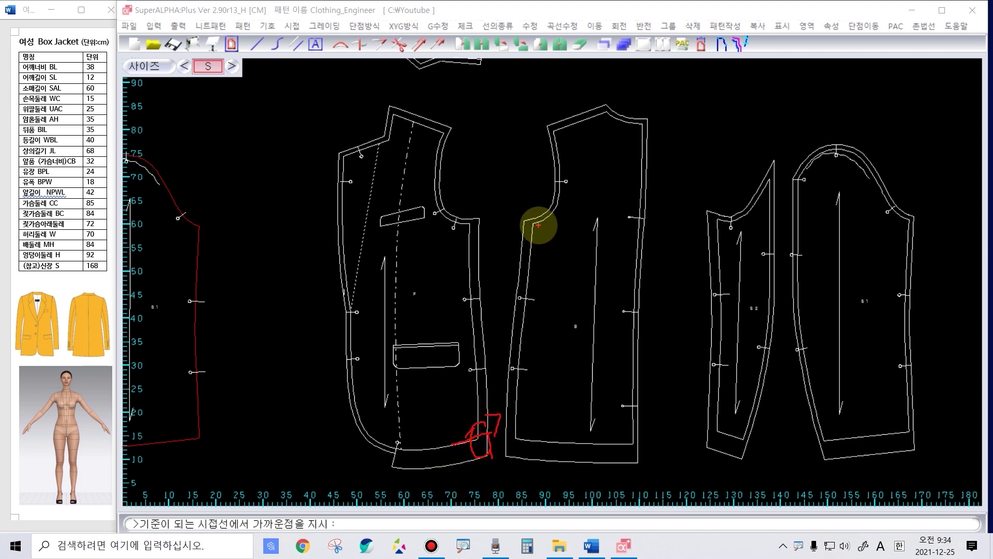
left_click_drag(525, 226, 533, 236)
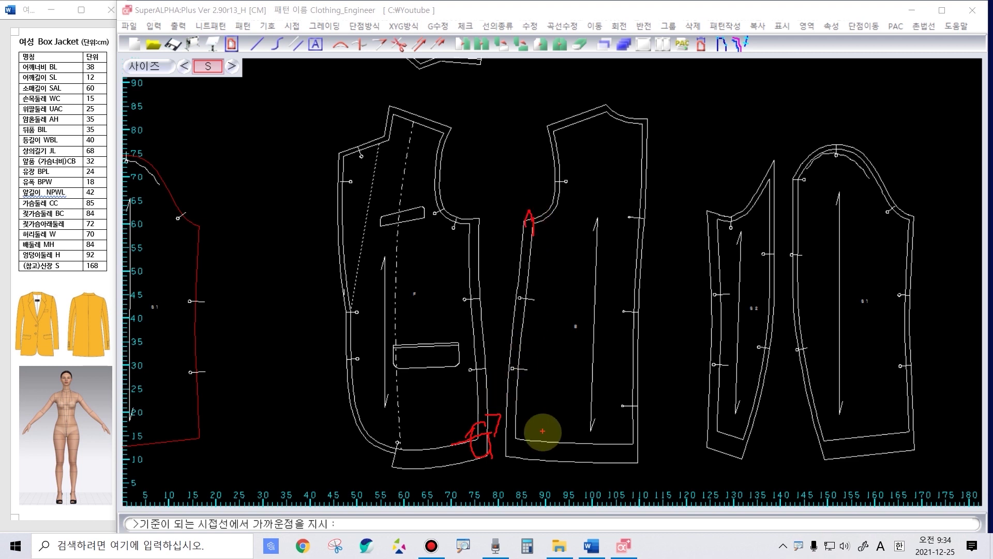
left_click_drag(503, 437, 515, 457)
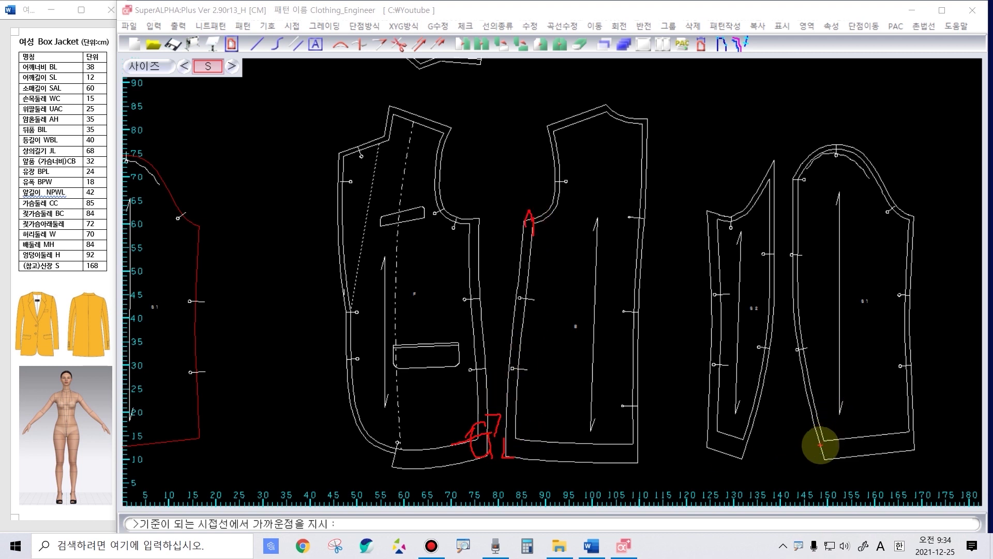
mouse_move(820, 441)
left_mouse_down()
mouse_move(820, 459)
mouse_move(834, 455)
mouse_move(865, 420)
left_mouse_up()
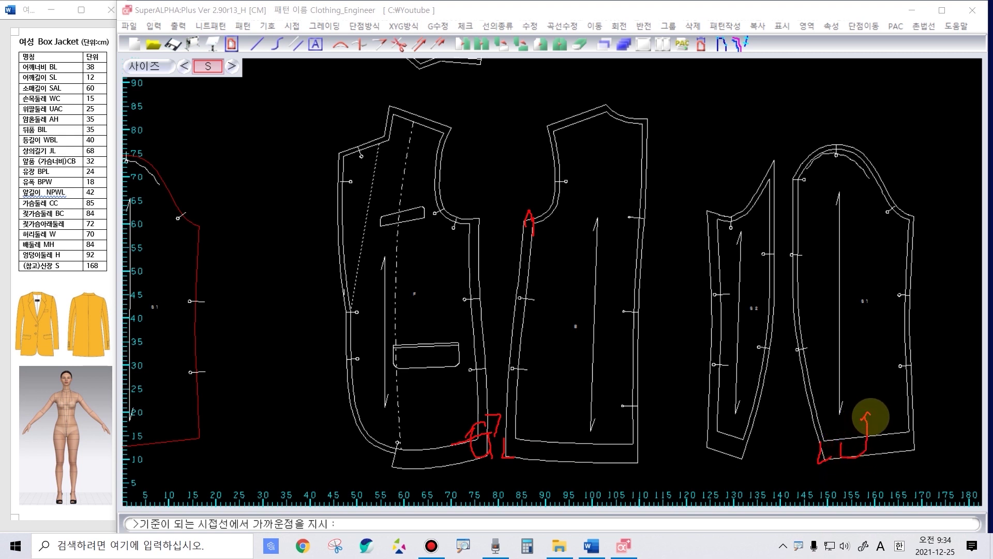
left_click_drag(821, 466, 822, 458)
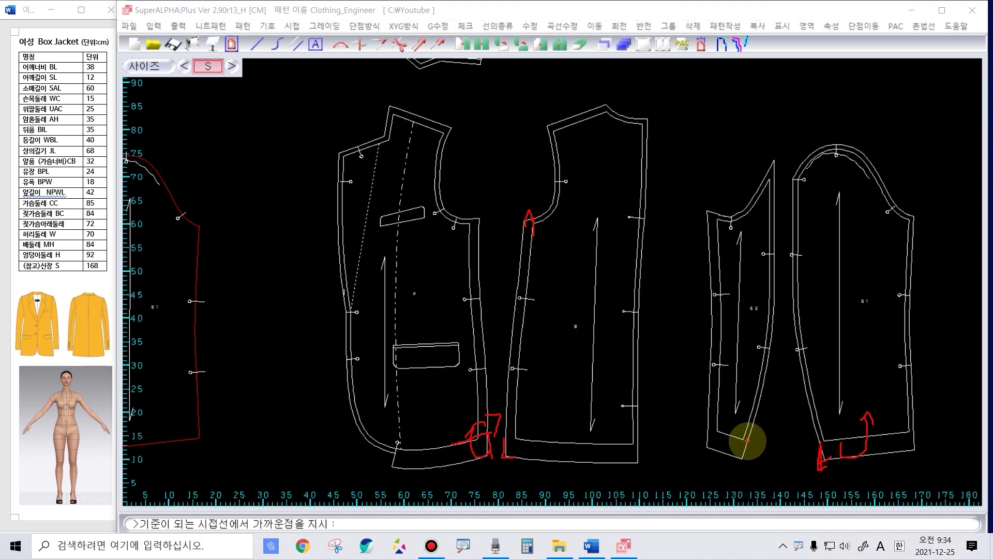
left_click_drag(747, 440, 744, 458)
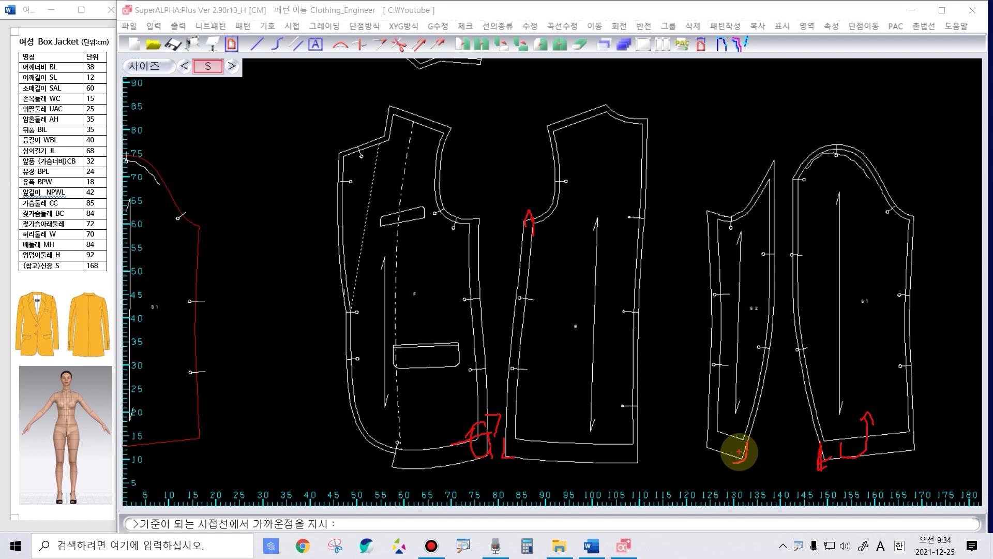
left_click_drag(914, 221, 912, 213)
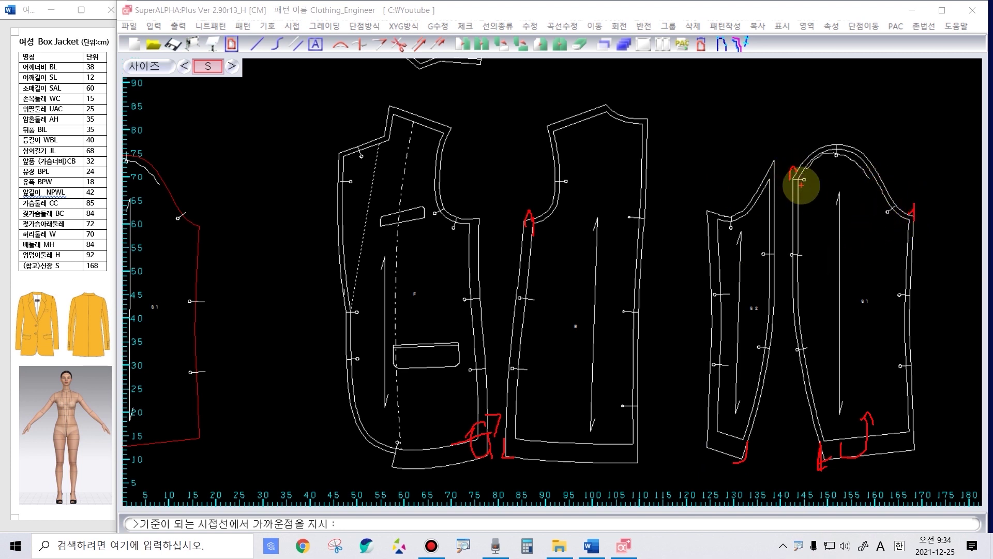
mouse_move(803, 194)
left_mouse_down()
mouse_move(794, 203)
mouse_move(797, 186)
left_mouse_up()
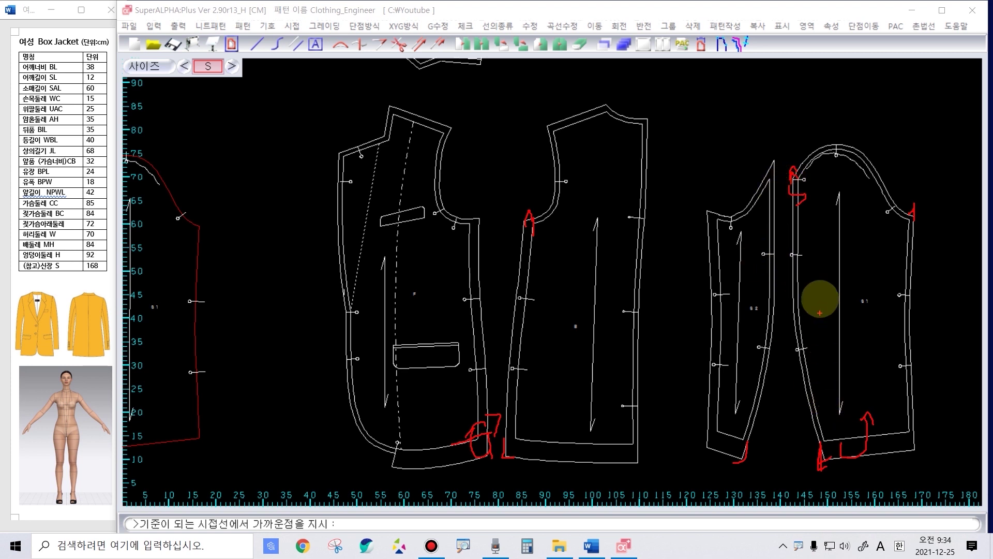
left_click_drag(916, 428, 920, 453)
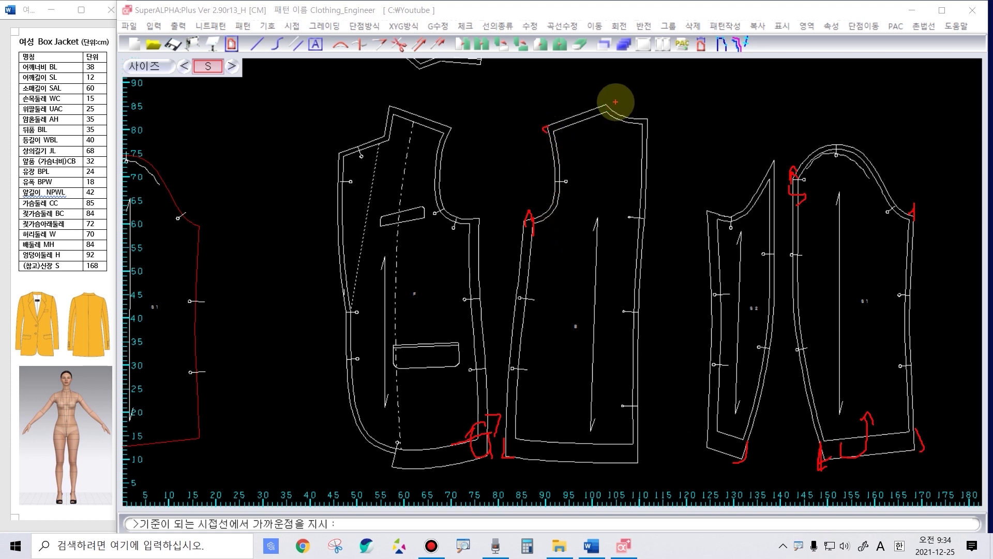
left_click_drag(619, 104, 613, 115)
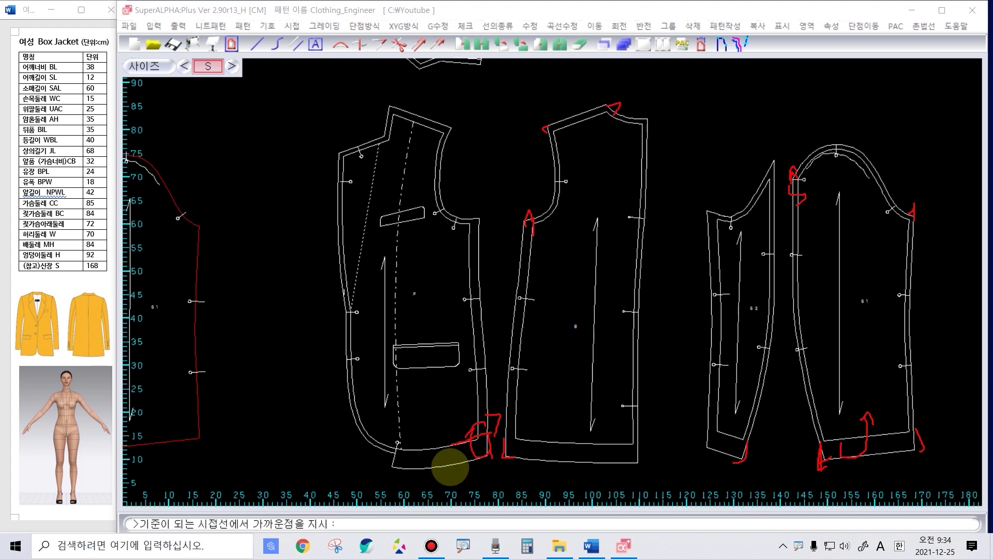
Step: Reshape the seam-allowance corners at the side-seam hems and underarms of the white front and back body pieces
scroll(331, 499, "up", 2)
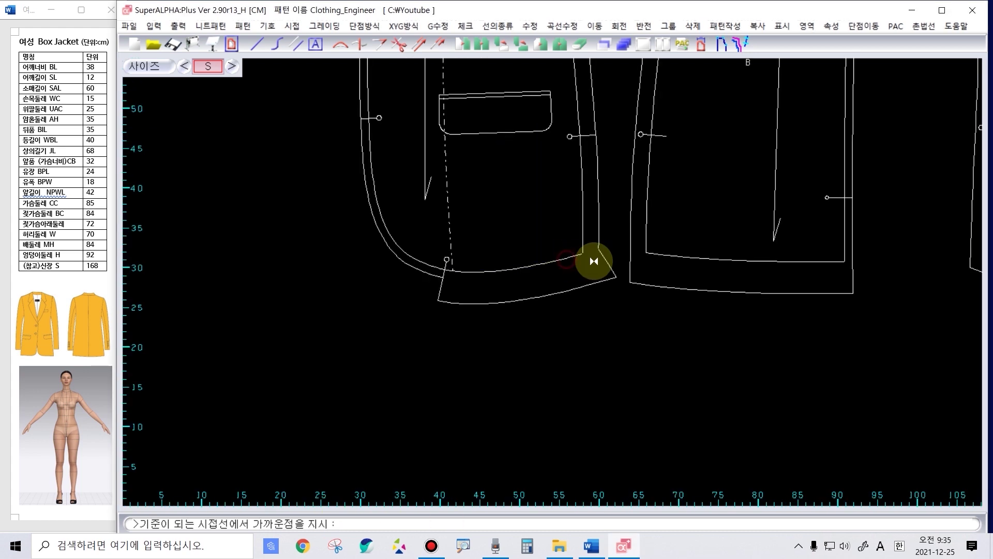
left_click(664, 253)
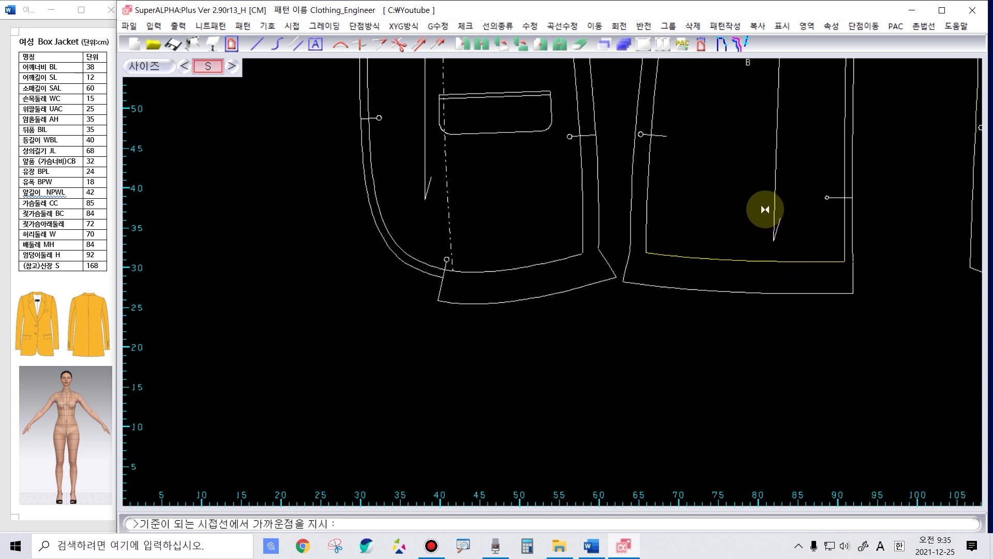
scroll(613, 149, "down", 3)
right_click(552, 283)
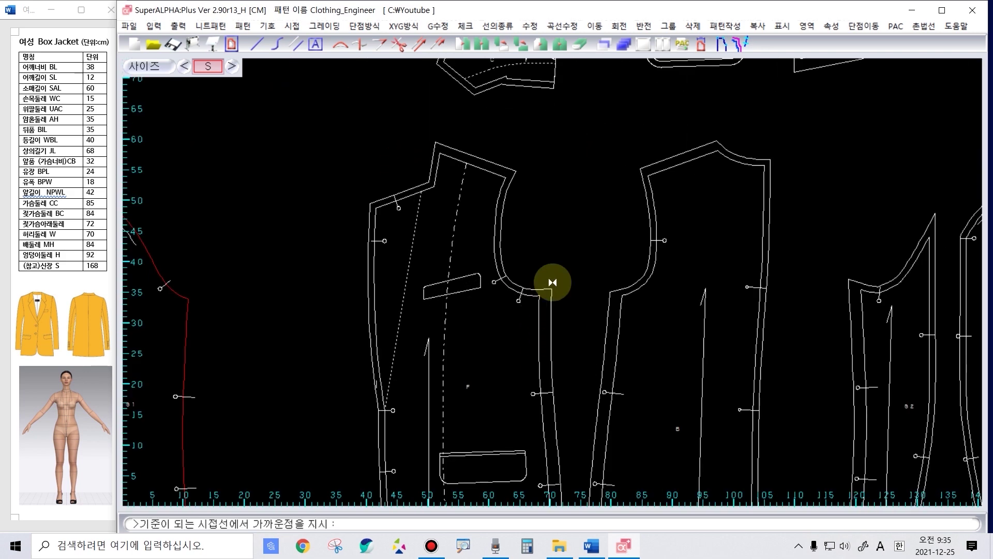
scroll(569, 285, "up", 3)
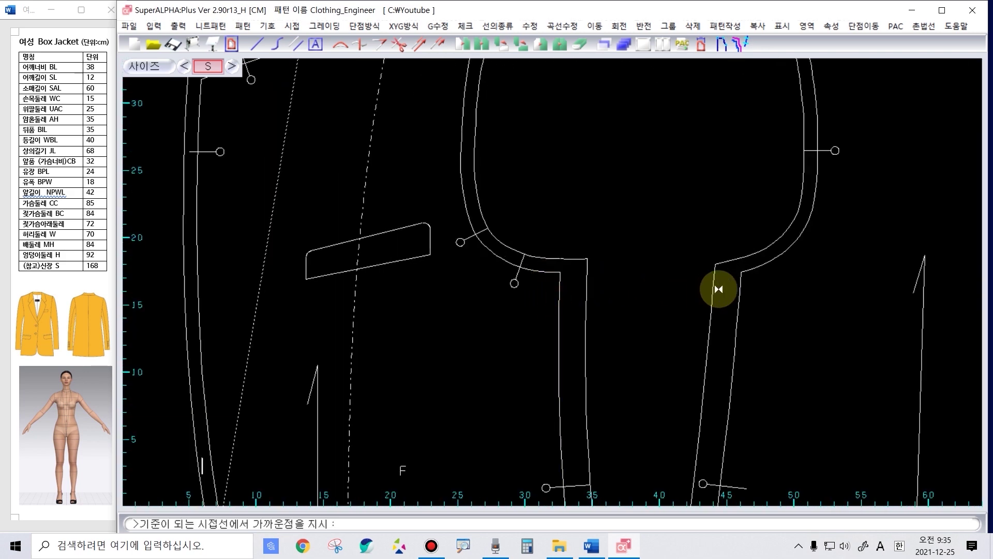
left_click(736, 288)
Step: Reshape the seam-allowance corners at the armhole and neck ends of the white back piece's shoulder seam
scroll(538, 215, "down", 2)
scroll(554, 281, "up", 3)
scroll(928, 267, "down", 2)
scroll(554, 282, "up", 3)
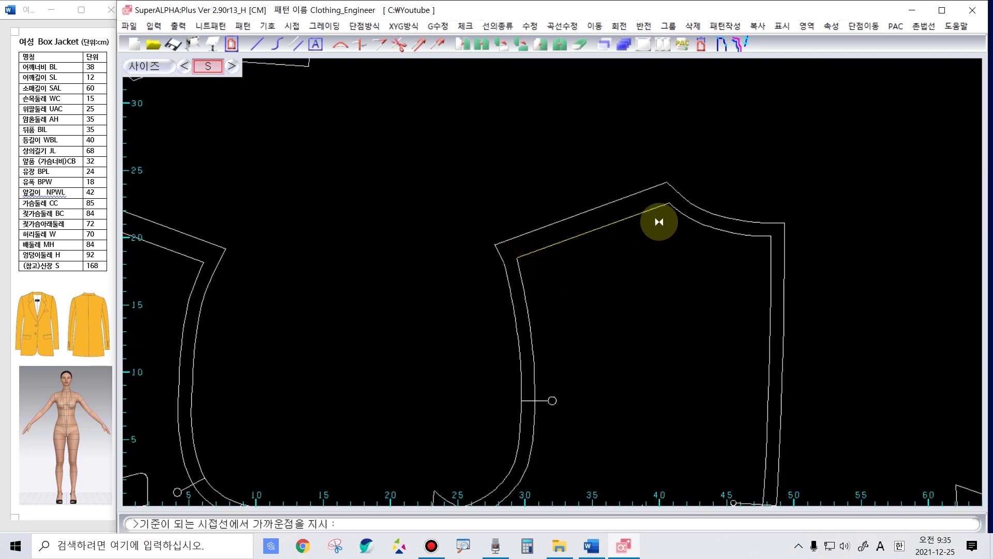
left_click(653, 208)
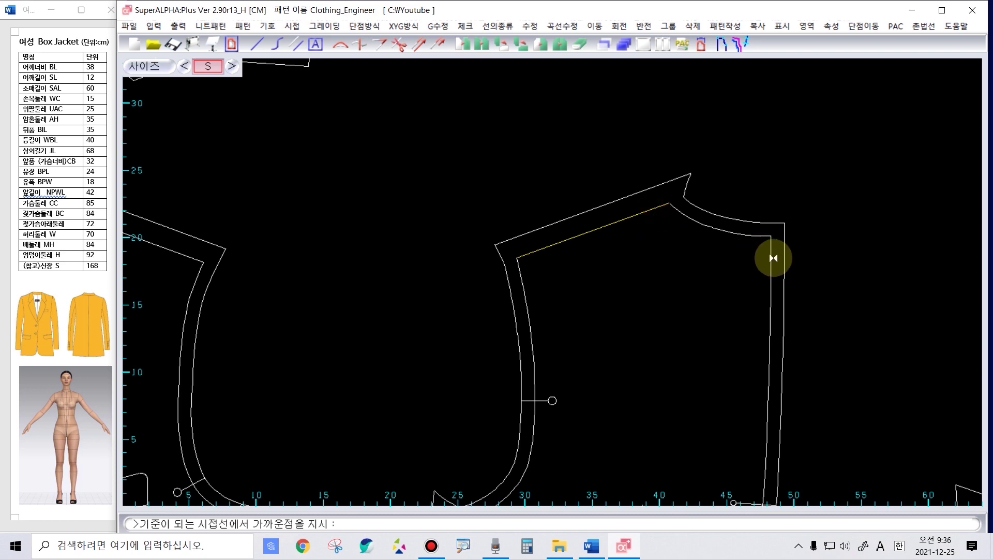
Step: Reshape the hem-allowance corners of the white under sleeve and upper sleeve so they match the seams when folded up
scroll(750, 290, "down", 3)
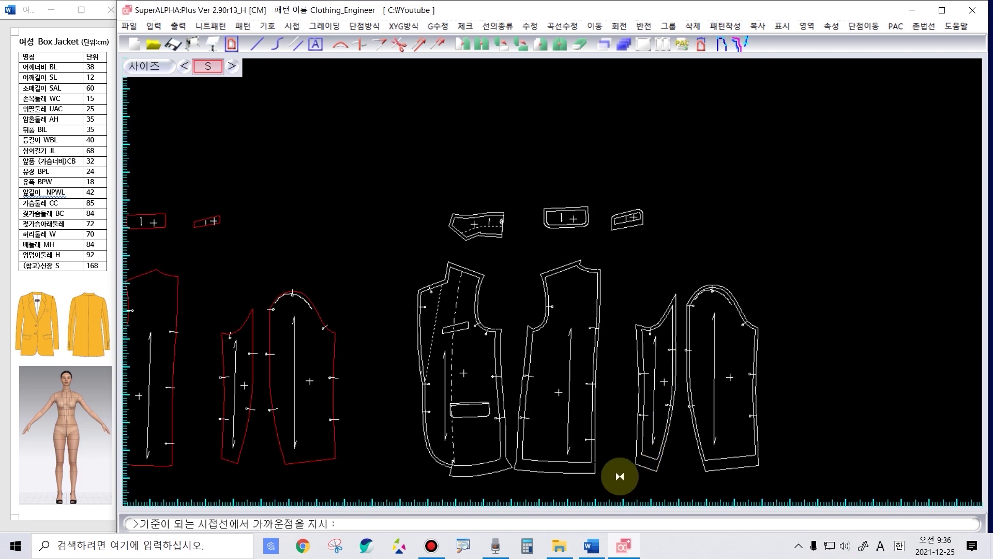
scroll(576, 288, "up", 2)
scroll(594, 286, "up", 2)
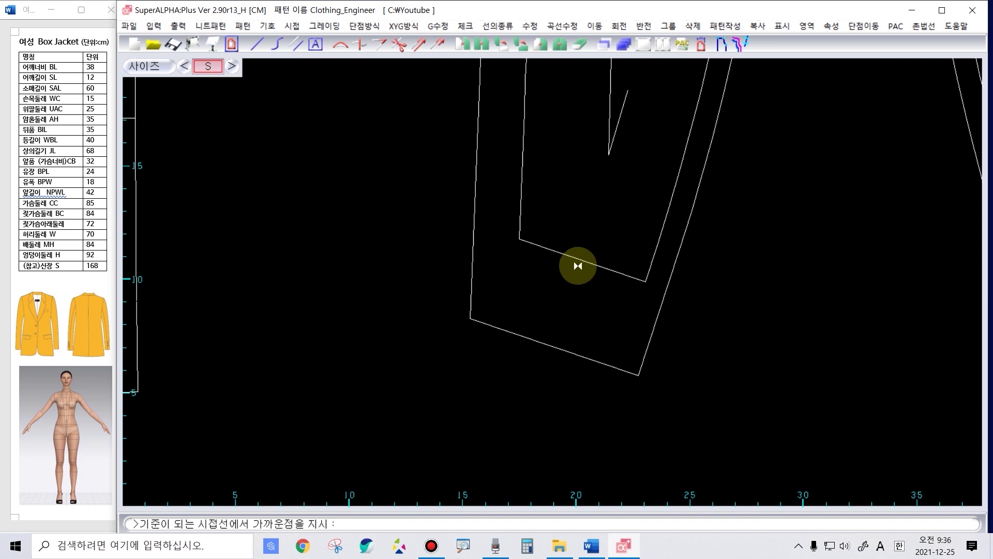
scroll(534, 243, "down", 2)
left_click(787, 285)
scroll(909, 259, "down", 2)
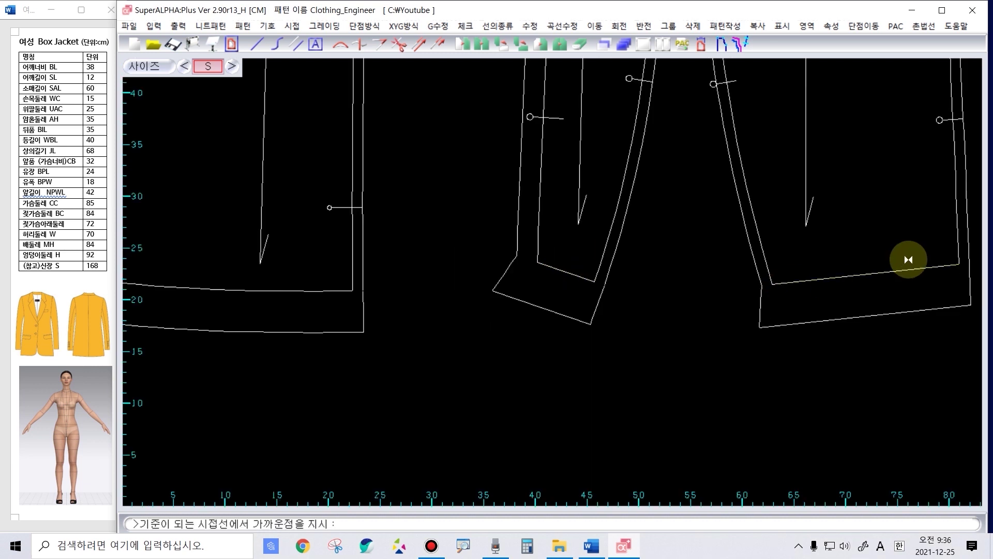
Step: Reshape the seam-allowance corners at both cap ends of the white upper sleeve, and end the corner command
scroll(703, 199, "down", 1)
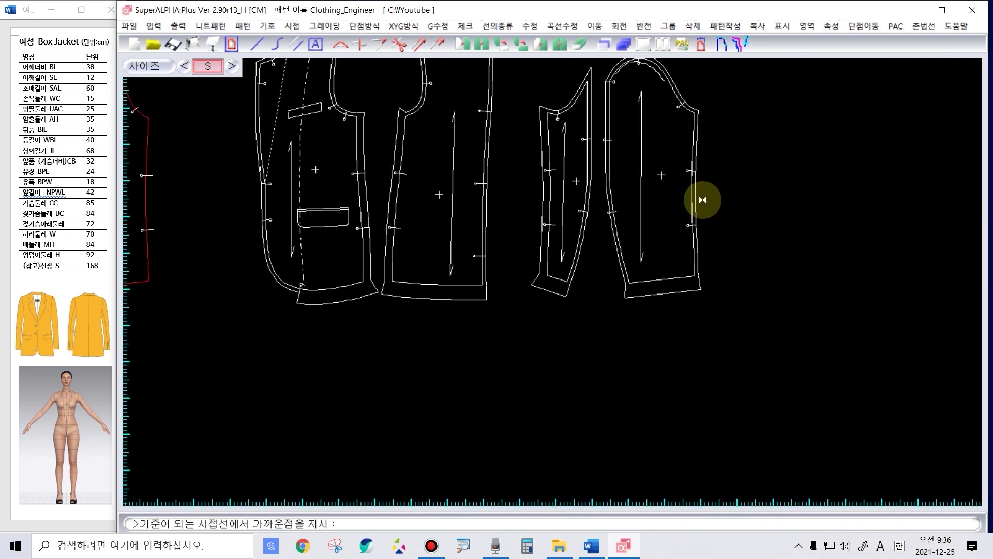
scroll(667, 140, "up", 2)
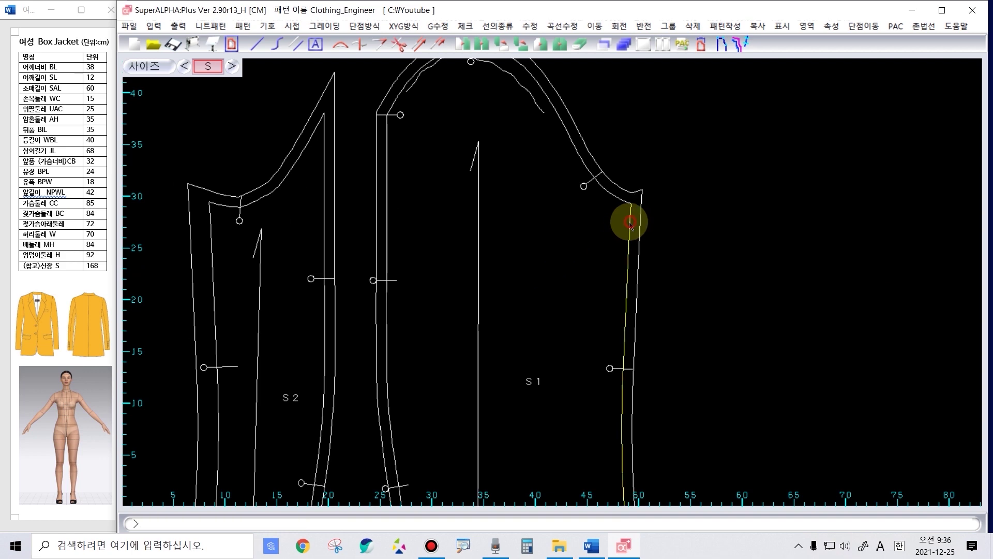
scroll(289, 171, "down", 1)
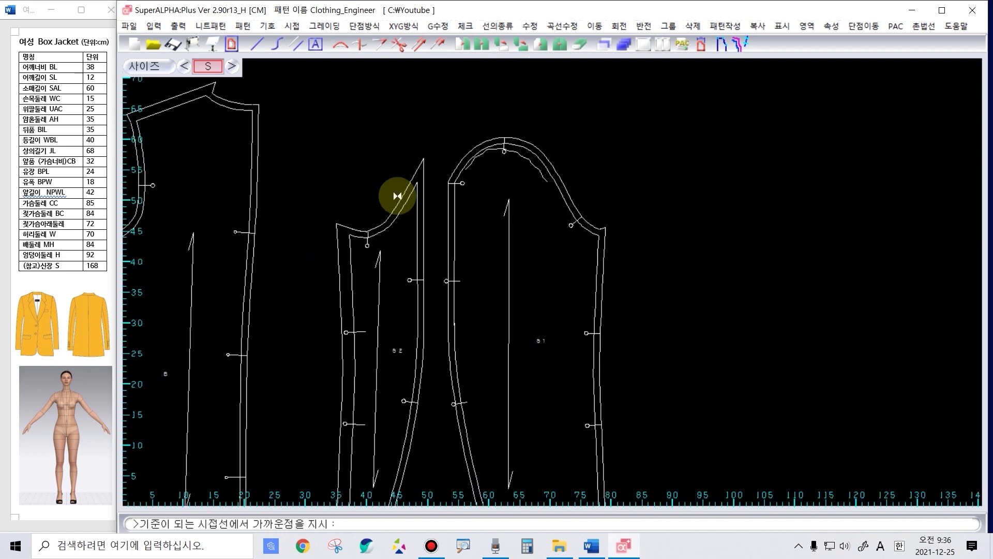
scroll(550, 281, "up", 2)
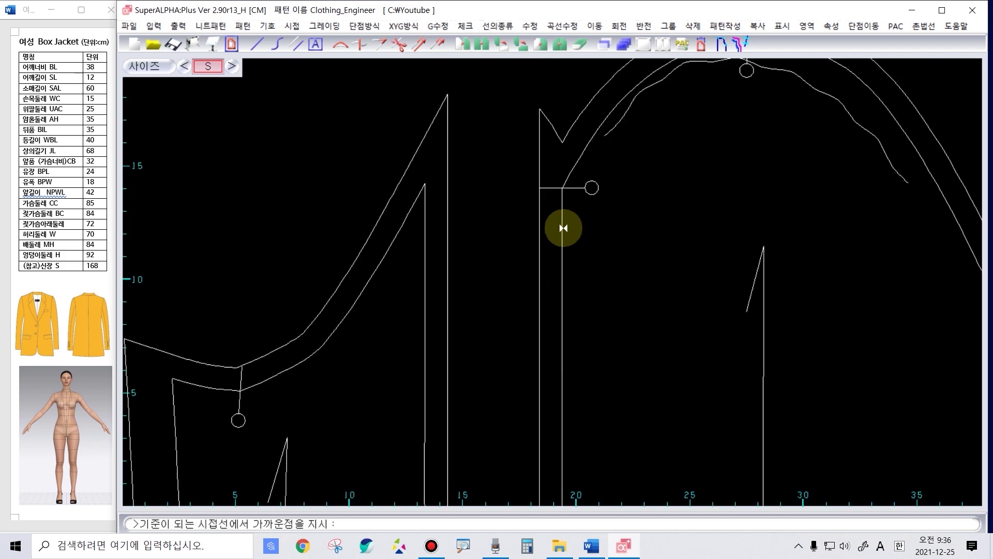
scroll(561, 227, "down", 3)
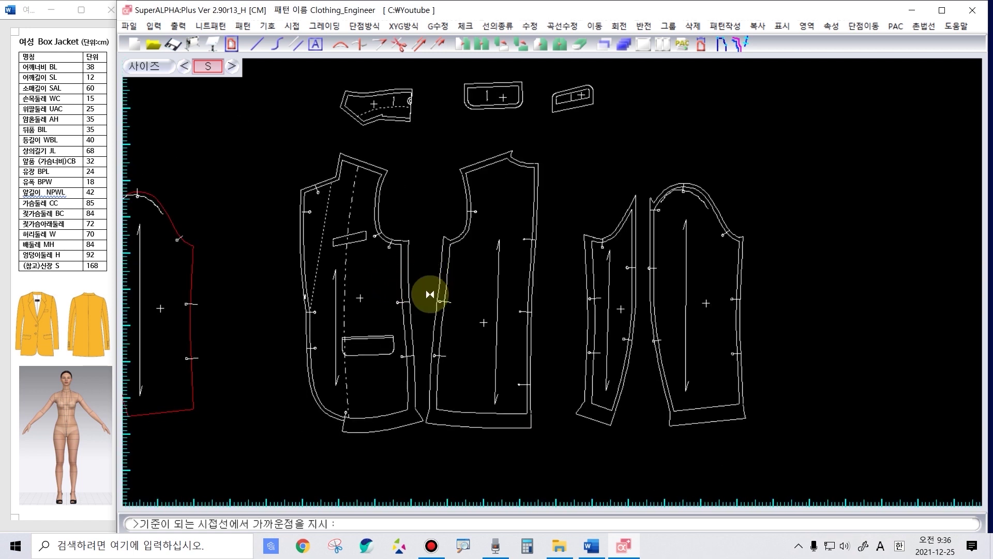
right_click(246, 376)
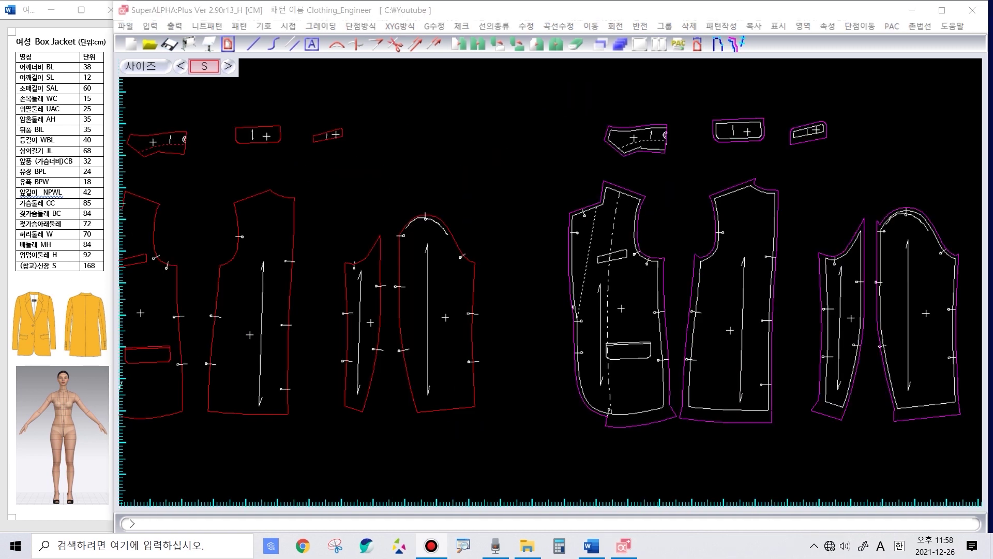
Step: Review the jacket's basic construction grid and the front and back body outline draft beside it
left_click(786, 468)
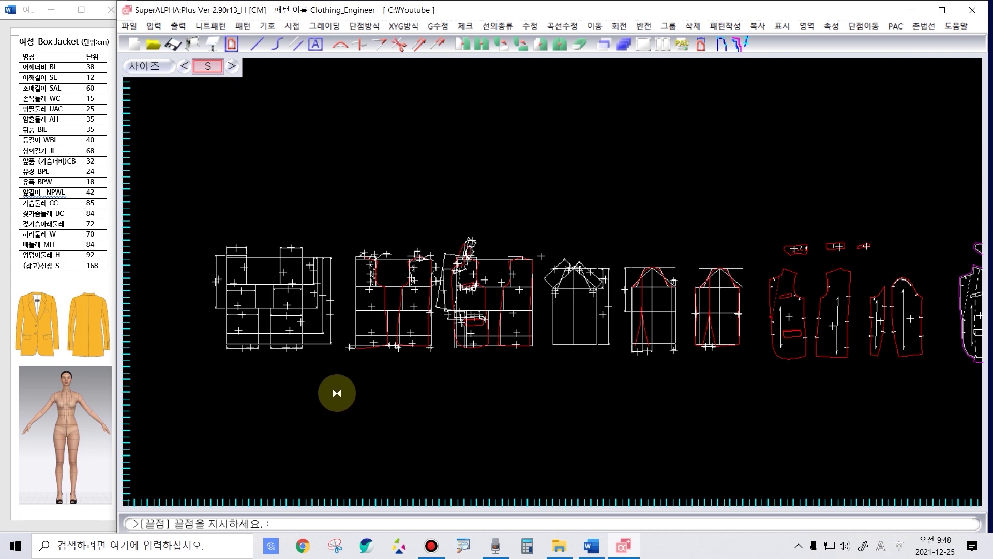
scroll(550, 281, "up", 4)
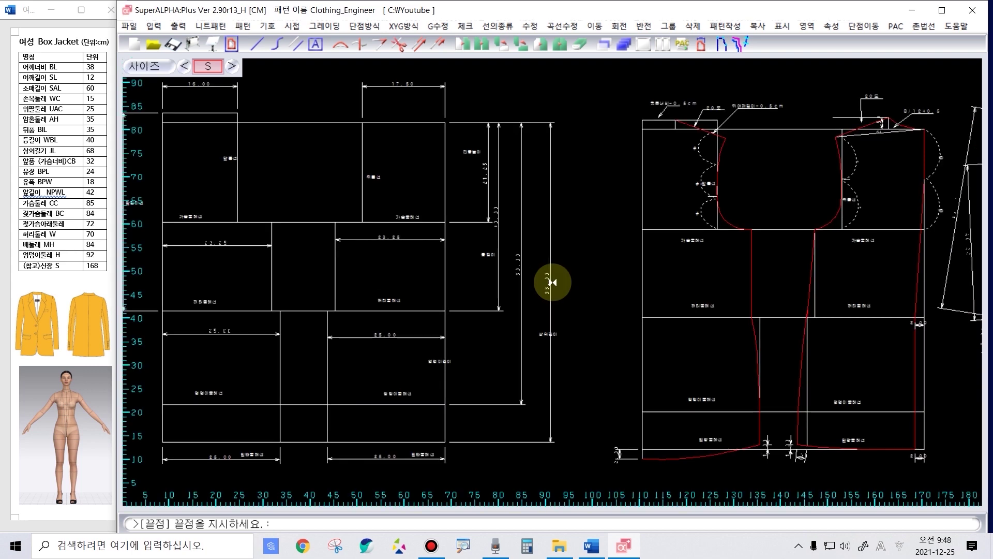
scroll(559, 292, "down", 1)
scroll(550, 281, "up", 1)
left_click(197, 87)
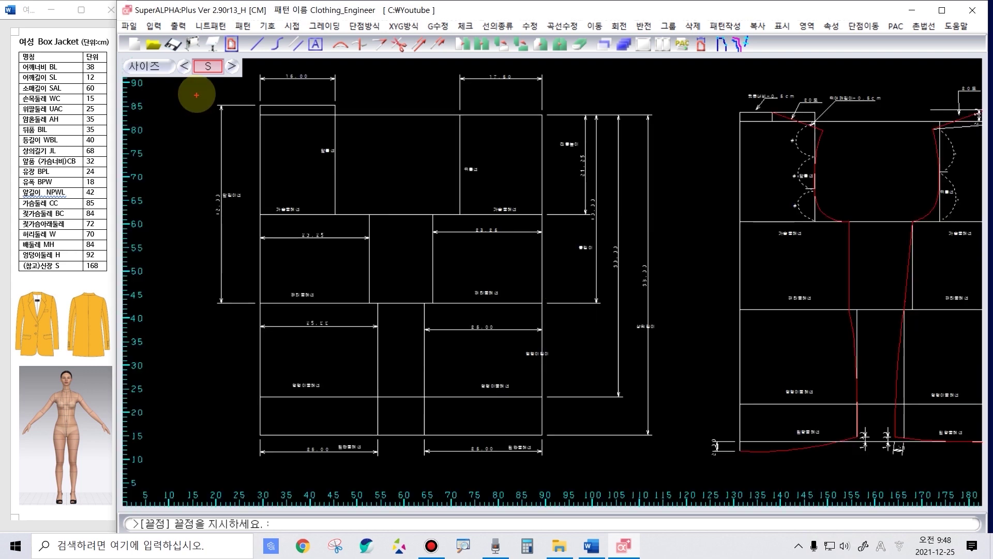
left_click(680, 482)
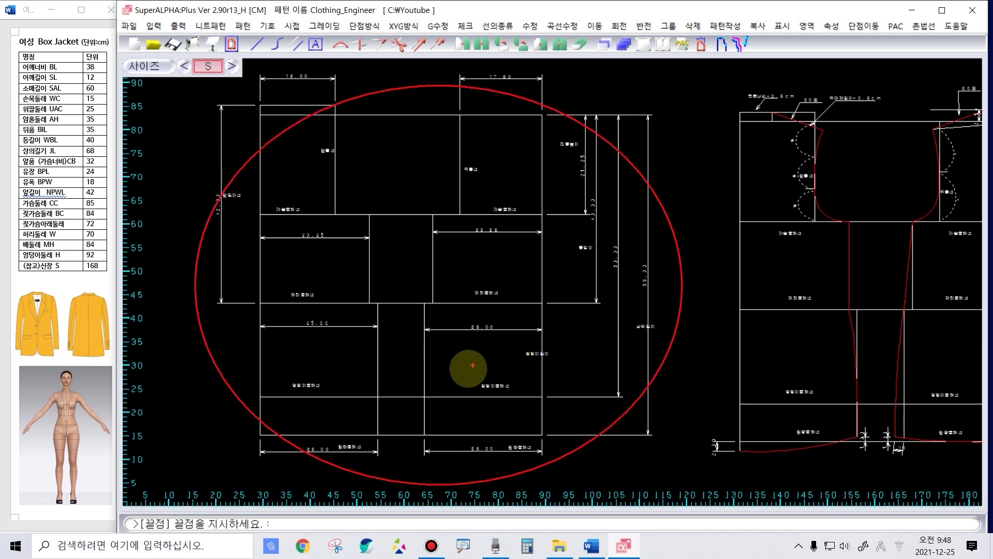
left_click(350, 71)
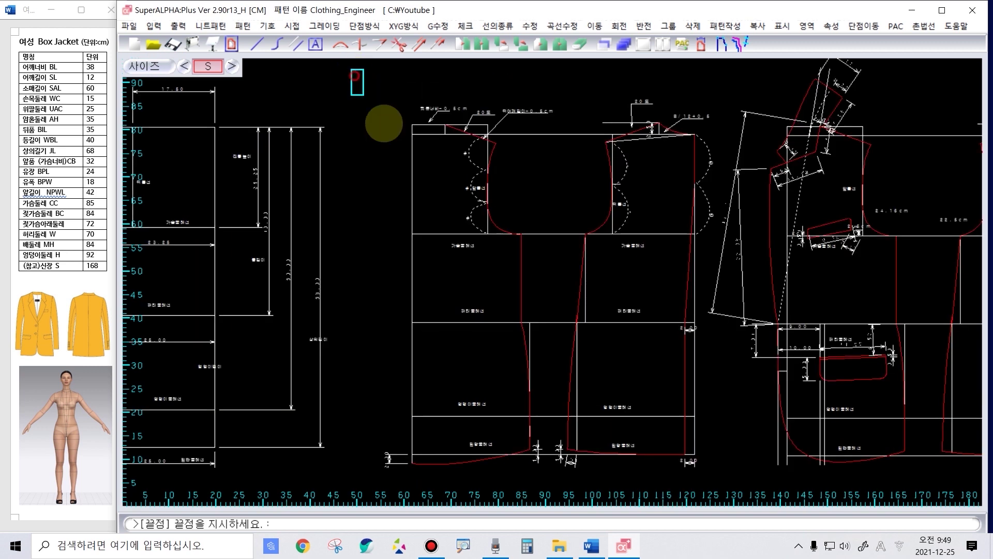
left_click(712, 472)
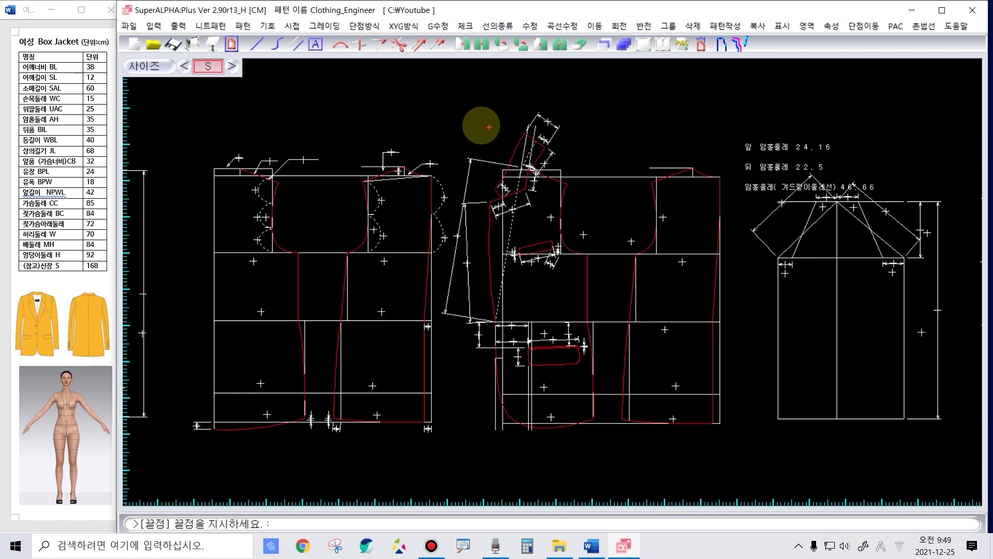
Step: Examine the front draft's collar and lapel, welt pocket and flap pocket, and trace how both armholes lead to the sleeve draft
left_click(462, 112)
left_click(542, 235)
left_click(504, 234)
left_click(591, 276)
left_click(511, 328)
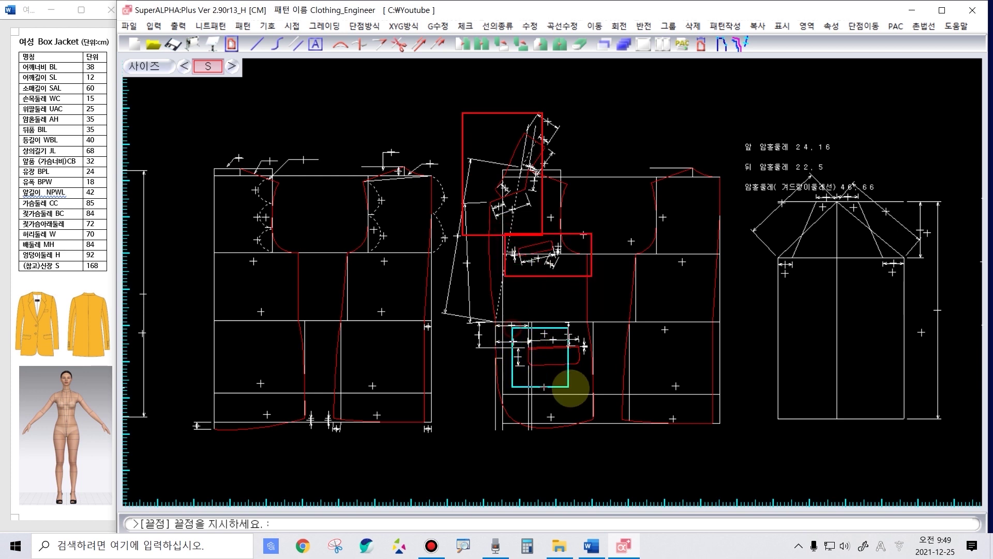
left_click(595, 400)
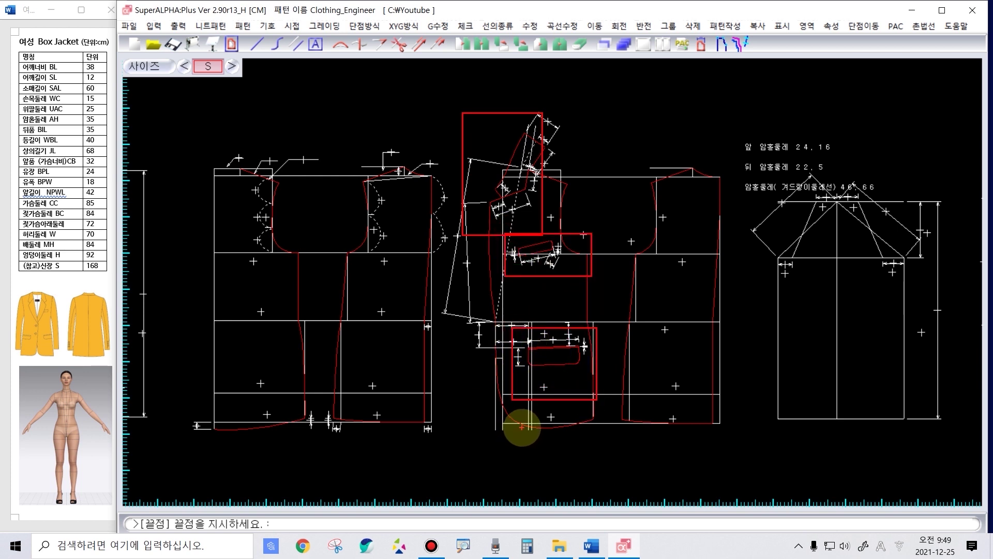
left_click(447, 91)
left_click(728, 454)
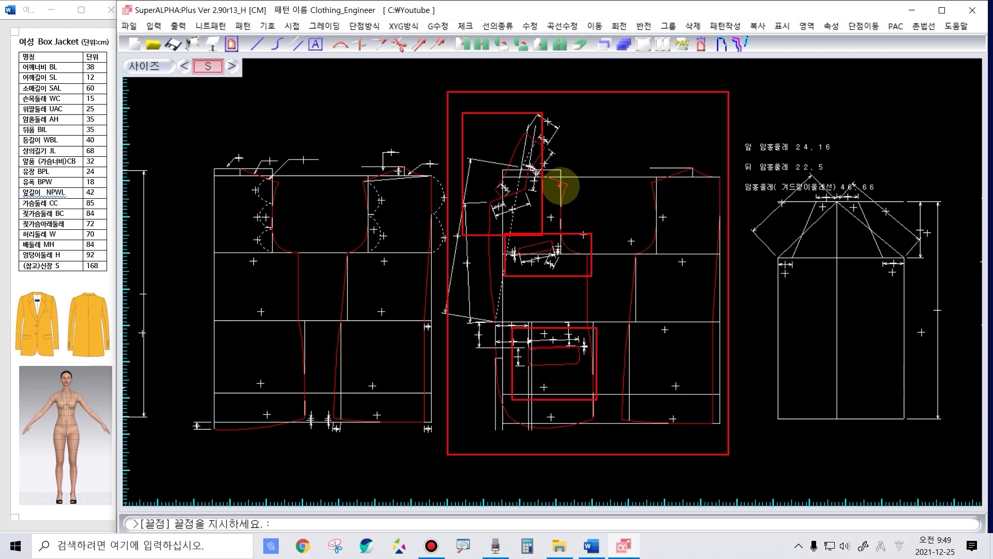
mouse_move(567, 185)
left_mouse_down()
mouse_move(581, 262)
mouse_move(600, 263)
left_mouse_up()
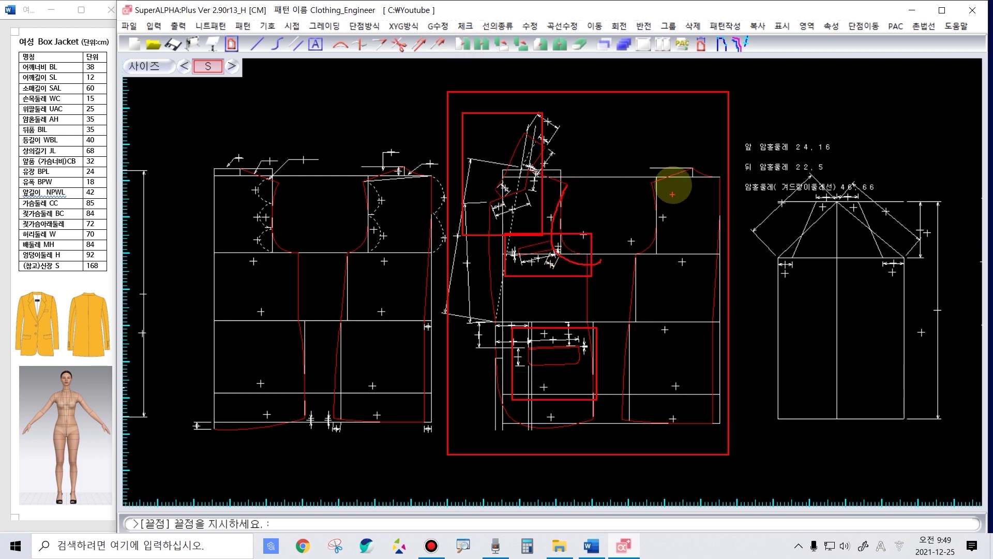
left_click_drag(648, 181, 627, 274)
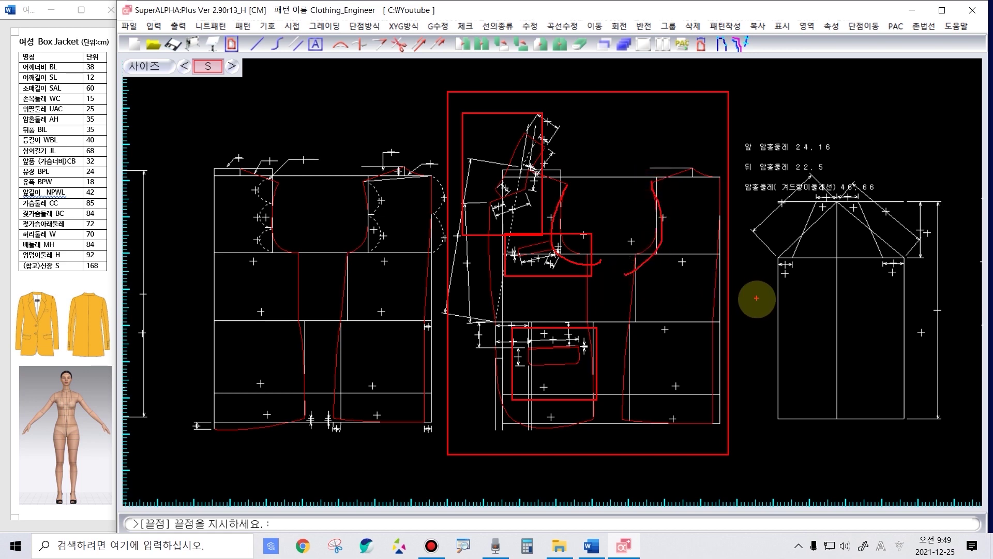
mouse_move(596, 330)
left_mouse_down()
mouse_move(593, 299)
mouse_move(802, 233)
mouse_move(779, 265)
left_mouse_up()
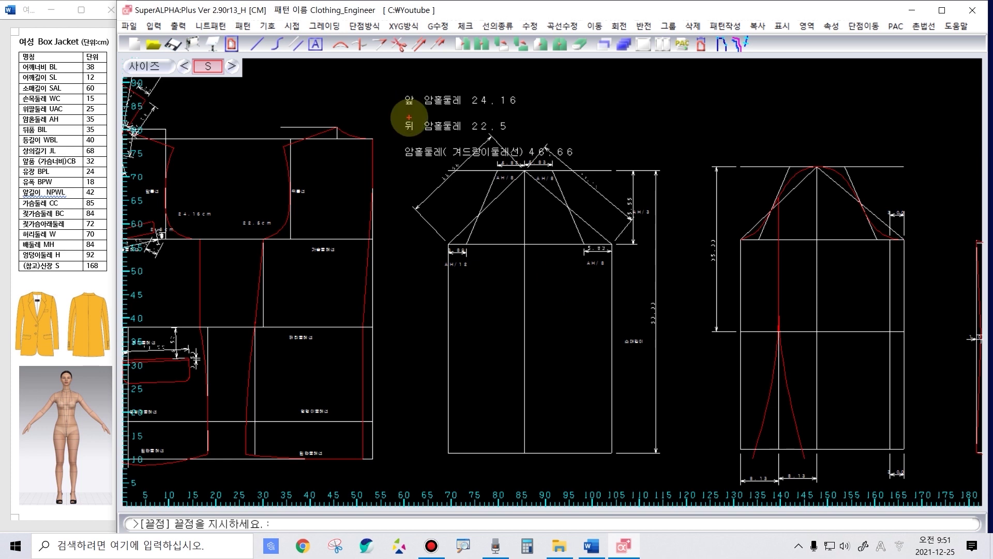
Step: Examine the front, back and total armhole measurements, the basic sleeve grid built from them, and the adjoining sleeve draft
mouse_move(398, 79)
left_mouse_down()
mouse_move(528, 101)
mouse_move(527, 110)
left_mouse_up()
left_click_drag(400, 113, 519, 141)
mouse_move(581, 95)
left_mouse_down()
mouse_move(590, 118)
mouse_move(548, 139)
left_mouse_up()
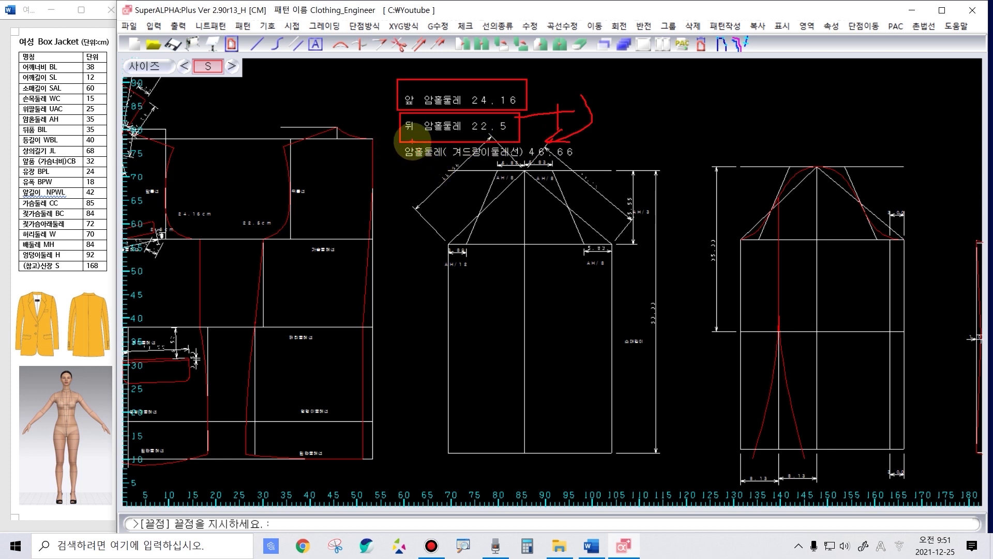
left_click_drag(402, 141, 577, 167)
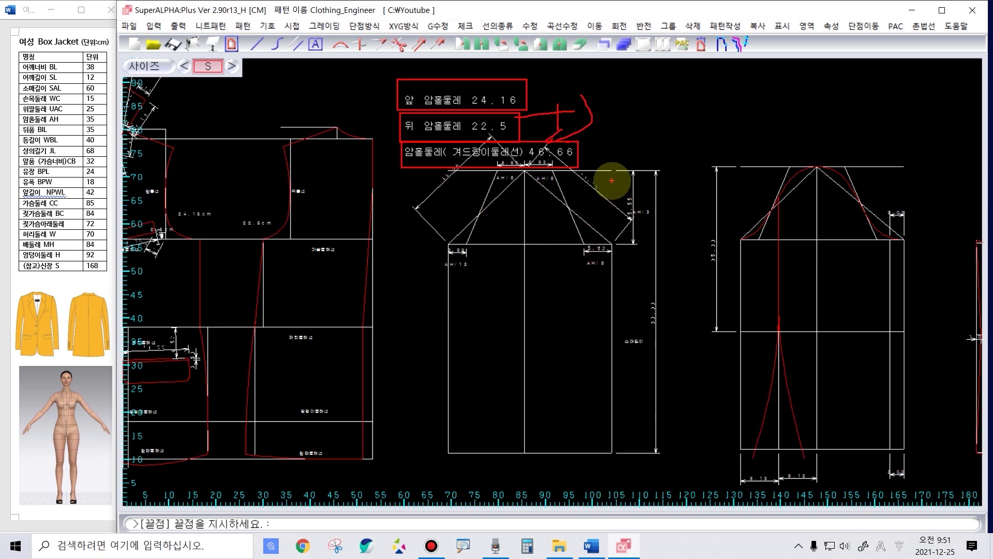
left_click_drag(615, 174, 616, 235)
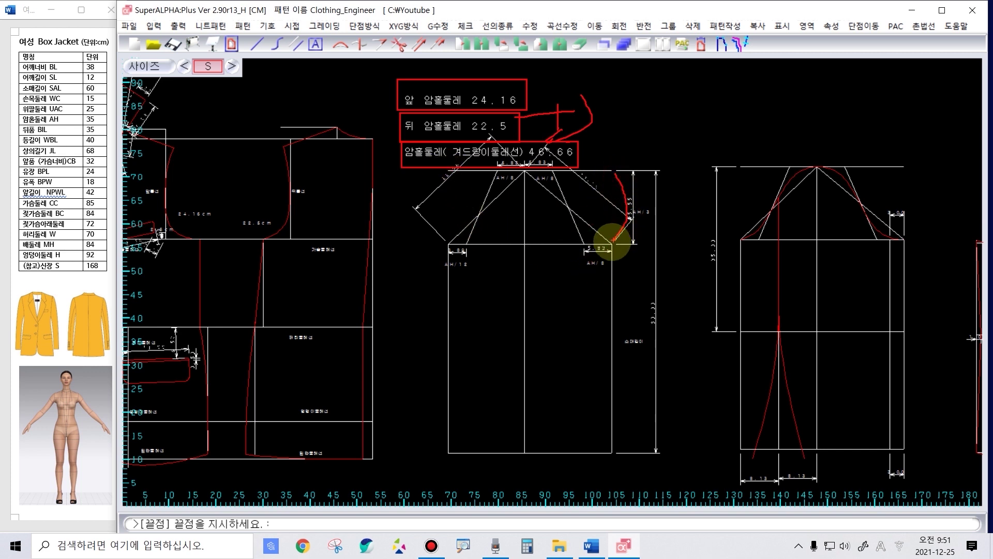
left_click_drag(413, 171, 680, 468)
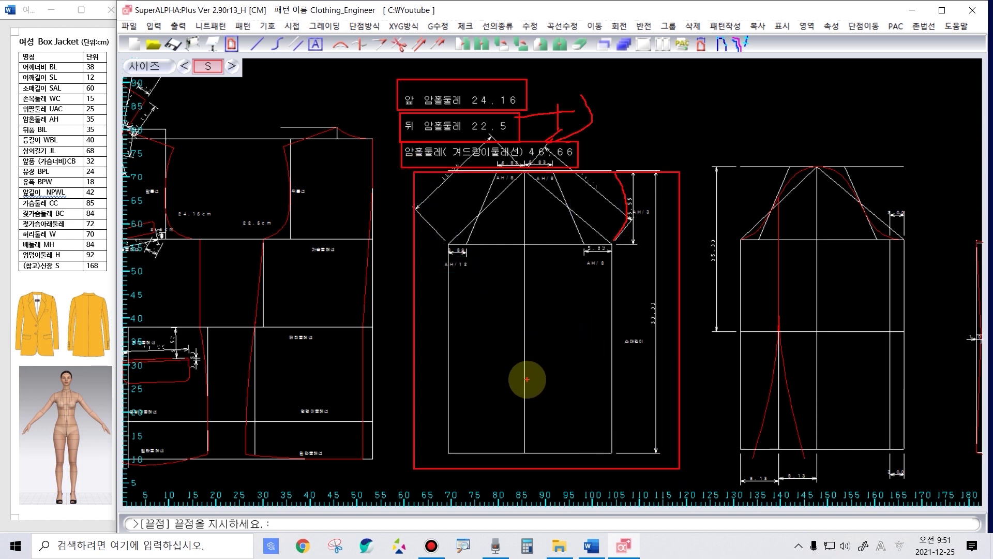
mouse_move(527, 379)
left_mouse_down()
mouse_move(694, 312)
mouse_move(680, 295)
mouse_move(682, 326)
left_mouse_up()
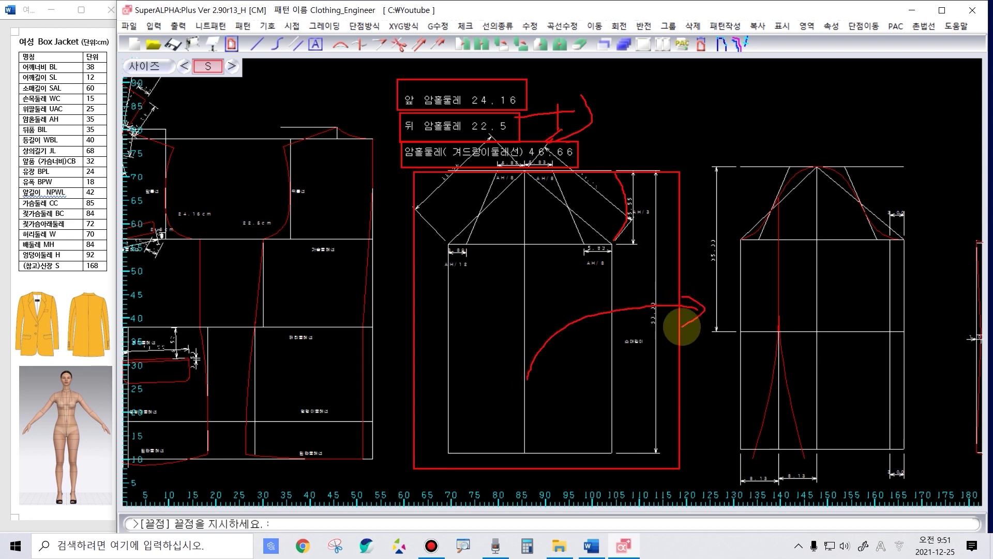
mouse_move(706, 153)
left_mouse_down()
mouse_move(876, 455)
mouse_move(918, 484)
left_mouse_up()
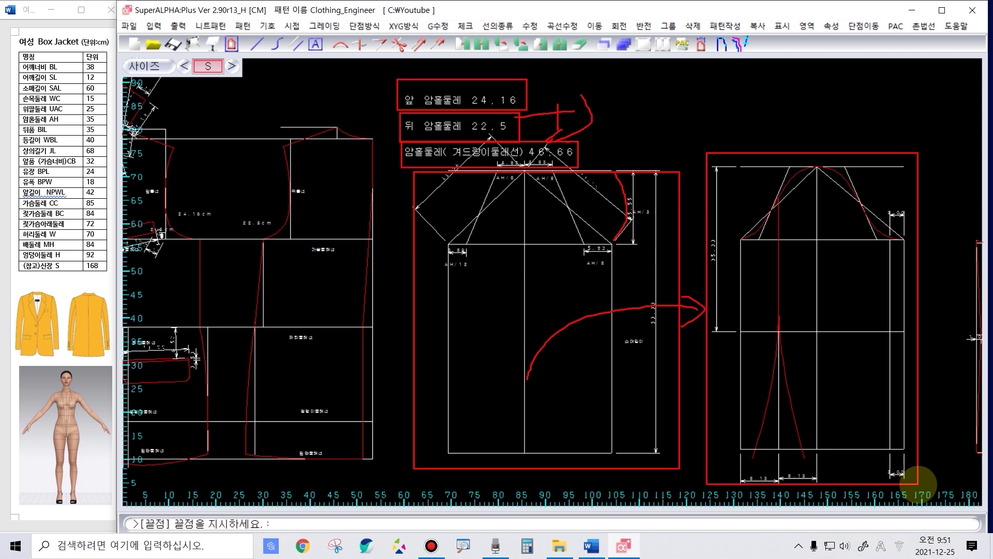
Step: Examine how the narrow strip moves from one side of the sleeve draft to the other, and the adjusted sleeve draft beside it
key("Escape")
scroll(552, 283, "down", 3)
scroll(532, 274, "up", 2)
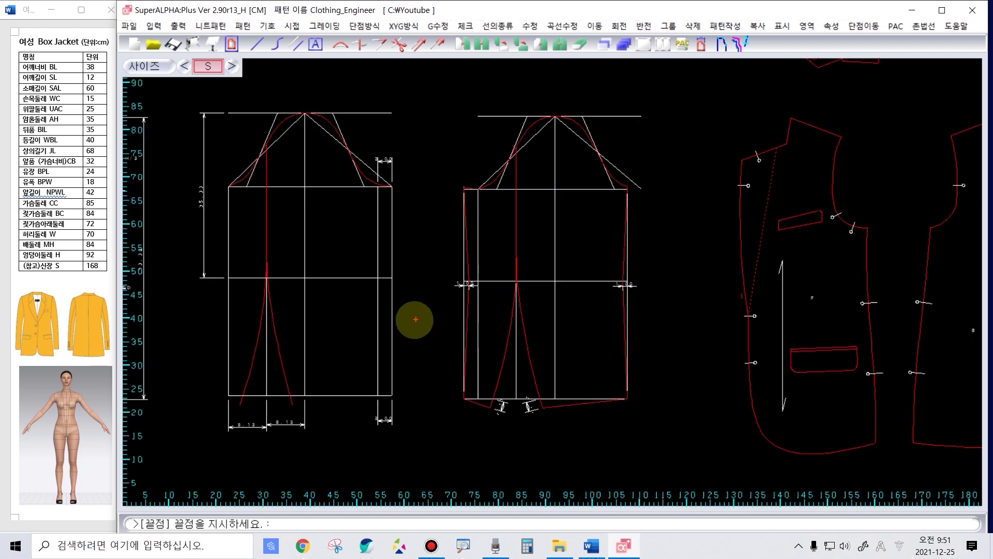
left_click_drag(370, 155, 403, 429)
mouse_move(390, 356)
left_mouse_down()
mouse_move(255, 308)
mouse_move(244, 310)
mouse_move(236, 329)
mouse_move(245, 333)
left_mouse_up()
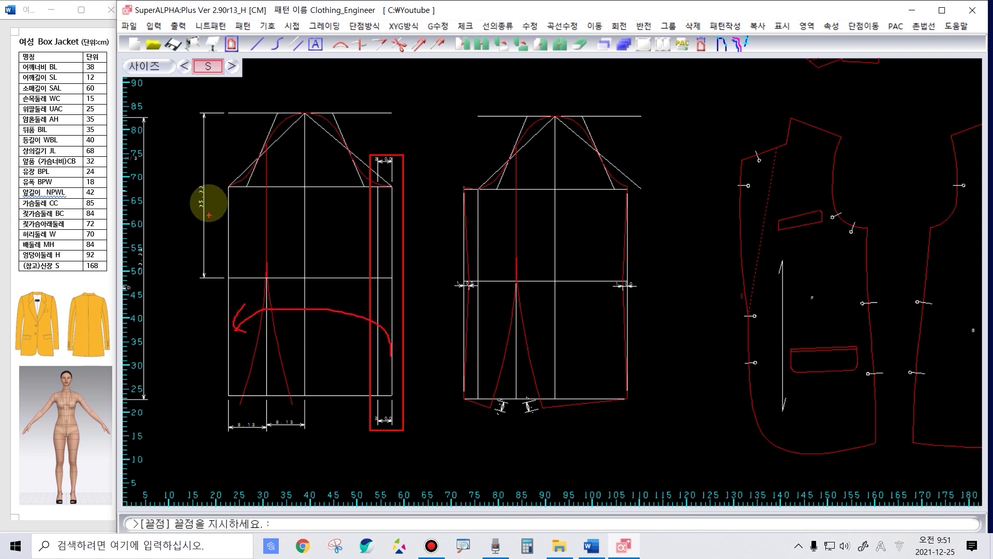
left_click_drag(200, 162, 229, 458)
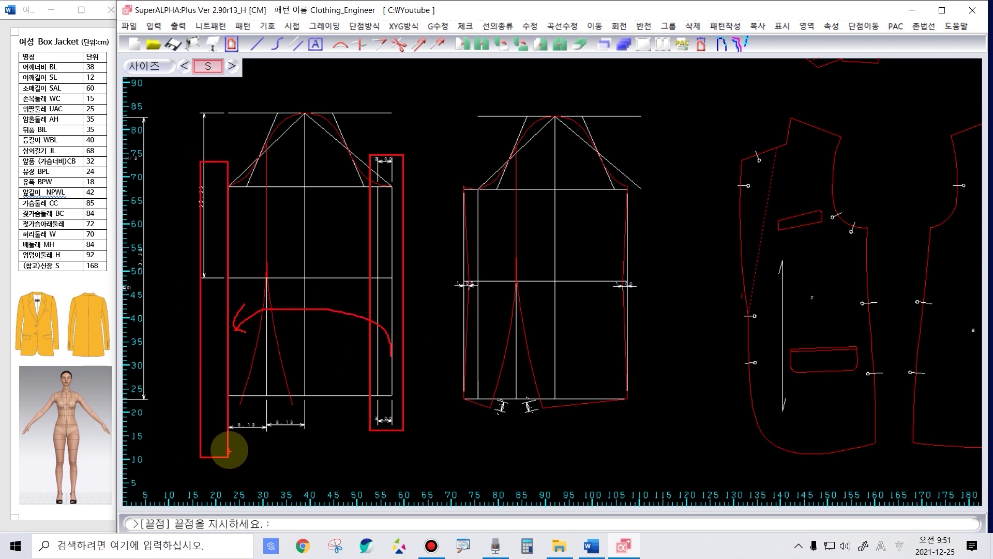
left_click_drag(446, 86, 685, 429)
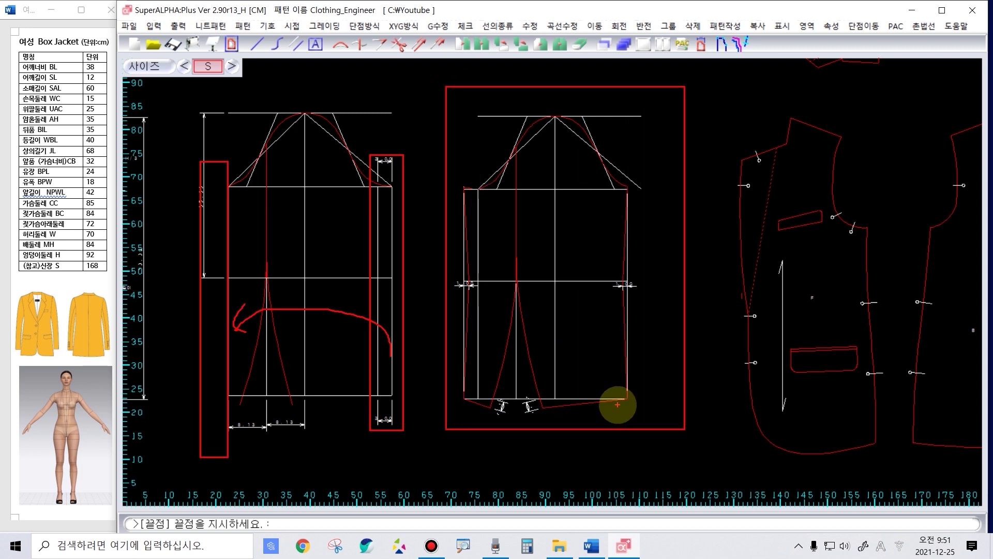
Step: Trace how the adjusted sleeve draft leads to the separate under-sleeve and upper-sleeve pattern pieces
scroll(617, 404, "down", 2)
left_click_drag(307, 131, 448, 369)
mouse_move(412, 334)
left_mouse_down()
mouse_move(407, 326)
mouse_move(622, 195)
mouse_move(705, 207)
mouse_move(718, 217)
mouse_move(696, 235)
left_mouse_up()
left_click_drag(703, 169, 840, 386)
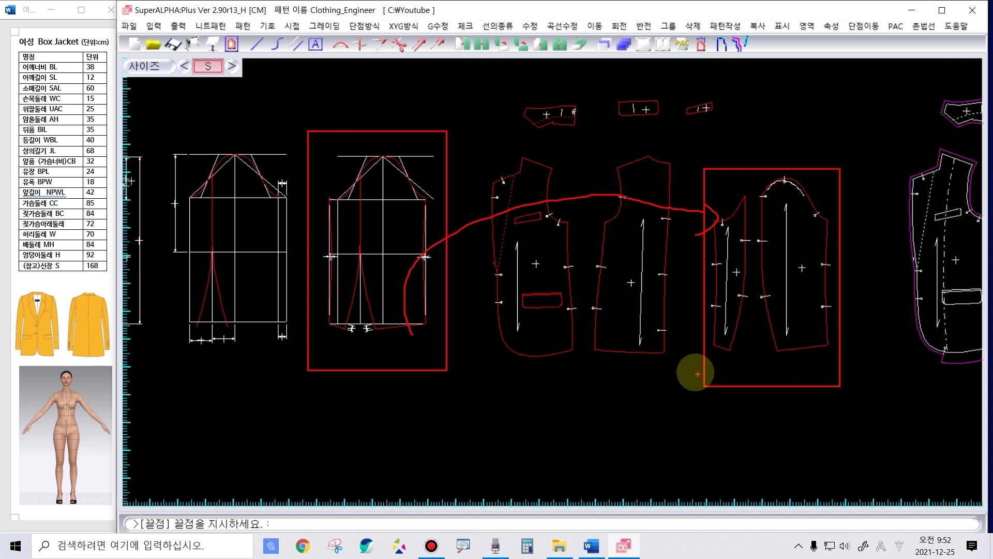
Step: Trace how the front and back body draft leads to the collar, small pieces, and front and back body pieces
key("Escape")
scroll(672, 337, "down", 5)
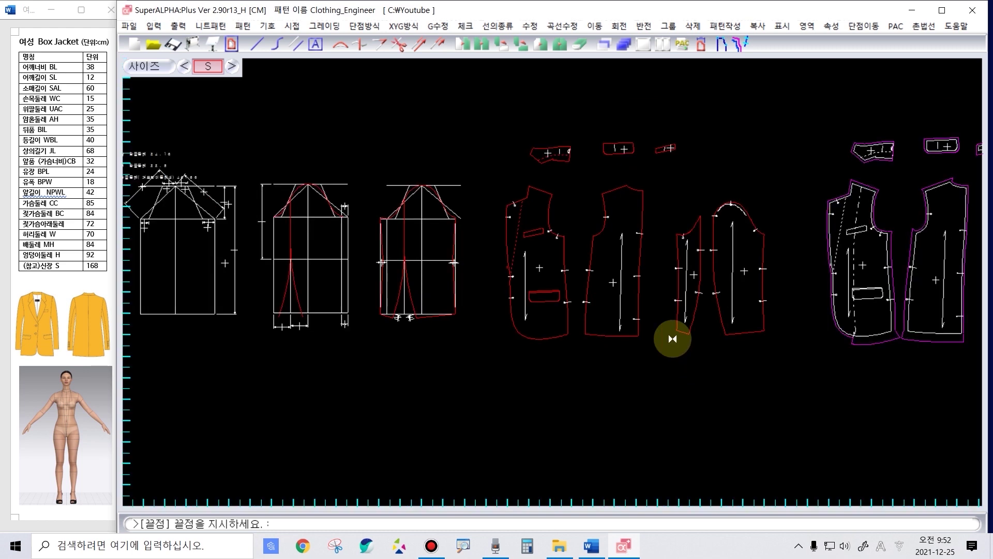
right_click(671, 339)
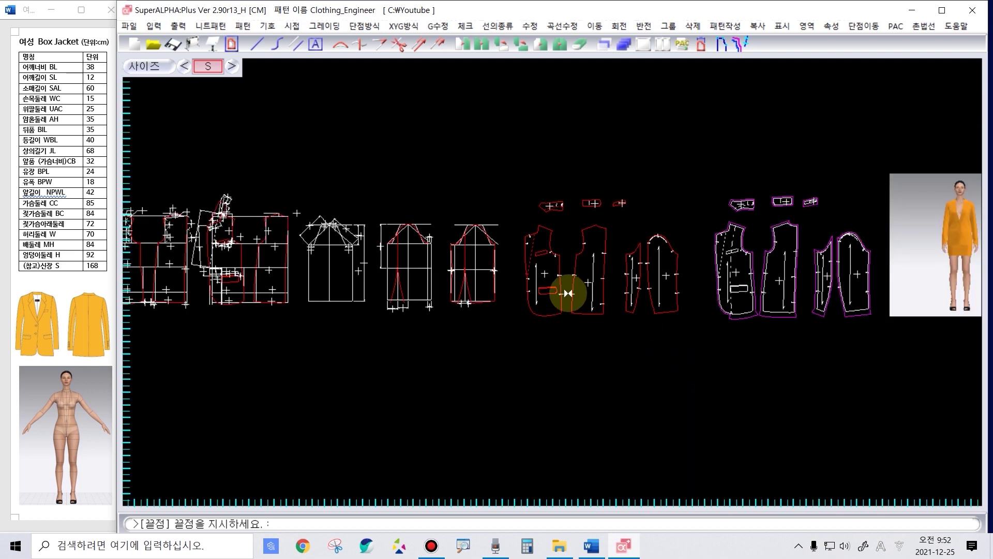
mouse_move(200, 191)
left_mouse_down()
mouse_move(297, 311)
mouse_move(304, 335)
left_mouse_up()
mouse_move(277, 270)
left_mouse_down()
mouse_move(489, 211)
mouse_move(508, 215)
mouse_move(490, 230)
mouse_move(507, 240)
left_mouse_up()
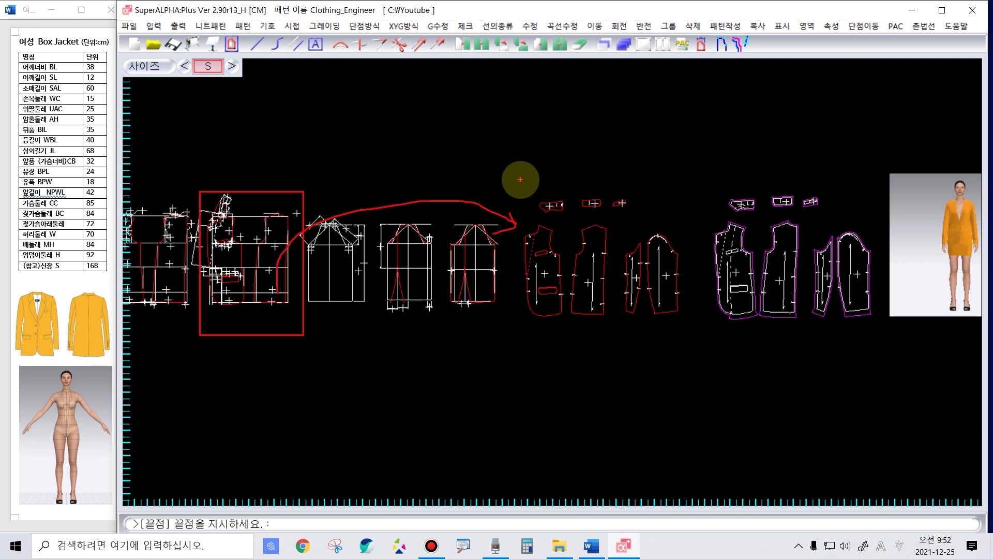
left_click_drag(515, 183, 645, 216)
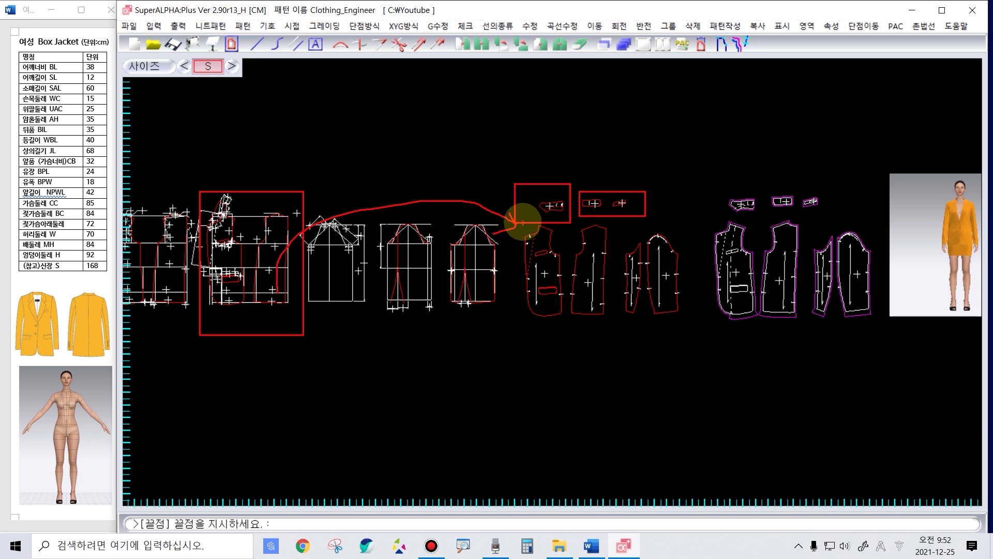
left_click_drag(520, 220, 613, 336)
Step: Compare the complete set of red pattern pieces with the reference body avatar and the avatar wearing the finished jacket
mouse_move(500, 156)
left_mouse_down()
mouse_move(569, 279)
mouse_move(701, 365)
left_mouse_up()
mouse_move(594, 180)
left_mouse_down()
mouse_move(412, 137)
mouse_move(164, 344)
mouse_move(129, 387)
mouse_move(157, 410)
left_mouse_up()
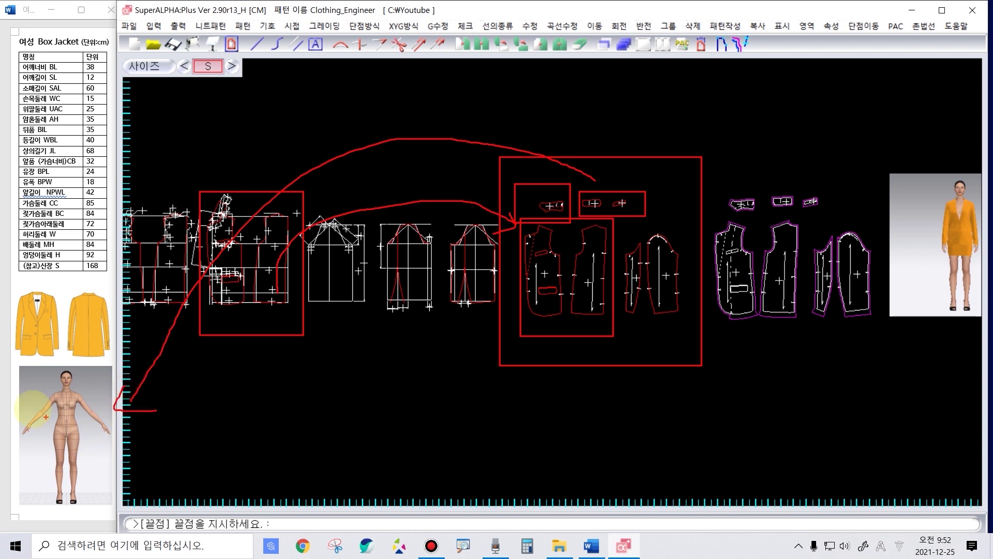
mouse_move(37, 371)
left_mouse_down()
mouse_move(131, 491)
mouse_move(129, 508)
left_mouse_up()
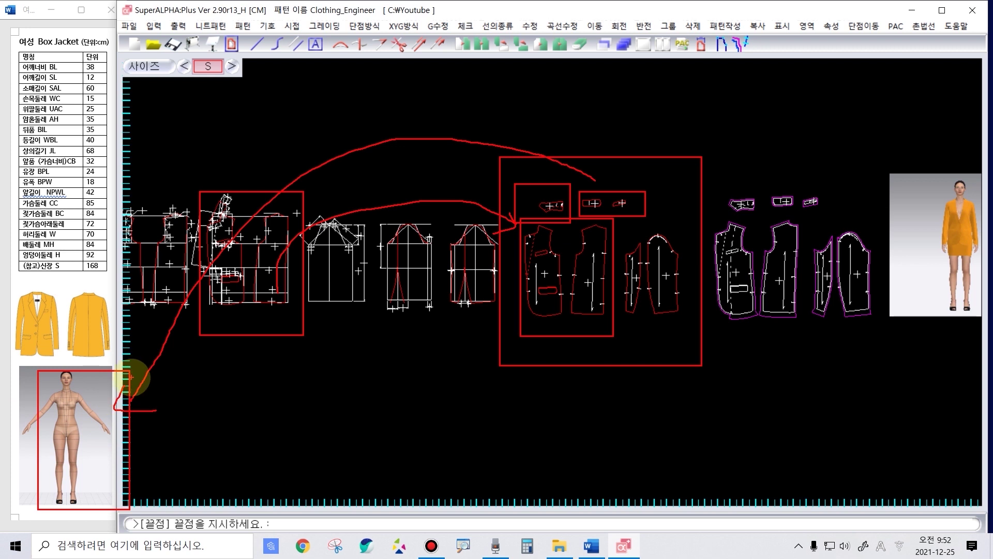
mouse_move(104, 399)
left_mouse_down()
mouse_move(432, 193)
mouse_move(898, 202)
mouse_move(857, 223)
mouse_move(879, 184)
left_mouse_up()
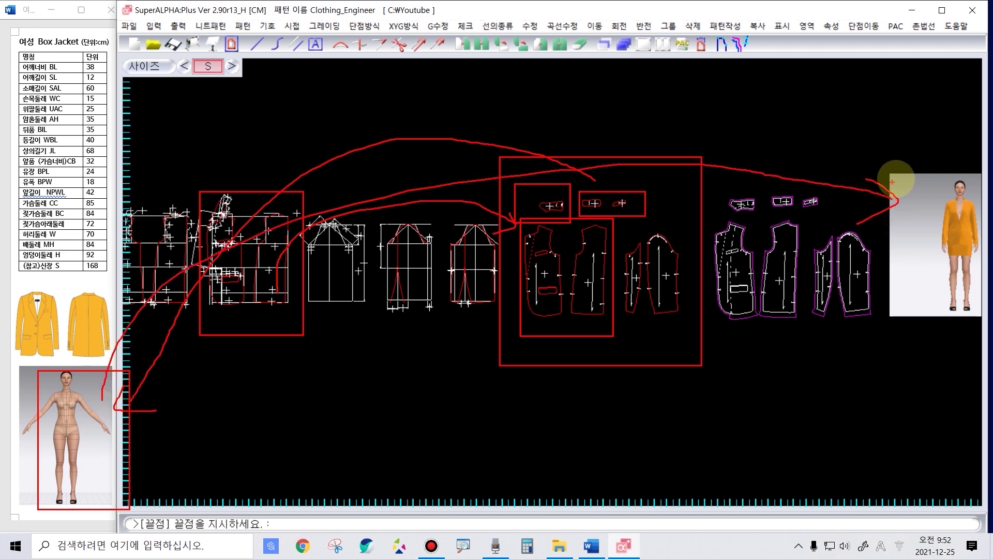
Step: Trace how the red net pattern pieces lead to the white pieces with magenta seam allowances
key("e")
left_click_drag(507, 173, 682, 355)
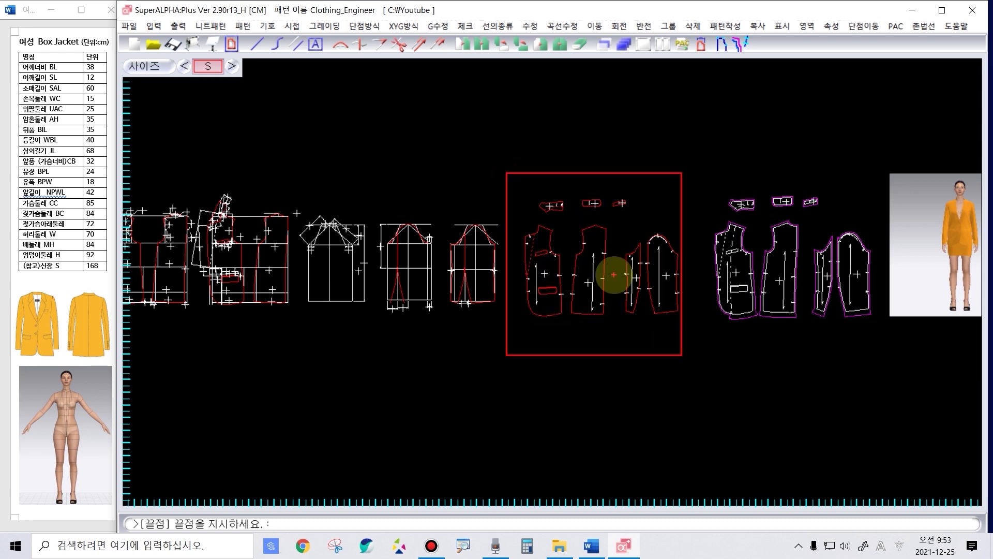
mouse_move(614, 274)
left_mouse_down()
mouse_move(620, 259)
mouse_move(725, 224)
mouse_move(705, 213)
mouse_move(680, 257)
left_mouse_up()
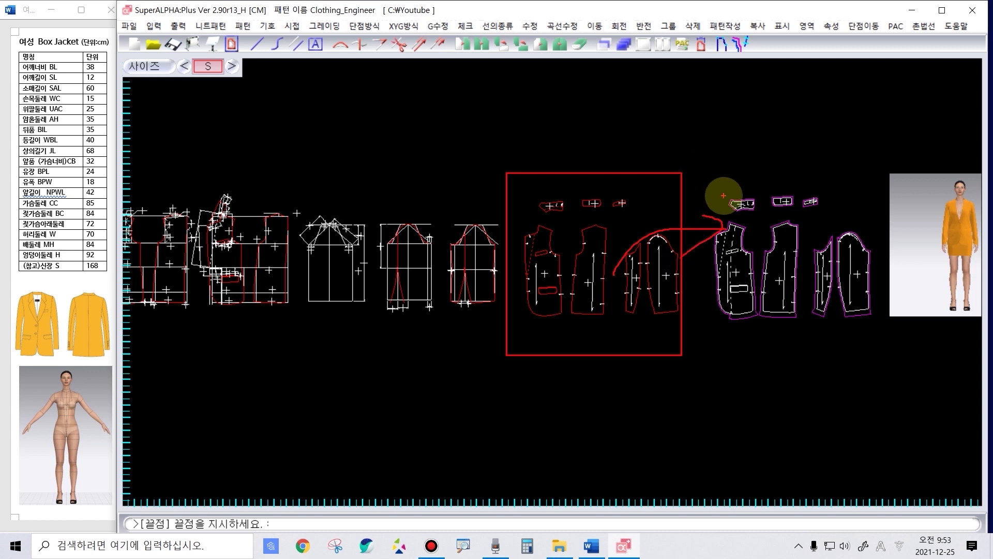
left_click_drag(702, 173, 871, 372)
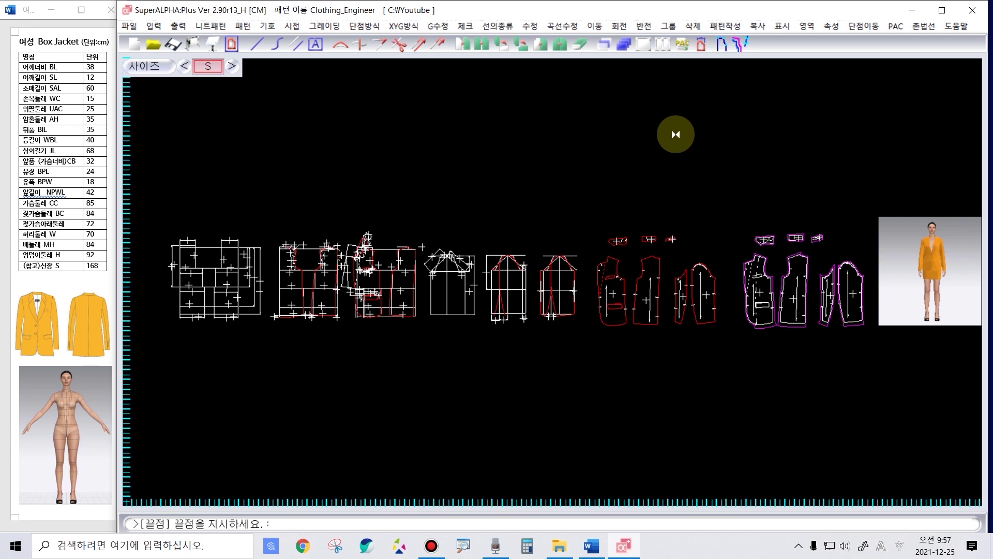
Step: End the active endpoint-selection command with the whole drafting sequence in view, and switch away from the pattern window
key("Escape")
right_click(675, 134)
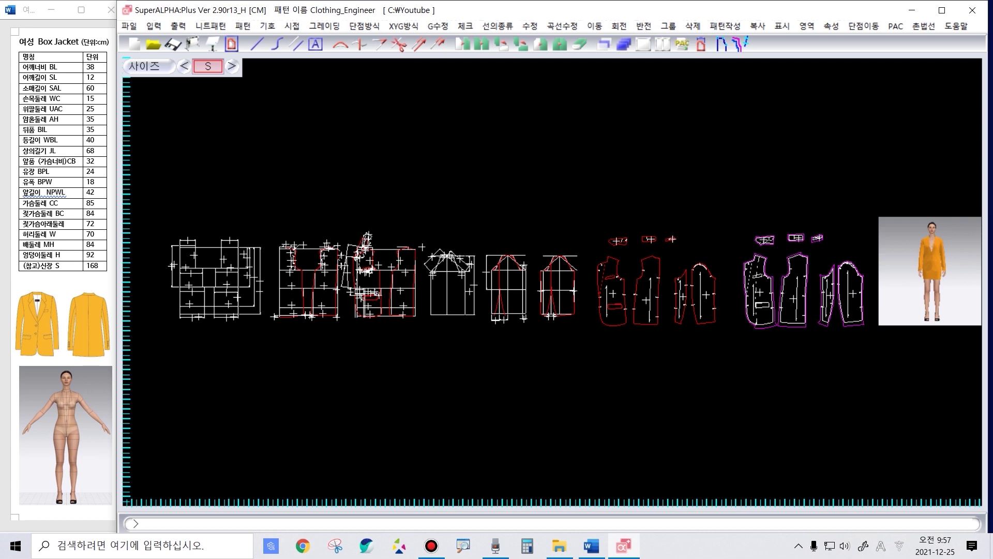
key("alt+Tab")
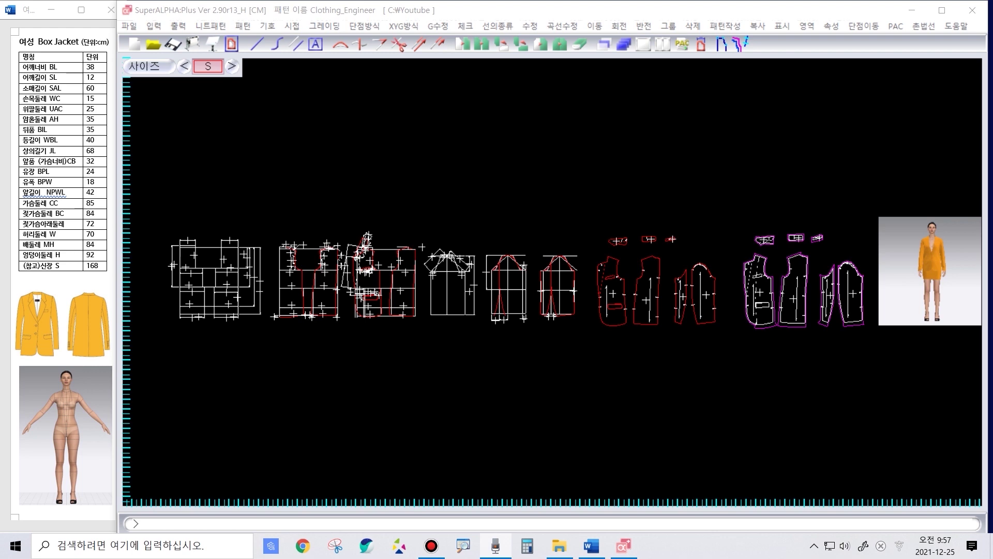